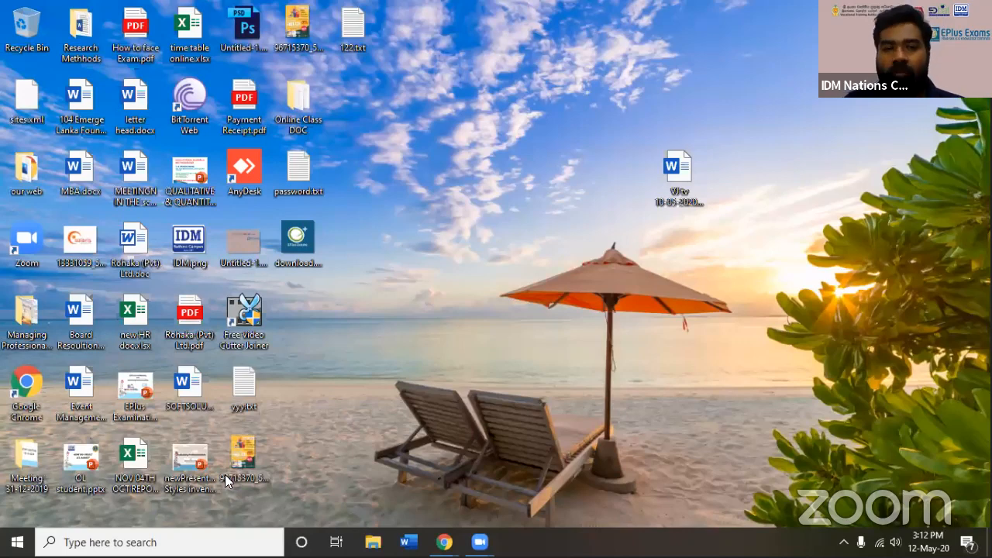
Open the online English classes poster from the desktop, maximize it, view the next image version, and return to the desktop
click(290, 44)
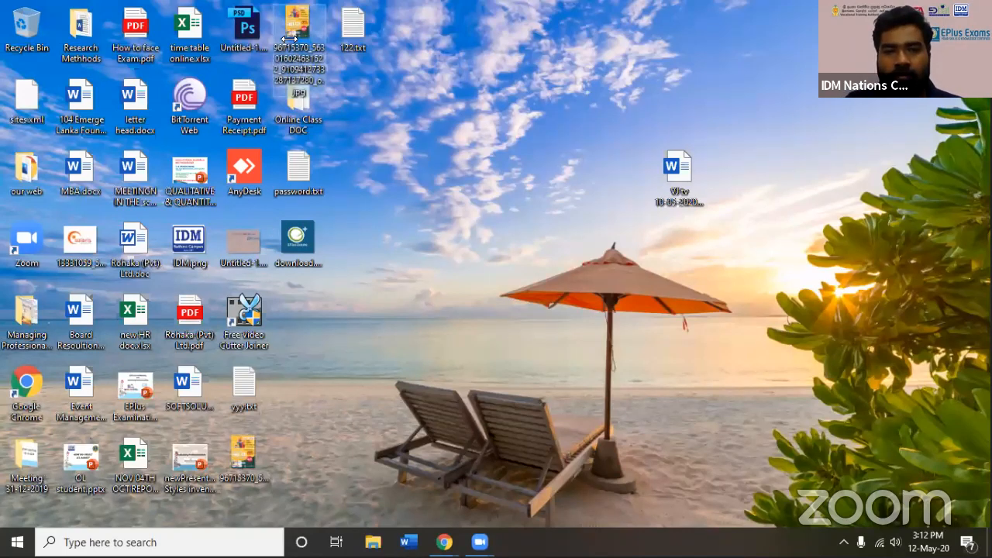
double_click(292, 39)
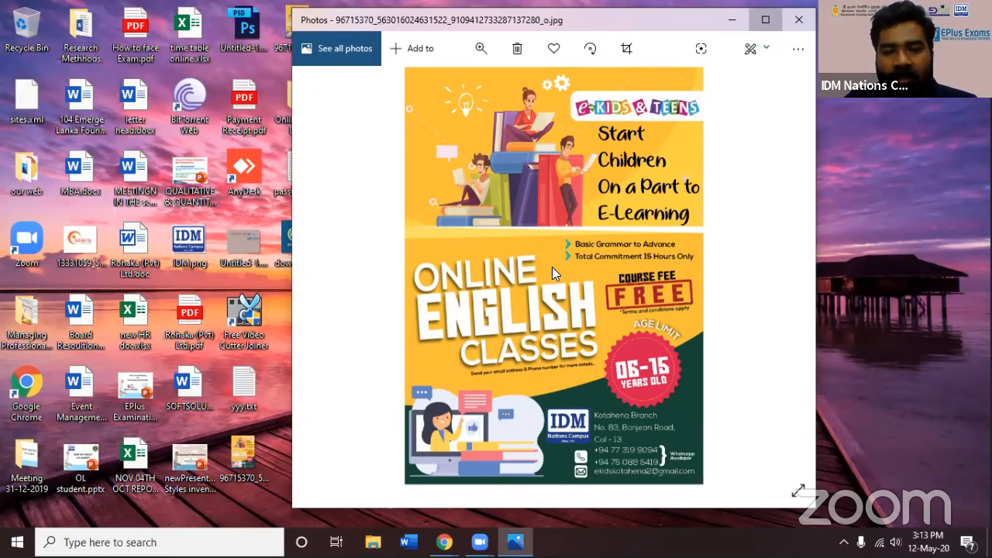
double_click(515, 20)
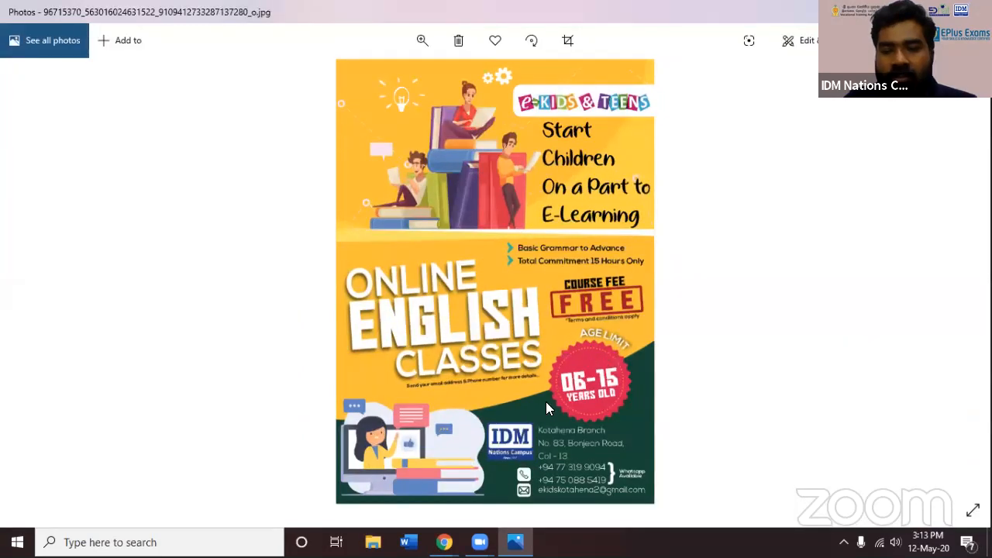
key(Right)
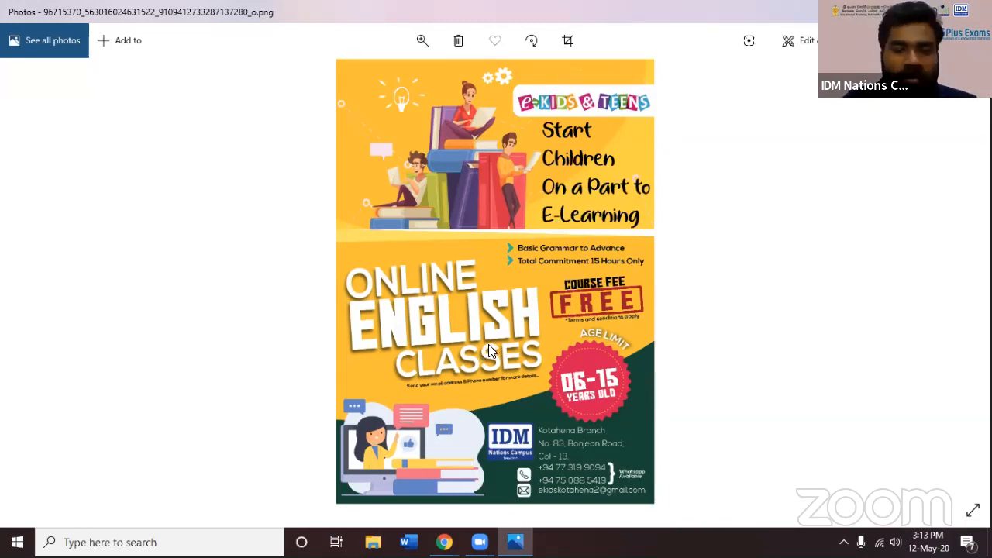
key(super+d)
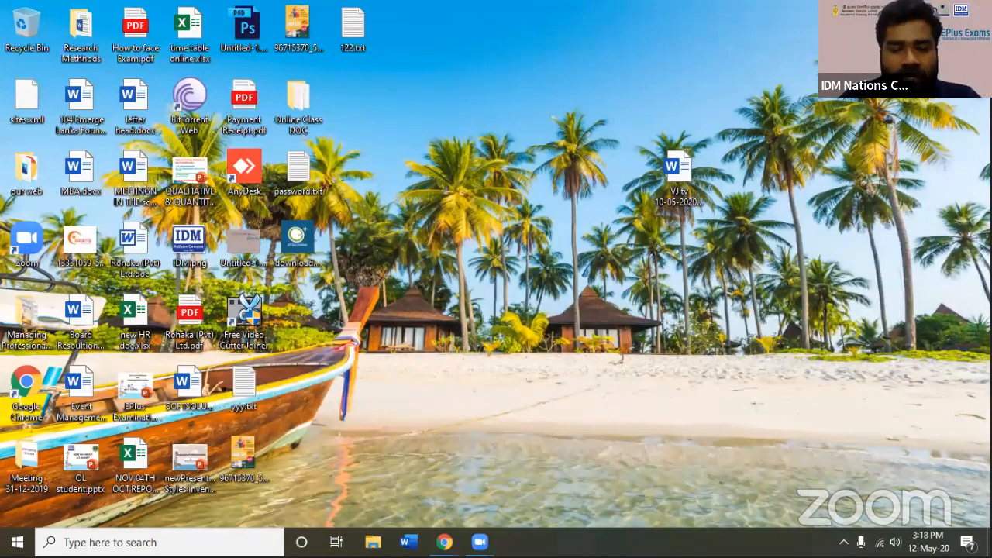
Launch Microsoft Access to its start page and minimize its window
click(17, 542)
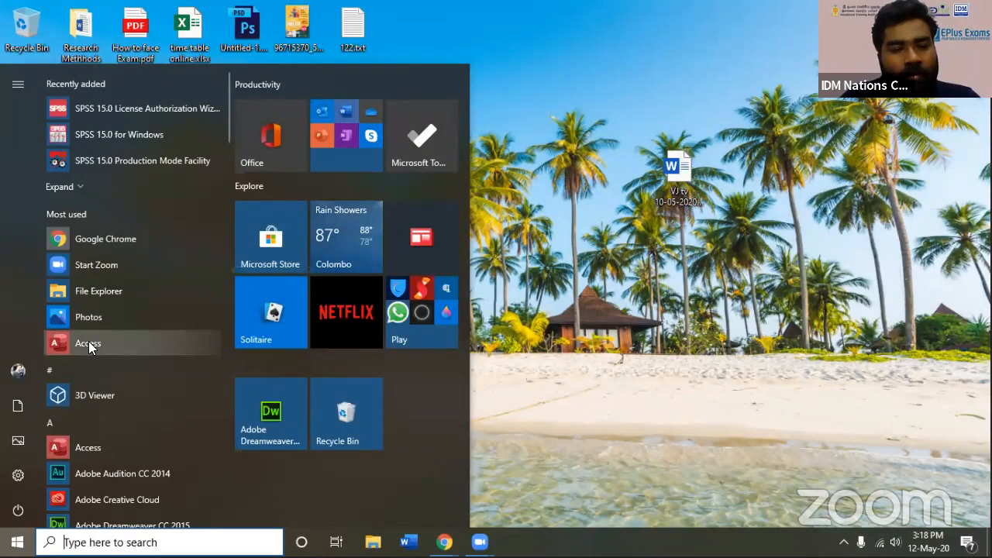
click(87, 344)
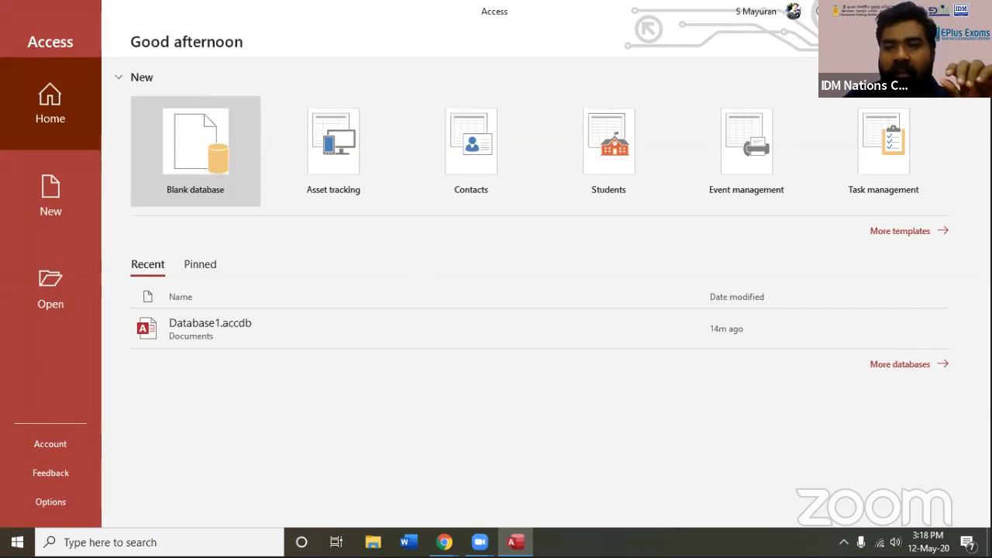
click(908, 11)
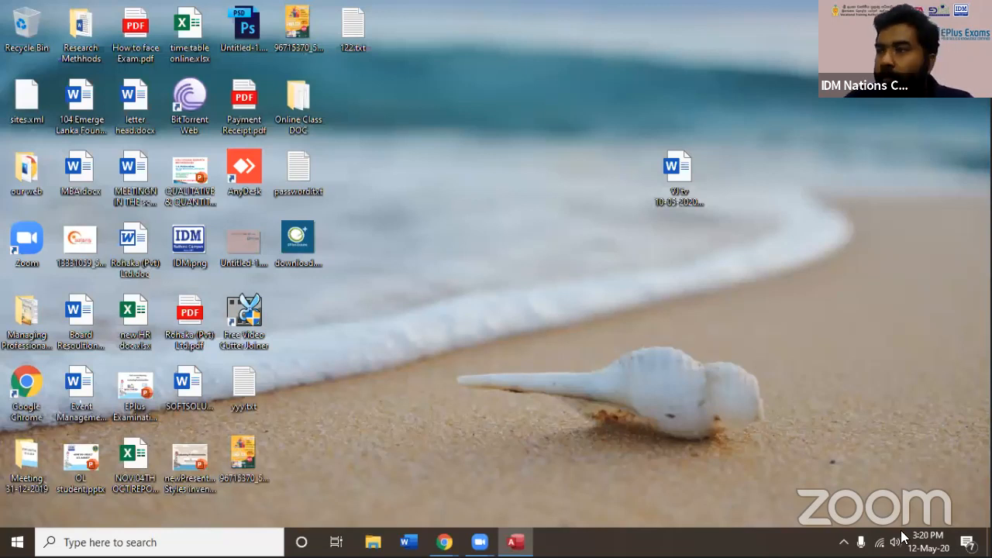
Switch the Wi-Fi connection from BELL4G-0F39 to the secured network listed directly below it
click(879, 542)
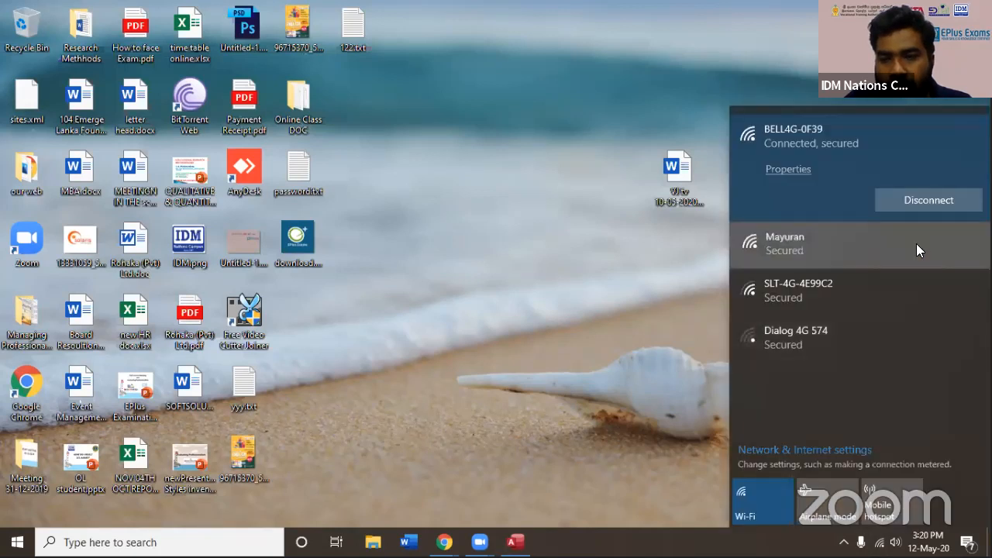
click(916, 243)
click(916, 245)
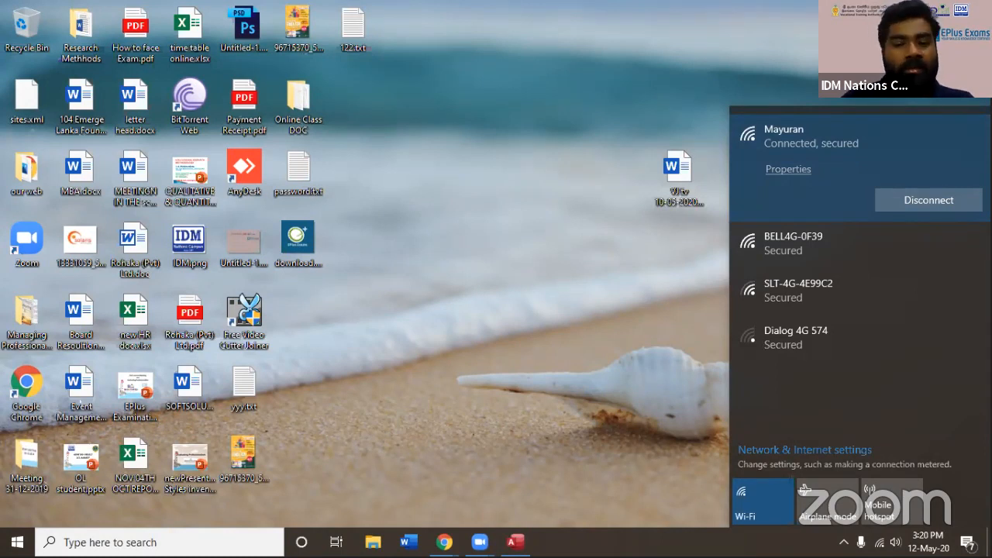
key(Escape)
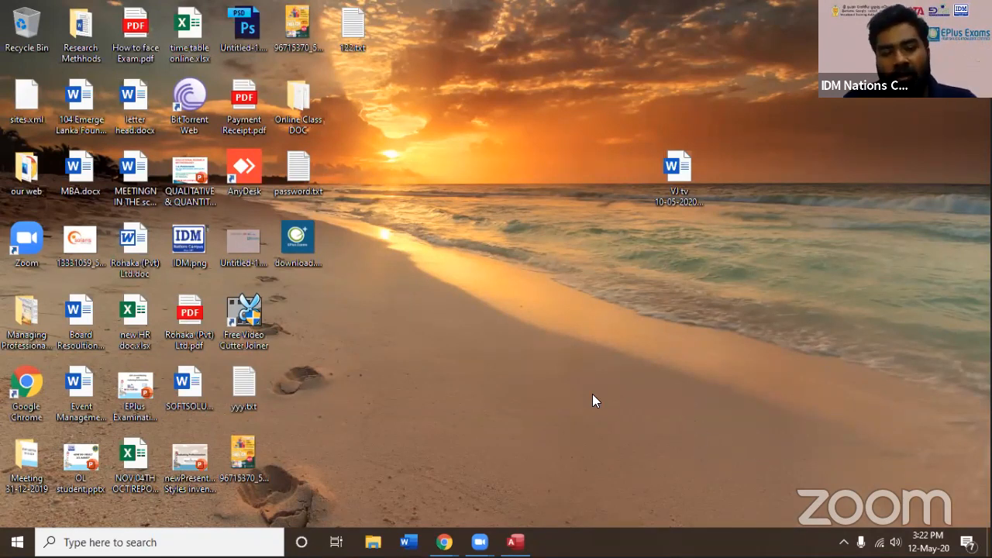
Bring Access back up, look through its New, Open and Home start pages, and close the program
click(515, 542)
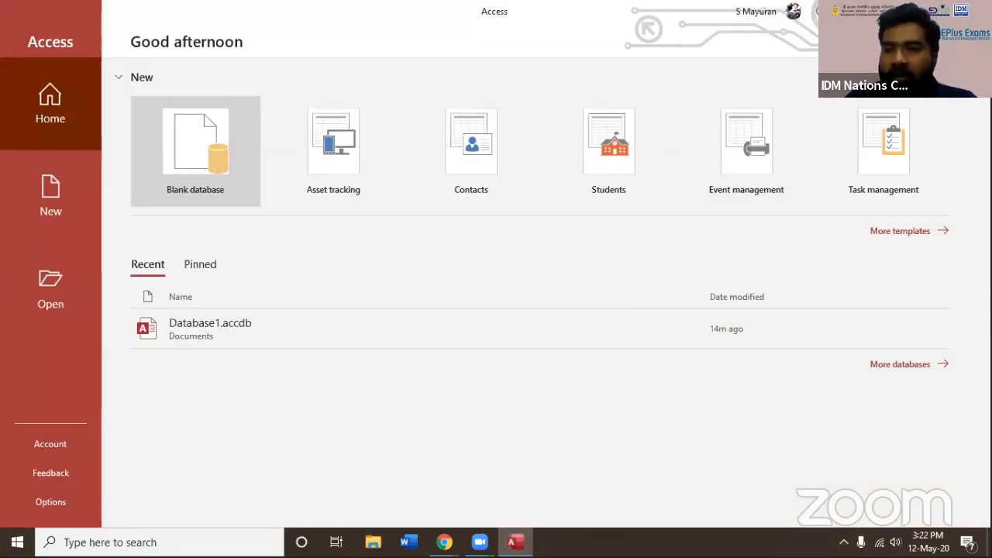
click(53, 197)
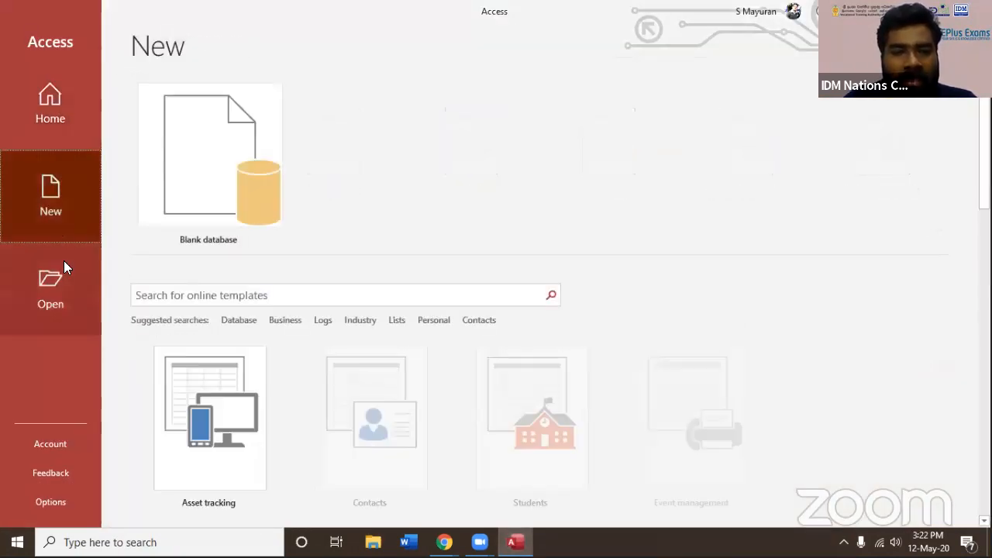
click(53, 275)
click(66, 215)
click(52, 120)
key(Escape)
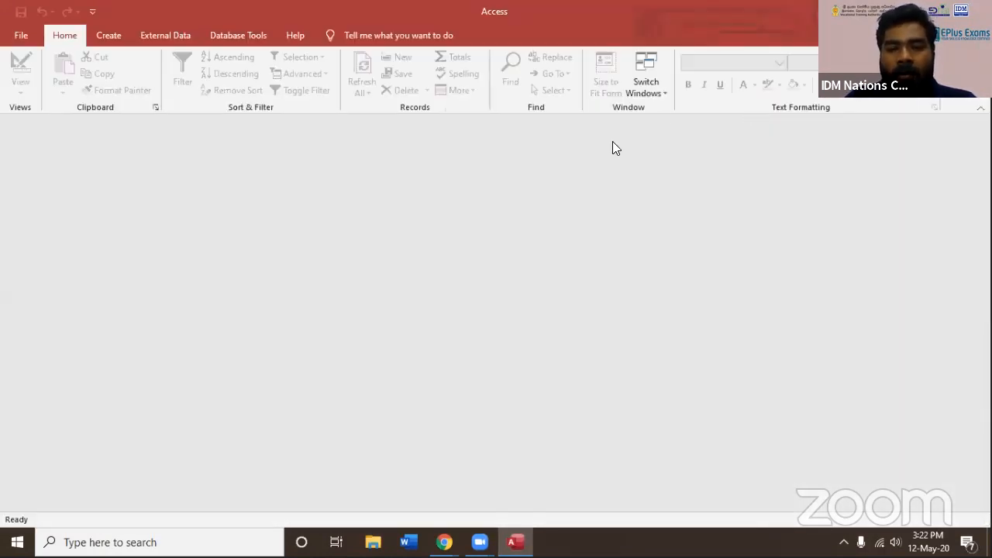
key(alt+F4)
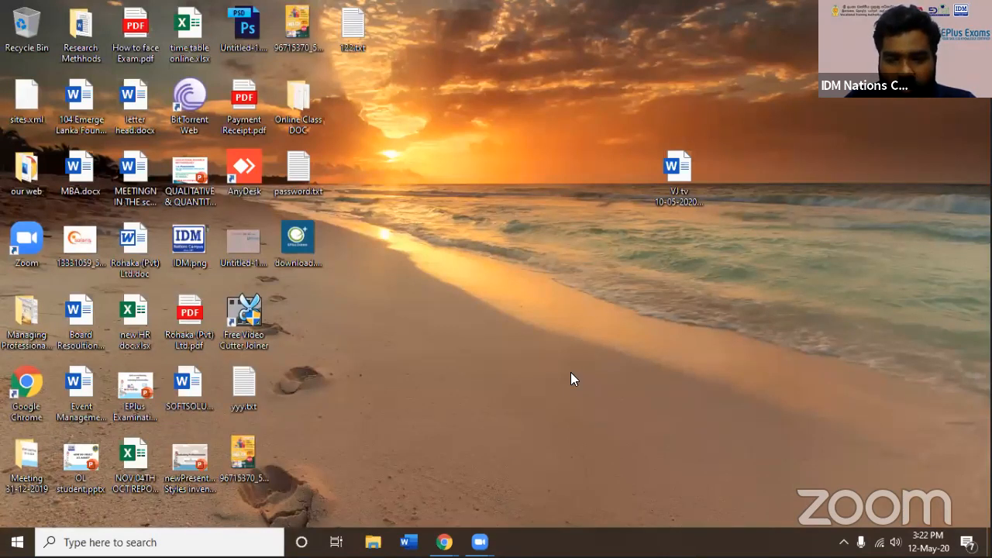
Switch to a blank whiteboard and handwrite an underlined "Acc" as a heading
key(Left)
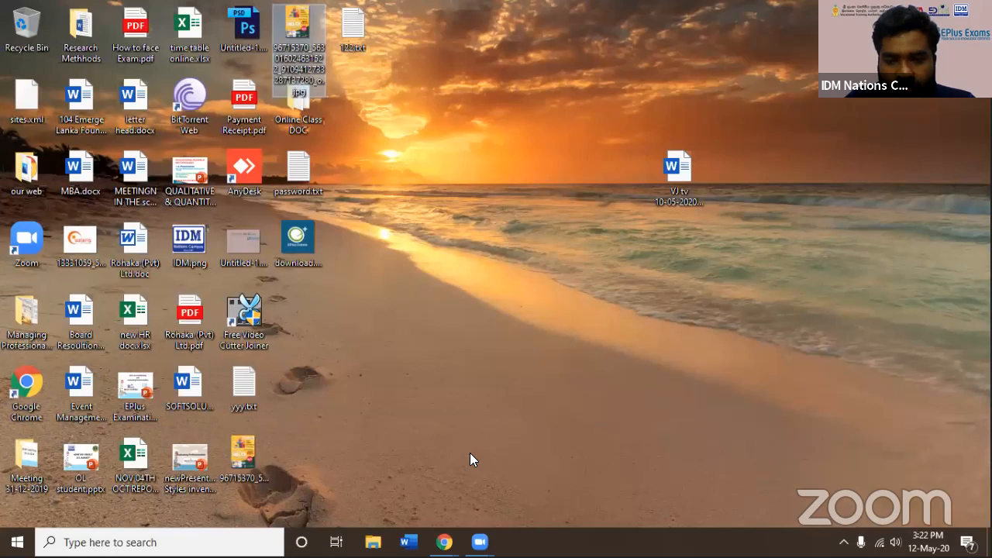
key(super+a)
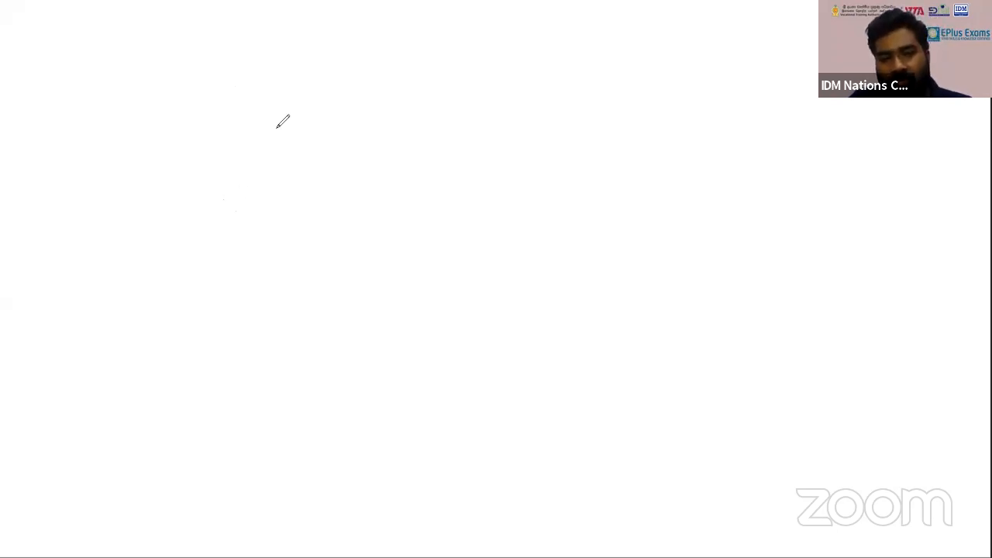
drag(314, 89, 341, 80)
drag(317, 125, 345, 124)
mouse_move(403, 100)
mouse_down()
mouse_move(404, 121)
mouse_move(426, 121)
mouse_up()
drag(314, 165, 456, 156)
Handwrite "DB" below the heading, circle it, and draw an arrow leading away from the circle
mouse_move(169, 248)
mouse_down()
mouse_move(186, 293)
mouse_move(216, 256)
mouse_move(165, 310)
mouse_up()
mouse_move(231, 257)
mouse_down()
mouse_move(231, 305)
mouse_move(240, 275)
mouse_move(230, 307)
mouse_move(169, 324)
mouse_move(250, 217)
mouse_move(271, 324)
mouse_move(178, 313)
mouse_up()
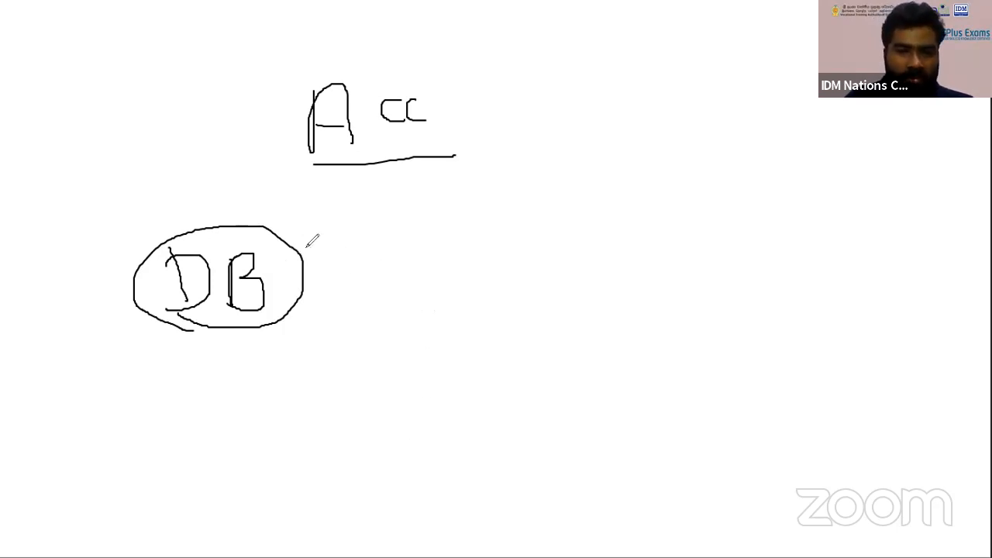
mouse_move(302, 246)
mouse_down()
mouse_move(363, 248)
mouse_move(346, 261)
mouse_up()
Draw a large box beside the arrow and handwrite an underlined "Data" inside it
drag(547, 170, 564, 352)
mouse_move(547, 170)
mouse_down()
mouse_move(784, 154)
mouse_move(780, 370)
mouse_move(583, 397)
mouse_move(561, 341)
mouse_up()
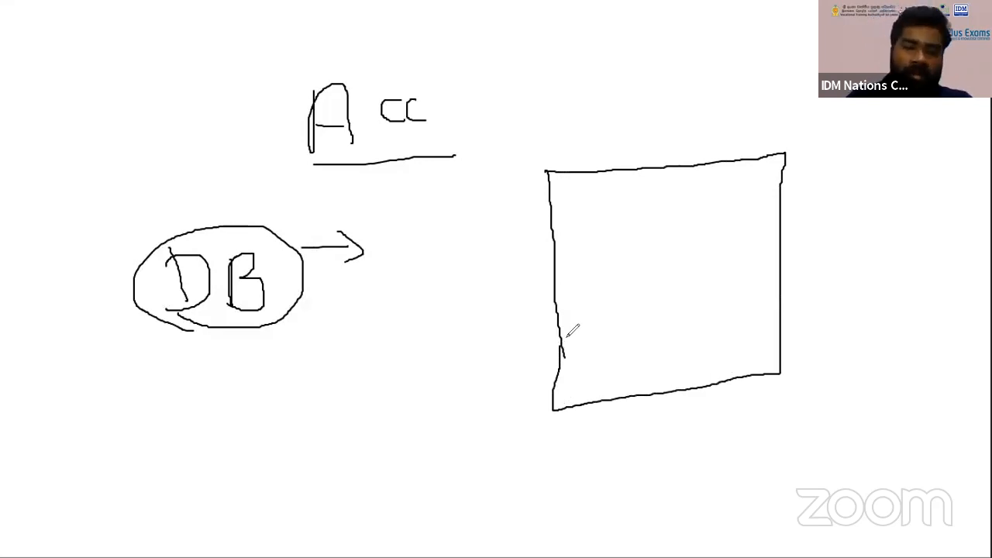
mouse_move(602, 217)
mouse_down()
mouse_move(598, 252)
mouse_move(612, 253)
mouse_move(658, 204)
mouse_move(688, 225)
mouse_up()
drag(628, 265, 703, 248)
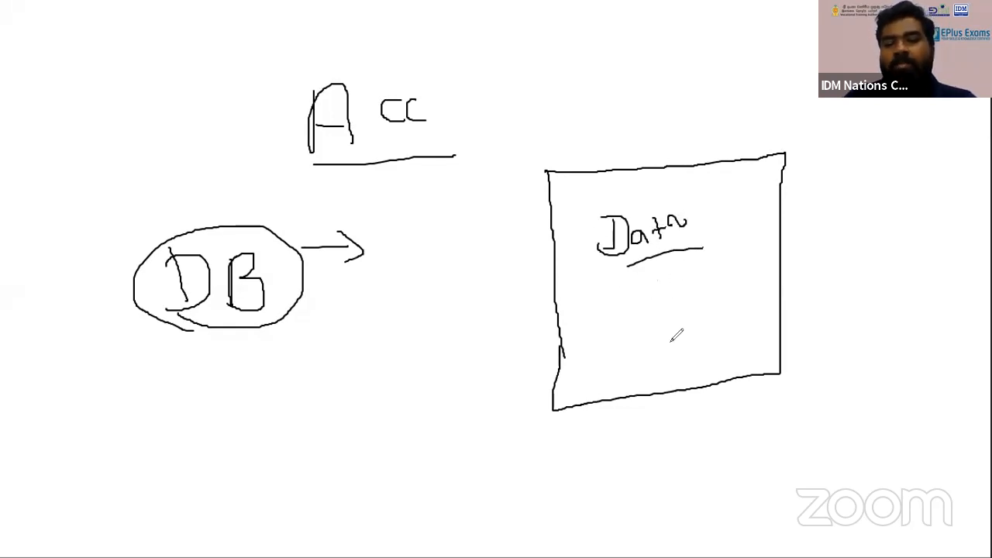
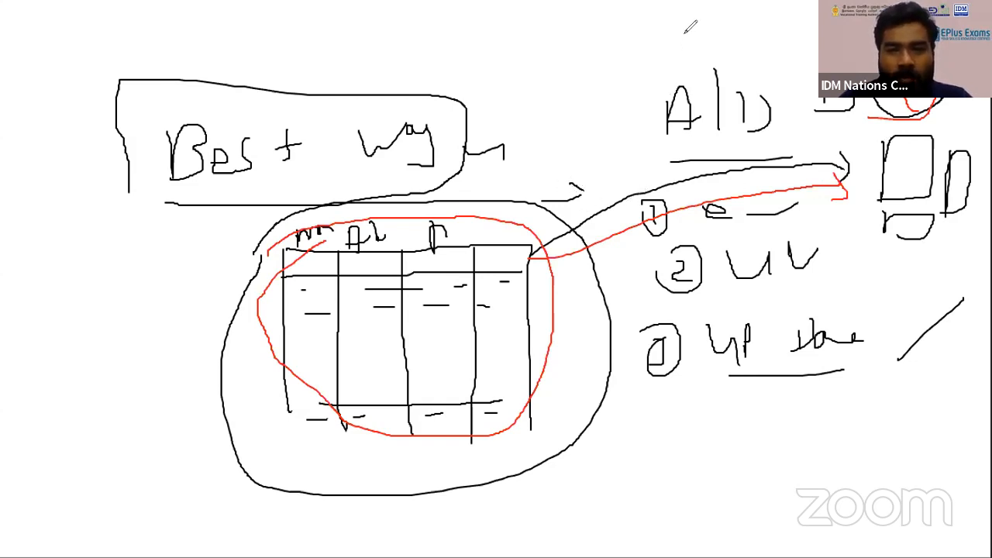
Sketch a red three-column table with a header row on the cleared whiteboard
mouse_move(89, 159)
mouse_down()
mouse_move(106, 390)
mouse_move(164, 161)
mouse_move(302, 162)
mouse_up()
drag(178, 173, 183, 352)
drag(259, 175, 243, 390)
drag(342, 165, 339, 380)
drag(101, 205, 330, 195)
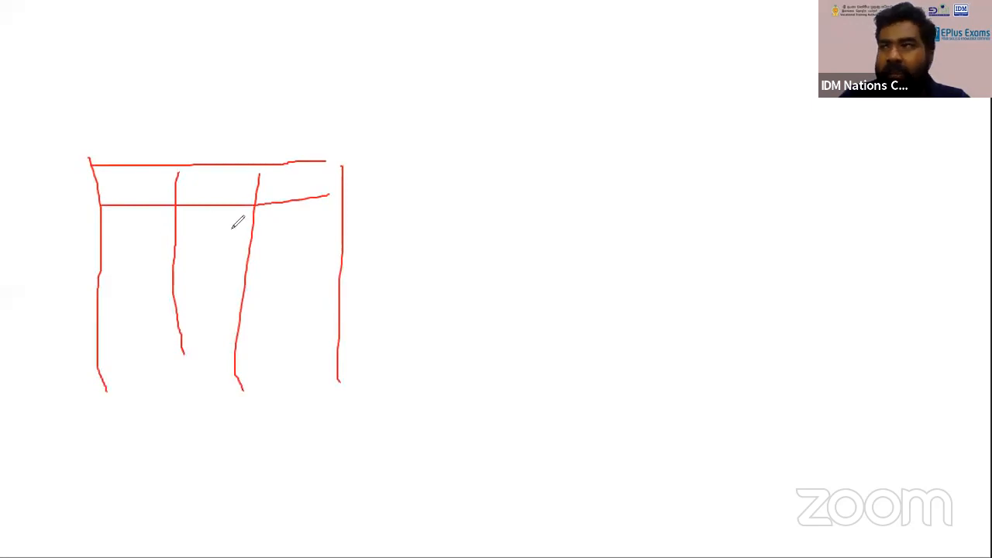
Fill the columns below the table's header row with five rows of short dashes as sample data
drag(135, 221, 175, 221)
drag(211, 218, 249, 218)
drag(127, 244, 303, 235)
drag(113, 273, 157, 272)
drag(208, 267, 287, 265)
drag(101, 303, 253, 287)
drag(268, 286, 275, 286)
drag(112, 328, 154, 328)
drag(205, 323, 273, 319)
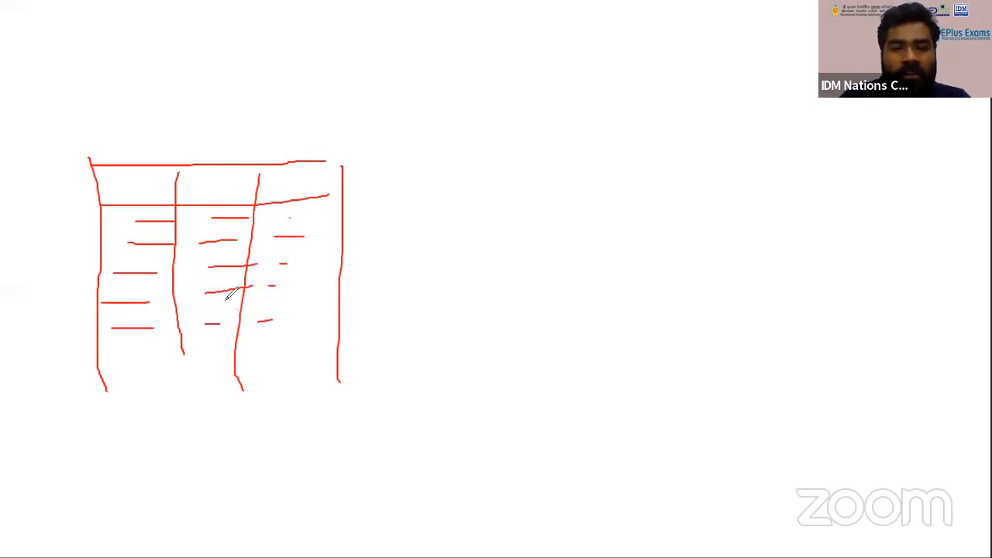
Handwrite "Best way" above the table and draw a large loop around the title and table
mouse_move(183, 141)
mouse_down()
mouse_move(183, 94)
mouse_move(203, 143)
mouse_move(230, 126)
mouse_move(240, 140)
mouse_up()
drag(268, 122, 256, 140)
mouse_move(289, 108)
mouse_down()
mouse_move(289, 136)
mouse_move(394, 133)
mouse_move(352, 173)
mouse_up()
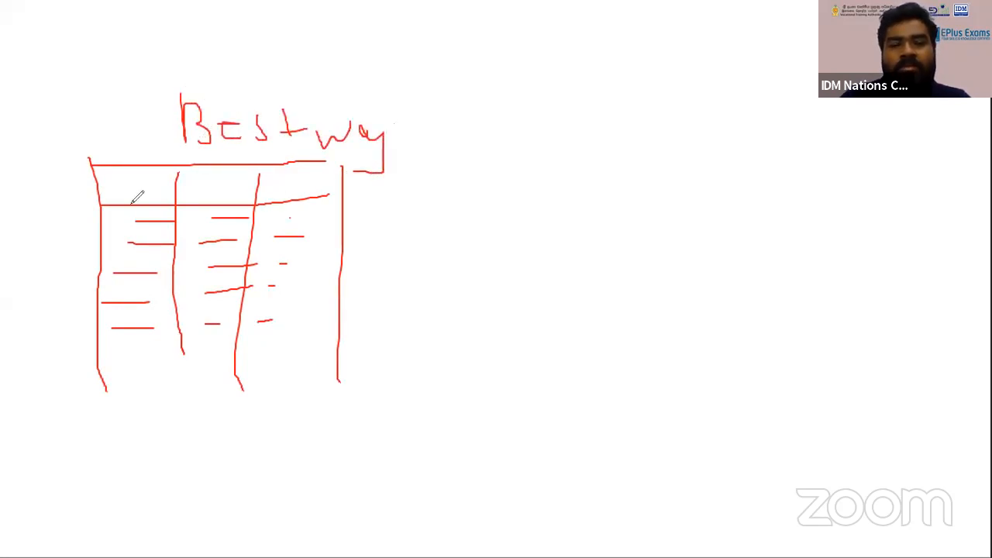
mouse_move(69, 412)
mouse_down()
mouse_move(198, 457)
mouse_move(448, 265)
mouse_move(366, 107)
mouse_move(194, 93)
mouse_move(68, 202)
mouse_move(72, 387)
mouse_up()
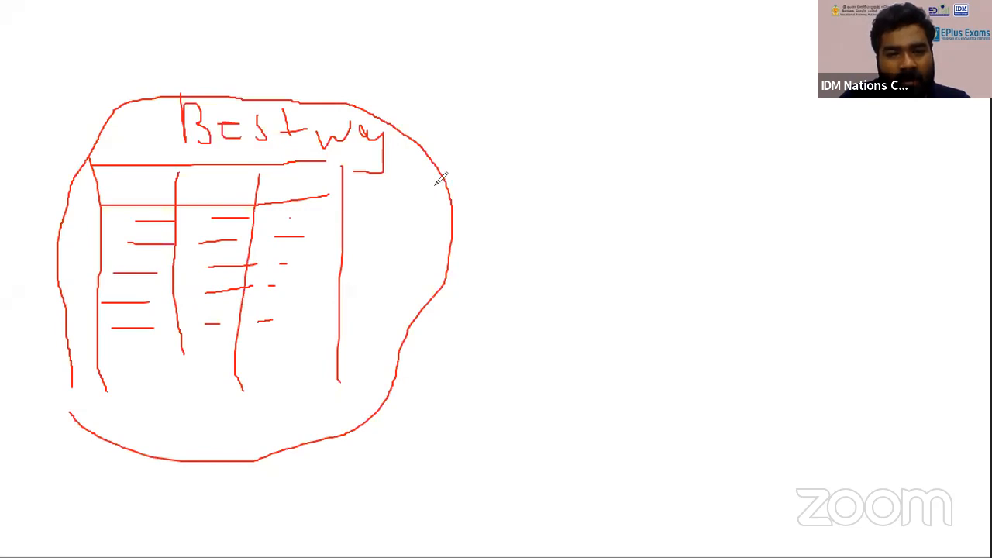
Draw a line leading out of the loop and sketch a computer with monitor, keyboard and tower beside it
mouse_move(436, 187)
mouse_down()
mouse_move(651, 160)
mouse_move(680, 284)
mouse_move(680, 345)
mouse_up()
mouse_move(689, 148)
mouse_down()
mouse_move(825, 152)
mouse_move(844, 289)
mouse_move(682, 345)
mouse_move(684, 438)
mouse_up()
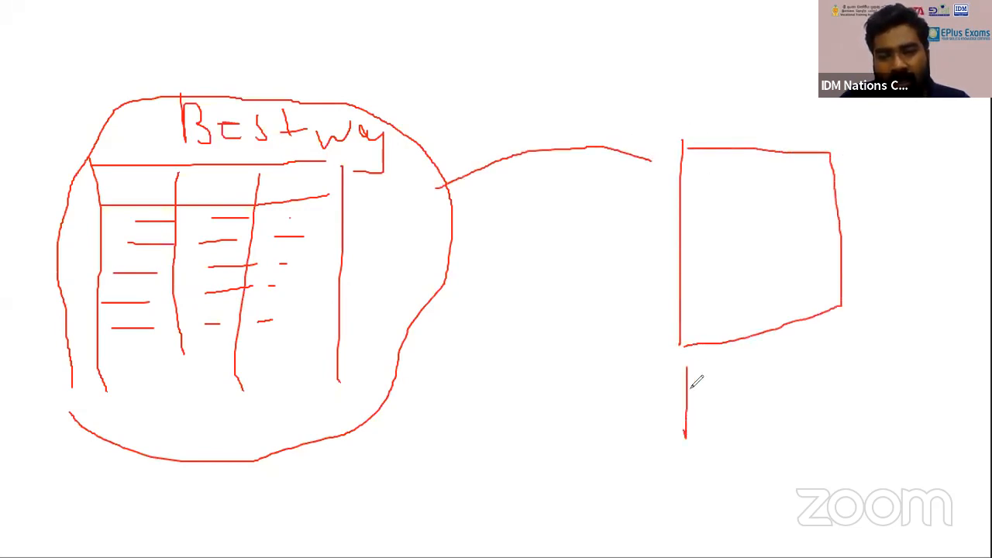
mouse_move(688, 392)
mouse_down()
mouse_move(866, 401)
mouse_move(657, 452)
mouse_up()
mouse_move(869, 183)
mouse_down()
mouse_move(863, 405)
mouse_move(903, 200)
mouse_move(938, 383)
mouse_move(862, 400)
mouse_up()
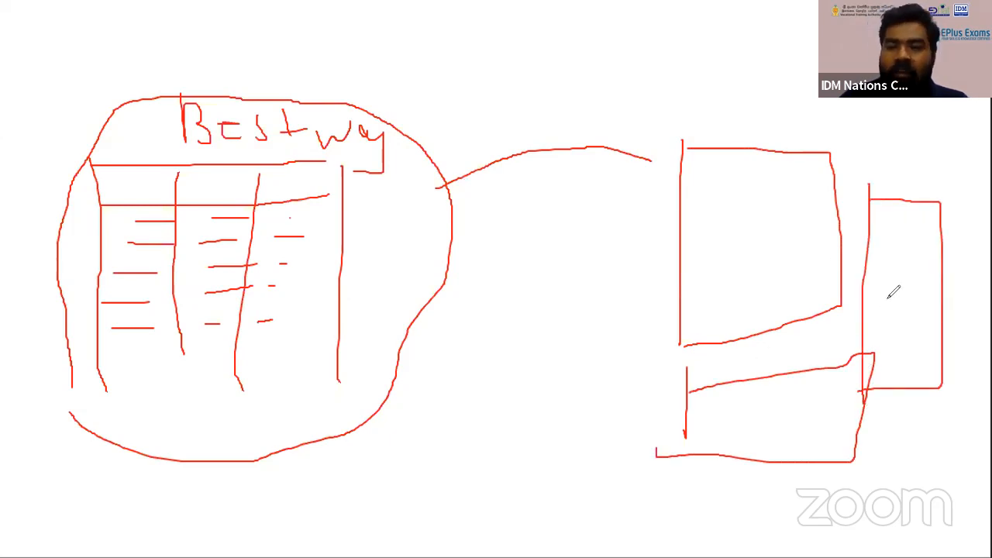
drag(890, 303, 900, 302)
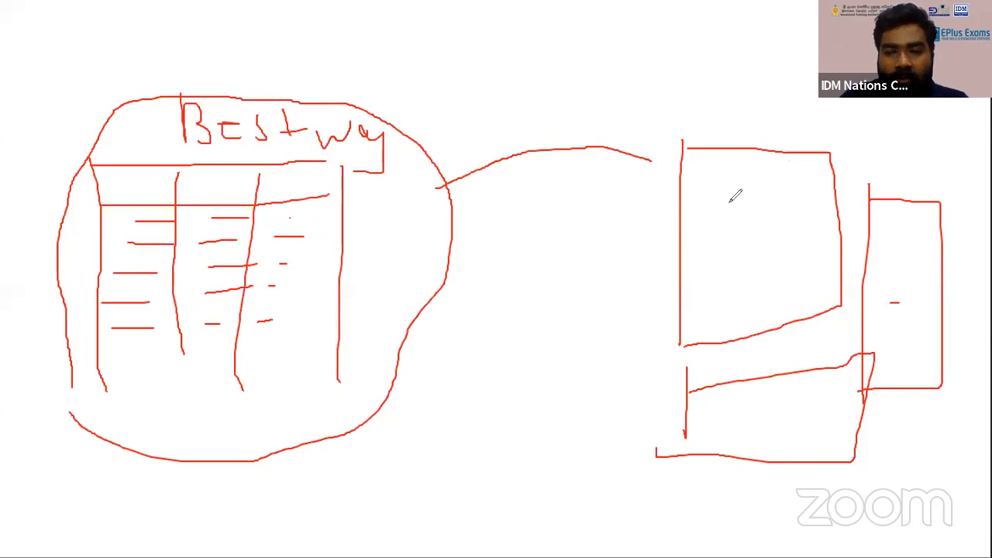
Handwrite "Acc" inside the sketched monitor and draw arrows from the looped table to it
mouse_move(727, 205)
mouse_down()
mouse_move(730, 240)
mouse_move(806, 190)
mouse_move(810, 214)
mouse_move(778, 229)
mouse_up()
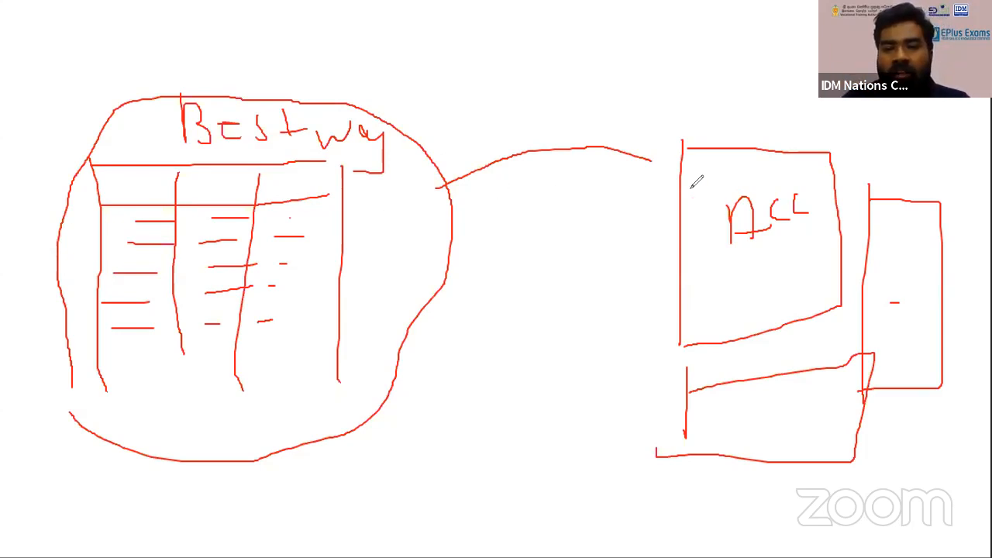
mouse_move(449, 186)
mouse_down()
mouse_move(669, 132)
mouse_move(733, 164)
mouse_move(705, 186)
mouse_up()
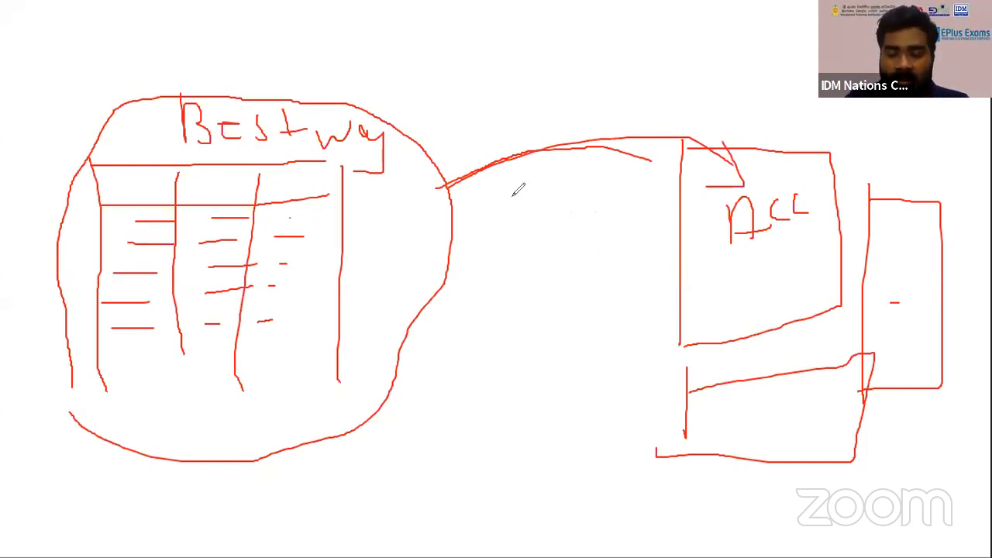
mouse_move(450, 189)
mouse_down()
mouse_move(712, 184)
mouse_move(693, 206)
mouse_up()
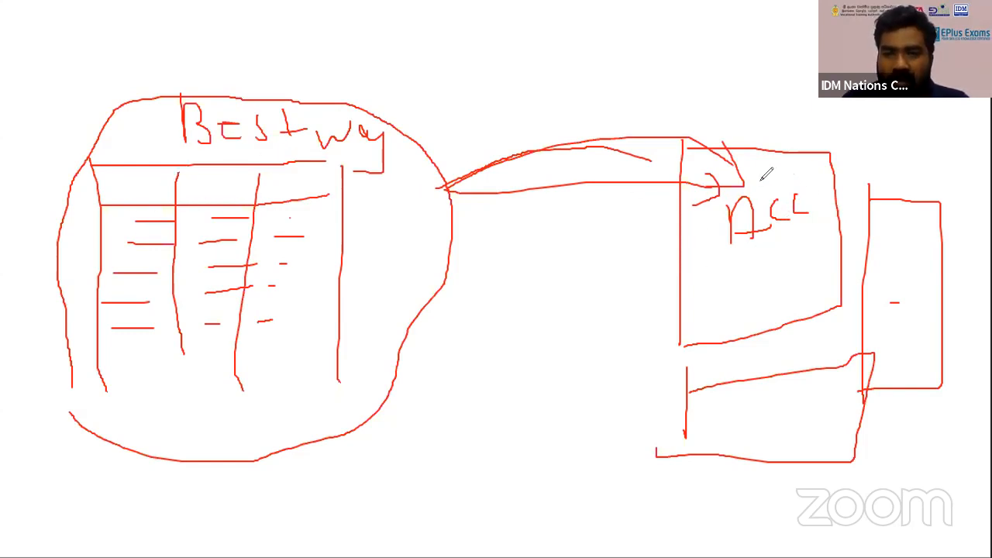
mouse_move(721, 192)
mouse_down()
mouse_move(836, 178)
mouse_move(739, 185)
mouse_up()
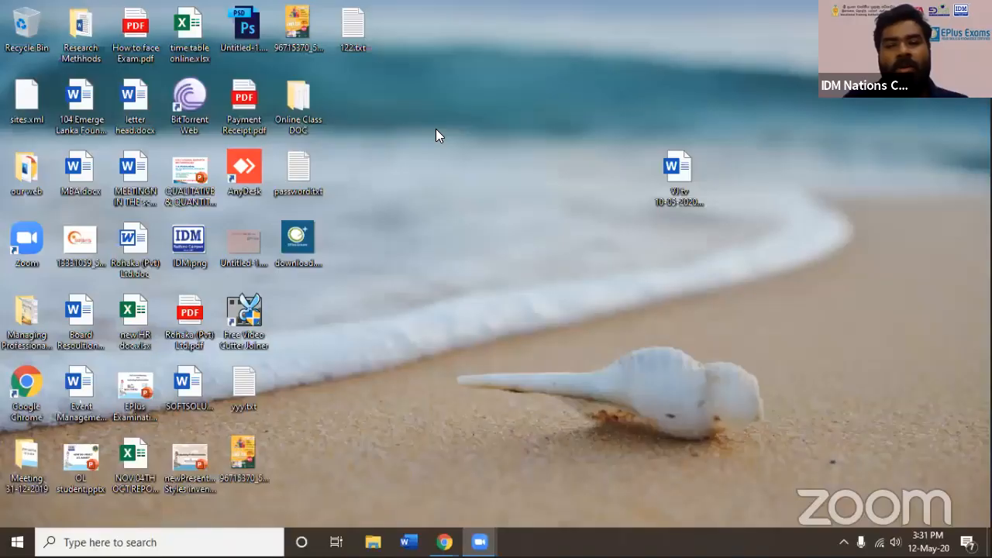
Switch to the desktop, search Windows for "ac" and launch Access
right_click(436, 129)
click(479, 165)
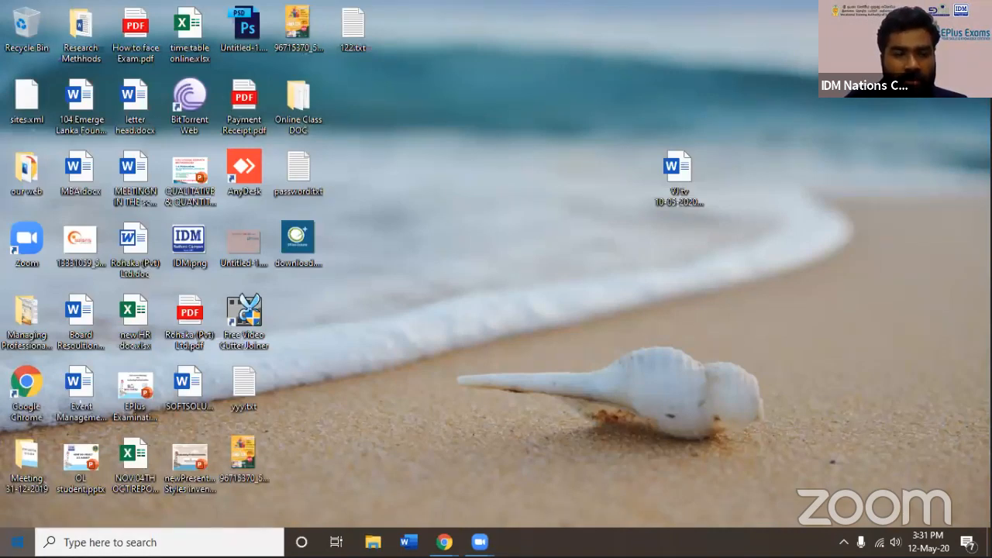
click(17, 542)
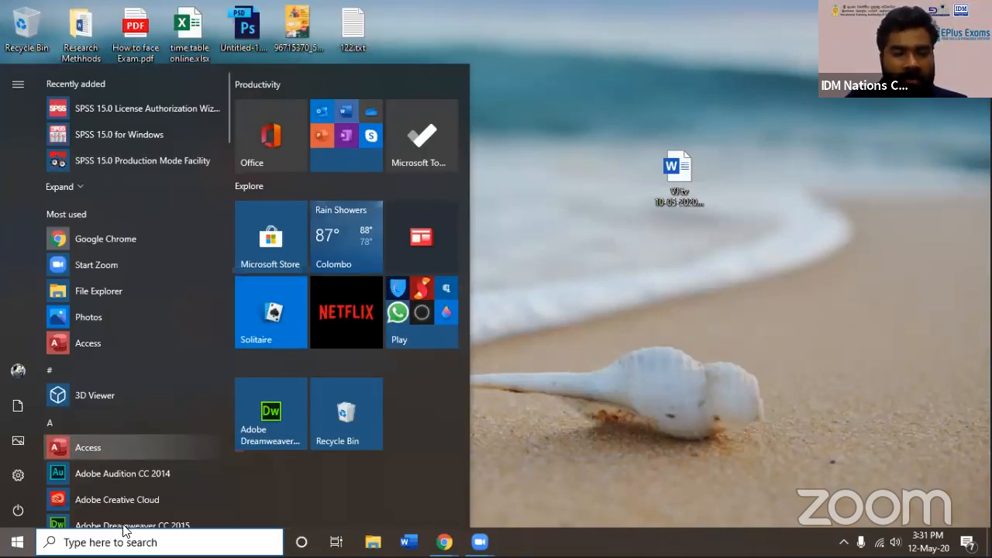
click(134, 540)
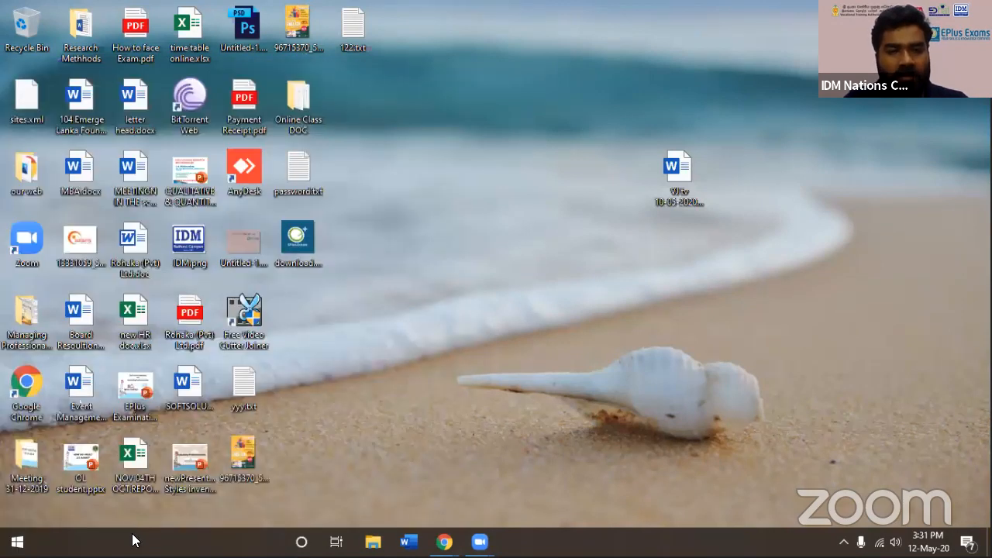
text(ac)
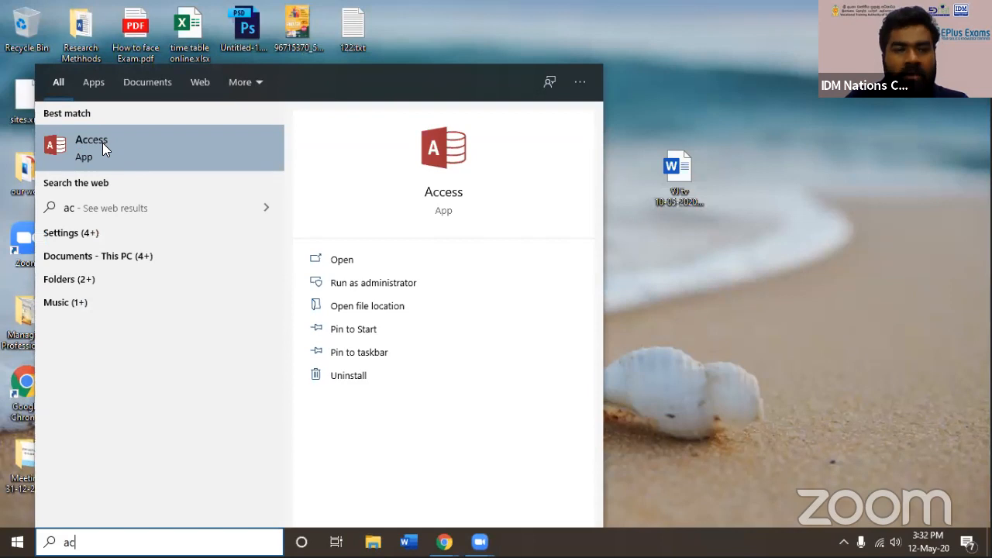
click(103, 142)
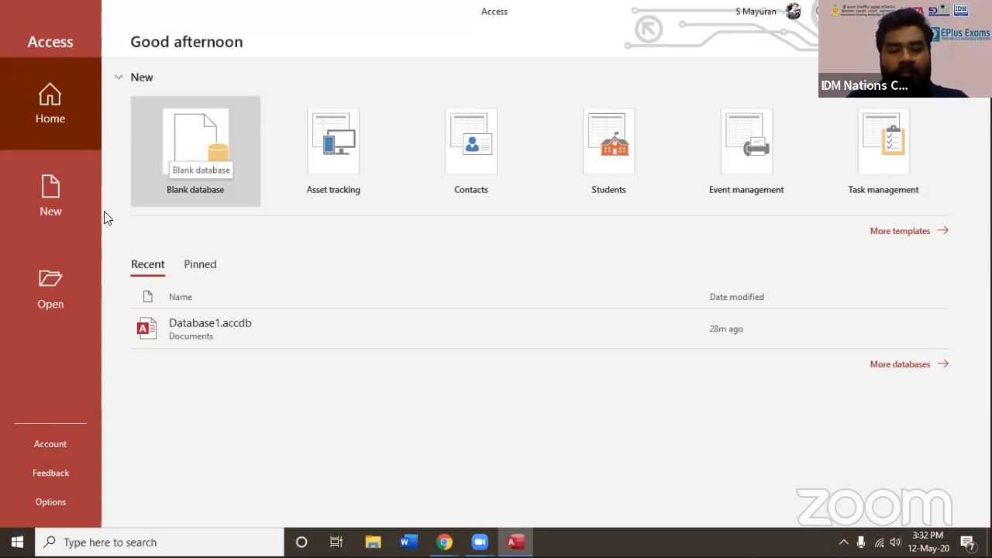
Look through the database templates offered for a new file, from Blank database to Bug tracking
click(59, 174)
scroll(268, 306, down, 5)
scroll(271, 307, up, 5)
scroll(450, 315, down, 10)
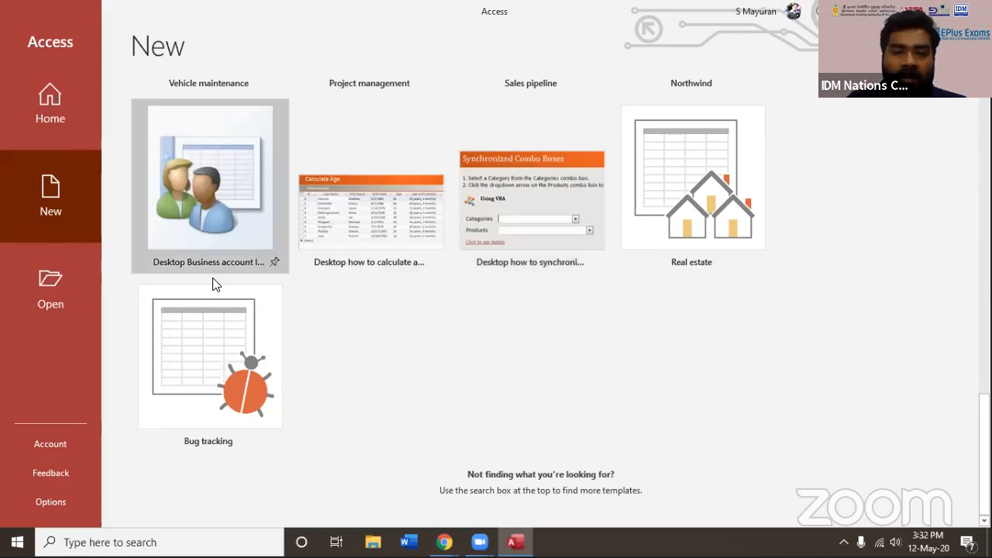
scroll(202, 302, up, 5)
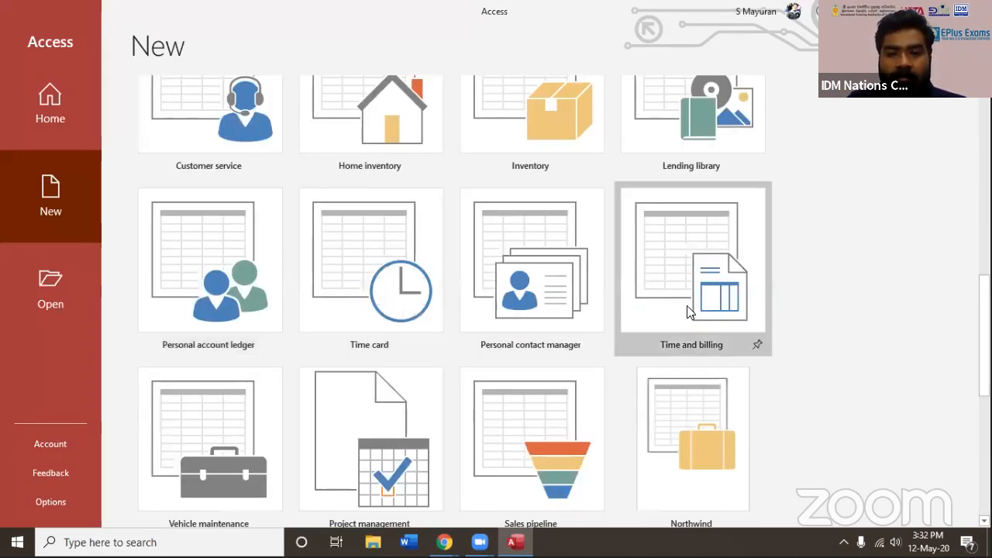
scroll(637, 304, up, 5)
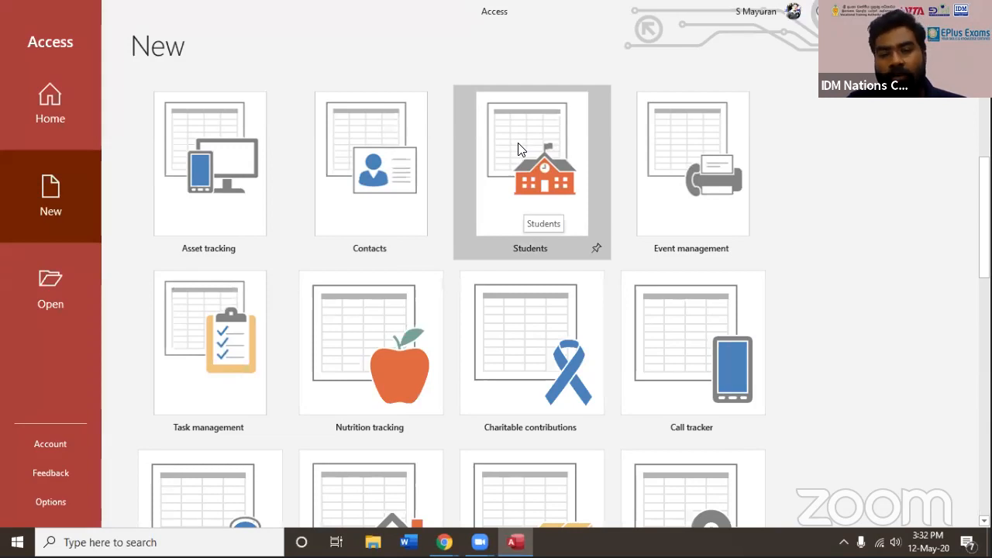
scroll(432, 224, up, 3)
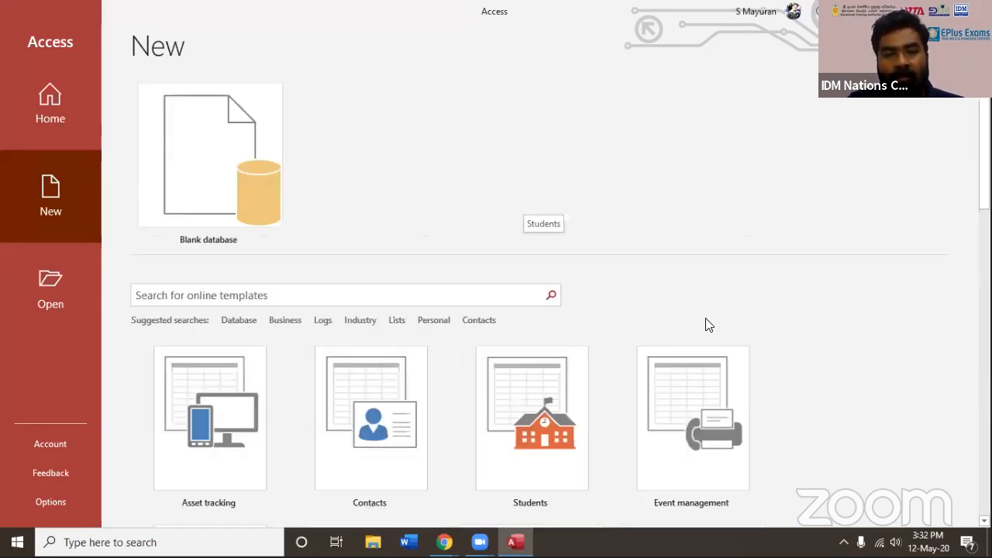
Create a blank database named "exe 1" saved on the Desktop
click(206, 159)
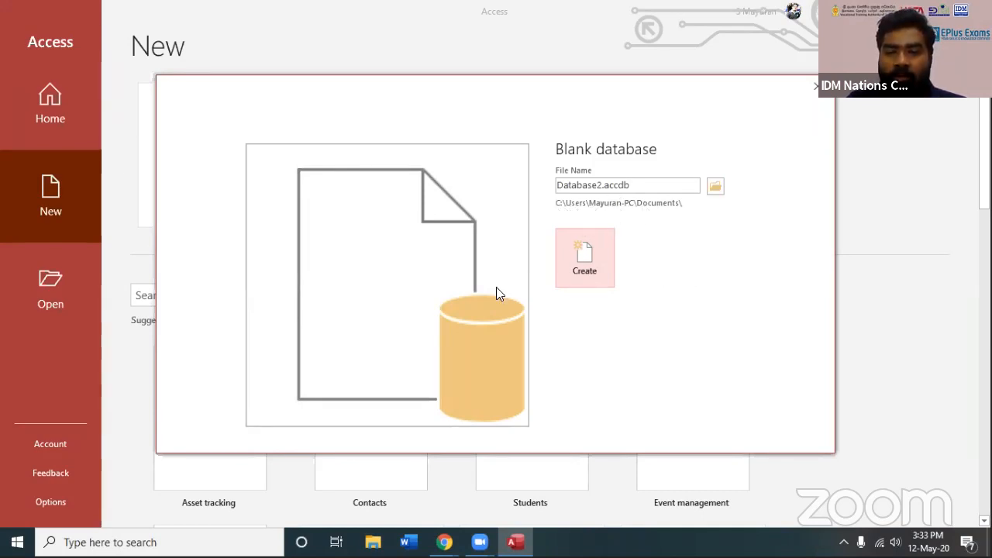
click(715, 195)
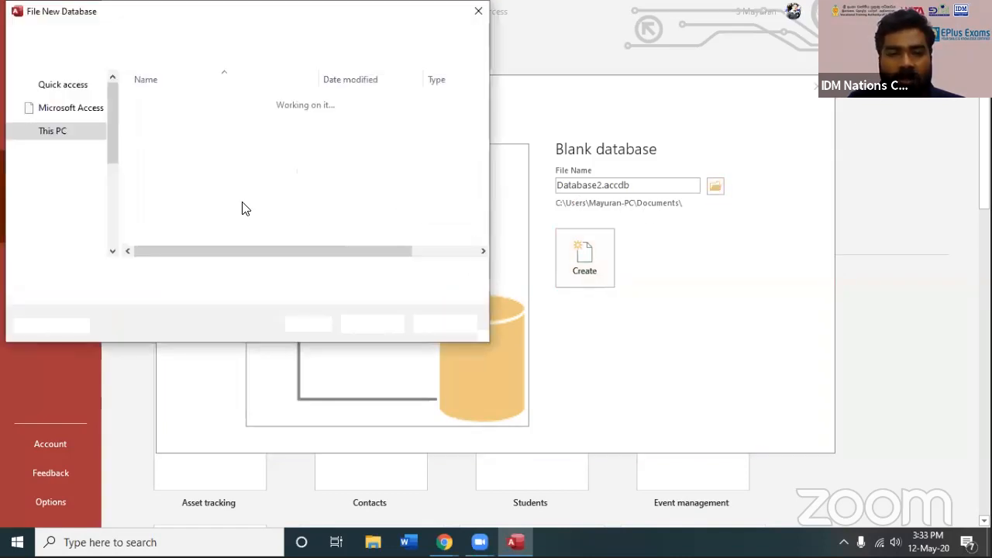
scroll(111, 192, down, 5)
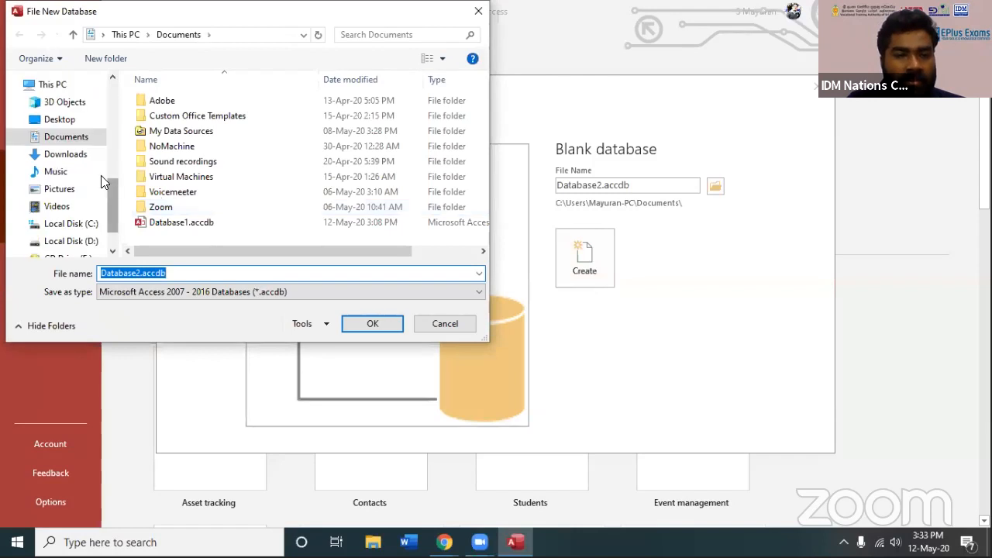
click(62, 119)
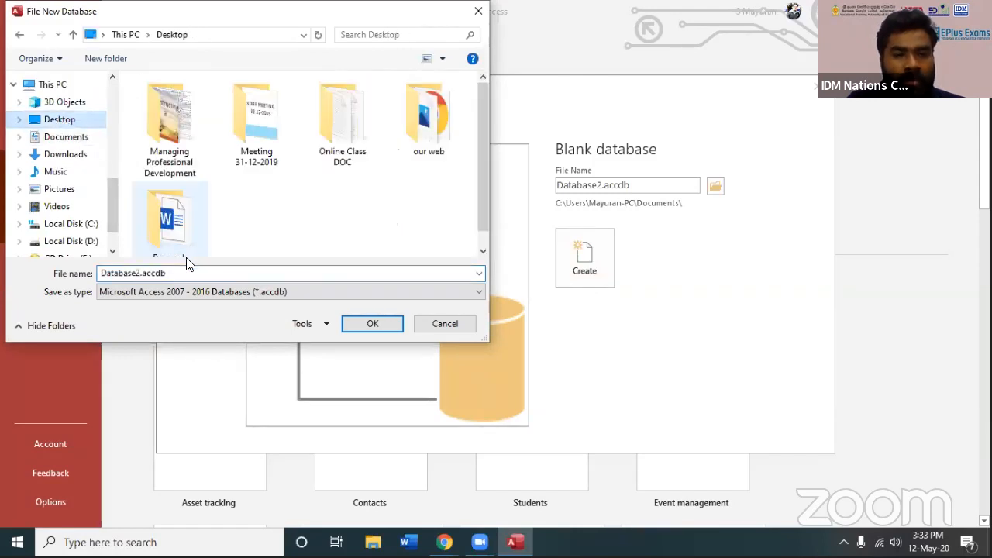
double_click(199, 273)
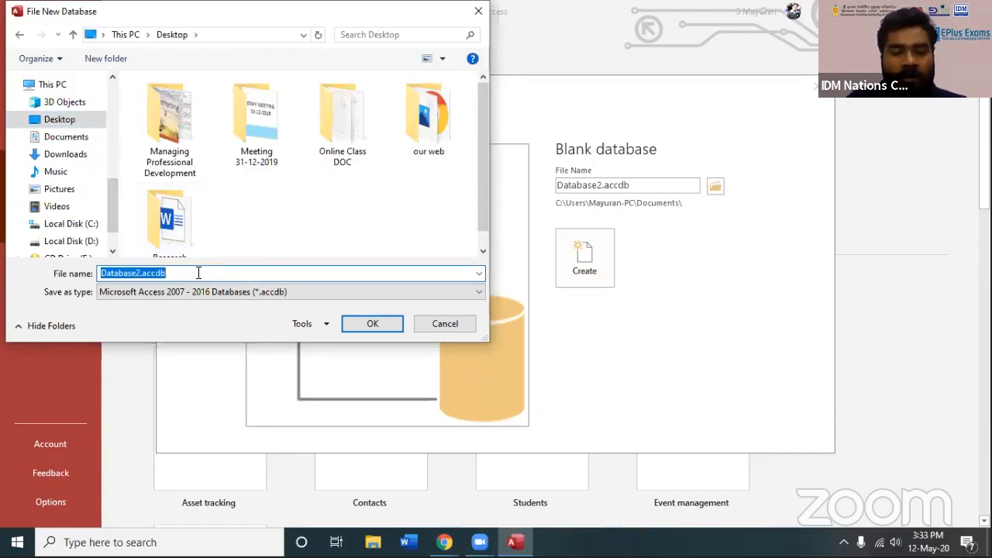
text(exe 1)
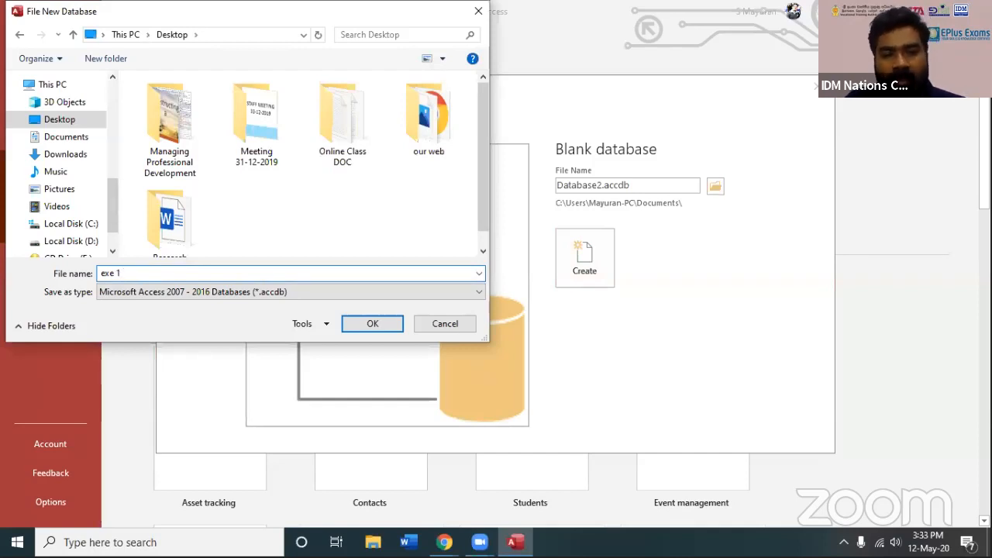
click(392, 324)
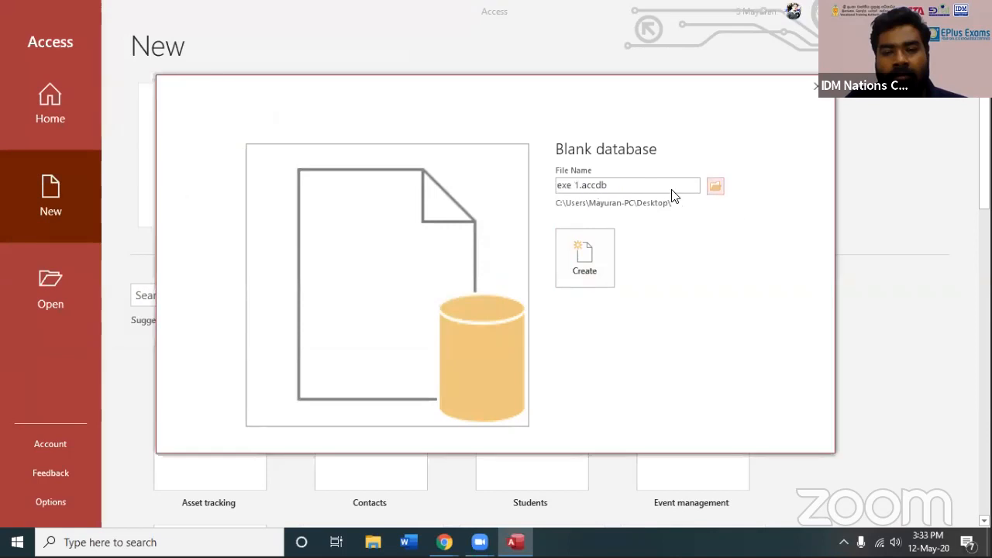
click(594, 265)
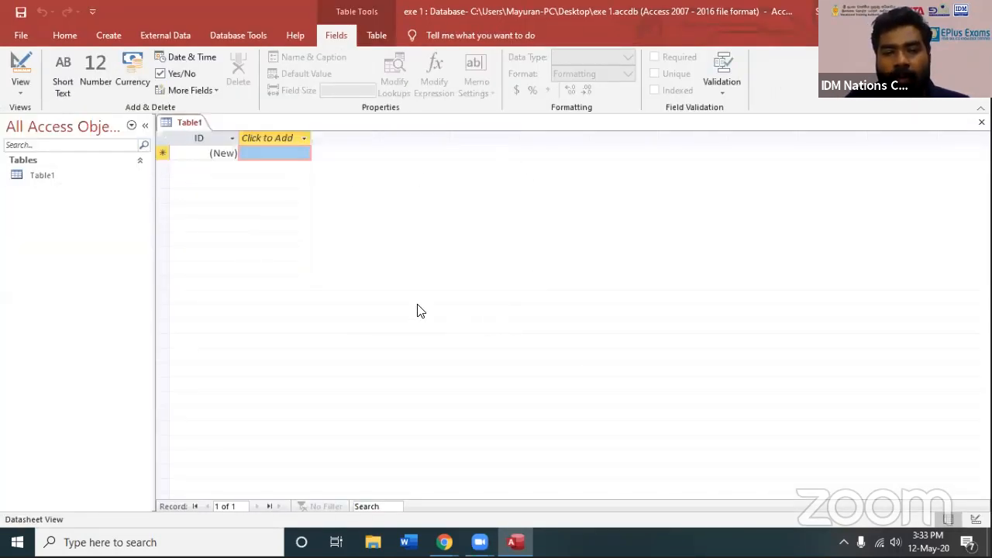
Examine the Home, Create, External Data, Database Tools, Fields and Table command groups of the new database
click(34, 38)
key(Escape)
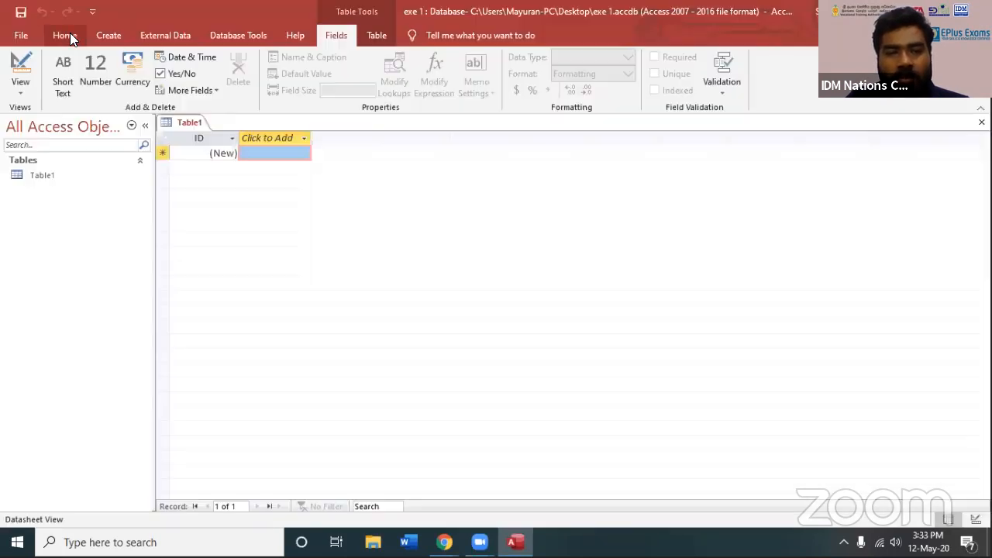
click(69, 35)
click(111, 38)
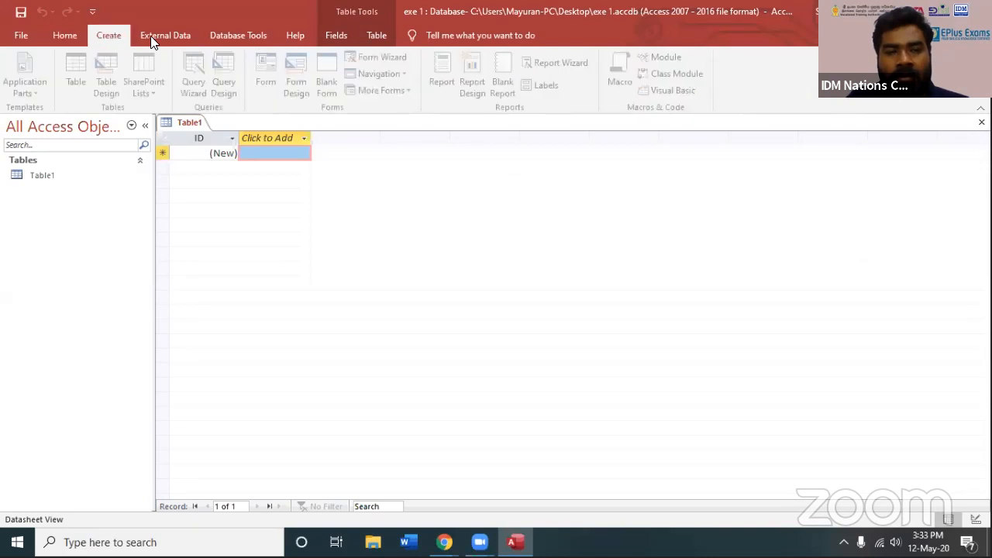
click(152, 40)
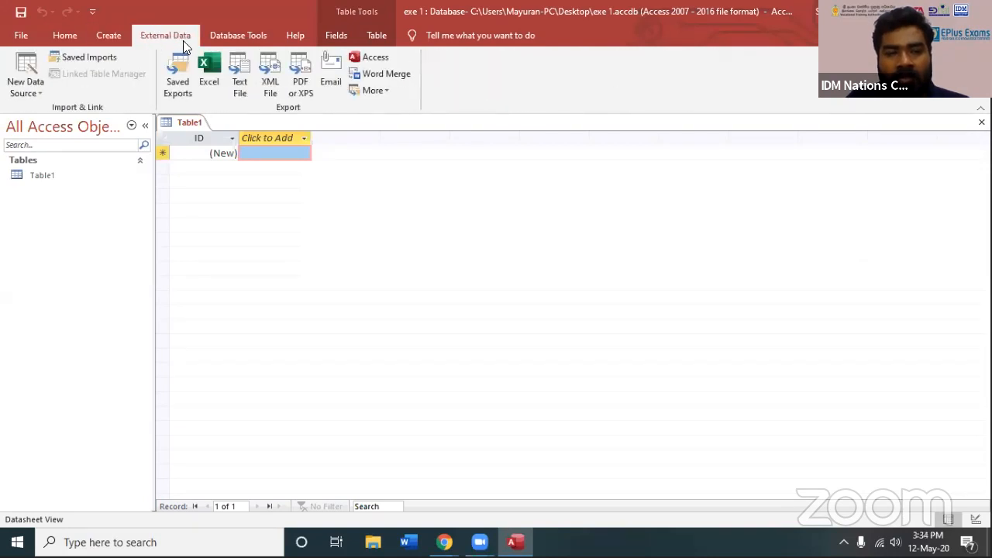
click(236, 42)
click(336, 37)
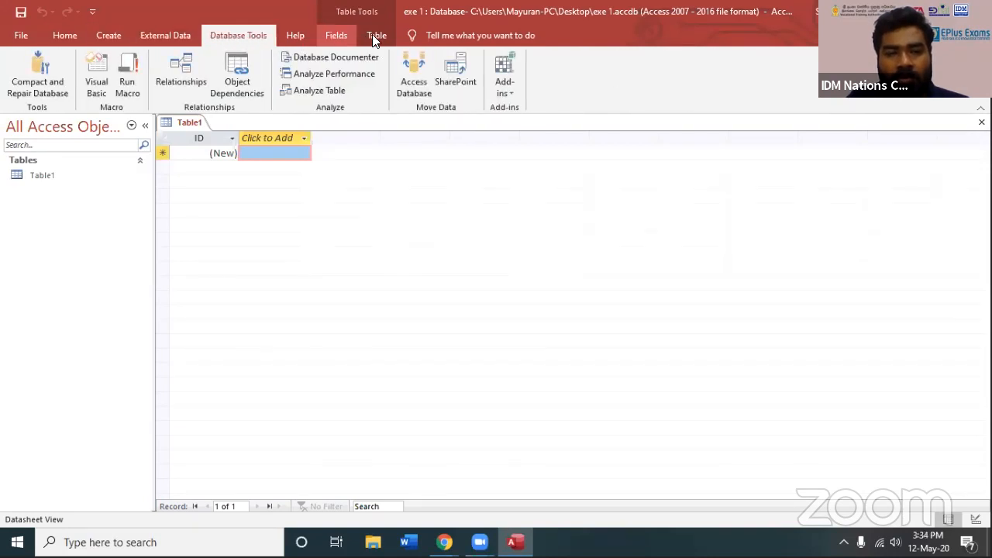
click(377, 38)
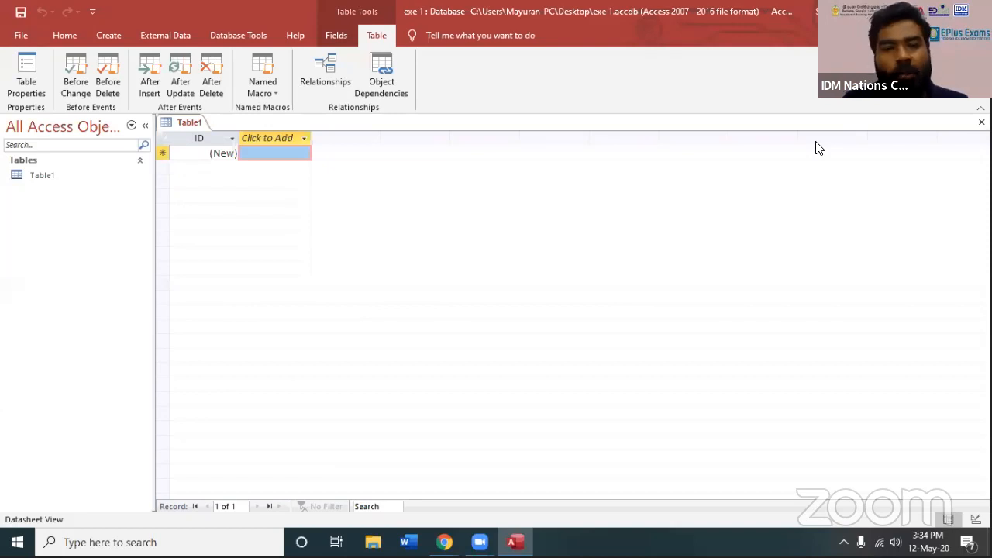
Examine the actions available for Table1 in the object list
click(38, 174)
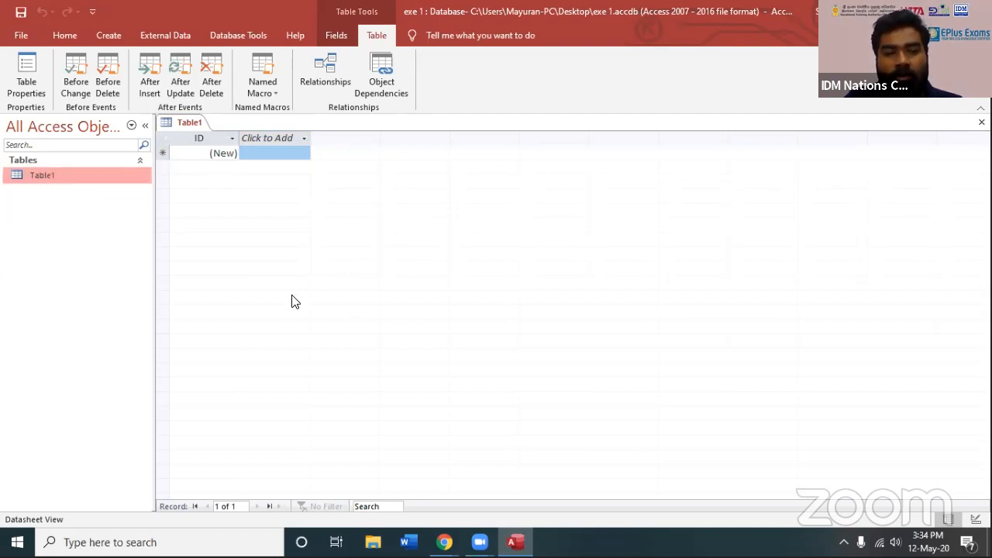
right_click(42, 178)
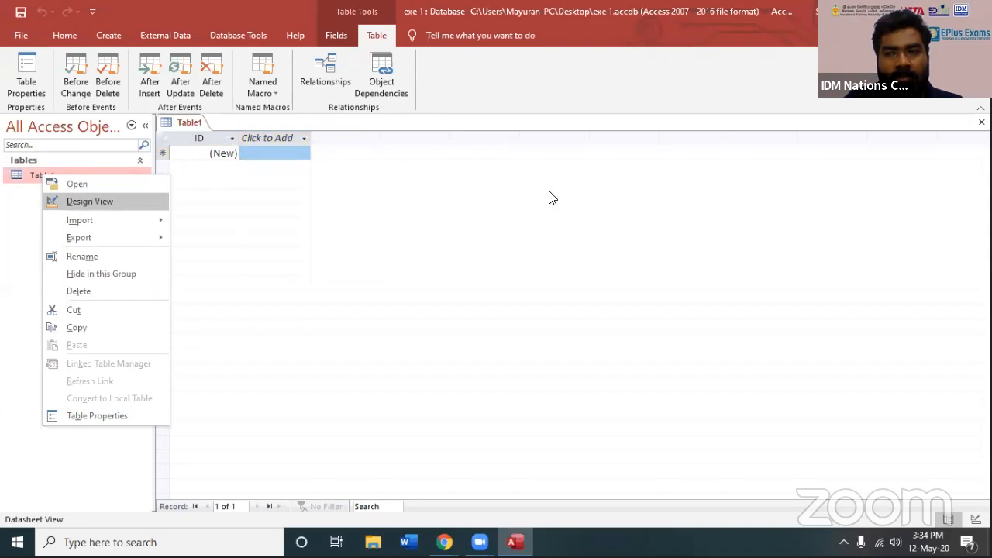
click(651, 13)
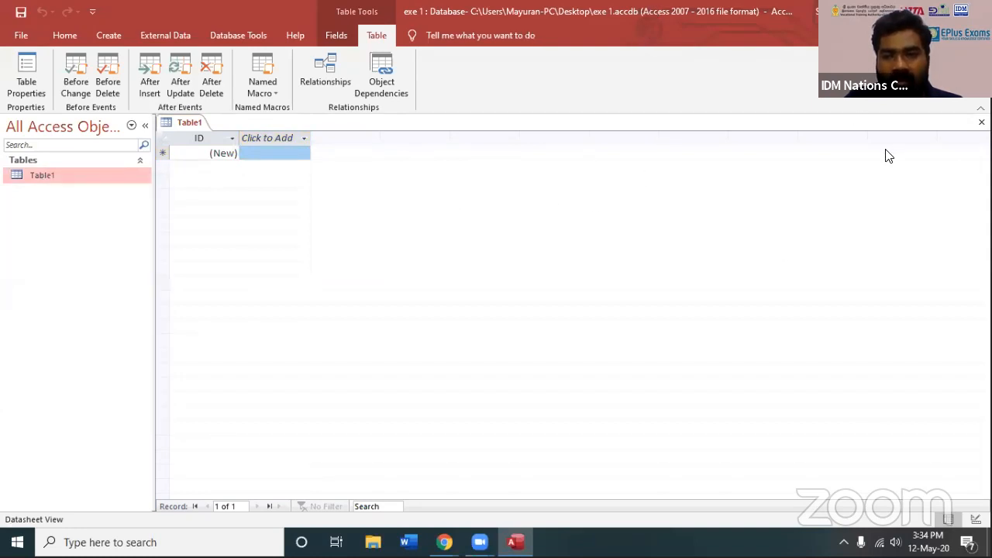
click(941, 11)
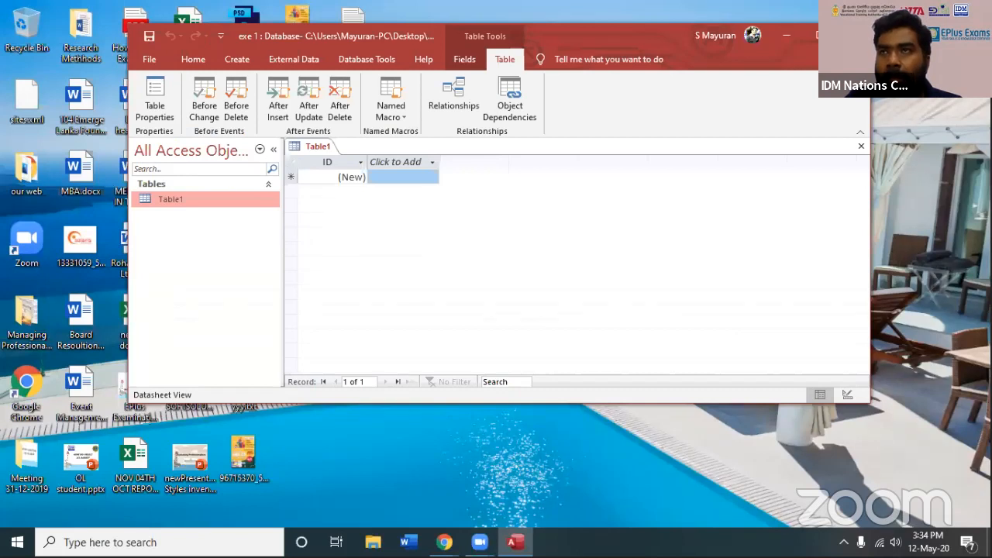
double_click(625, 42)
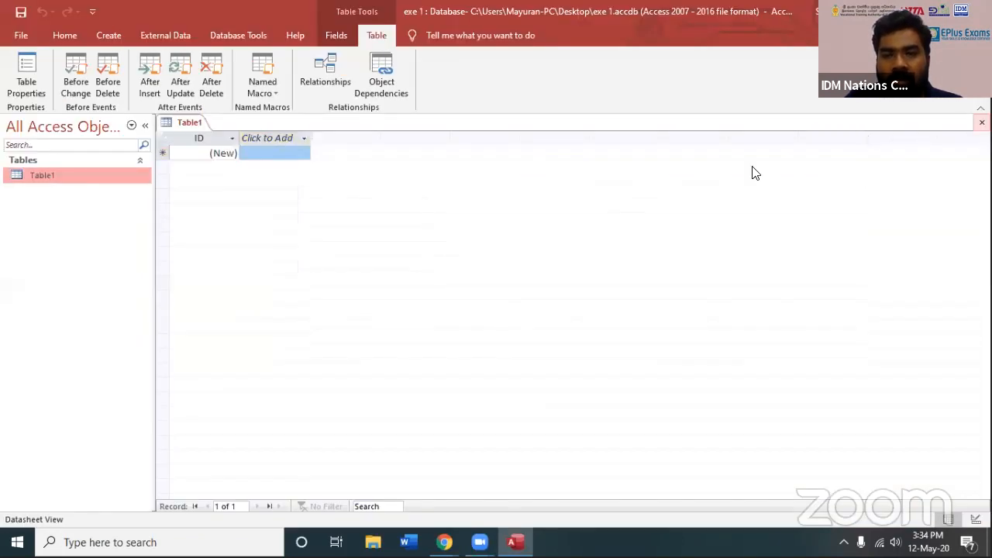
Close the empty Table1 and start a new table in Design view
click(983, 123)
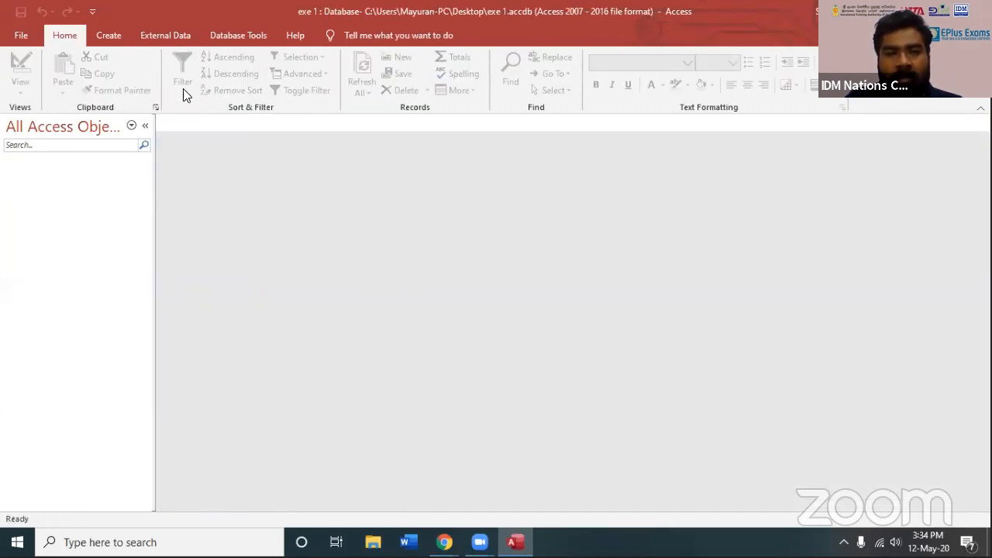
click(107, 35)
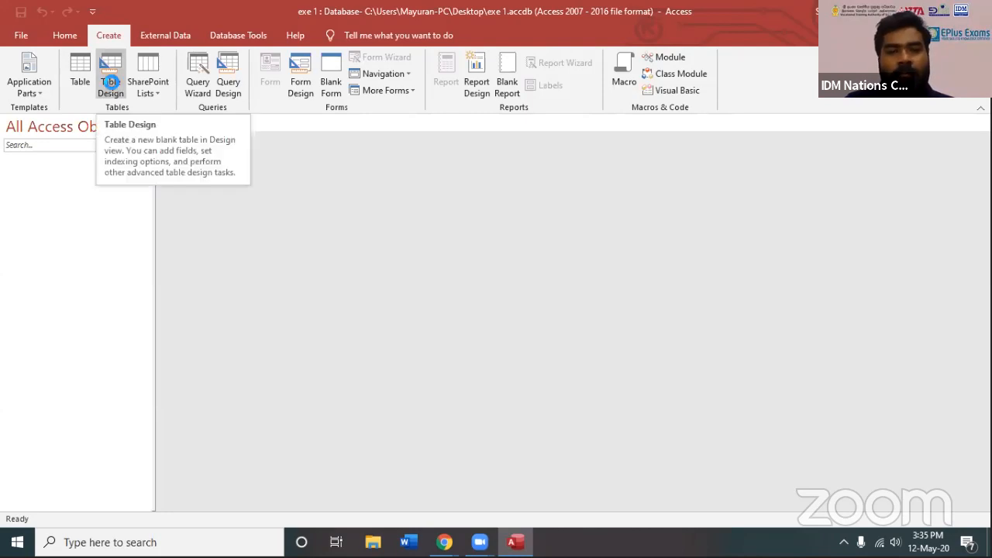
click(110, 82)
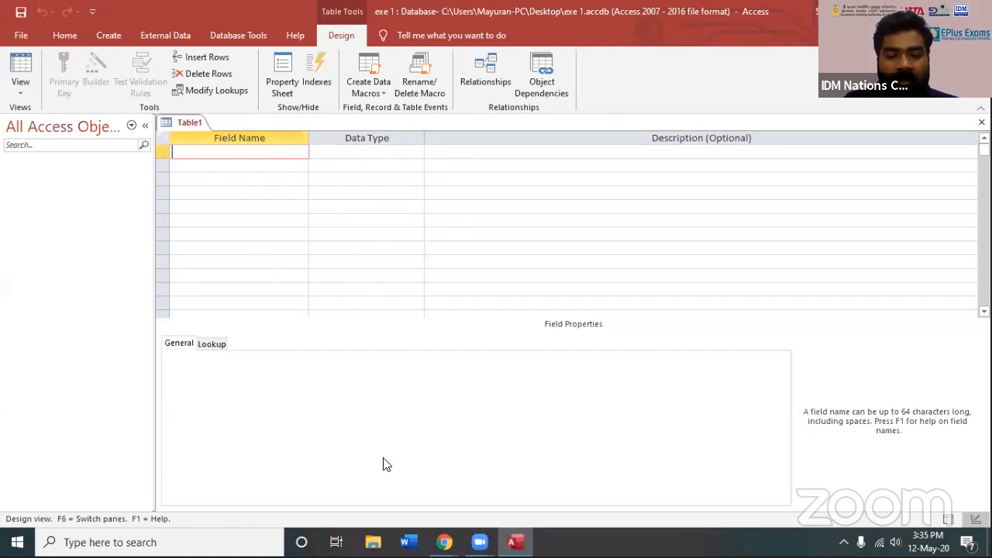
Launch Paint and sketch a four-column table outline with a header row
click(17, 542)
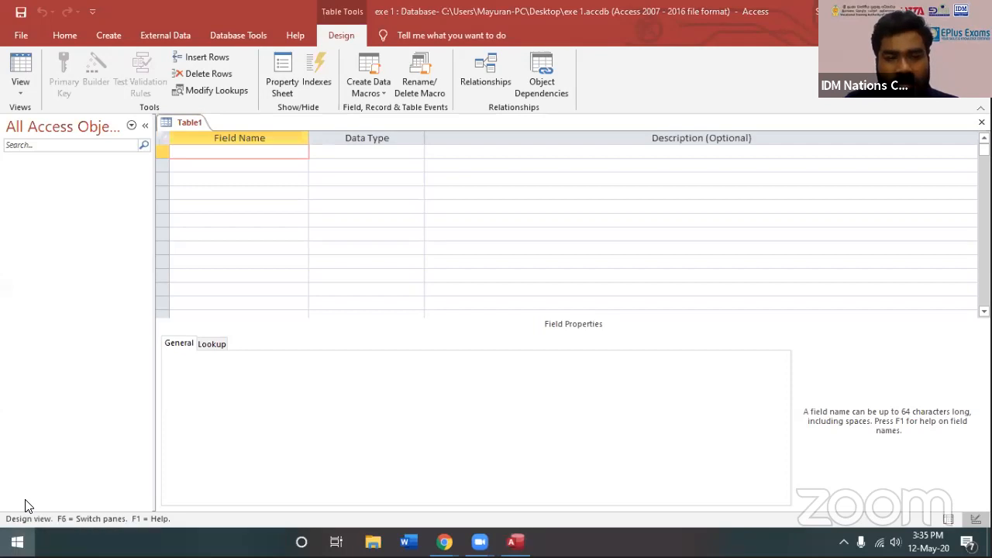
text(pain)
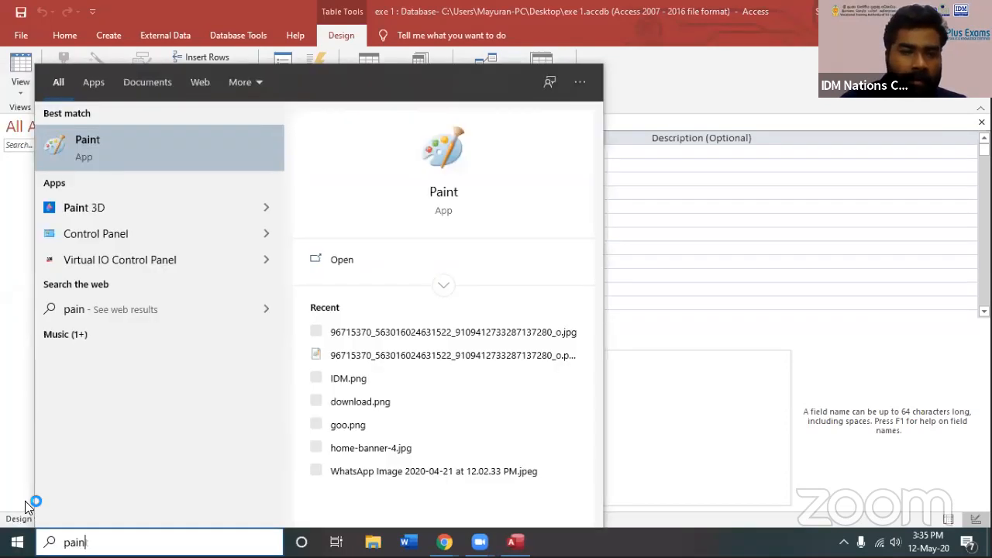
key(Return)
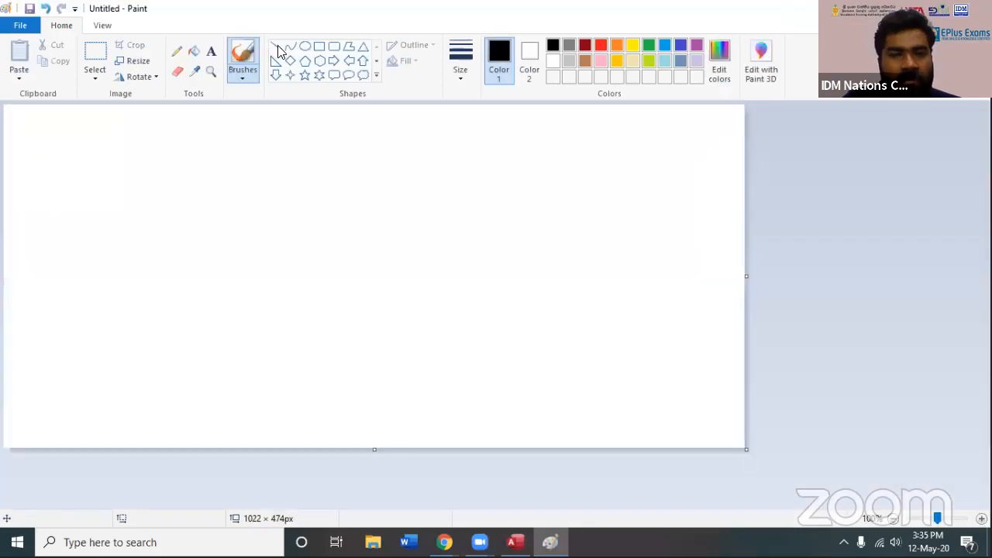
drag(105, 154, 108, 361)
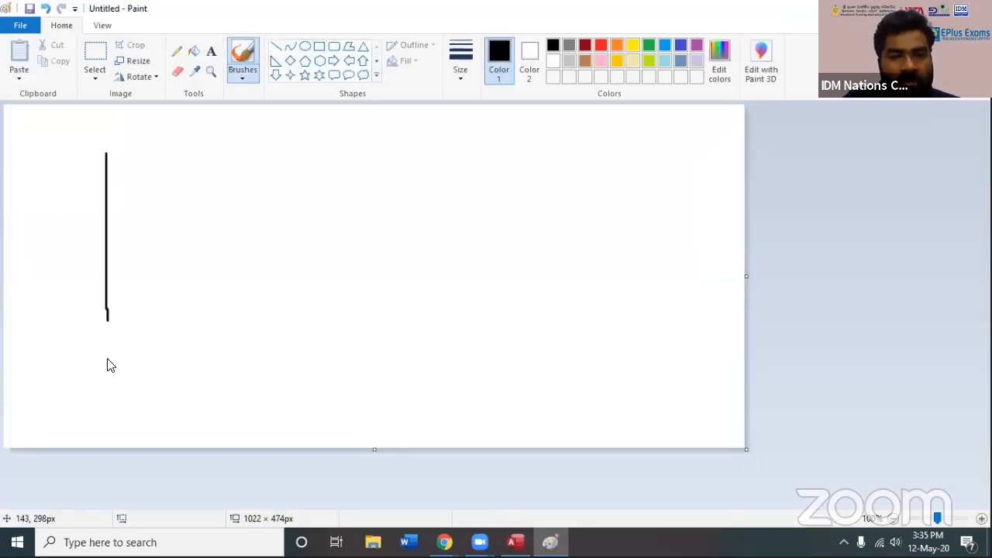
drag(102, 158, 431, 150)
drag(431, 150, 396, 394)
drag(174, 163, 177, 366)
drag(254, 160, 264, 379)
drag(346, 161, 346, 411)
drag(106, 189, 420, 199)
Handwrite a heading in each of the four header cells and add a labelled arrow pointing at the header row
click(115, 163)
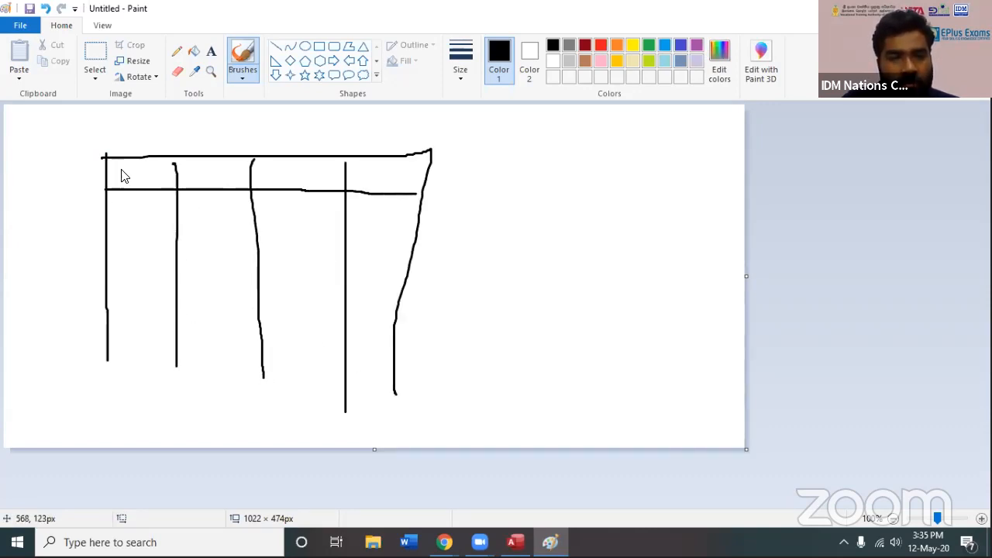
mouse_move(124, 166)
mouse_down()
mouse_move(183, 173)
mouse_move(196, 189)
mouse_move(218, 178)
mouse_up()
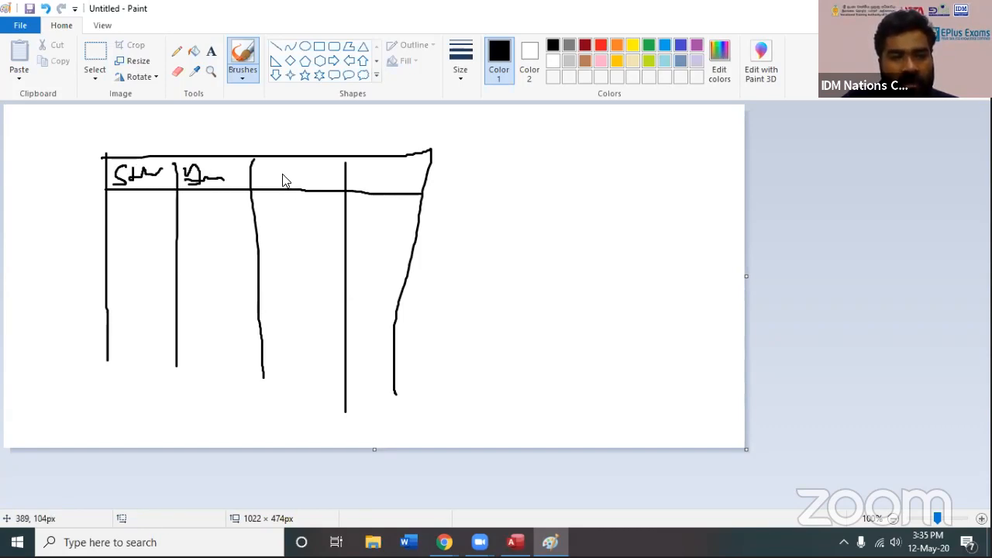
mouse_move(283, 166)
mouse_down()
mouse_move(283, 187)
mouse_move(299, 185)
mouse_up()
mouse_move(299, 183)
mouse_down()
mouse_move(382, 166)
mouse_move(392, 185)
mouse_move(407, 180)
mouse_up()
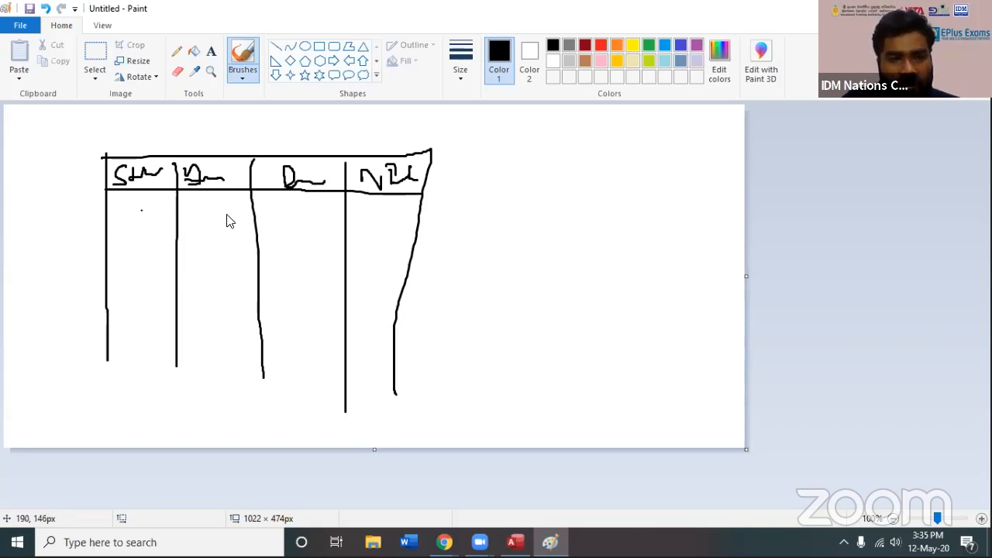
drag(491, 170, 491, 188)
mouse_move(491, 164)
mouse_down()
mouse_move(474, 190)
mouse_move(443, 196)
mouse_up()
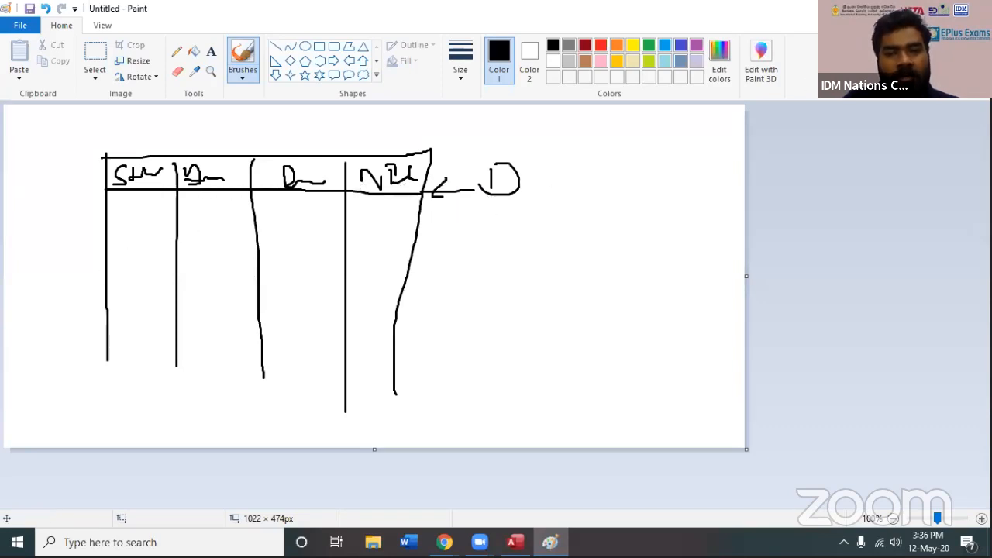
Return to Access, check the Field Name and Data Type columns of the new table, and close its empty design
key(alt+Tab)
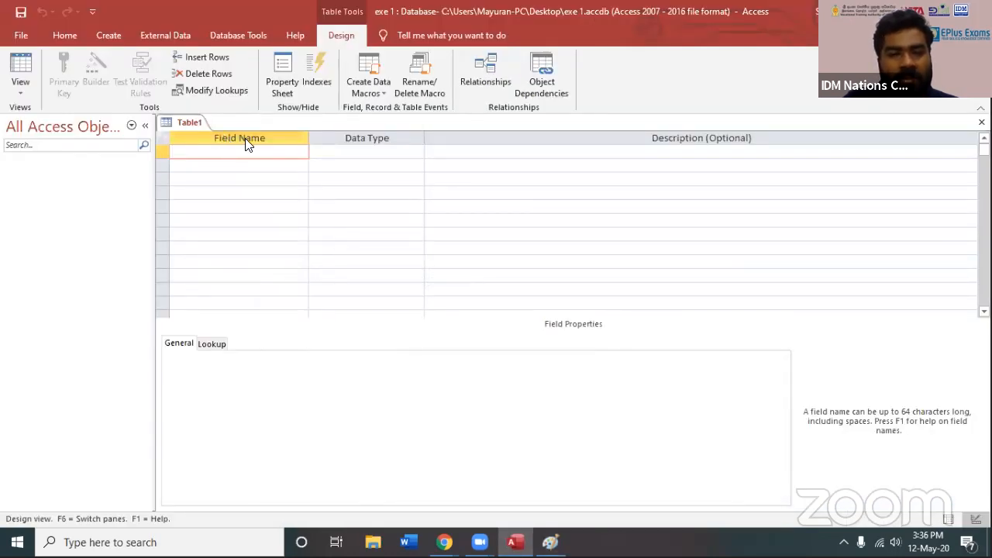
click(363, 151)
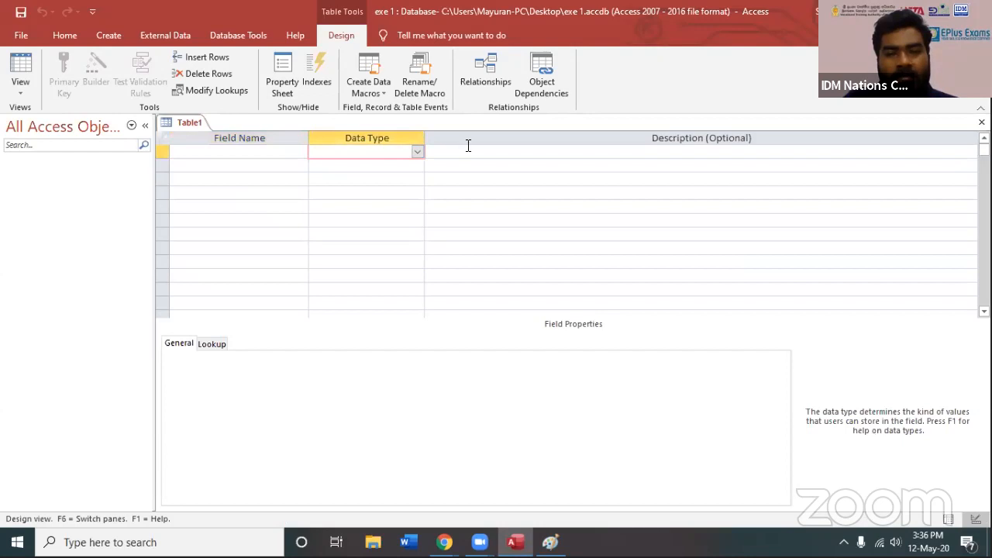
click(271, 151)
click(982, 122)
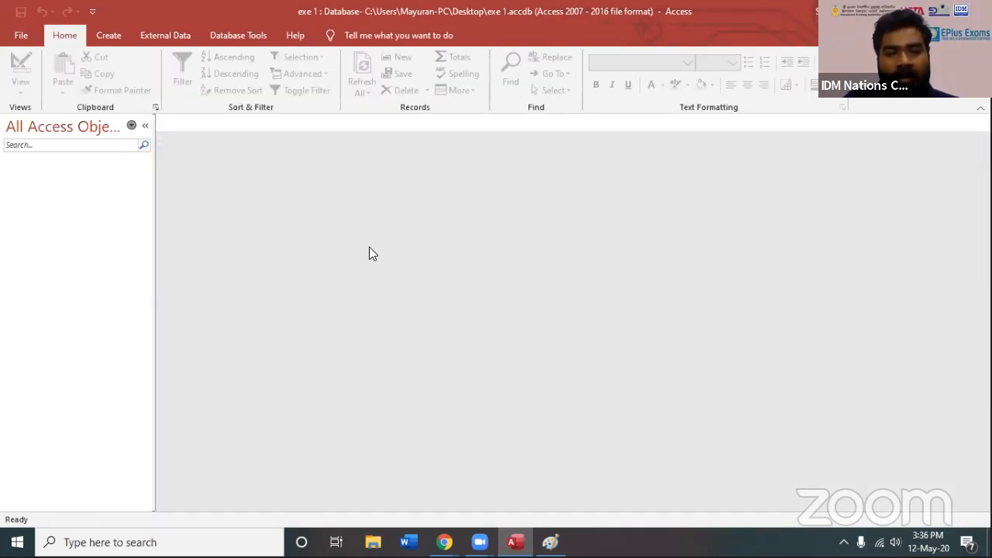
Shrink the Paint sketch to a movable window over Access and create a new table in Design view
click(113, 38)
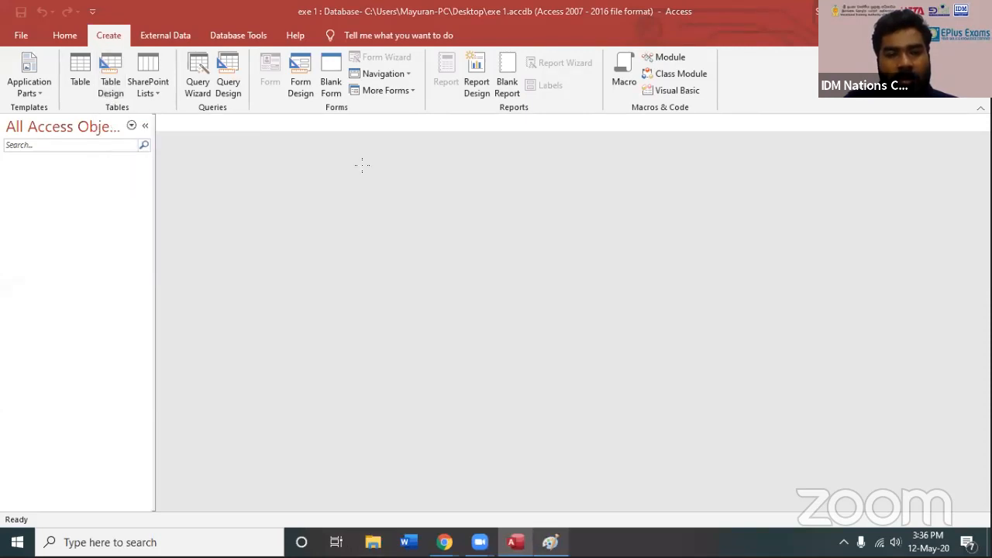
key(alt+Tab)
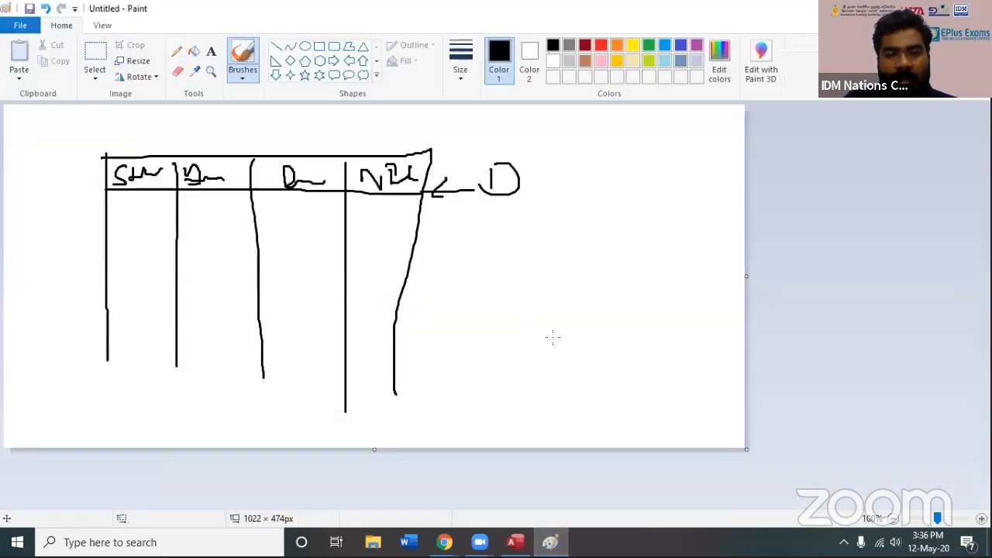
click(942, 9)
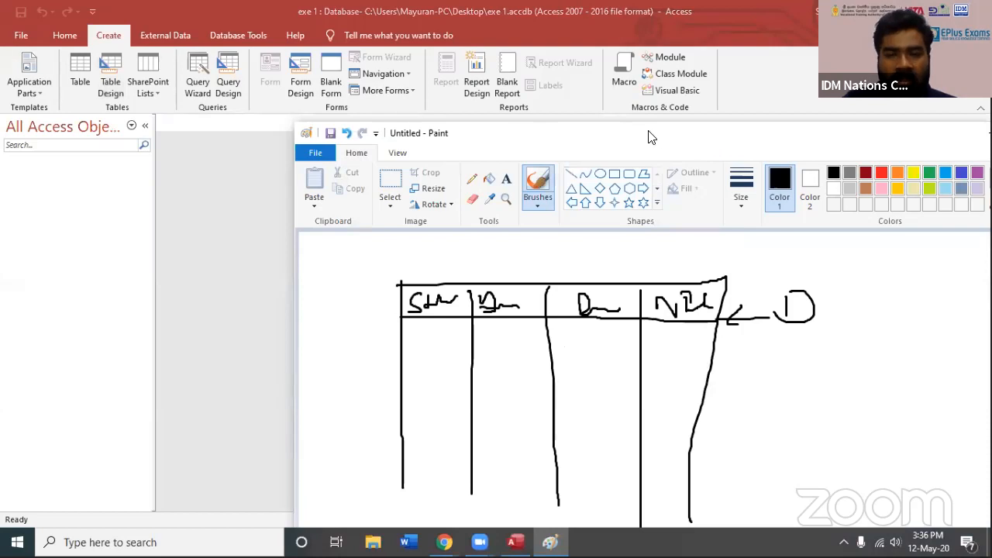
drag(817, 128, 649, 136)
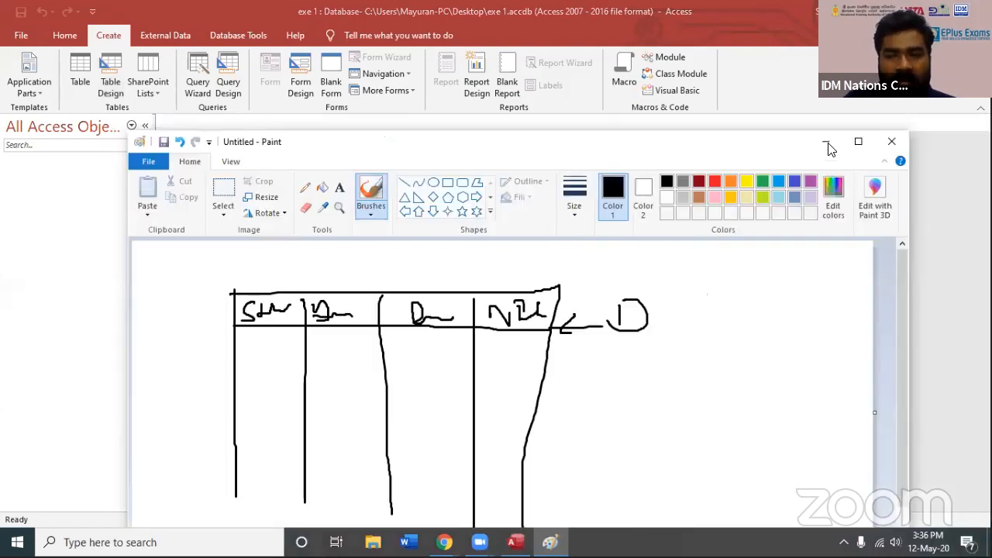
click(121, 79)
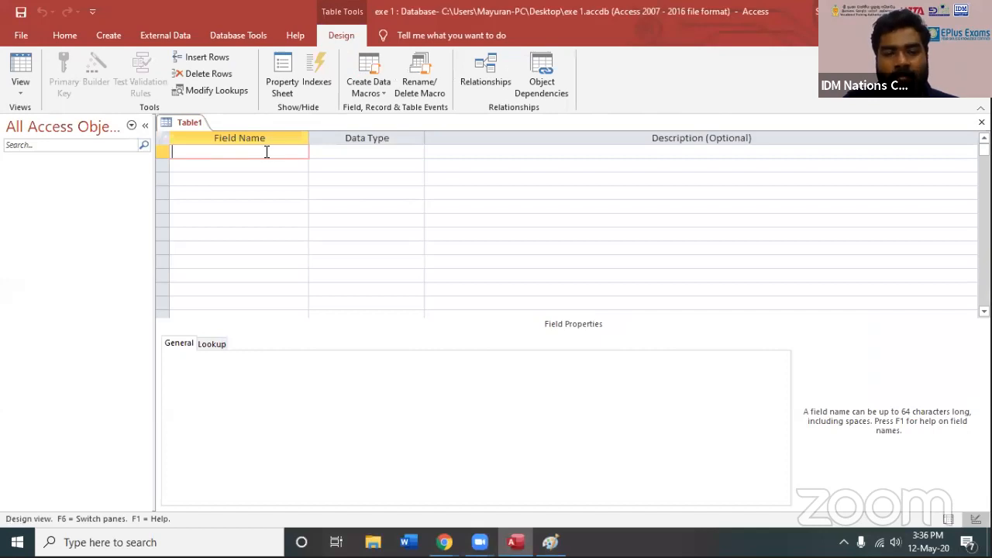
Add a field named "St Name" to the table and show the data types available for it
text(S)
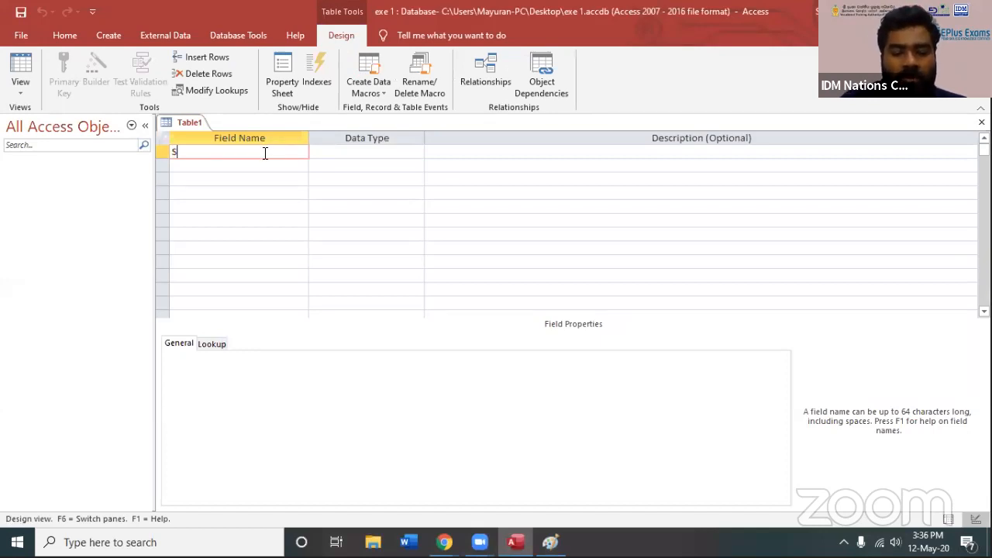
text(t Name)
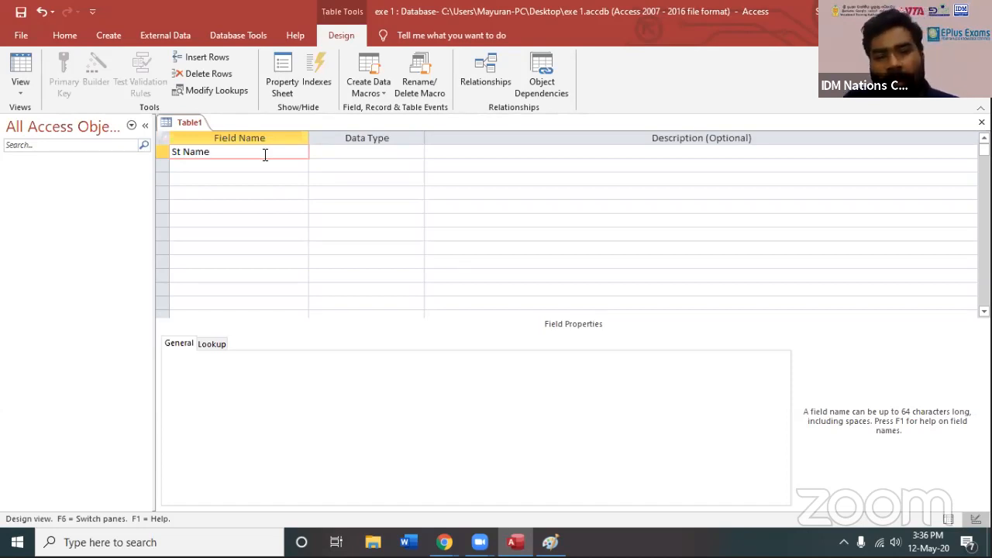
click(271, 166)
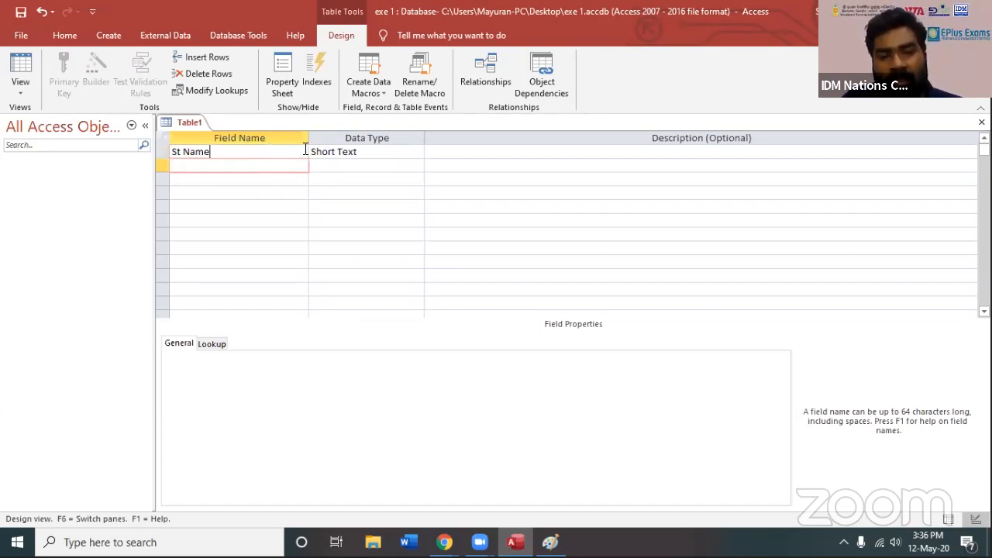
click(410, 151)
click(417, 152)
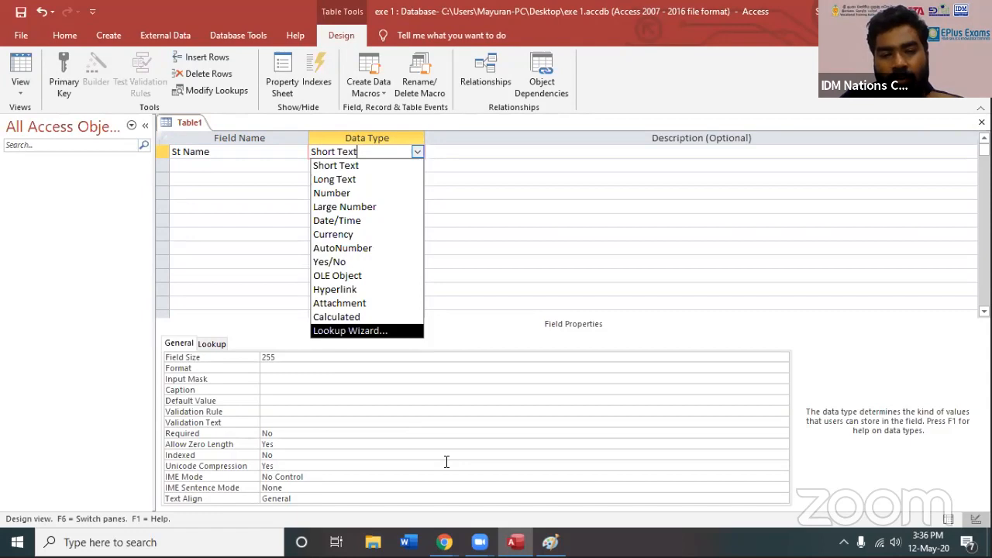
Switch to Paint, draw six entry lines in the first column, and add a handwritten note with an arrow to the first entry
click(550, 543)
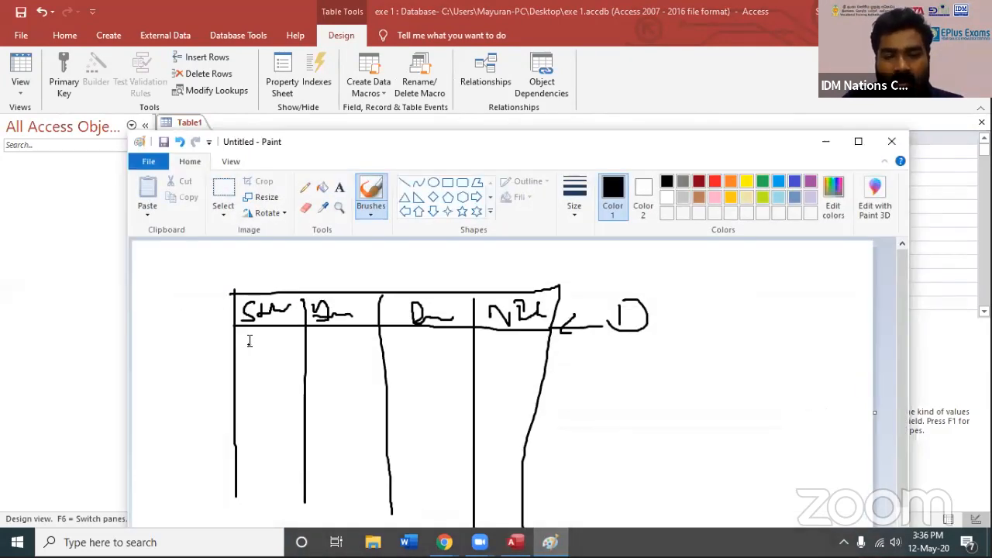
mouse_move(245, 342)
mouse_down()
mouse_move(293, 341)
mouse_move(245, 362)
mouse_move(245, 379)
mouse_move(293, 379)
mouse_move(294, 400)
mouse_up()
click(275, 354)
click(250, 422)
mouse_move(248, 422)
mouse_down()
mouse_move(287, 422)
mouse_move(299, 442)
mouse_up()
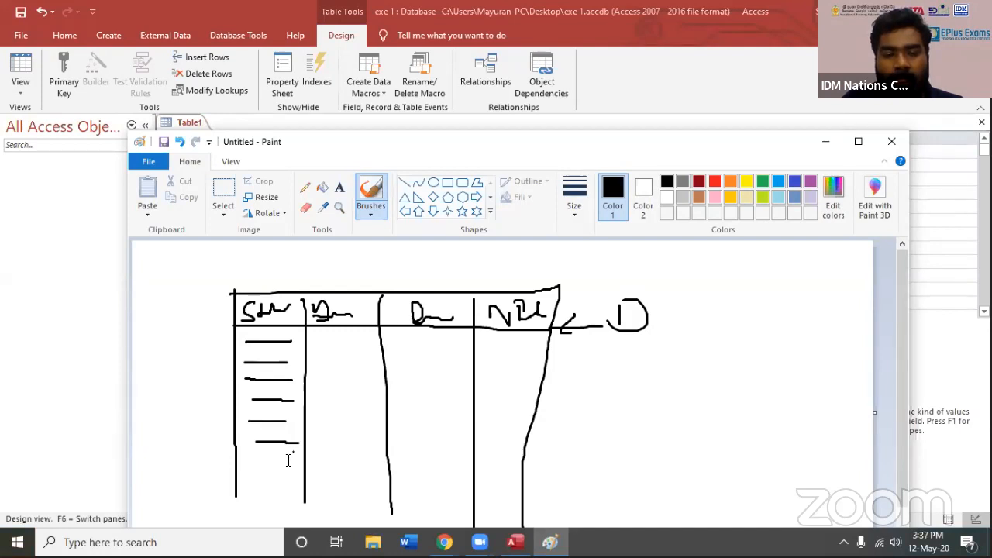
mouse_move(237, 341)
mouse_down()
mouse_move(216, 344)
mouse_move(241, 345)
mouse_up()
mouse_move(164, 335)
mouse_down()
mouse_move(166, 351)
mouse_move(191, 337)
mouse_up()
mouse_move(203, 342)
mouse_down()
mouse_move(197, 351)
mouse_move(208, 352)
mouse_up()
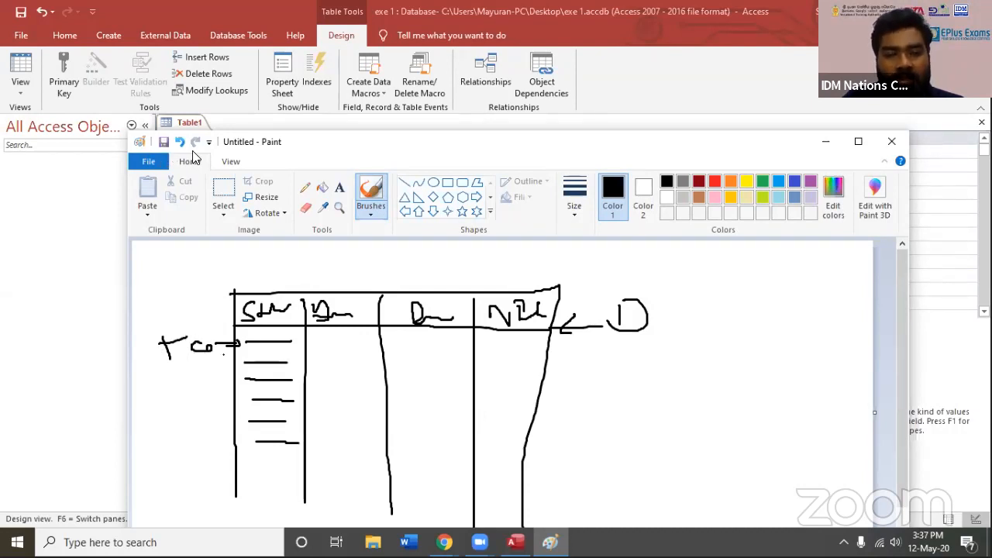
Reposition the Paint window over the table design and draw a downward arrow along the first column's entries
mouse_move(380, 144)
mouse_down()
mouse_move(341, 254)
mouse_move(369, 245)
mouse_up()
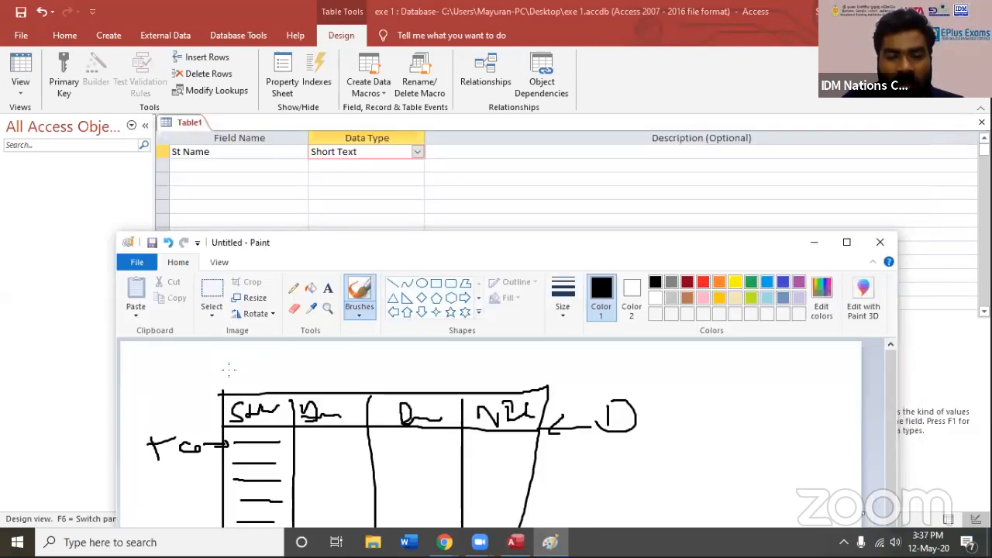
drag(302, 242, 278, 154)
drag(229, 355, 230, 464)
mouse_move(219, 439)
mouse_down()
mouse_move(225, 453)
mouse_move(241, 440)
mouse_up()
Return to Access, set the St Name field's data type to Short Text and open its Field Size for editing
click(503, 135)
click(417, 152)
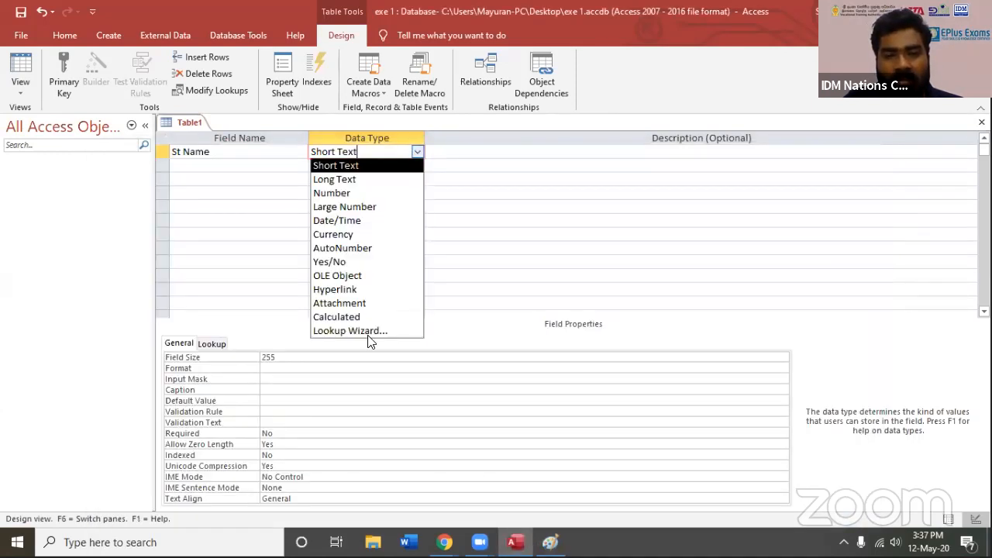
click(372, 166)
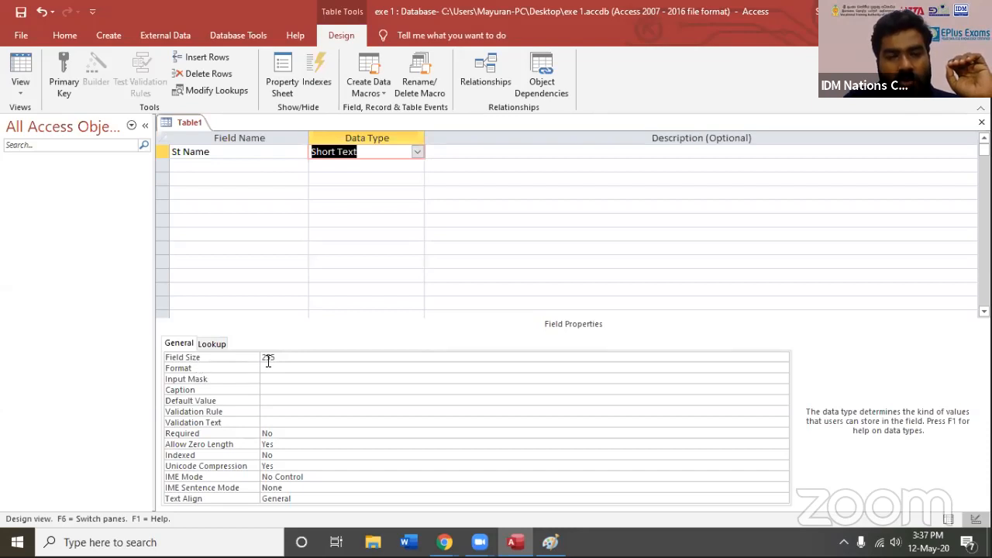
click(271, 357)
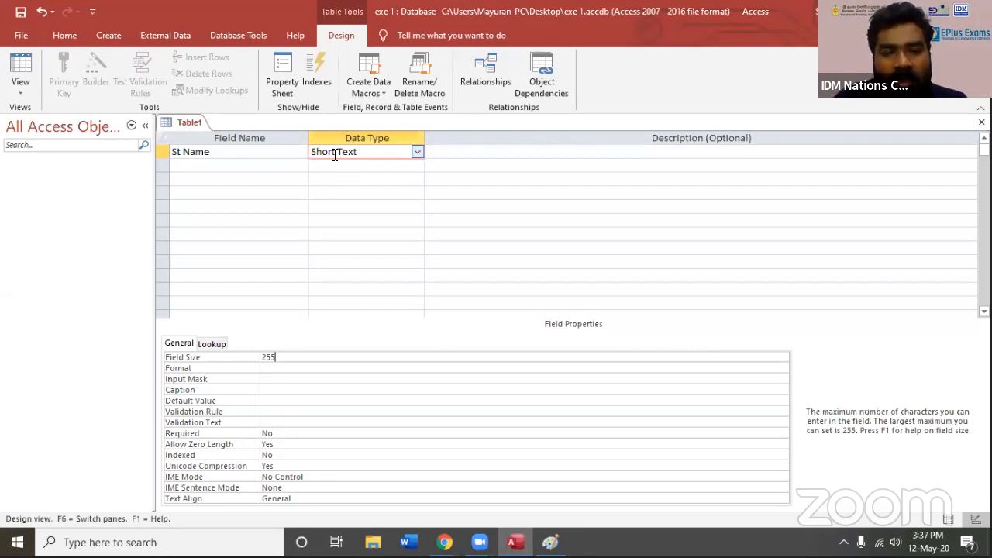
Switch the St Name field's data type to Long Text and set it back to Short Text
click(417, 152)
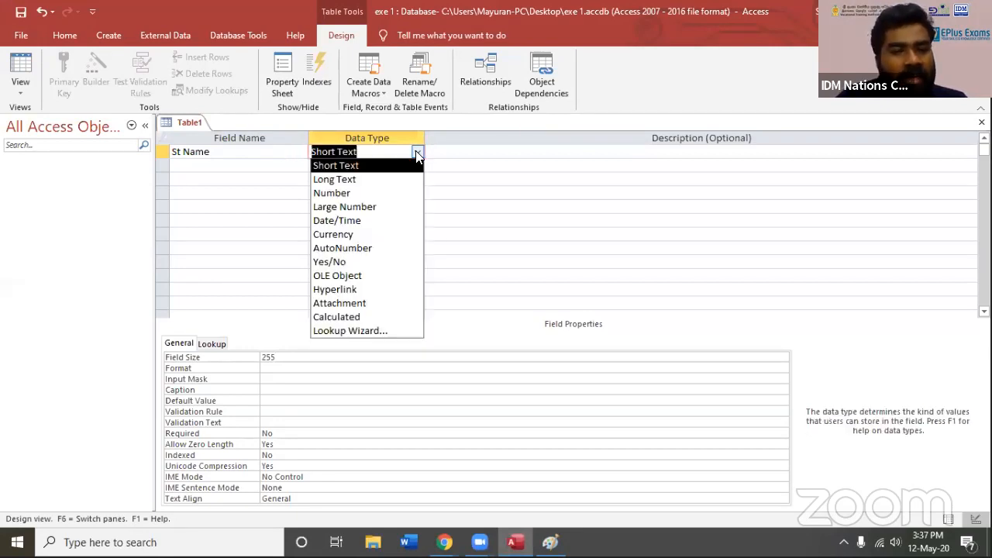
click(333, 174)
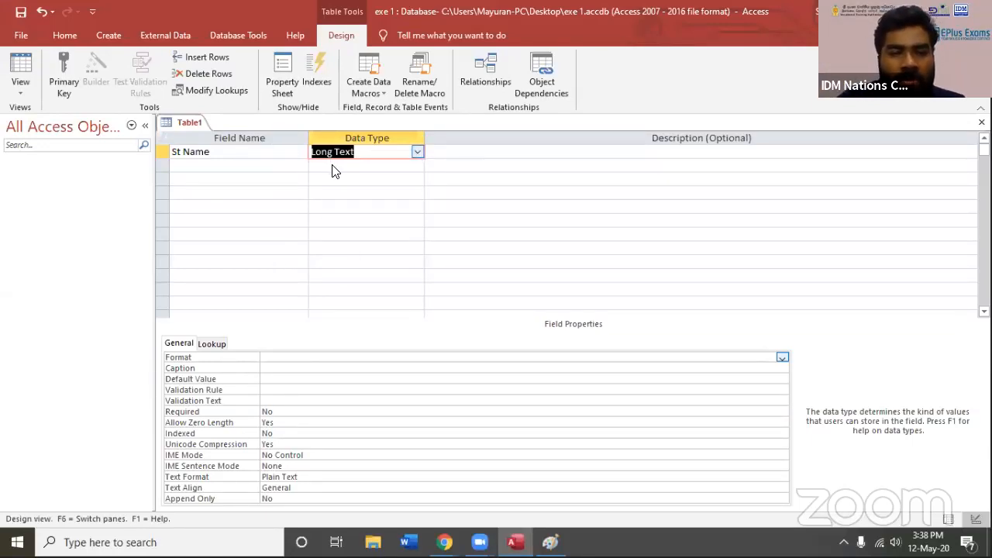
key(alt+Down)
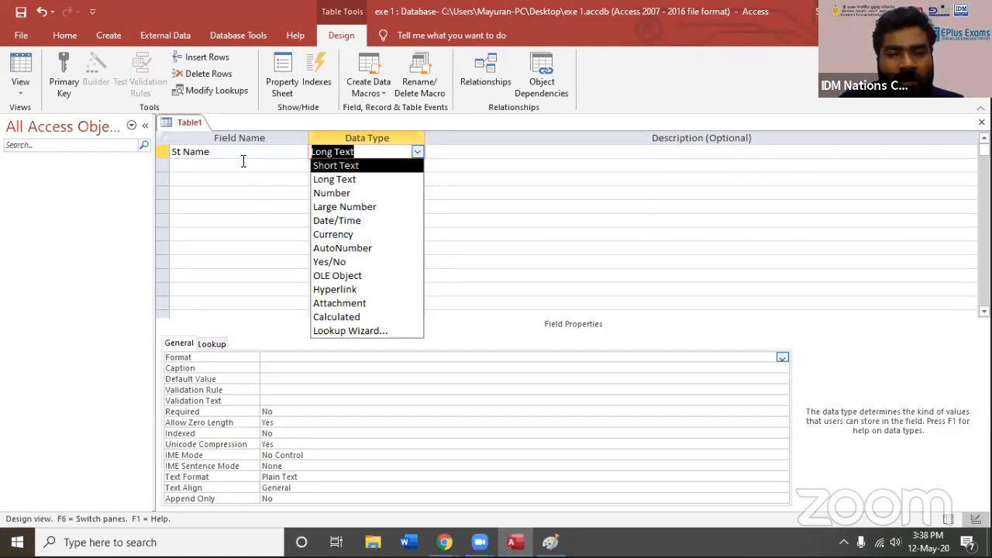
key(Return)
Add a second field named "address" to the table and set its data type to Long Text
click(243, 161)
text(address)
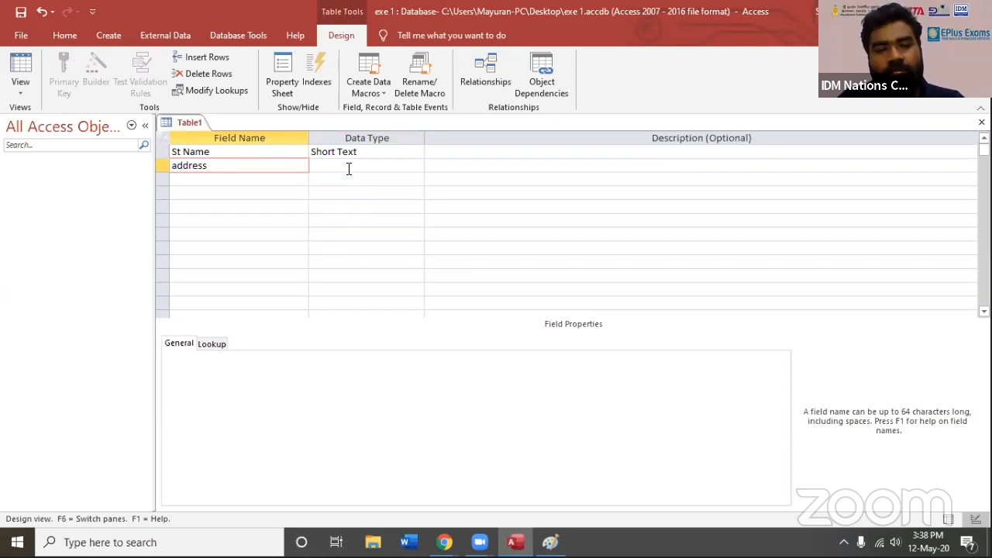
click(408, 169)
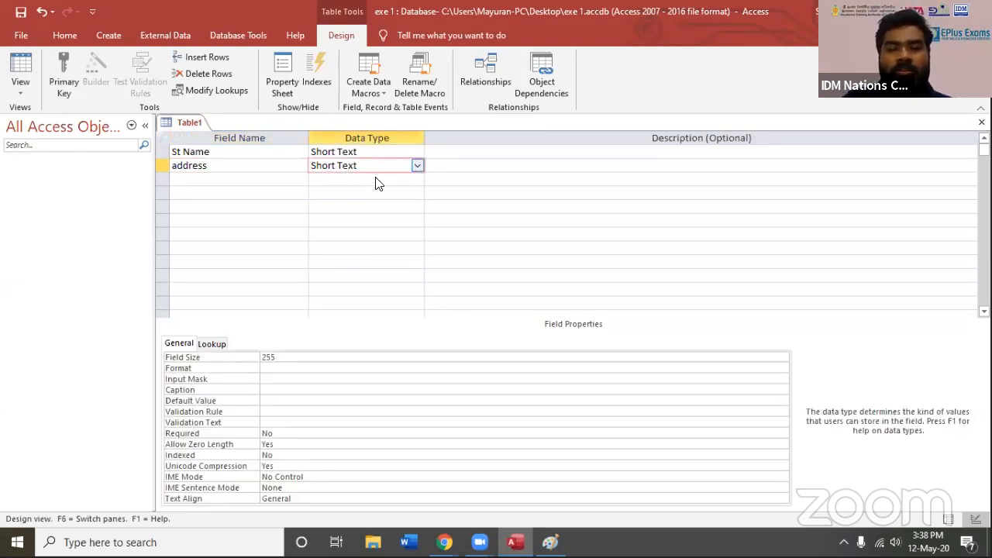
key(alt+Down)
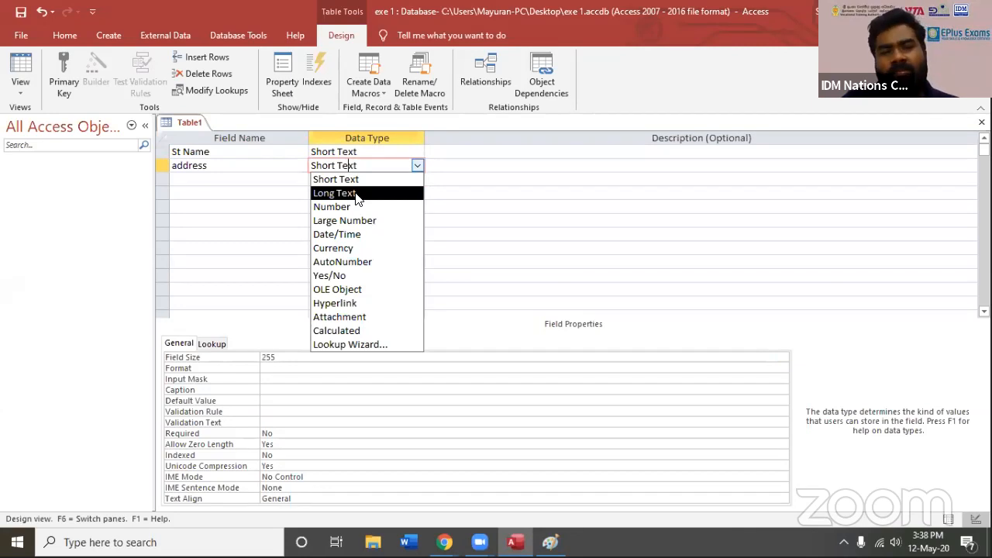
click(358, 193)
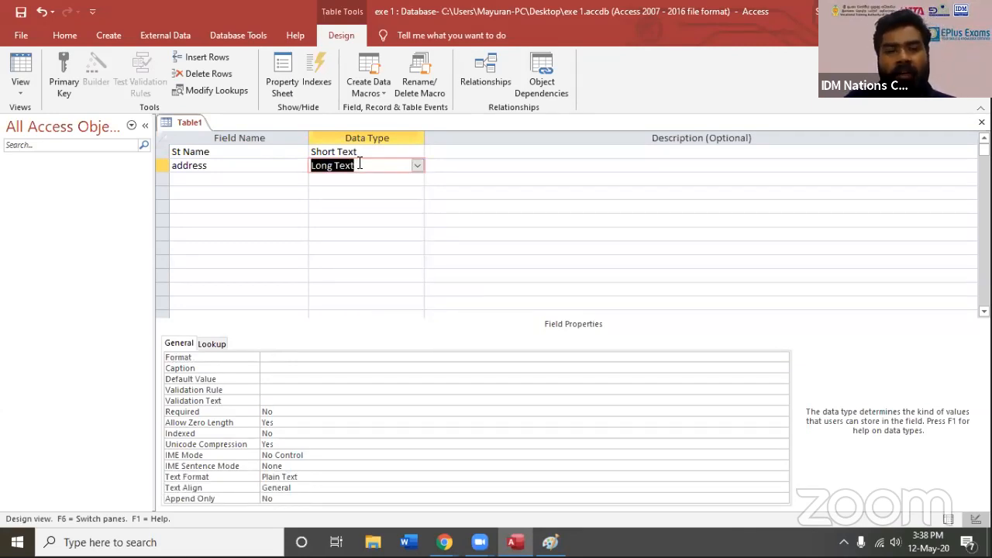
click(359, 164)
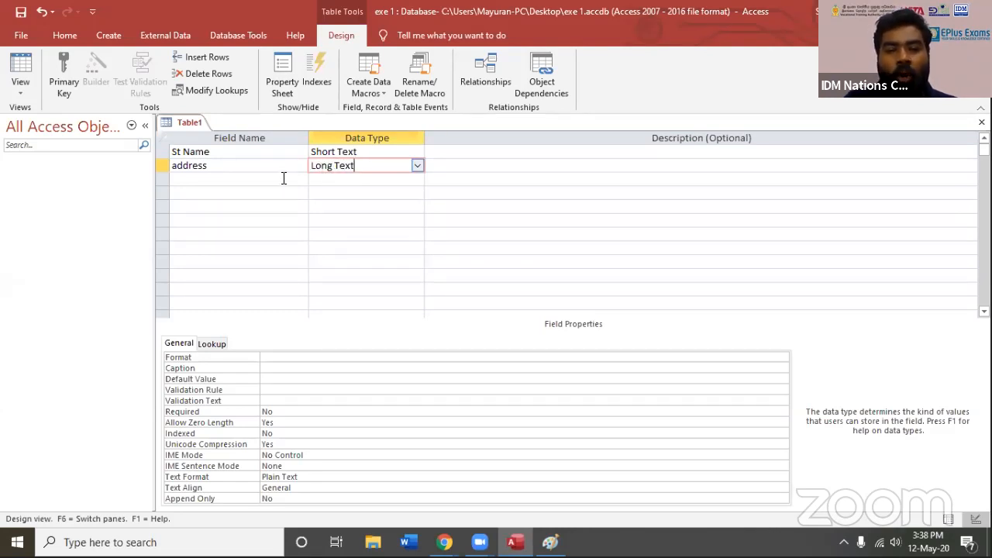
key(Tab)
key(Tab)
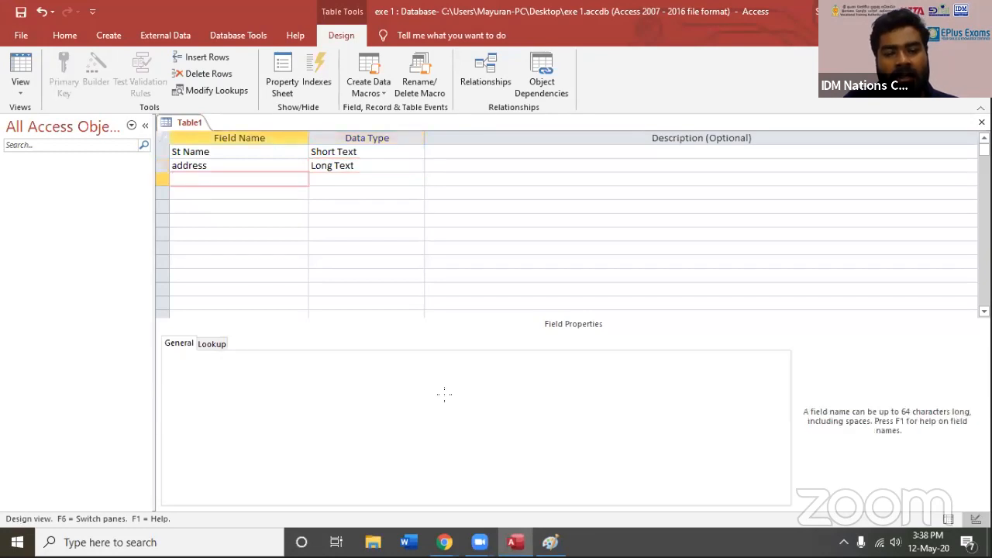
Glance at the Paint sketch, return to Access and add a field named "pnumber" with the Short Text data type
key(alt+Tab)
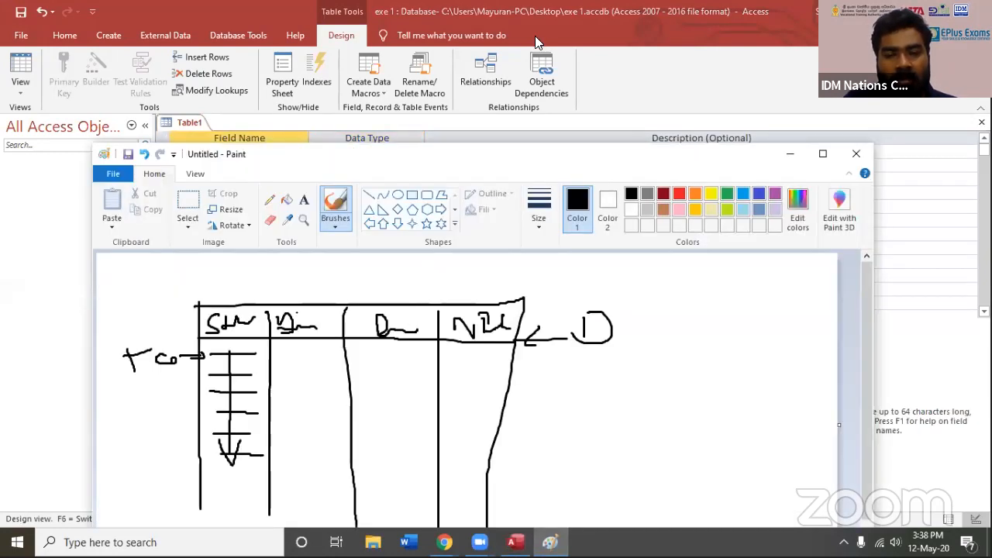
key(alt+Tab)
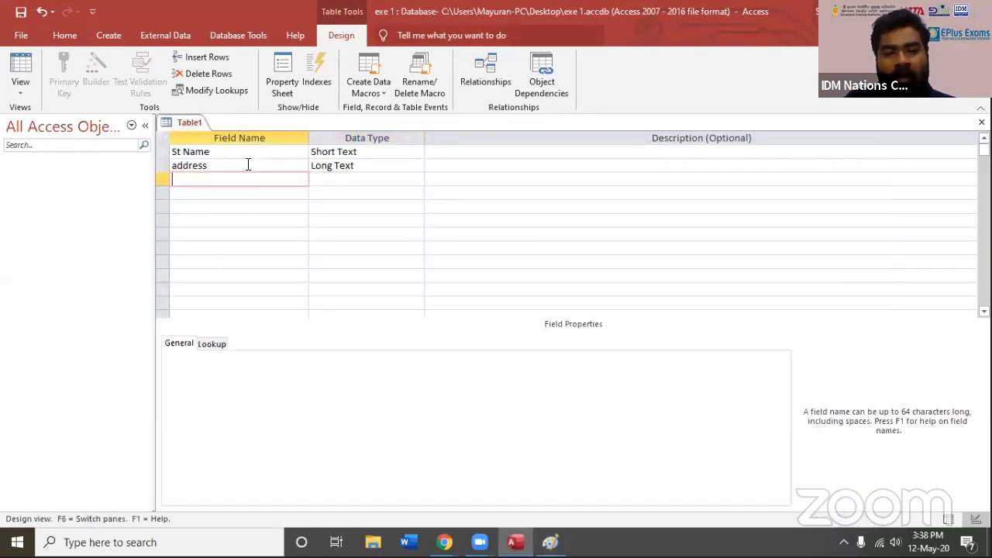
text(p.)
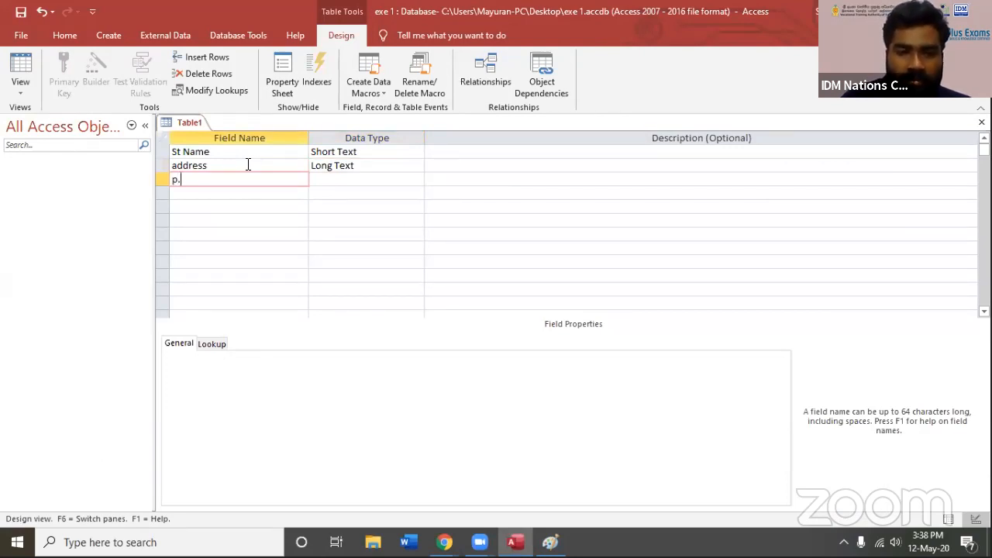
key(BackSpace)
text(number)
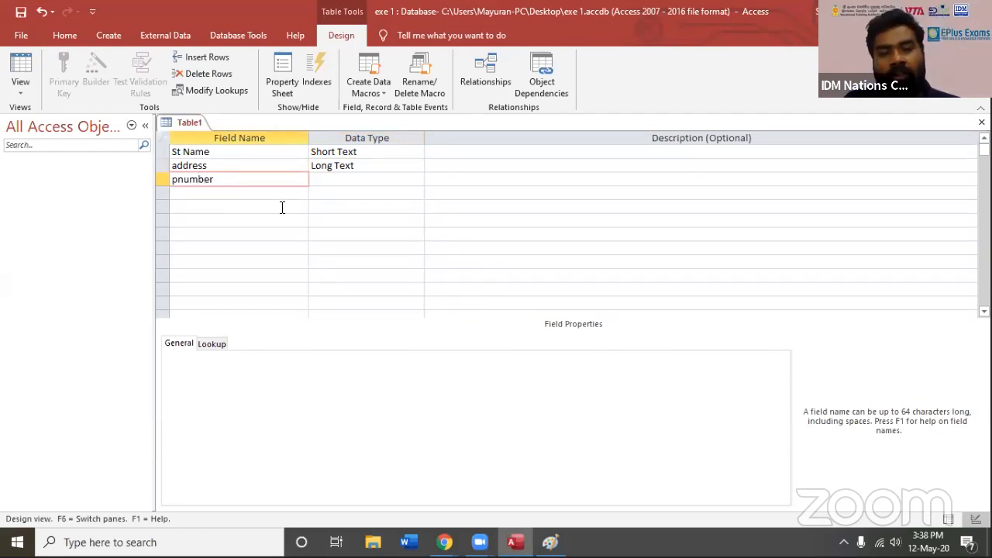
click(414, 180)
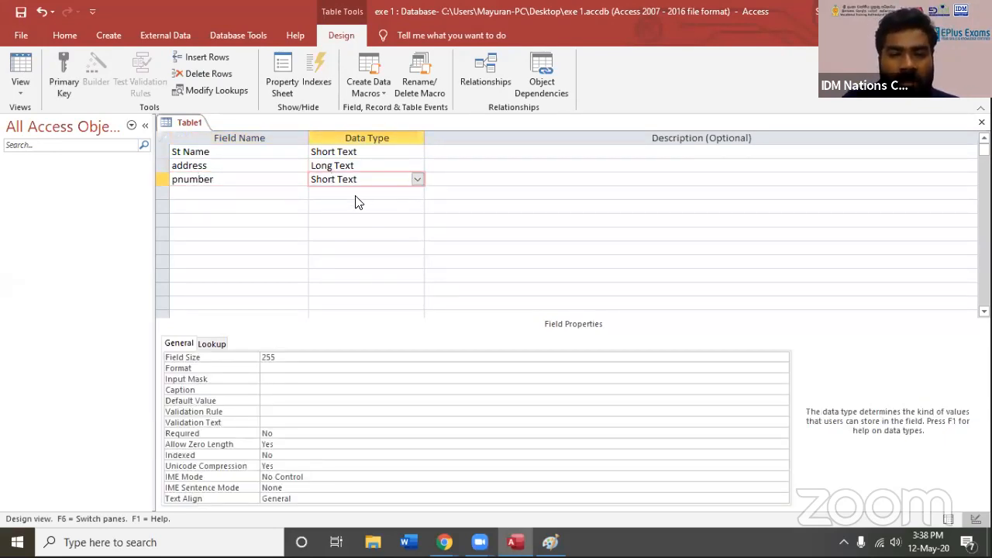
click(417, 180)
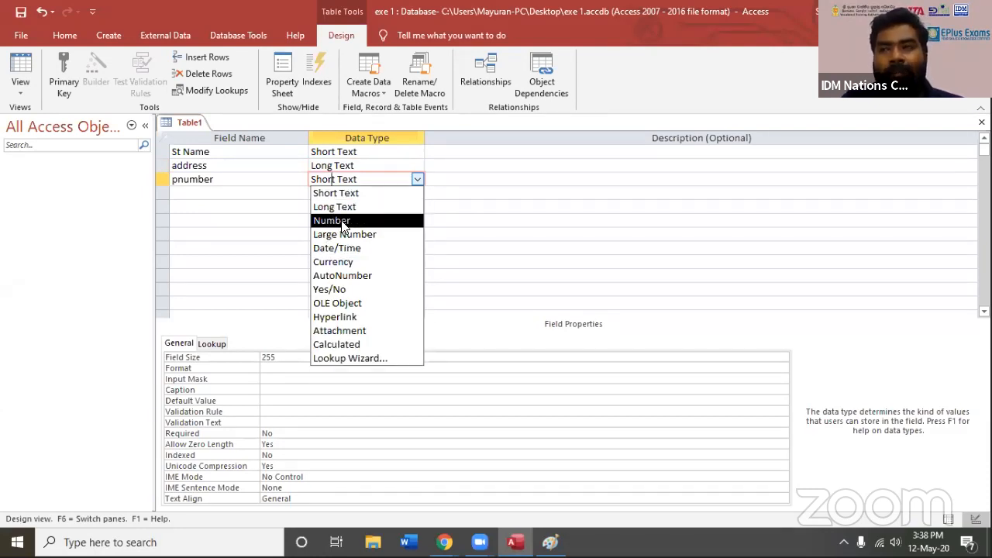
key(Up)
key(Up)
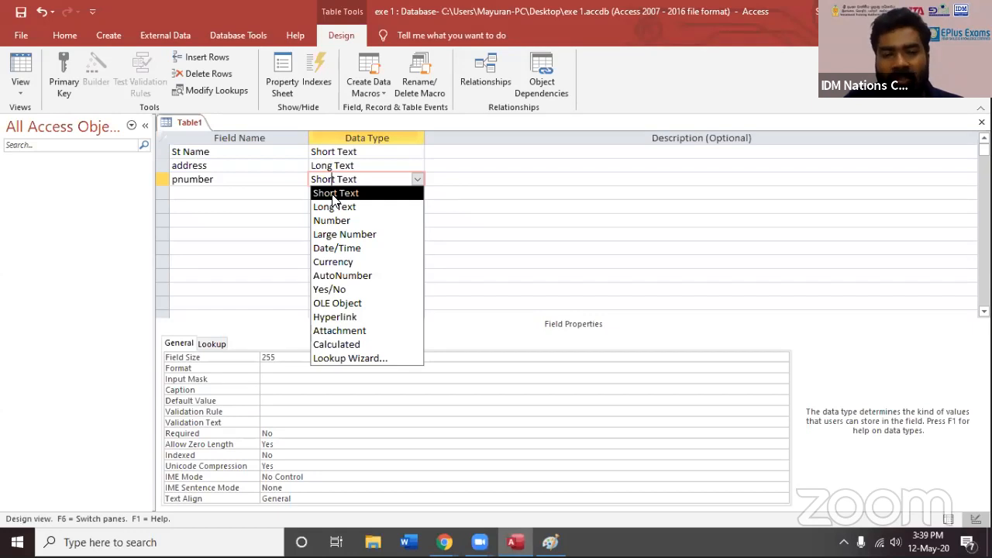
click(334, 194)
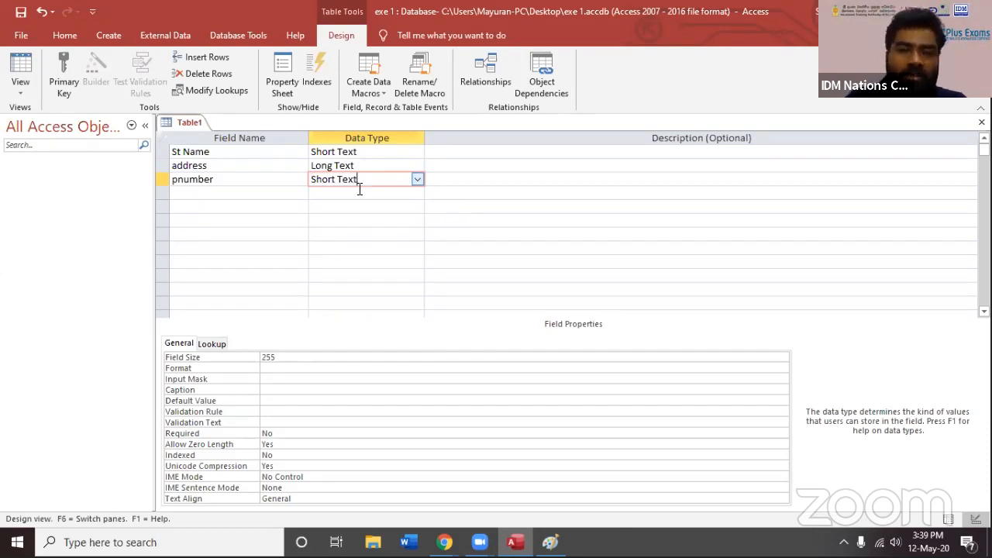
Add a fourth field named "Mk1" with the Number data type and show its list of data types again
click(242, 190)
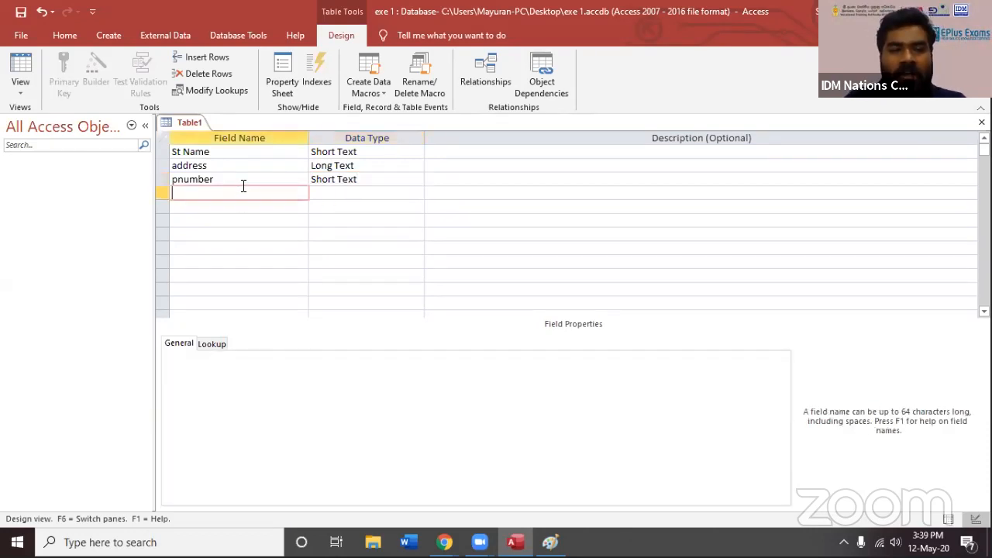
text(Mar)
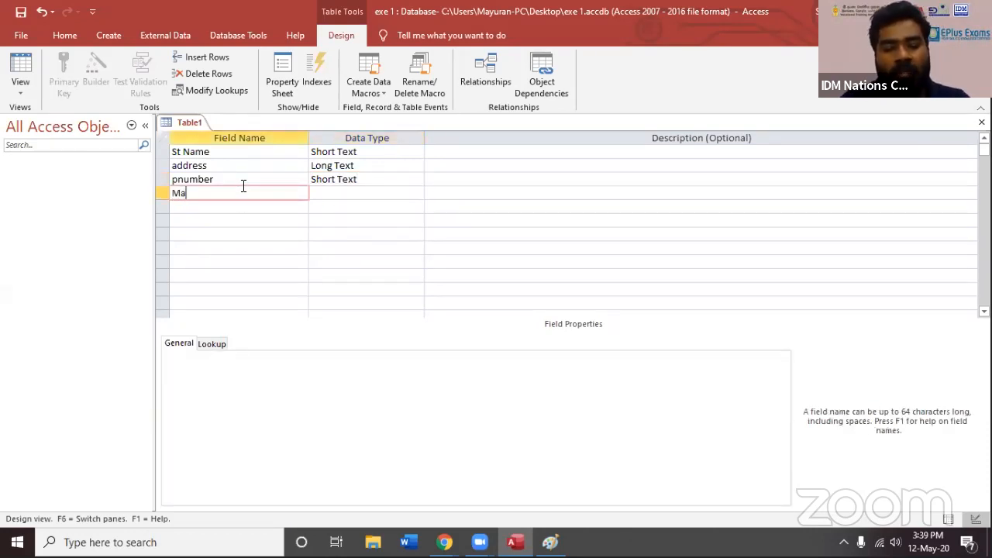
key(BackSpace)
key(BackSpace)
key(BackSpace)
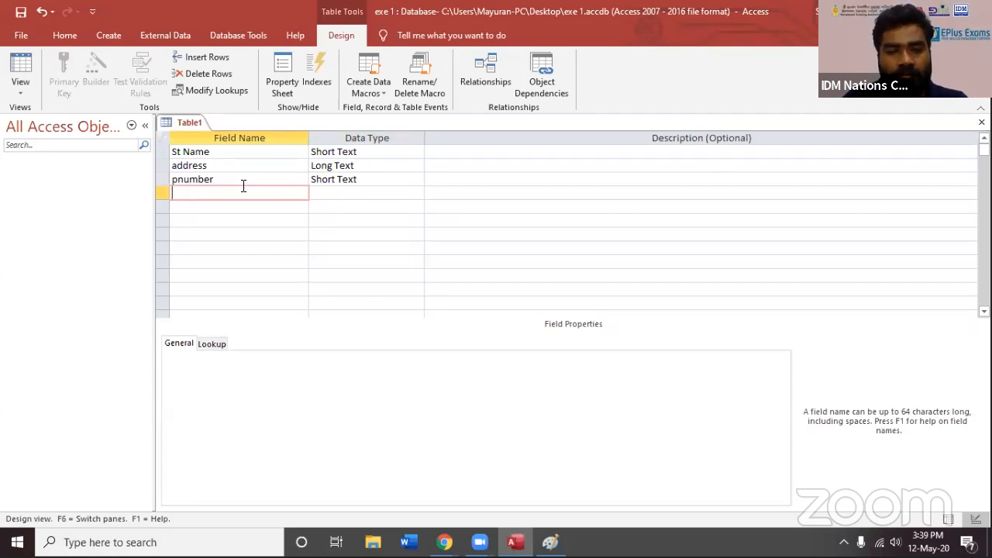
text(Mk1)
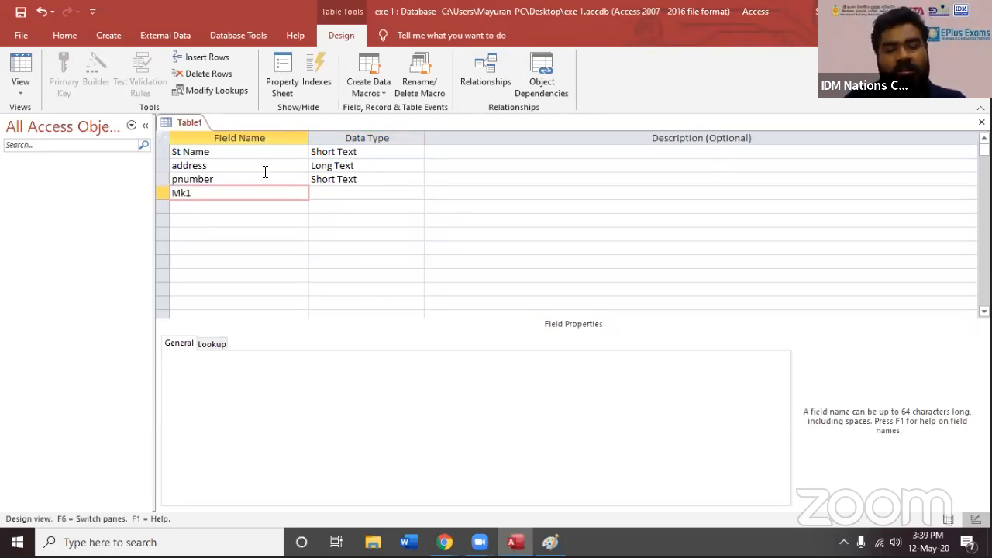
click(415, 193)
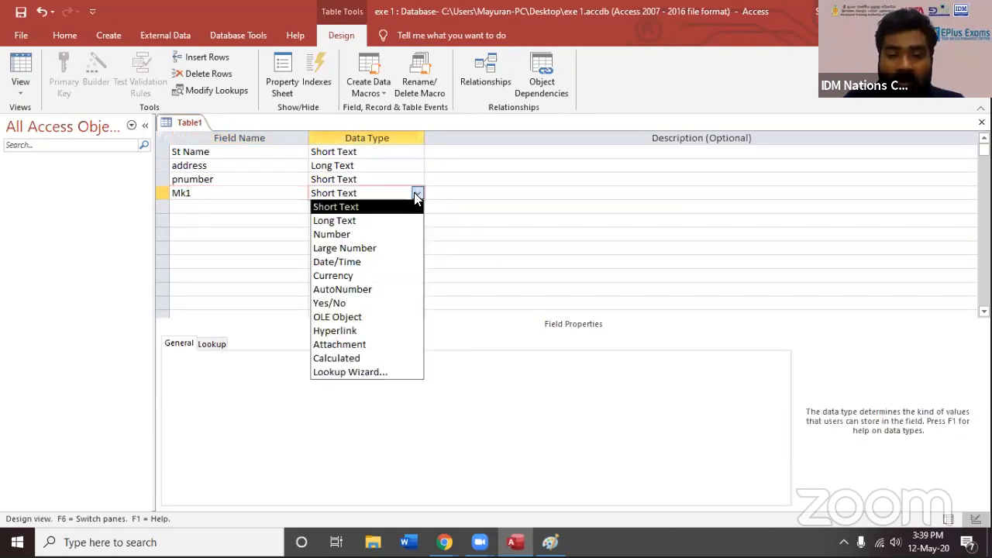
click(334, 236)
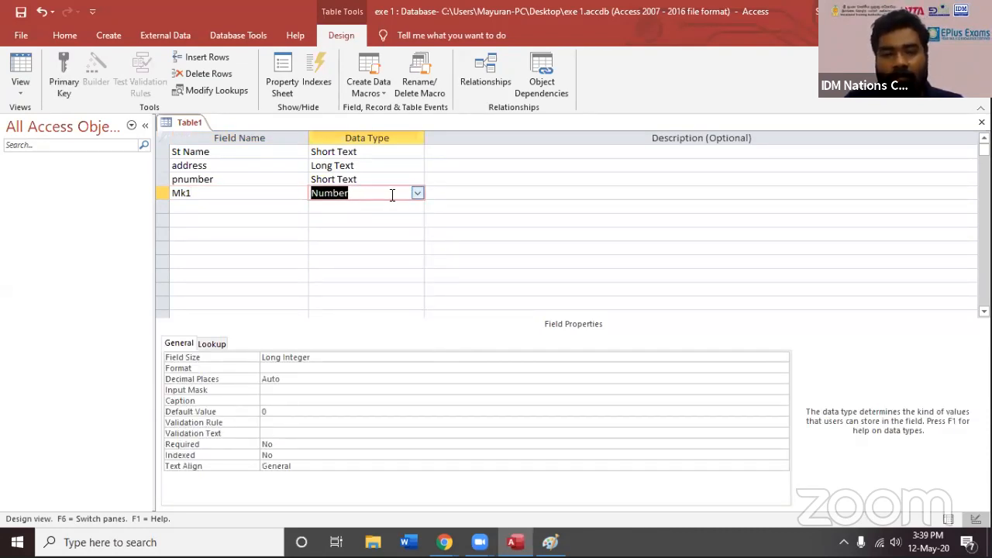
click(417, 195)
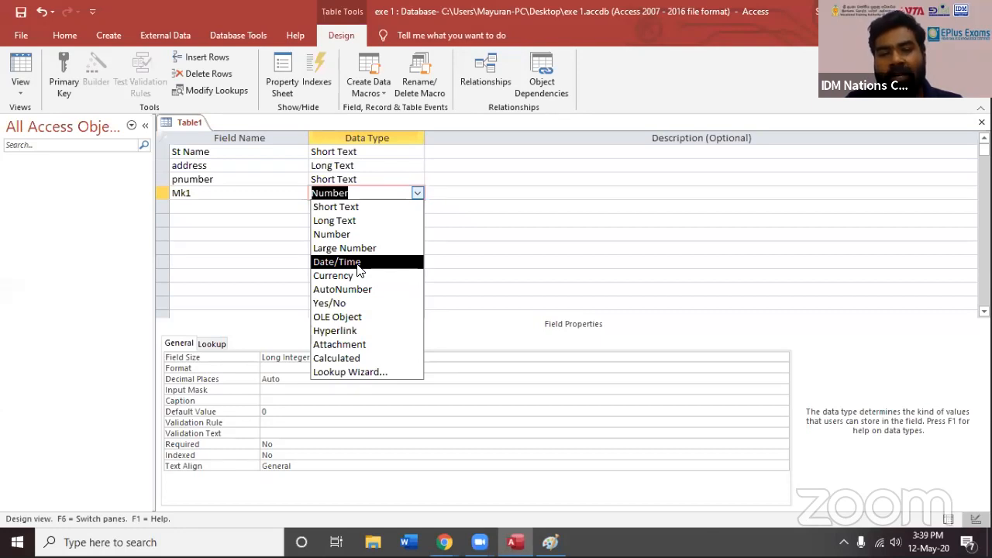
Add a field named "Dob" with the Date/Time data type and show the data types available for the empty row below it
click(241, 208)
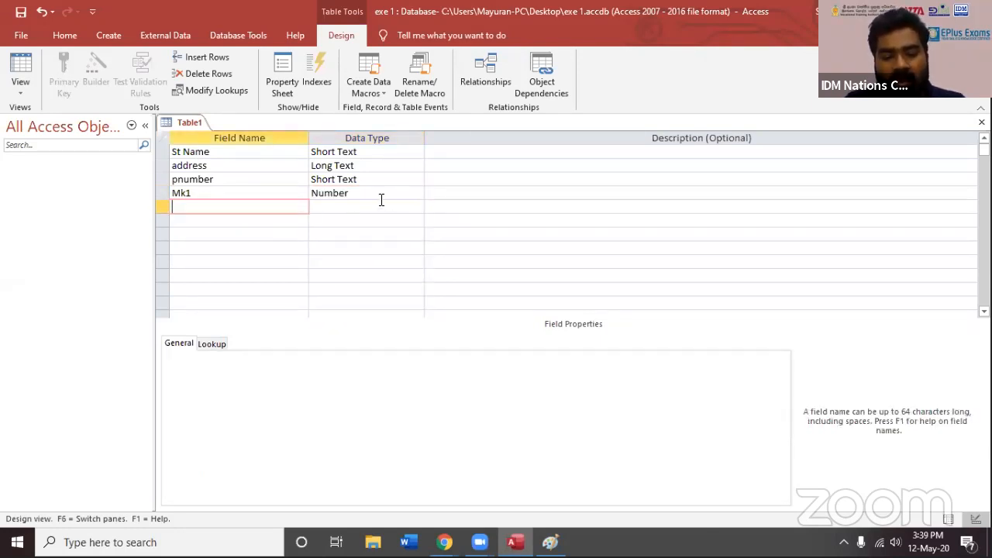
text(Dob)
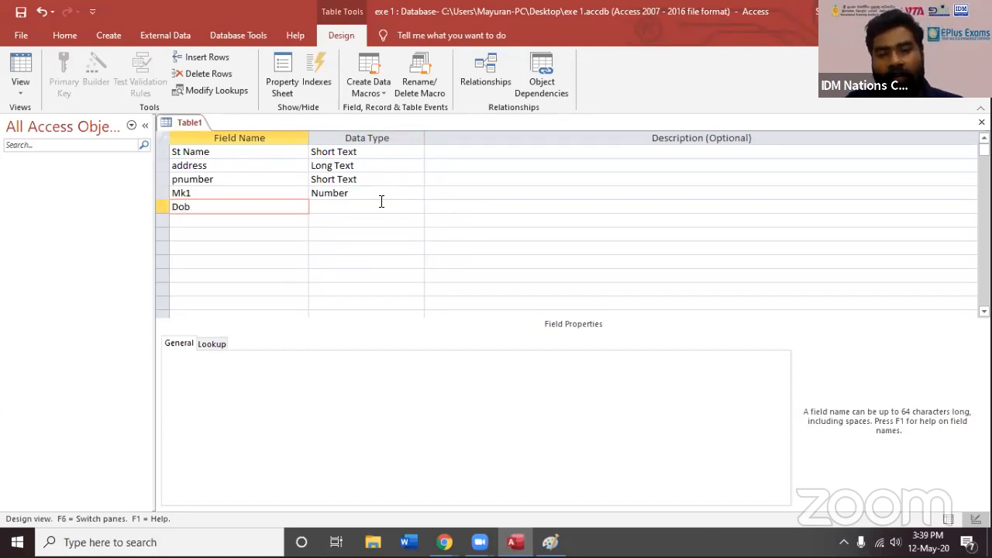
click(382, 202)
click(417, 206)
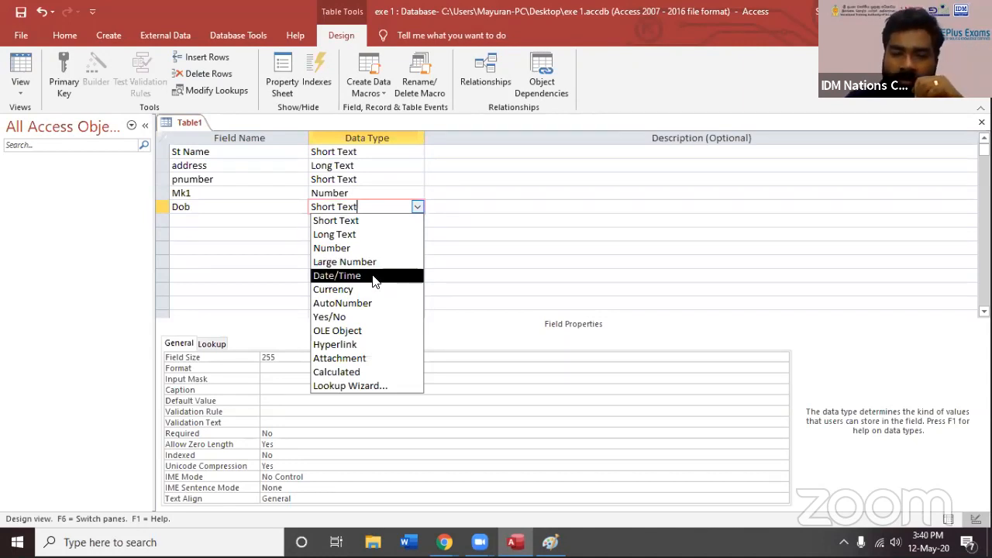
click(375, 278)
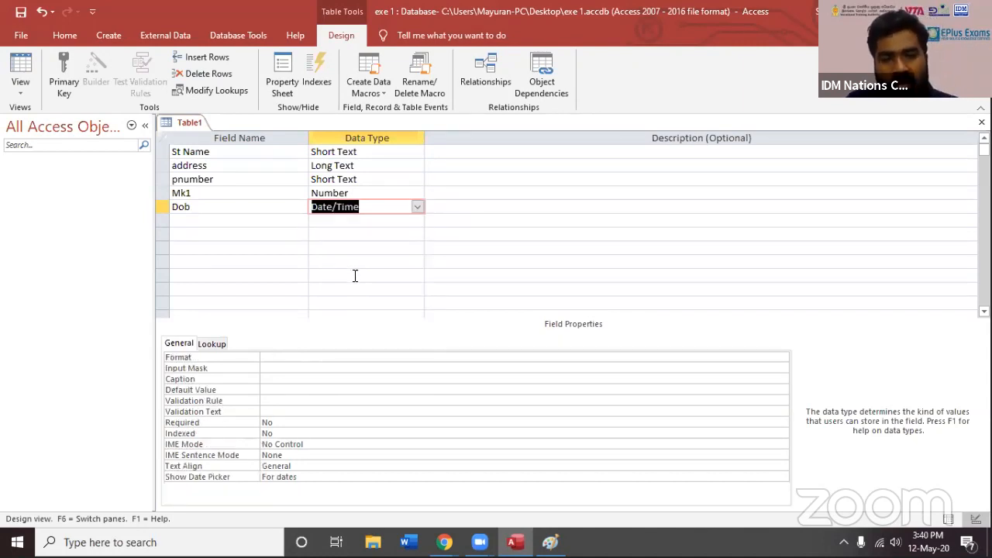
click(375, 221)
click(417, 220)
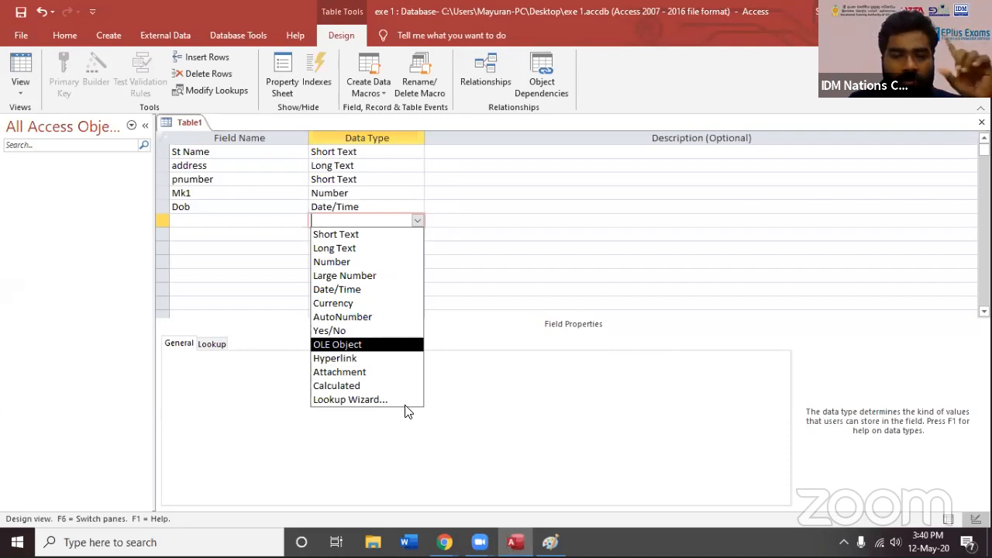
Switch to Paint and extend the sketched table with a fifth column holding a small boxed drawing, retracing the first entry line
click(552, 542)
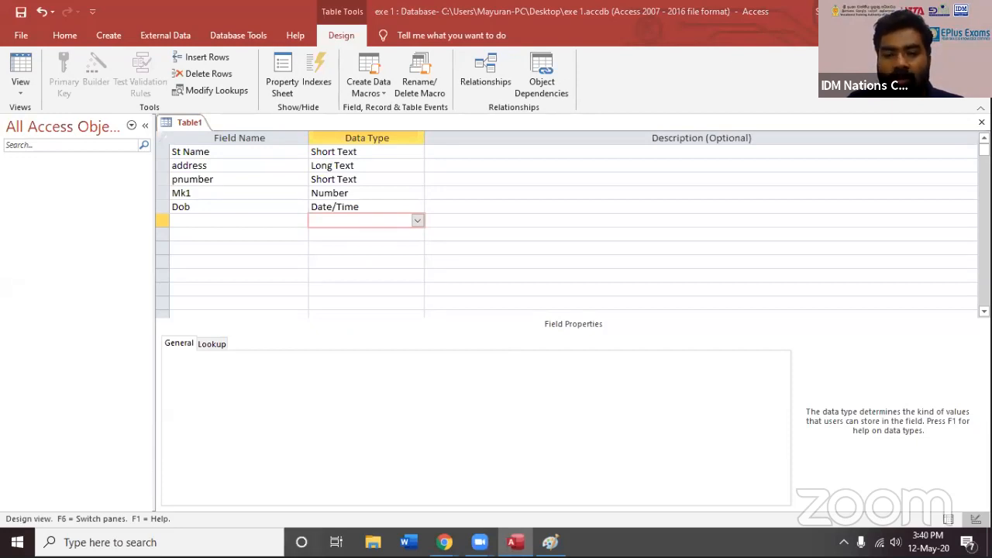
drag(527, 302, 619, 448)
drag(204, 355, 256, 356)
drag(567, 359, 594, 354)
drag(532, 361, 535, 383)
mouse_move(593, 354)
mouse_down()
mouse_move(534, 380)
mouse_move(574, 368)
mouse_up()
mouse_move(544, 372)
mouse_down()
mouse_move(560, 365)
mouse_move(562, 378)
mouse_up()
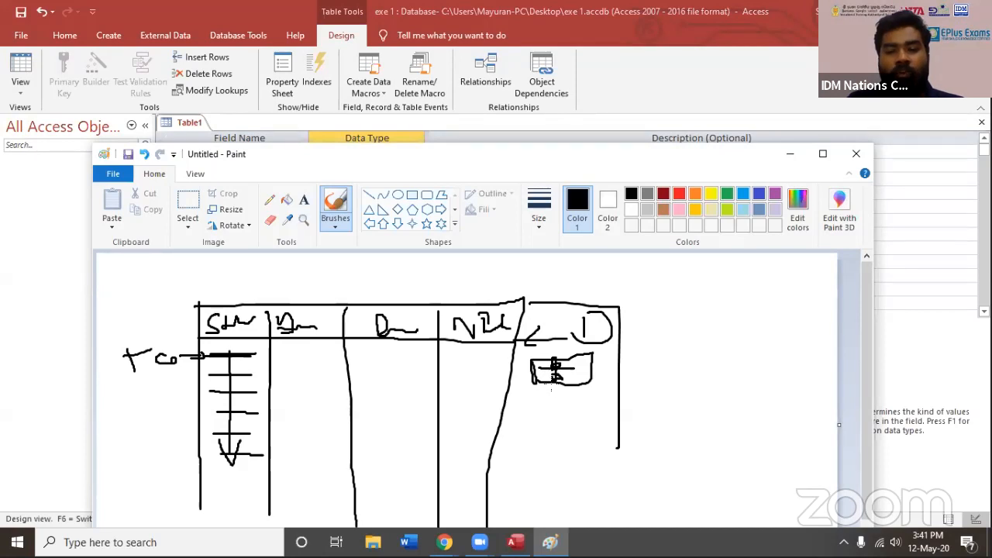
Return to Access and show the data types available for the empty row below the Dob field
click(378, 138)
click(201, 220)
click(412, 224)
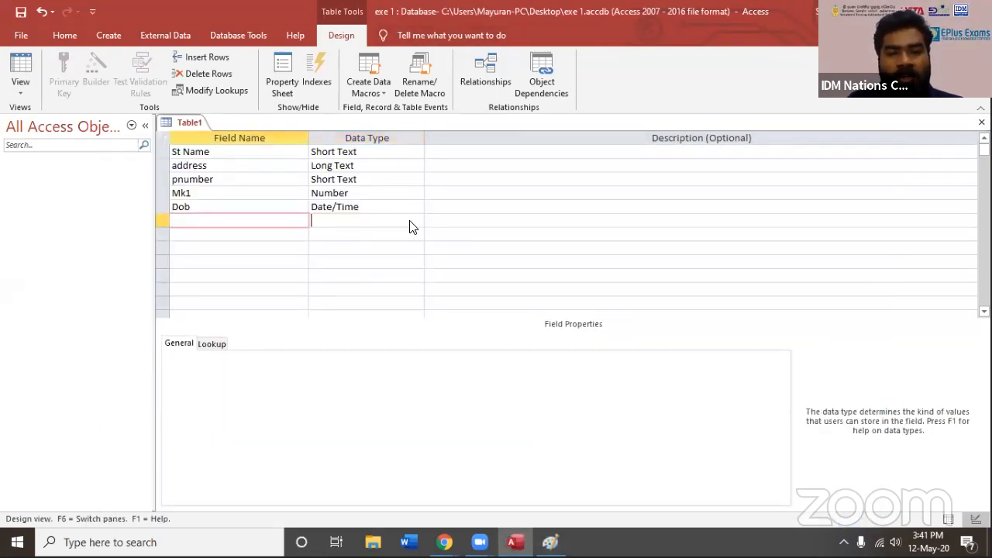
click(417, 221)
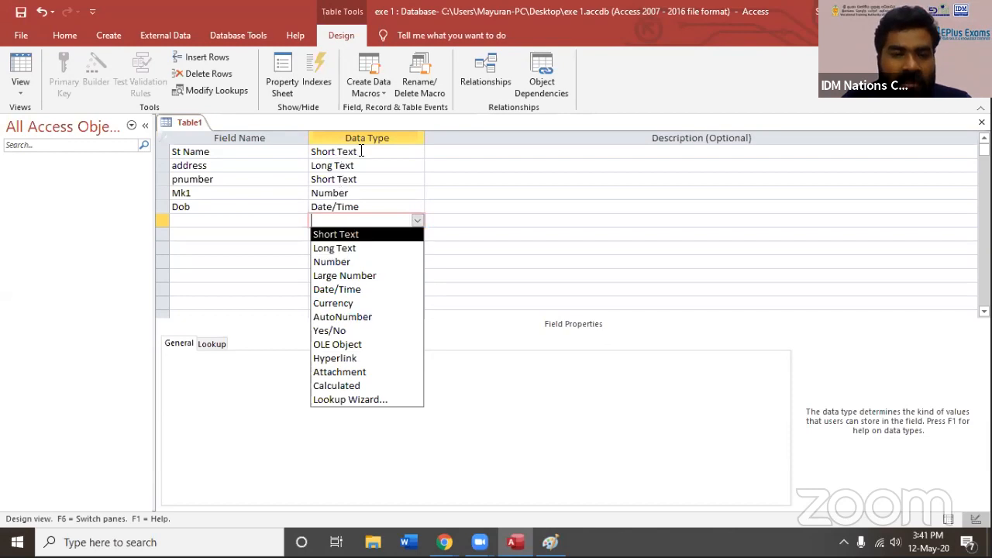
Review the data types assigned to the existing fields, ending on the St Name field's data type
click(390, 163)
click(395, 155)
click(385, 191)
click(383, 207)
click(225, 150)
click(365, 151)
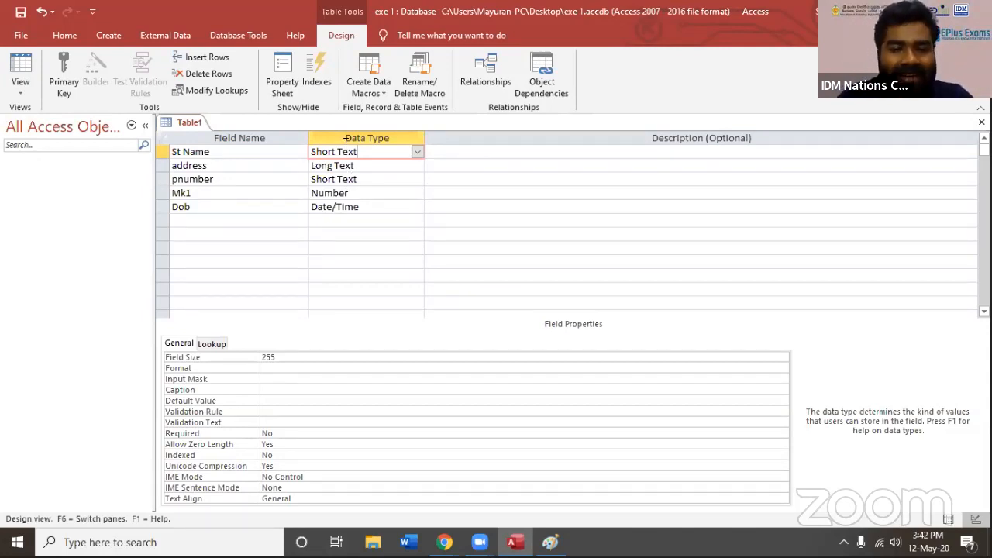
Switch to Paint, reposition its window, and draw long downward arrows in the fourth and third columns of the sketched table
key(alt+Tab)
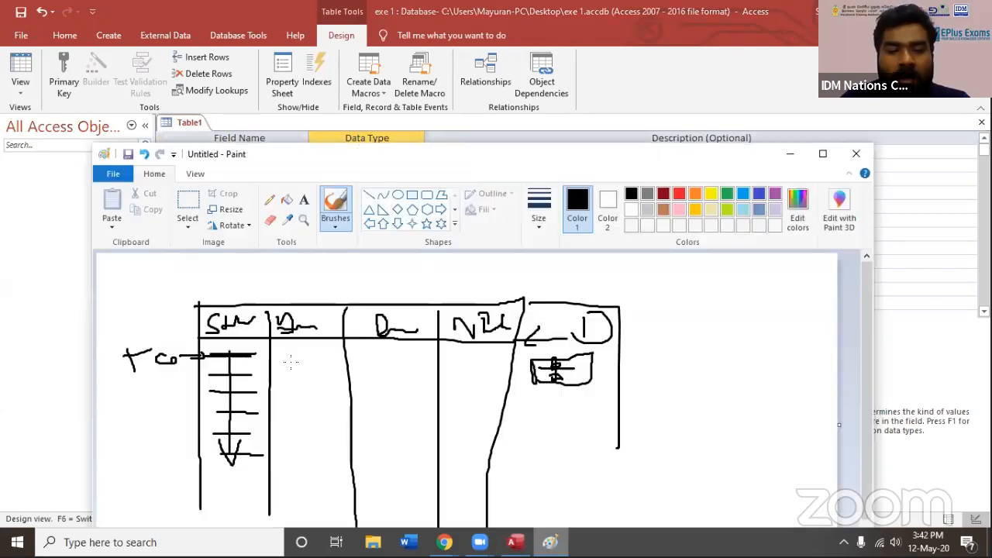
drag(398, 156, 441, 49)
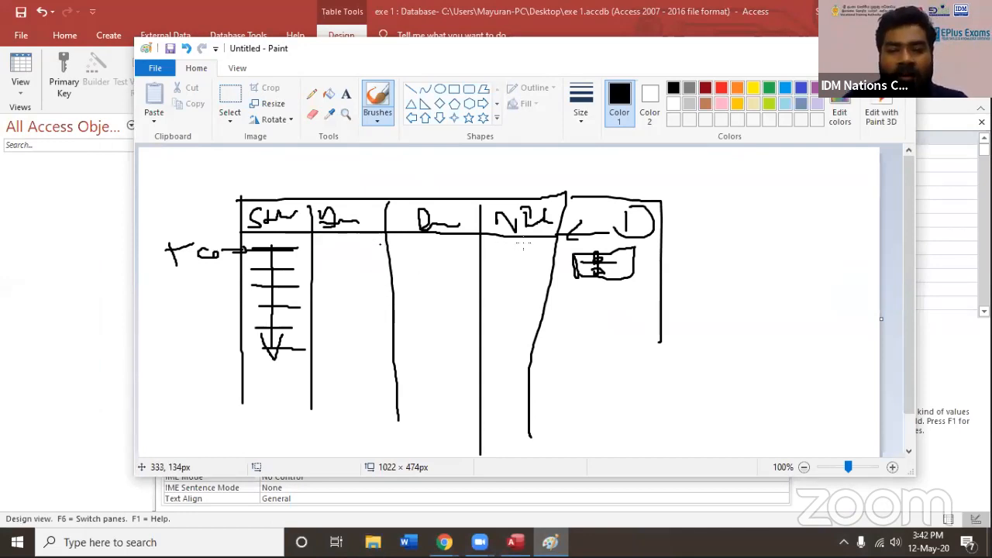
drag(514, 248, 508, 403)
mouse_move(492, 393)
mouse_down()
mouse_move(502, 406)
mouse_move(515, 368)
mouse_up()
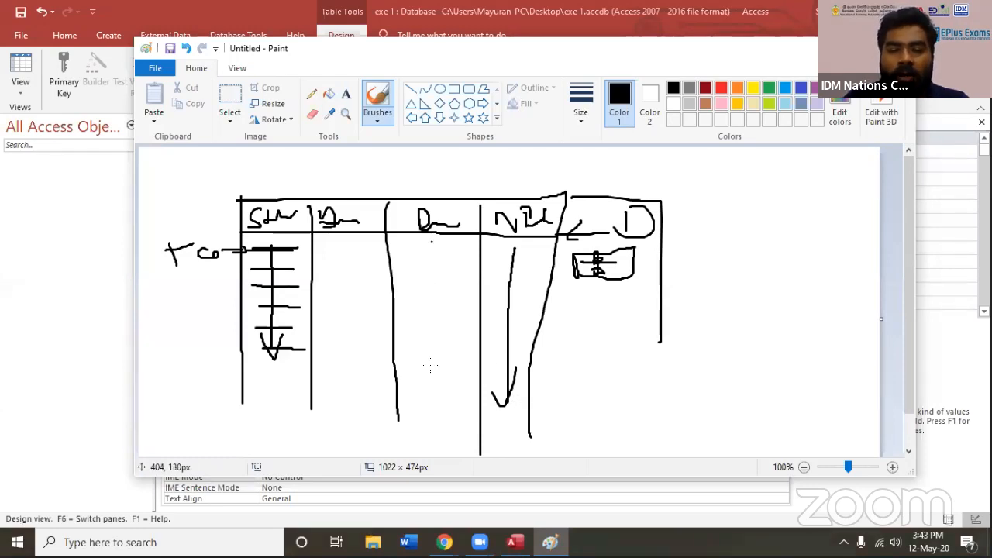
mouse_move(432, 245)
mouse_down()
mouse_move(432, 371)
mouse_move(444, 341)
mouse_up()
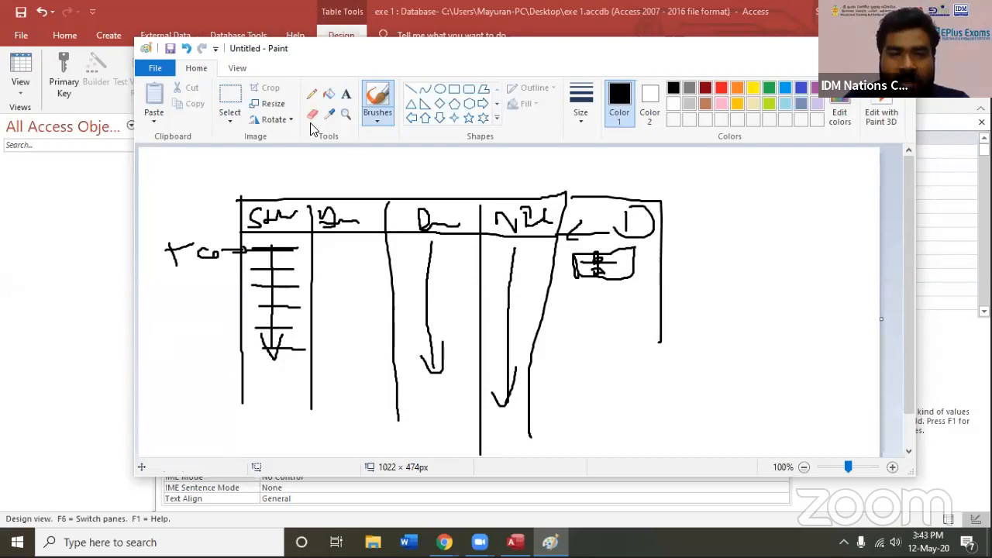
Return to Access and change the St Name field's data type to Large Number
key(alt+Tab)
click(357, 165)
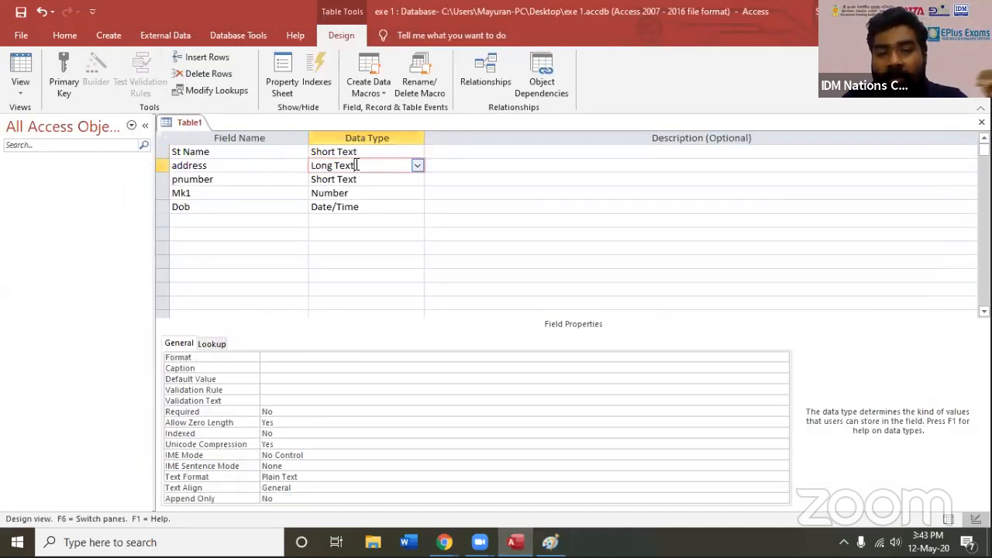
click(405, 151)
click(418, 151)
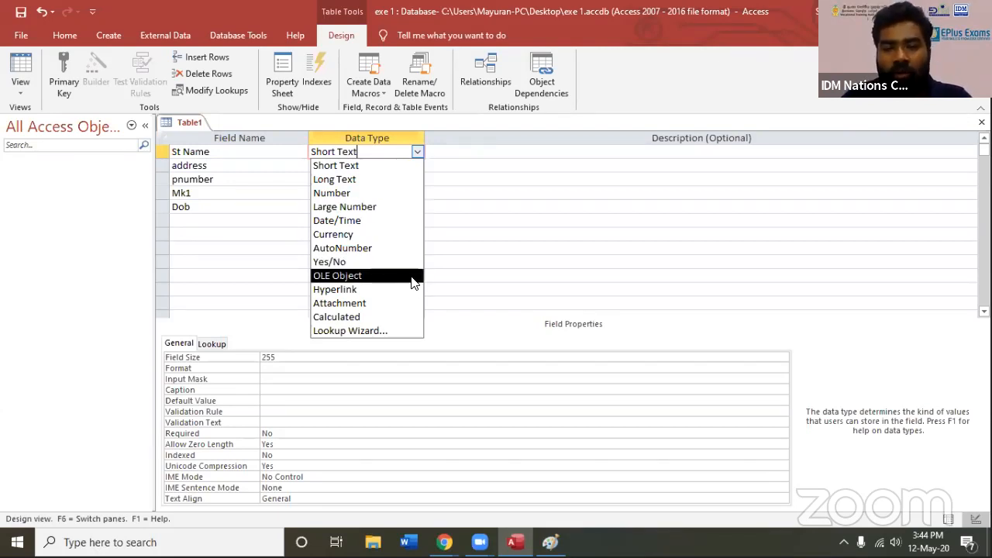
key(Return)
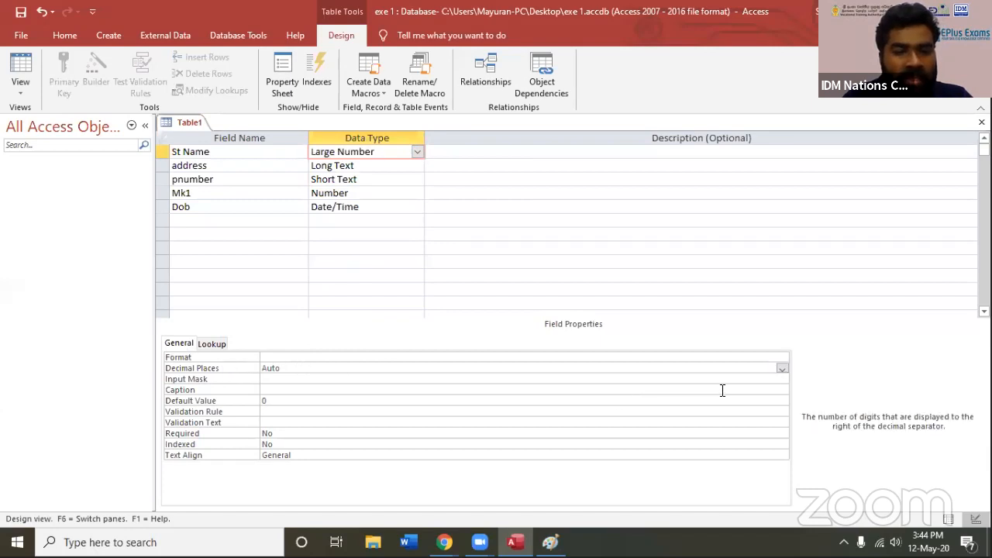
Examine the Decimal Places and Format options offered for the St Name field, keeping Decimal Places on Auto
click(782, 370)
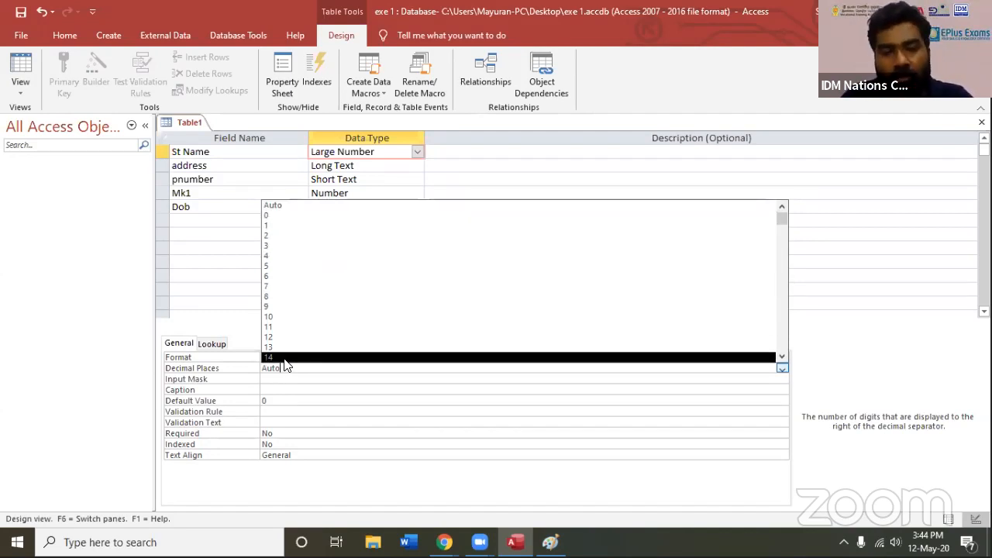
click(268, 206)
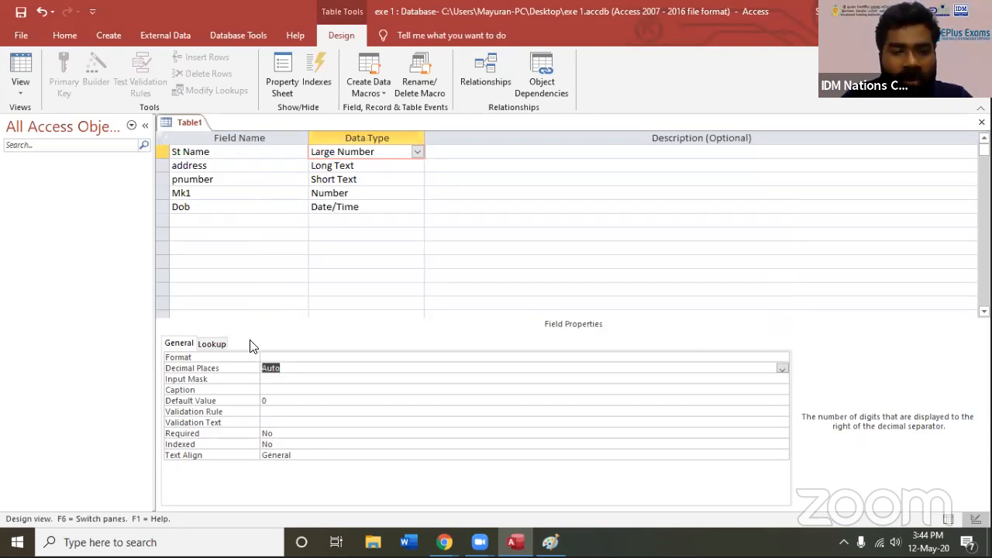
click(308, 358)
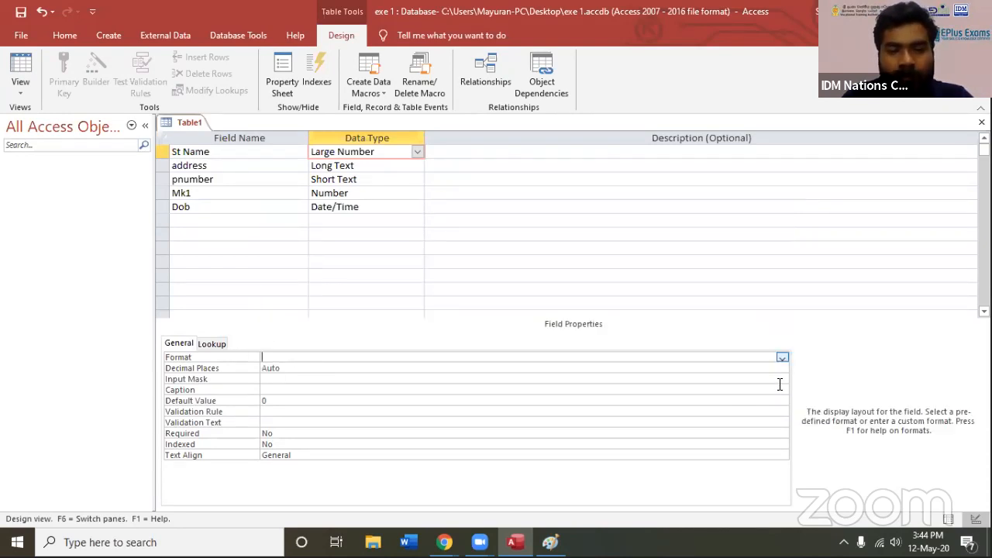
click(783, 359)
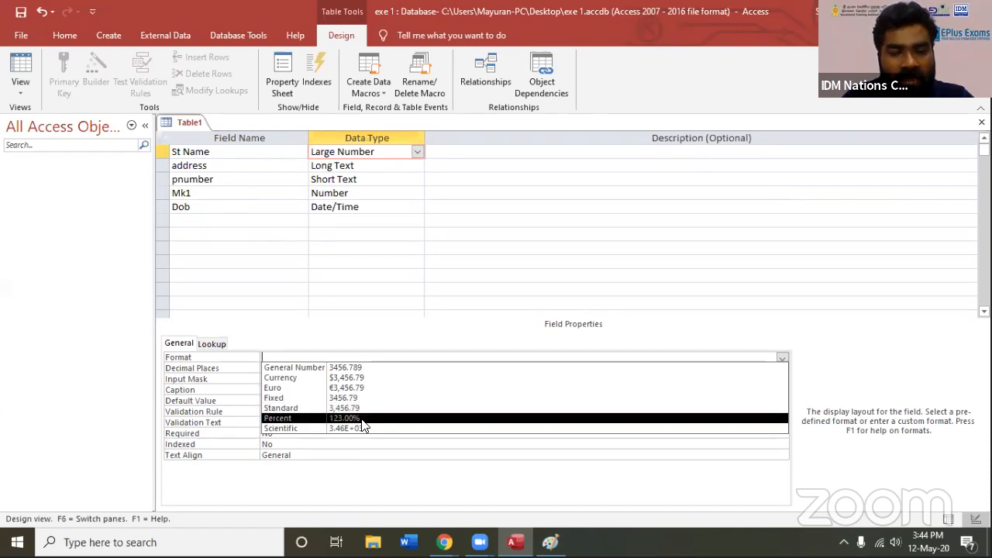
click(373, 343)
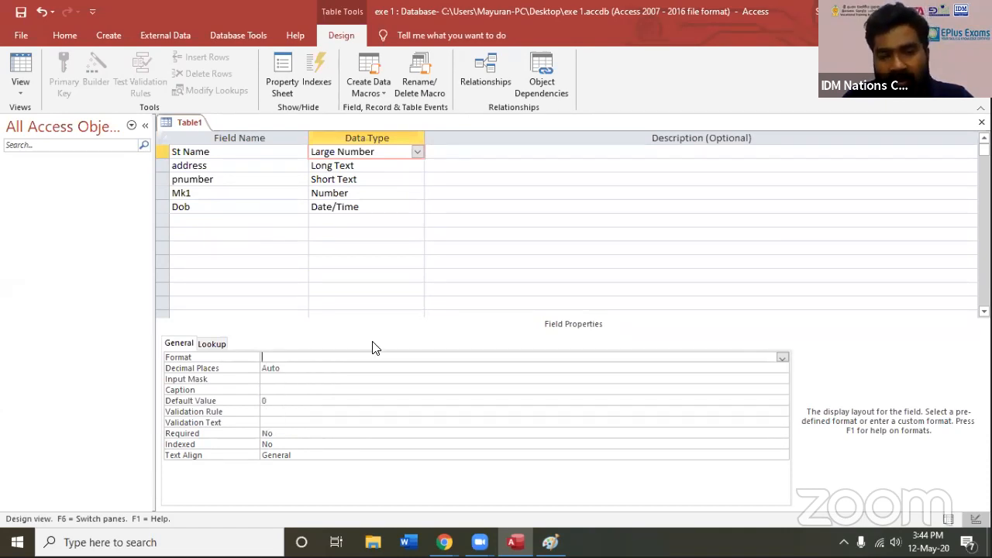
Check the address and pnumber field properties, and set the St Name field's Required property to Yes
click(350, 167)
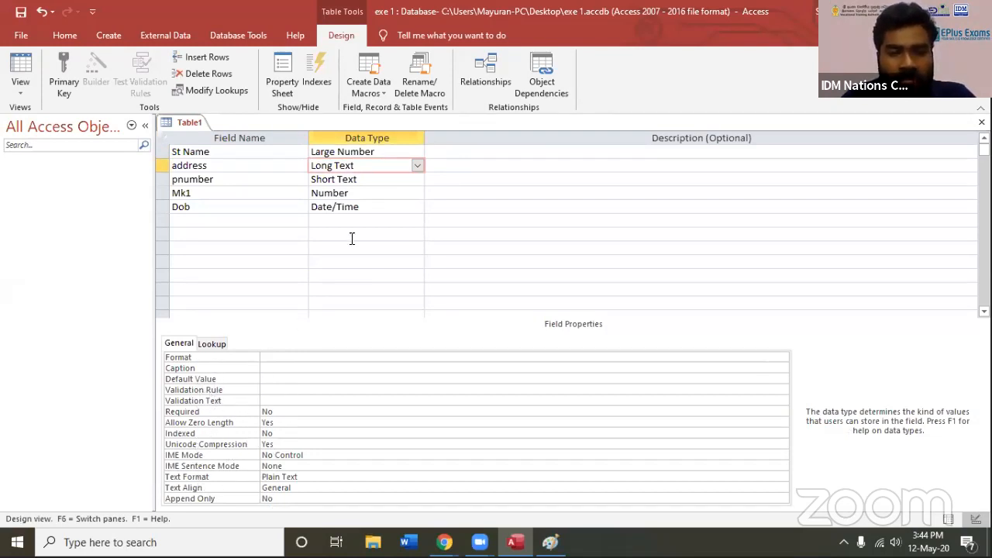
click(372, 177)
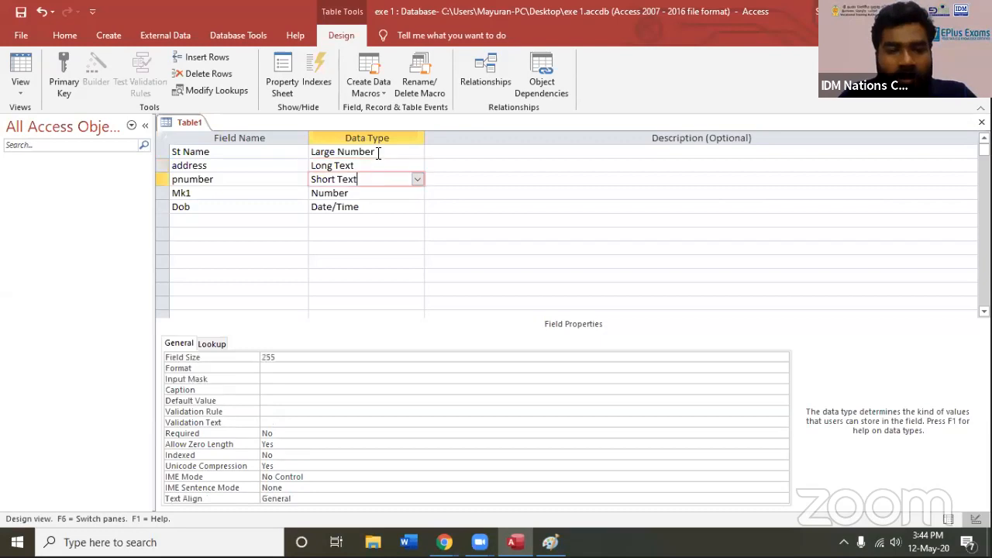
click(376, 155)
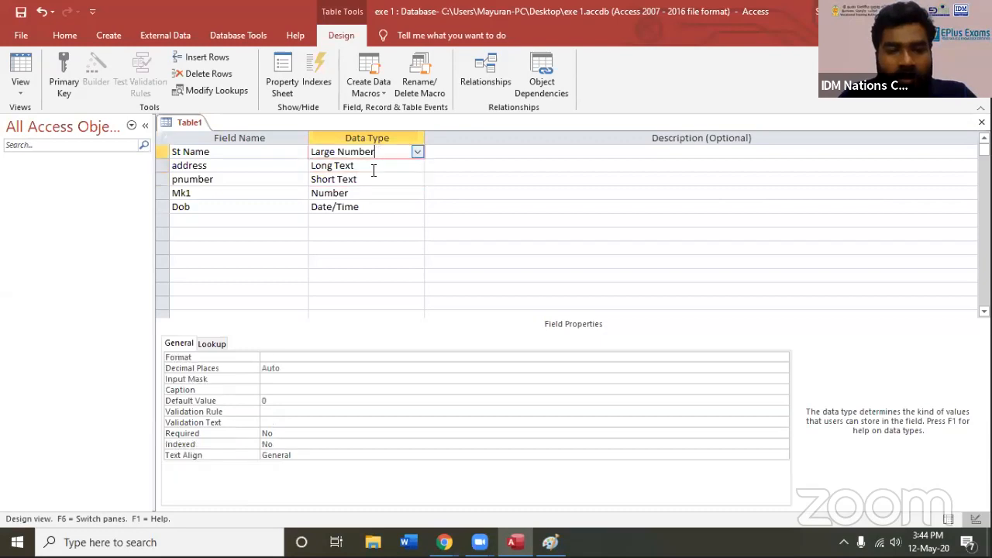
click(229, 435)
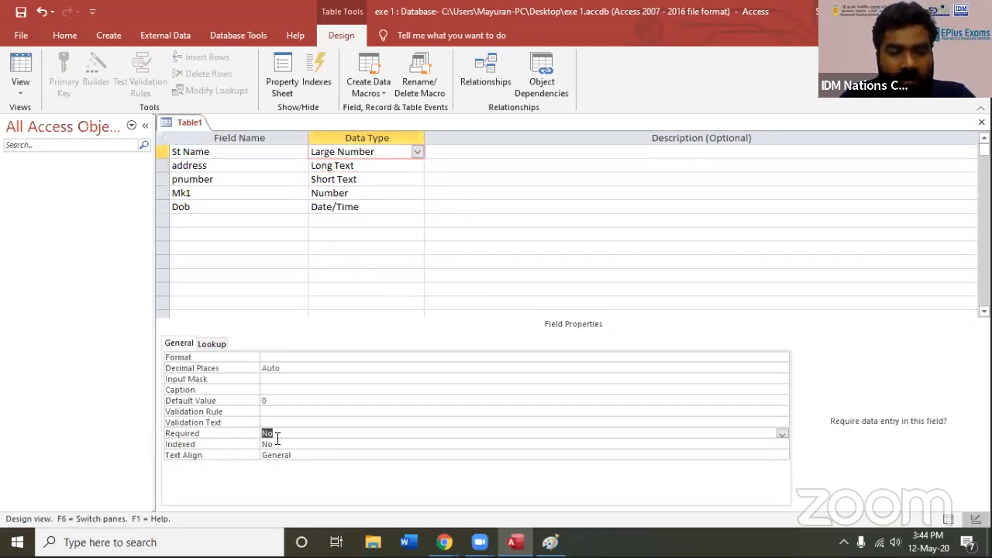
click(783, 434)
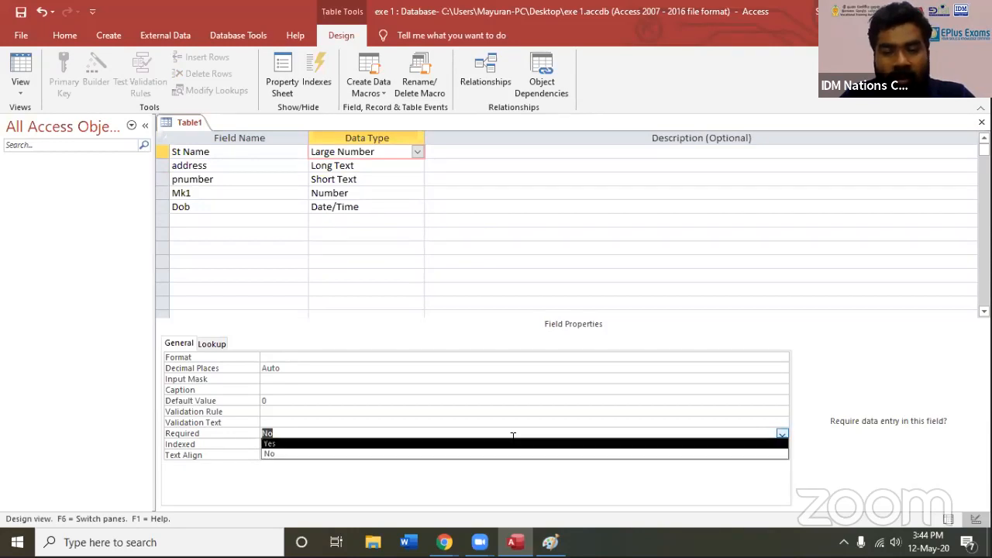
click(400, 440)
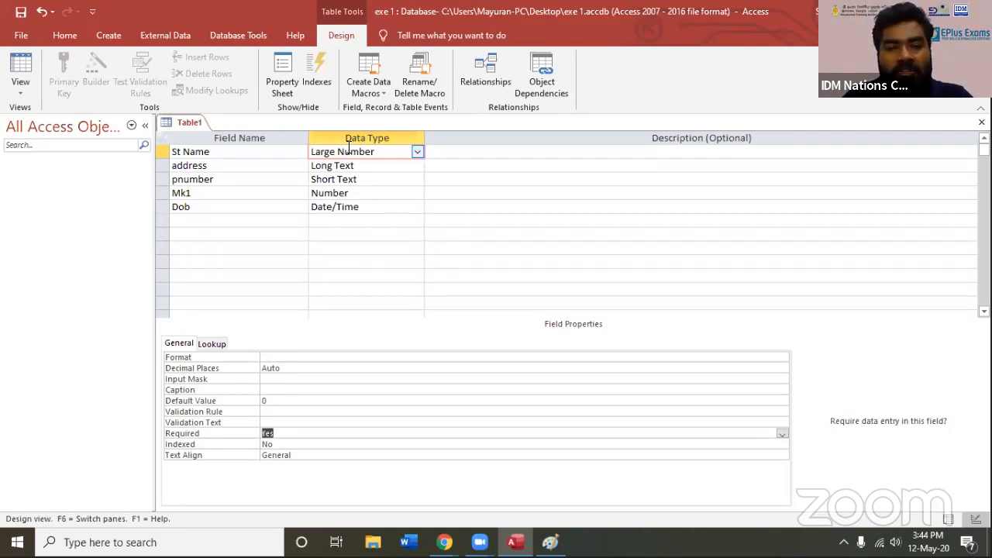
Check the pnumber field's Required property, and set the St Name field's Required property back to No
click(363, 177)
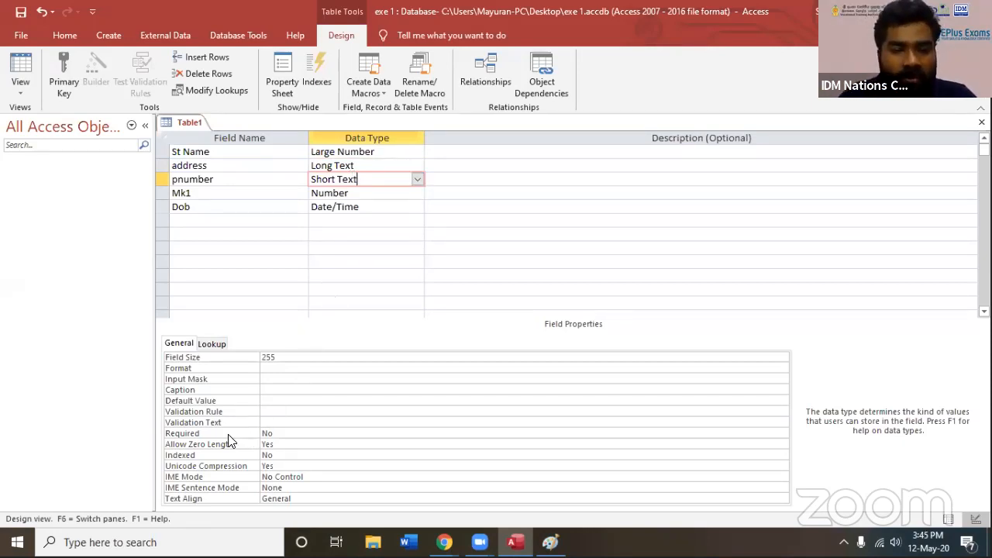
click(190, 436)
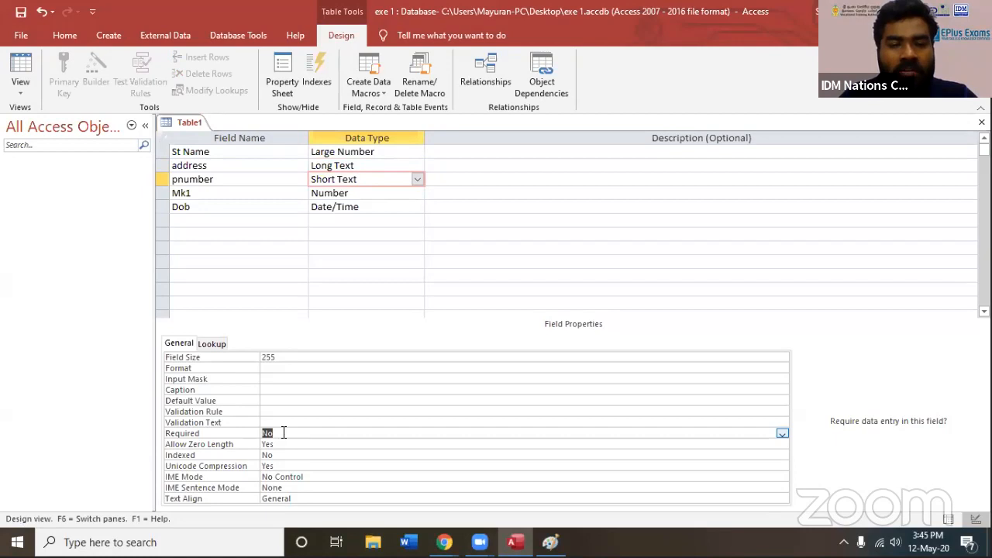
click(390, 152)
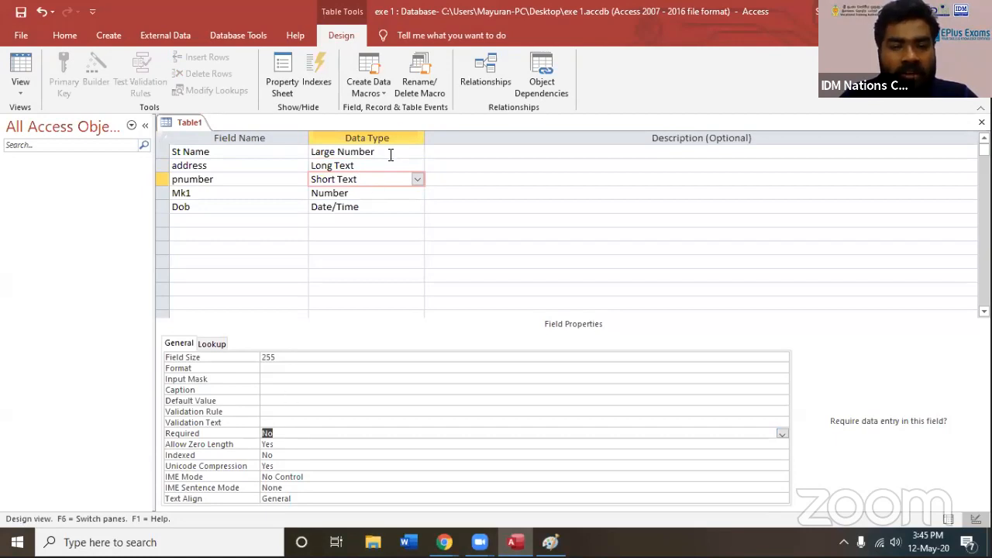
click(287, 433)
click(782, 433)
click(428, 455)
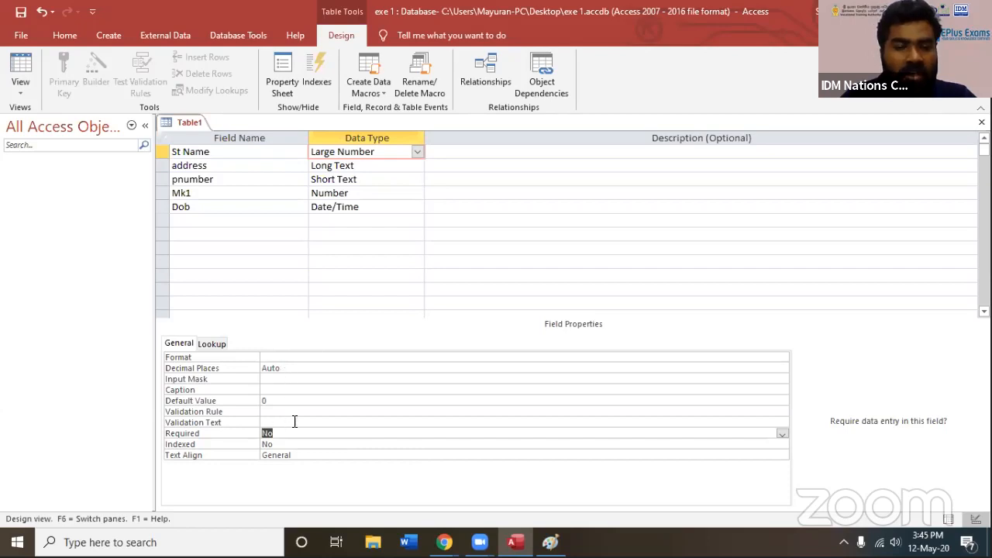
Insert a new row above the St Name field and name the new field "student no"
click(417, 152)
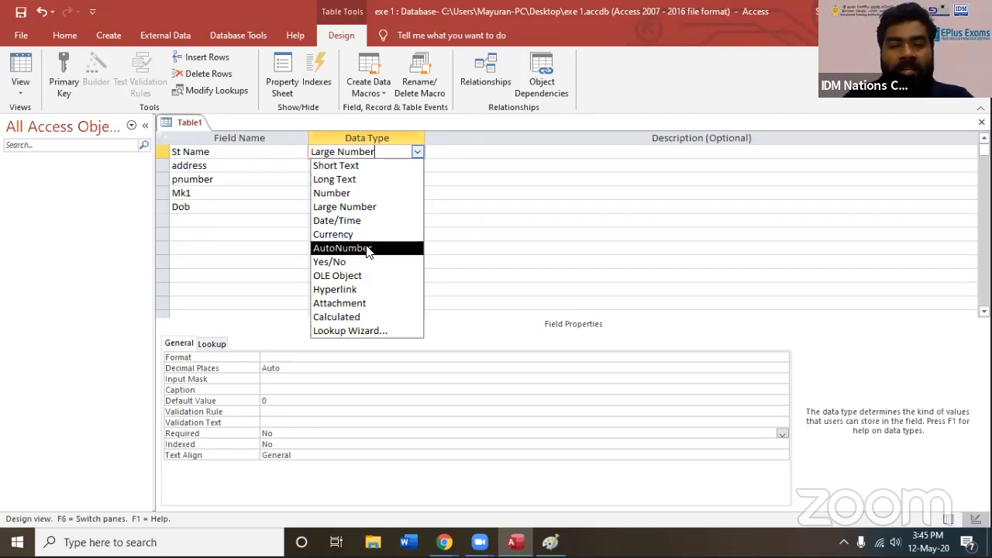
click(239, 166)
click(159, 151)
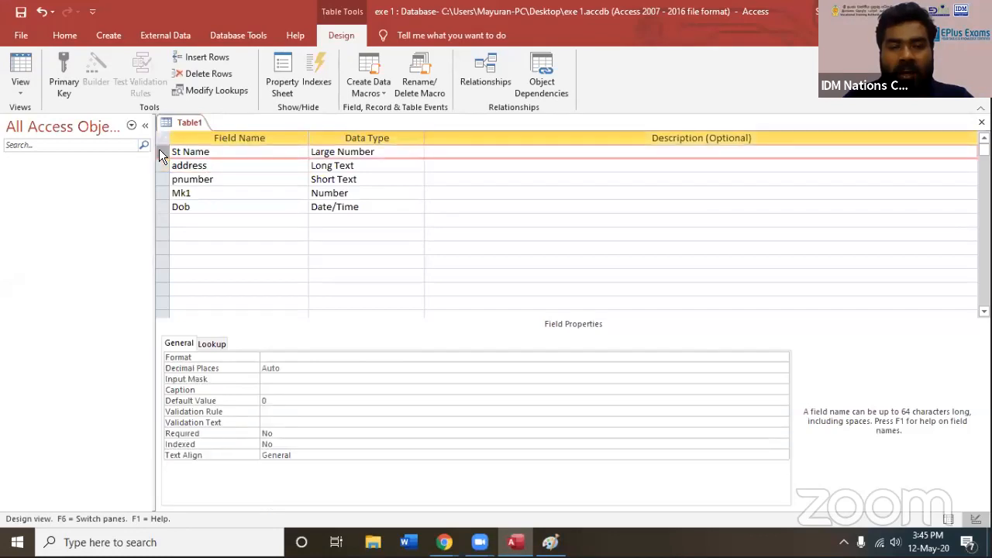
right_click(159, 153)
click(192, 227)
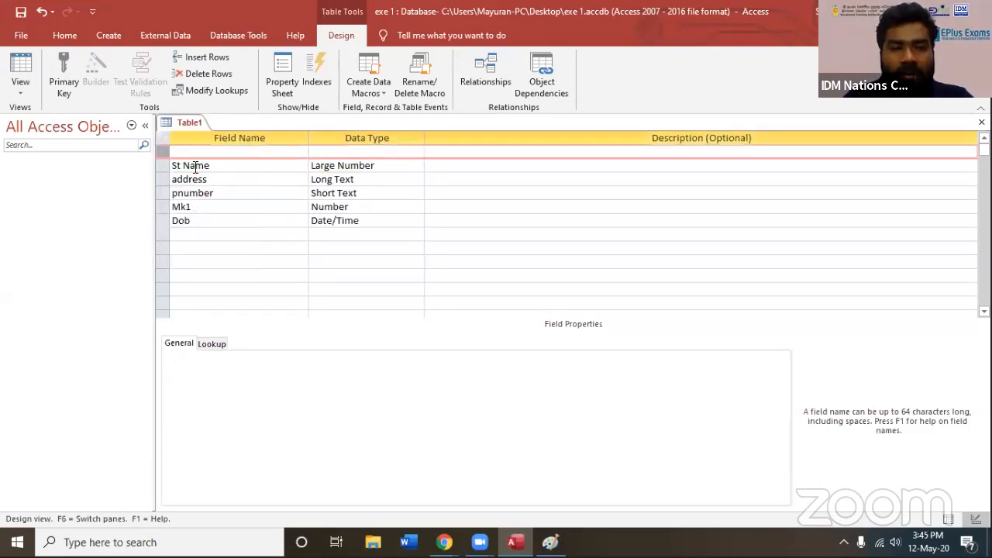
text(stu)
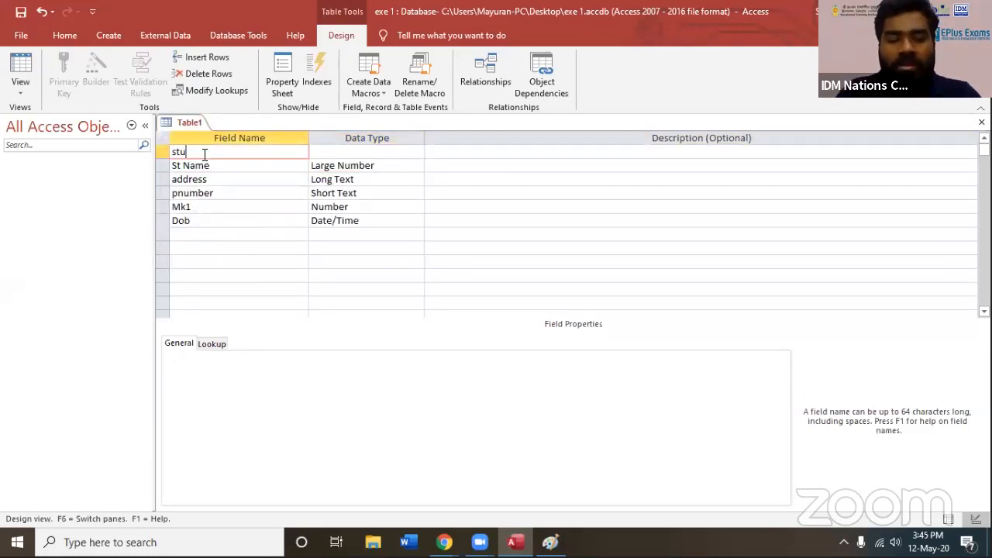
text(dent no)
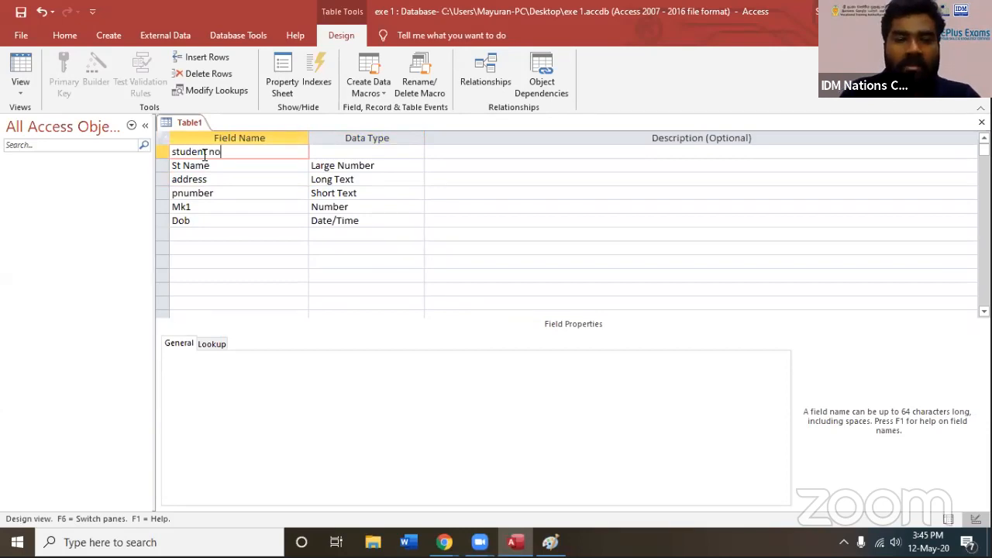
Set the student no field's data type to AutoNumber
click(417, 151)
click(432, 151)
click(419, 150)
click(418, 149)
click(419, 151)
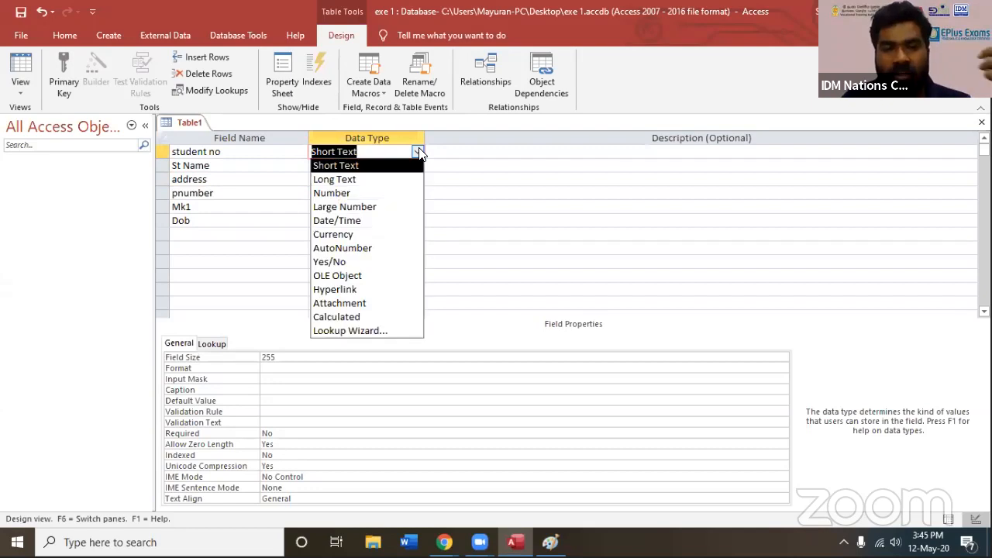
click(396, 249)
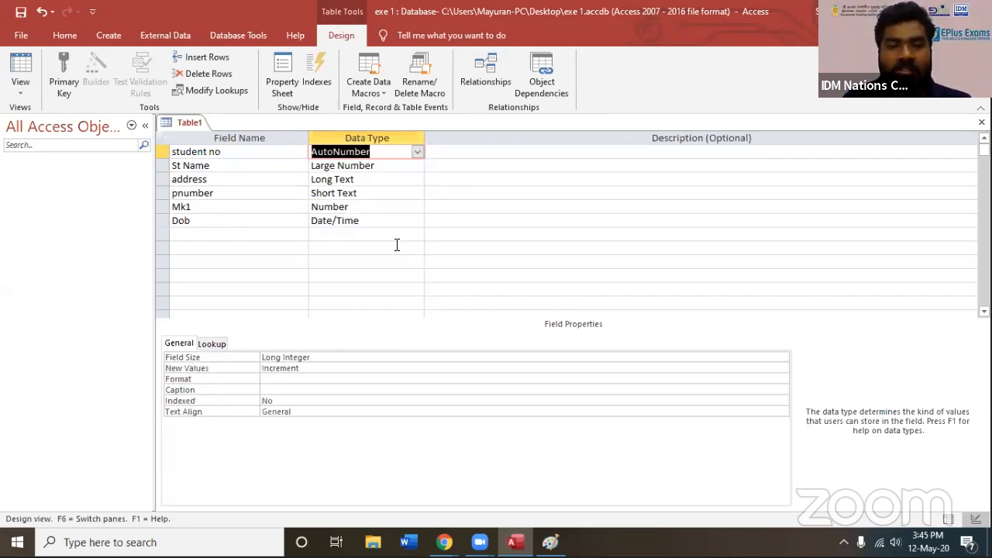
click(373, 162)
click(368, 151)
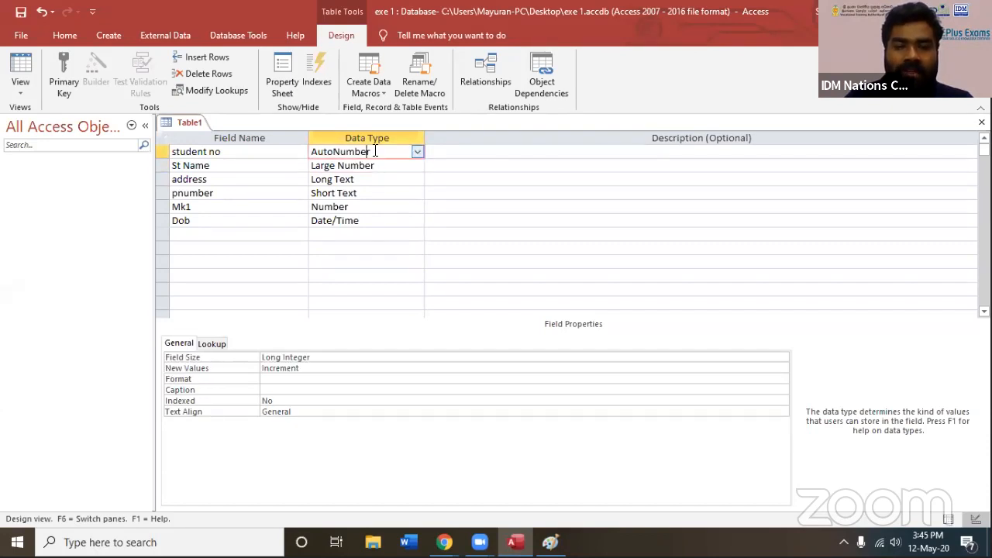
Show the data types available for the Dob field, and review the student no field's data type
click(391, 223)
click(417, 223)
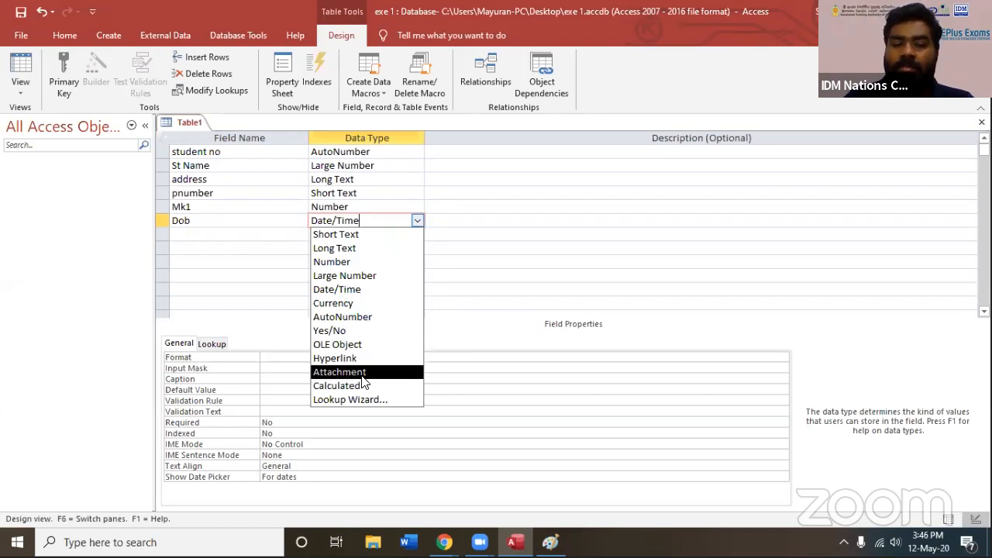
click(496, 194)
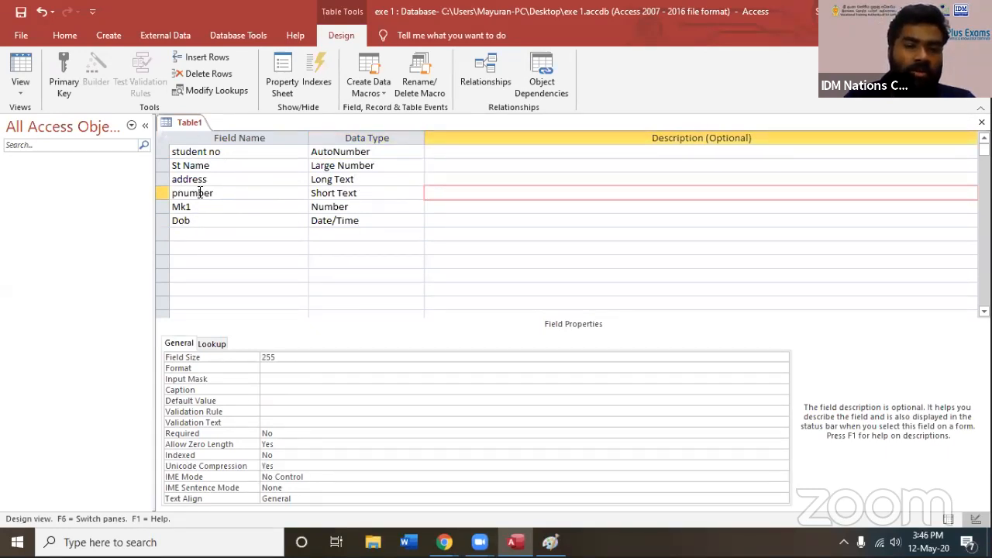
click(231, 153)
click(368, 151)
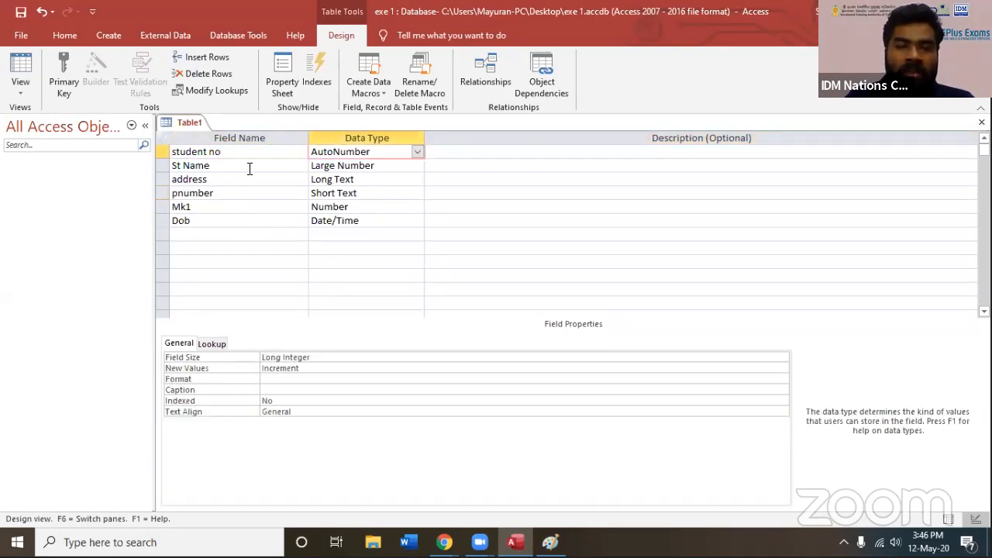
Change the St Name field's data type to Long Text
click(242, 167)
click(350, 165)
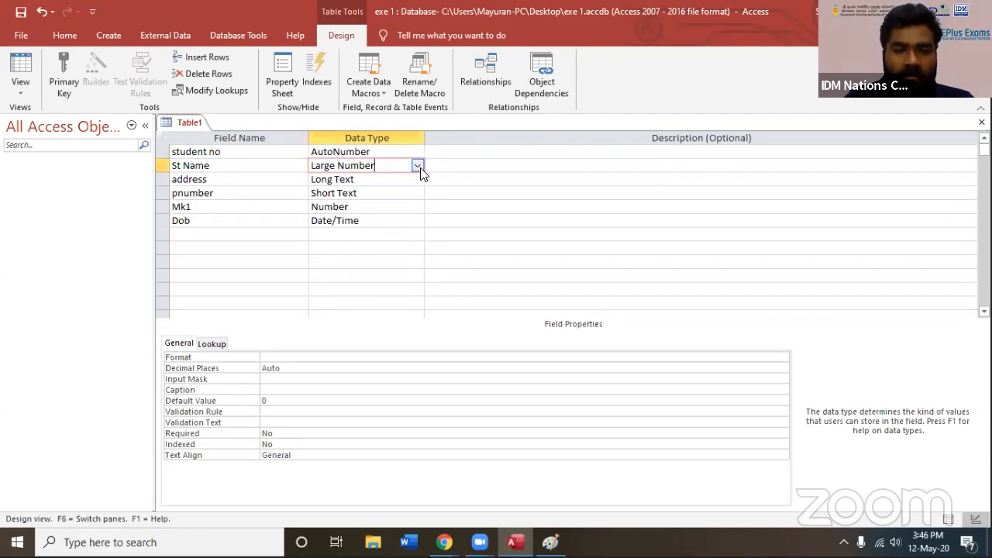
click(416, 165)
click(382, 195)
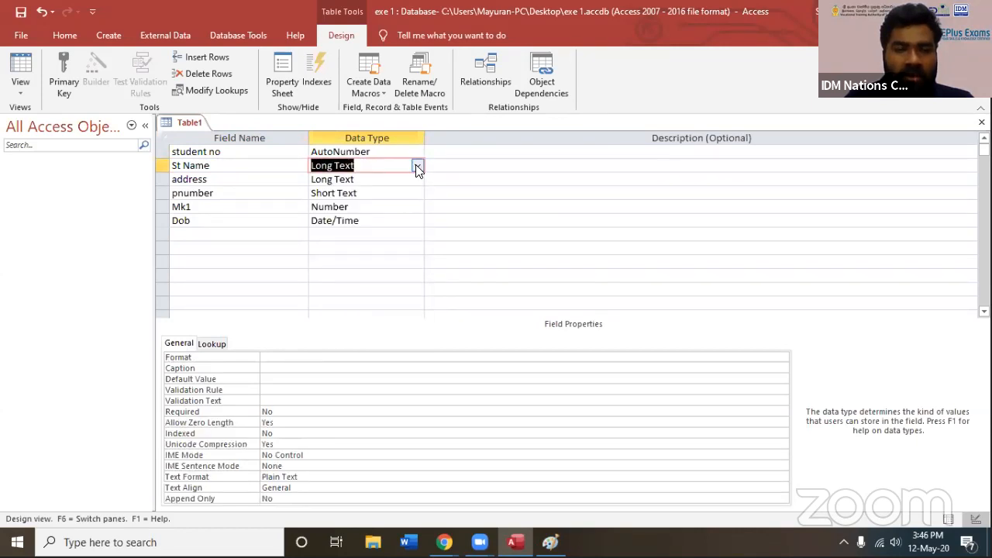
Set the St Name field's data type to Short Text
click(416, 165)
click(380, 181)
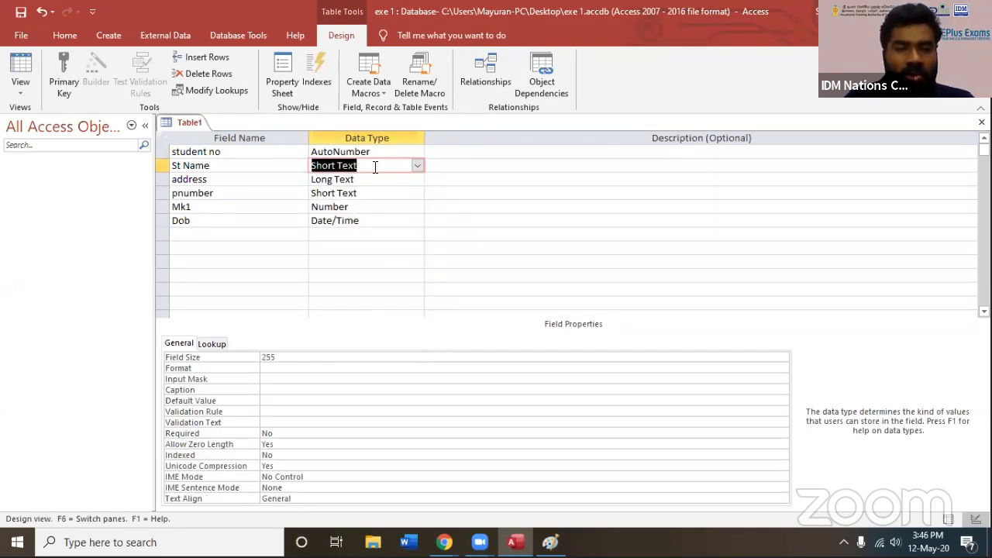
Review the data types assigned to the address, pnumber, Mk1 and Dob fields
click(252, 181)
click(369, 178)
click(298, 196)
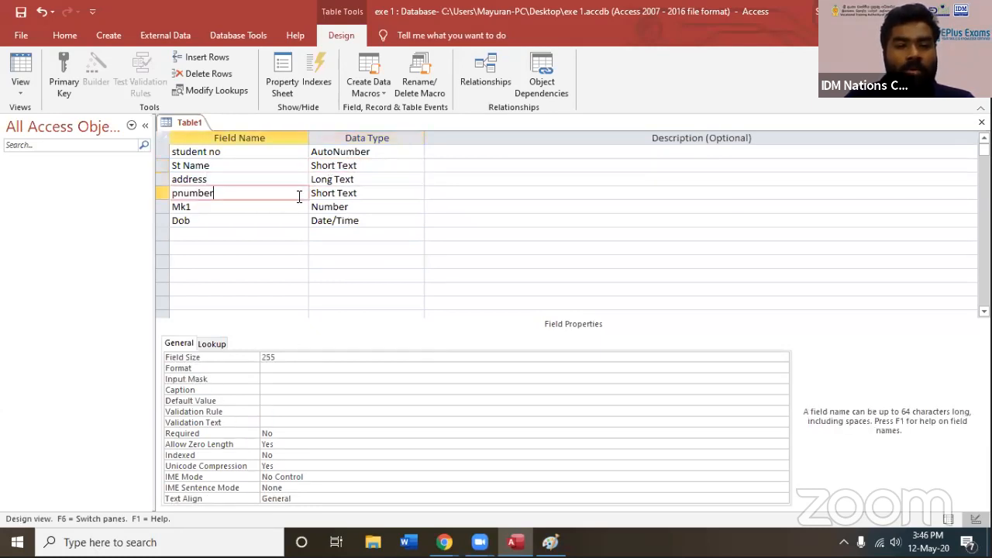
click(351, 193)
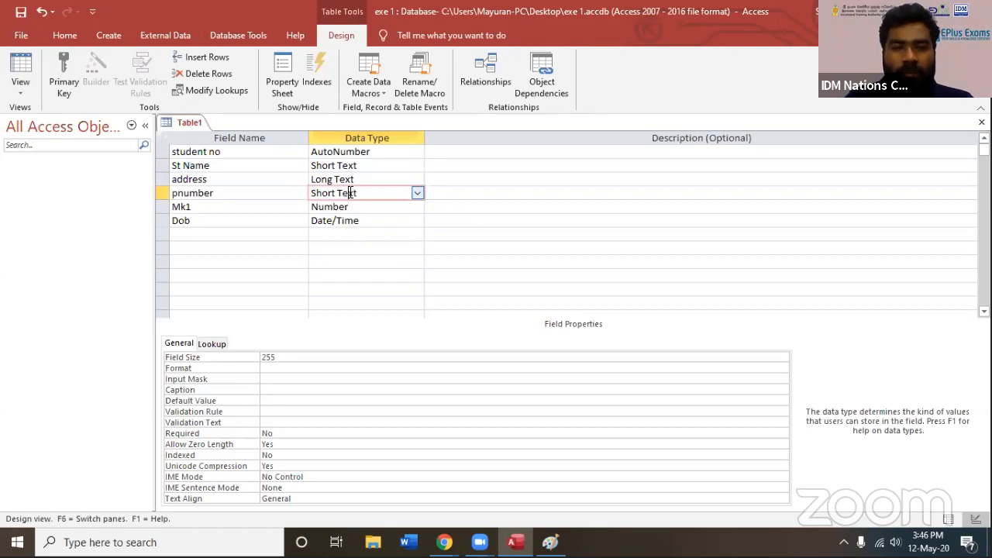
click(281, 206)
click(355, 205)
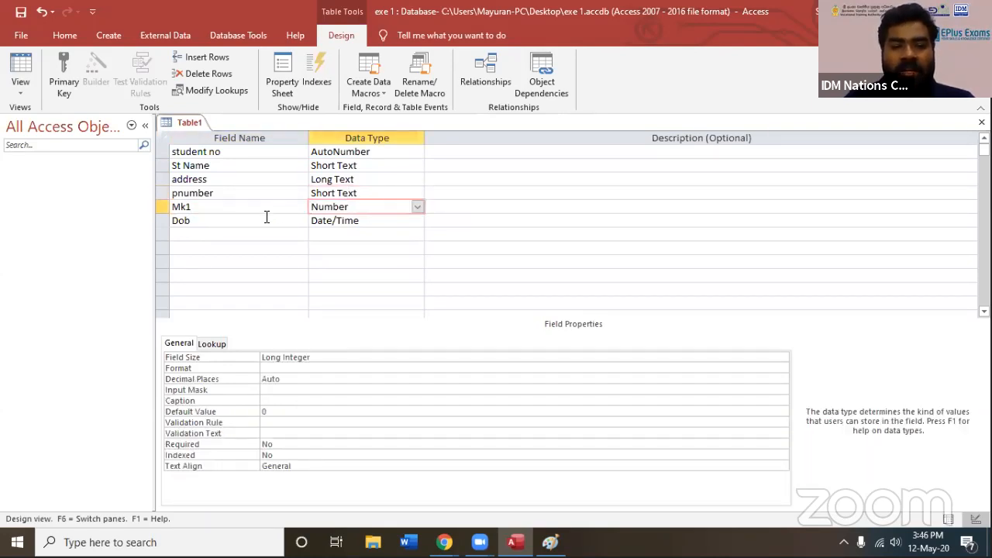
click(266, 219)
click(350, 220)
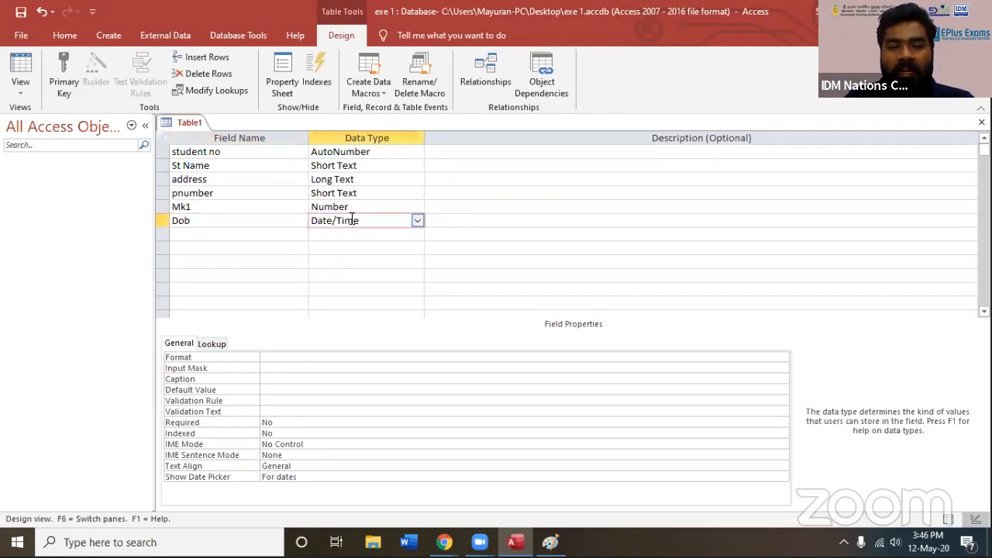
Add the description "this is student number" to the student no field
click(492, 152)
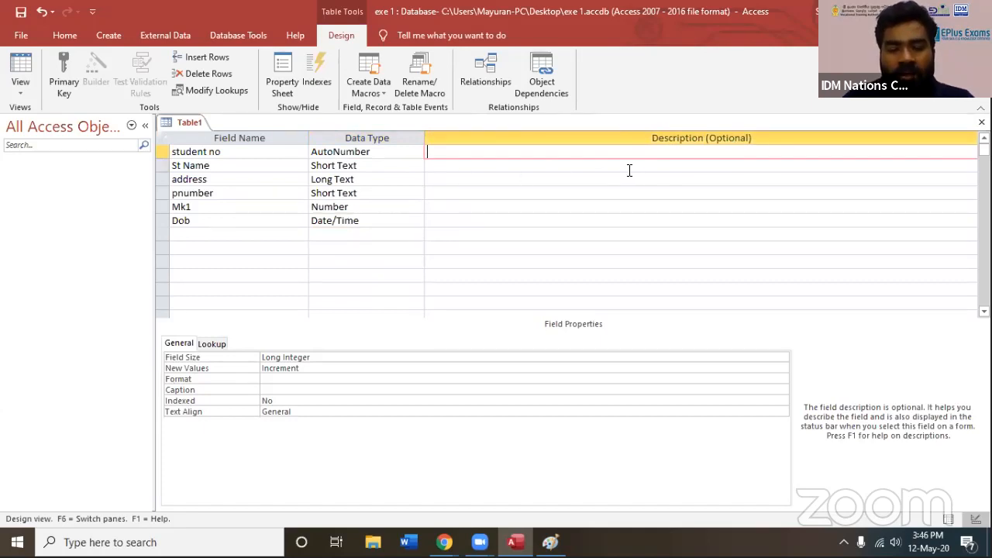
text(this is s)
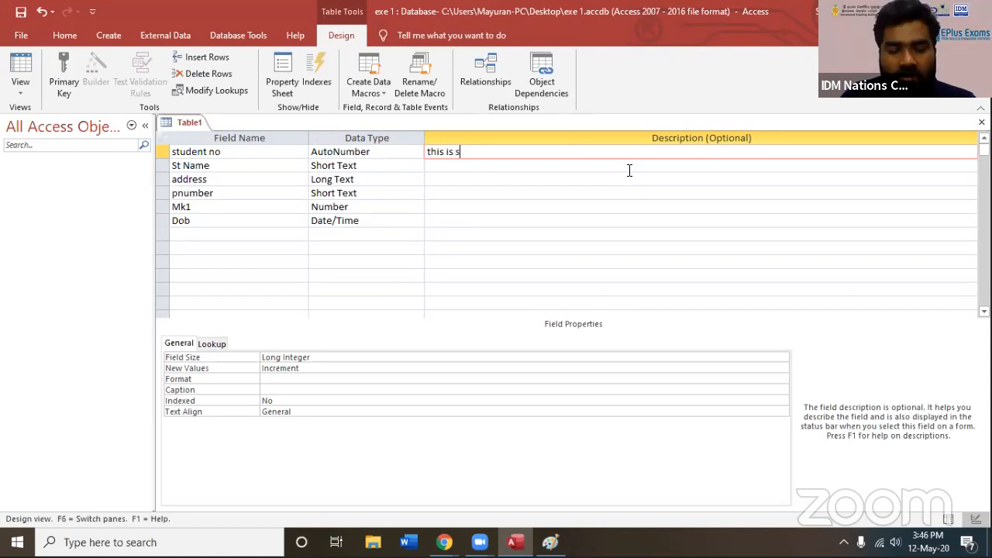
text(ttudent nu)
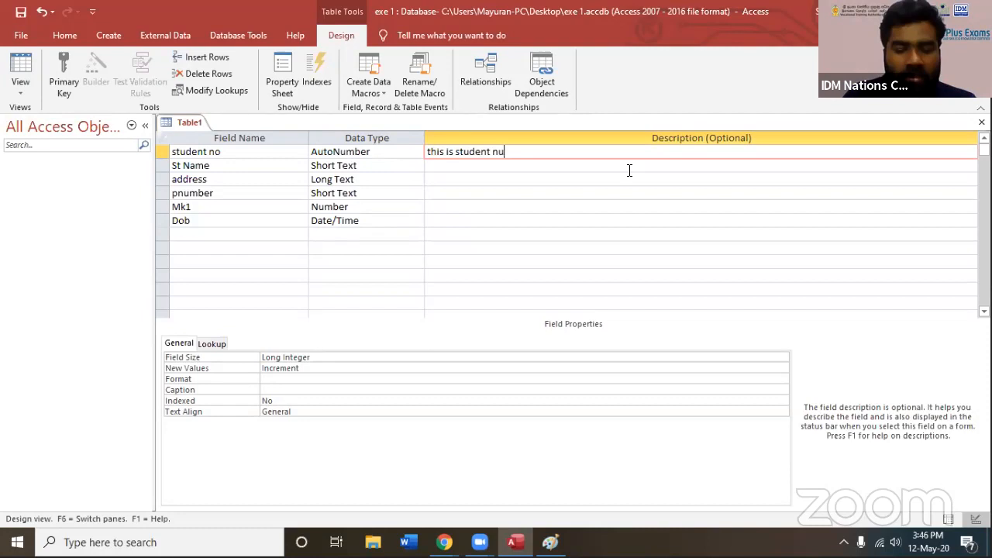
text(mber)
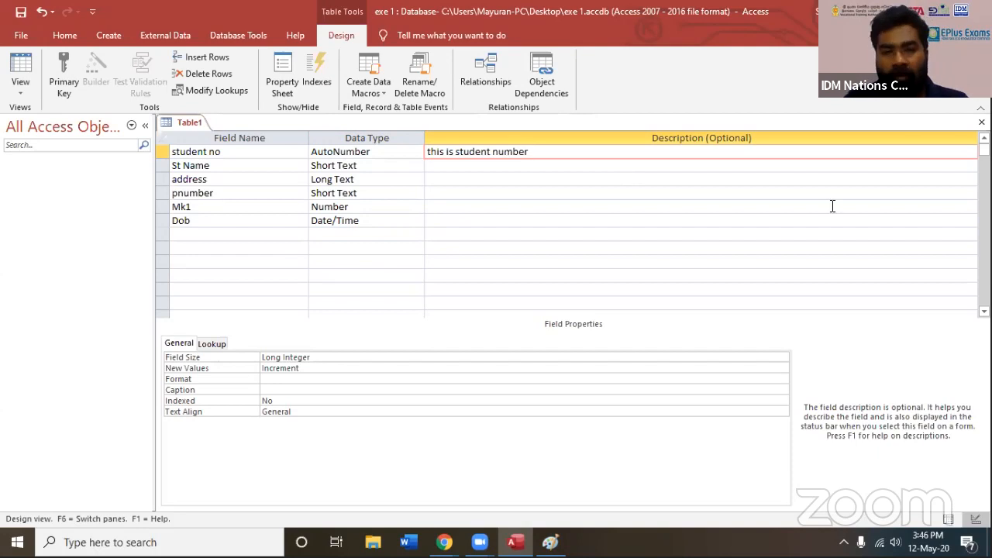
click(213, 167)
click(218, 193)
click(221, 207)
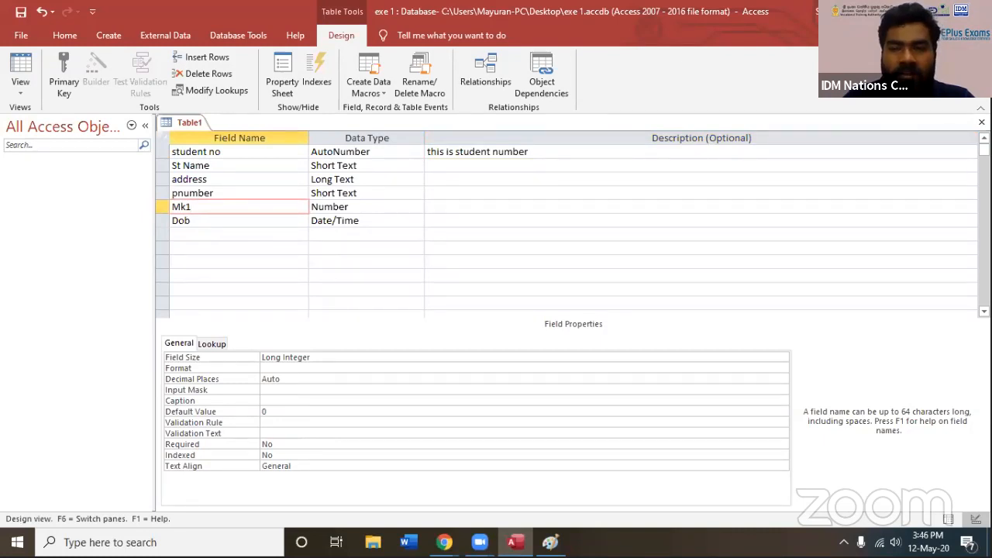
Close the table design and save it as "student" without creating a primary key
click(982, 122)
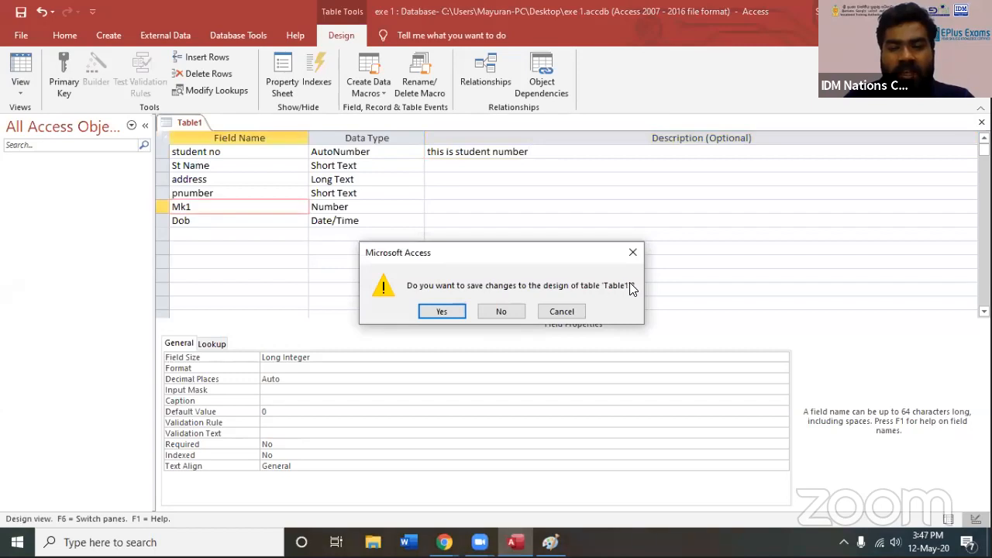
click(441, 311)
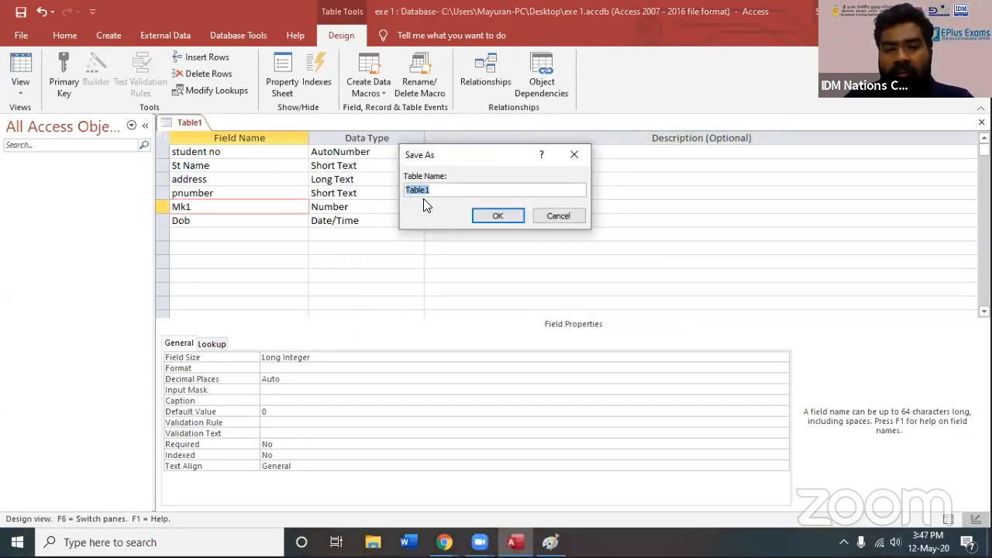
drag(469, 190, 312, 187)
text(student)
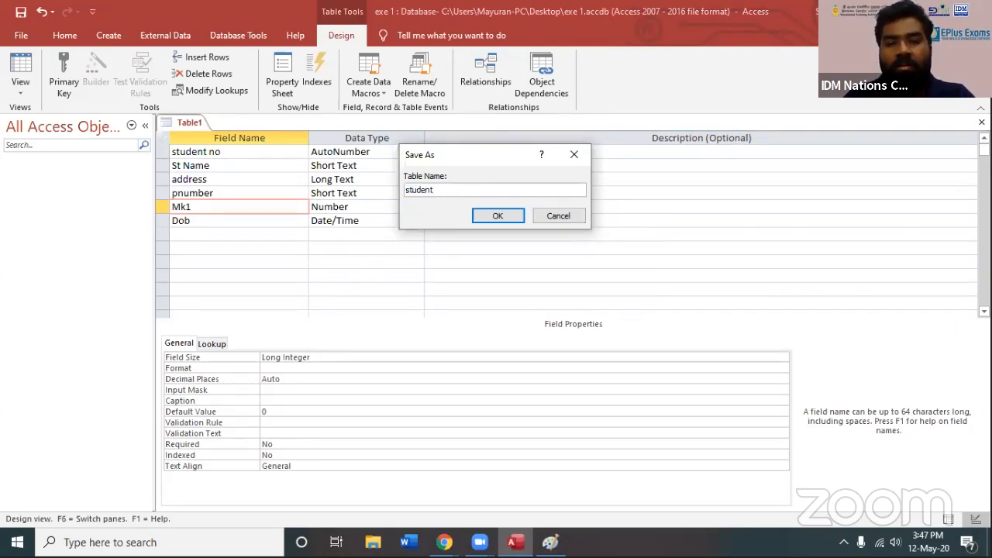
click(499, 216)
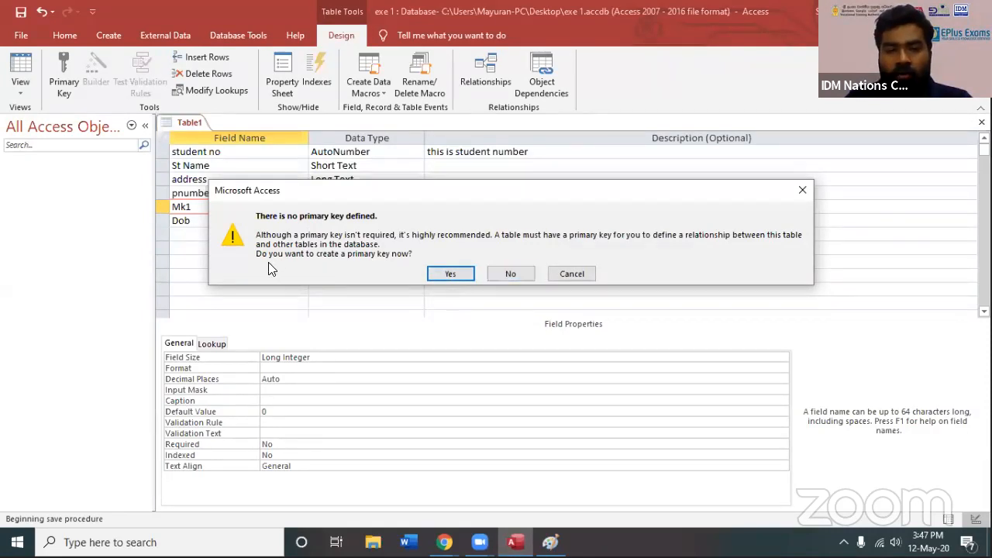
click(510, 278)
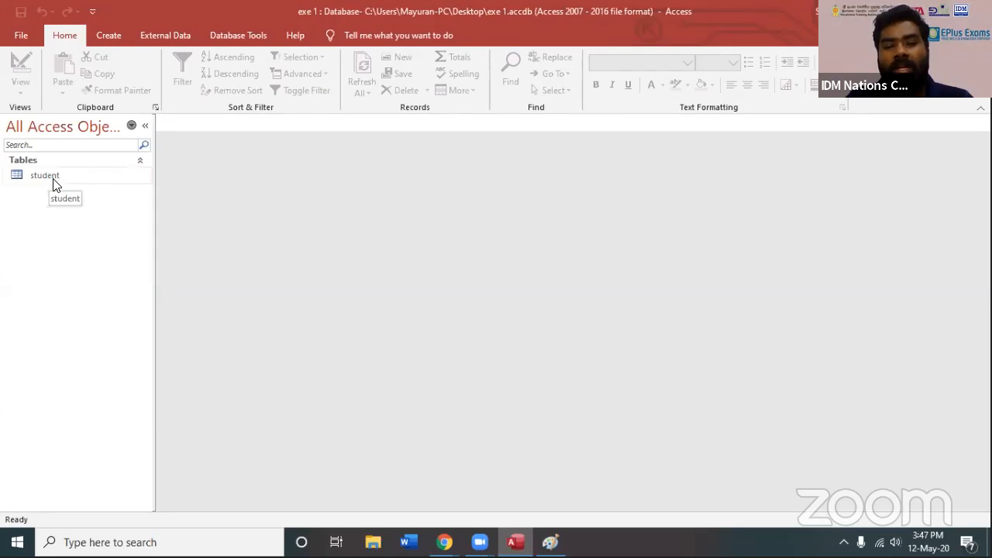
Open the student table for data entry
click(43, 178)
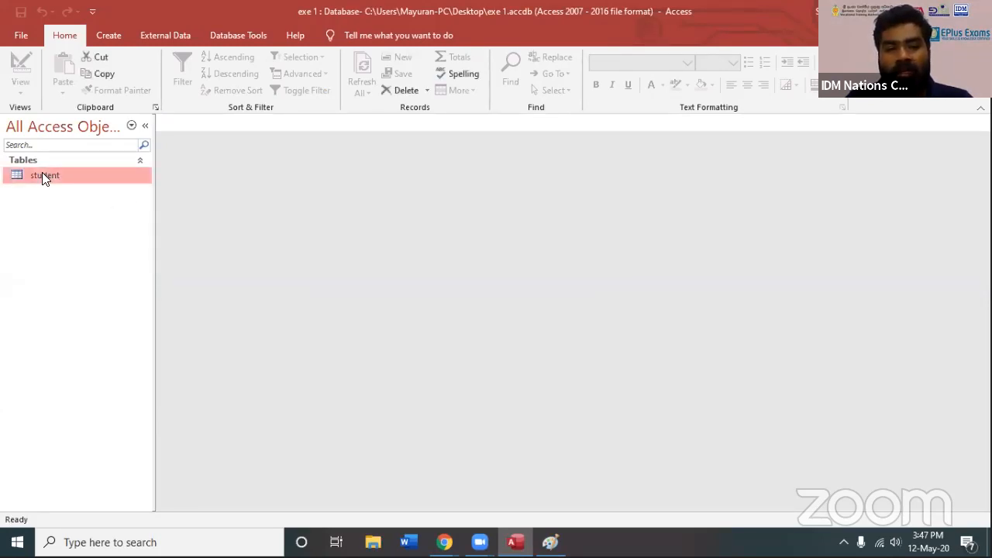
double_click(42, 172)
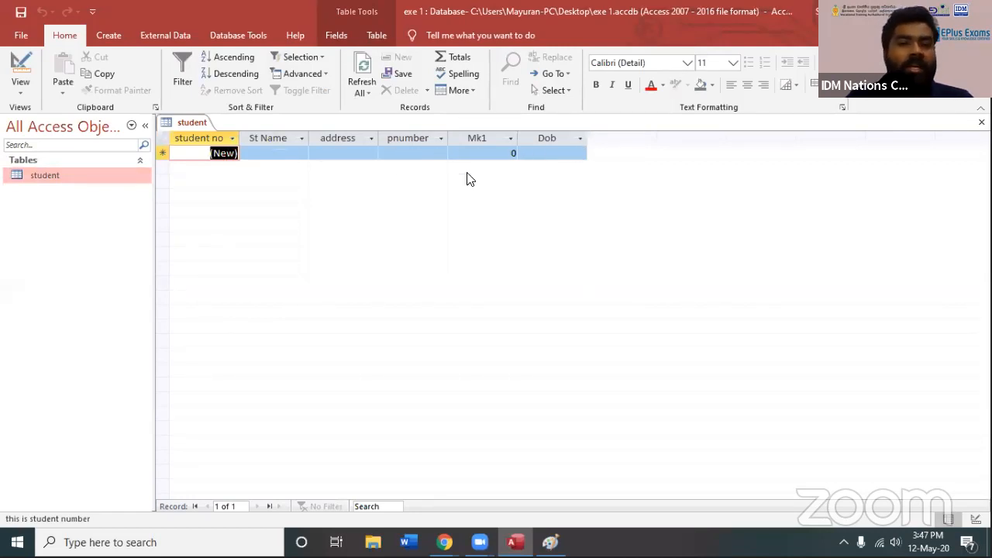
click(199, 150)
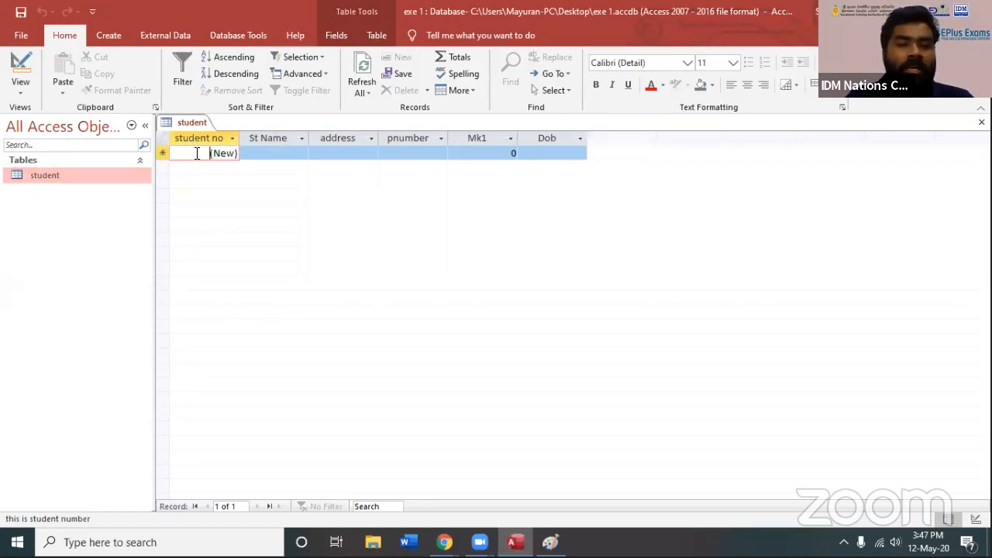
Enter the student's first name in the St Name field of the first record
click(267, 153)
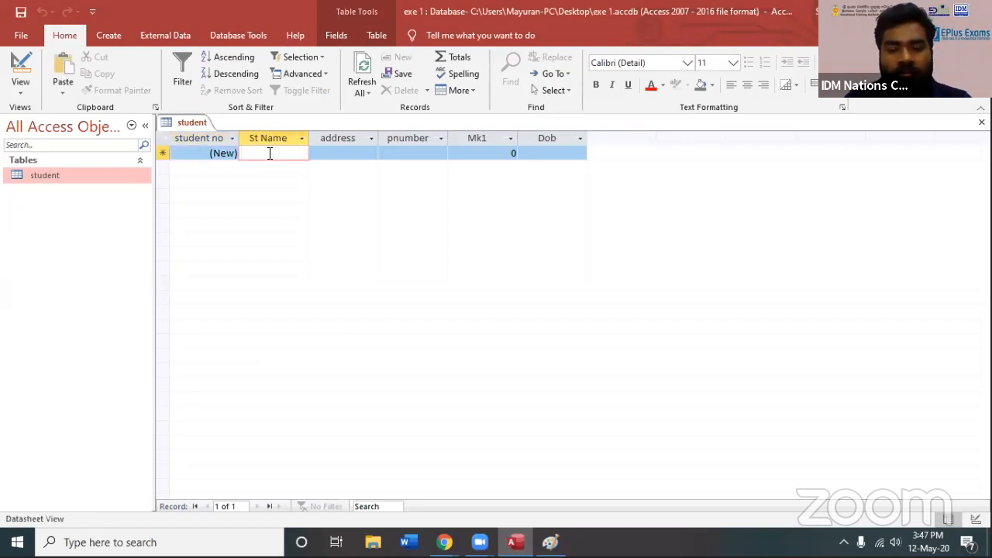
text(Rva)
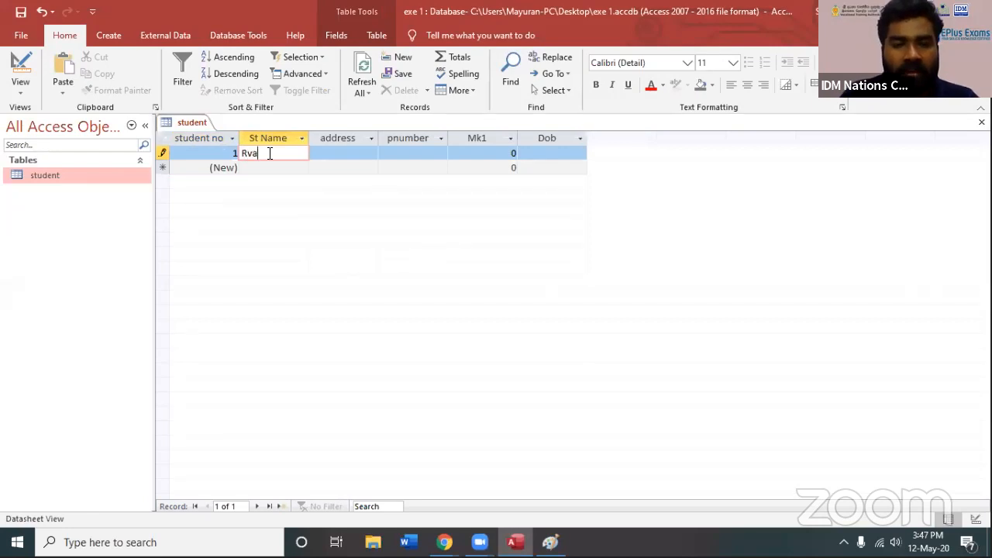
key(BackSpace)
key(BackSpace)
text(avi)
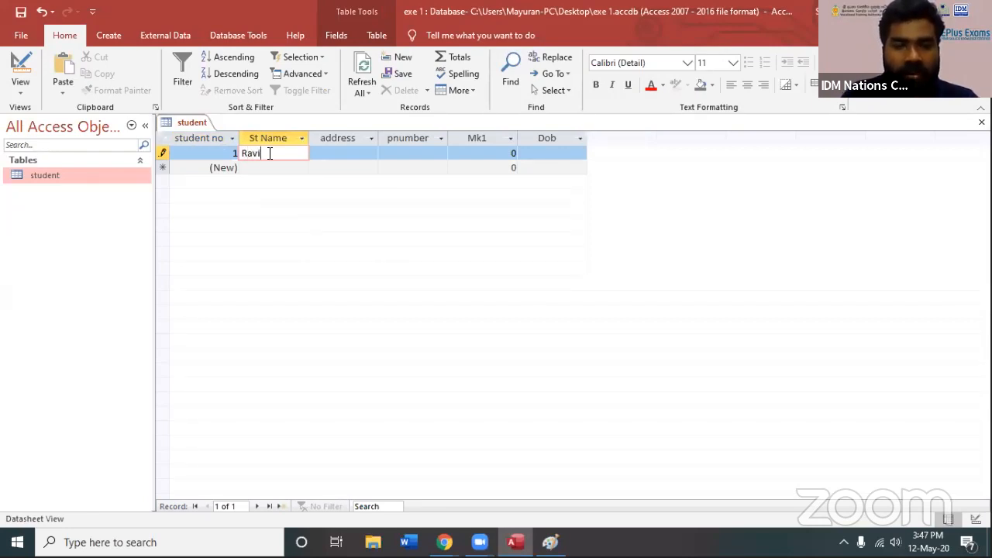
Fill in the student's address and phone number in the first record
key(Tab)
text(col)
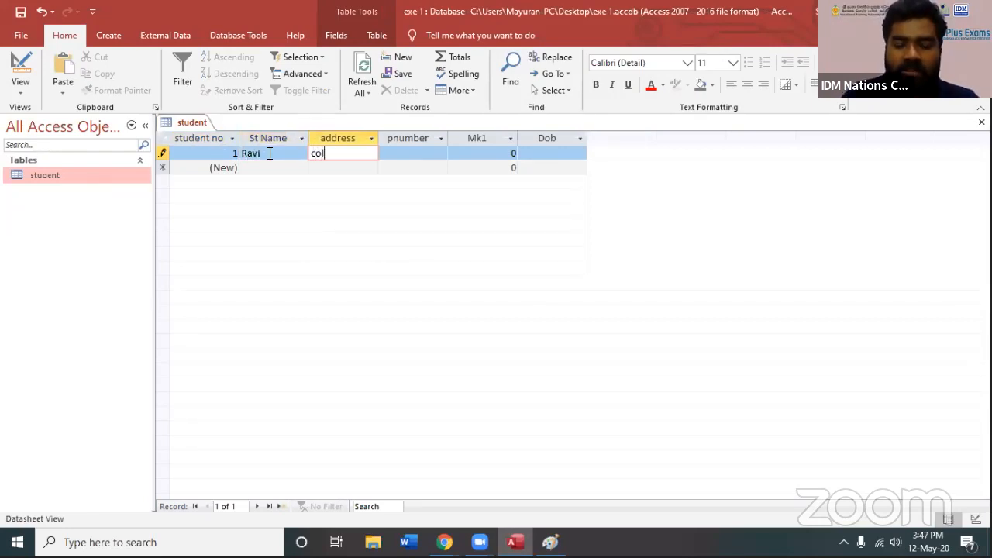
text(ombo )
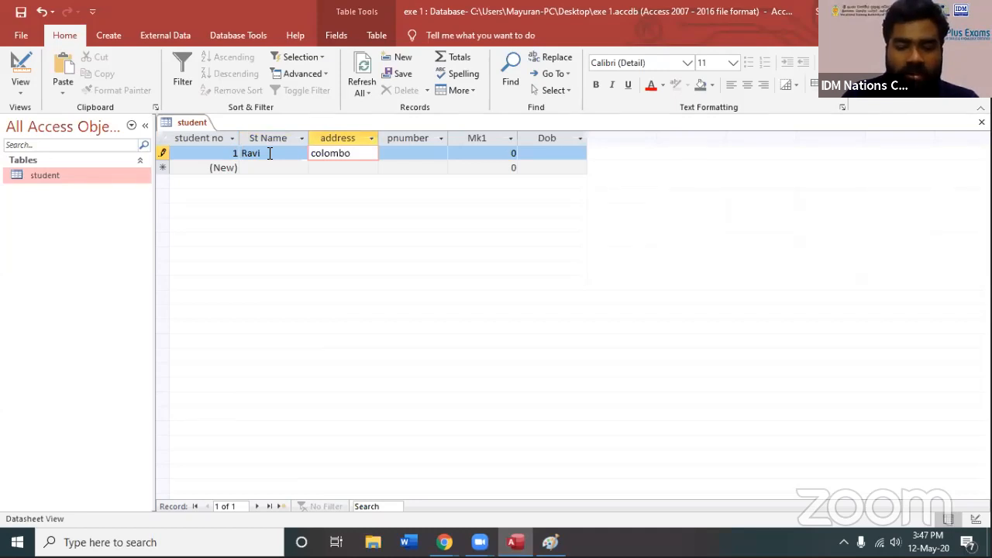
text(-06)
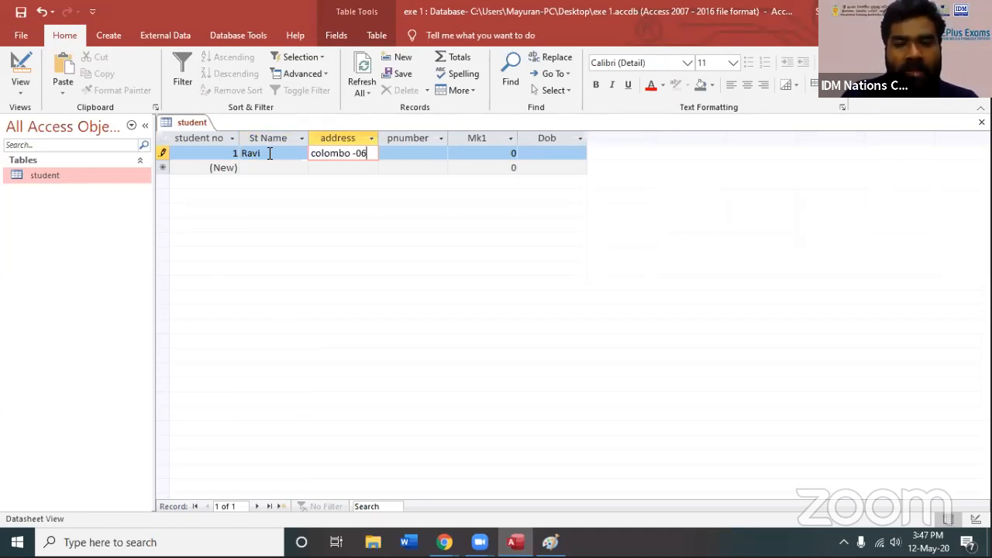
key(Tab)
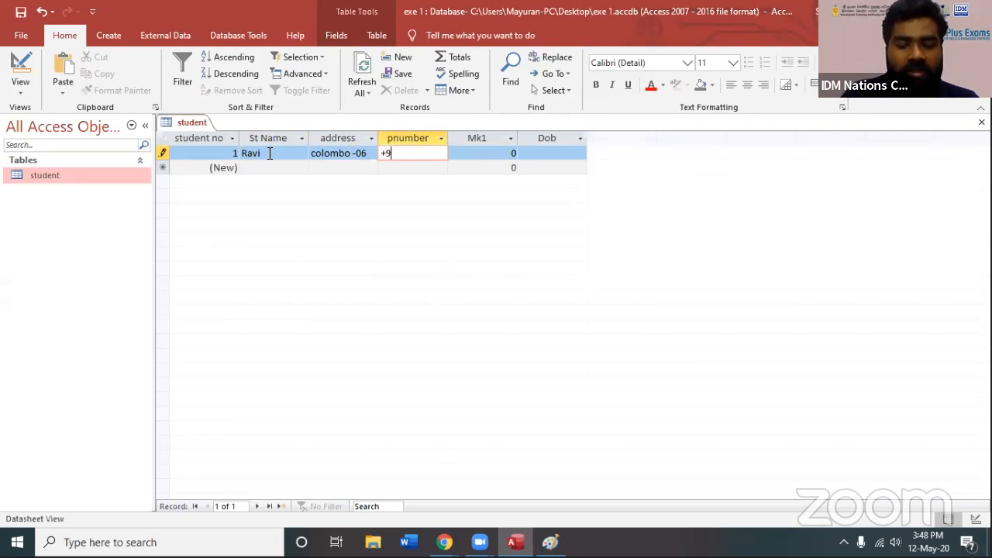
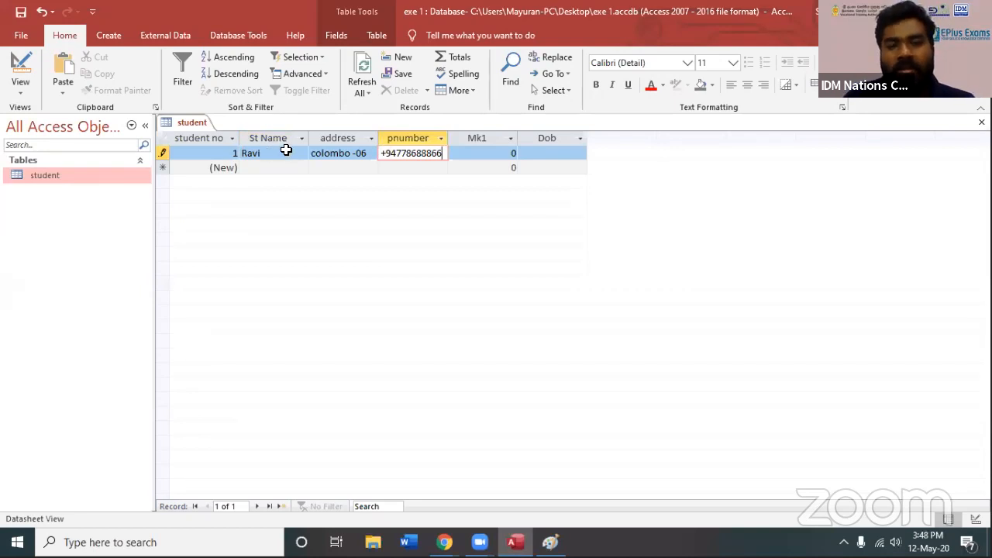
Try to enter the text "sdsd" in the first record's Mk1 number field
click(476, 149)
double_click(501, 152)
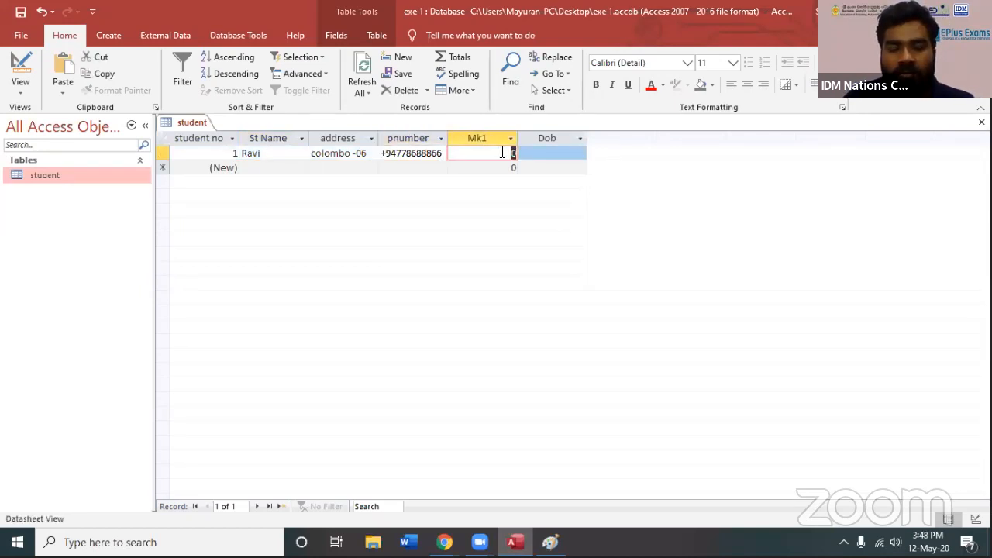
text(sdsd)
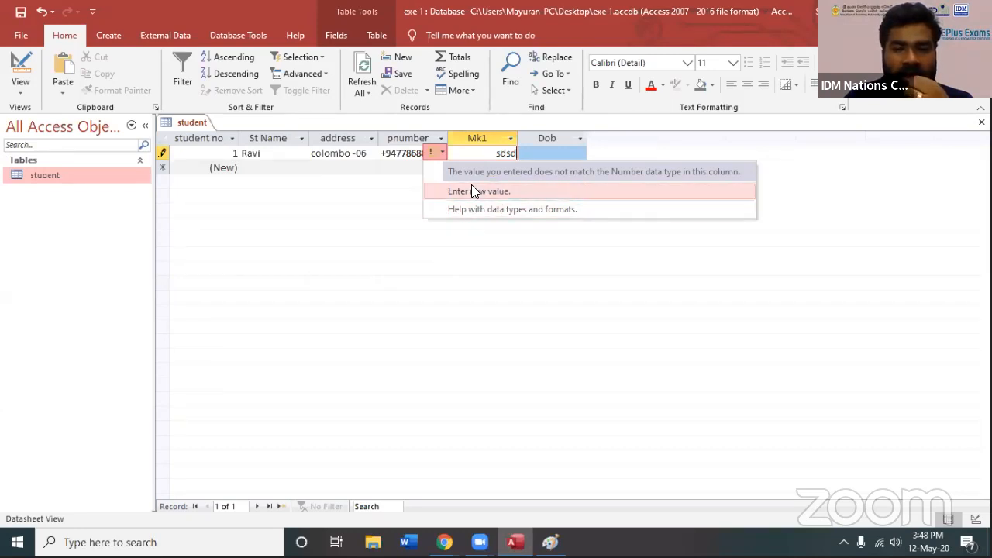
Set the first record's Mk1 value to 68
click(496, 153)
drag(495, 153, 569, 155)
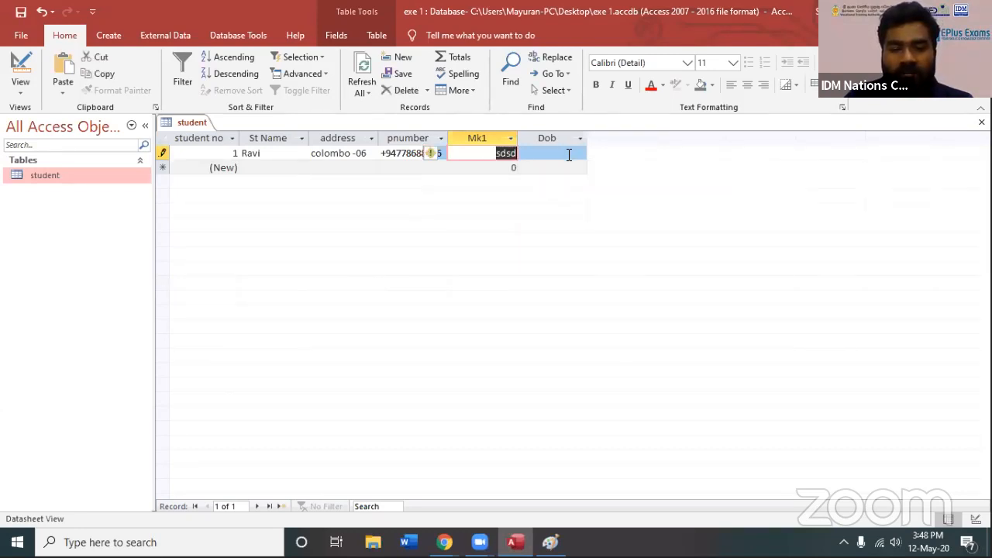
text(68)
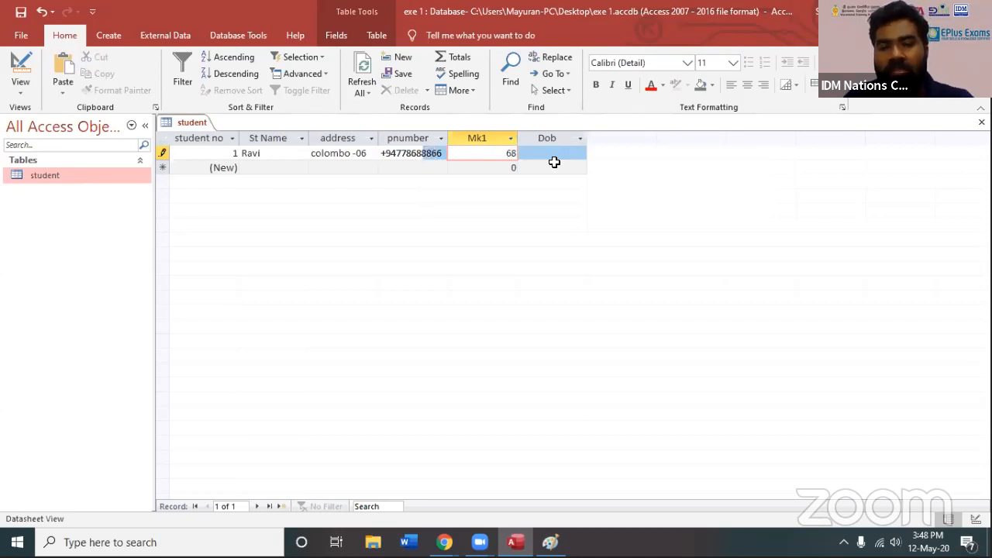
Choose the student's date of birth from the Dob calendar, and move to the St Name field of the new record
click(548, 155)
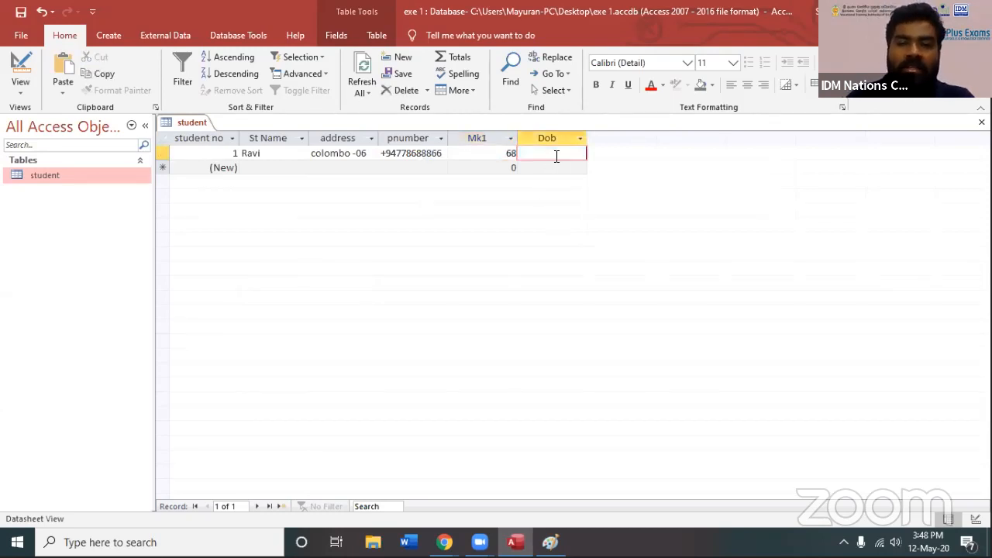
click(595, 154)
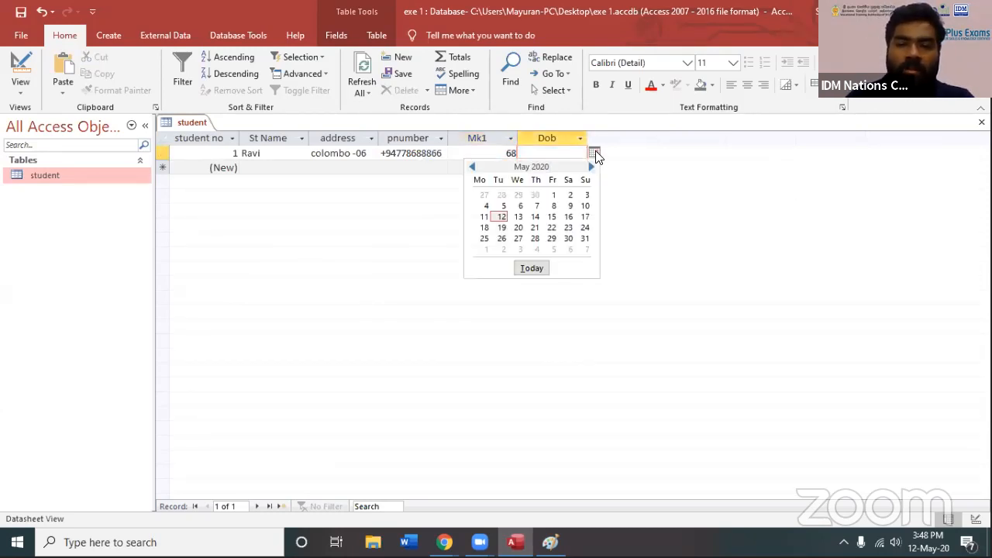
click(500, 218)
drag(537, 152, 603, 151)
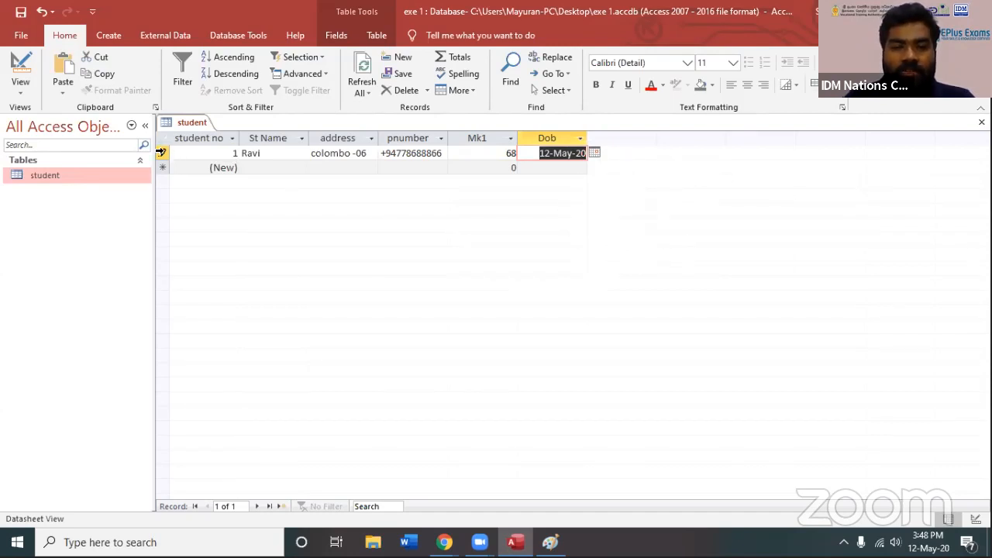
click(161, 152)
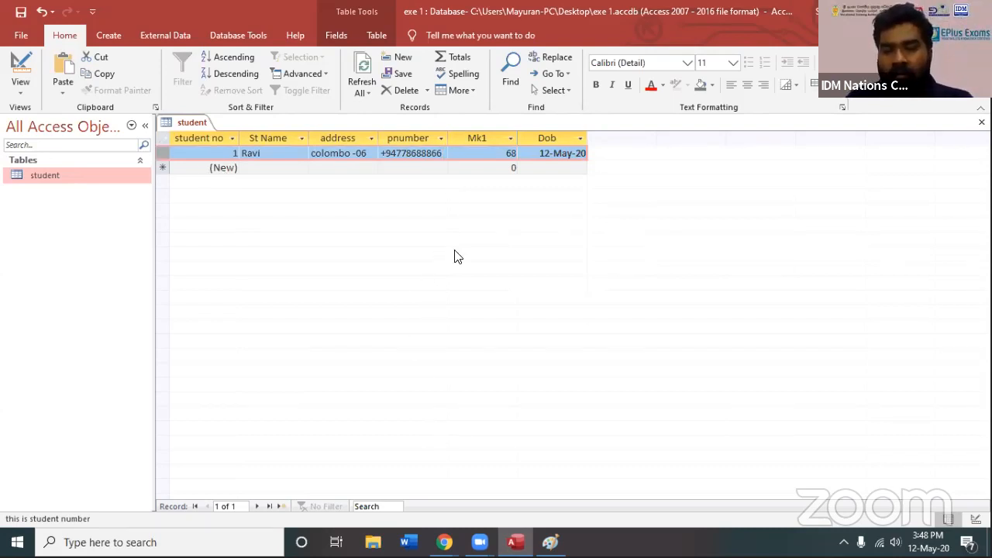
click(262, 168)
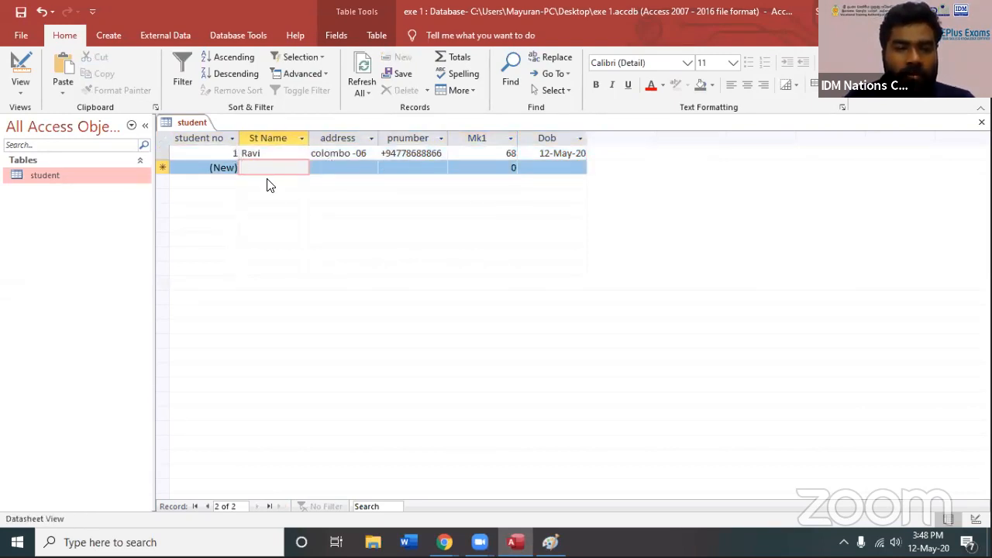
Enter the second student's name and address in the new record
text(raja)
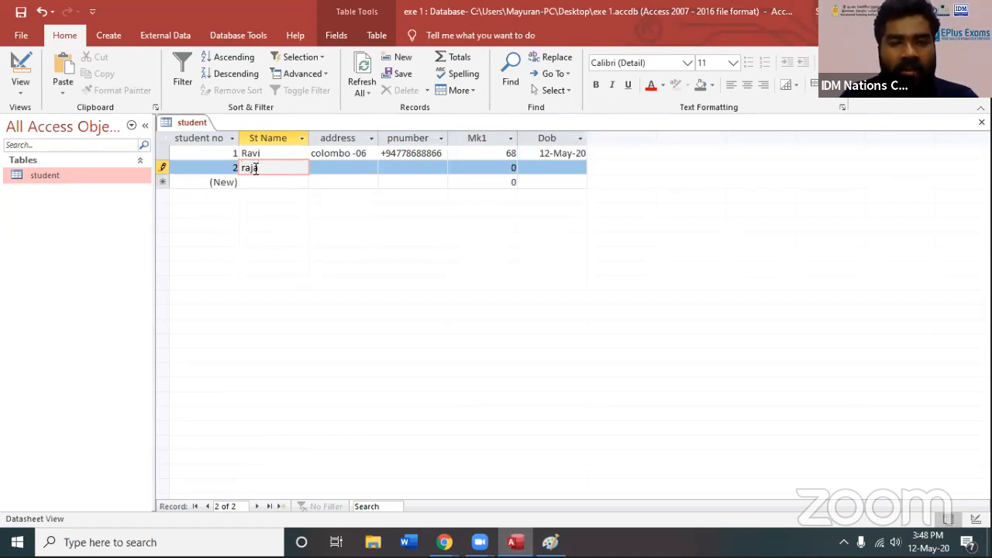
key(Tab)
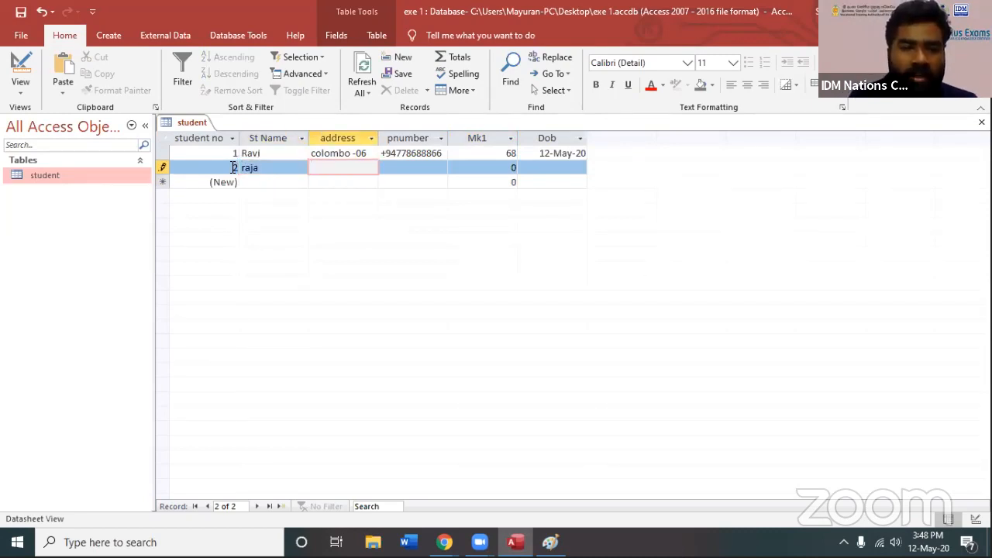
text(col)
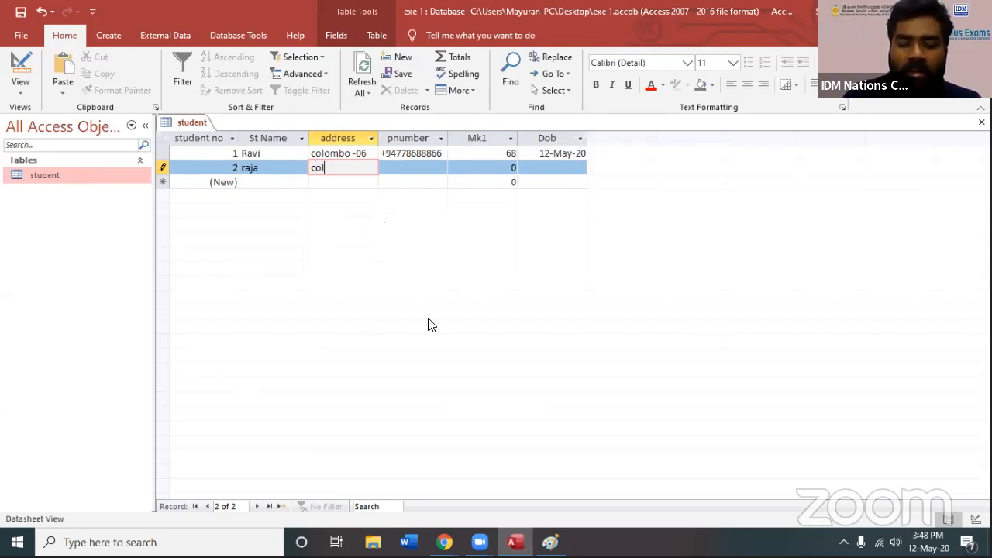
text(ombo 05)
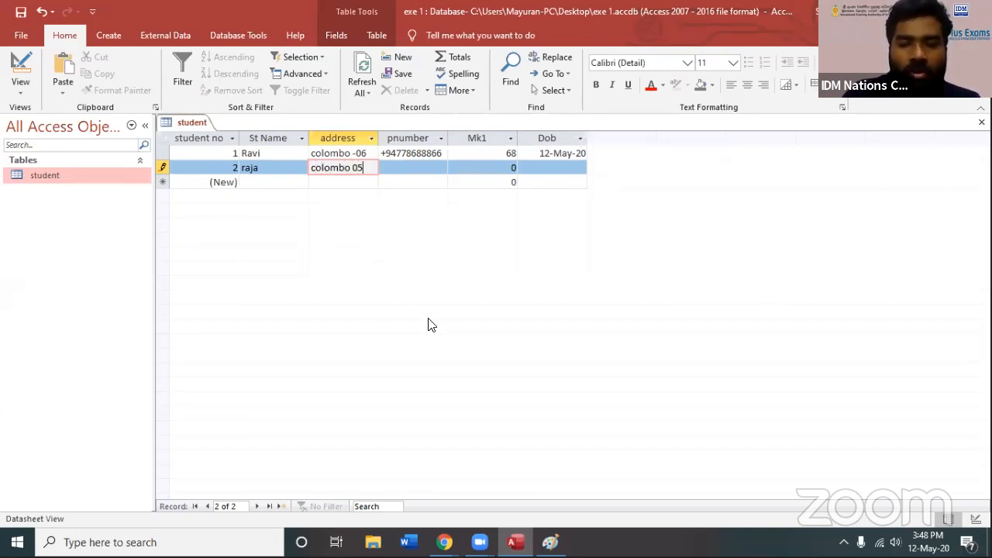
key(BackSpace)
text(4)
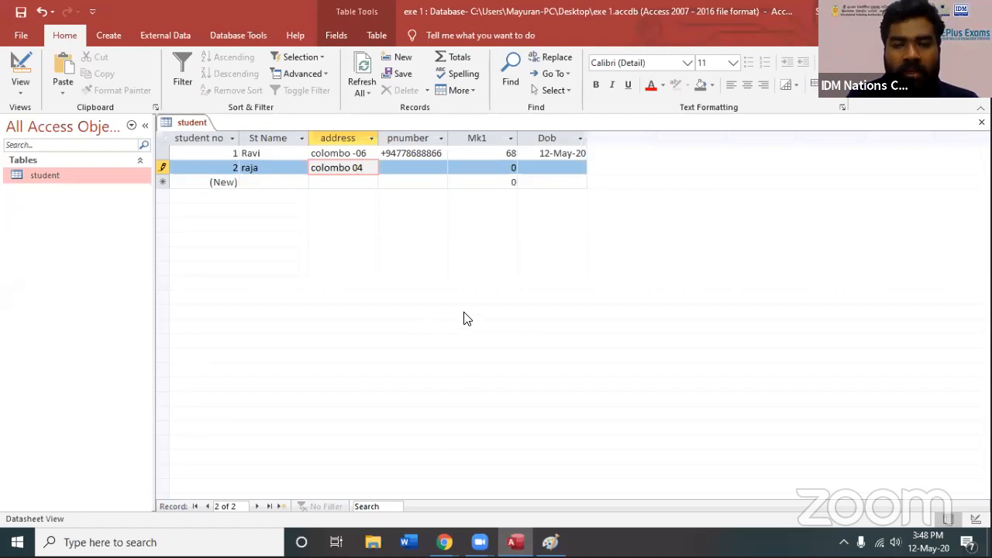
Fill in the second student's phone number and set the Mk1 value to 86
click(420, 163)
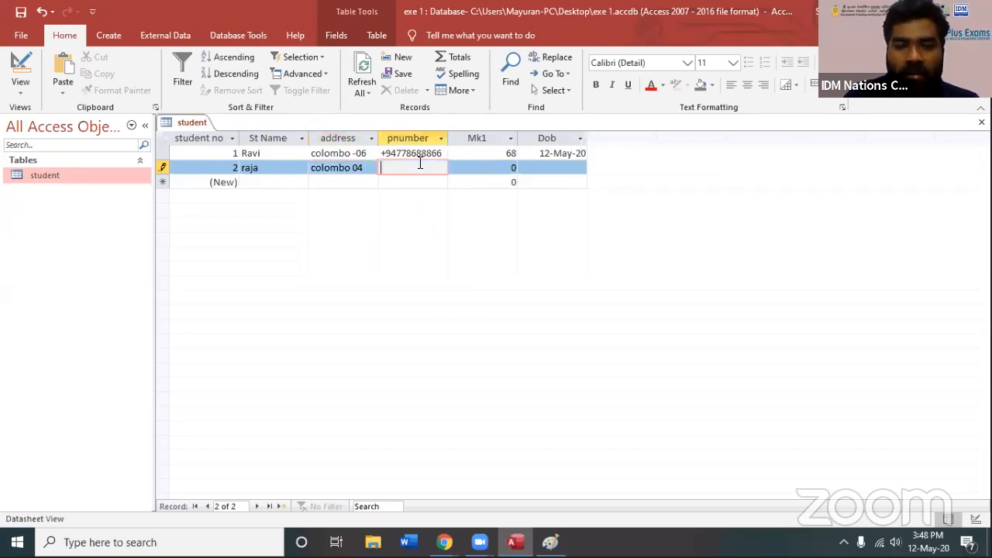
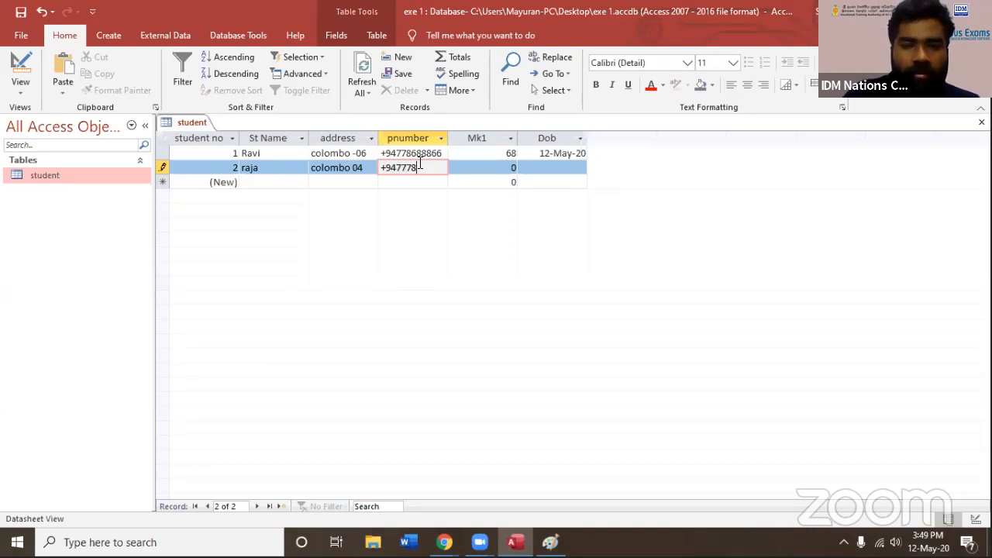
key(Tab)
text(86)
key(Tab)
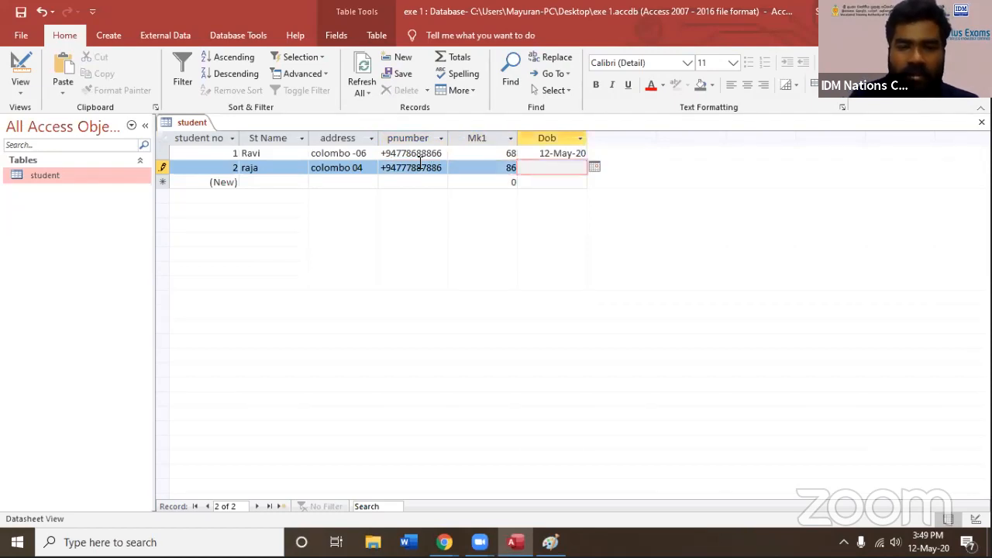
Pick the second student's date of birth from the Dob calendar, correct its year, and leave the record to store it
click(594, 167)
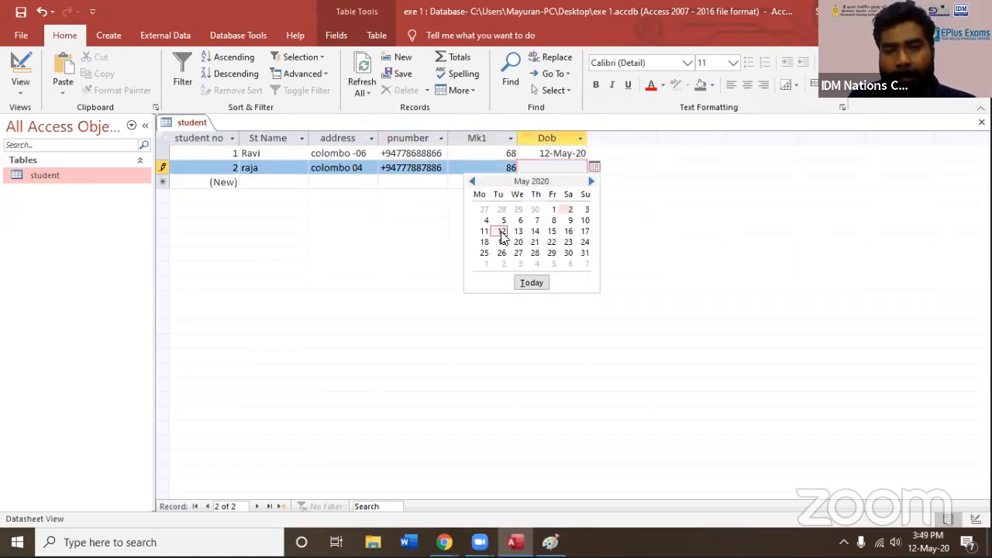
click(502, 233)
click(595, 168)
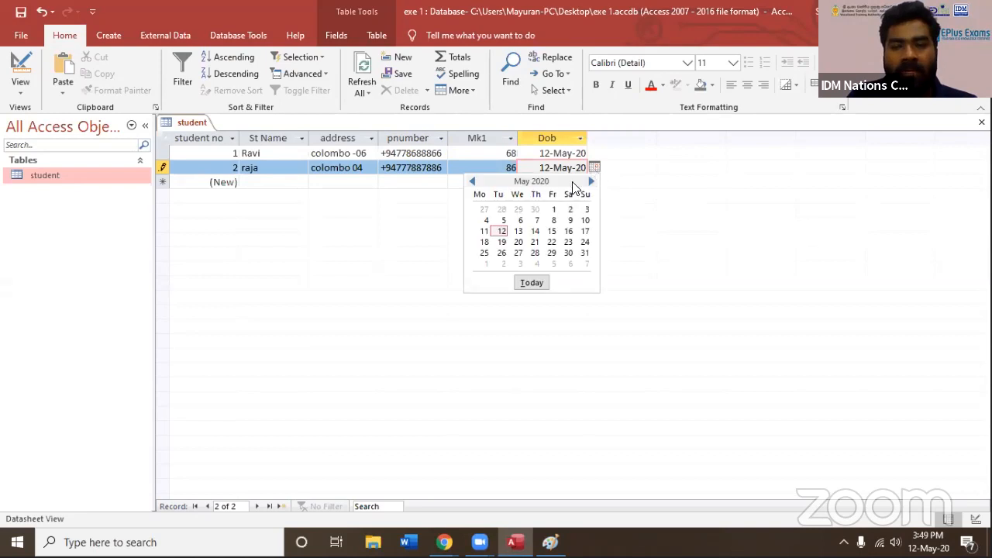
click(563, 166)
key(shift+End)
text(19)
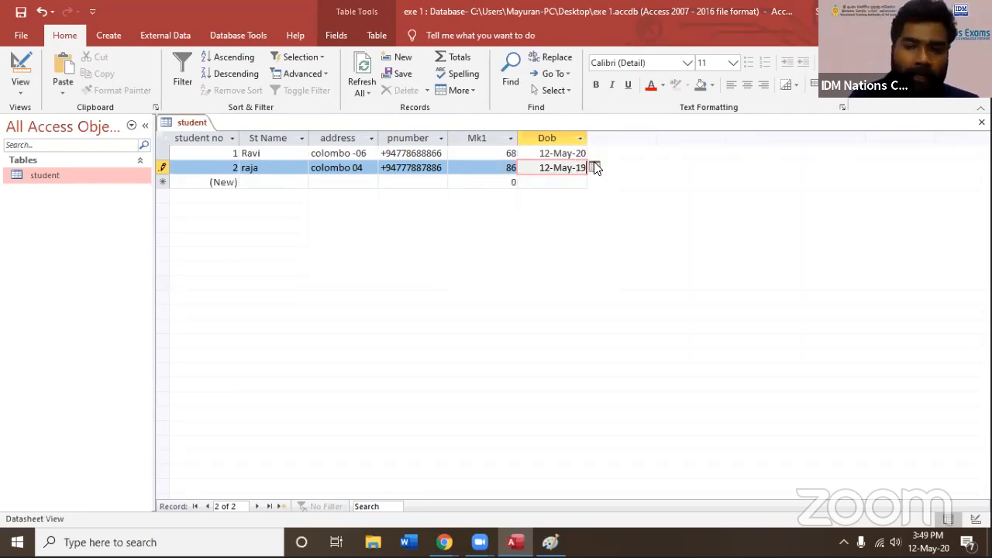
drag(588, 167, 583, 167)
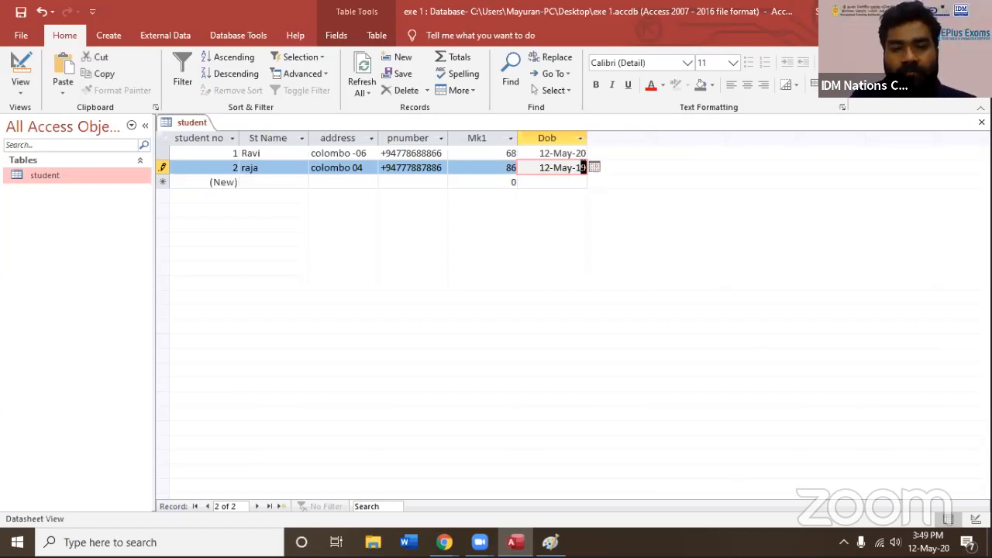
text(9)
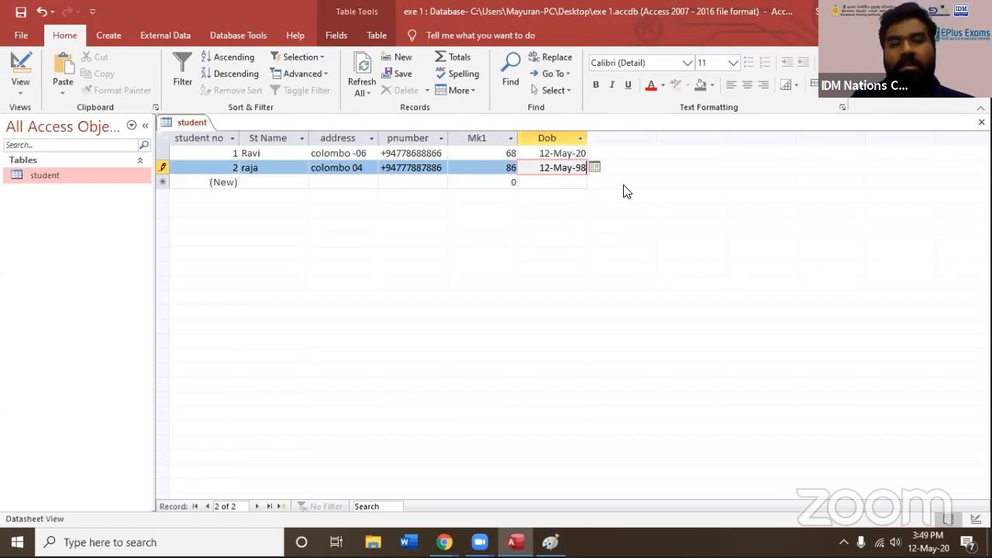
click(569, 152)
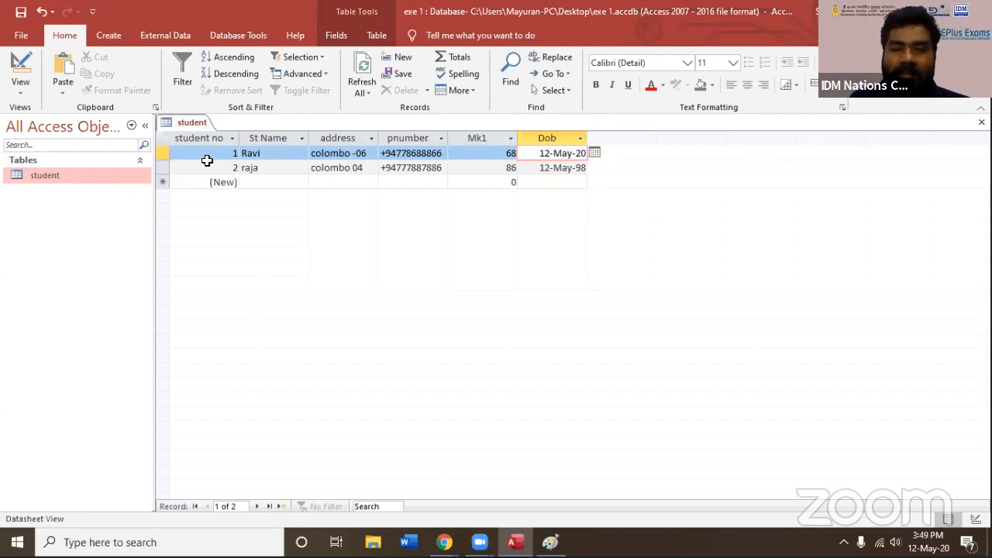
Close the student table and create a new table in Design view
click(981, 121)
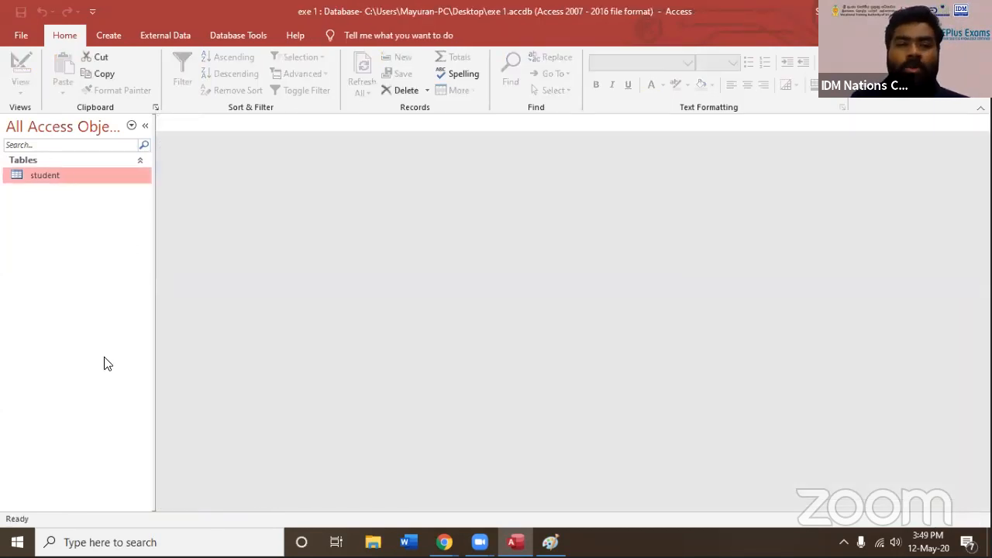
click(110, 43)
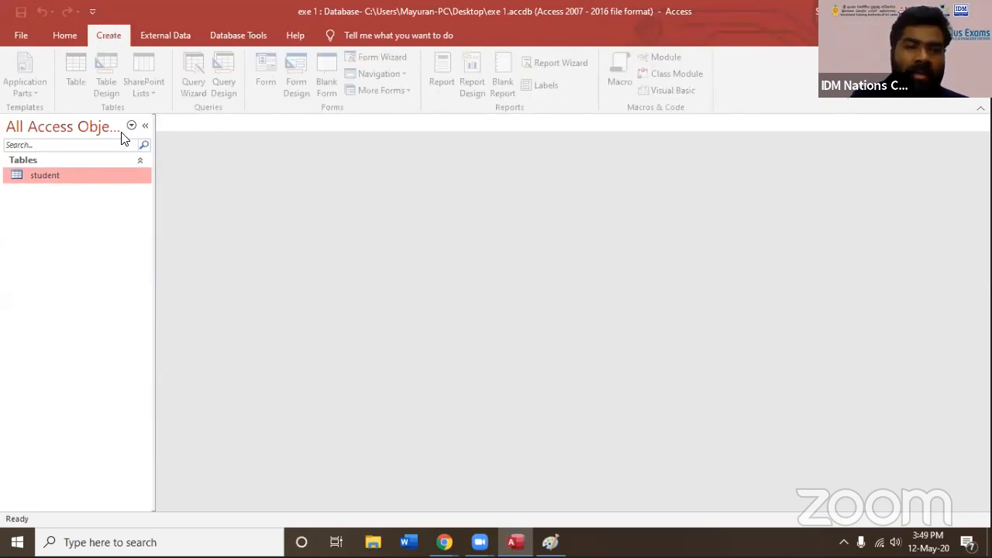
click(114, 86)
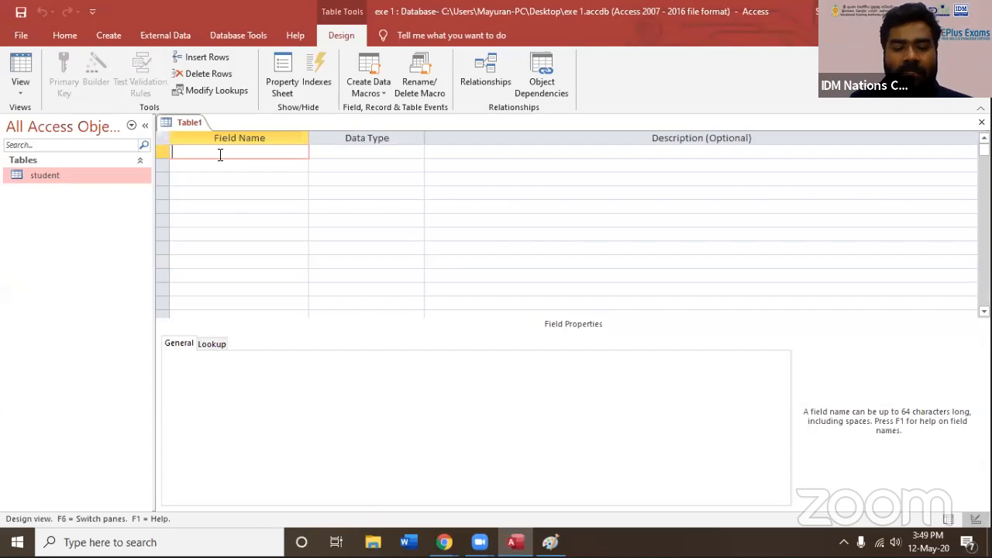
Add a first field named "staff name" with the Short Text data type
text(st)
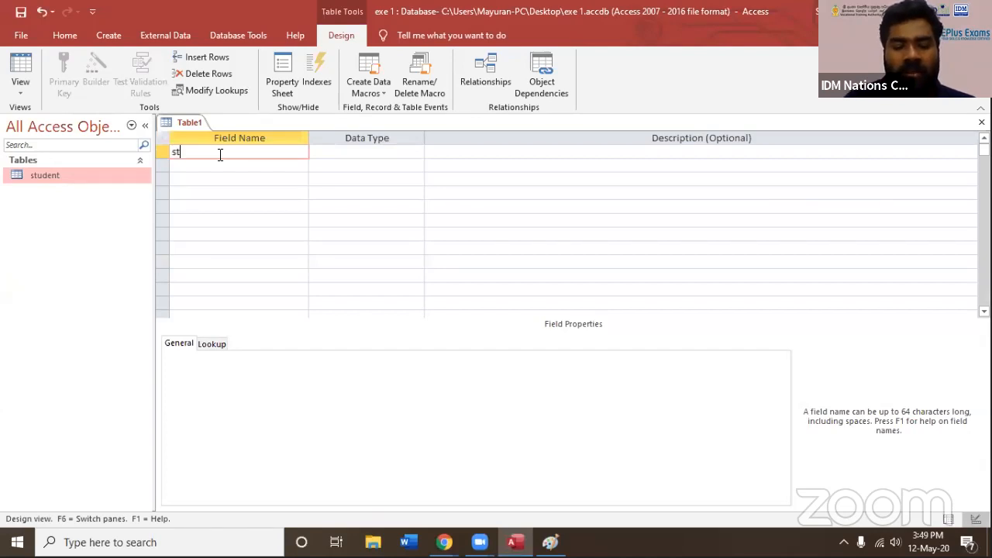
text(staff name)
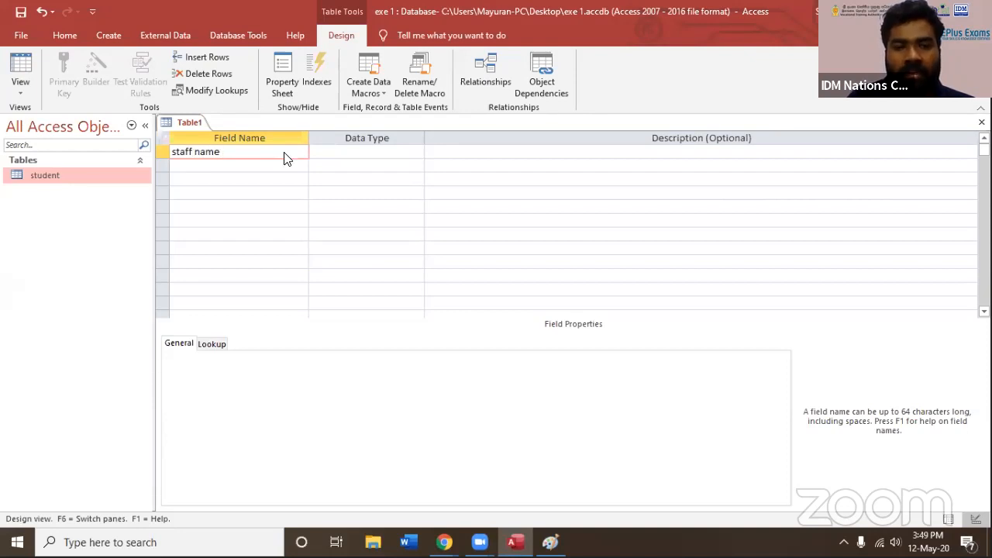
click(348, 152)
click(416, 152)
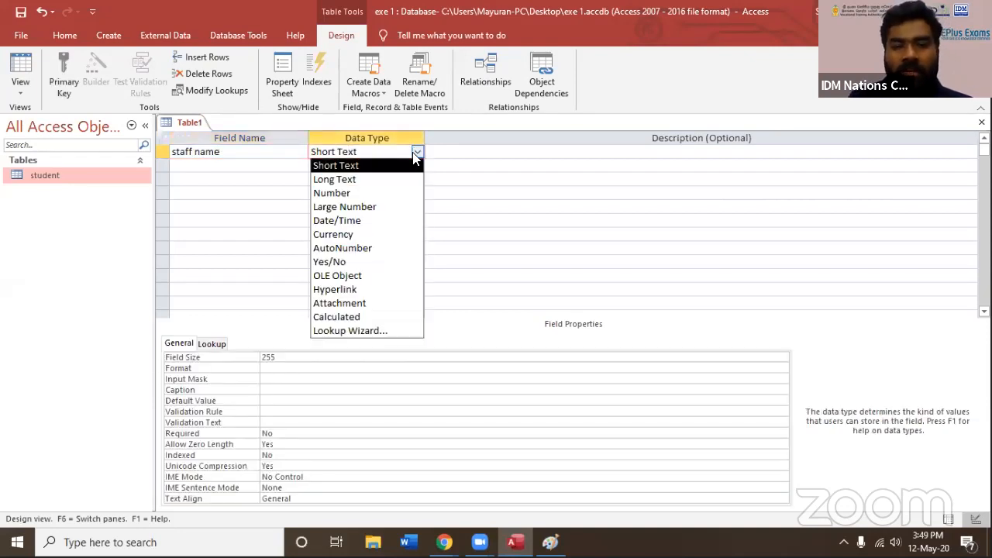
Add a second field named "staff address" with the Long Text data type
click(228, 168)
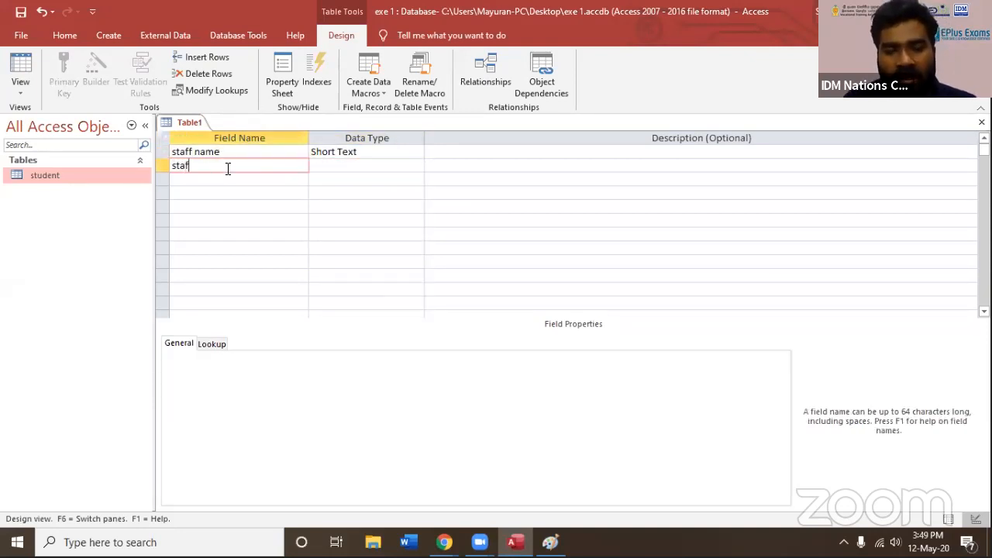
text(staff affress)
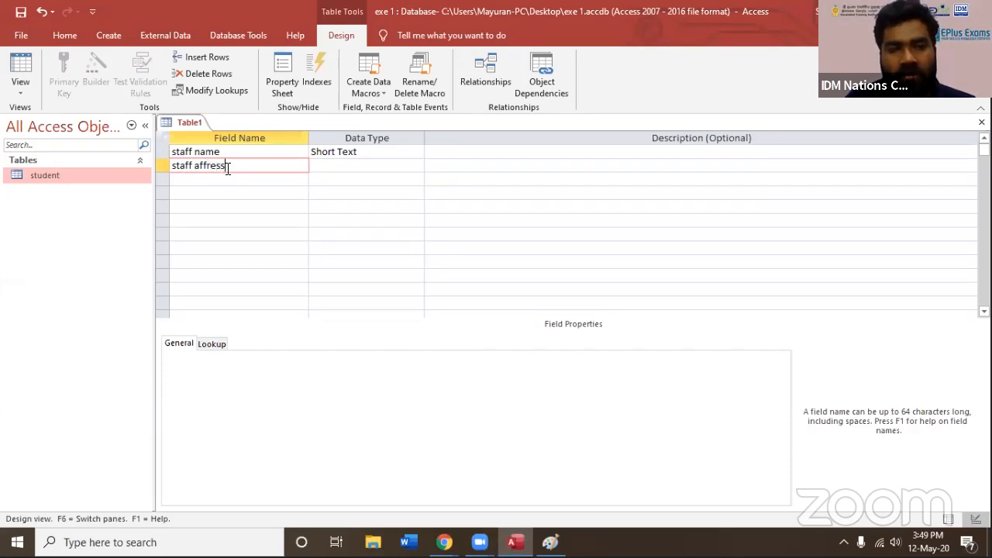
double_click(213, 168)
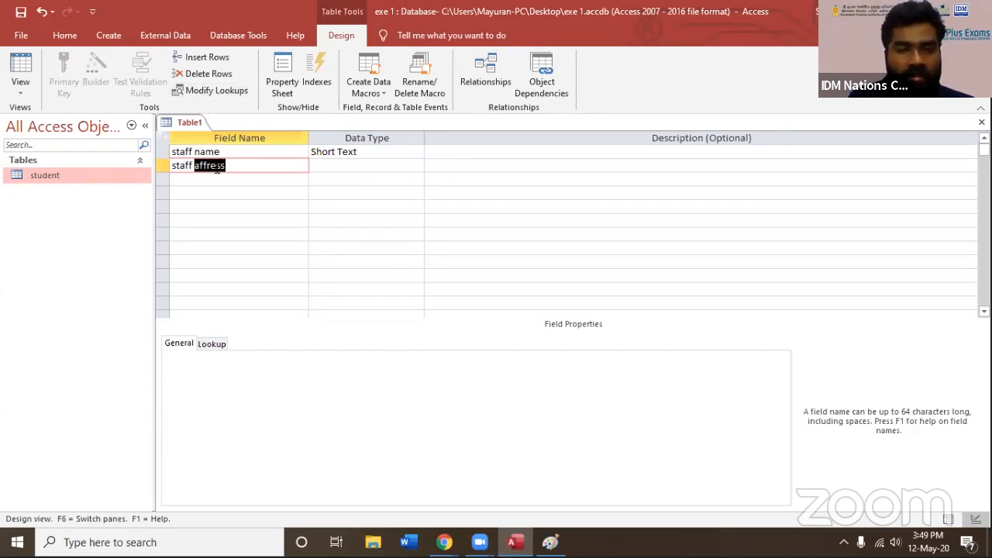
text(addr)
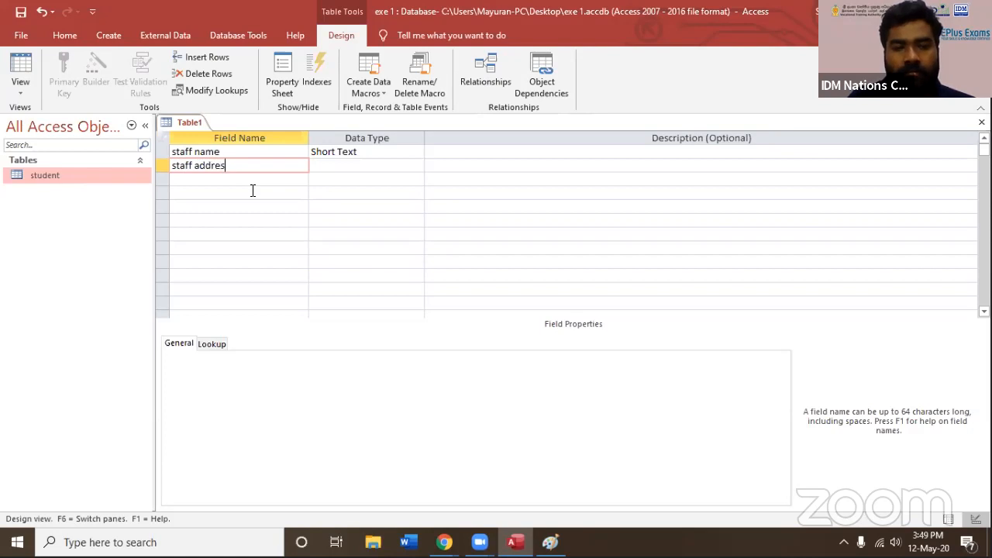
click(332, 165)
click(417, 166)
click(377, 194)
Add a third field named "salary" with the AutoNumber data type
click(243, 180)
text(salary)
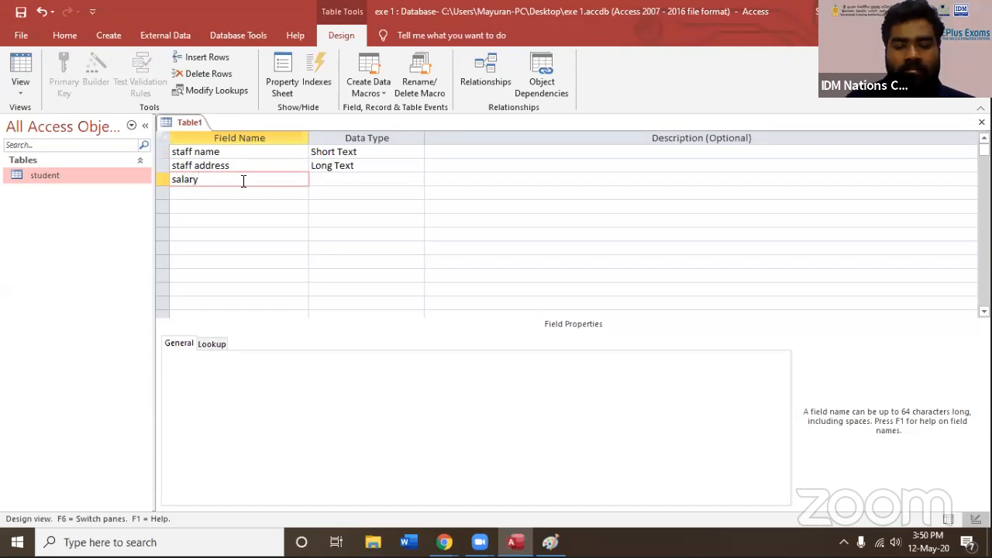
click(392, 179)
click(417, 180)
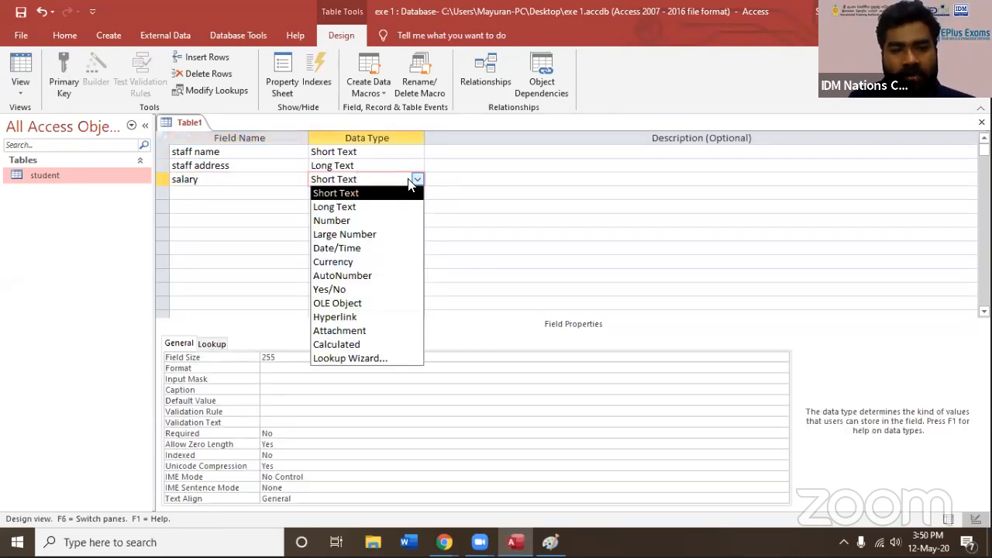
click(334, 275)
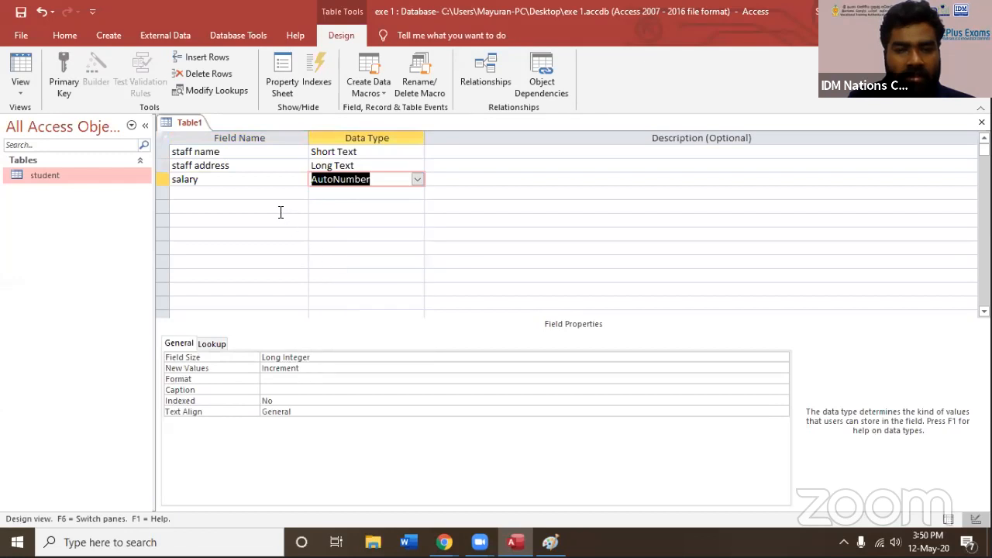
Add a fourth field named "join date" with the Date/Time data type
click(259, 197)
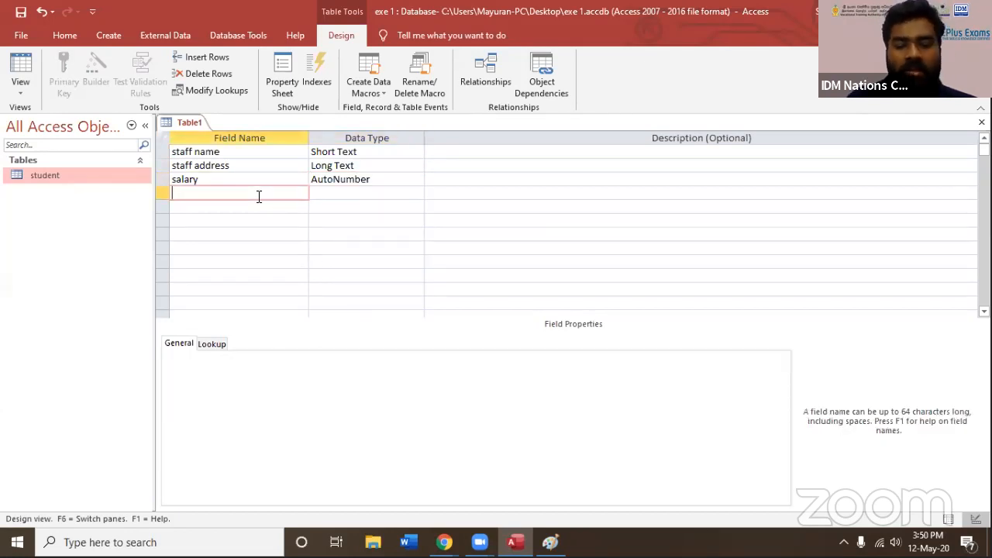
text(tim)
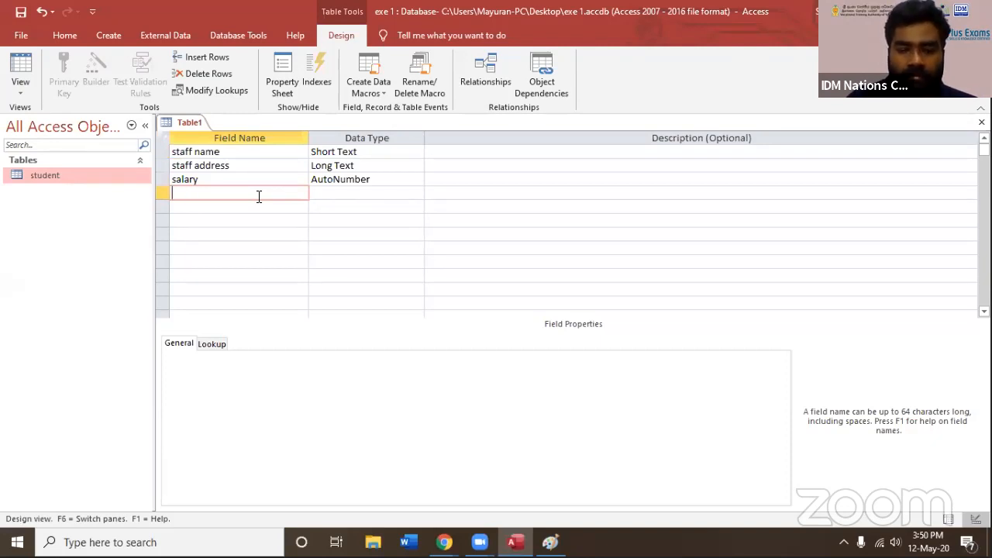
text( date)
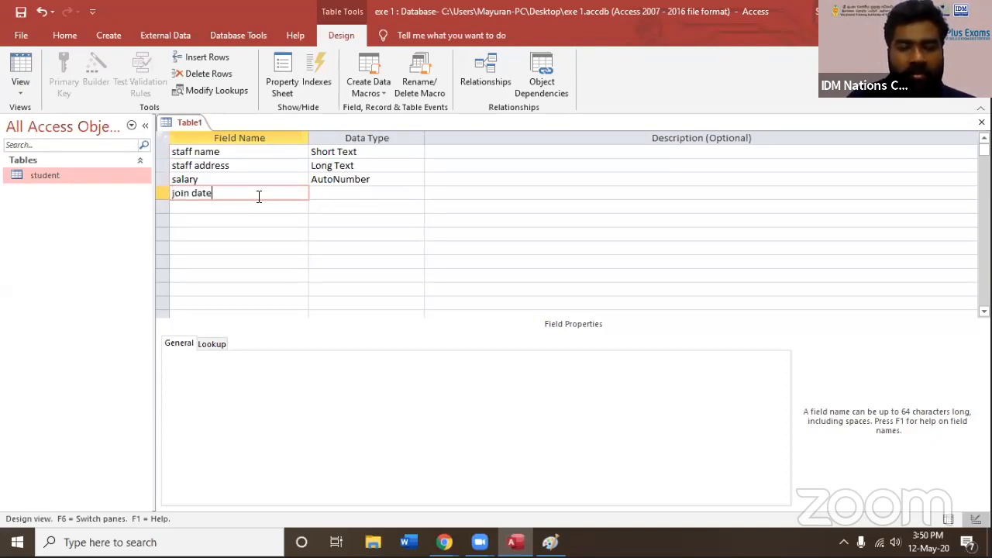
click(338, 193)
click(417, 194)
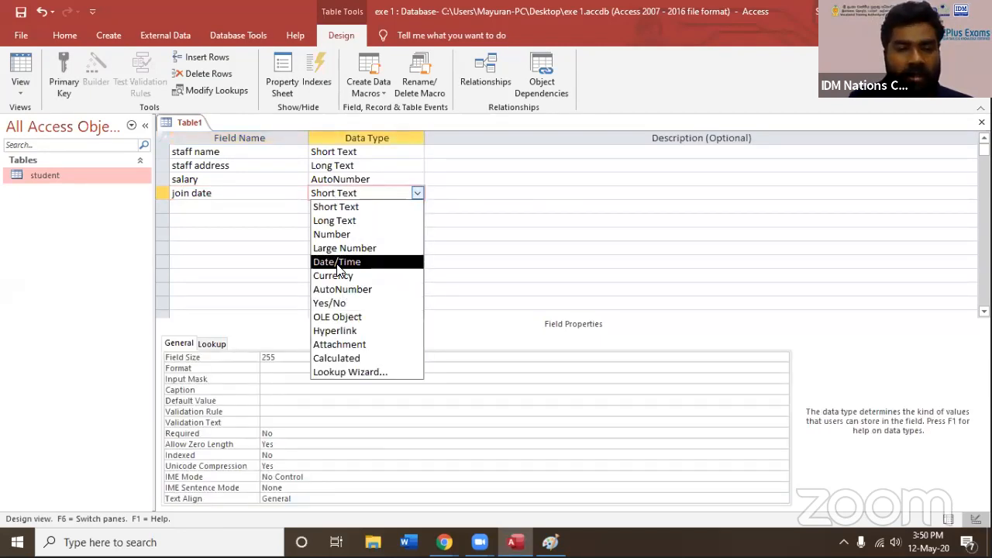
click(338, 262)
click(279, 234)
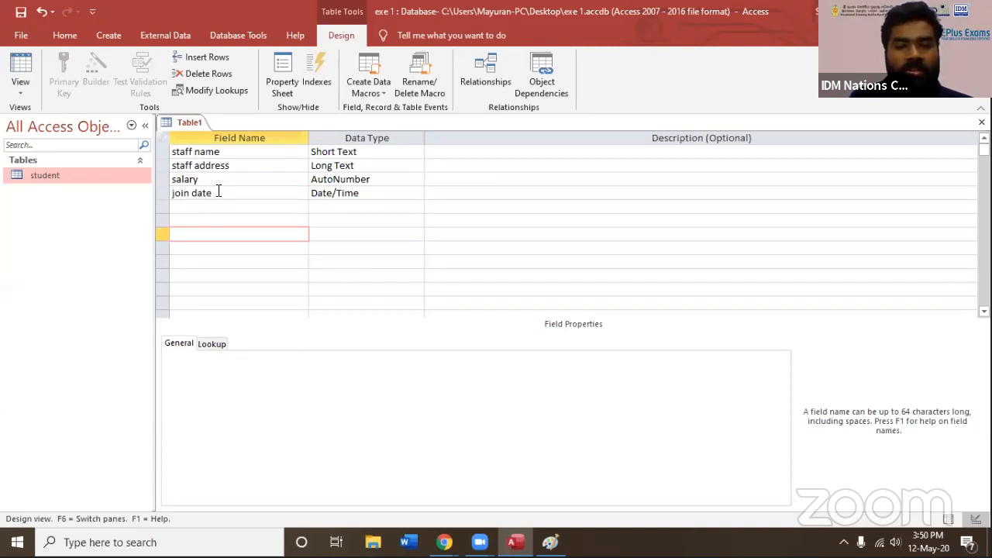
Save the table as "staff" without creating a primary key, and close it
key(ctrl+s)
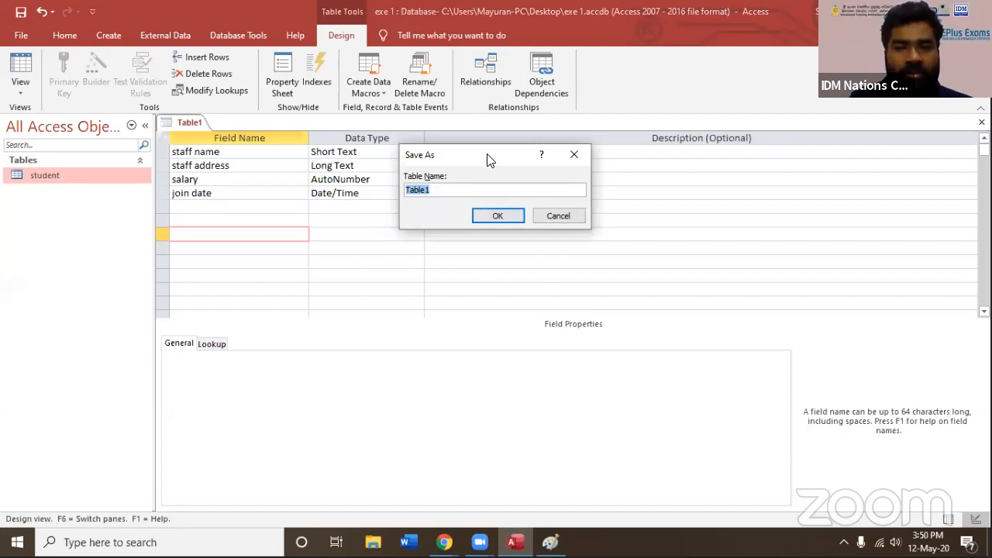
drag(488, 159, 398, 192)
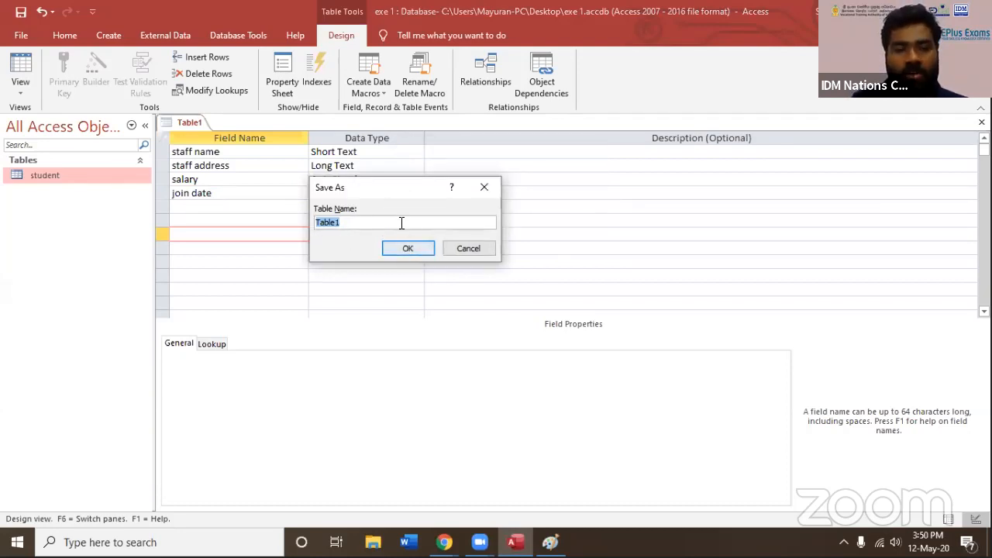
text(staff)
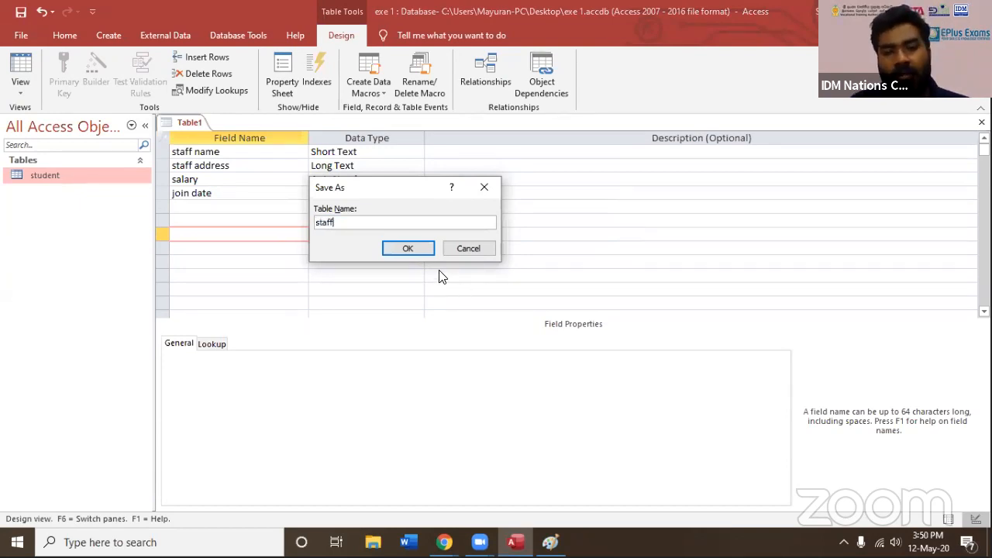
key(Return)
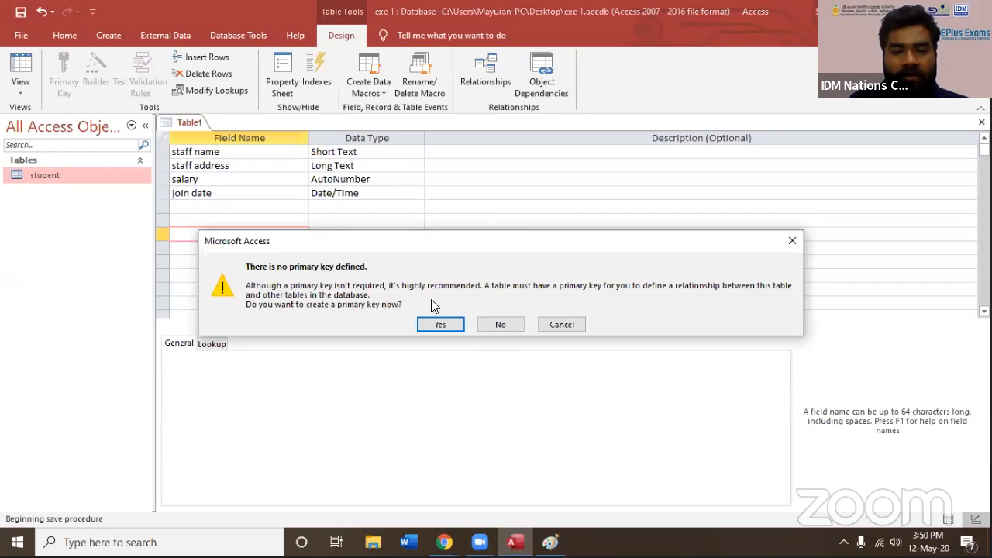
click(500, 325)
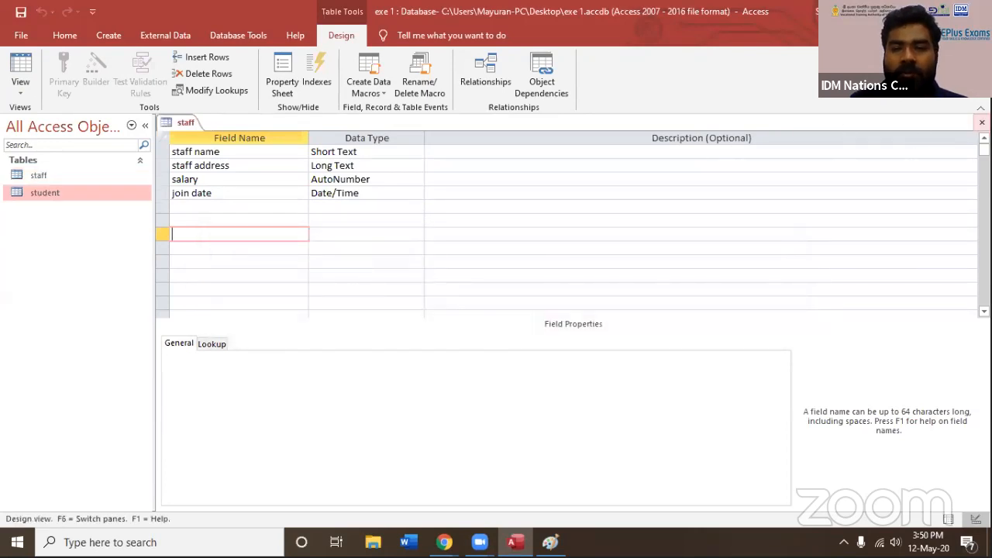
click(982, 122)
Open the staff table for data entry and fill in the first staff member's name and address
click(51, 179)
click(43, 193)
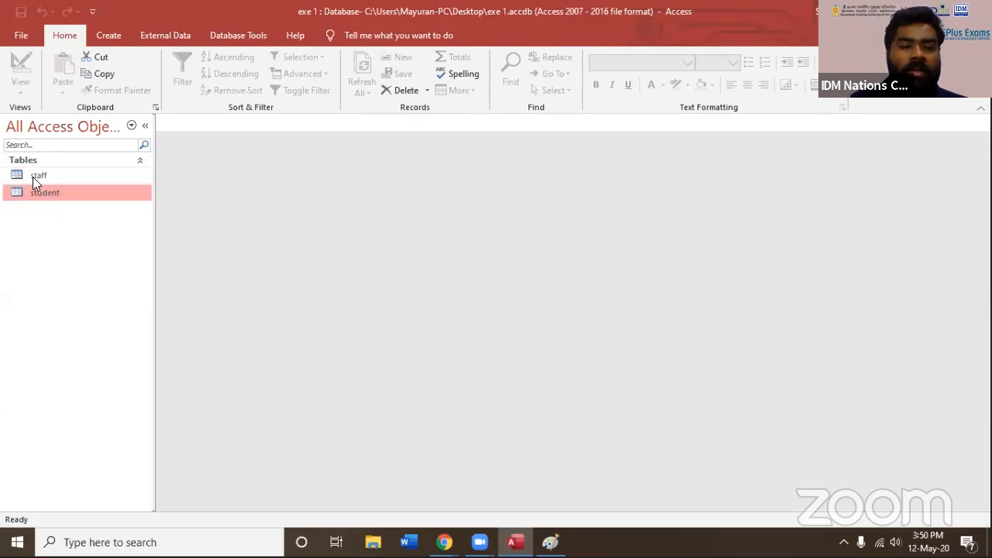
click(37, 179)
double_click(48, 175)
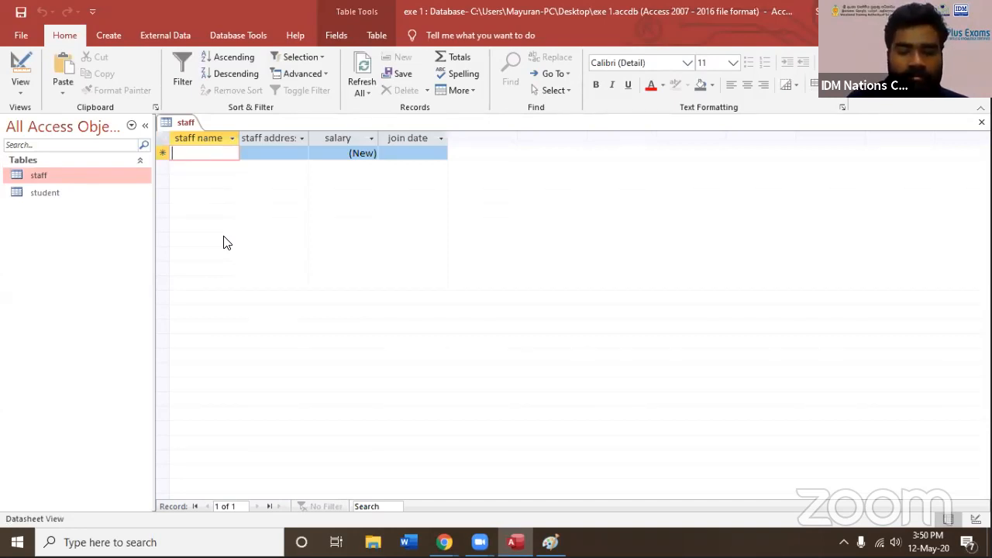
text(dilan)
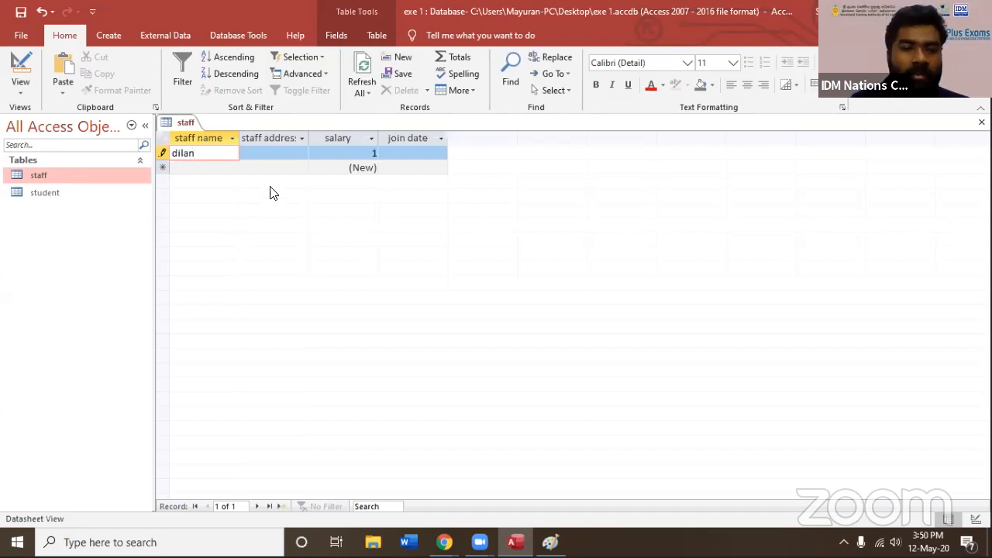
click(273, 153)
text(kotahena)
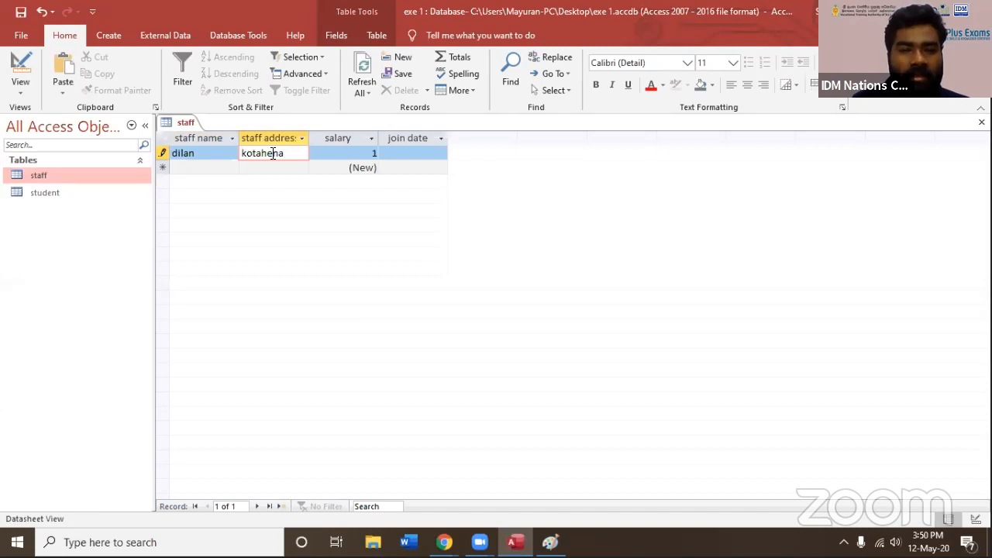
Try to erase the automatically numbered salary value in the first staff record
click(367, 154)
drag(368, 155, 407, 156)
key(BackSpace)
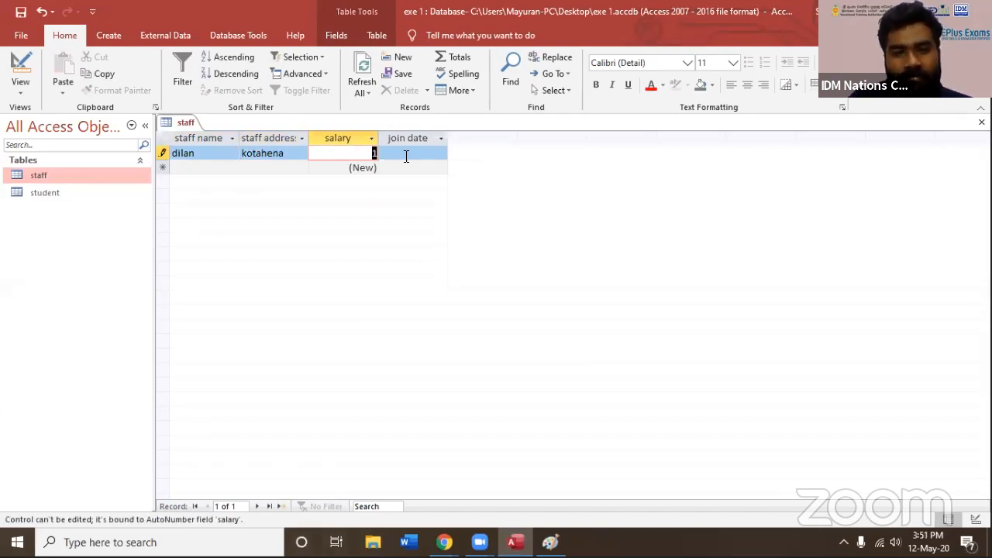
click(356, 153)
key(BackSpace)
drag(357, 152, 396, 150)
key(BackSpace)
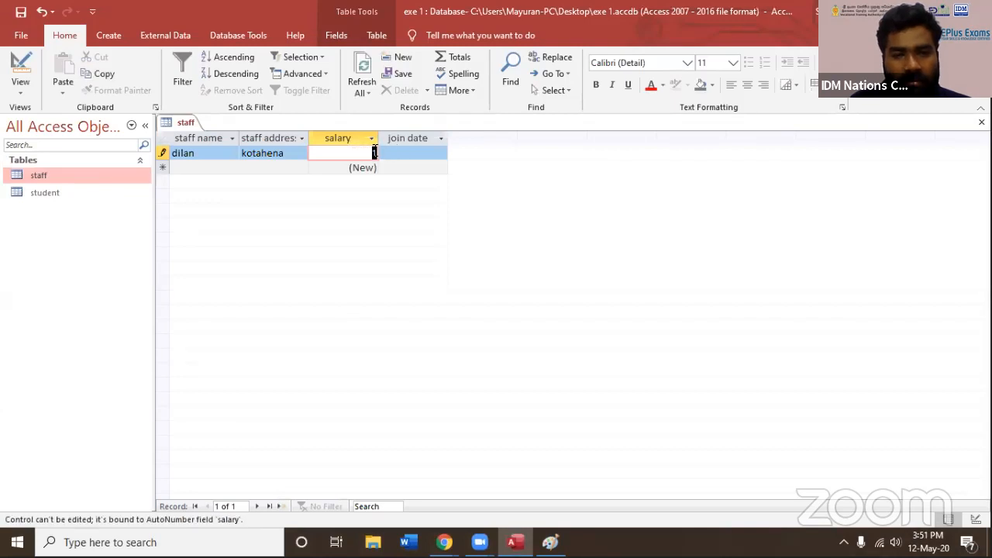
Set the first staff record's join date to 12-May-20 using the date picker
click(401, 153)
click(455, 153)
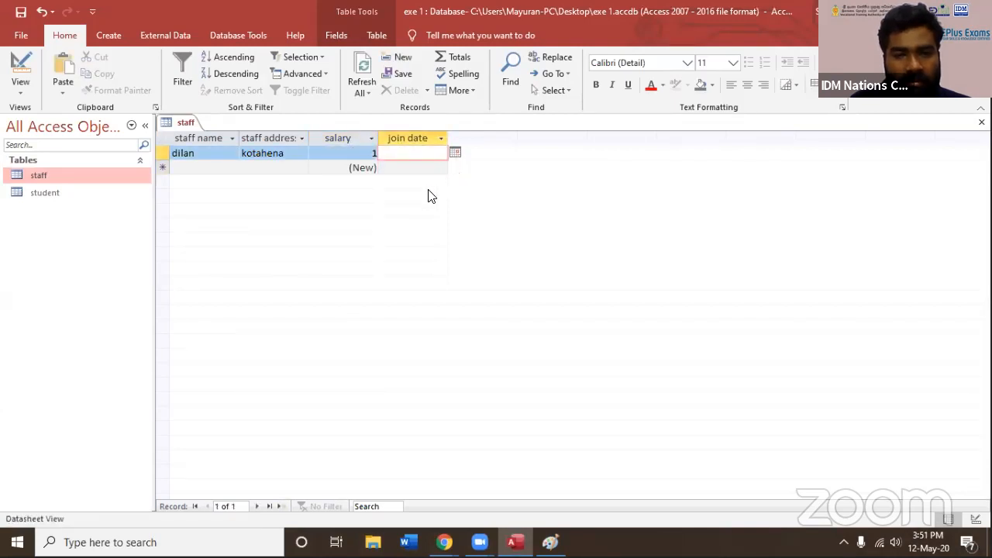
click(361, 212)
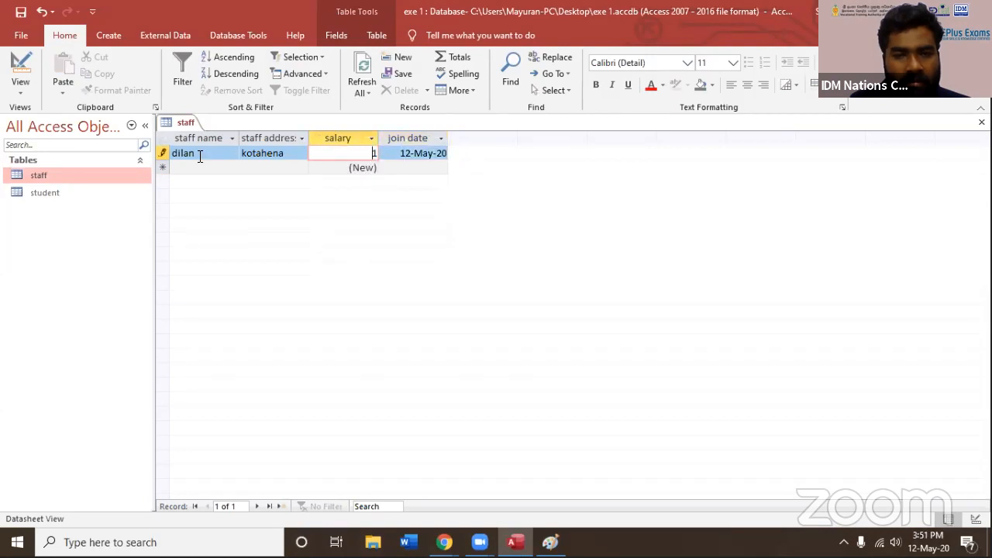
Change the salary field's data type to Currency in the staff table's design, and close the table with the change saved
right_click(86, 173)
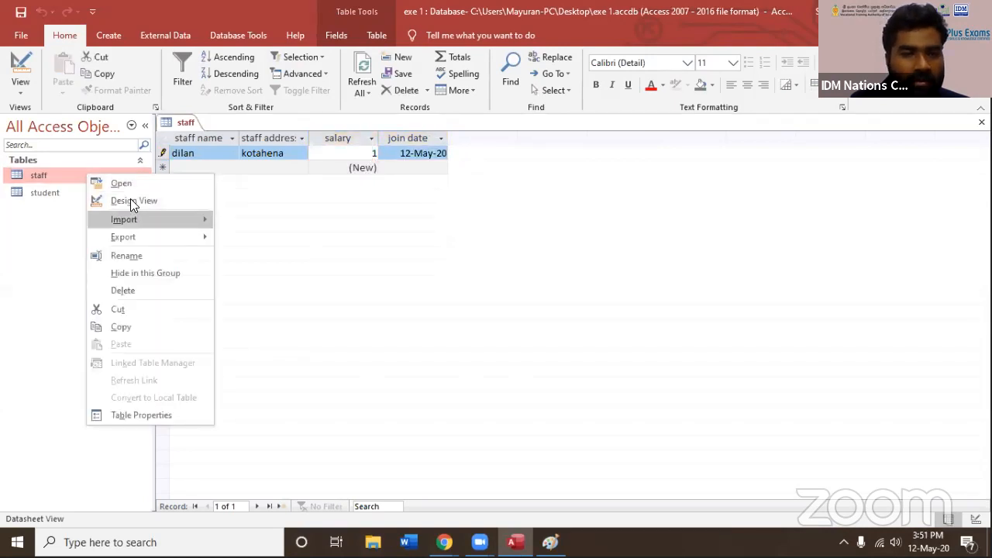
click(130, 201)
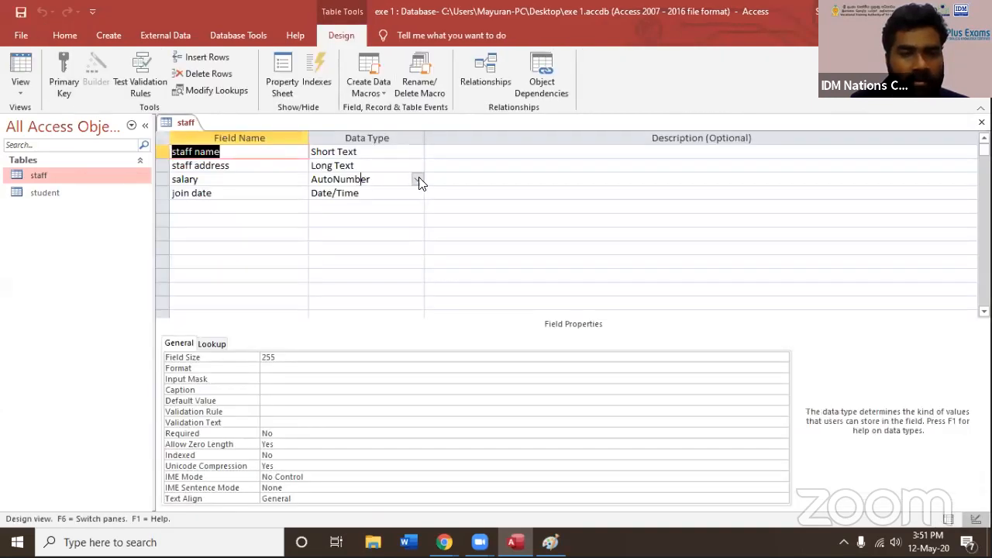
click(412, 179)
click(417, 179)
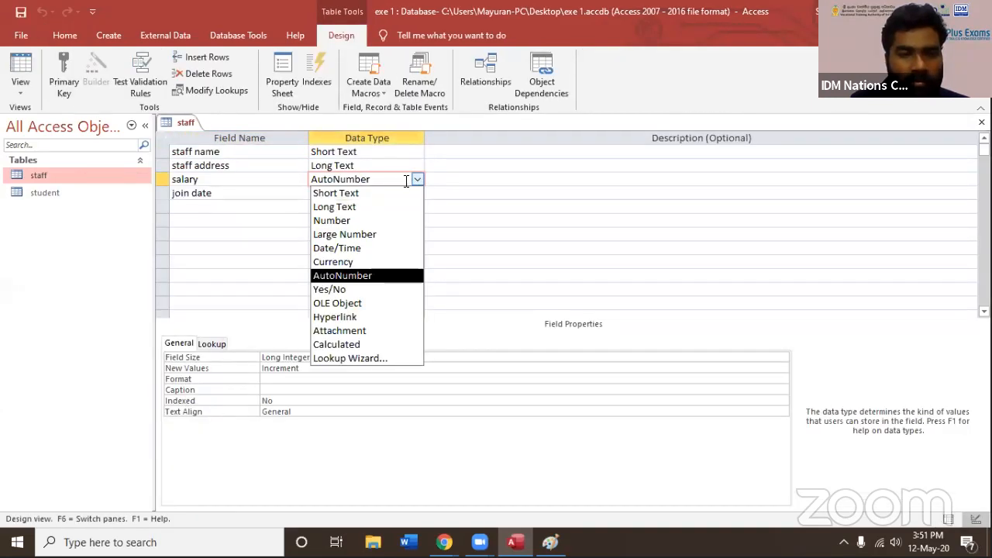
click(352, 262)
click(982, 122)
Reopen the staff table's records and set the first staff member's salary to 40000
double_click(81, 176)
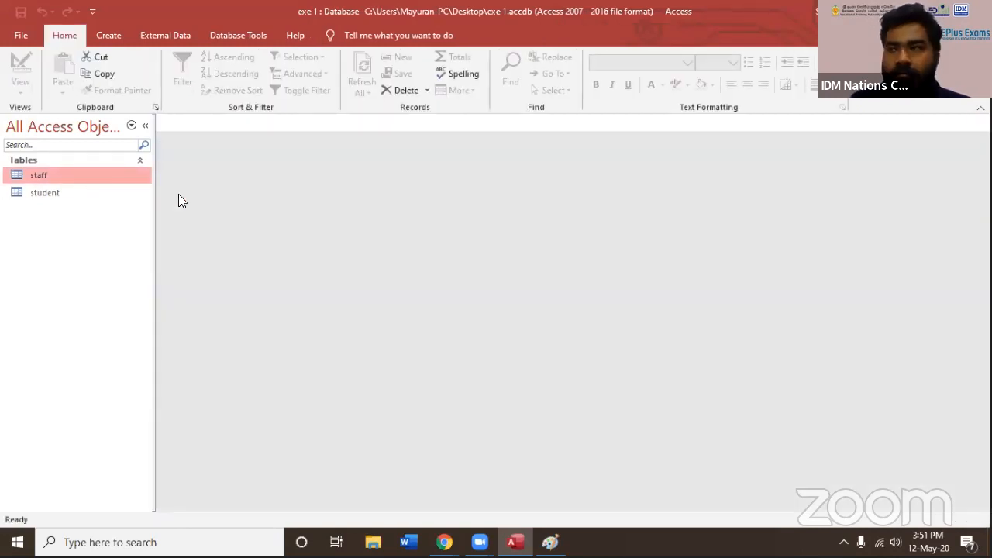
click(379, 154)
double_click(379, 154)
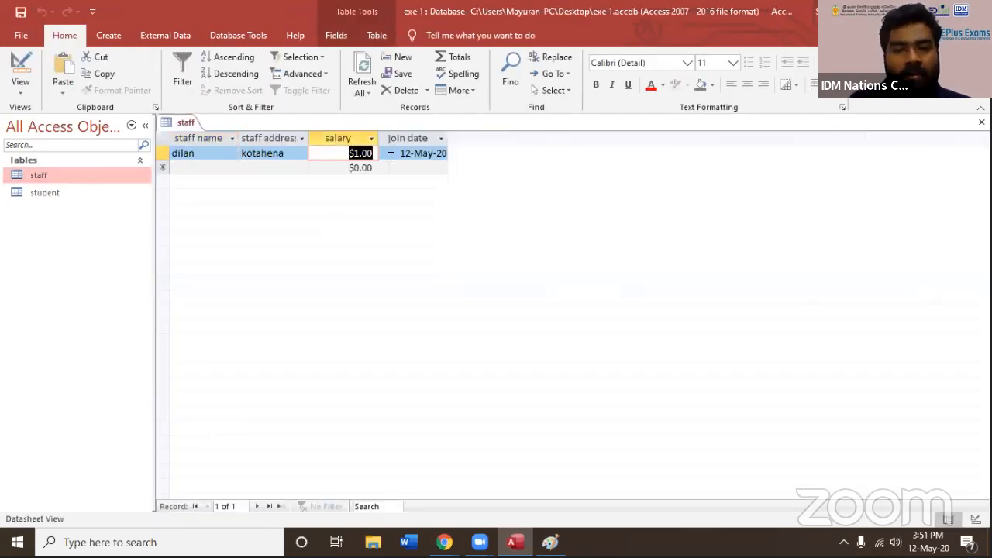
text(40,00)
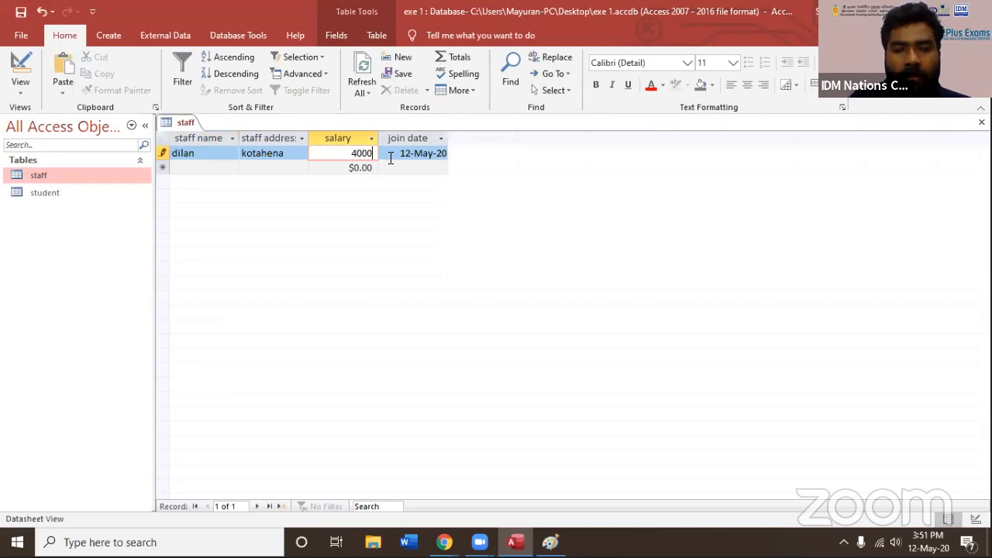
text(0)
key(Tab)
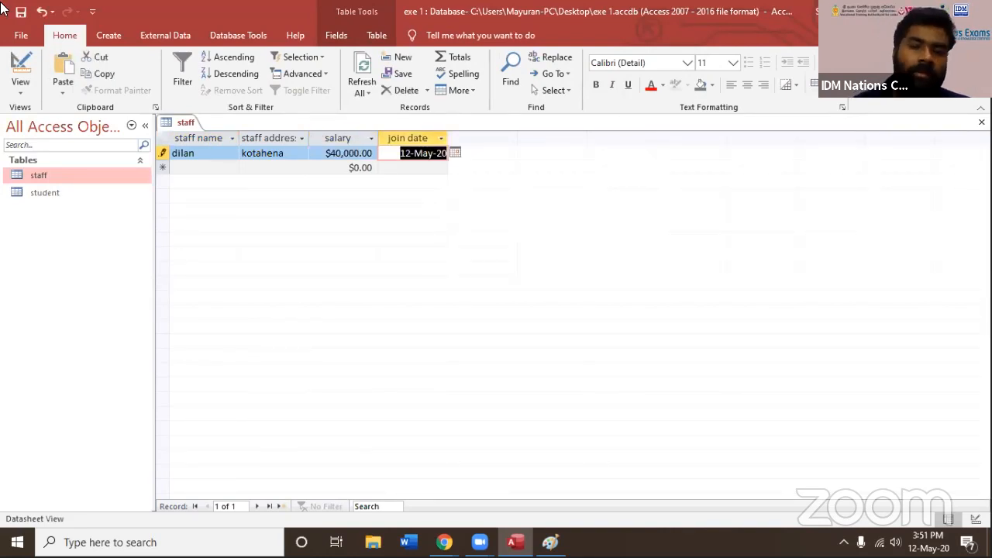
Add a second record with the staff member's name and address, a salary of 35000 and join date 13-May-20
click(188, 166)
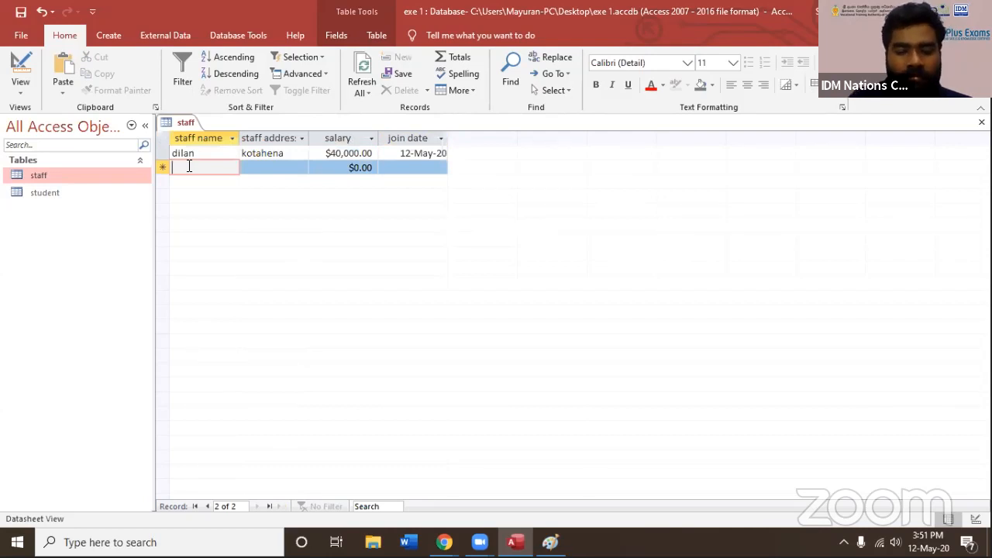
text(Nishan)
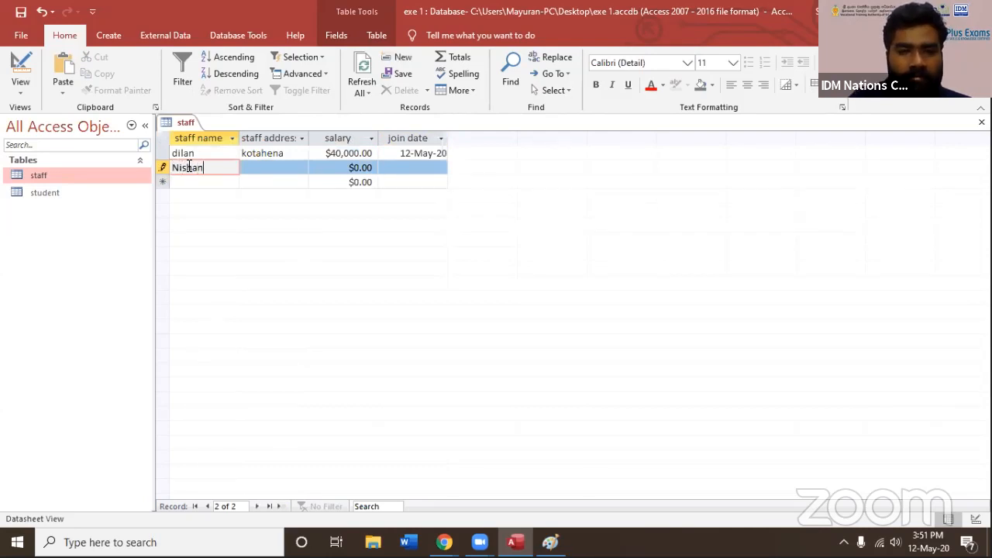
click(276, 166)
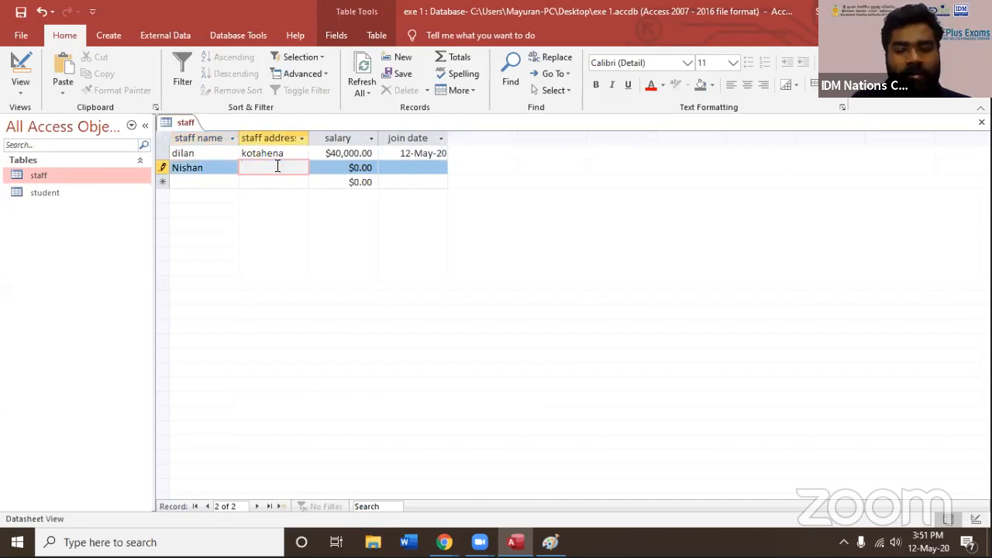
text(Wellawatta)
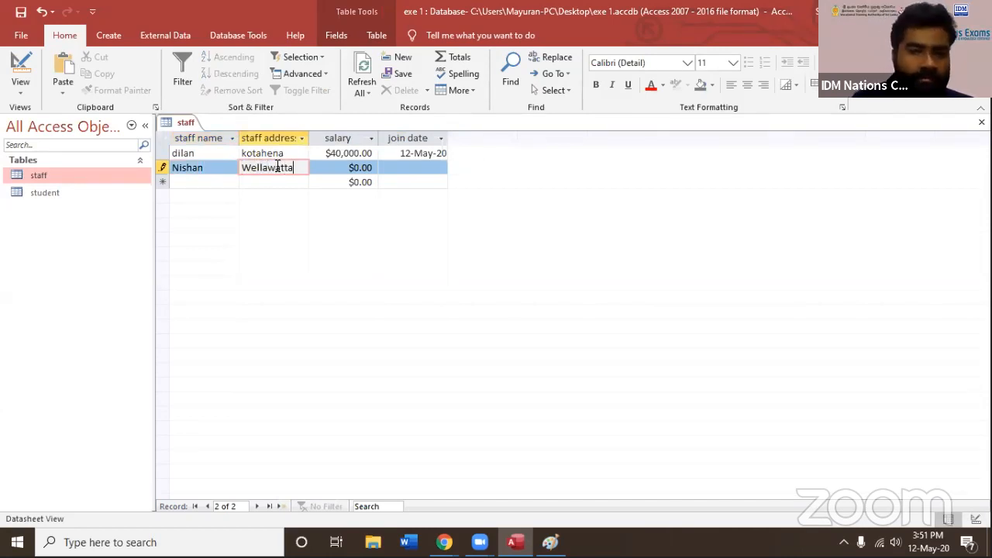
key(Tab)
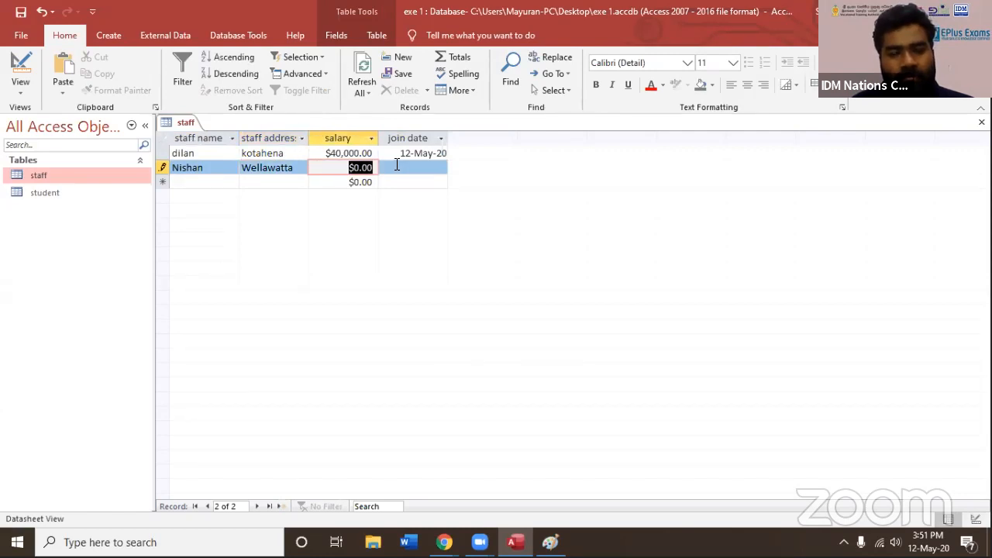
text(35000)
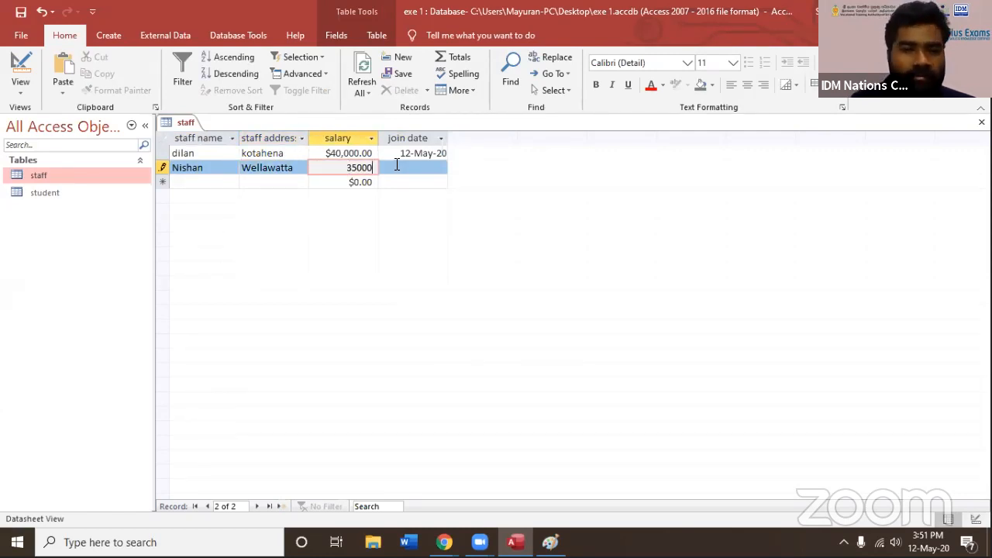
click(397, 165)
click(455, 167)
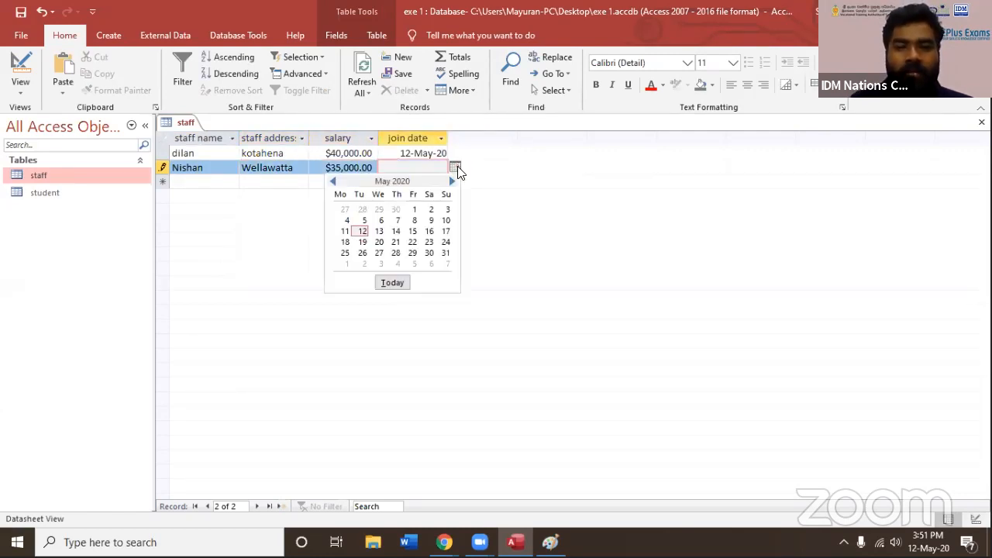
click(380, 231)
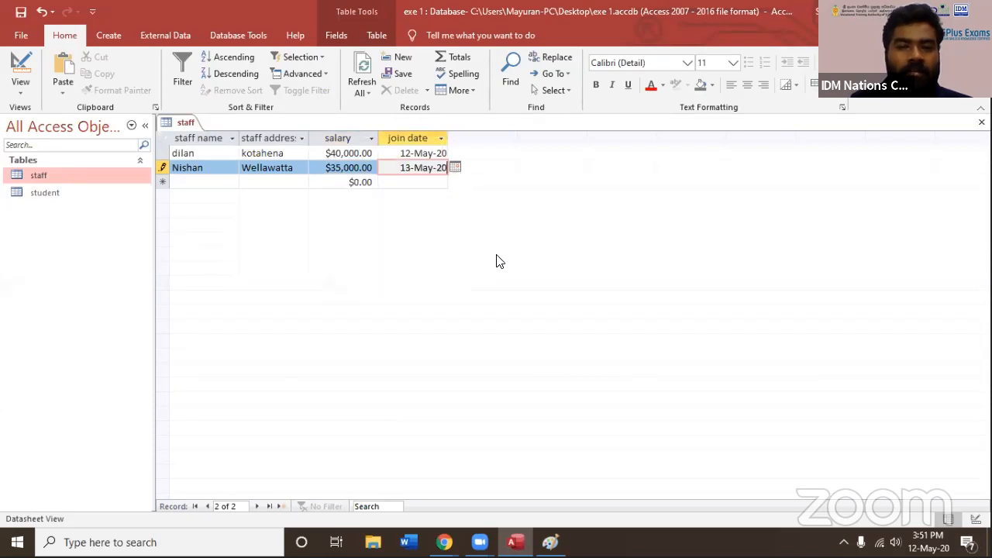
Change the join dates to 12-May-18 in the first record and 13-May-15 in the second, and close the staff table
click(439, 153)
drag(439, 155, 466, 157)
text(1)
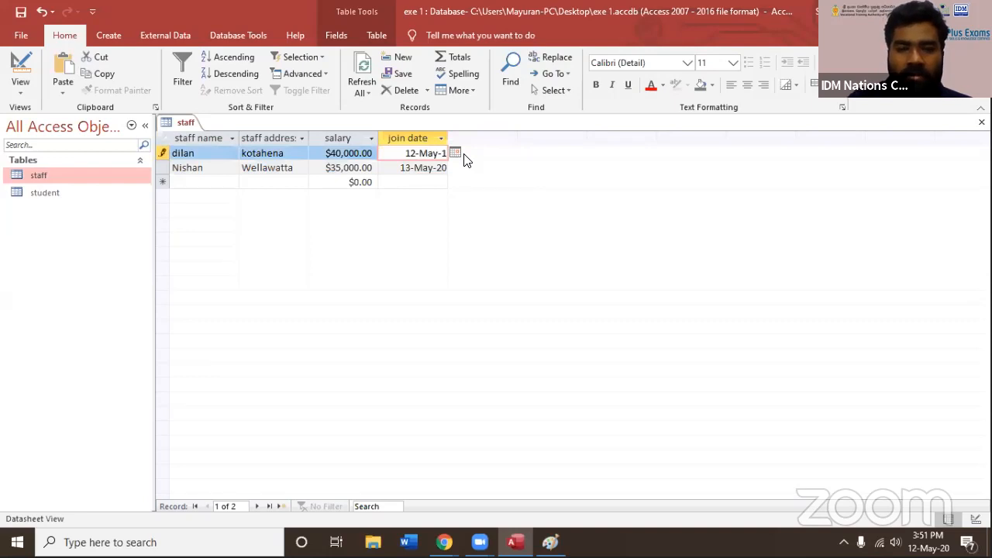
text(8)
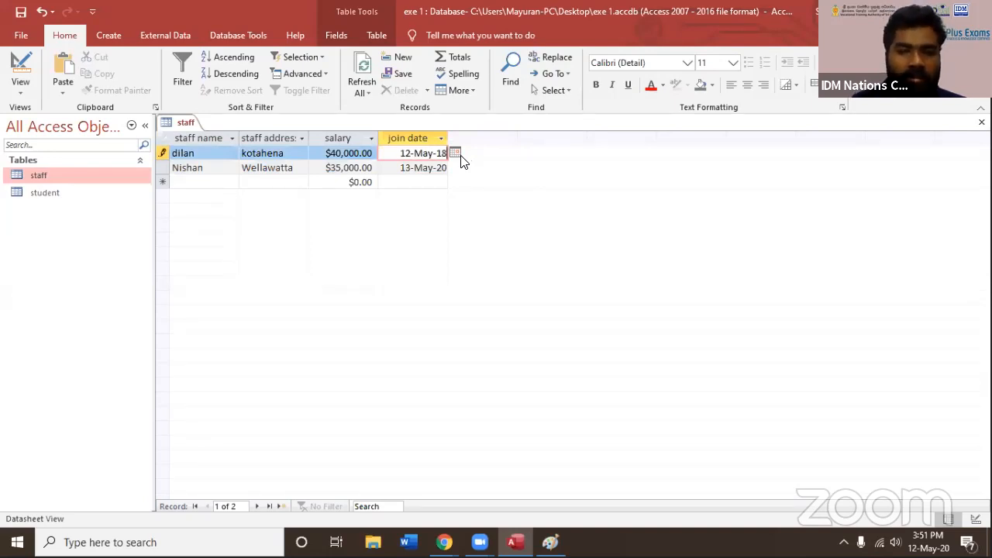
drag(431, 166, 466, 169)
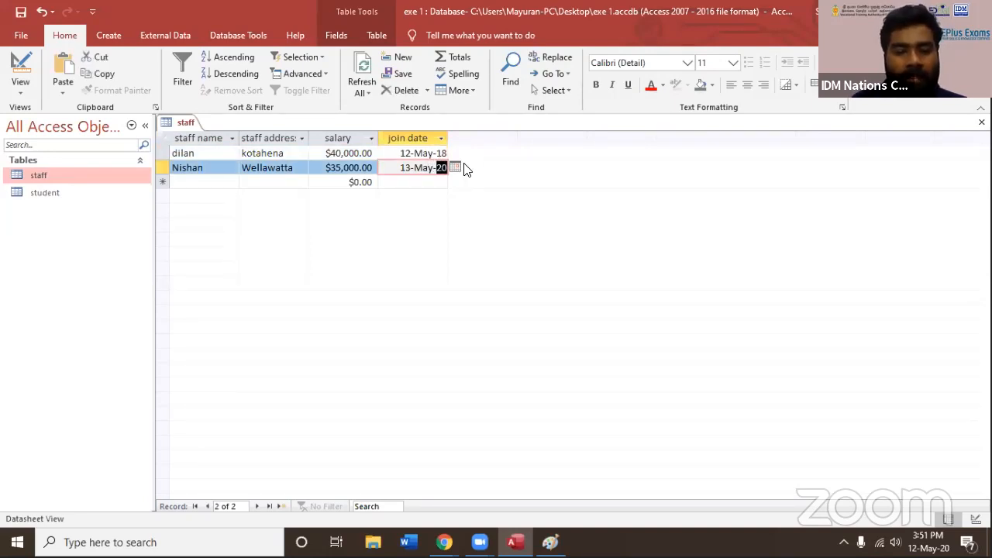
text(15)
key(Tab)
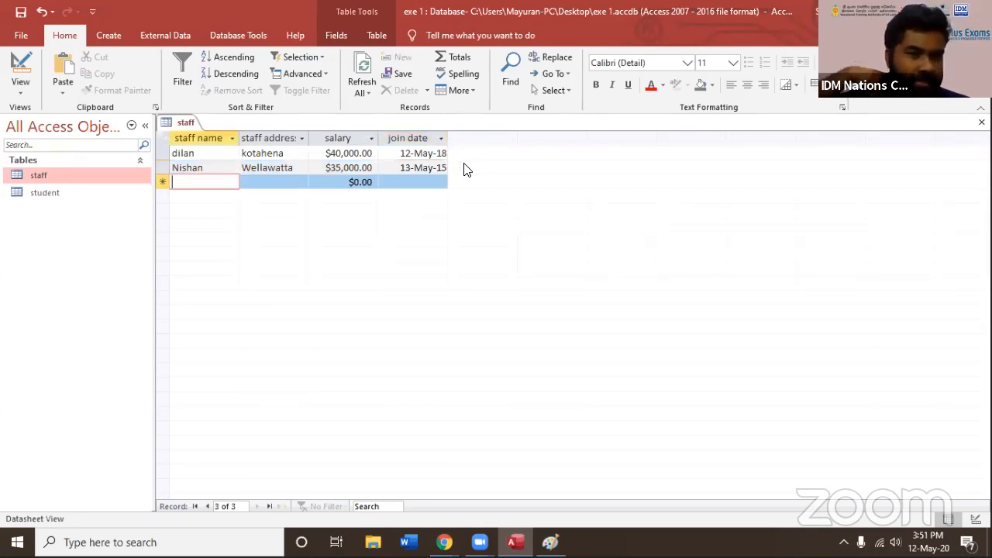
click(982, 121)
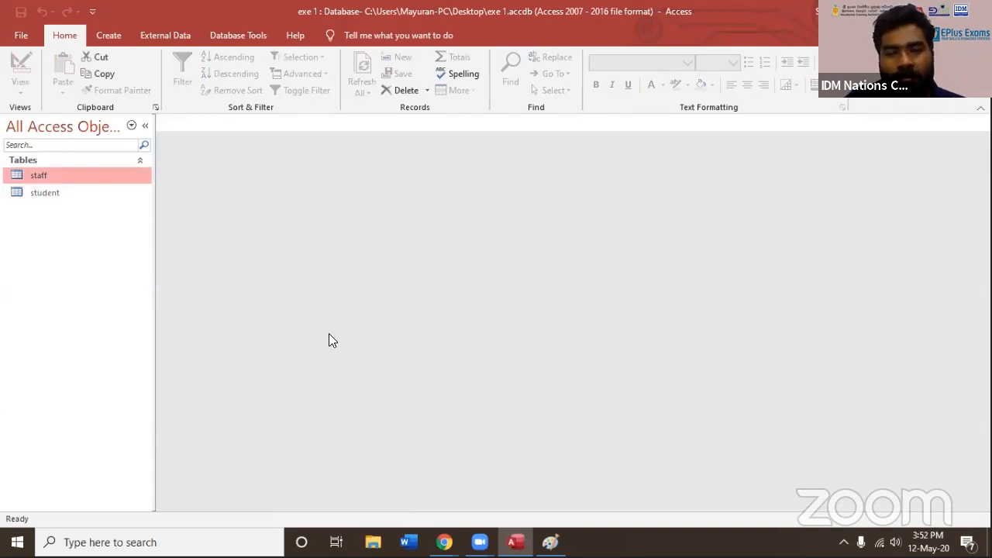
Switch to Paint and start a new blank canvas, discarding the old table sketch without saving
click(550, 542)
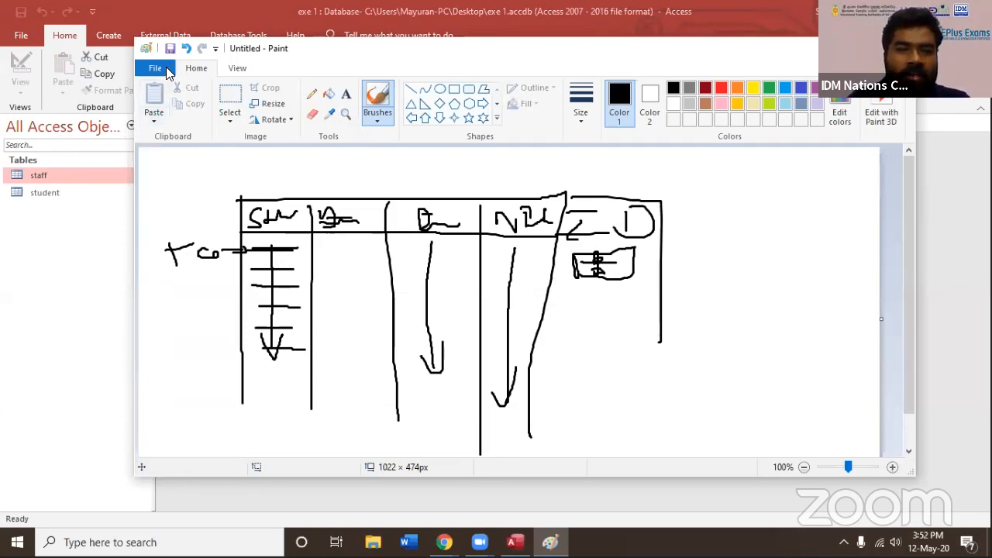
click(166, 70)
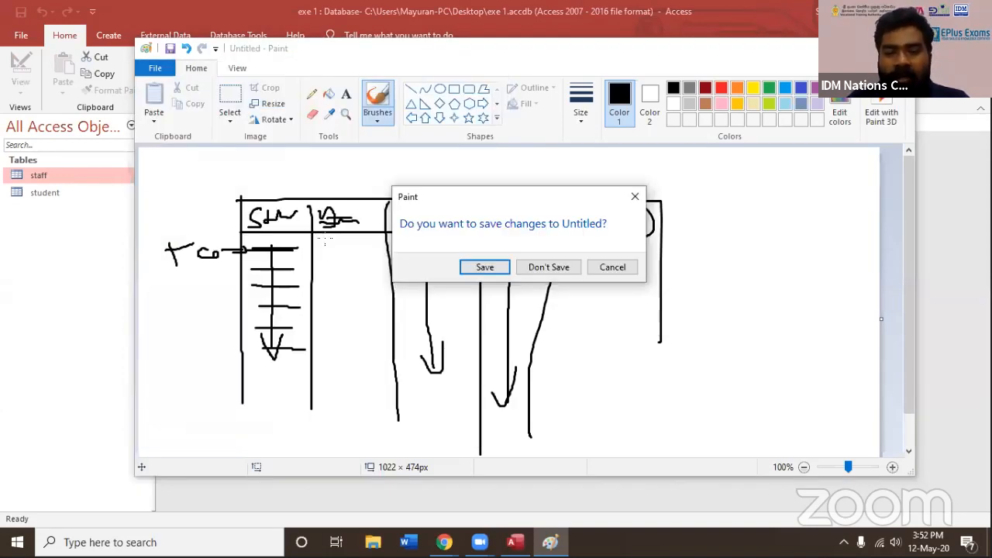
click(548, 267)
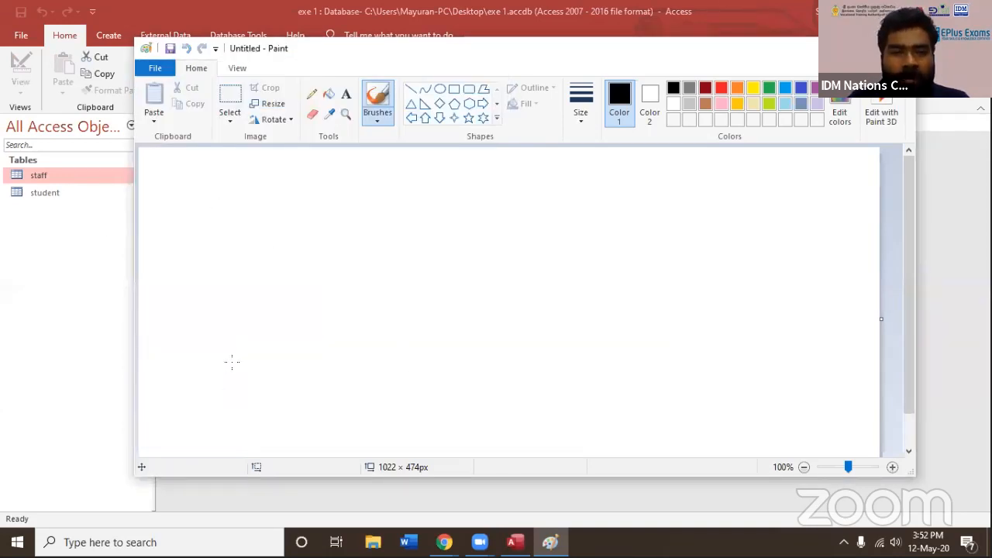
Sketch a three-column table with a header row and two rows of dashes standing for entries on the canvas's left half
drag(220, 206, 230, 390)
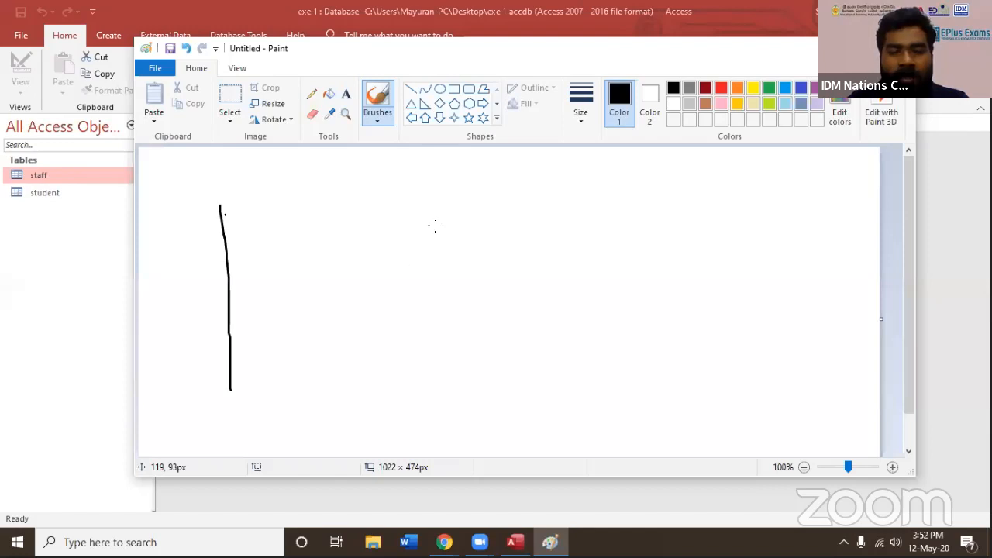
drag(225, 215, 484, 226)
drag(347, 223, 327, 391)
click(411, 259)
drag(436, 226, 452, 367)
drag(511, 214, 510, 351)
mouse_move(214, 249)
mouse_down()
mouse_move(442, 251)
mouse_move(490, 229)
mouse_up()
drag(363, 229, 391, 228)
drag(296, 283, 308, 285)
drag(372, 288, 405, 287)
drag(481, 286, 510, 281)
drag(248, 343, 276, 344)
drag(385, 343, 430, 339)
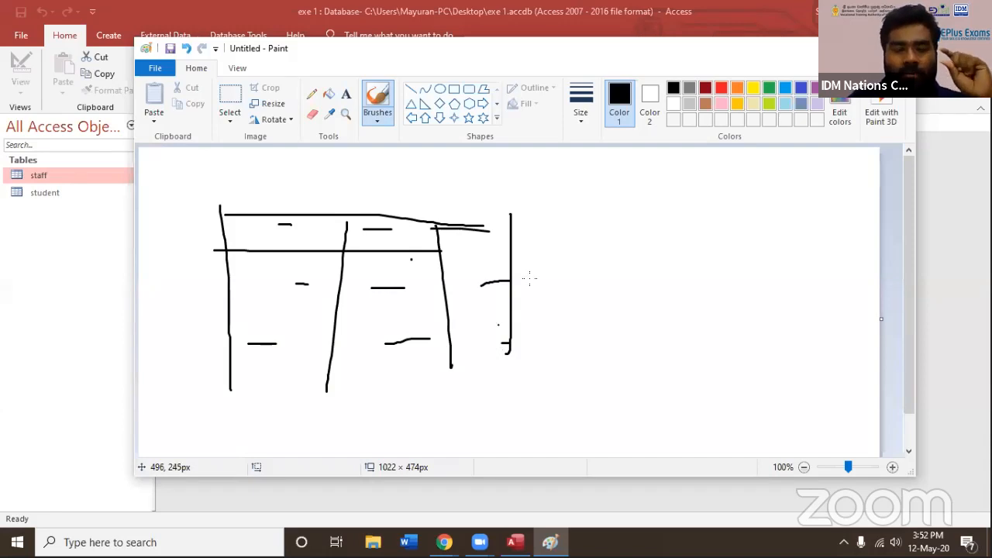
Sketch a second, smaller table with column and row lines near the canvas's right edge
drag(659, 225, 661, 394)
drag(659, 242, 839, 234)
drag(756, 254, 753, 331)
drag(802, 235, 800, 378)
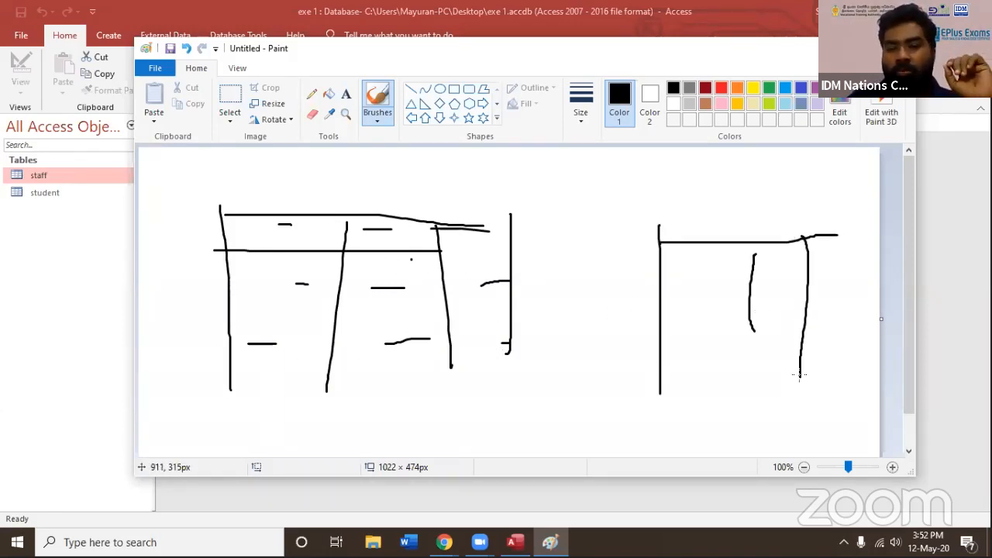
drag(705, 290, 805, 290)
drag(695, 346, 803, 353)
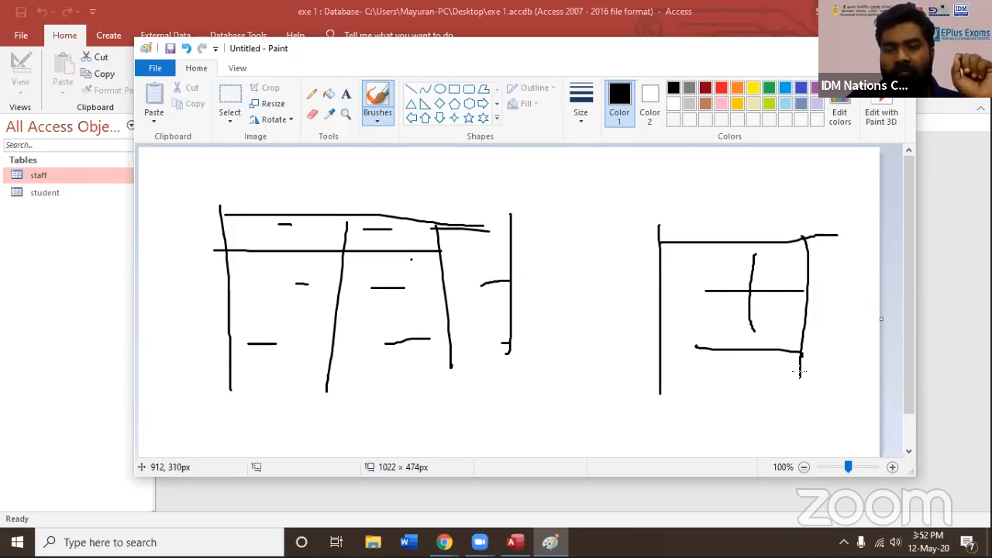
Draw a check mark above each table, and a letter e and a circled question mark between them
mouse_move(307, 178)
mouse_down()
mouse_move(344, 188)
mouse_move(419, 177)
mouse_up()
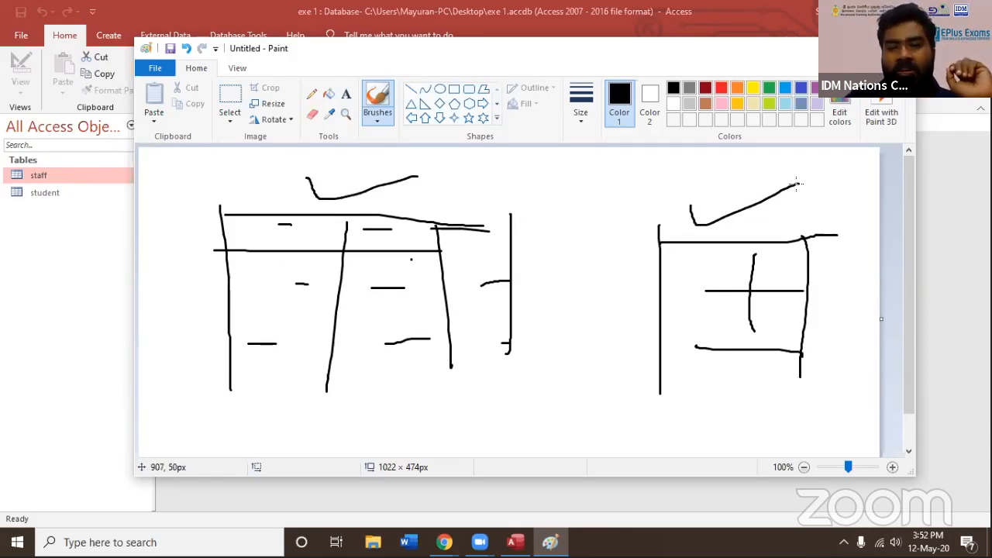
mouse_move(580, 233)
mouse_down()
mouse_move(594, 230)
mouse_move(621, 260)
mouse_up()
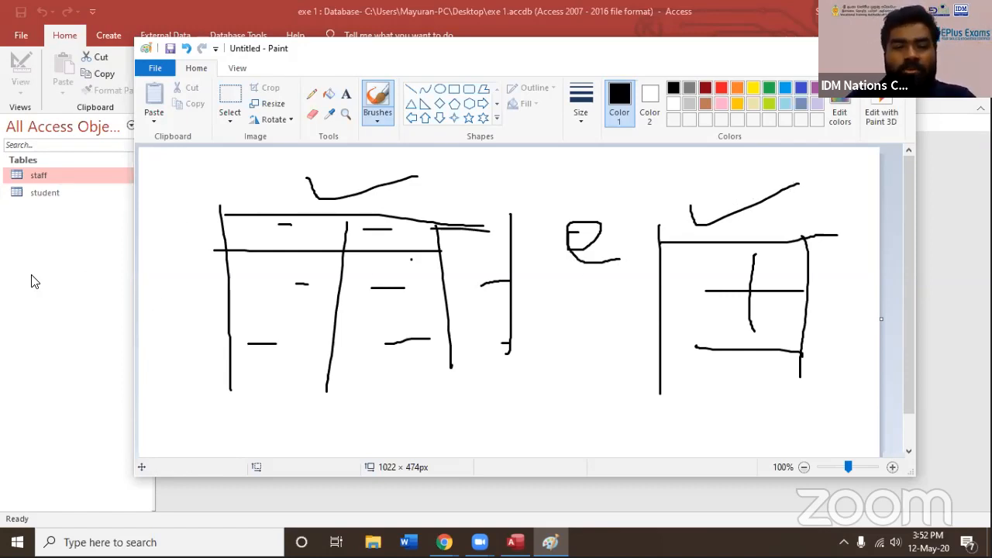
mouse_move(556, 312)
mouse_down()
mouse_move(578, 329)
mouse_move(563, 371)
mouse_move(552, 293)
mouse_move(609, 384)
mouse_move(546, 397)
mouse_up()
click(562, 387)
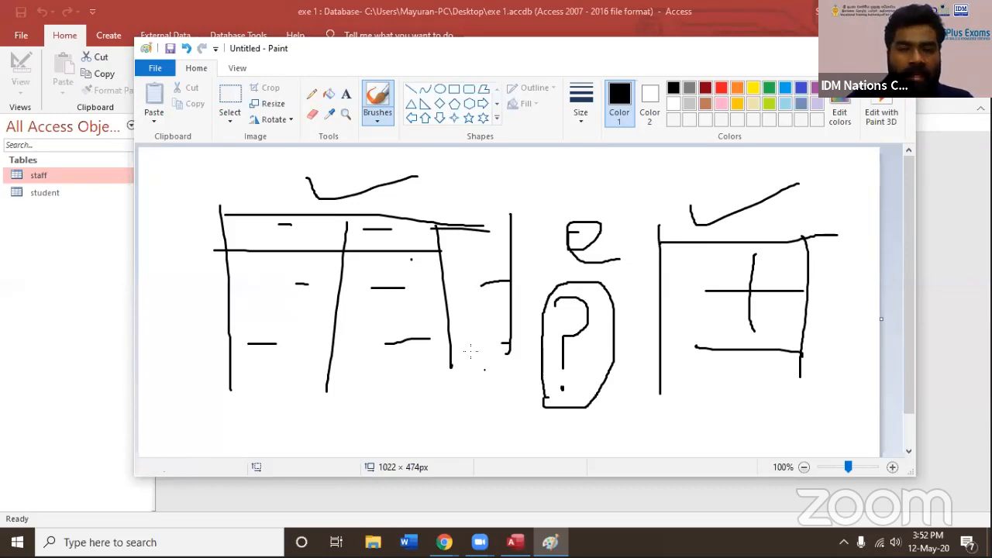
Start another blank canvas, discarding the two-table sketch without saving
click(157, 72)
click(177, 94)
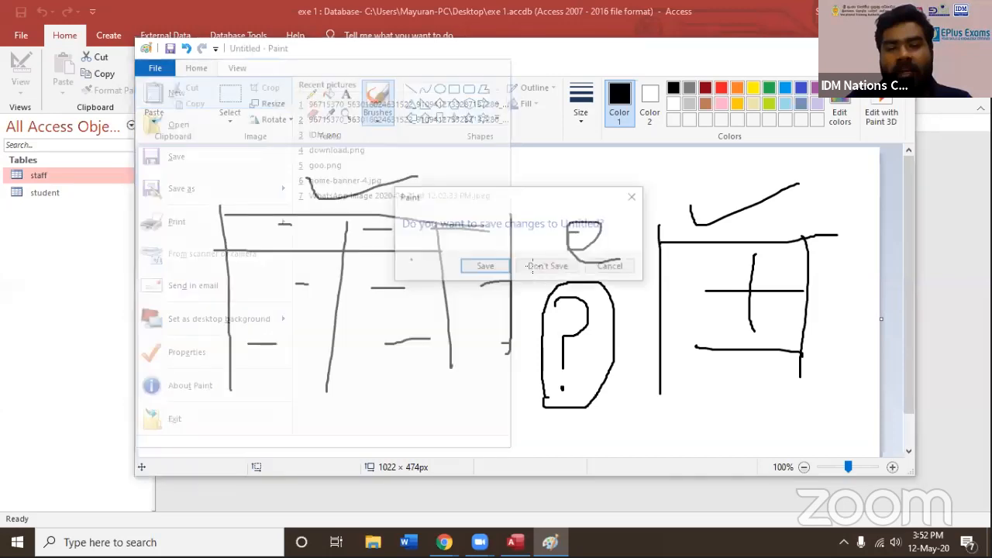
click(532, 266)
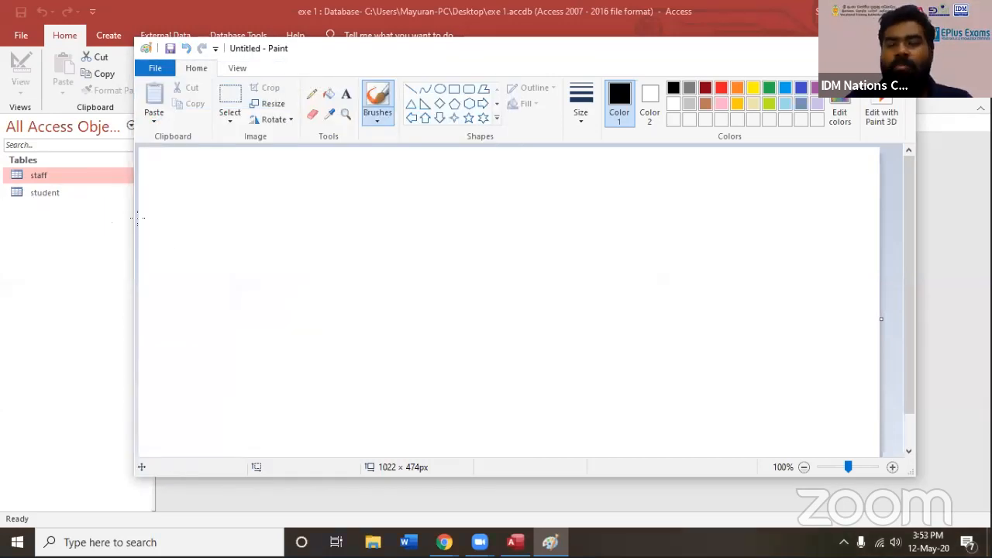
Switch back to Access, point out the student and staff tables alternately, and show the commands for creating database objects
click(52, 194)
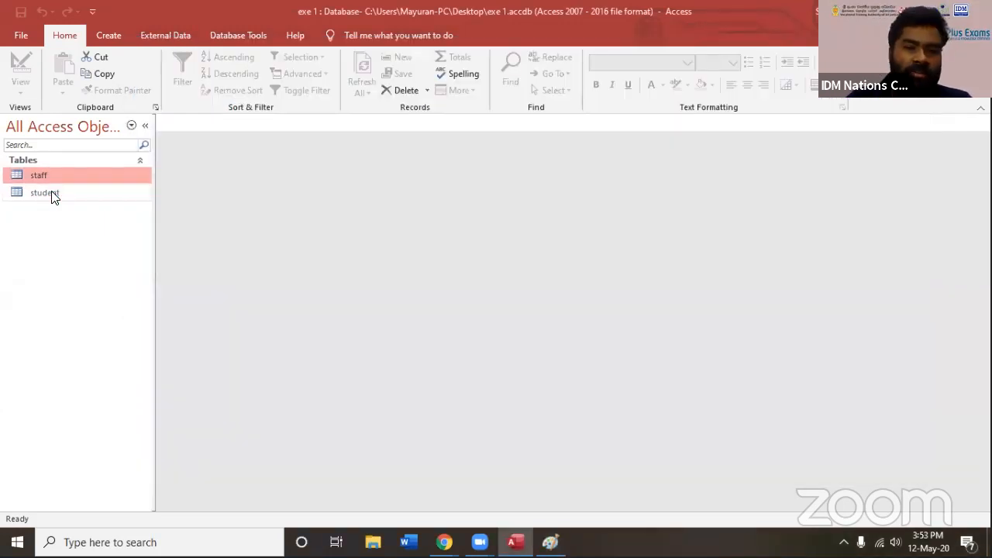
click(56, 181)
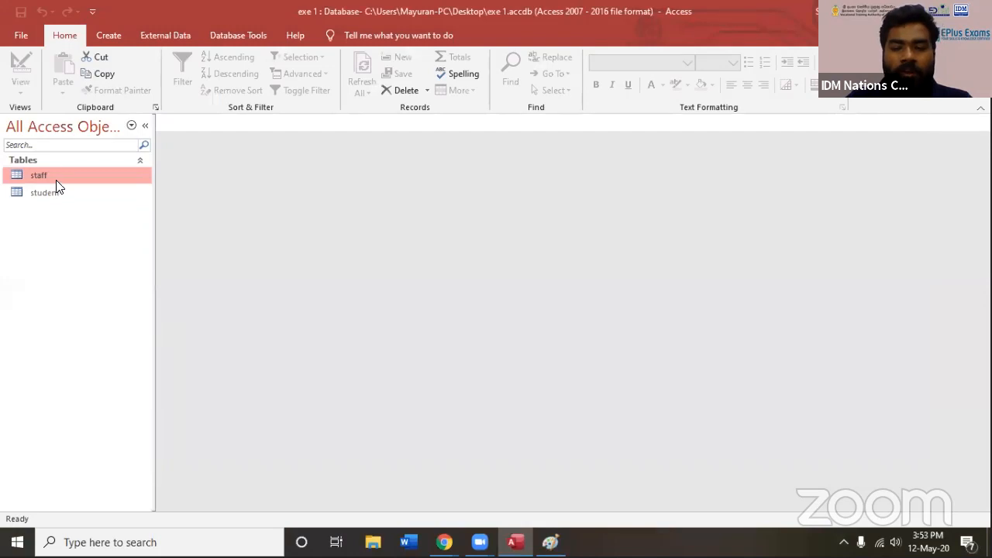
click(56, 193)
click(56, 177)
click(58, 191)
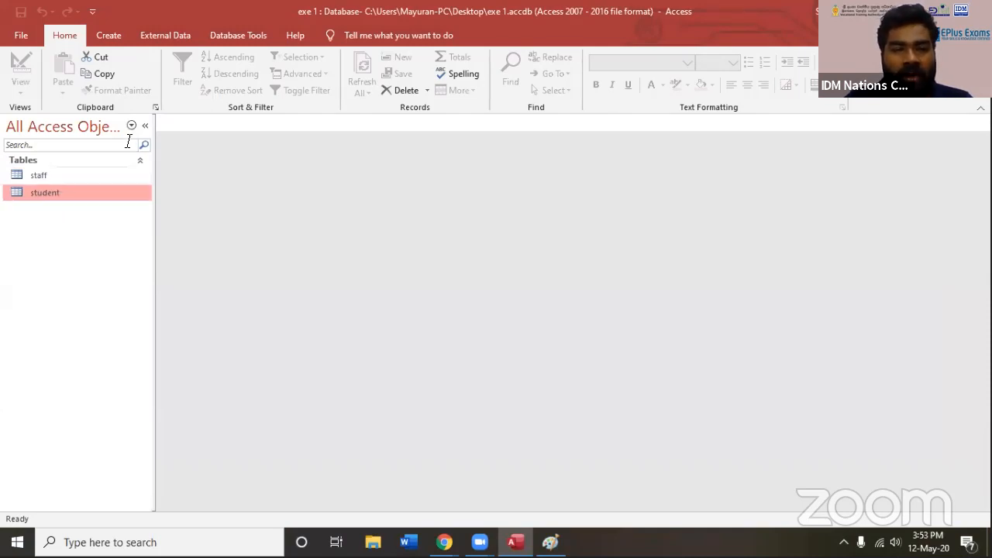
click(69, 176)
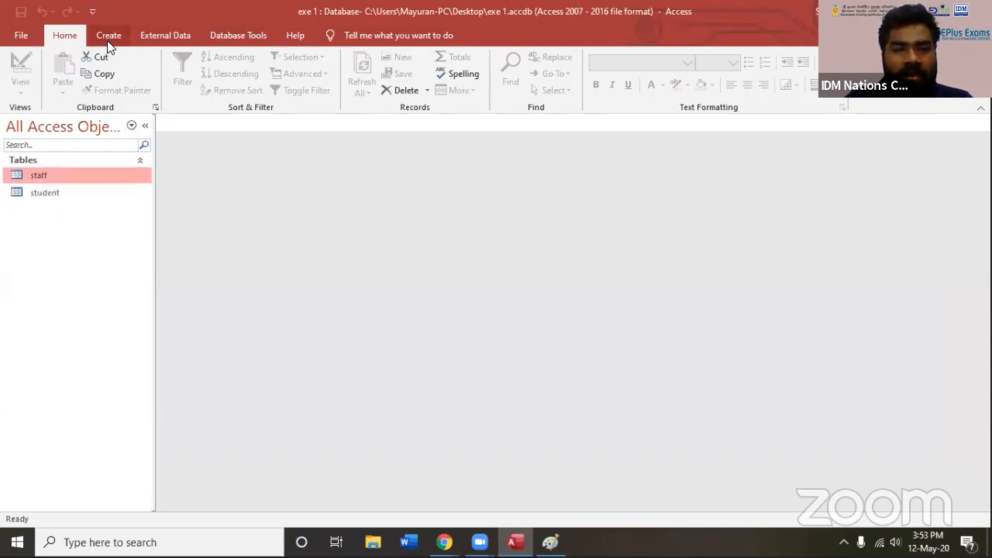
click(108, 36)
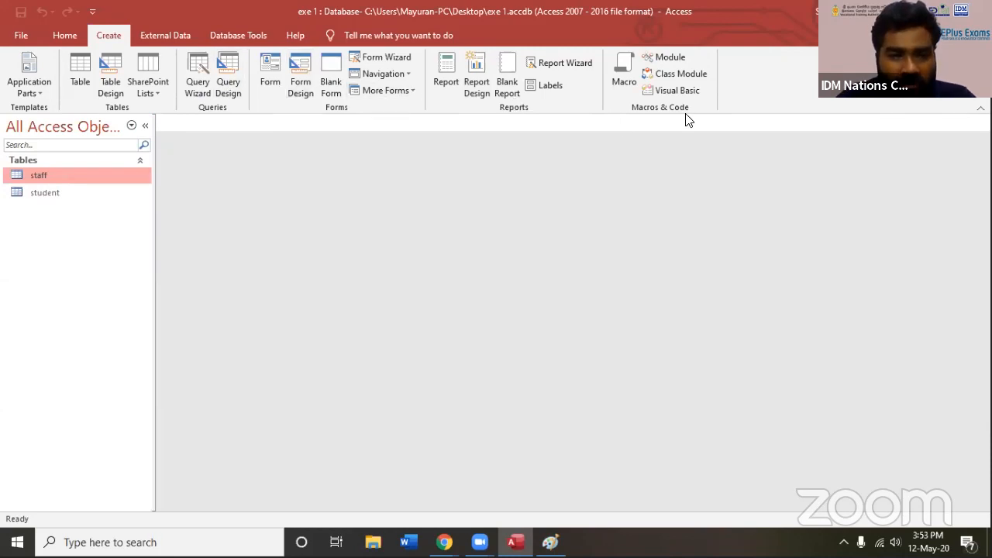
Open the staff table's design to review its fields and data types, and close it again
right_click(33, 177)
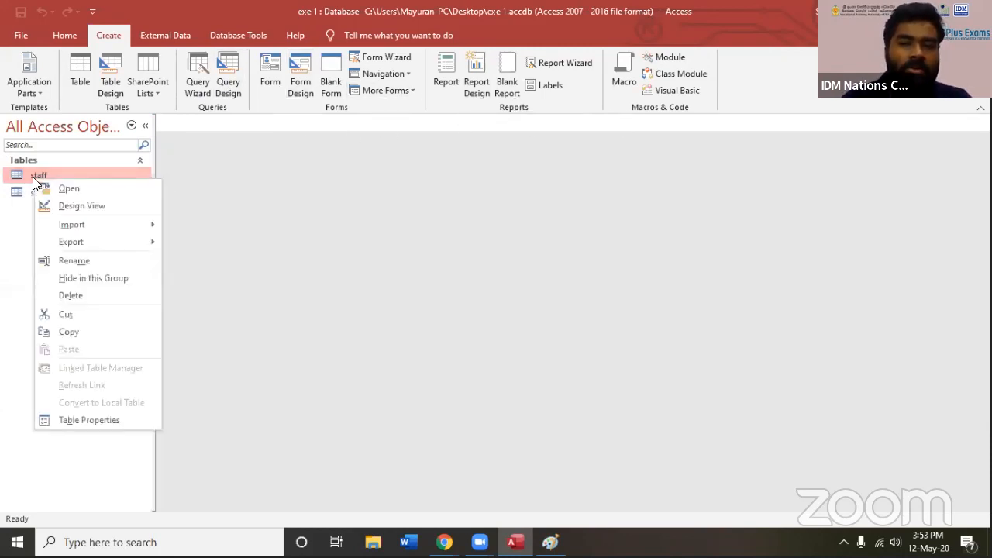
click(69, 204)
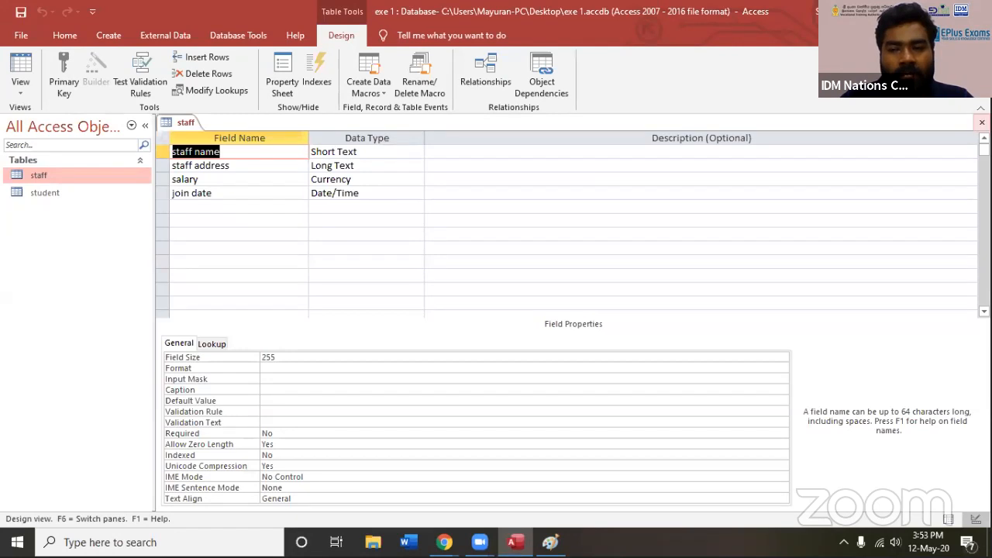
click(981, 123)
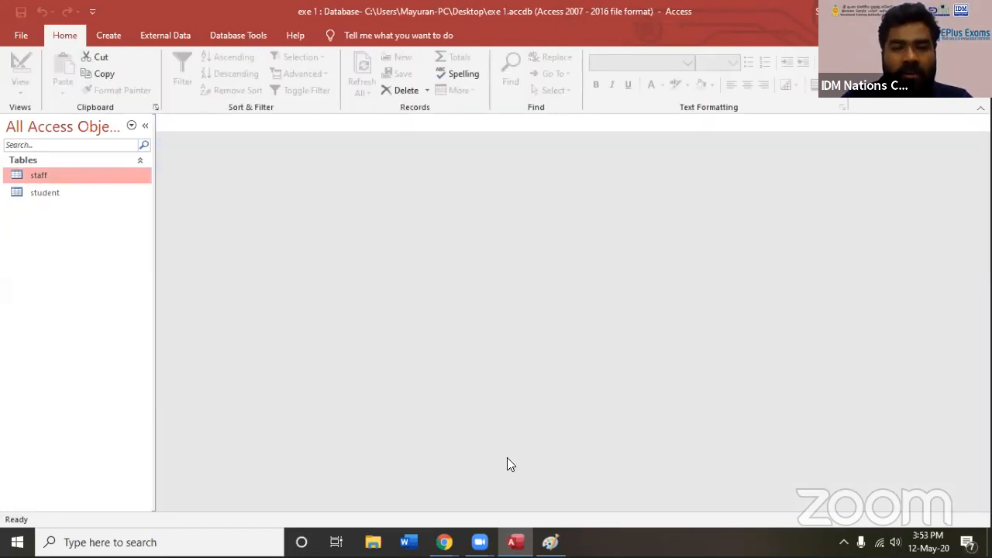
Switch to Paint and sketch a four-column table with a header row of handwritten field names, ending with NIC
key(alt+Tab)
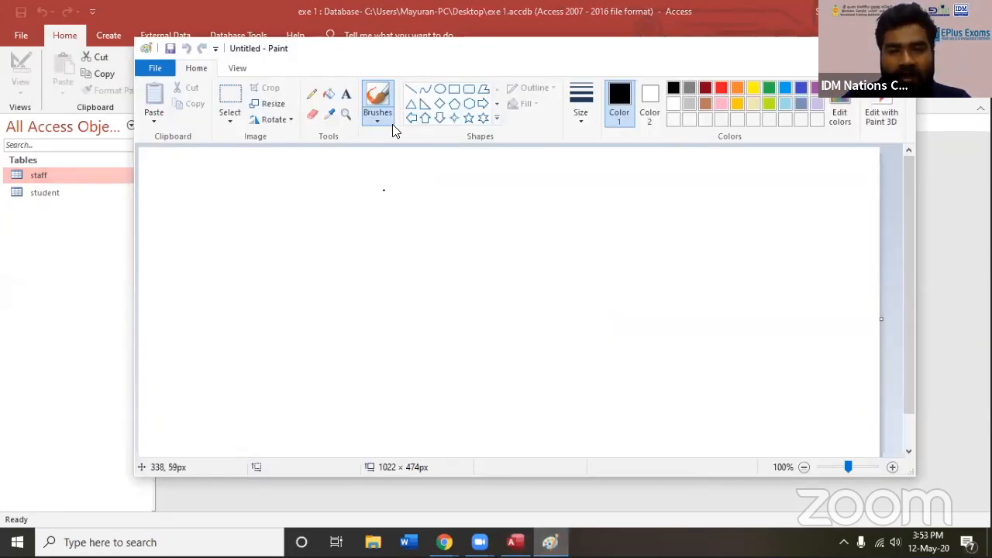
drag(269, 211, 263, 414)
drag(264, 214, 613, 220)
drag(584, 401, 603, 220)
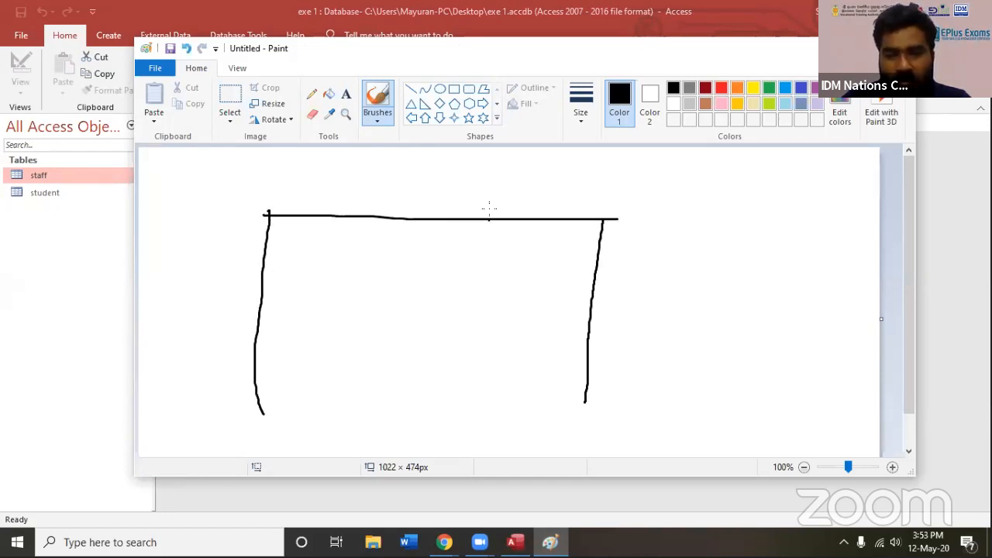
drag(518, 226, 518, 398)
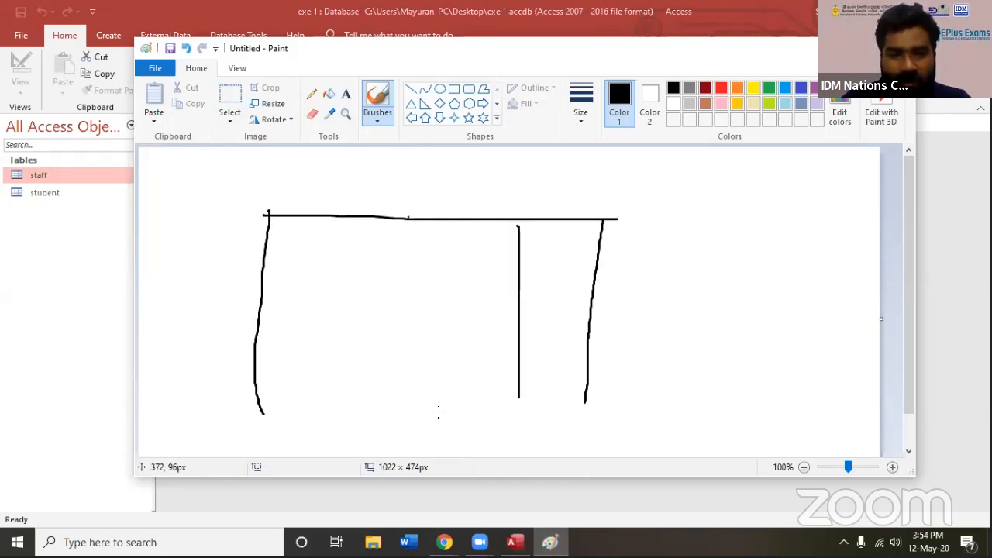
drag(439, 412, 445, 229)
mouse_move(337, 397)
mouse_down()
mouse_move(344, 228)
mouse_move(293, 246)
mouse_move(331, 233)
mouse_move(369, 229)
mouse_move(380, 244)
mouse_move(394, 236)
mouse_up()
mouse_move(476, 252)
mouse_down()
mouse_move(484, 239)
mouse_move(551, 246)
mouse_move(563, 232)
mouse_move(582, 248)
mouse_up()
drag(272, 260, 594, 269)
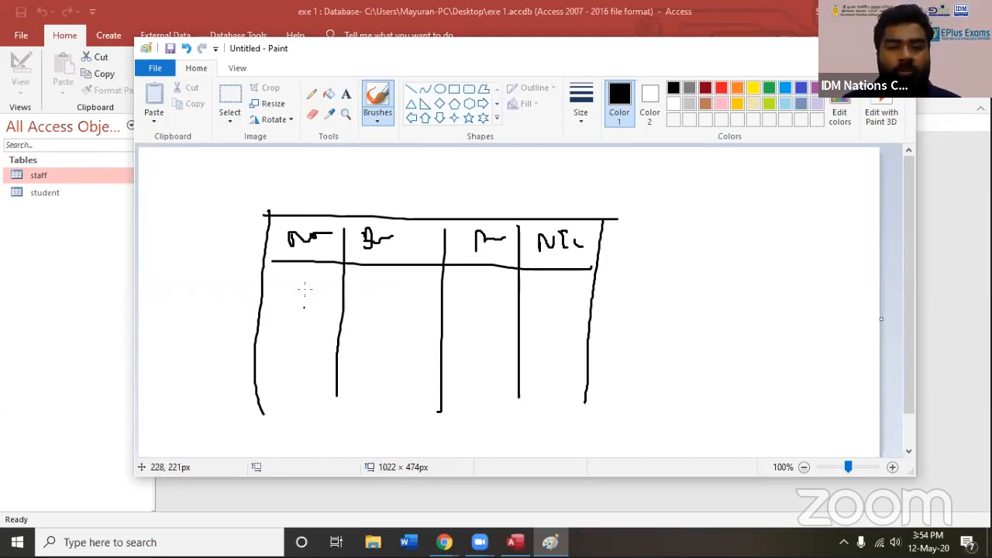
Fill the sketched table with four rows of dashes standing for record entries under the headings
drag(297, 283, 321, 282)
drag(413, 295, 436, 289)
drag(484, 289, 497, 288)
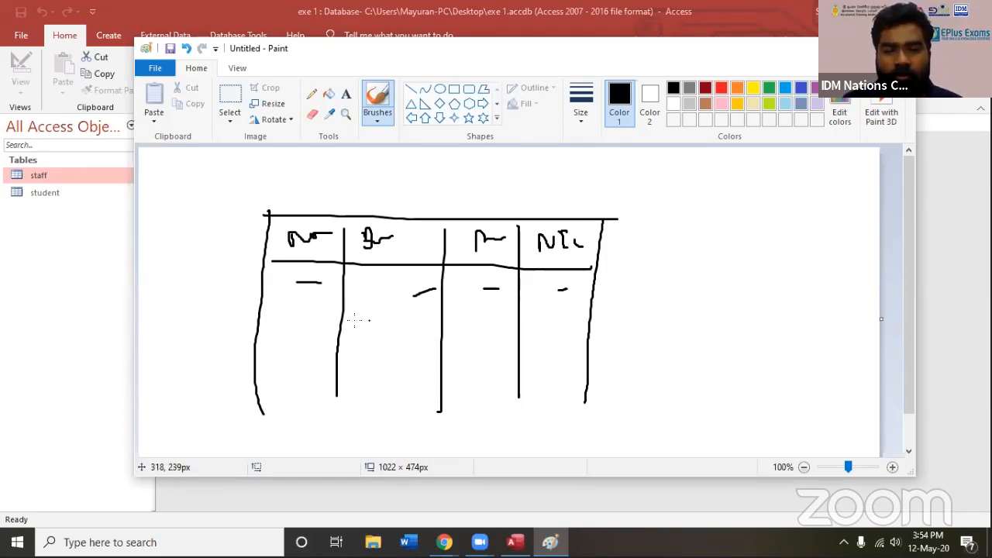
drag(314, 314, 323, 315)
drag(380, 320, 407, 321)
drag(539, 324, 594, 319)
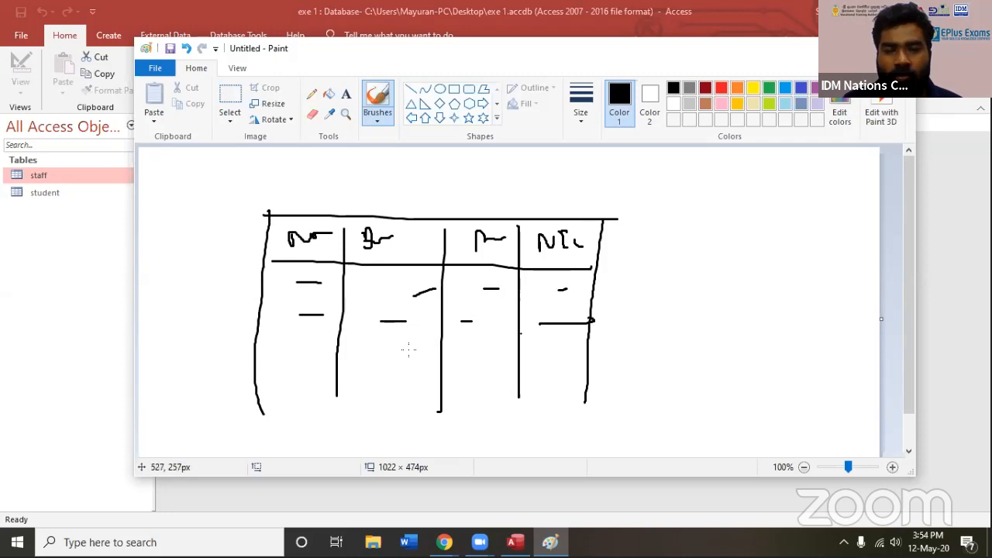
drag(298, 349, 310, 349)
drag(494, 350, 517, 351)
drag(575, 347, 588, 347)
drag(306, 376, 323, 376)
drag(386, 380, 409, 381)
drag(493, 382, 574, 377)
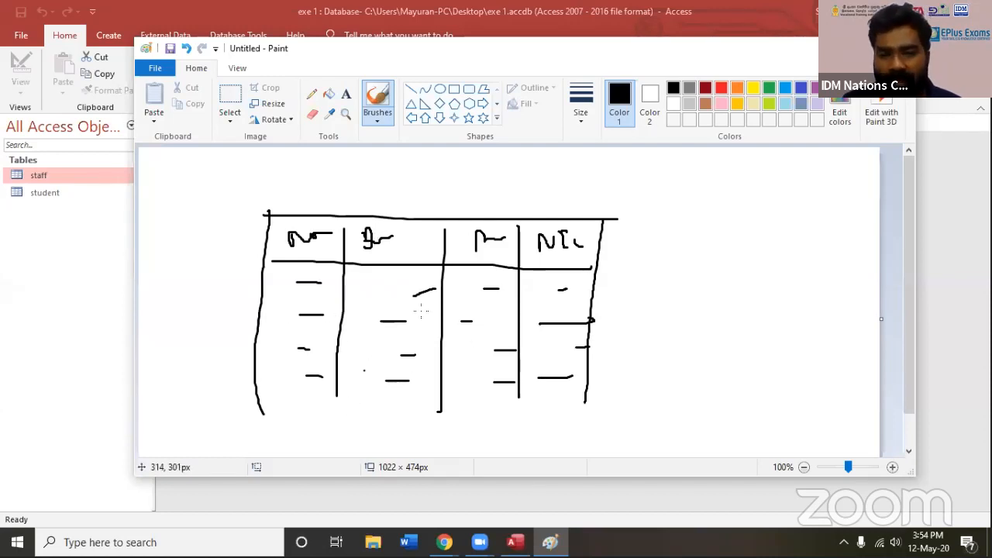
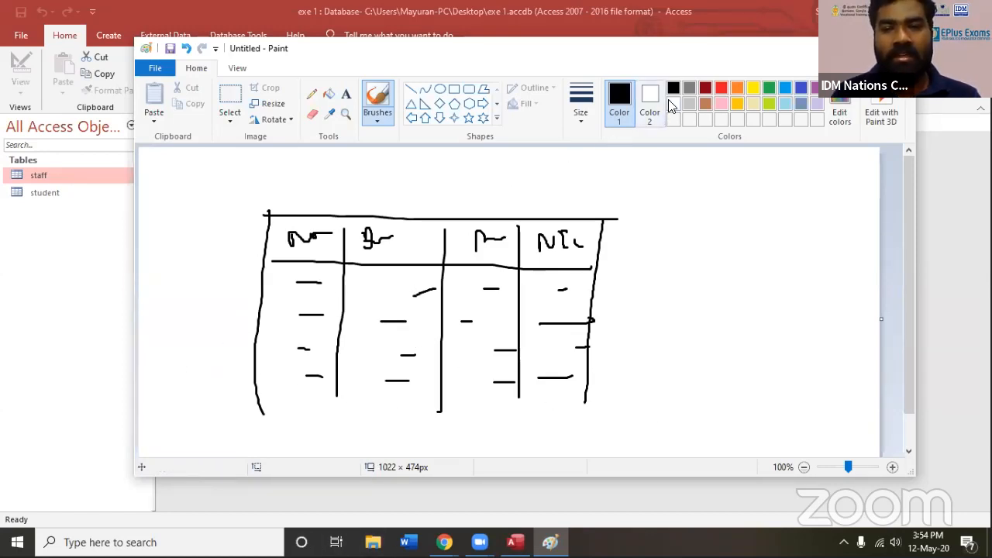
Draw red arrows pointing down at the first and NIC headings of the sketched table, plus a long arrow down the NIC column
click(721, 87)
mouse_move(555, 180)
mouse_down()
mouse_move(554, 219)
mouse_move(571, 195)
mouse_up()
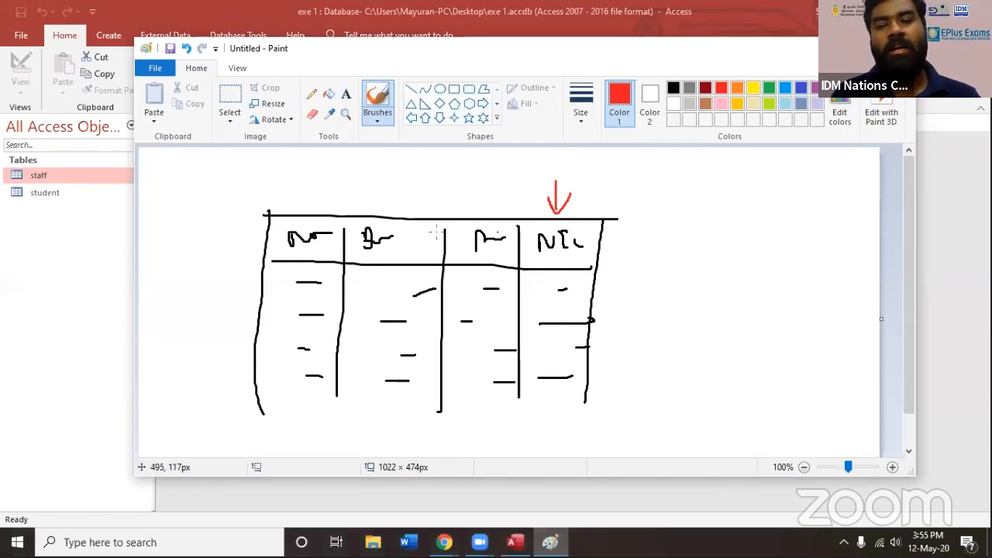
drag(305, 178, 308, 222)
drag(330, 190, 310, 221)
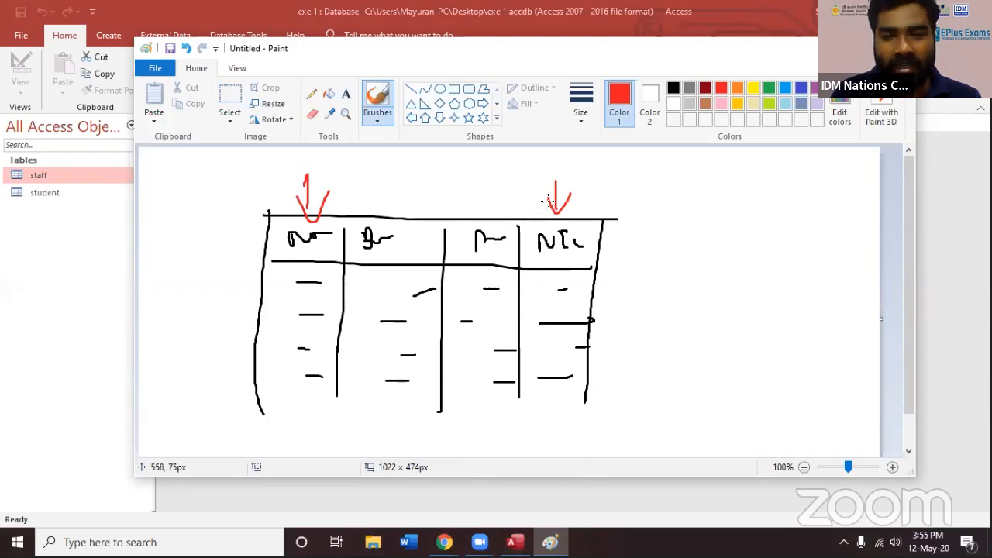
mouse_move(550, 220)
mouse_down()
mouse_move(540, 367)
mouse_move(555, 345)
mouse_up()
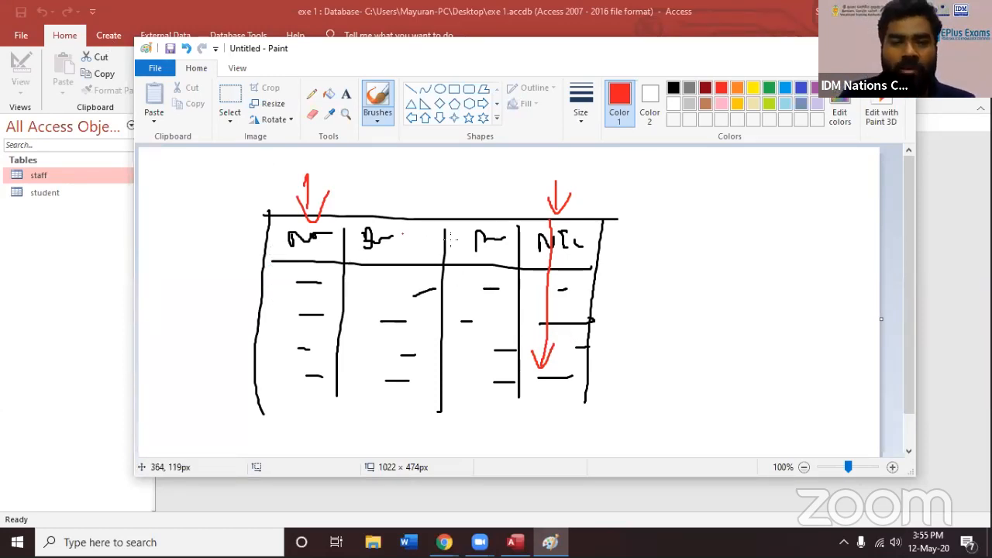
Circle the NIC heading with an arrow to a handwritten P/K label, and mark the first record with red arrows
mouse_move(548, 222)
mouse_down()
mouse_move(553, 257)
mouse_move(559, 226)
mouse_move(608, 187)
mouse_move(637, 200)
mouse_move(624, 219)
mouse_move(667, 233)
mouse_up()
mouse_move(667, 197)
mouse_down()
mouse_move(724, 242)
mouse_move(743, 218)
mouse_move(752, 225)
mouse_up()
drag(744, 187, 731, 218)
drag(721, 175, 723, 218)
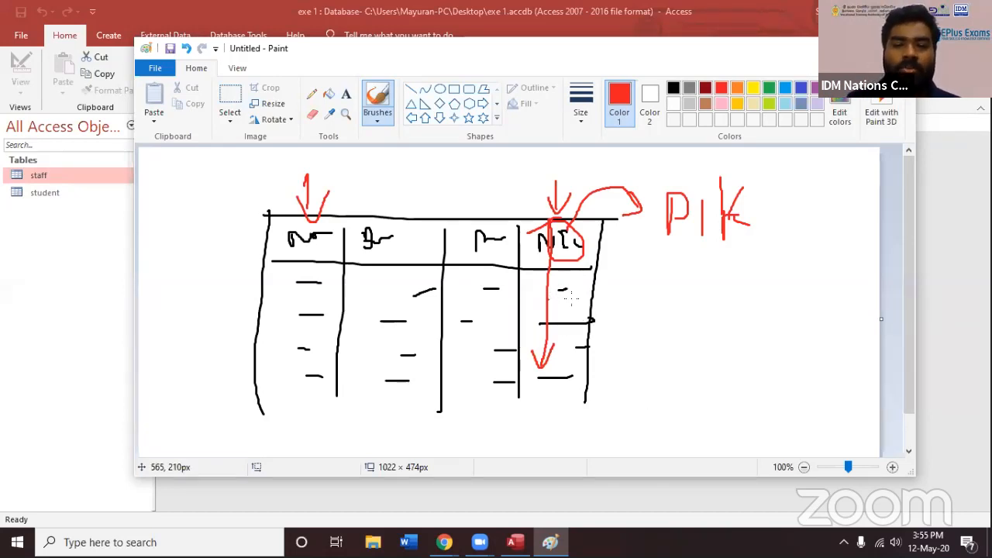
drag(576, 293, 577, 298)
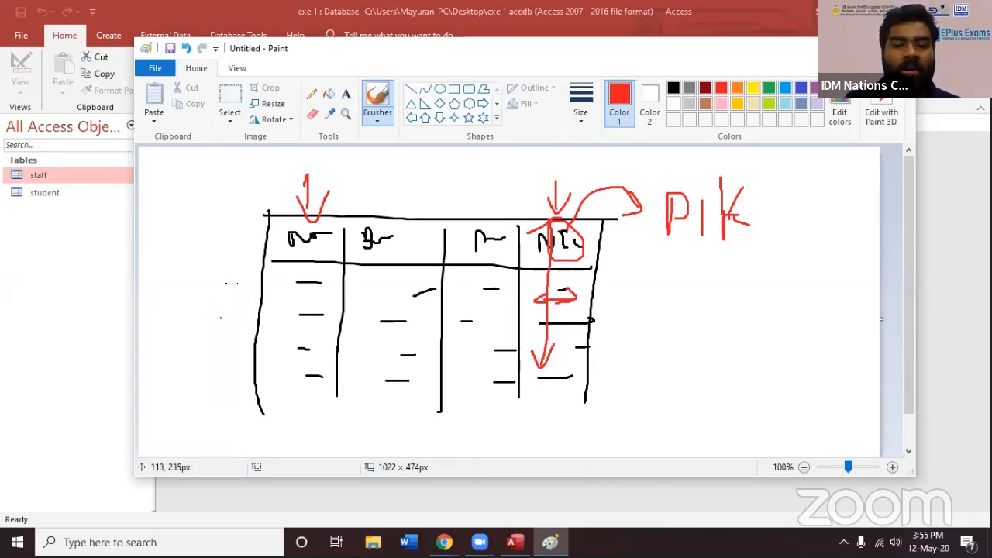
mouse_move(253, 286)
mouse_down()
mouse_move(225, 281)
mouse_move(242, 287)
mouse_move(230, 296)
mouse_up()
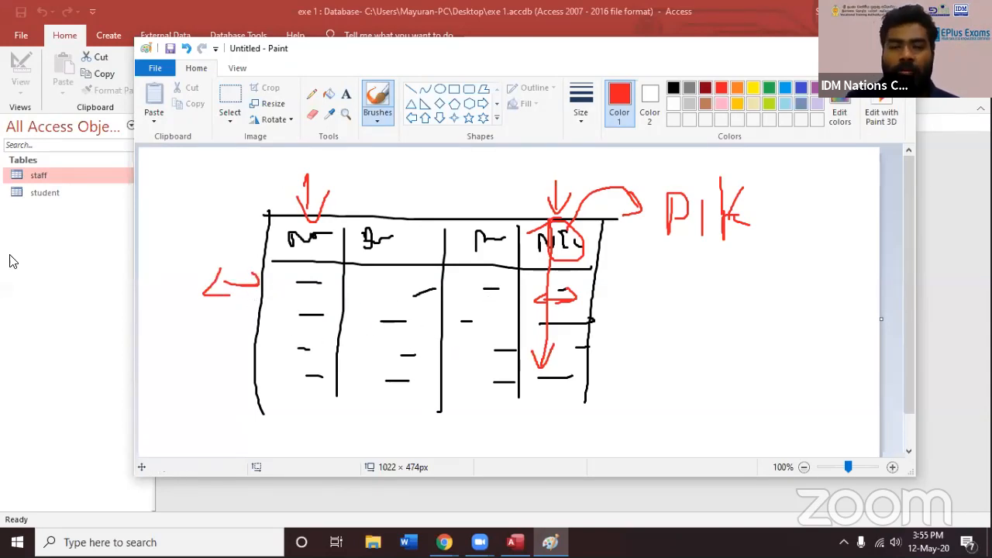
Switch to Access, open the staff table's design and set the staff name field as the primary key
click(32, 267)
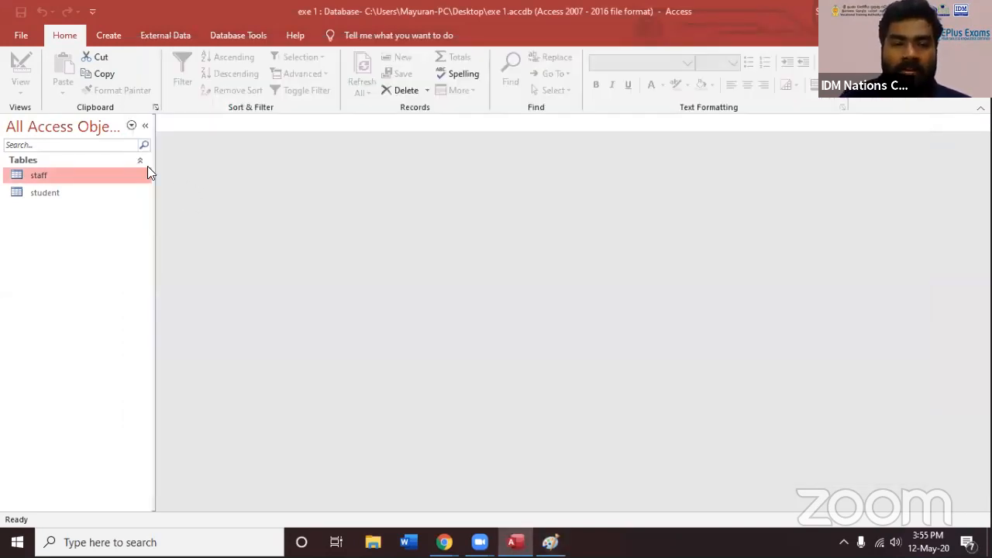
right_click(68, 177)
click(97, 198)
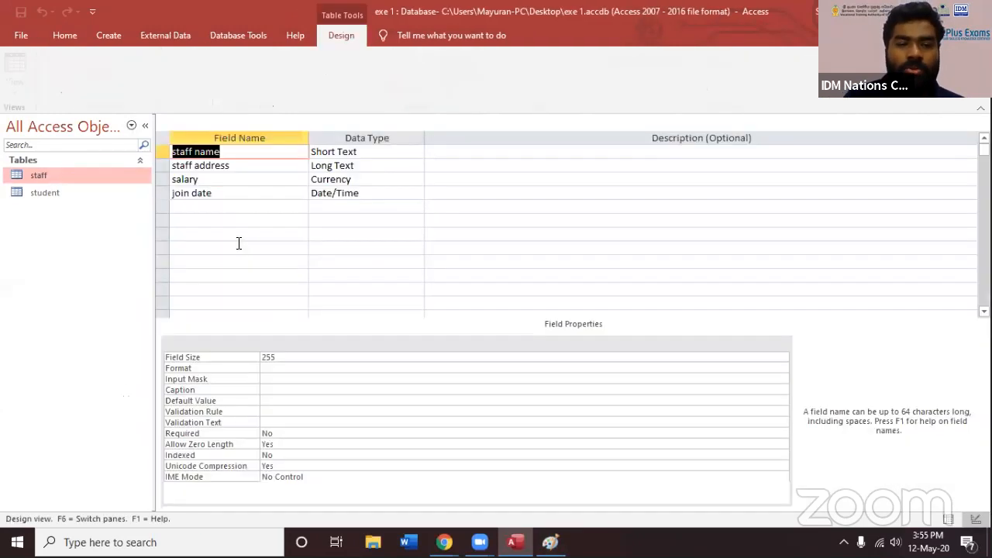
click(266, 188)
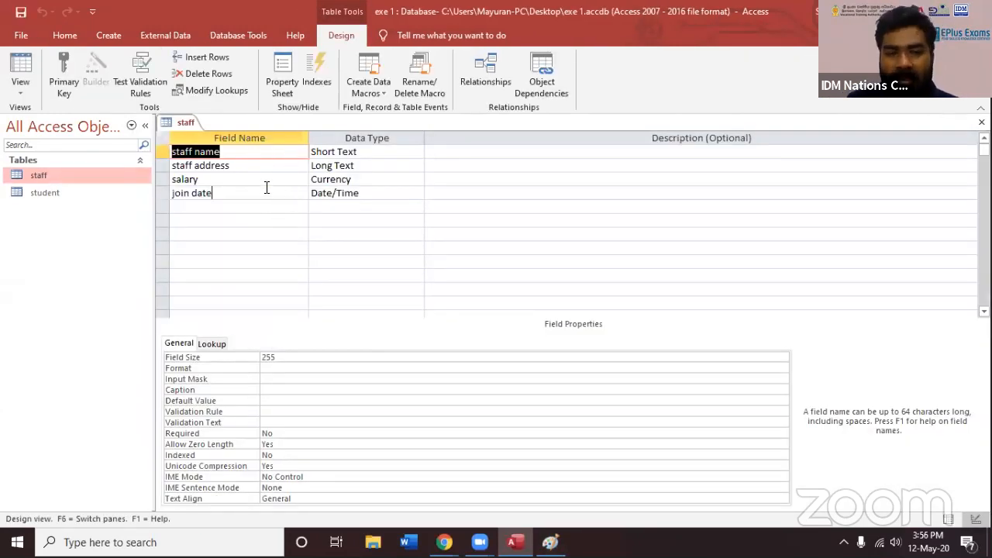
click(259, 179)
click(261, 164)
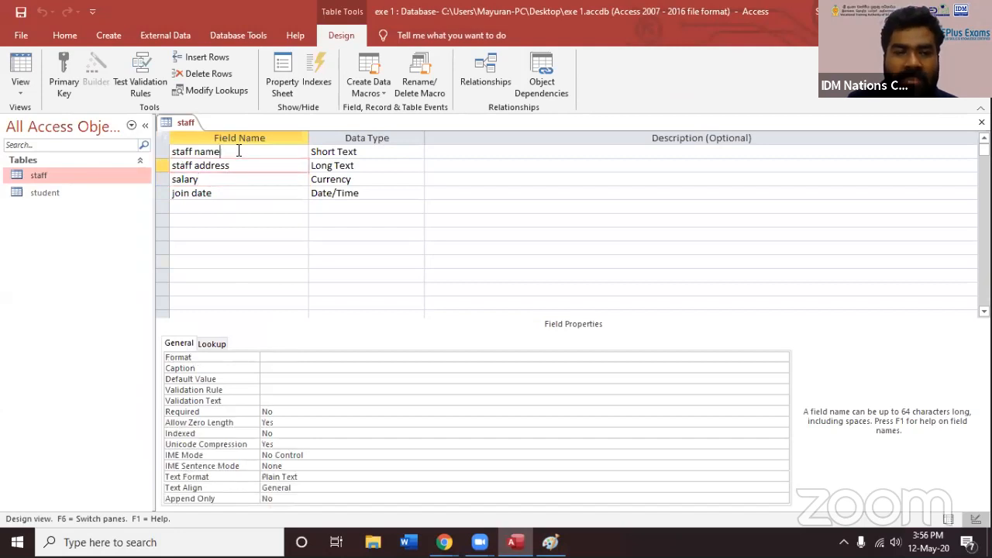
click(238, 151)
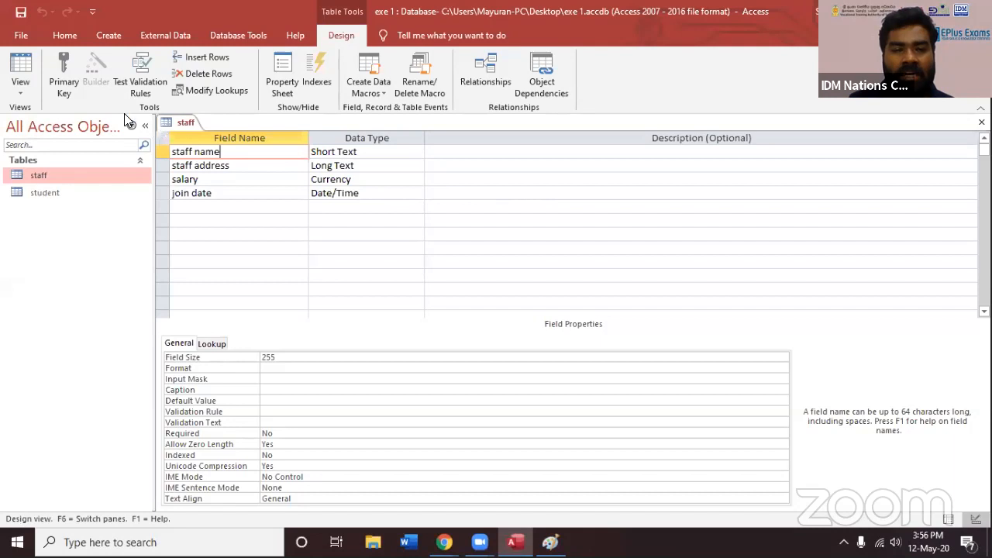
click(62, 77)
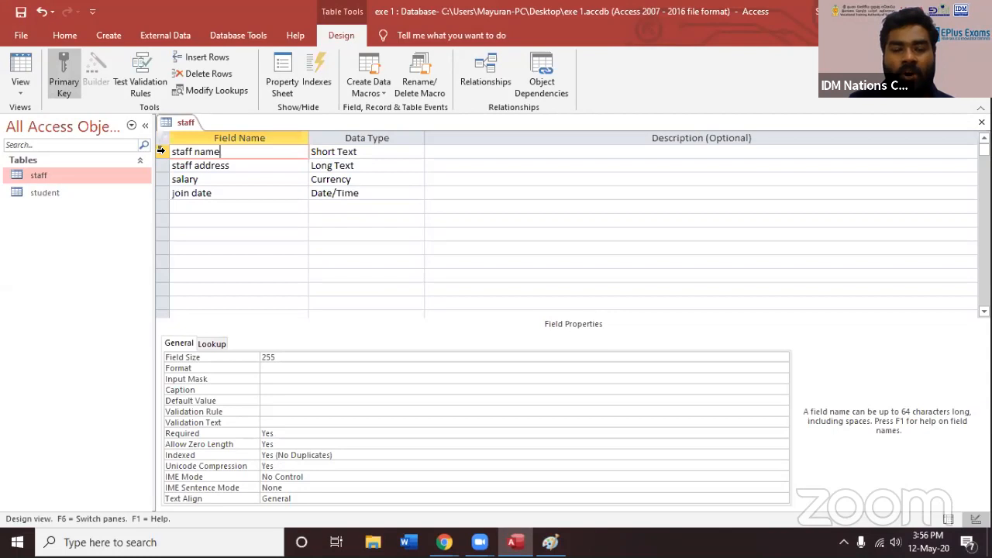
Point out the key on the staff name field and close the staff table, saving the design changes
click(225, 221)
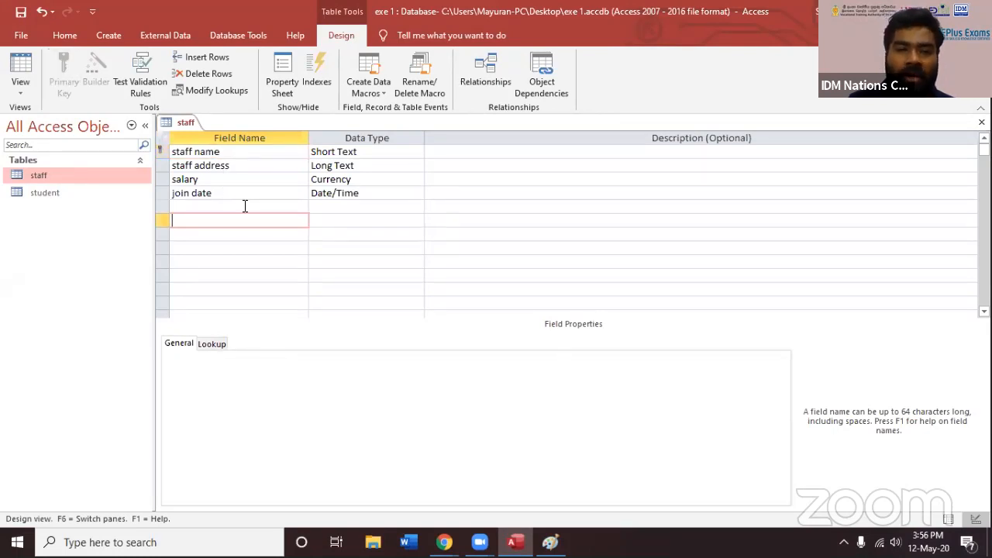
click(233, 151)
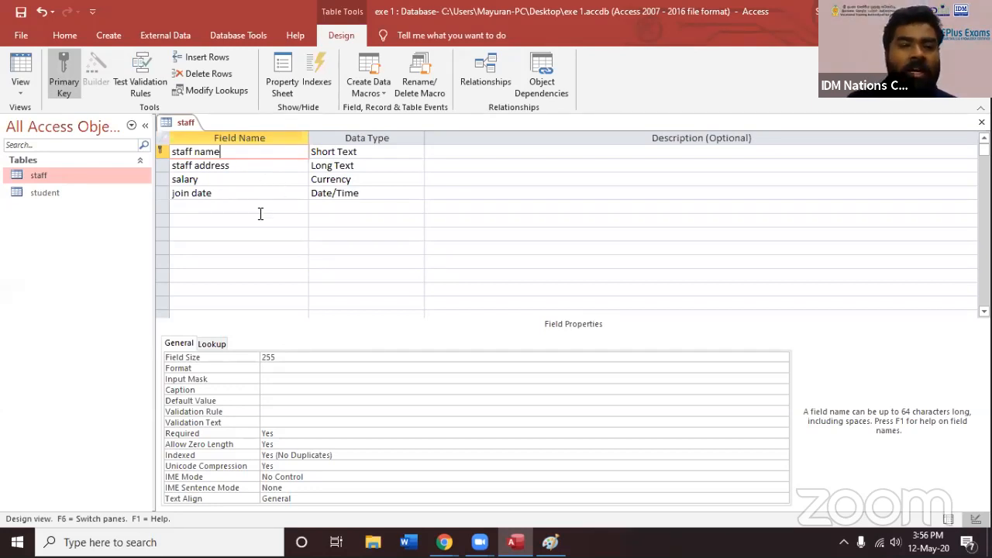
click(982, 122)
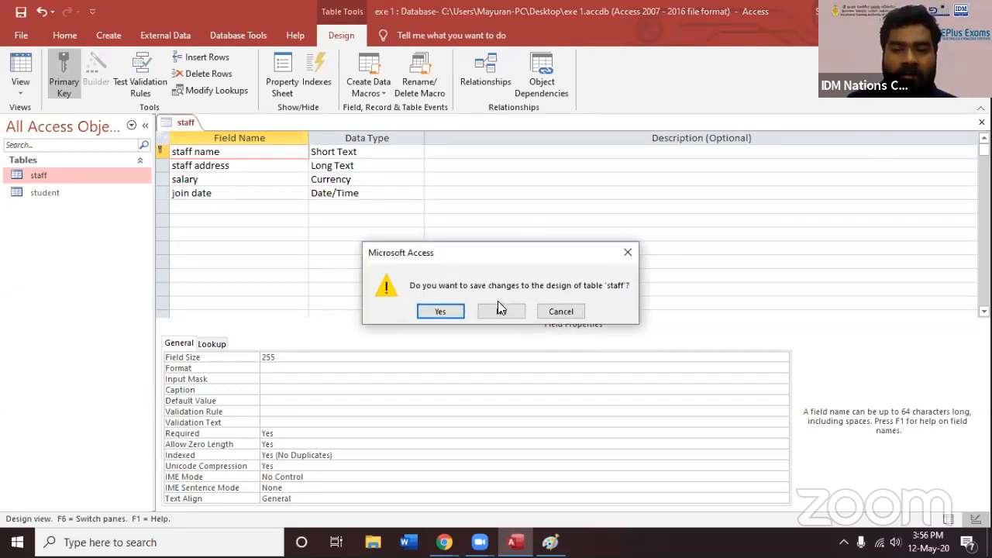
click(458, 311)
Open the student table's design to review its fields from student no to Dob, and close it again
click(48, 196)
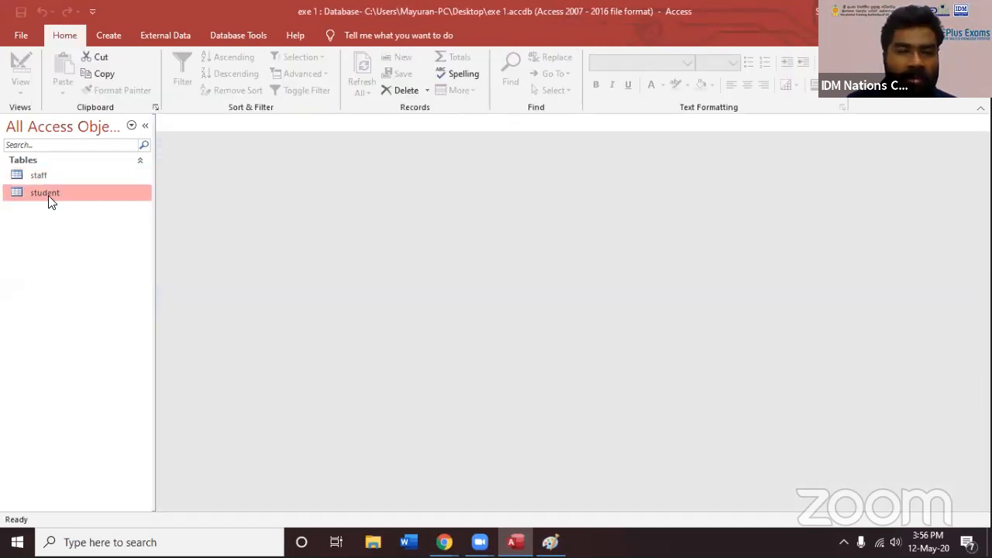
right_click(54, 194)
click(80, 219)
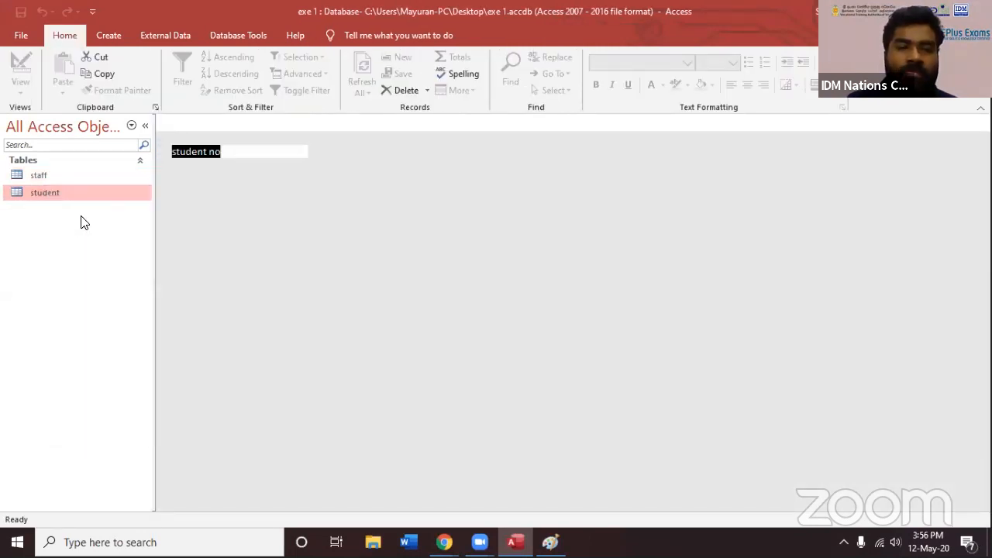
click(214, 179)
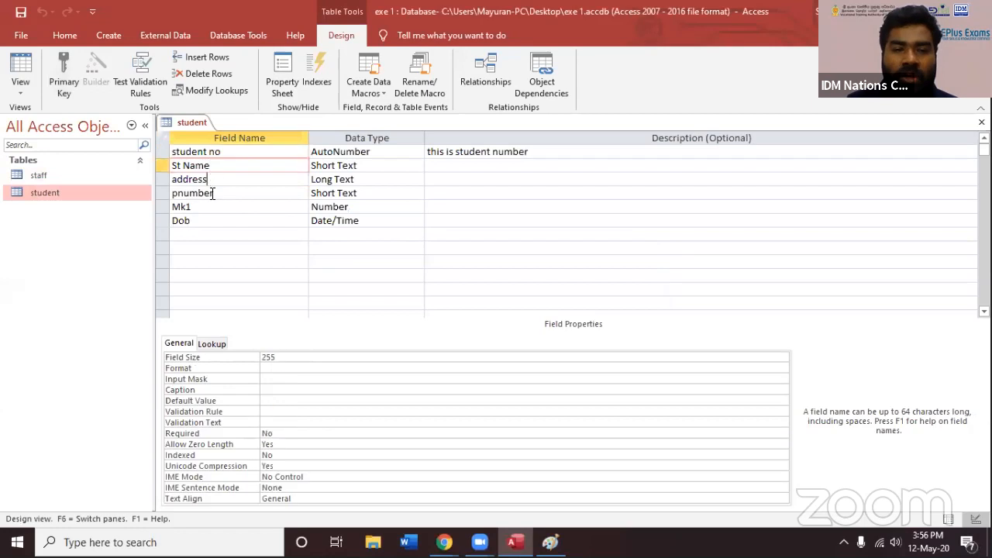
click(211, 207)
click(208, 221)
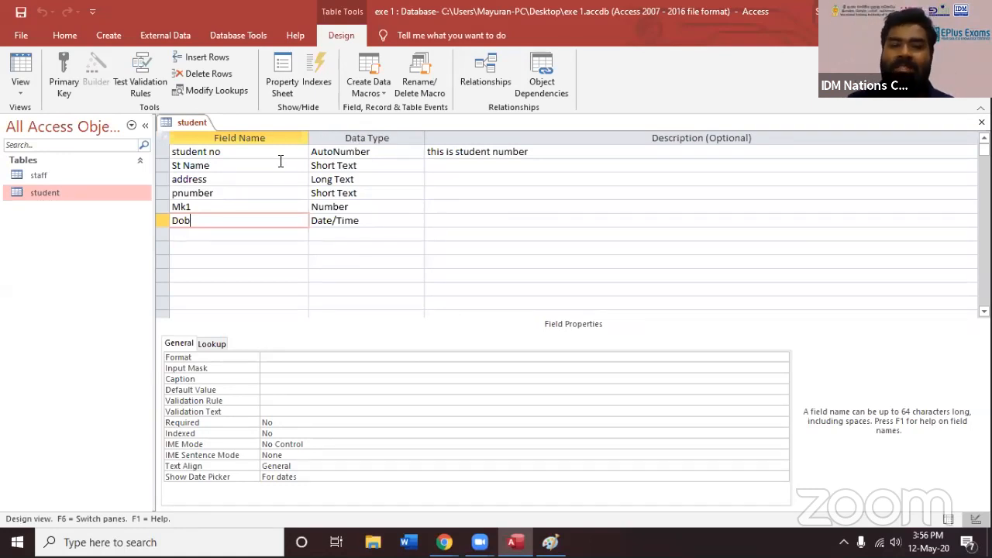
click(232, 181)
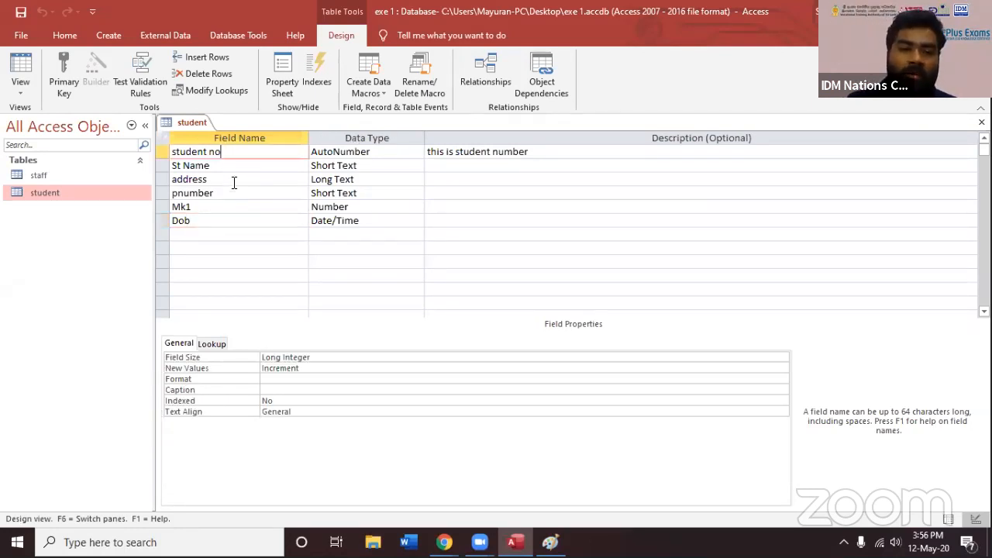
click(233, 194)
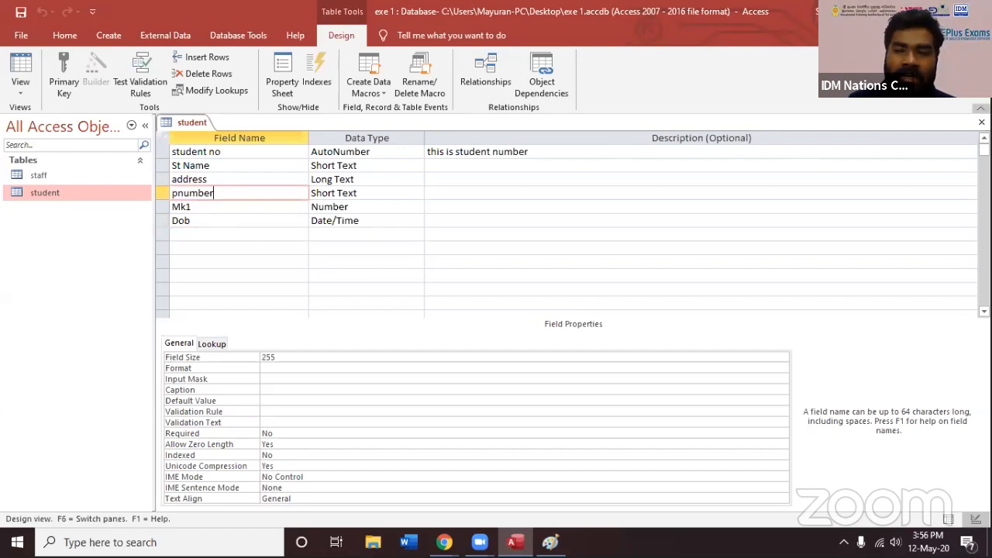
click(983, 122)
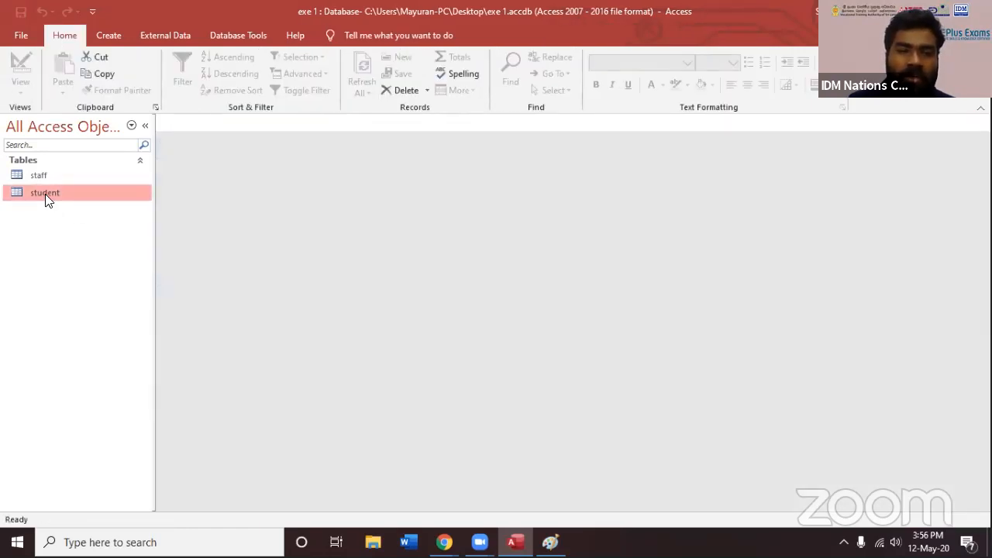
Make St Name the primary key in the student table's design and save the change on closing
right_click(45, 194)
click(92, 223)
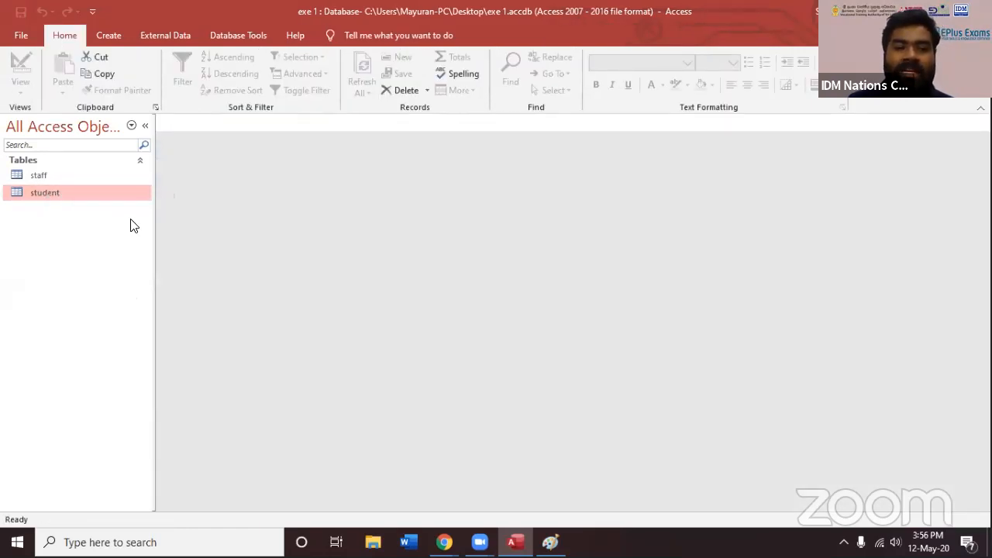
click(221, 165)
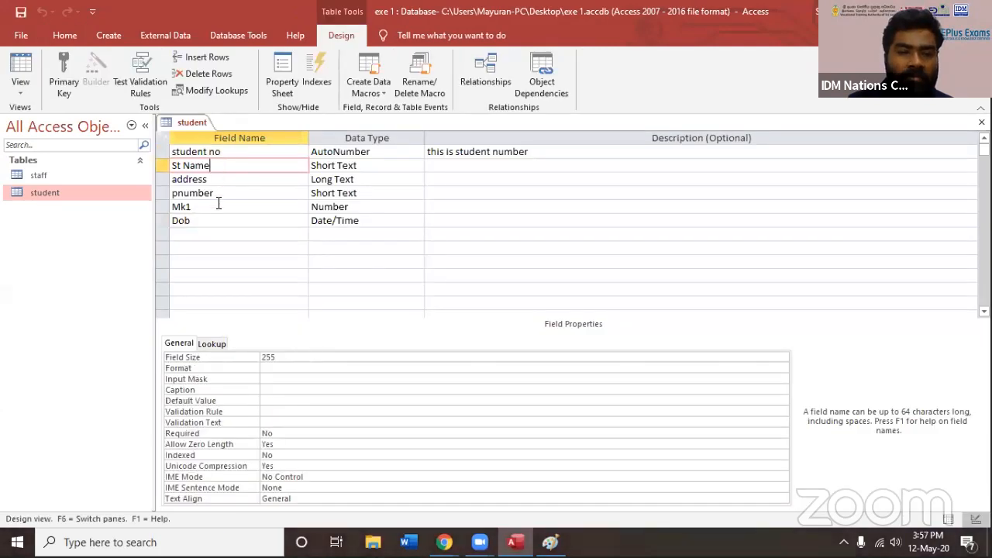
click(217, 192)
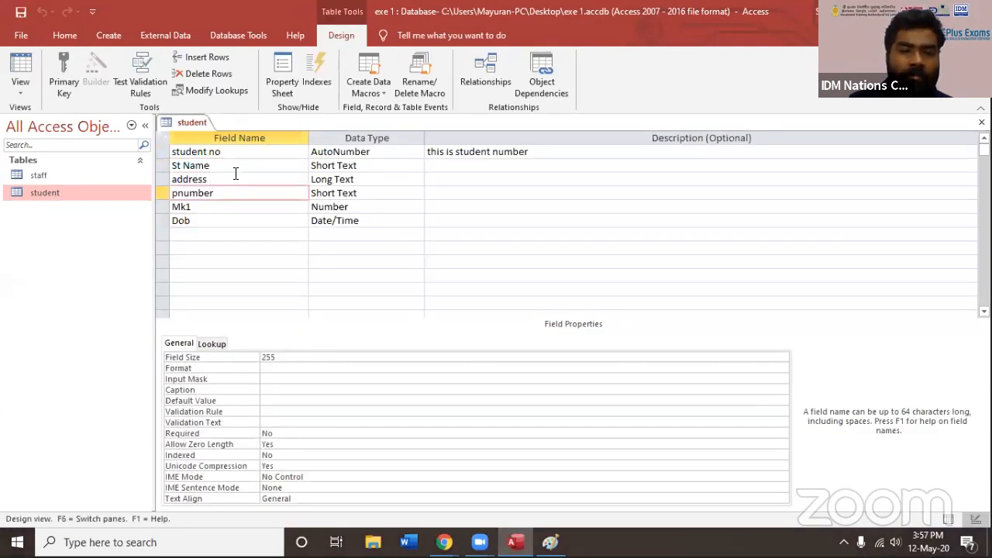
click(232, 164)
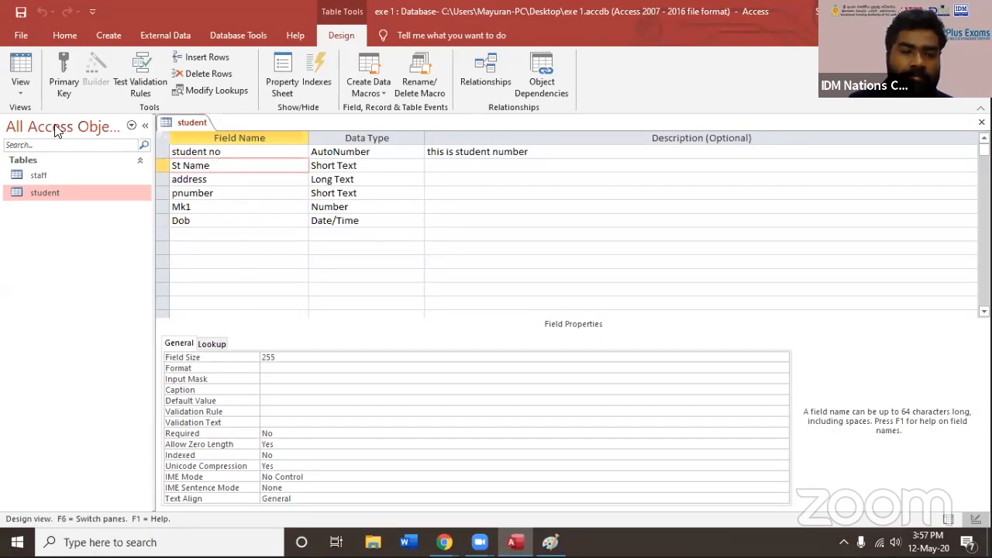
click(62, 88)
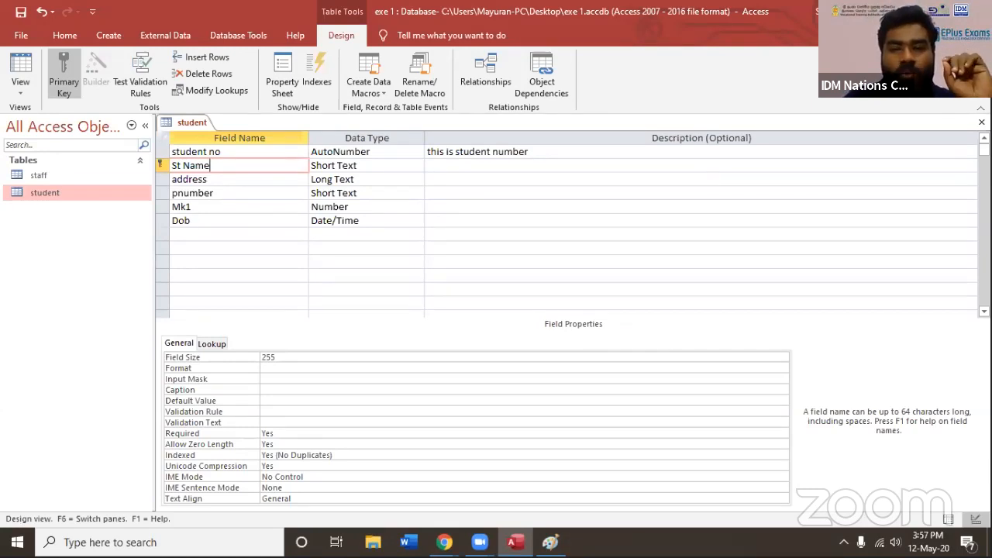
click(982, 122)
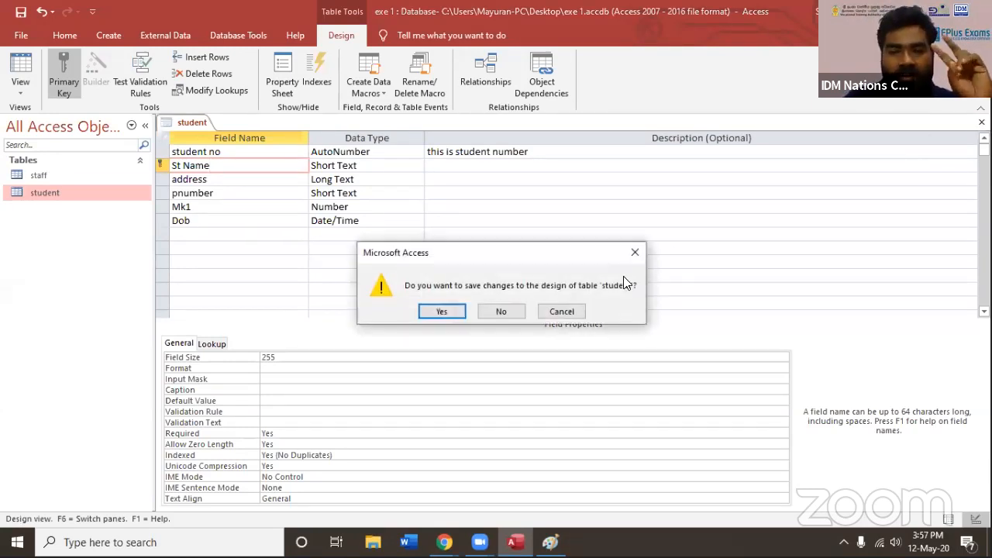
click(454, 314)
Switch to Paint, draw a red arrow from the NIC column to a circled 3 with a small box beside it, and scribble over the first NIC entry
click(550, 542)
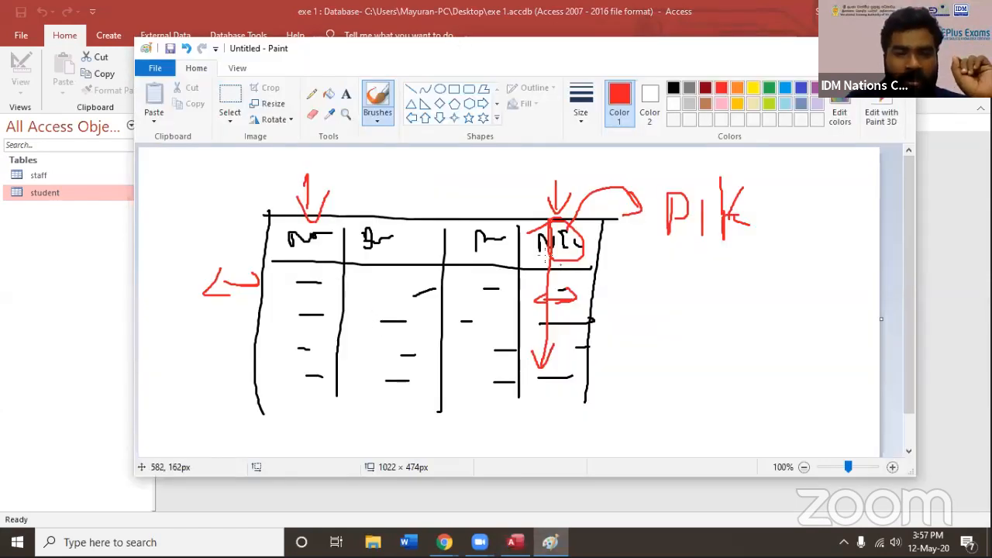
mouse_move(588, 276)
mouse_down()
mouse_move(655, 275)
mouse_move(633, 287)
mouse_move(679, 272)
mouse_move(660, 296)
mouse_move(659, 237)
mouse_move(637, 300)
mouse_up()
mouse_move(710, 267)
mouse_down()
mouse_move(742, 266)
mouse_move(735, 277)
mouse_up()
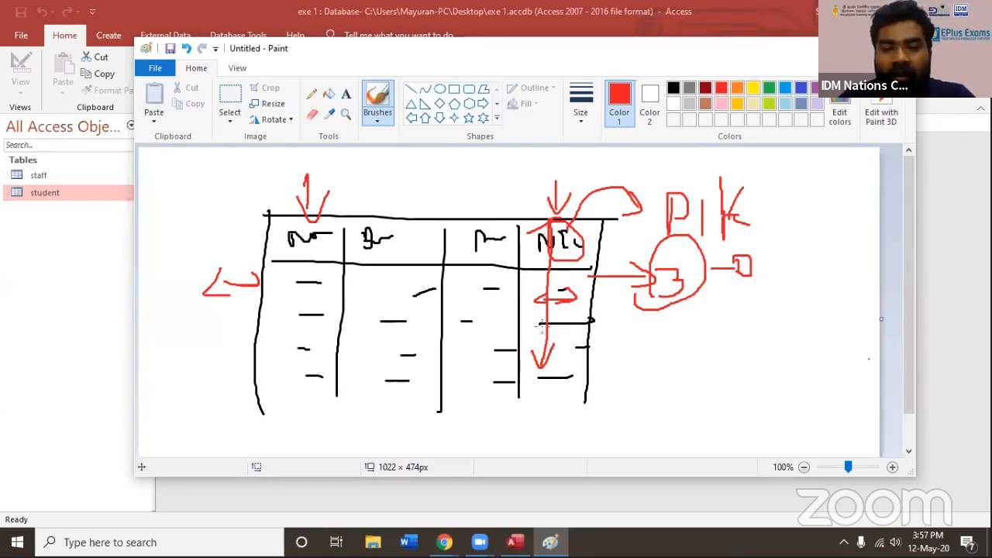
mouse_move(543, 295)
mouse_down()
mouse_move(540, 310)
mouse_move(549, 290)
mouse_move(561, 300)
mouse_up()
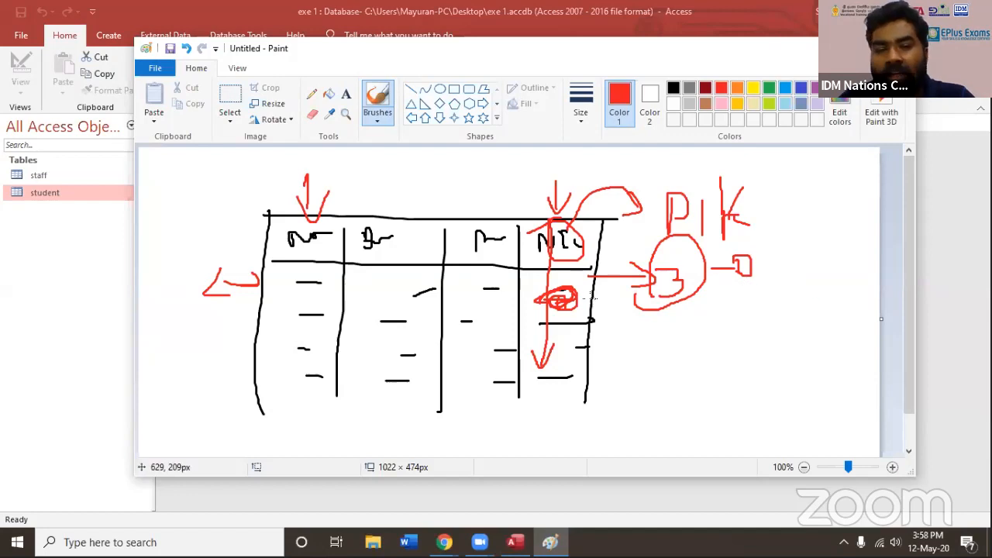
mouse_move(564, 293)
mouse_down()
mouse_move(538, 291)
mouse_move(556, 292)
mouse_up()
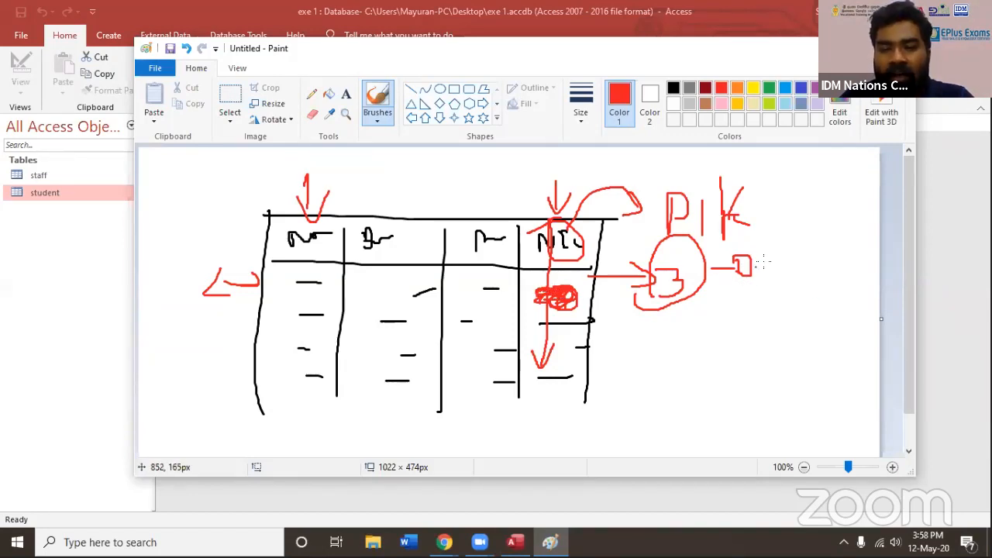
Number two boxes 1 and 2 beside the circled 3, write "NO Blan" next to the first, and mark the first two NIC entries in red
mouse_move(762, 268)
mouse_down()
mouse_move(803, 246)
mouse_move(811, 263)
mouse_move(849, 259)
mouse_up()
mouse_move(740, 298)
mouse_down()
mouse_move(748, 314)
mouse_move(746, 288)
mouse_up()
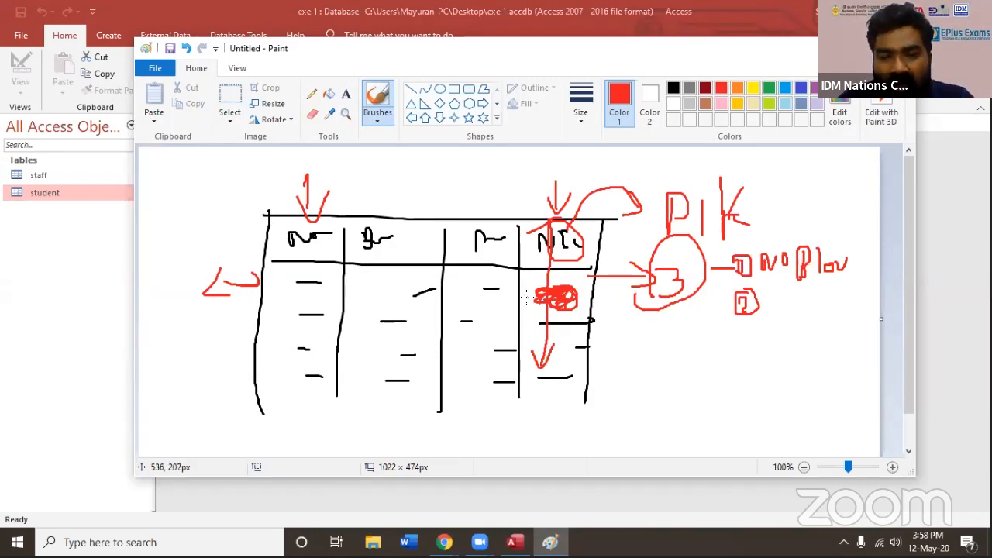
mouse_move(525, 322)
mouse_down()
mouse_move(540, 321)
mouse_move(530, 331)
mouse_up()
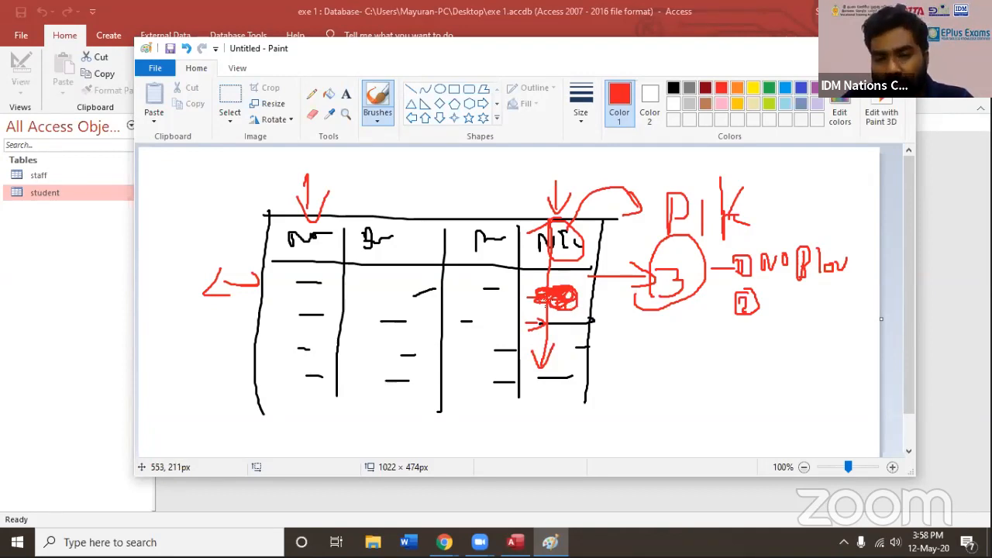
drag(556, 299, 582, 294)
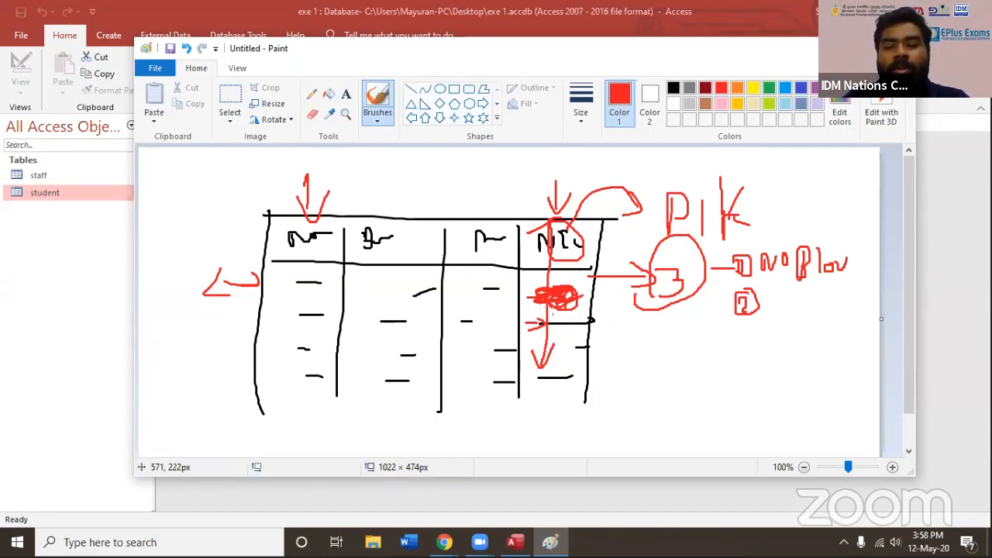
Write "no Dup" beside the boxed 2, add a circled 3 with a circled two-line note, and outline the whole rule list in red
mouse_move(768, 312)
mouse_down()
mouse_move(844, 302)
mouse_move(852, 311)
mouse_up()
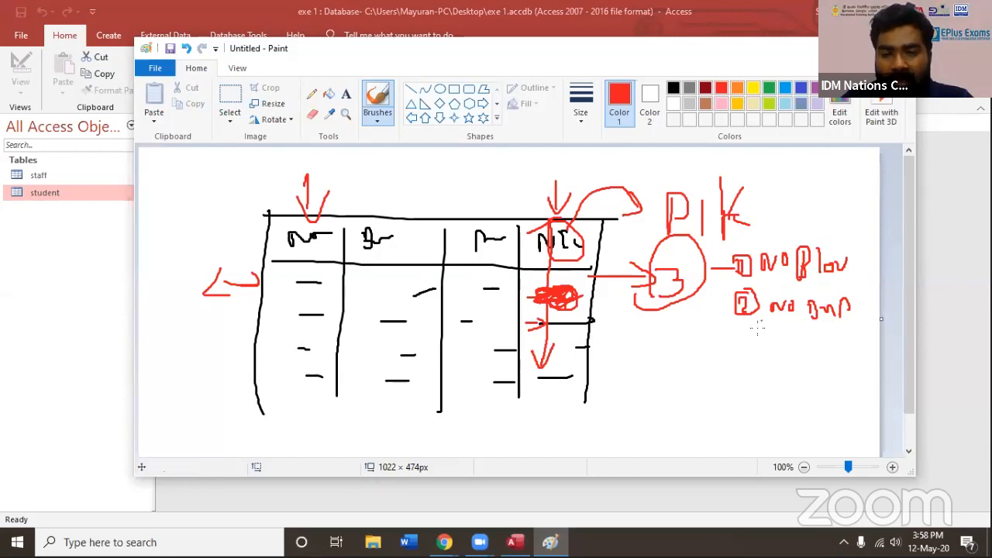
mouse_move(740, 342)
mouse_down()
mouse_move(741, 369)
mouse_move(769, 365)
mouse_move(746, 347)
mouse_up()
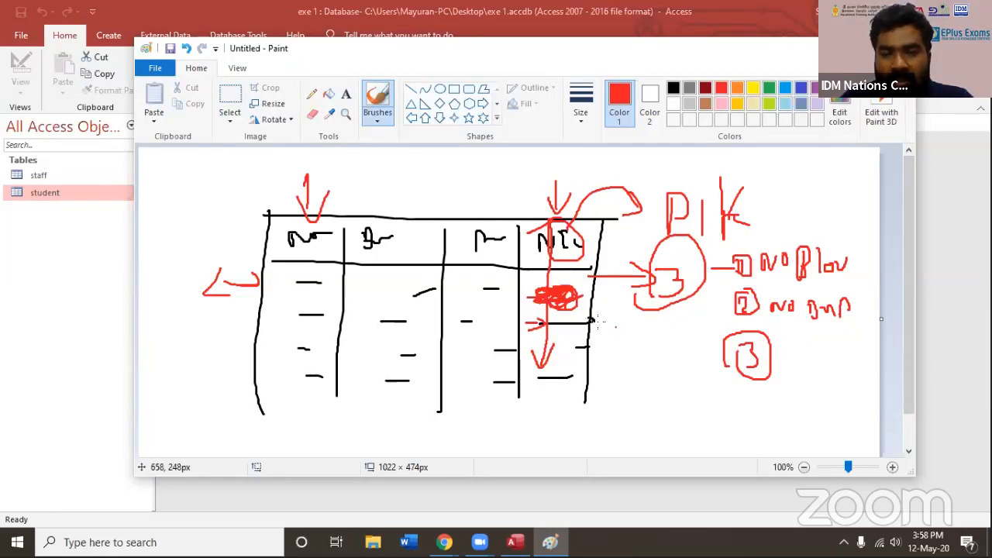
drag(785, 357, 842, 358)
mouse_move(792, 382)
mouse_down()
mouse_move(793, 392)
mouse_move(826, 393)
mouse_up()
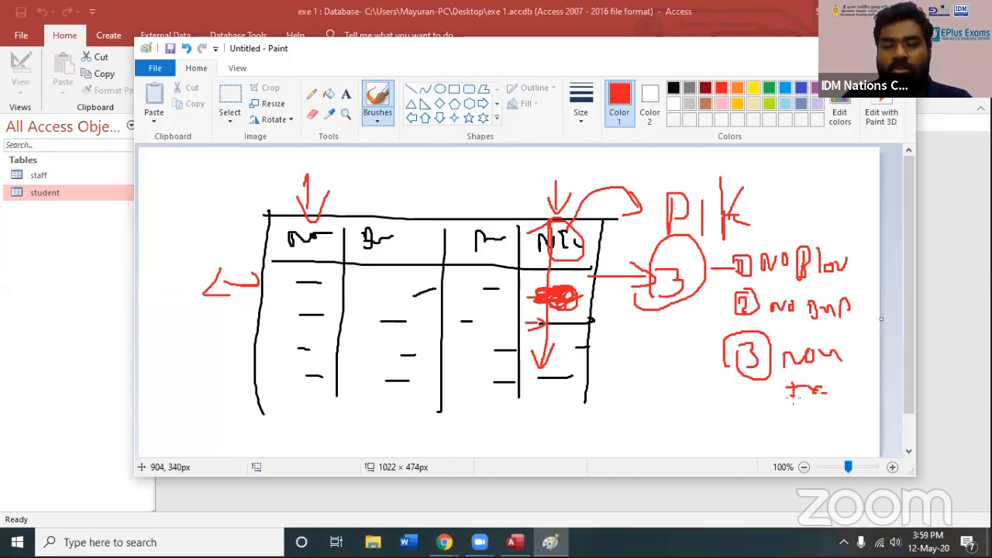
mouse_move(815, 344)
mouse_down()
mouse_move(846, 390)
mouse_move(776, 358)
mouse_move(784, 349)
mouse_up()
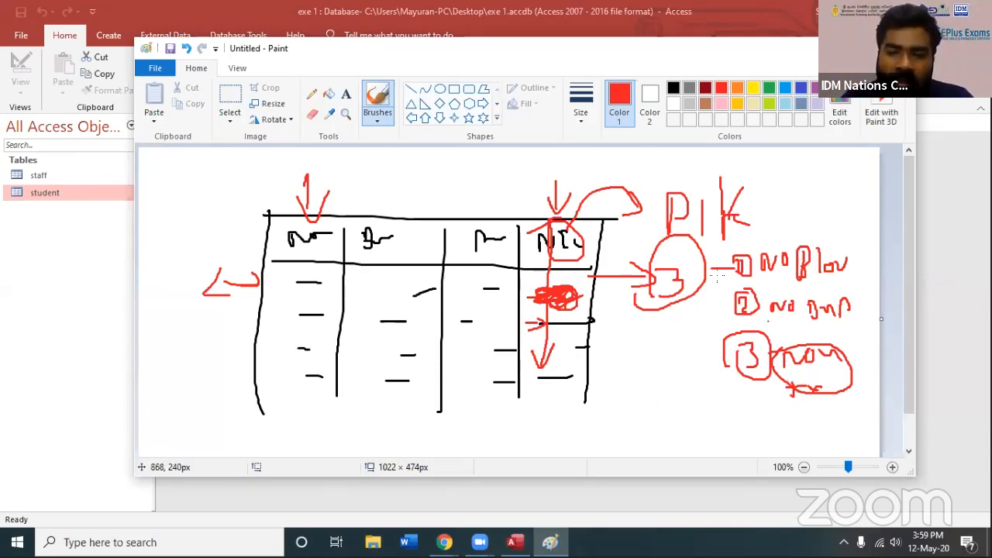
mouse_move(735, 245)
mouse_down()
mouse_move(716, 295)
mouse_move(725, 396)
mouse_move(833, 414)
mouse_move(866, 310)
mouse_move(870, 237)
mouse_move(772, 219)
mouse_move(728, 244)
mouse_up()
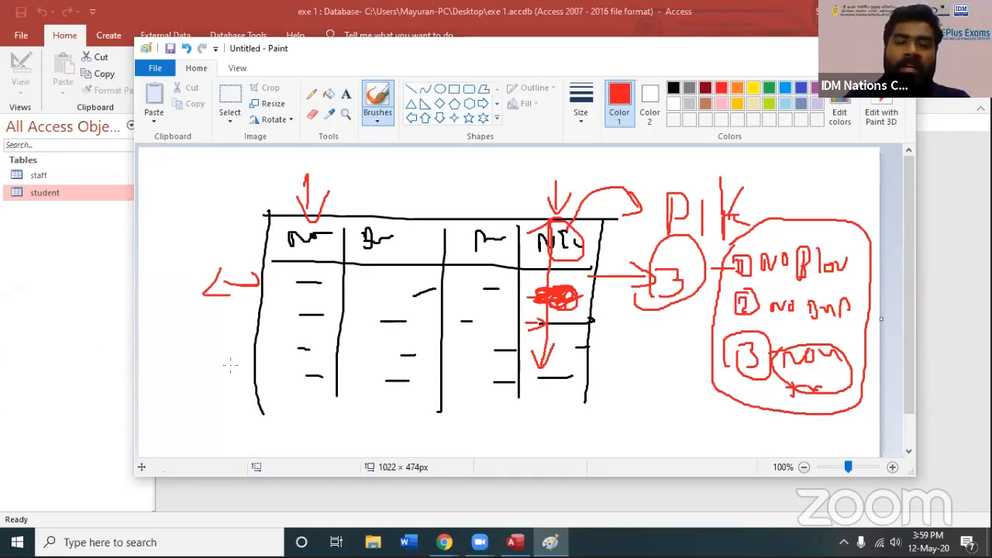
Add red marks above the arrow over the No column and a small red box above the arrow over the NIC column
mouse_move(318, 169)
mouse_down()
mouse_move(319, 186)
mouse_move(333, 158)
mouse_move(342, 170)
mouse_move(320, 170)
mouse_up()
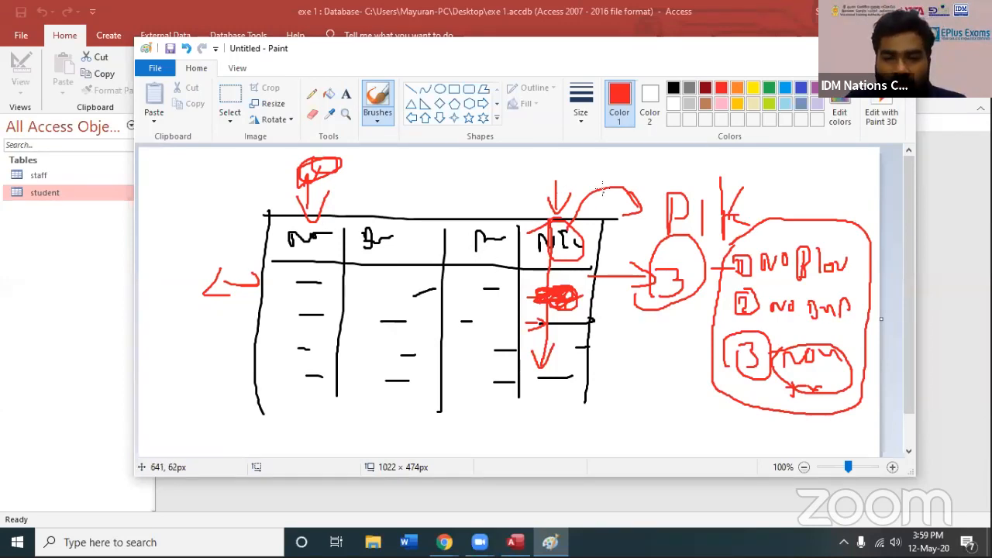
drag(554, 168, 556, 186)
drag(555, 164, 567, 174)
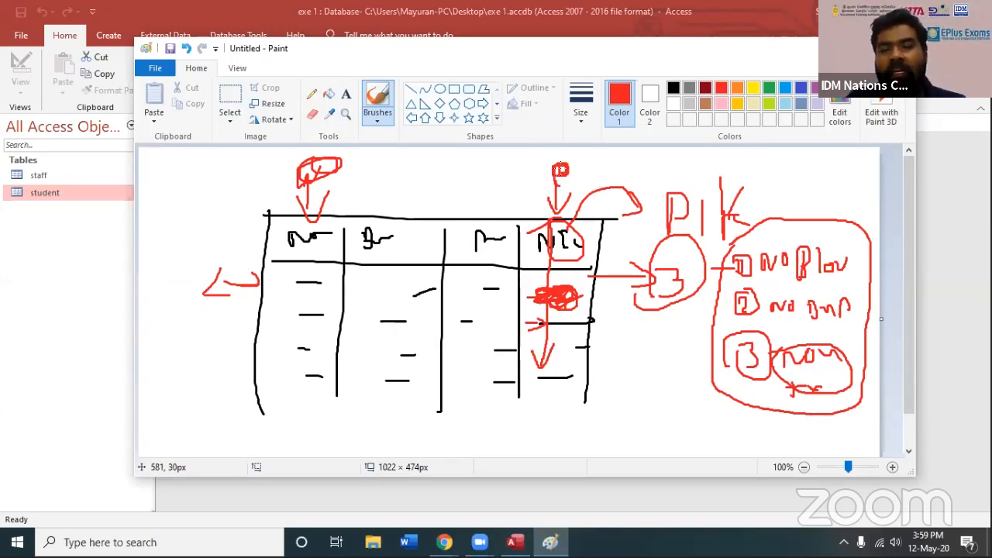
Sketch a red extra column before the No column, fill it with short lines, circle the first one and point an arrow from it upward
mouse_move(268, 217)
mouse_down()
mouse_move(173, 215)
mouse_move(153, 438)
mouse_up()
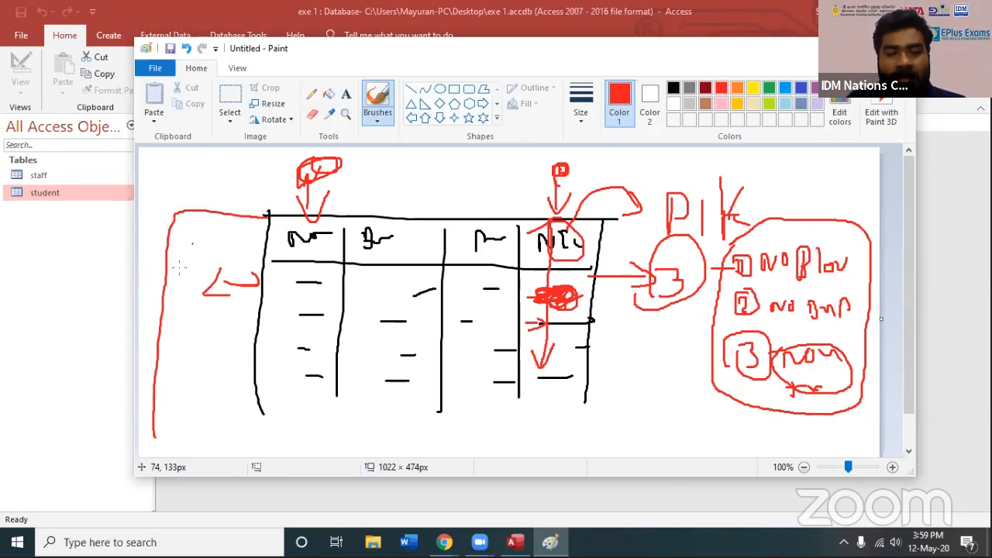
mouse_move(177, 272)
mouse_down()
mouse_move(225, 277)
mouse_move(217, 304)
mouse_up()
mouse_move(167, 325)
mouse_down()
mouse_move(209, 328)
mouse_move(228, 351)
mouse_up()
mouse_move(165, 373)
mouse_down()
mouse_move(216, 374)
mouse_move(240, 389)
mouse_up()
mouse_move(210, 281)
mouse_down()
mouse_move(190, 273)
mouse_move(226, 261)
mouse_move(230, 271)
mouse_up()
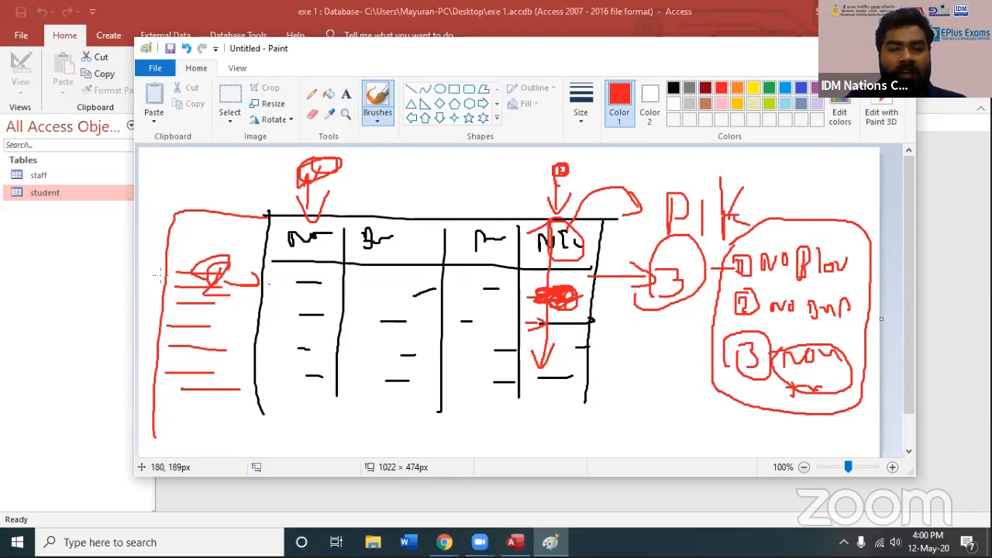
mouse_move(164, 238)
mouse_down()
mouse_move(195, 183)
mouse_move(214, 186)
mouse_up()
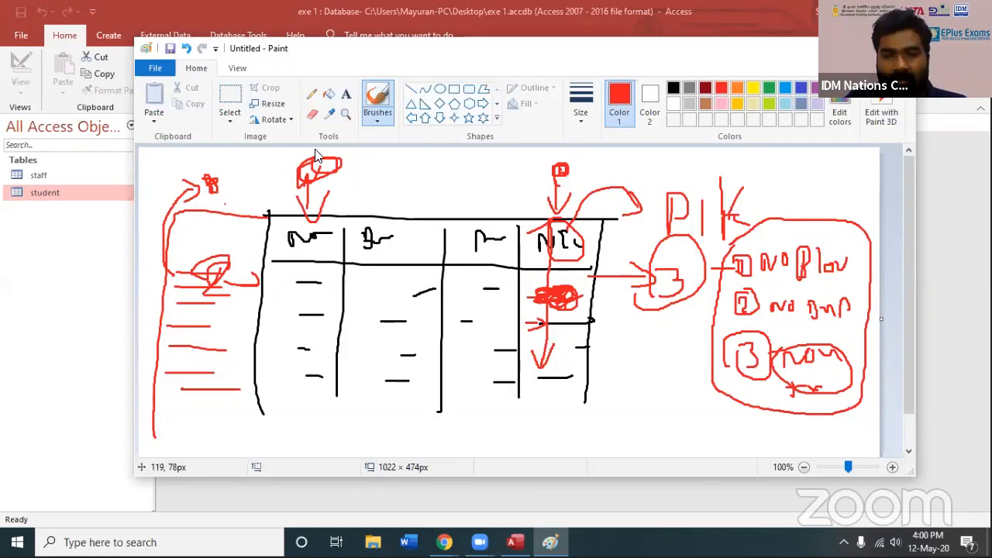
Switch to Access and open the staff table's design to examine which field is the primary key
key(alt+Tab)
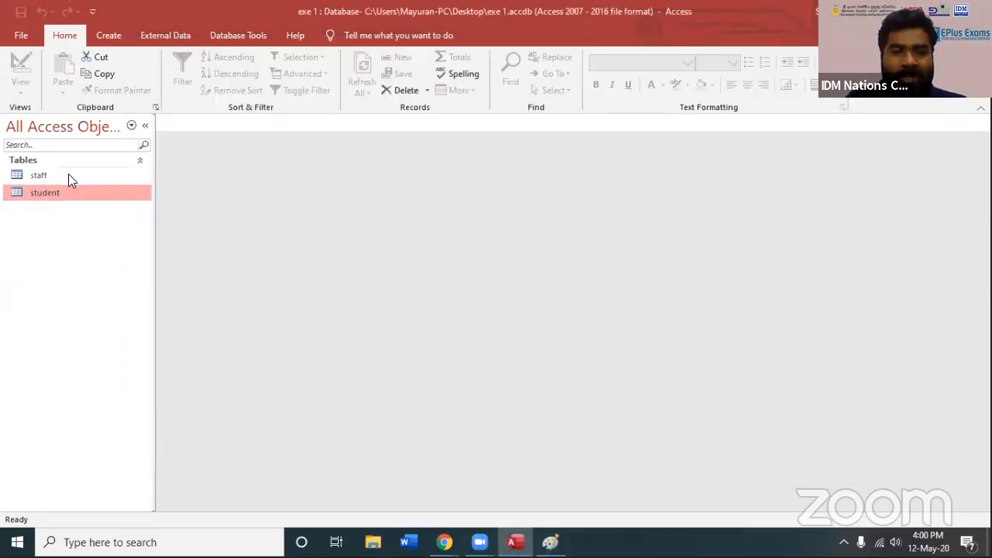
click(71, 175)
right_click(71, 177)
click(85, 202)
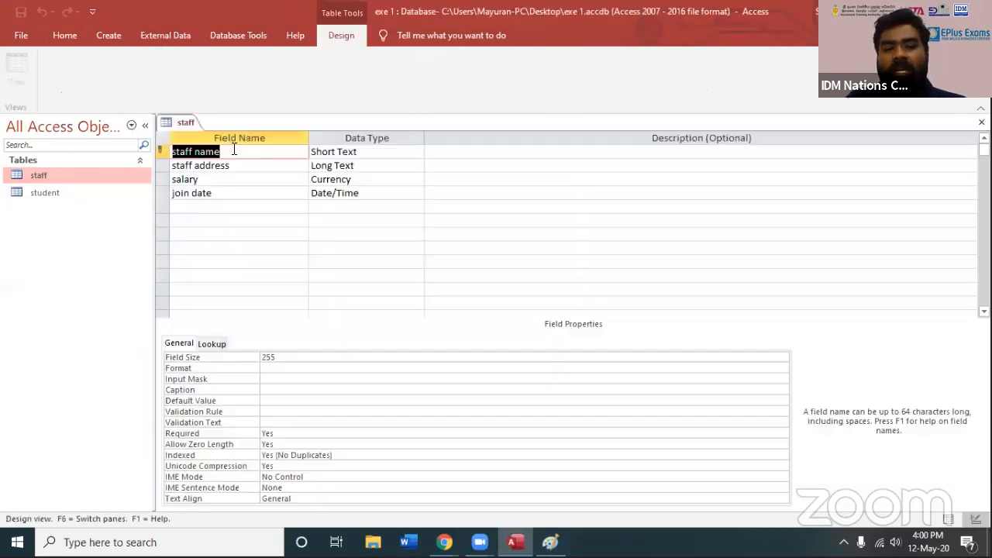
click(225, 152)
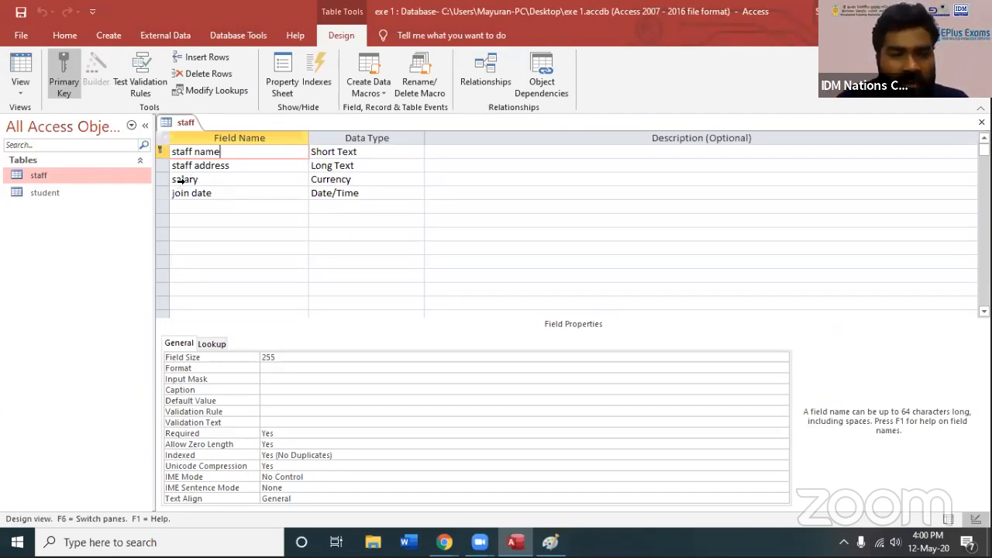
Try to add a staff record without a staff name, using address asda, salary 2323 and join date 12-May-20
double_click(66, 177)
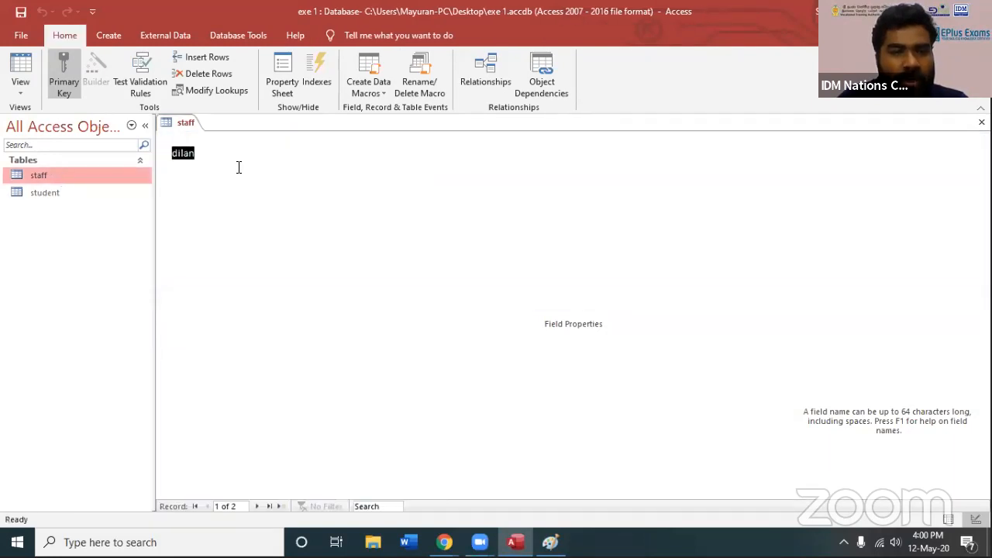
click(213, 181)
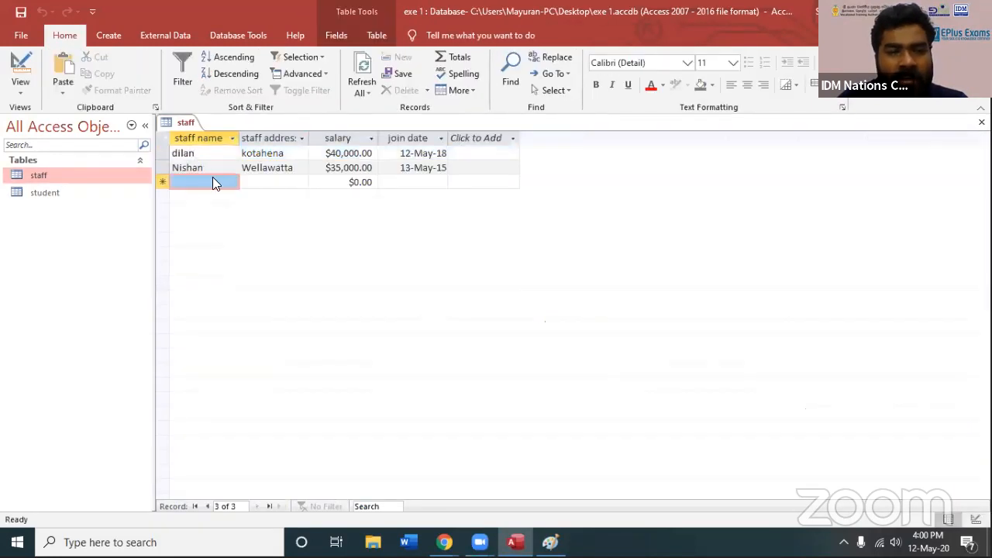
click(265, 182)
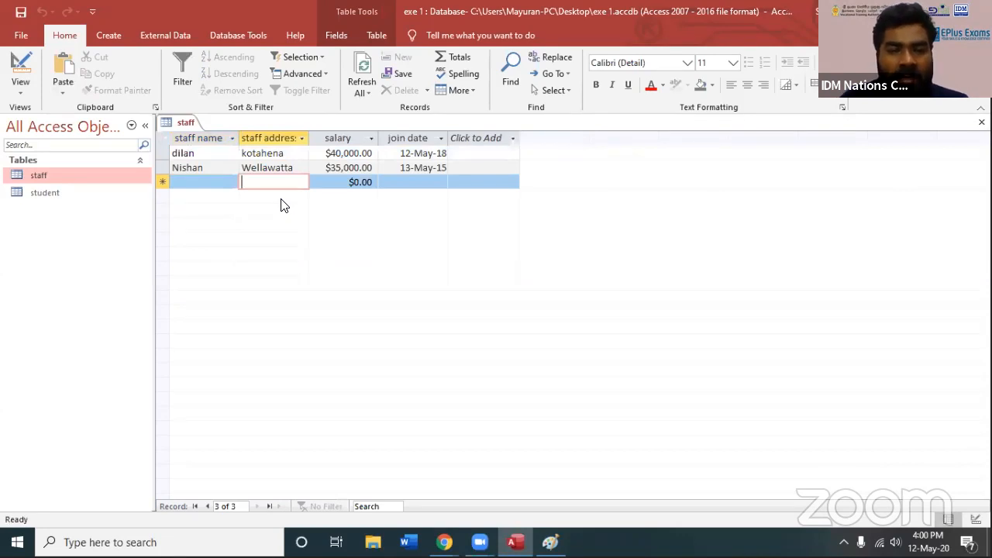
text(asda)
key(Tab)
text(2323)
key(Tab)
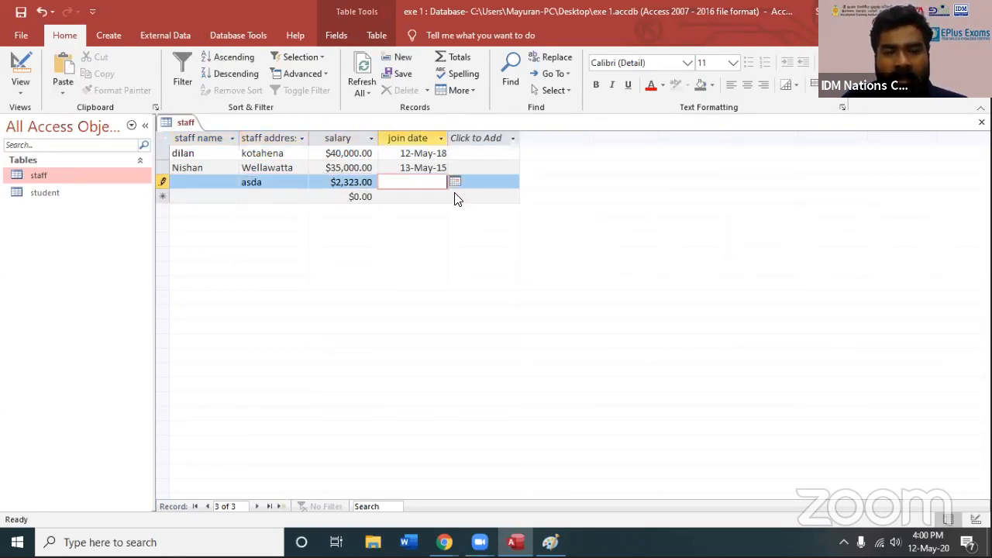
click(456, 183)
click(366, 248)
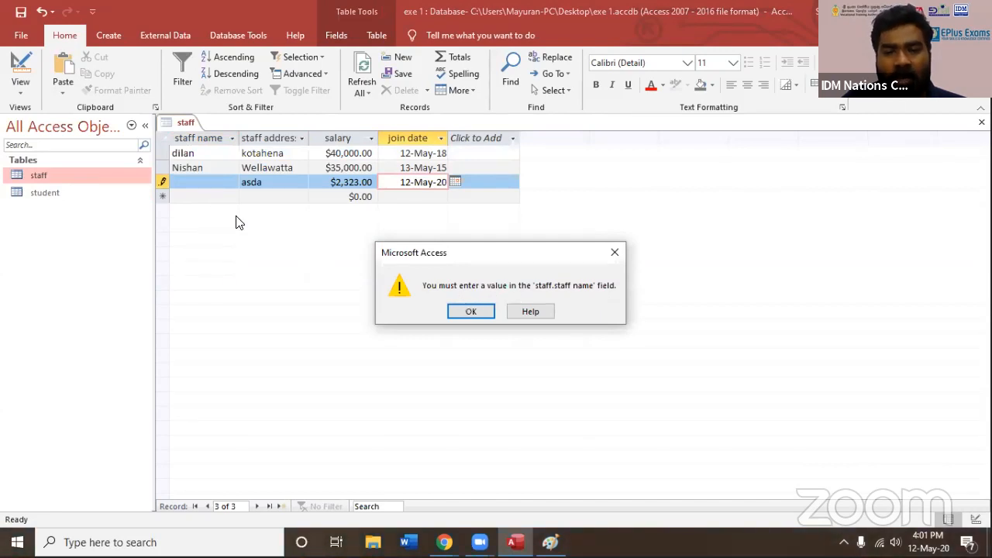
click(471, 310)
Set the new record's staff name to qweqw, clear its staff address and save the record
click(222, 183)
text(qweqw)
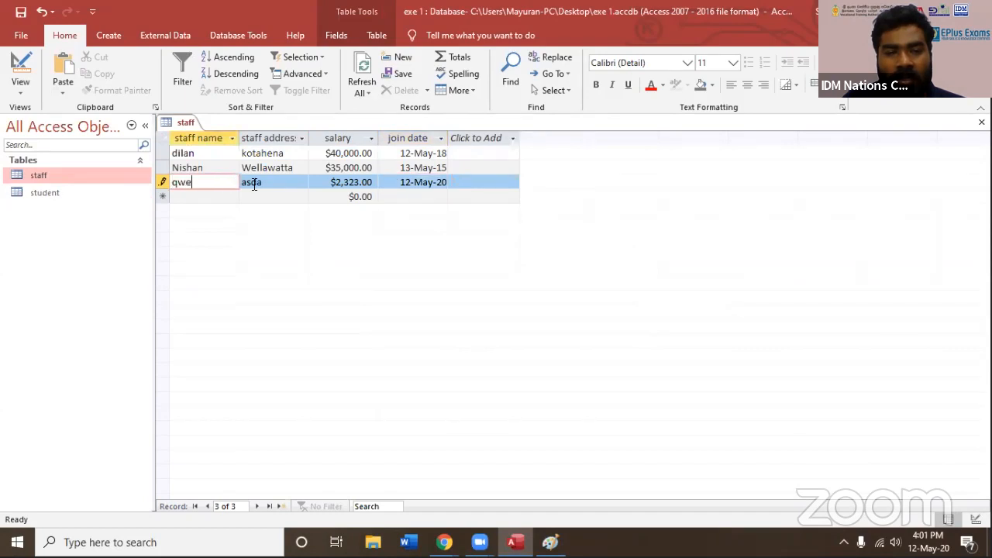
double_click(262, 184)
key(BackSpace)
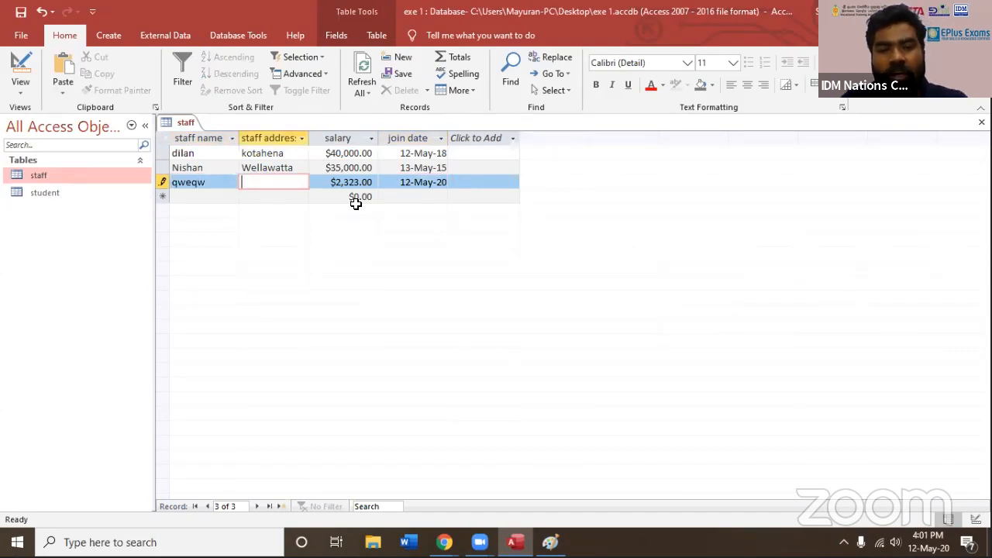
click(287, 197)
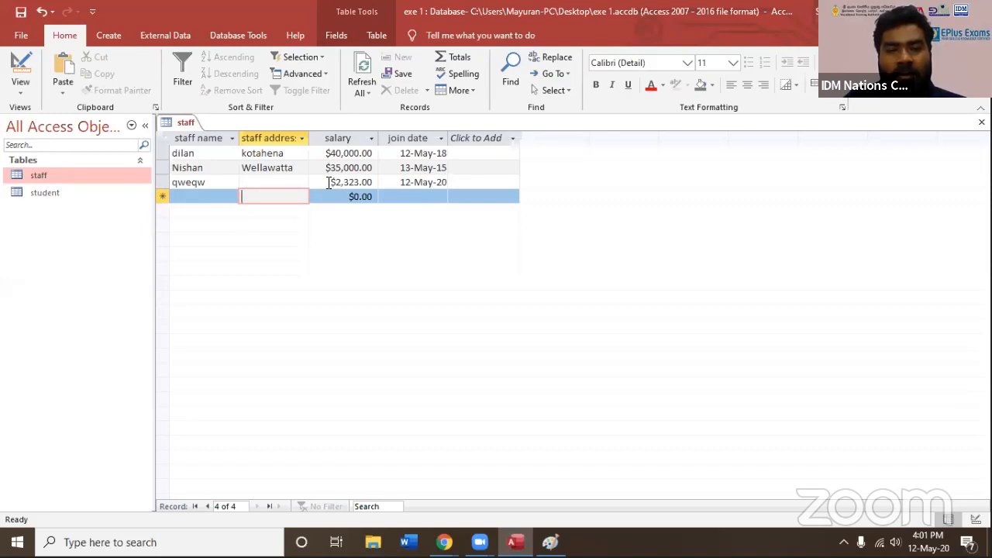
Delete the qweqw record from the staff table and confirm the deletion
drag(369, 182, 318, 188)
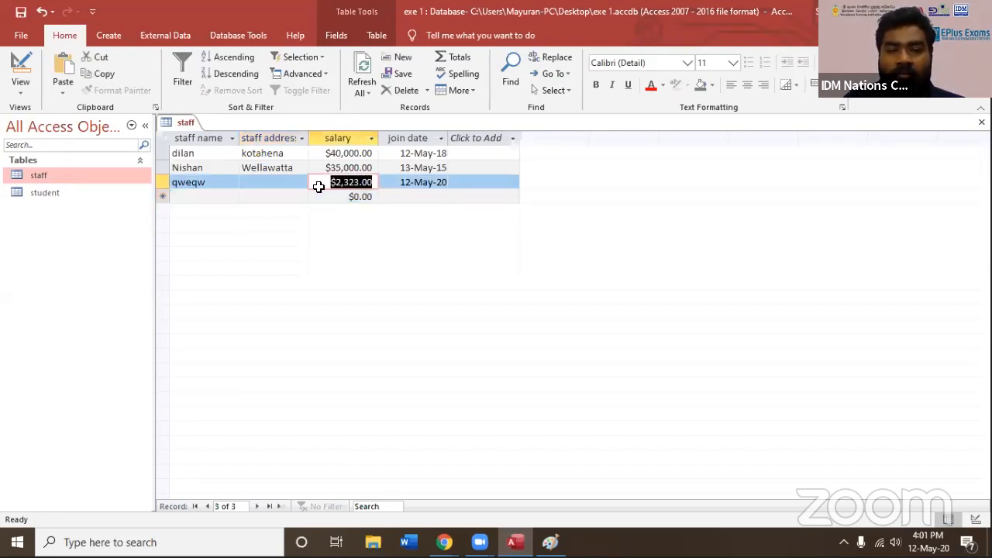
click(182, 183)
right_click(160, 183)
click(220, 216)
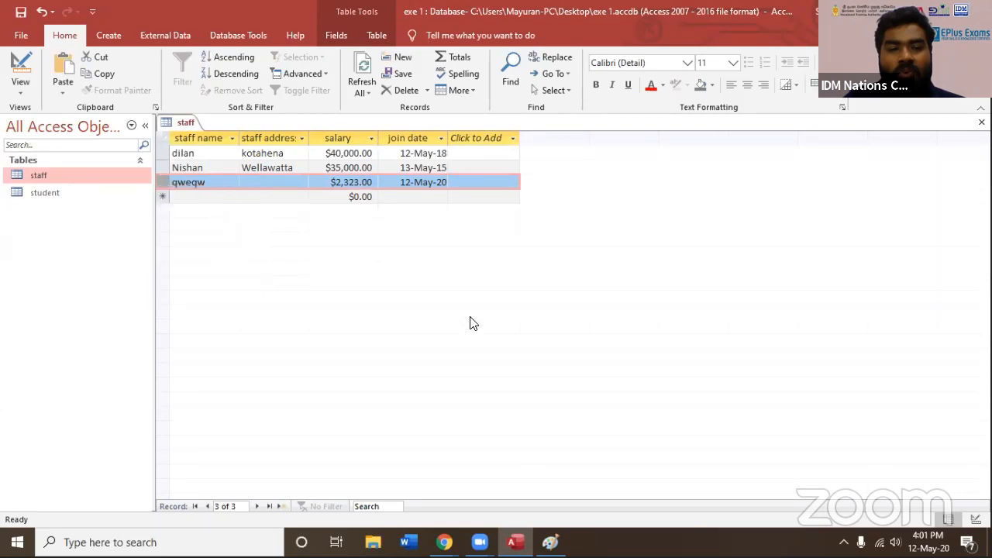
click(467, 318)
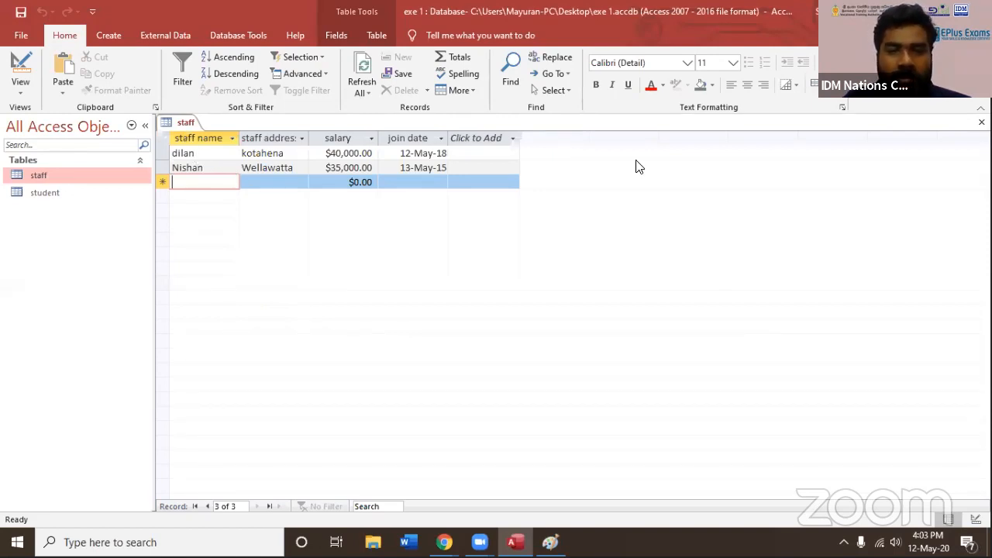
Close the staff table, dismiss the pop-up notification and switch to Paint
click(982, 122)
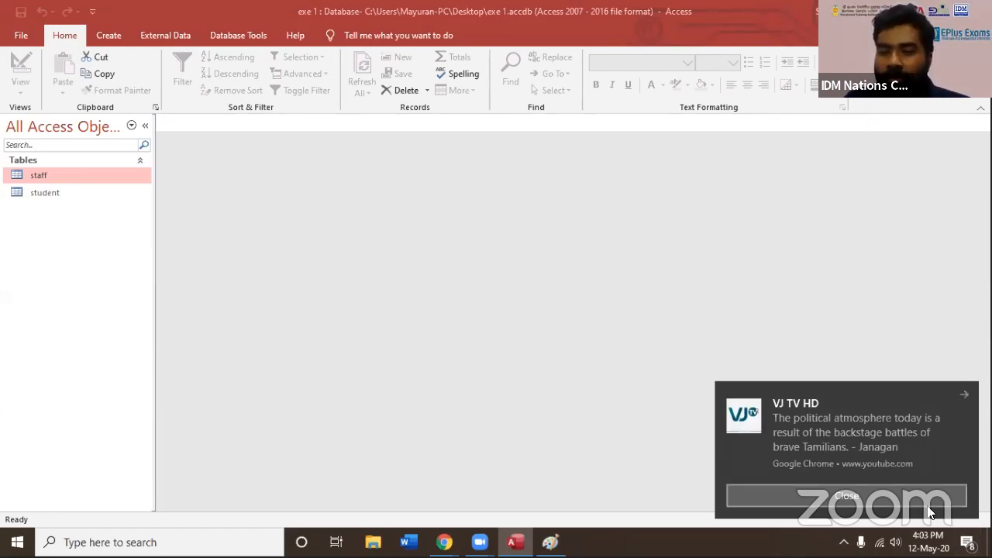
click(907, 391)
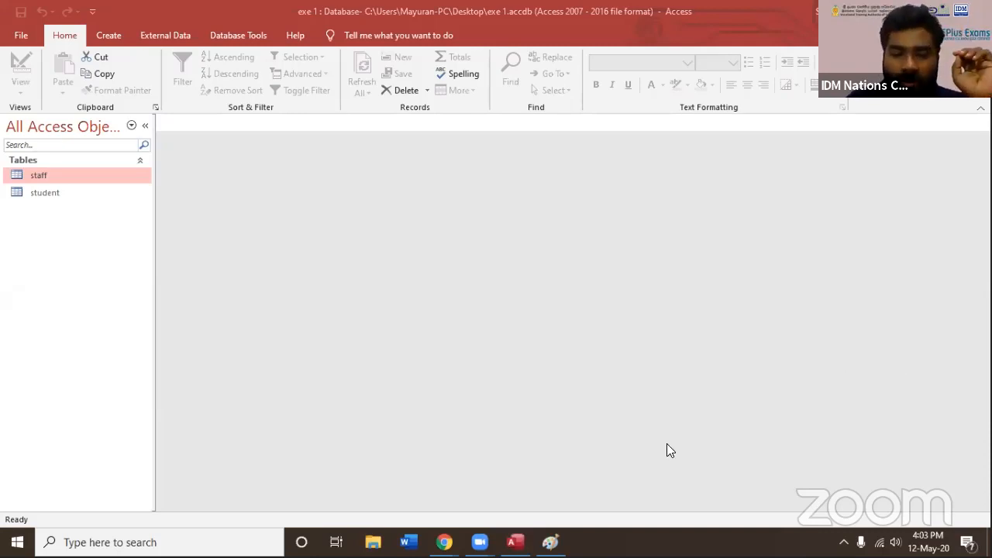
key(alt+Tab)
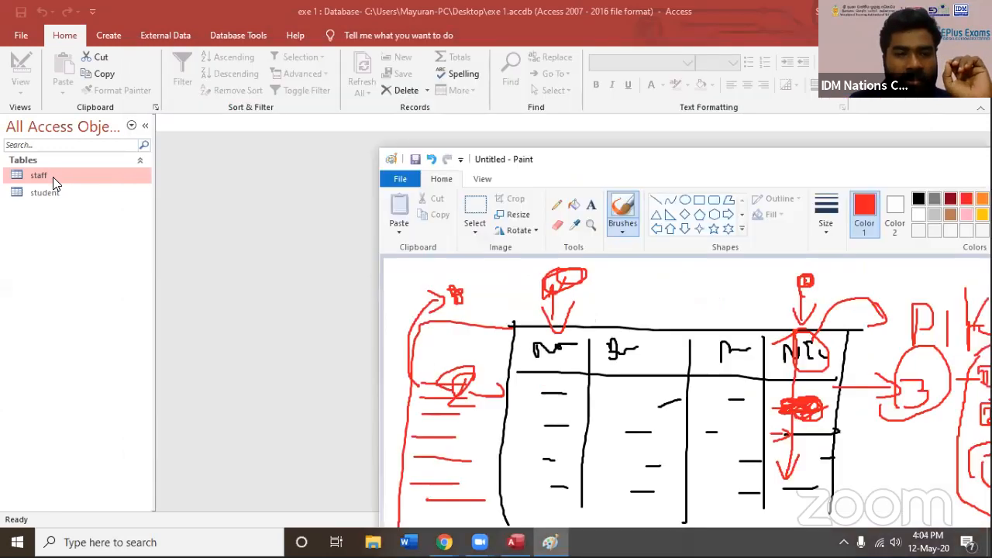
Reopen the staff table in Access and start a record repeating the first staff member's name, with address jhjh and salary 7676
double_click(77, 177)
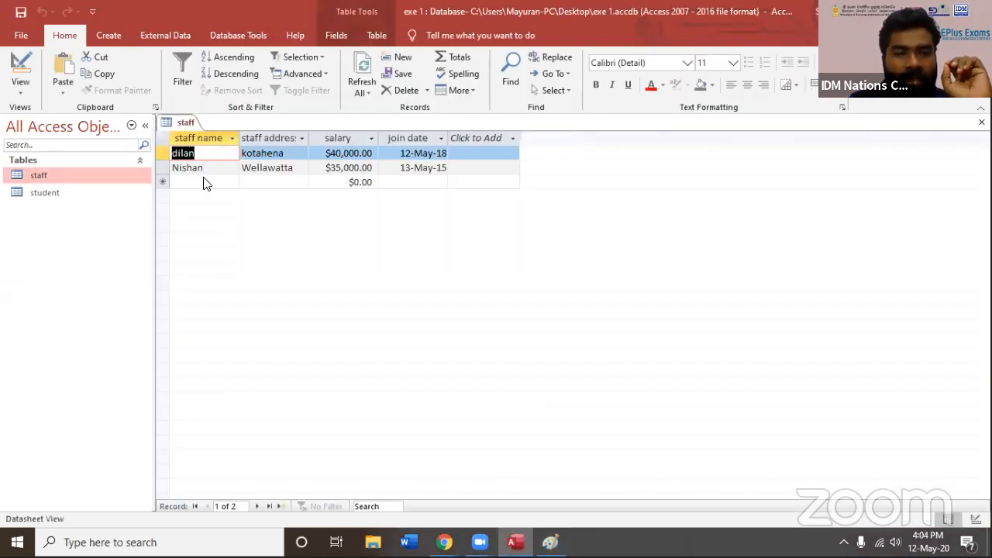
click(205, 182)
click(217, 182)
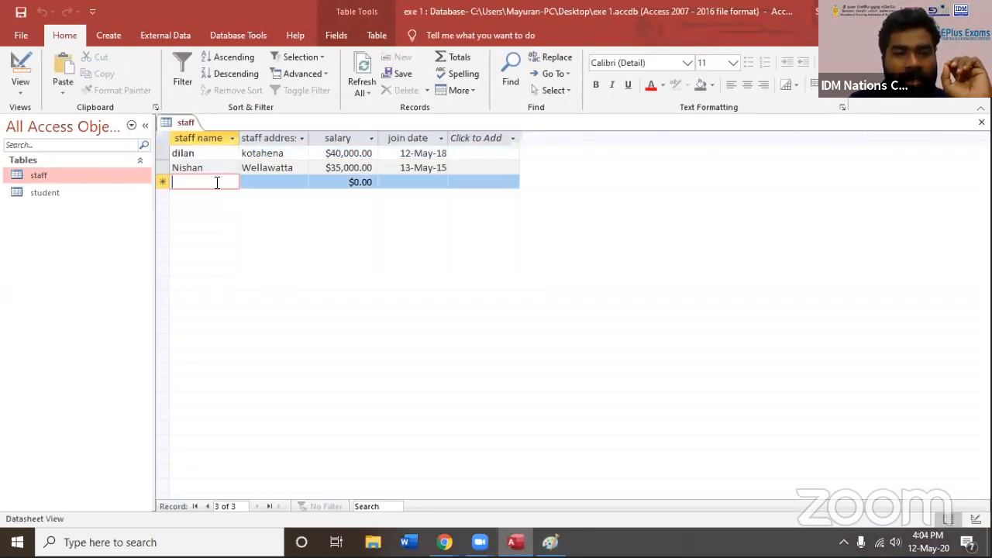
text(dilan)
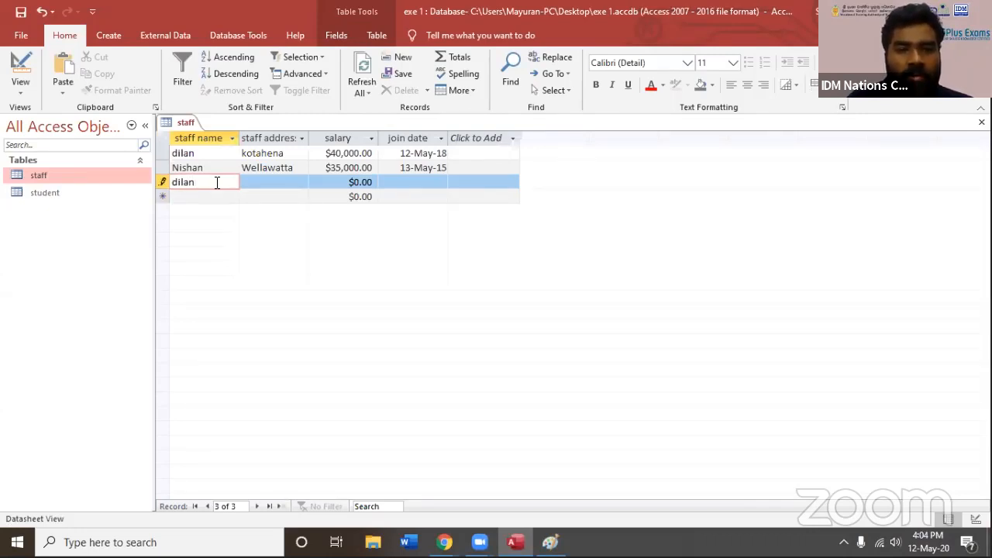
key(Tab)
text(jhjh)
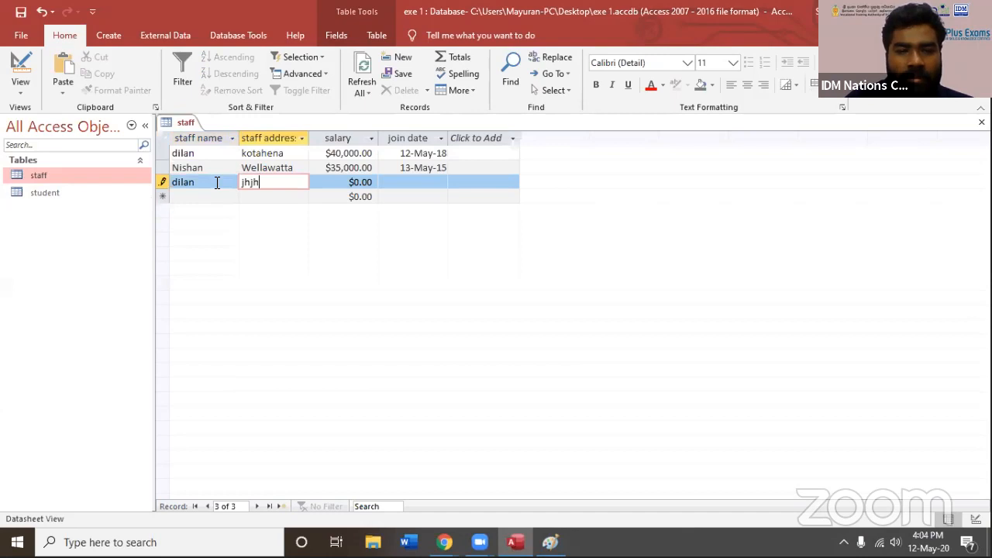
key(Tab)
text(7676)
key(Tab)
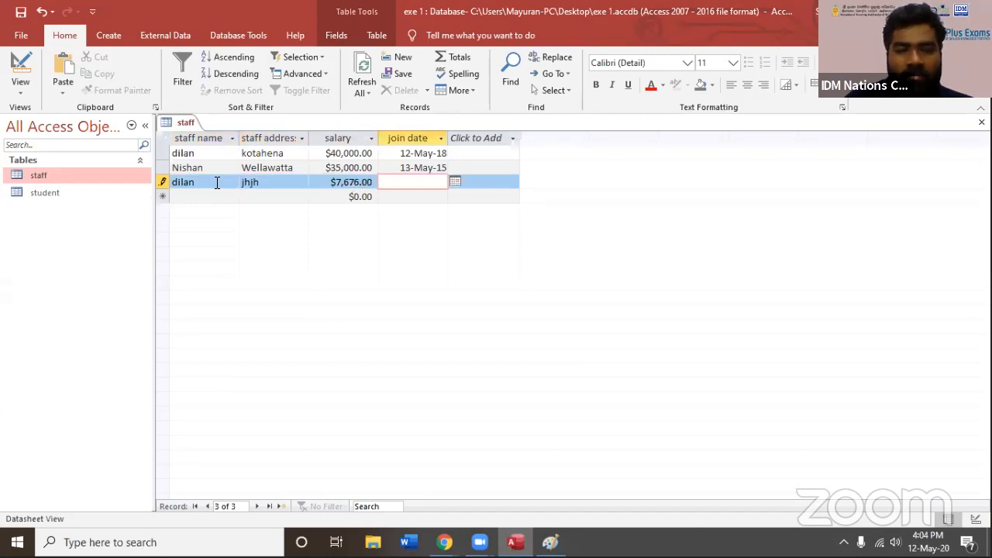
Set the new record's join date to 12-May-20 and try to save the record with the duplicate staff name
click(455, 182)
click(293, 216)
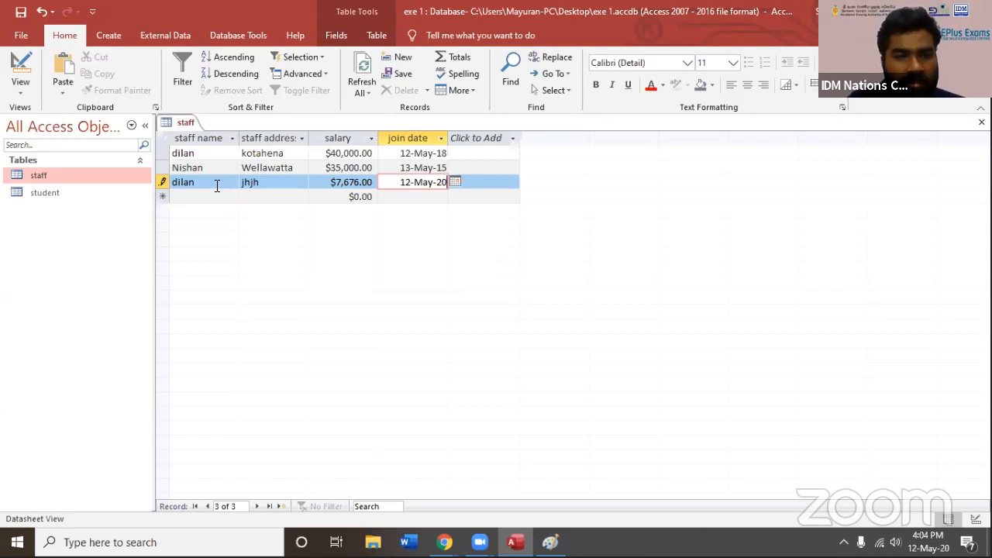
click(284, 197)
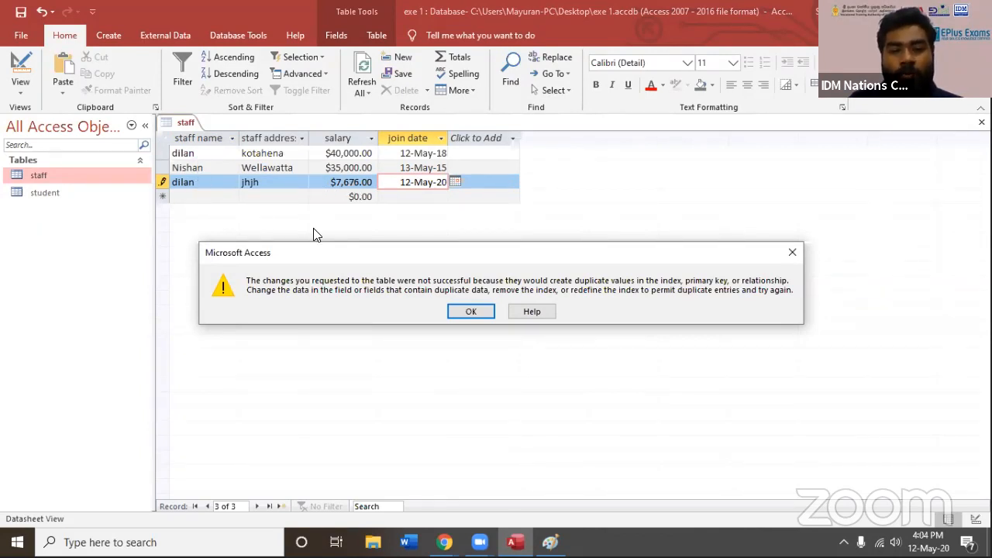
click(469, 311)
Dismiss the duplicate-value warning, change the third staff record's name to qw and save the record
click(215, 184)
double_click(216, 184)
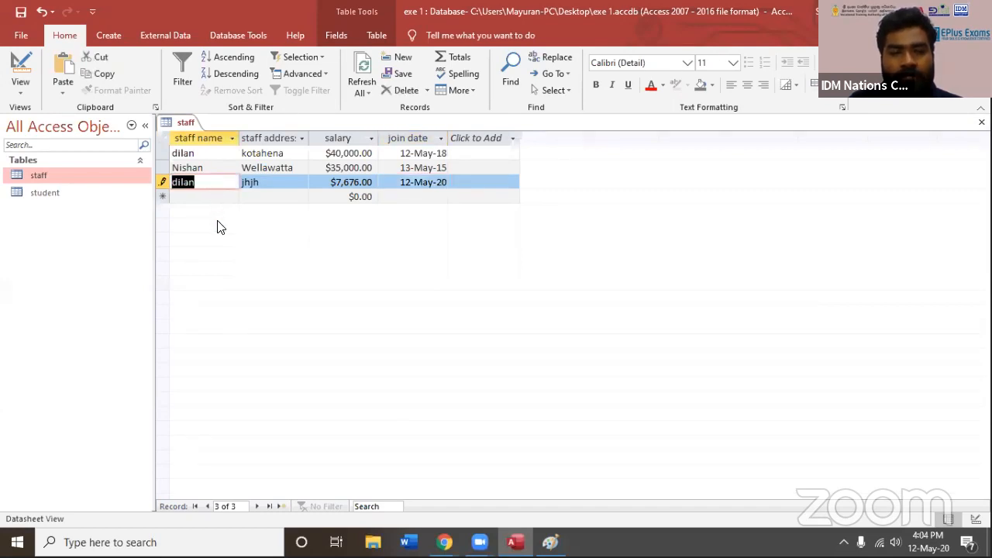
text(qw)
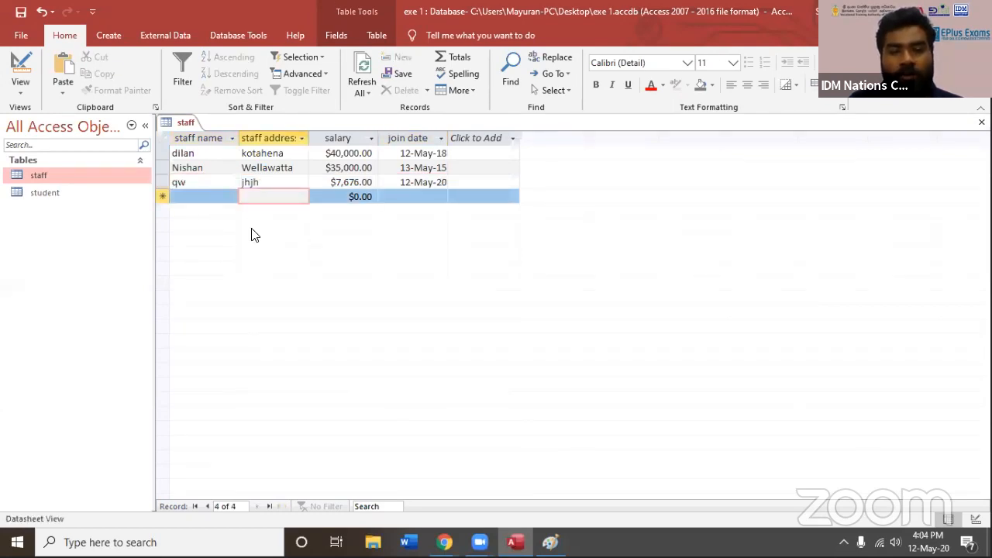
click(167, 182)
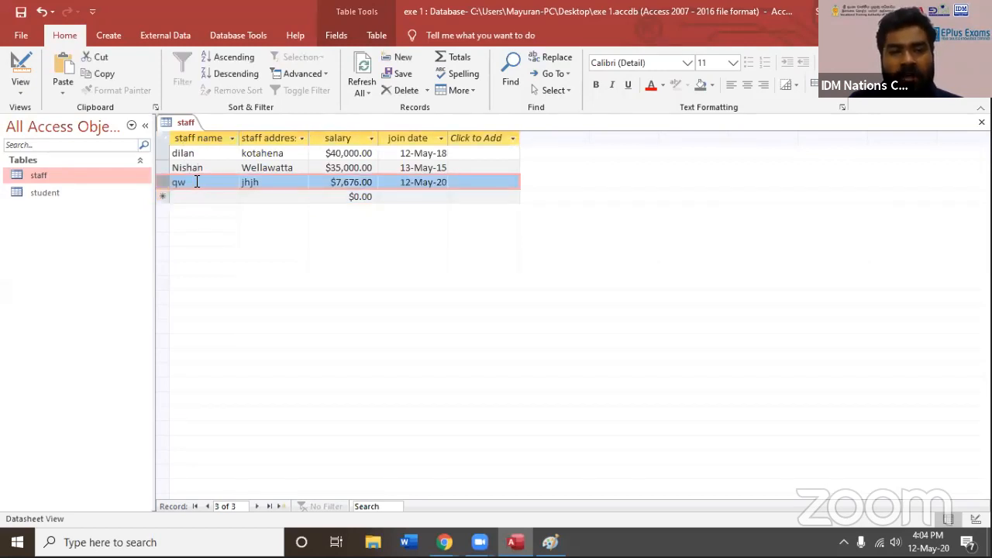
Clear the staff name of the third record and try saving the record with a blank name
double_click(197, 181)
key(BackSpace)
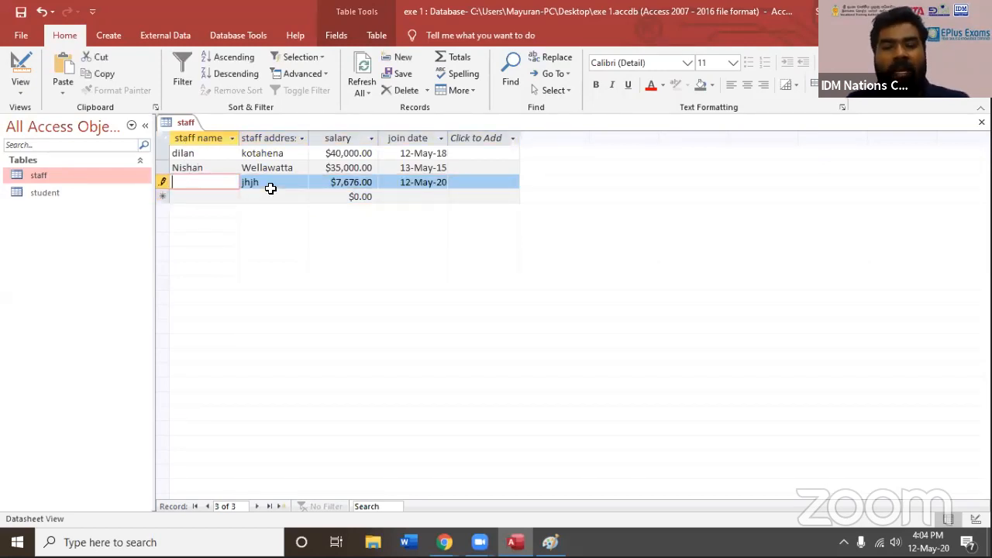
click(271, 188)
click(272, 199)
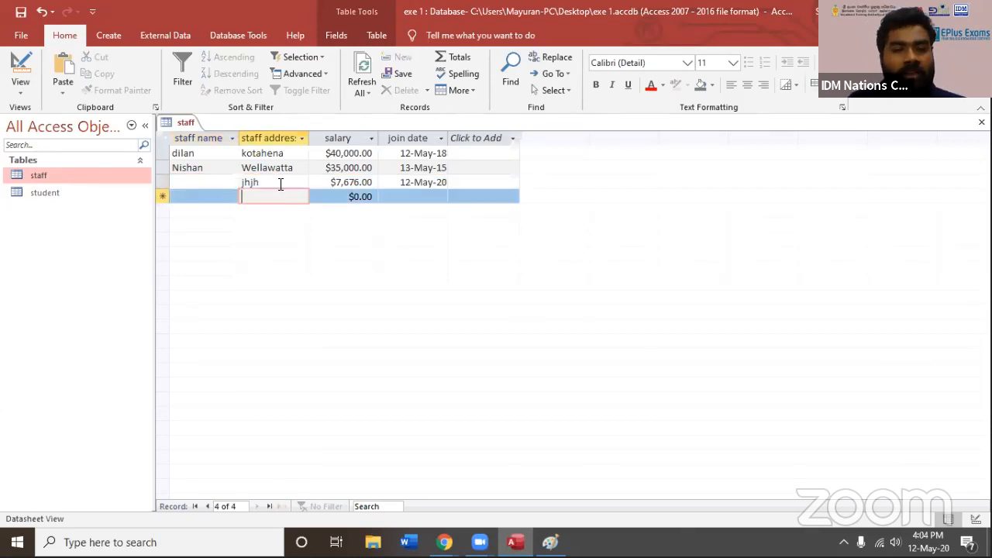
Delete the third staff record, with address jhjh, and confirm the deletion
click(234, 179)
key(Up)
key(Down)
right_click(162, 184)
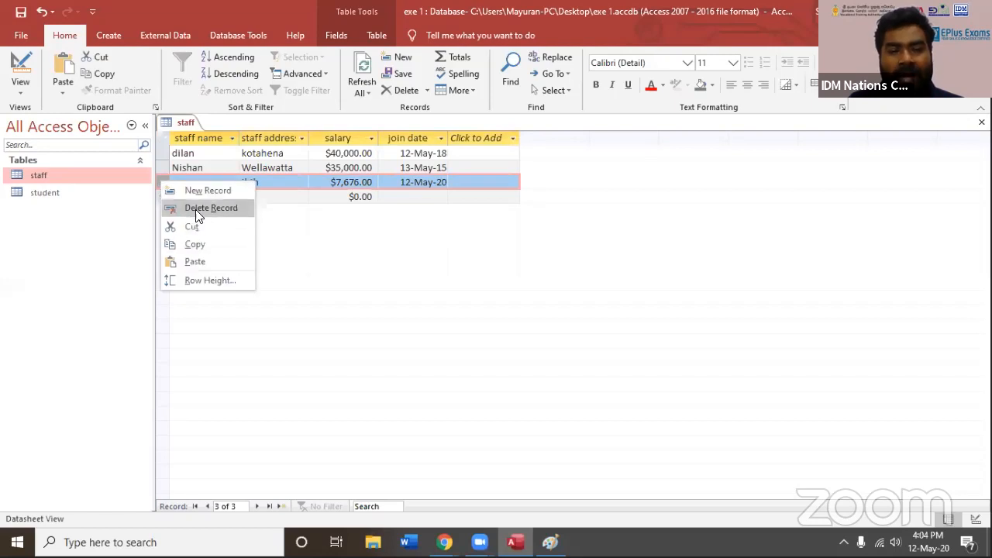
click(194, 207)
click(473, 315)
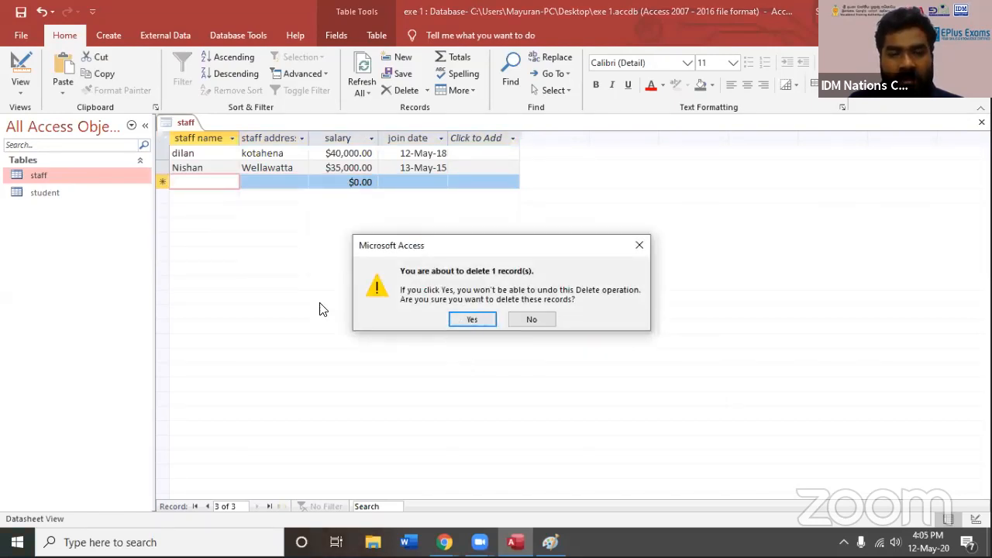
Start a new staff record with a sample registration number in the staff name field and highlight the entry
key(Up)
key(Up)
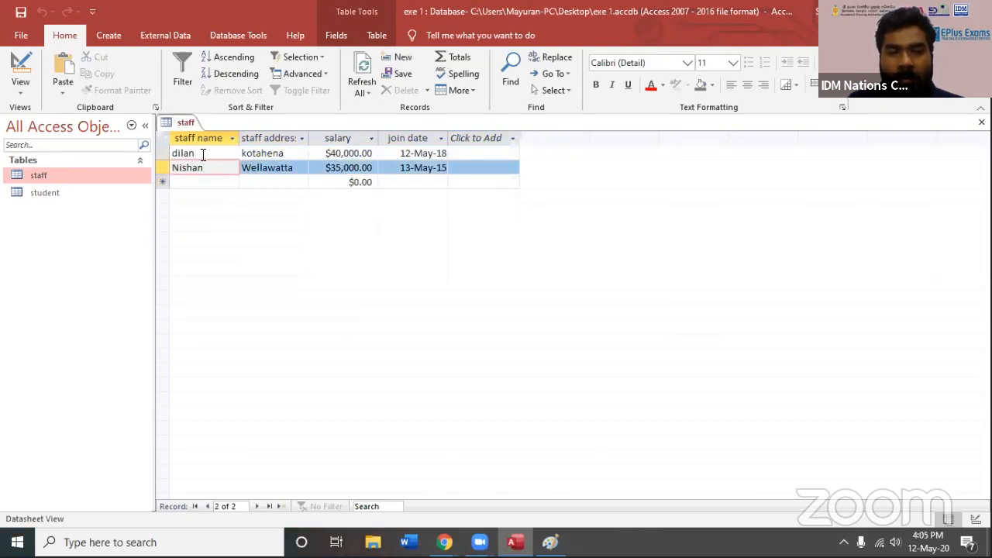
click(203, 168)
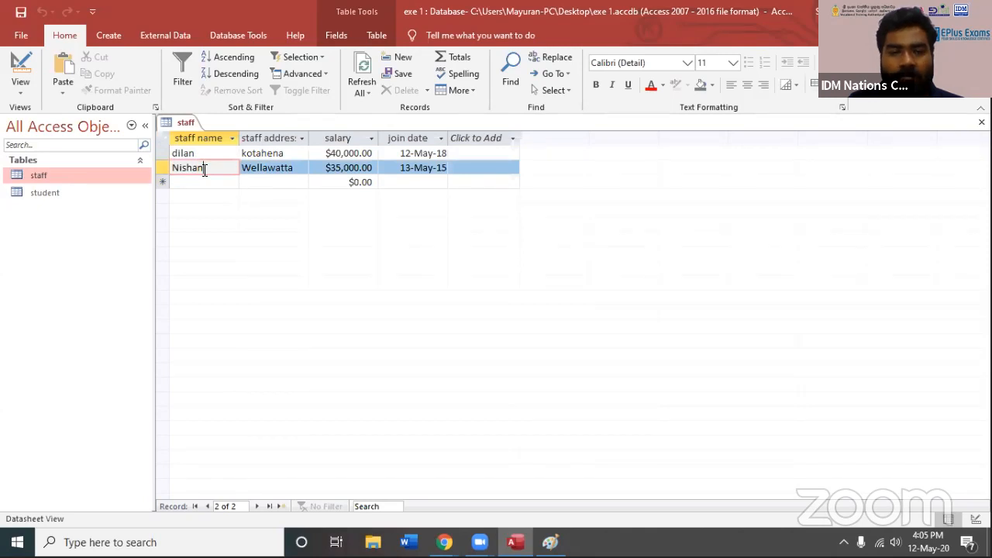
click(206, 183)
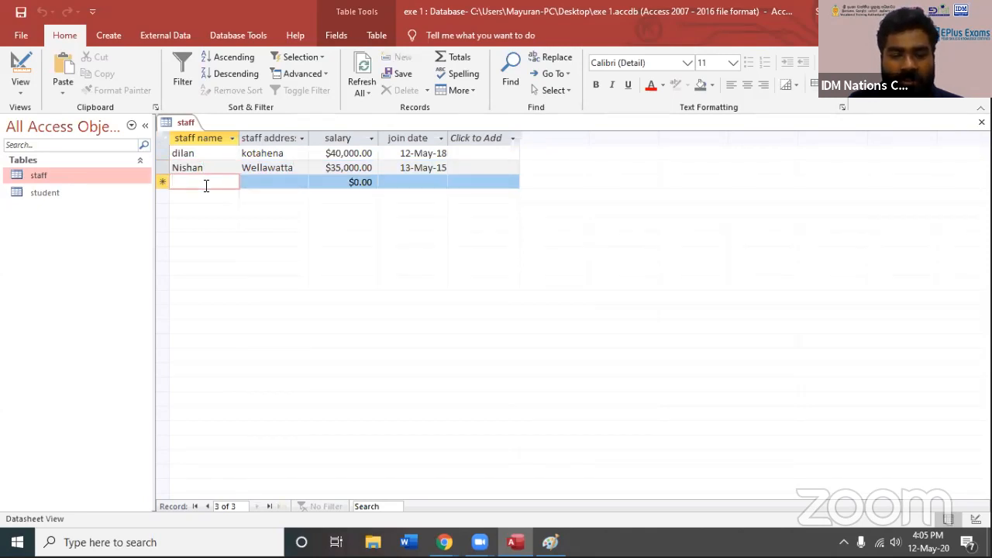
text(reg1)
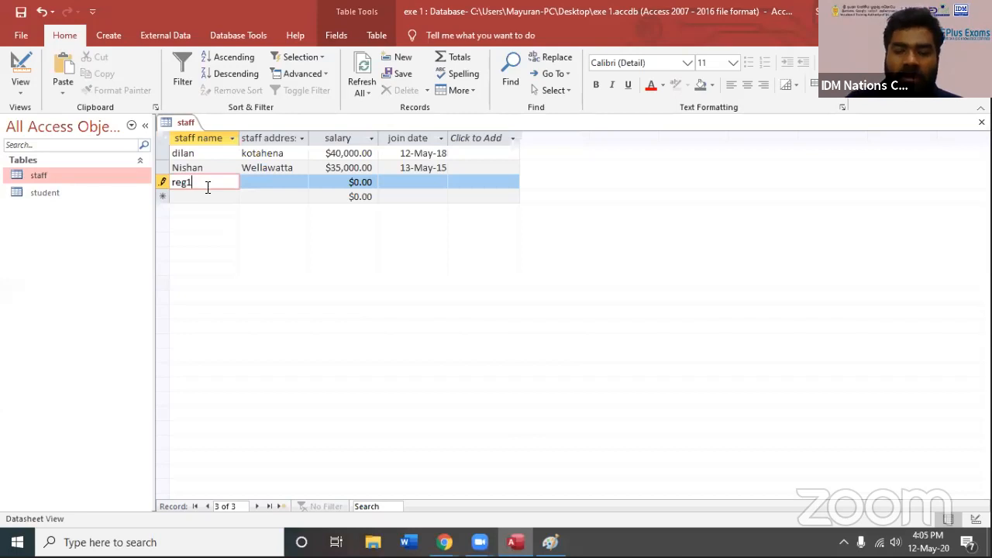
text(0019)
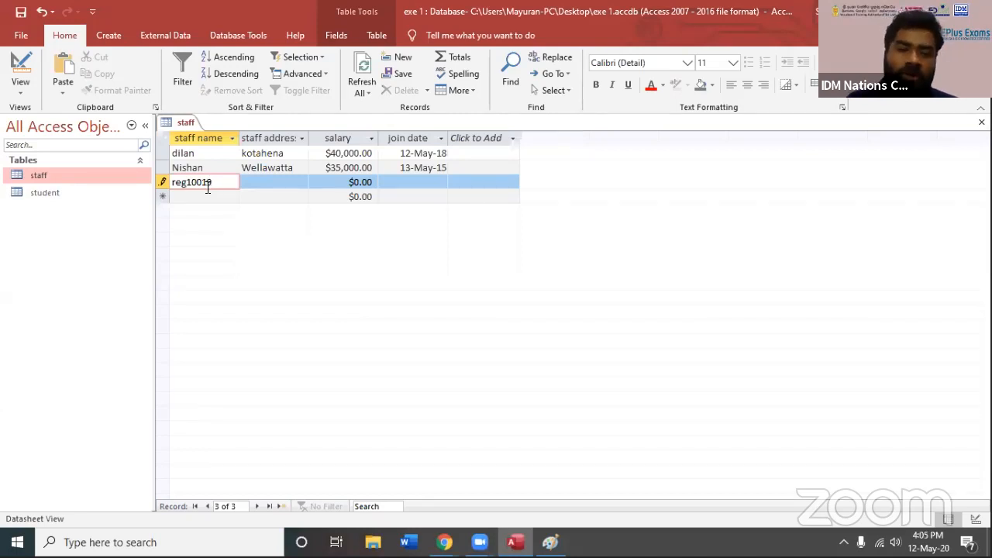
drag(222, 183, 149, 174)
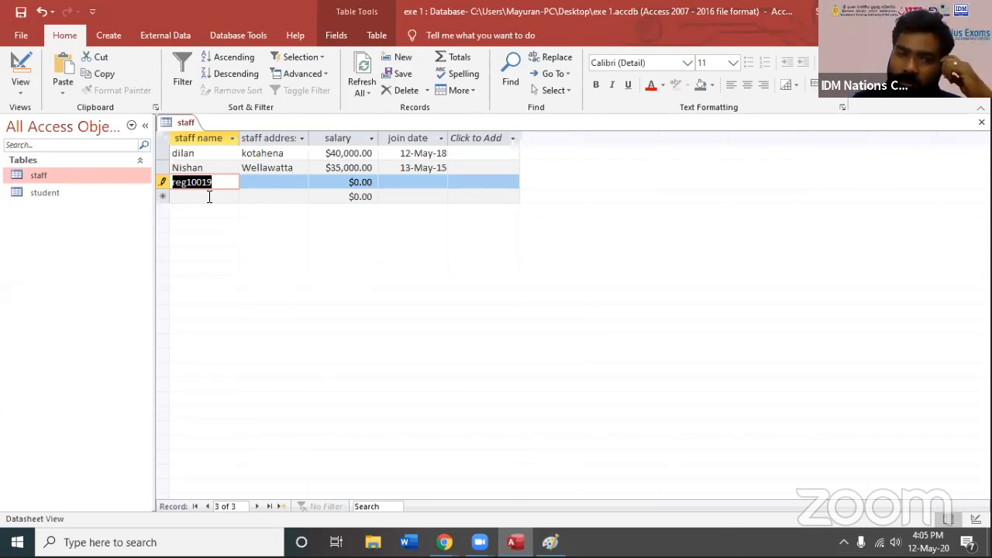
click(211, 185)
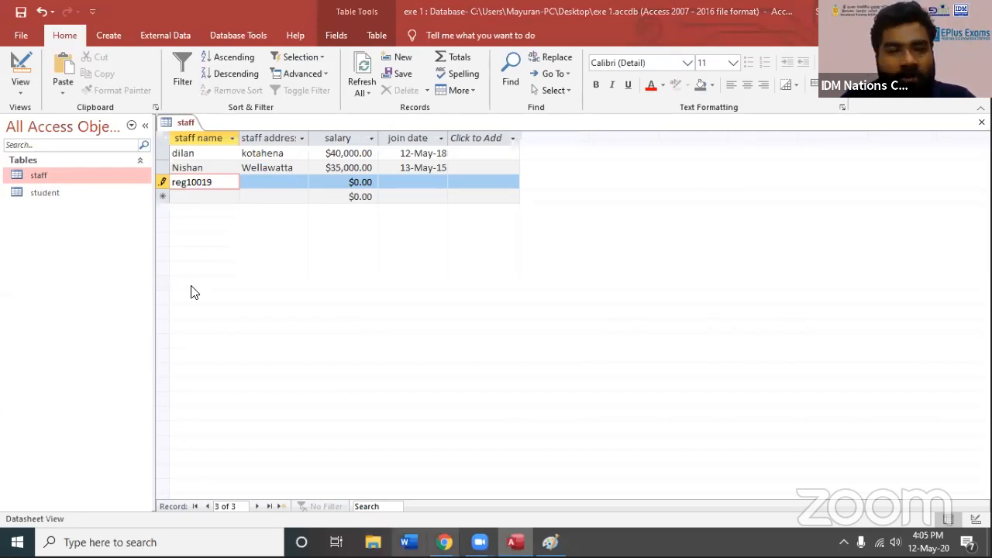
Clear the new record's staff name, try to save the record with the field blank, and discard the record
double_click(231, 178)
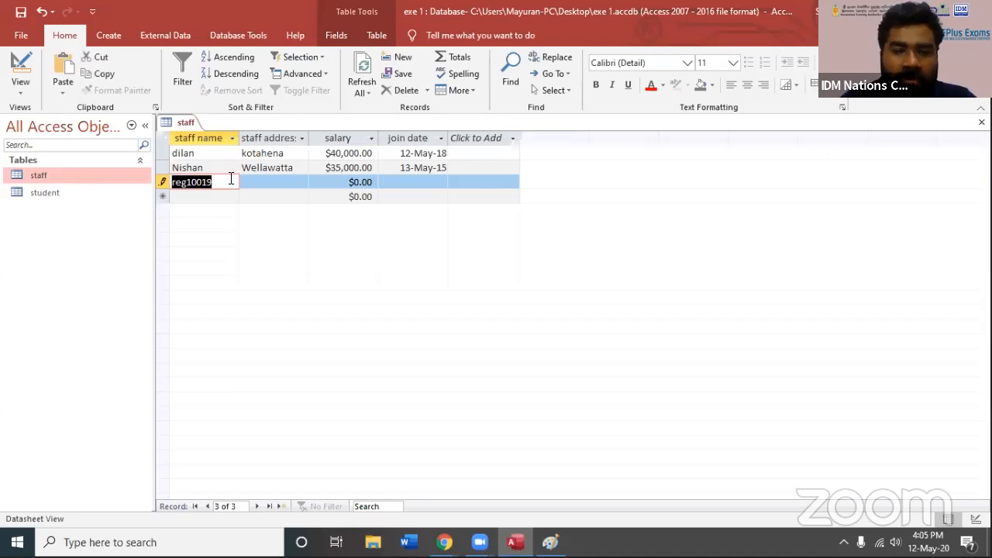
key(BackSpace)
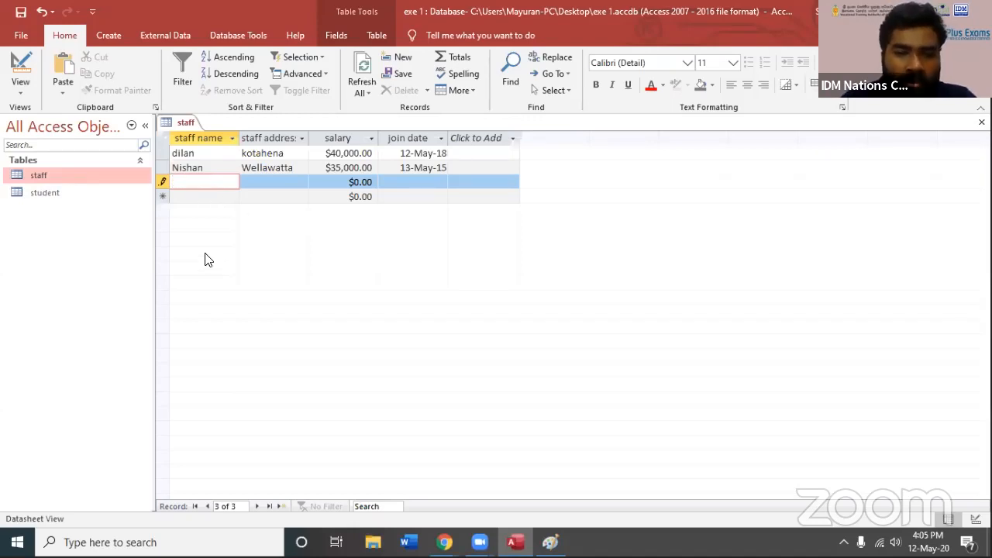
click(163, 186)
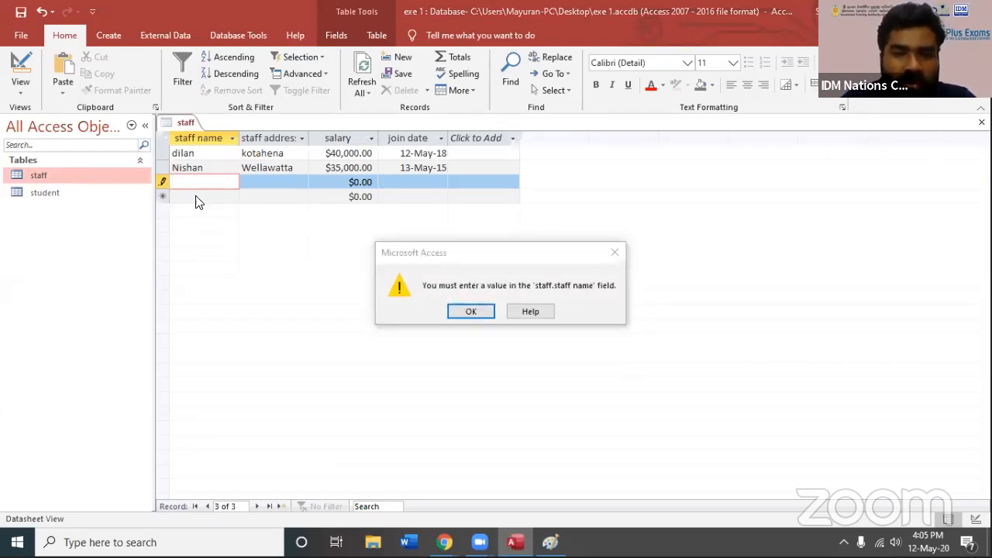
key(Return)
click(296, 183)
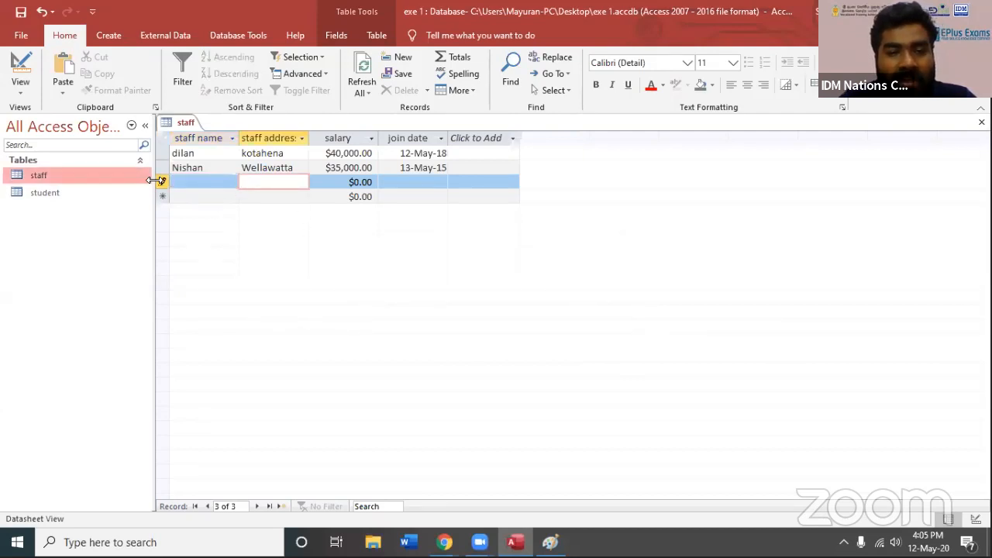
click(162, 184)
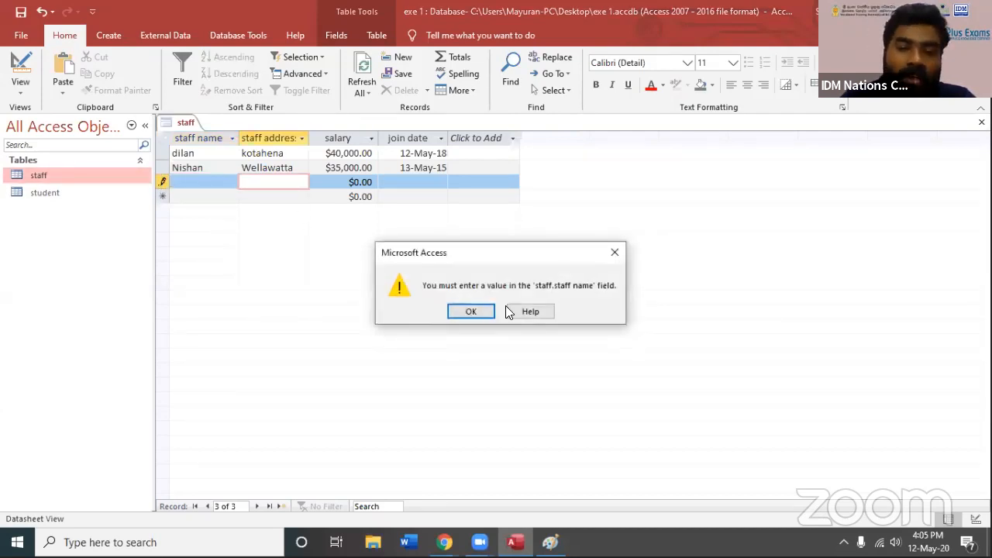
key(Return)
key(Escape)
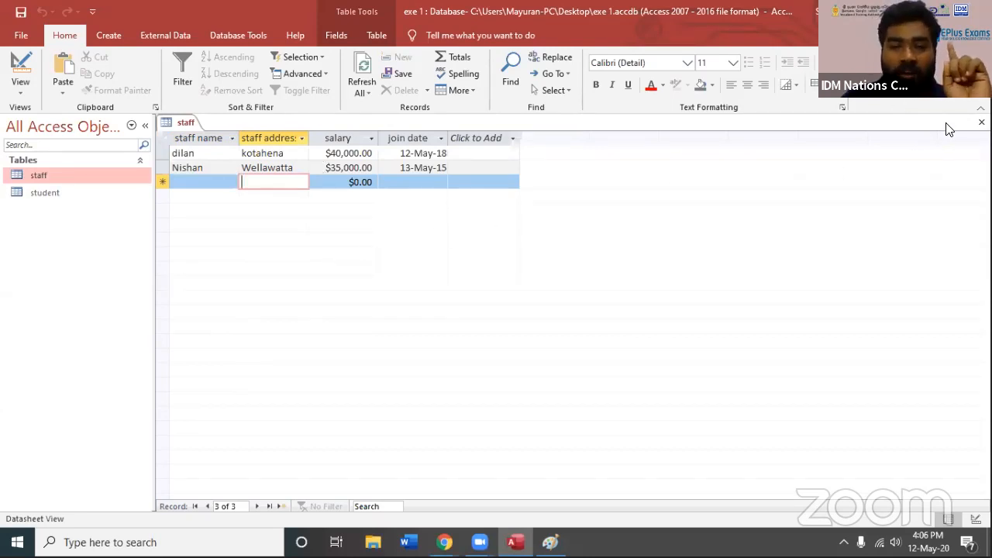
Close the staff table, switch to Paint and move its window so the whole sketch shows
click(982, 123)
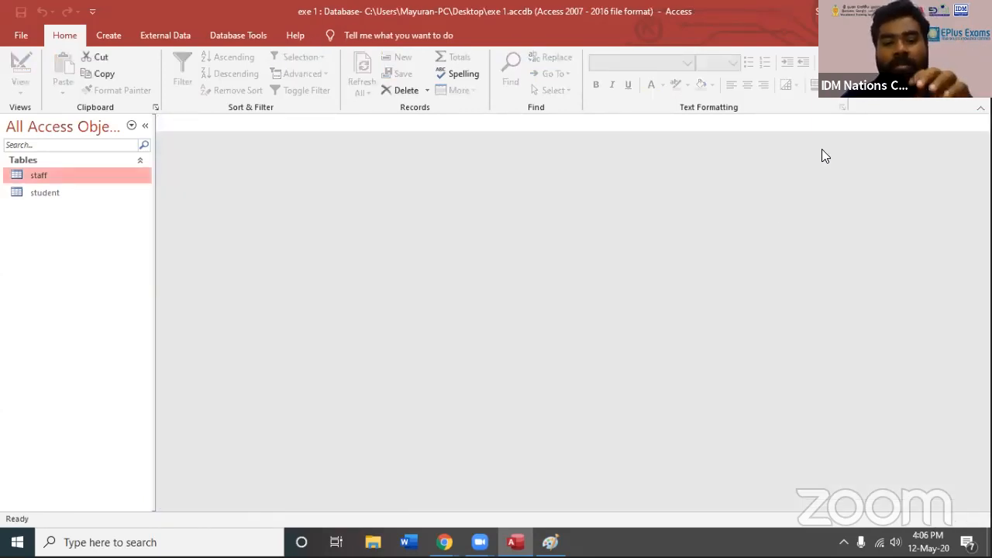
click(560, 540)
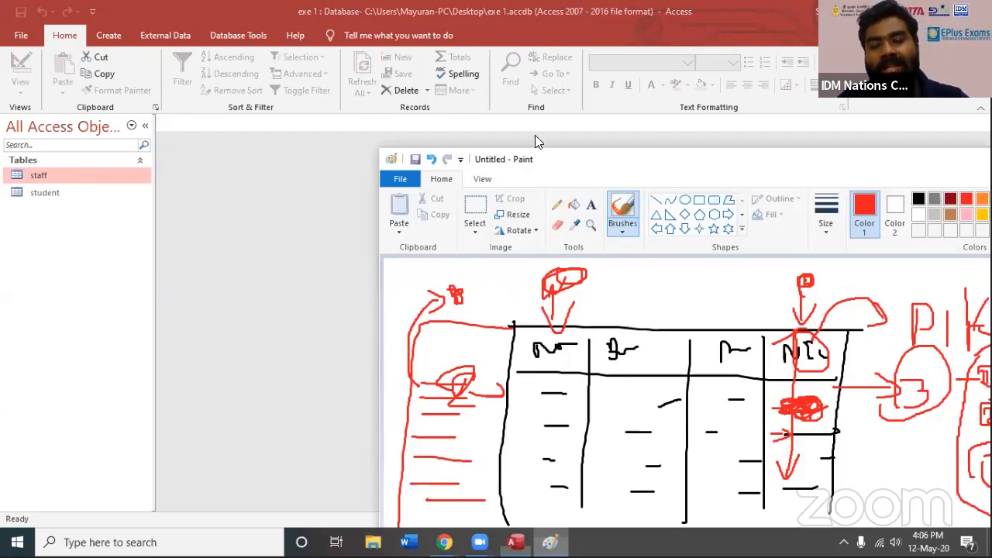
drag(535, 159, 407, 127)
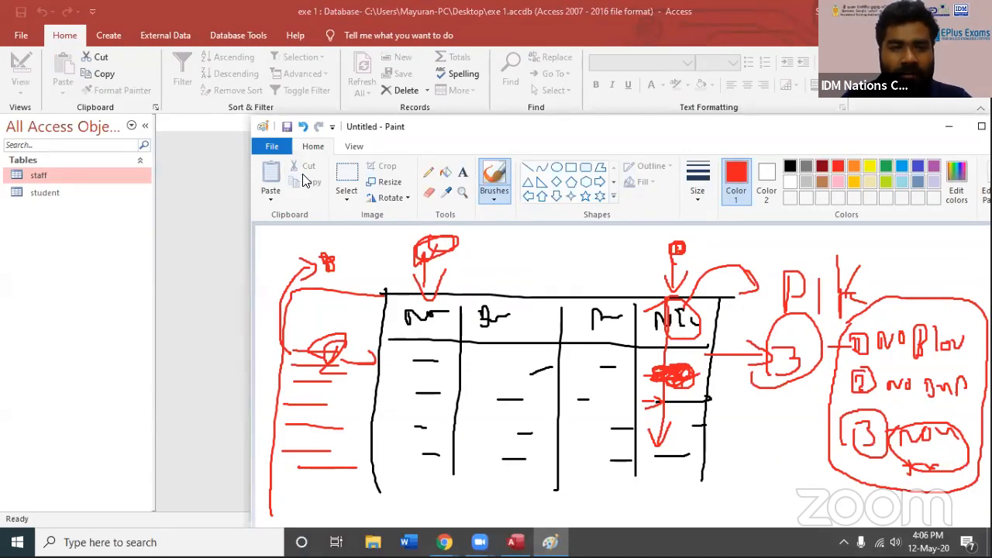
Start a new blank Paint drawing, discarding the current sketch, and reposition the window to show the full canvas
click(272, 146)
click(290, 496)
click(665, 345)
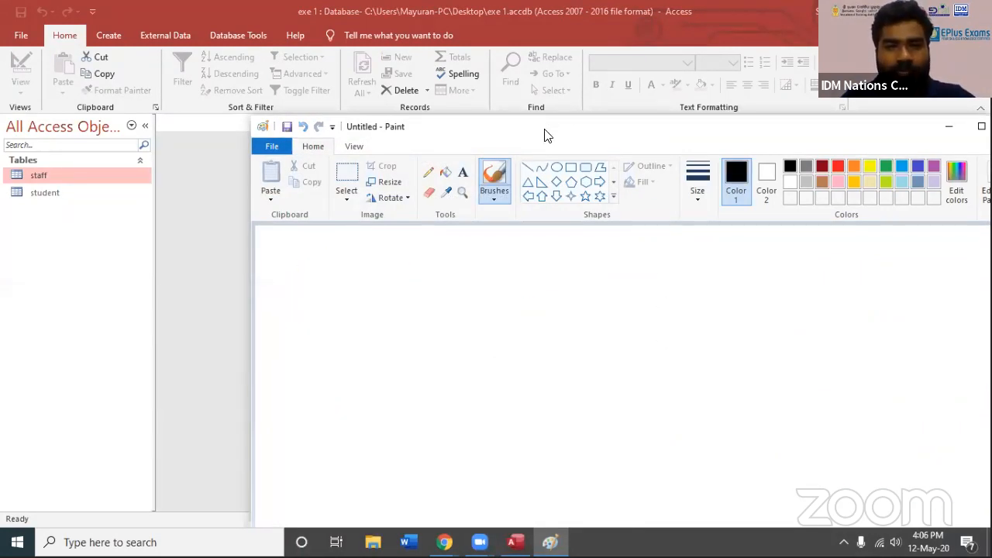
drag(455, 90, 397, 52)
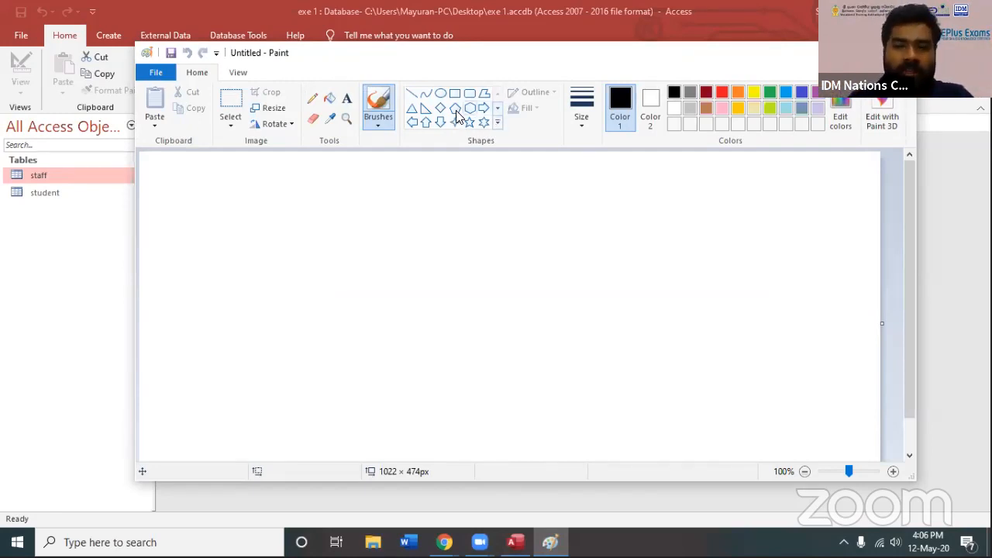
Sketch a black four-column table on the left half of the canvas with a short title starting with St above it
mouse_move(179, 215)
mouse_down()
mouse_move(186, 380)
mouse_move(230, 221)
mouse_move(378, 221)
mouse_move(375, 370)
mouse_up()
drag(214, 223, 214, 360)
drag(255, 224, 251, 371)
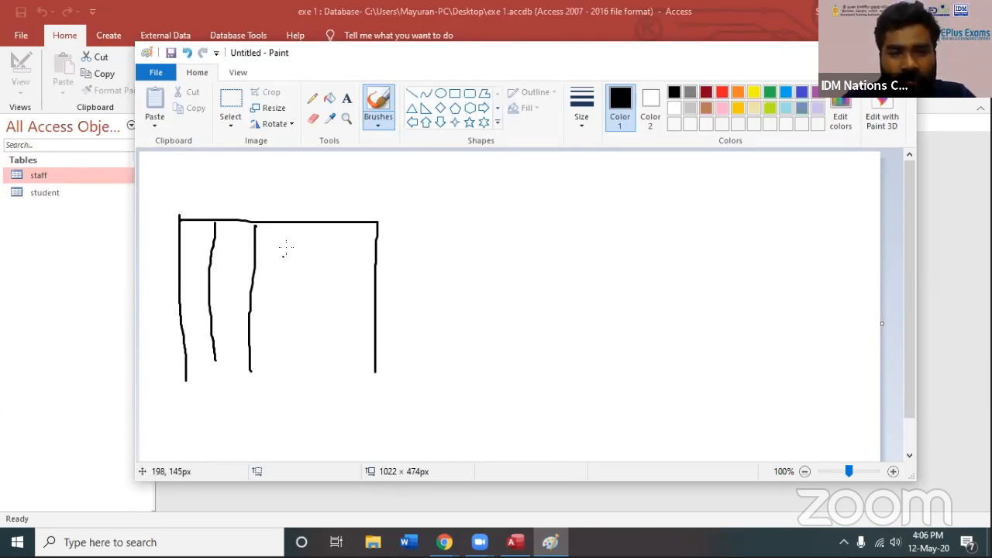
drag(309, 227, 308, 403)
mouse_move(273, 186)
mouse_down()
mouse_move(262, 213)
mouse_move(335, 210)
mouse_move(338, 188)
mouse_move(338, 202)
mouse_move(380, 220)
mouse_up()
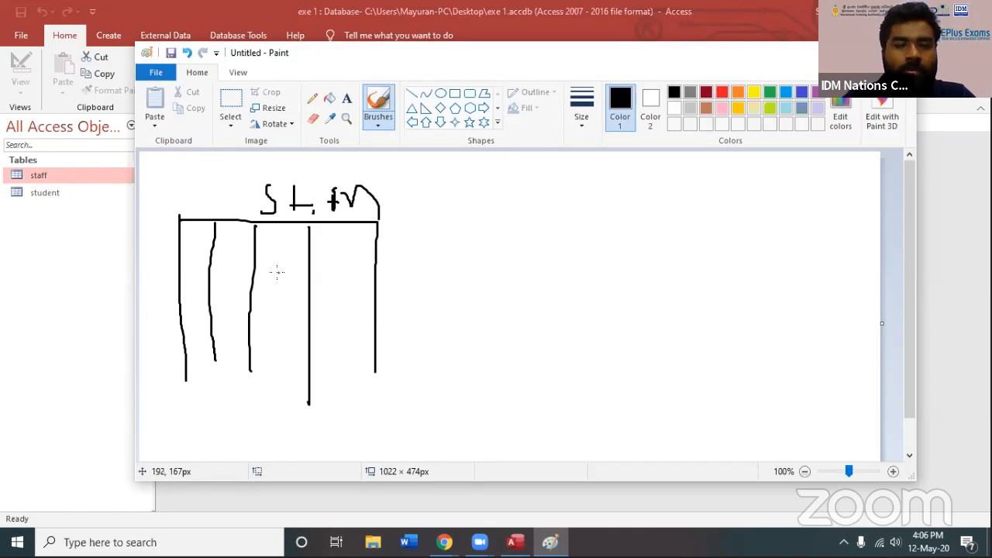
Write abbreviated field headings in the table's four columns and draw a line beneath the heading row
mouse_move(187, 244)
mouse_down()
mouse_move(202, 243)
mouse_move(199, 223)
mouse_move(231, 242)
mouse_move(284, 232)
mouse_move(320, 247)
mouse_move(366, 236)
mouse_up()
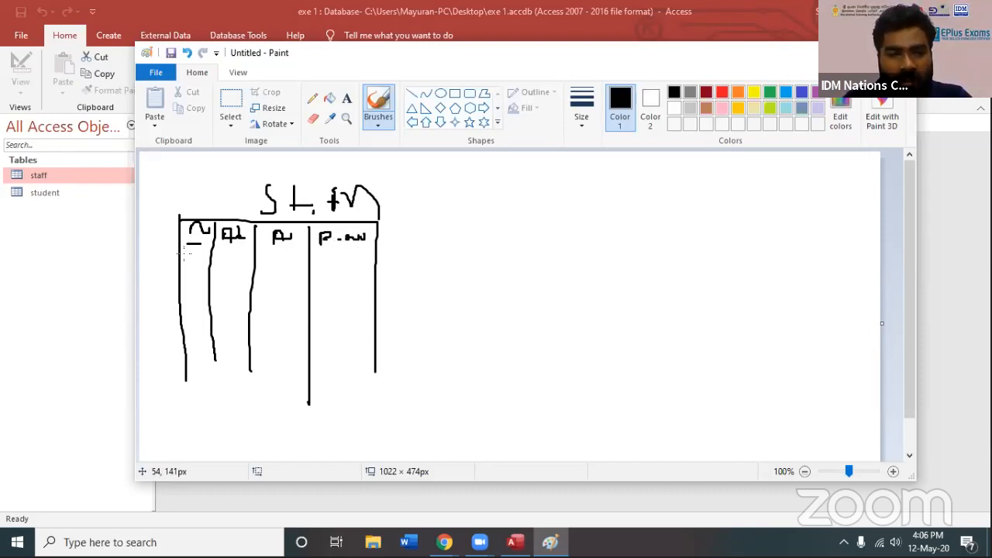
drag(186, 251, 350, 249)
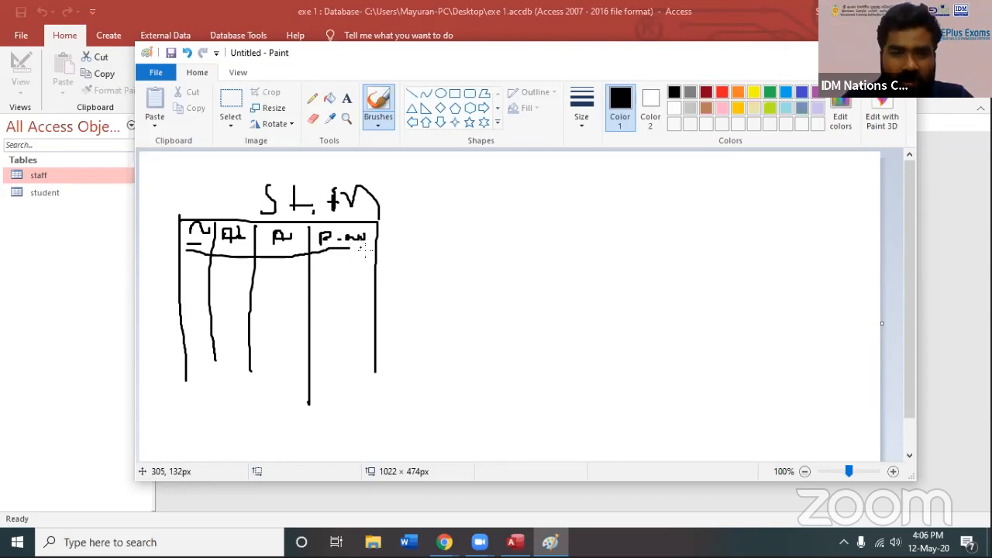
click(297, 244)
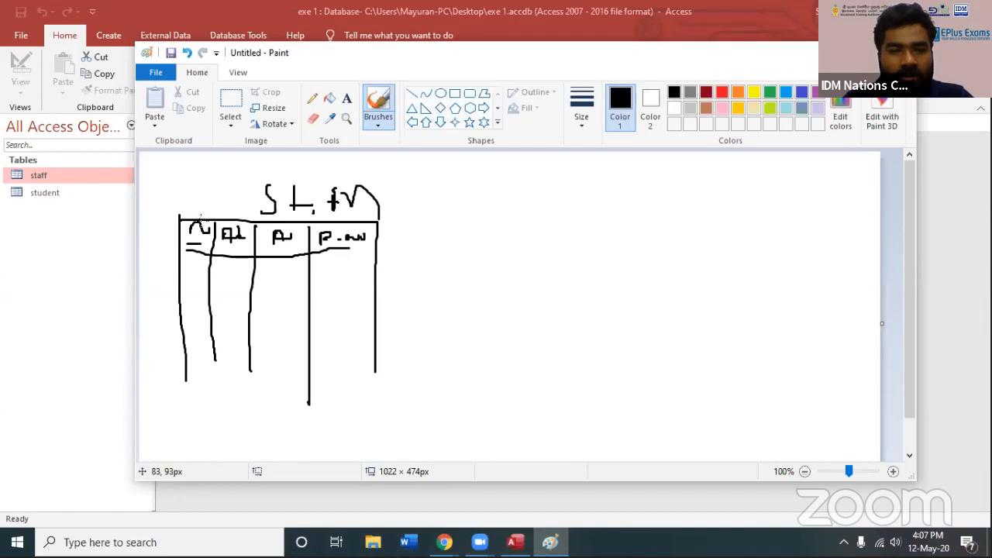
Mark the first three columns with strokes above them, correct the last heading to R.no and draw a downward arrow beneath it
drag(201, 221, 203, 176)
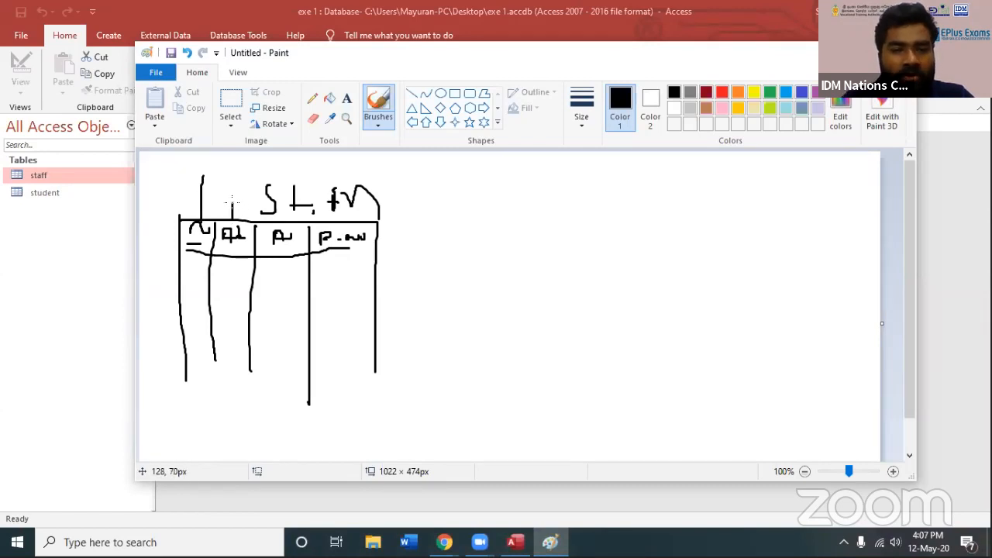
drag(270, 197, 272, 221)
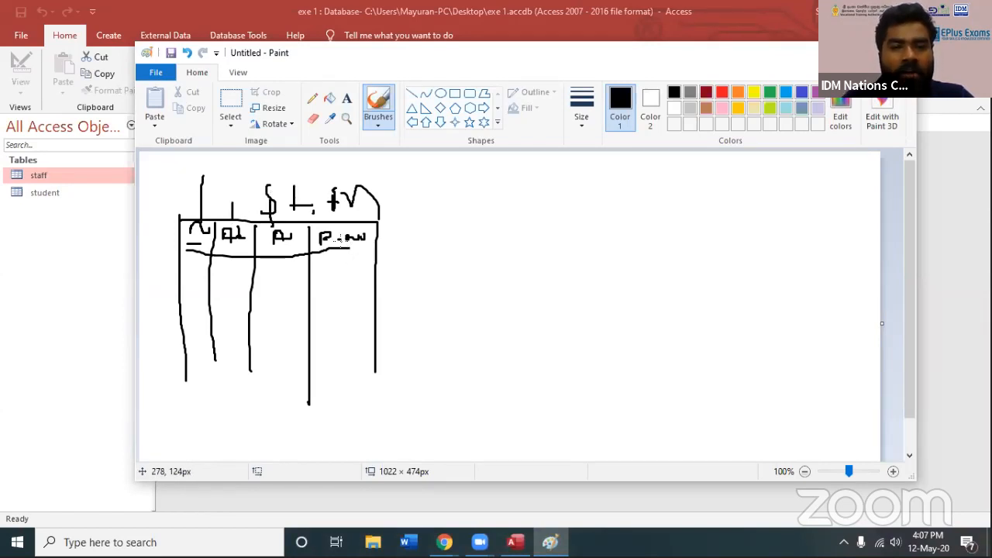
drag(324, 241, 337, 251)
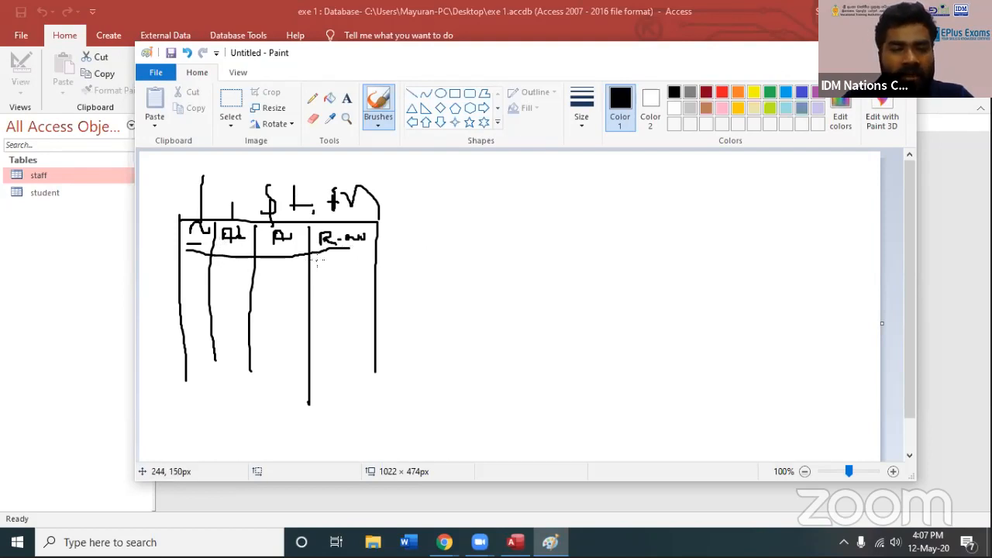
mouse_move(336, 266)
mouse_down()
mouse_move(332, 335)
mouse_move(342, 309)
mouse_up()
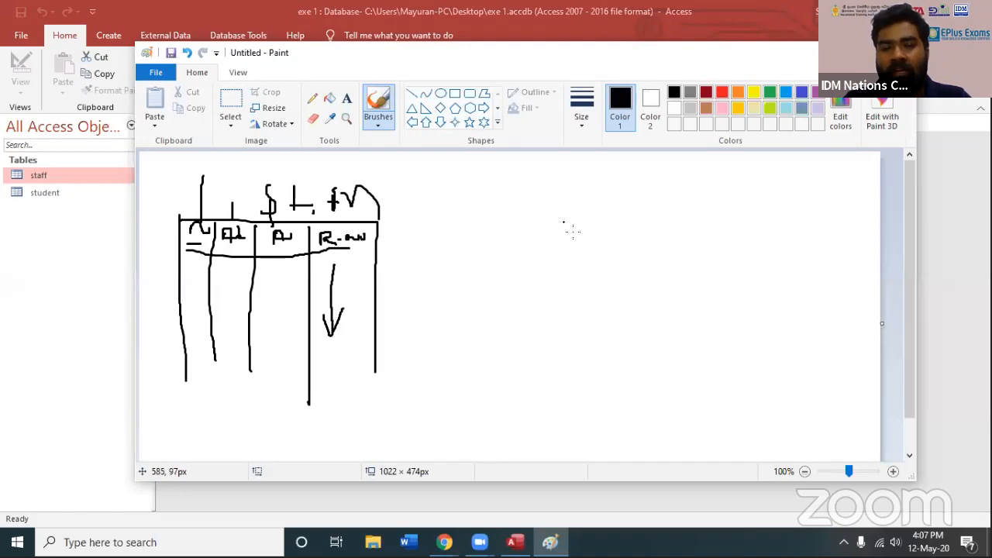
Sketch the frame and column dividers of a second table on the right half of the canvas
drag(575, 232, 579, 347)
mouse_move(576, 233)
mouse_down()
mouse_move(577, 219)
mouse_move(794, 209)
mouse_move(787, 380)
mouse_up()
drag(640, 383, 643, 227)
drag(702, 219, 709, 388)
Complete the second table's fourth column and write the headings St no, St n, M1 and M2
mouse_move(602, 229)
mouse_down()
mouse_move(609, 243)
mouse_move(657, 229)
mouse_move(660, 243)
mouse_move(671, 232)
mouse_up()
mouse_move(675, 239)
mouse_down()
mouse_move(862, 215)
mouse_move(860, 373)
mouse_up()
mouse_move(804, 245)
mouse_down()
mouse_move(823, 231)
mouse_move(835, 245)
mouse_up()
drag(836, 232, 851, 239)
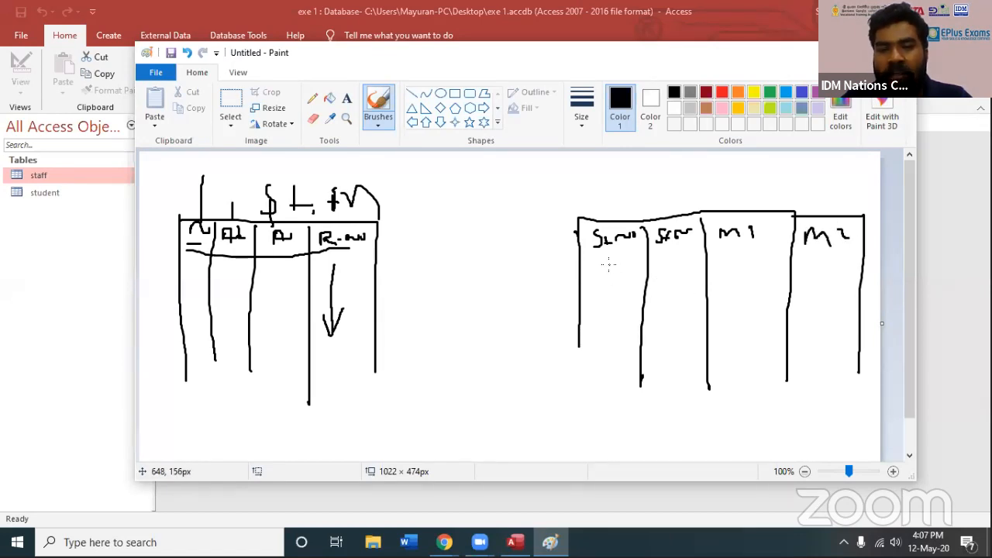
Fill the second table's four columns with two rows of short dashes standing in for sample records
drag(599, 267, 834, 263)
drag(605, 295, 618, 295)
drag(656, 294, 671, 294)
drag(746, 296, 759, 296)
drag(796, 293, 826, 292)
click(804, 308)
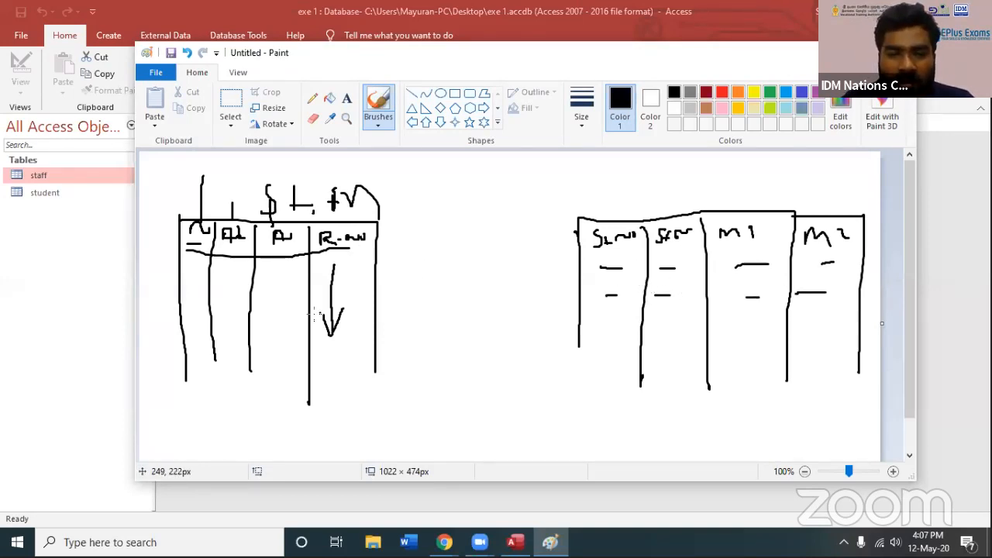
Draw arrowheads and downward arrows in the R.no and St no columns and link the second table to the R.no heading with curved lines
mouse_move(314, 315)
mouse_down()
mouse_move(331, 338)
mouse_move(353, 311)
mouse_up()
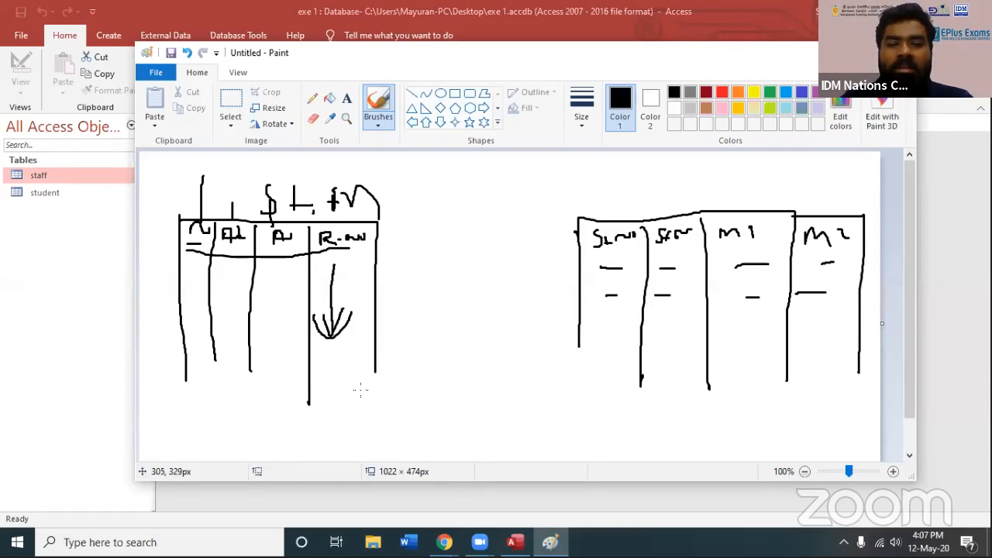
drag(613, 268, 618, 329)
drag(618, 329, 631, 302)
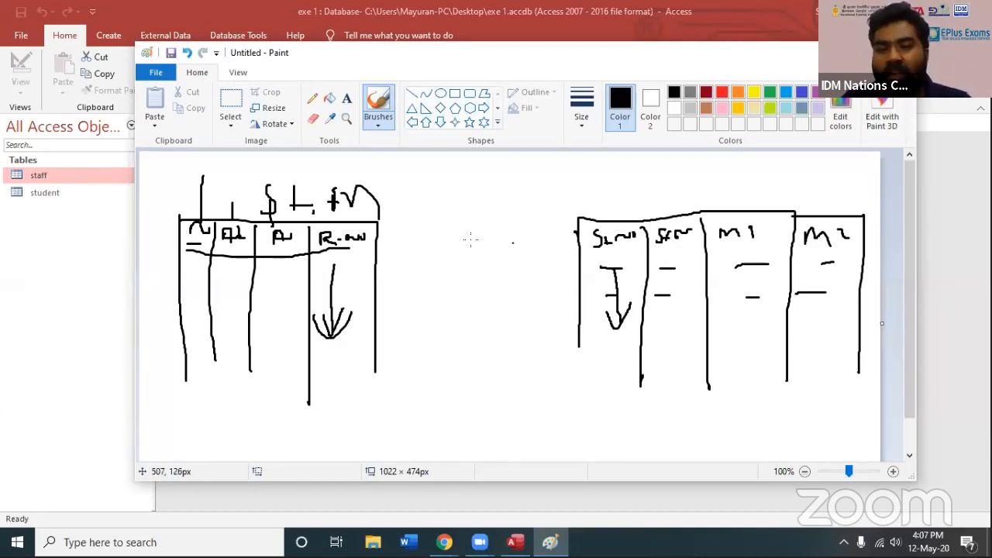
mouse_move(653, 222)
mouse_down()
mouse_move(642, 188)
mouse_move(614, 171)
mouse_move(538, 169)
mouse_move(383, 187)
mouse_move(346, 227)
mouse_move(355, 237)
mouse_move(368, 233)
mouse_up()
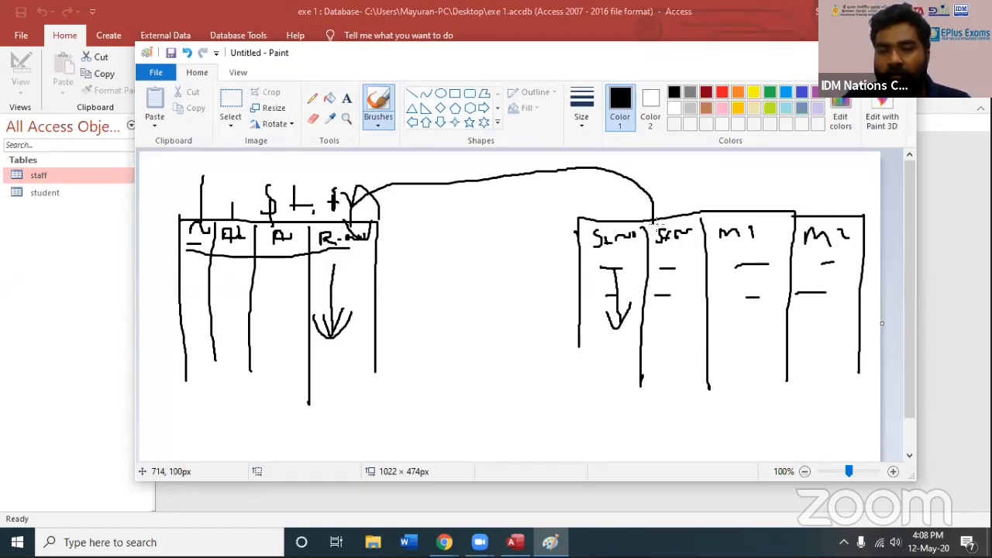
mouse_move(656, 221)
mouse_down()
mouse_move(629, 175)
mouse_move(479, 168)
mouse_move(363, 198)
mouse_move(355, 221)
mouse_up()
Sketch a small third table between the two tables, with an underlined heading row and short column dividers
mouse_move(409, 362)
mouse_down()
mouse_move(405, 415)
mouse_move(473, 349)
mouse_move(526, 391)
mouse_move(526, 405)
mouse_up()
drag(417, 376, 431, 377)
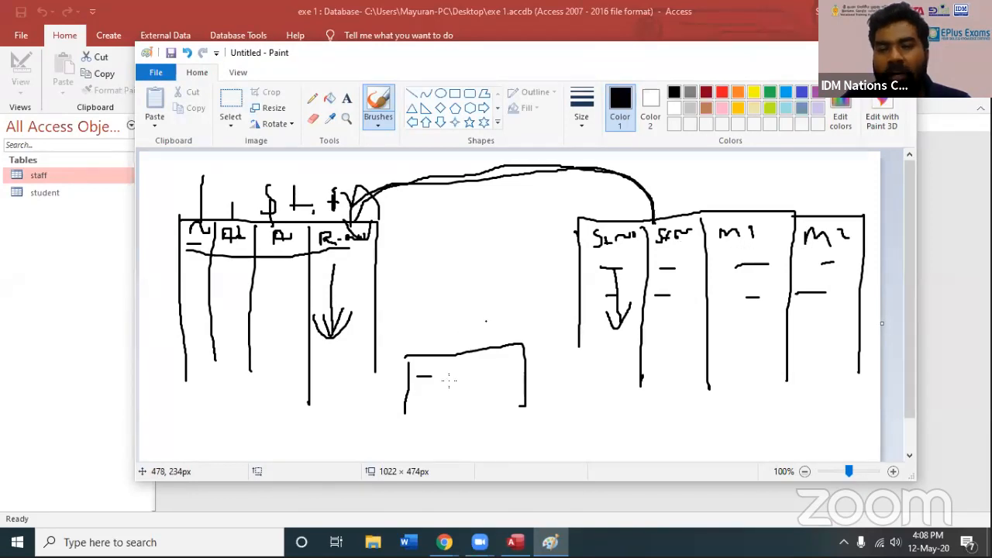
drag(413, 380, 516, 375)
drag(443, 360, 443, 371)
mouse_move(467, 355)
mouse_down()
mouse_move(468, 379)
mouse_move(501, 376)
mouse_up()
drag(434, 381, 459, 381)
Write a label above the second table, tick its first St n entry, and circle the whole first table
drag(674, 182, 674, 204)
mouse_move(674, 181)
mouse_down()
mouse_move(695, 175)
mouse_move(698, 191)
mouse_move(720, 200)
mouse_move(756, 184)
mouse_move(764, 202)
mouse_up()
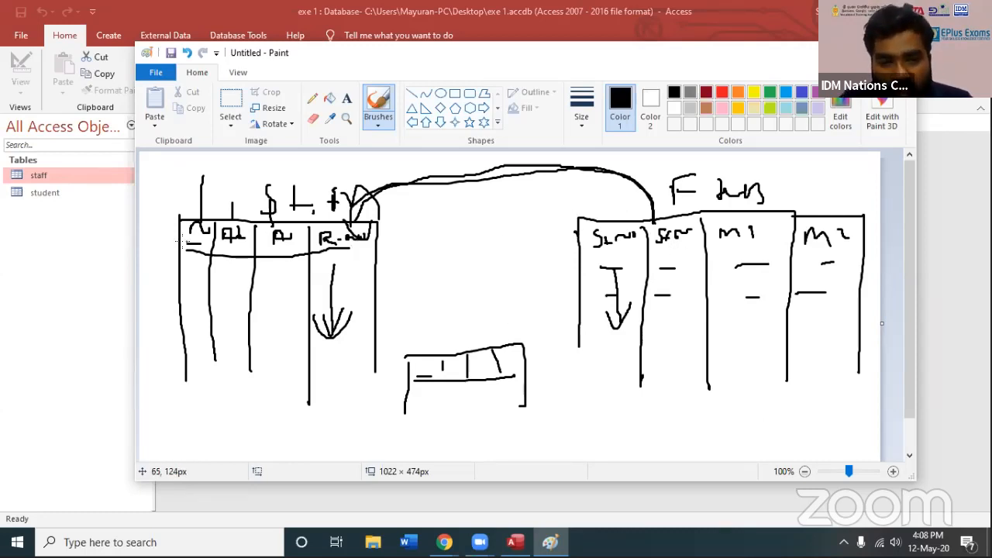
mouse_move(168, 231)
mouse_down()
mouse_move(357, 223)
mouse_move(363, 361)
mouse_move(159, 278)
mouse_move(214, 206)
mouse_up()
drag(322, 267, 371, 247)
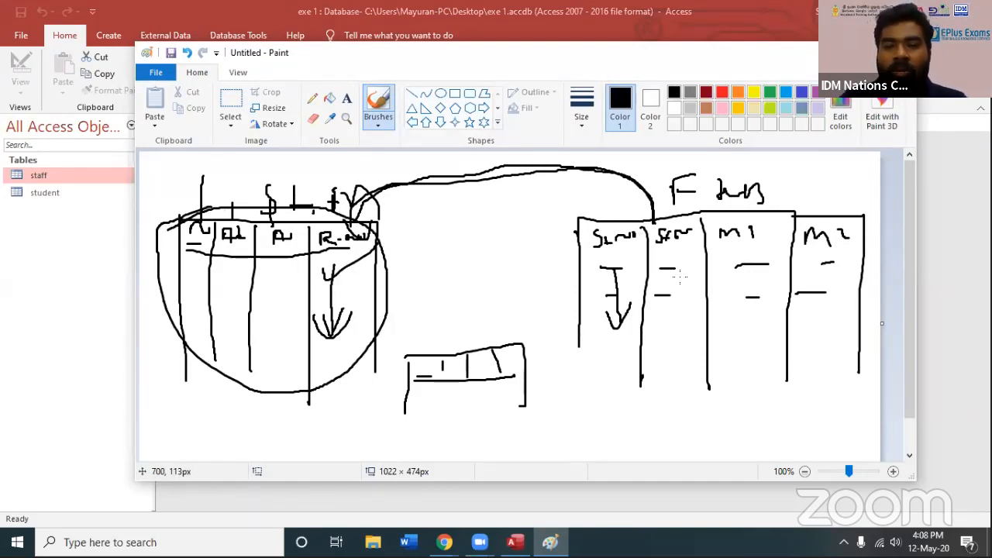
mouse_move(663, 261)
mouse_down()
mouse_move(662, 272)
mouse_move(675, 256)
mouse_up()
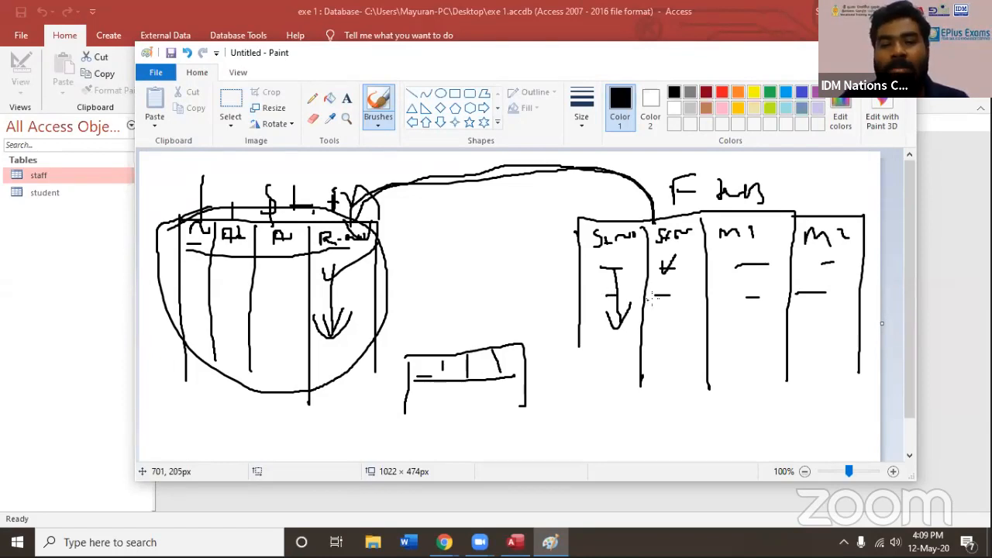
Add another curve linking R.no to the second table and sketch a box of text lines between the tables, outlining its middle line
mouse_move(355, 237)
mouse_down()
mouse_move(419, 180)
mouse_move(600, 188)
mouse_move(647, 252)
mouse_up()
mouse_move(467, 254)
mouse_down()
mouse_move(467, 288)
mouse_move(553, 288)
mouse_up()
drag(459, 295, 554, 288)
mouse_move(466, 255)
mouse_down()
mouse_move(501, 255)
mouse_move(504, 284)
mouse_up()
drag(479, 303, 505, 300)
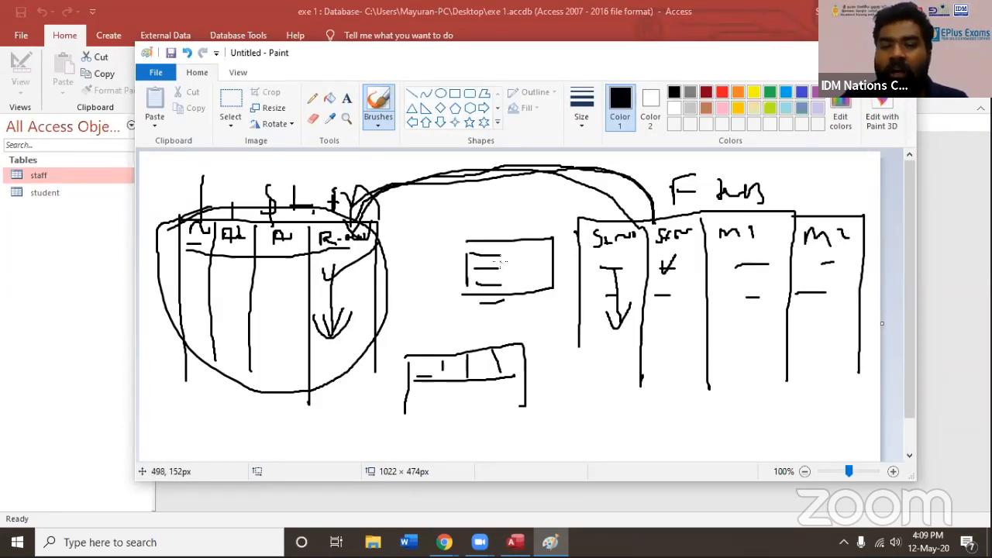
mouse_move(502, 265)
mouse_down()
mouse_move(518, 265)
mouse_move(523, 282)
mouse_up()
mouse_move(466, 265)
mouse_down()
mouse_move(461, 284)
mouse_move(549, 272)
mouse_move(465, 264)
mouse_up()
Write DPM above the box of lines, and mark the second table with a tick beside its label and a downward arrow under St n
drag(783, 186, 829, 169)
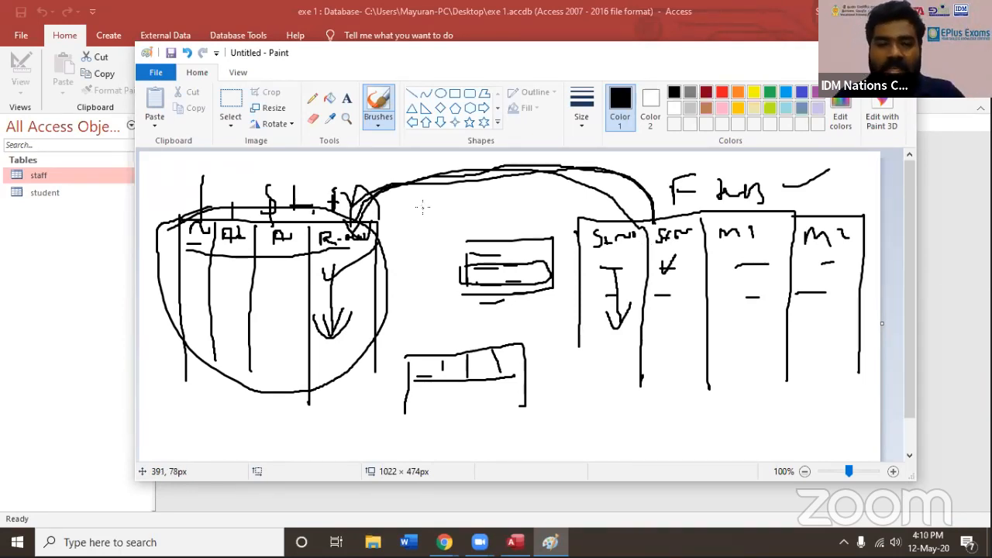
mouse_move(426, 214)
mouse_down()
mouse_move(428, 235)
mouse_move(449, 220)
mouse_move(425, 236)
mouse_up()
mouse_move(468, 215)
mouse_down()
mouse_move(467, 235)
mouse_move(508, 221)
mouse_move(519, 232)
mouse_up()
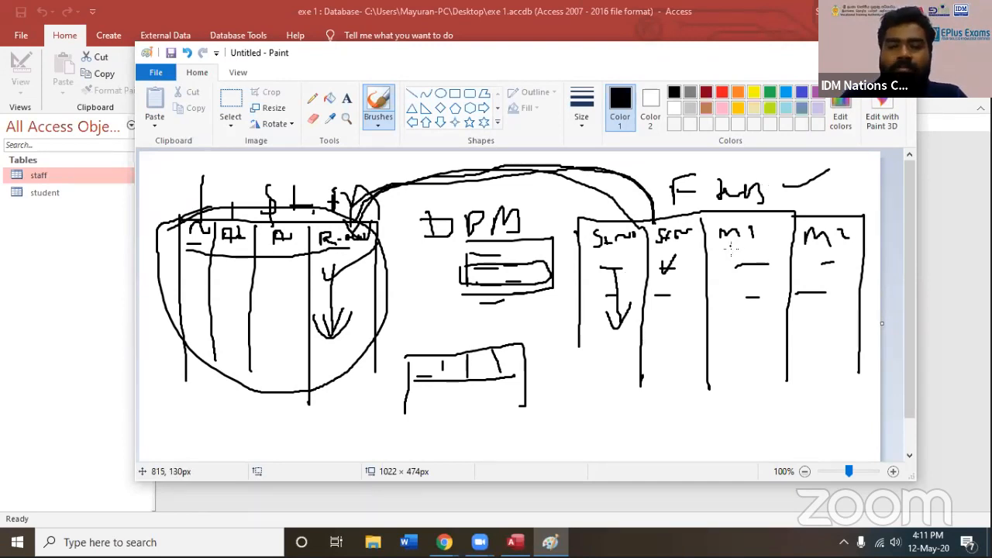
mouse_move(666, 243)
mouse_down()
mouse_move(653, 328)
mouse_move(671, 304)
mouse_up()
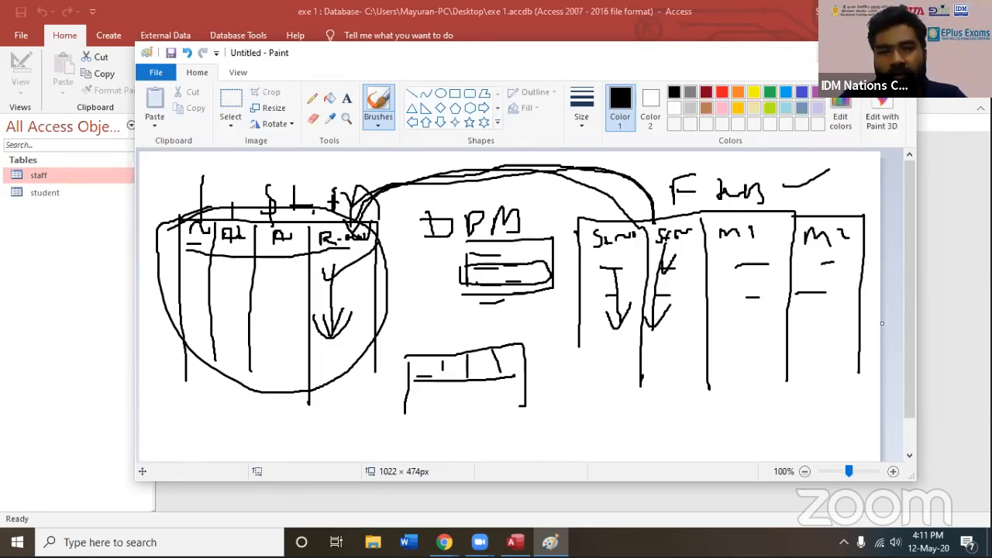
Switch to Access and highlight the staff and student tables in turn
click(829, 53)
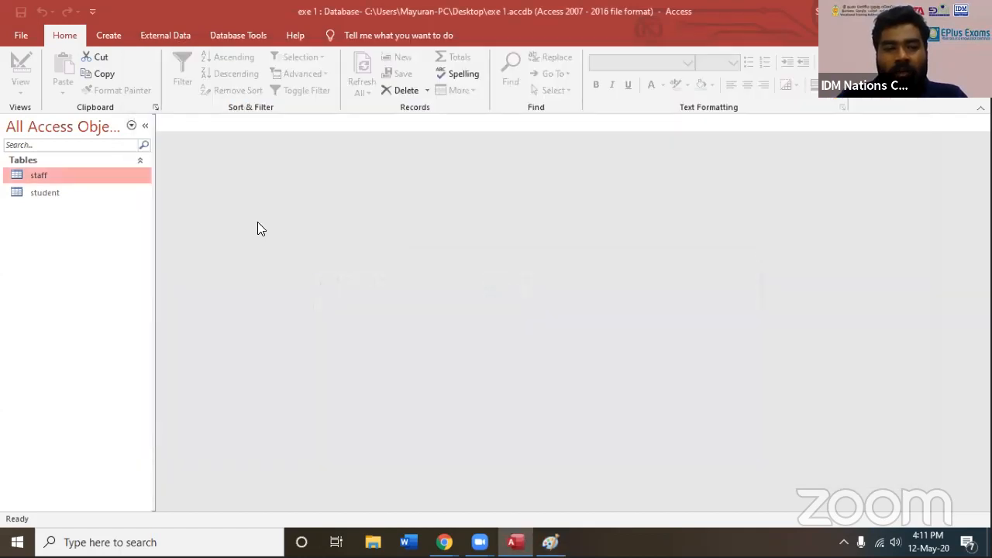
click(87, 193)
click(86, 177)
click(87, 191)
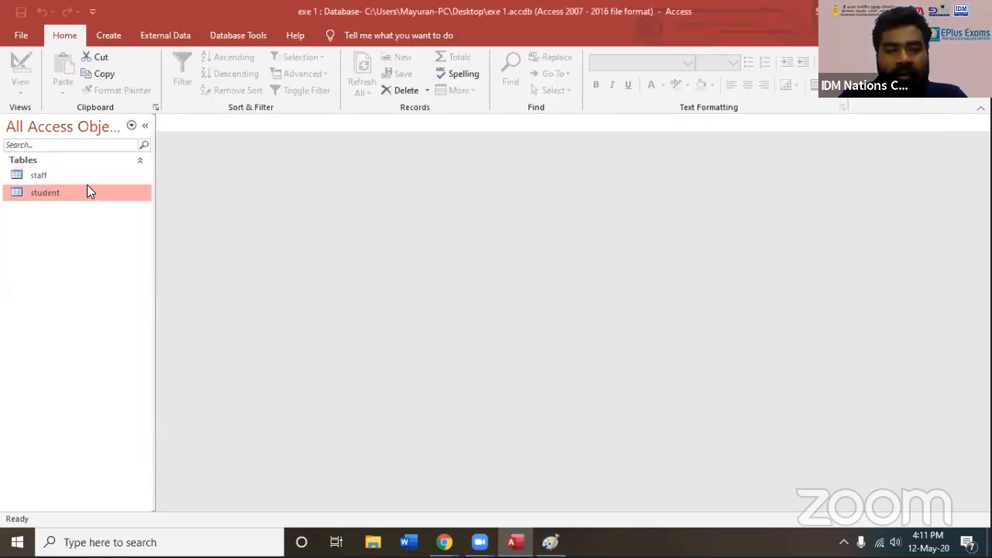
Switch to Paint, start a blank canvas without saving the old sketch, and write an underlined heading Acc
click(550, 542)
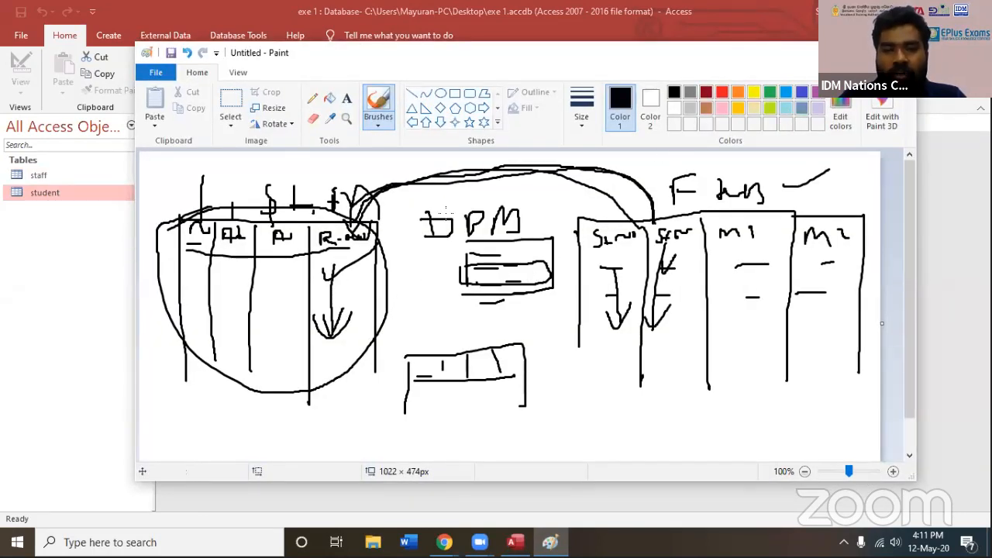
click(899, 53)
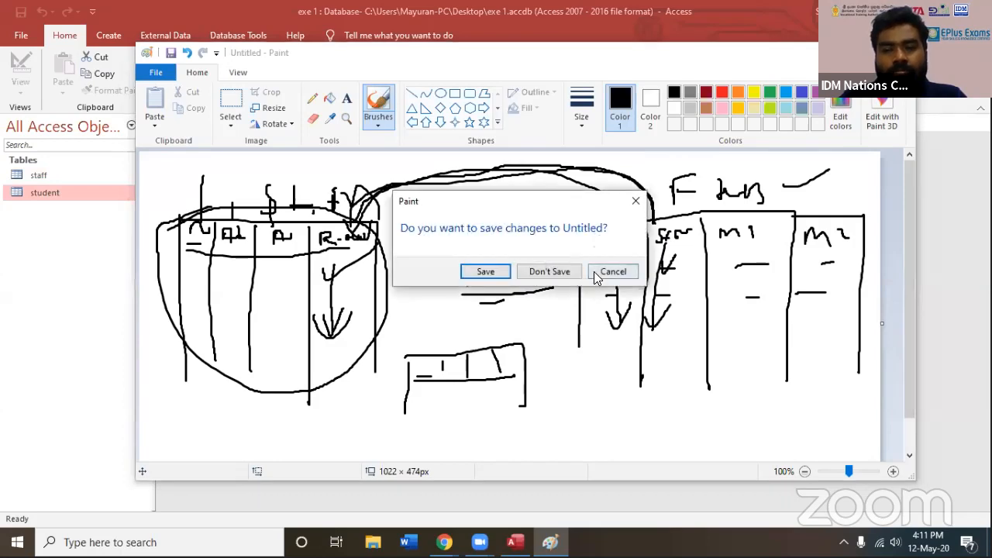
click(597, 277)
click(152, 74)
click(186, 98)
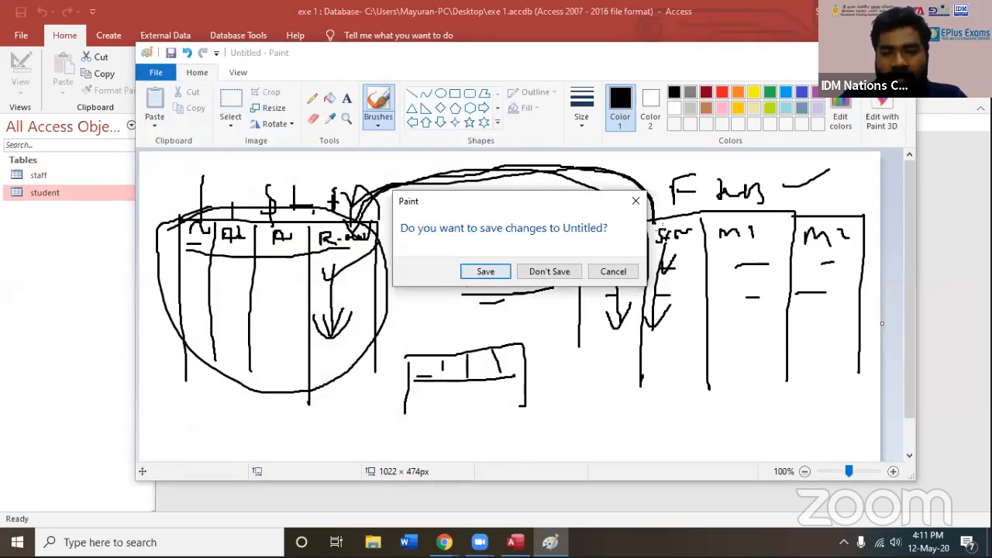
click(574, 274)
mouse_move(401, 240)
mouse_down()
mouse_move(423, 214)
mouse_move(491, 203)
mouse_move(518, 212)
mouse_up()
drag(396, 247, 500, 250)
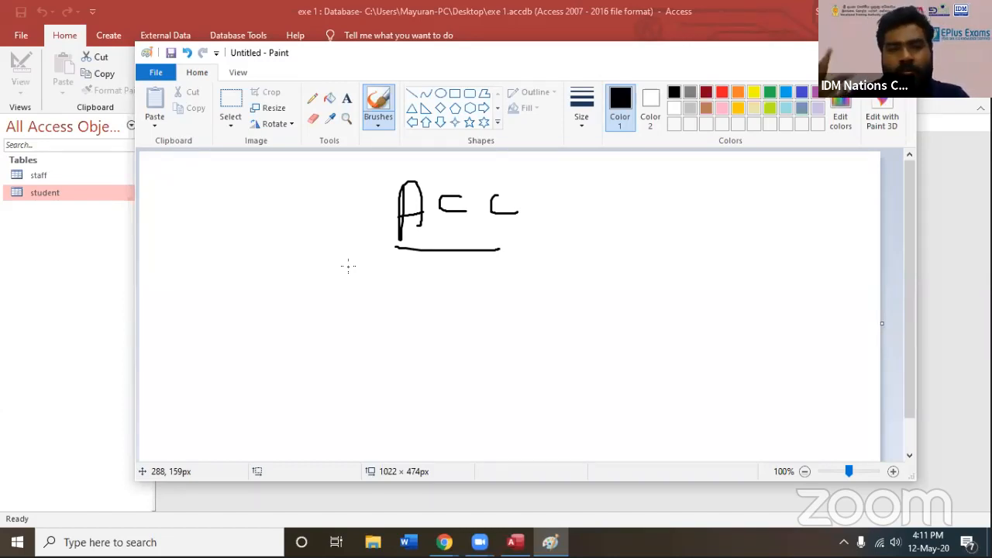
Switch to Access, open a blank new table in Design view to examine its Data Type column, and close it
click(270, 10)
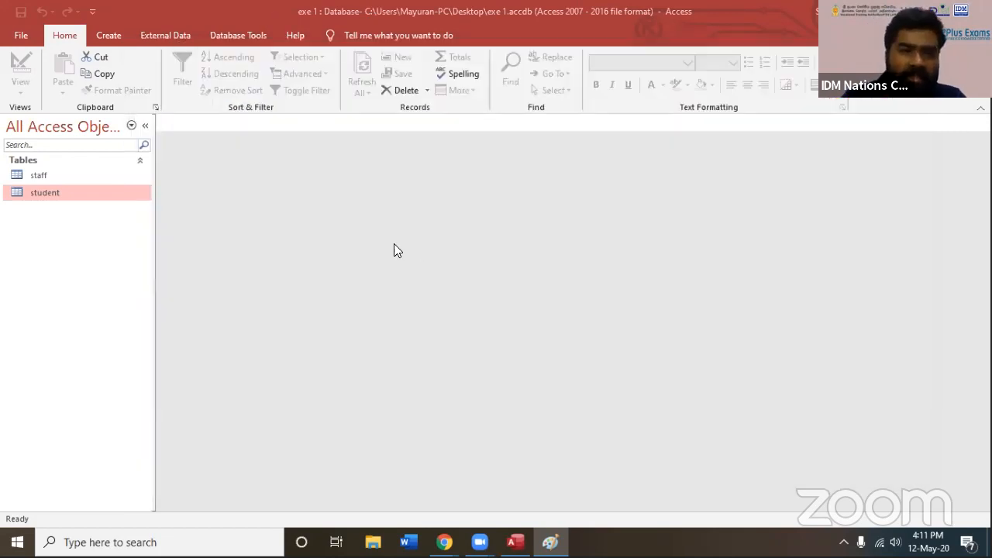
click(107, 36)
click(115, 88)
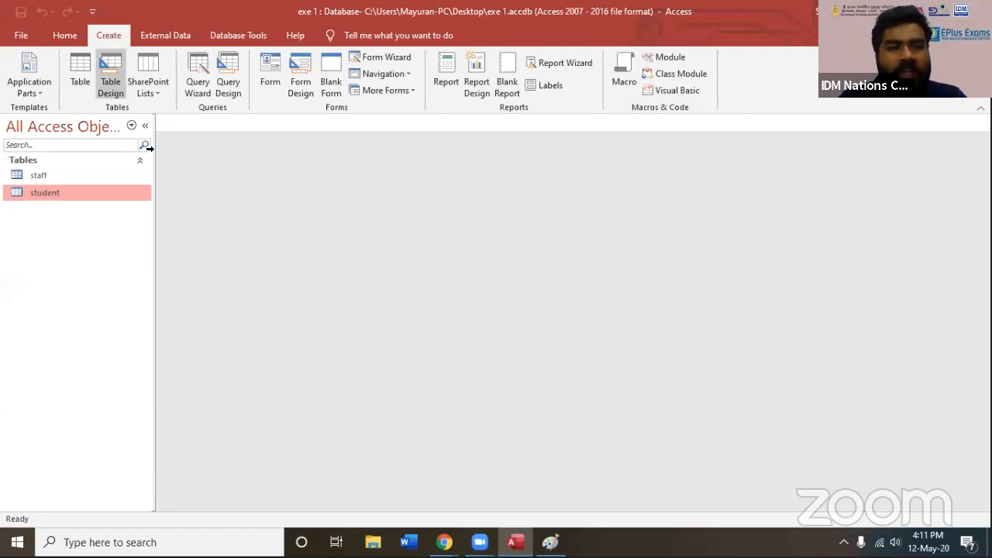
click(334, 152)
click(335, 167)
click(332, 193)
click(330, 222)
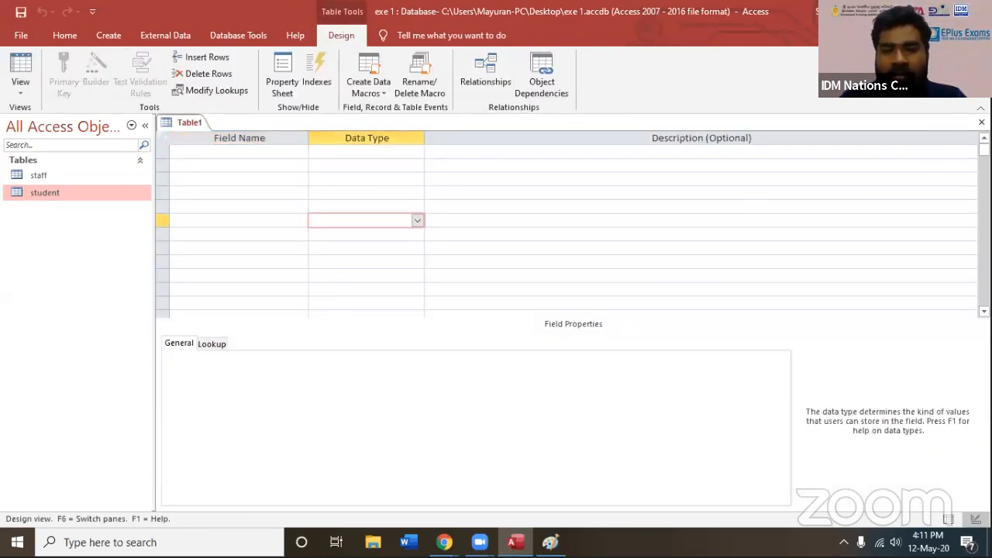
click(983, 123)
Open the staff table to view its records, point out the staff and student tables in turn, and close the datasheet
click(36, 176)
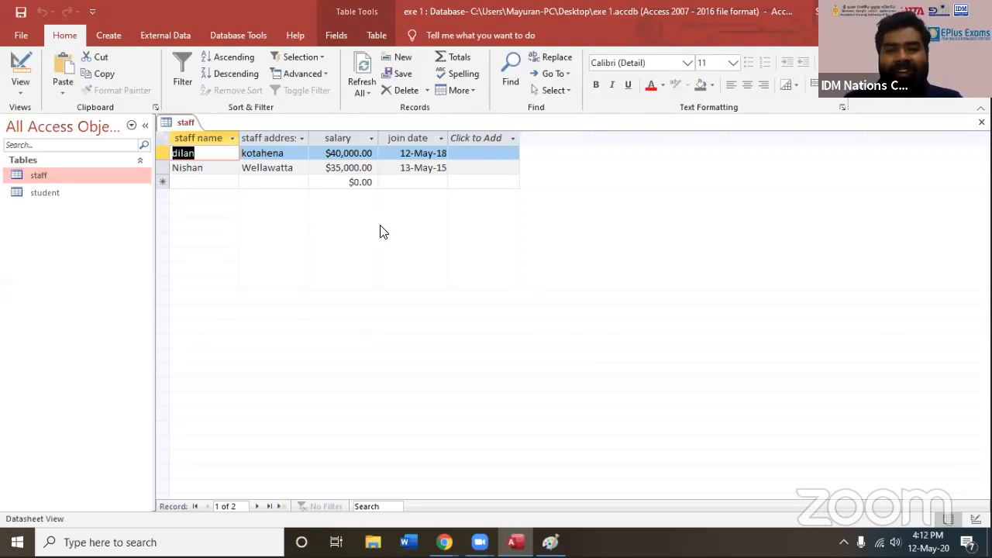
click(40, 194)
click(41, 176)
click(48, 193)
click(43, 178)
click(45, 188)
click(44, 177)
click(45, 194)
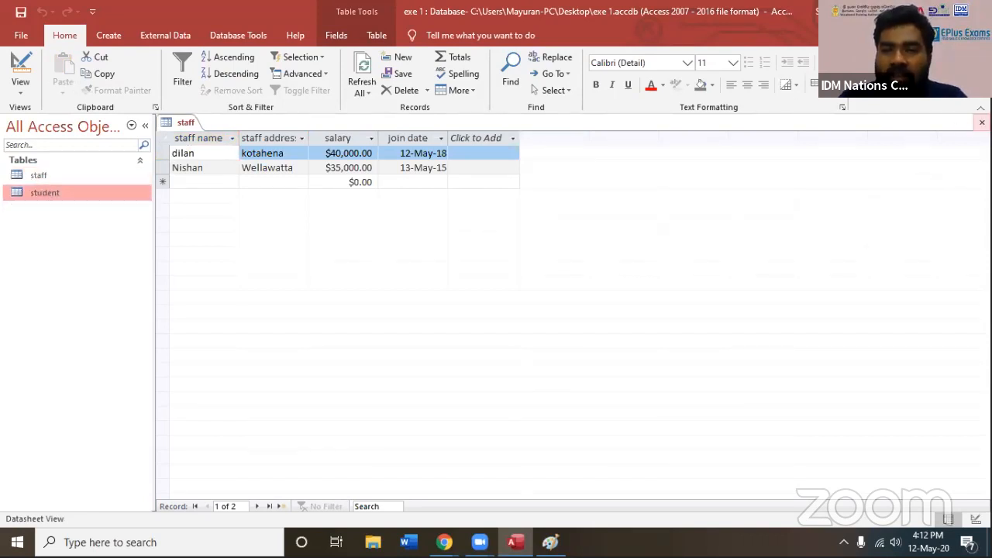
click(982, 121)
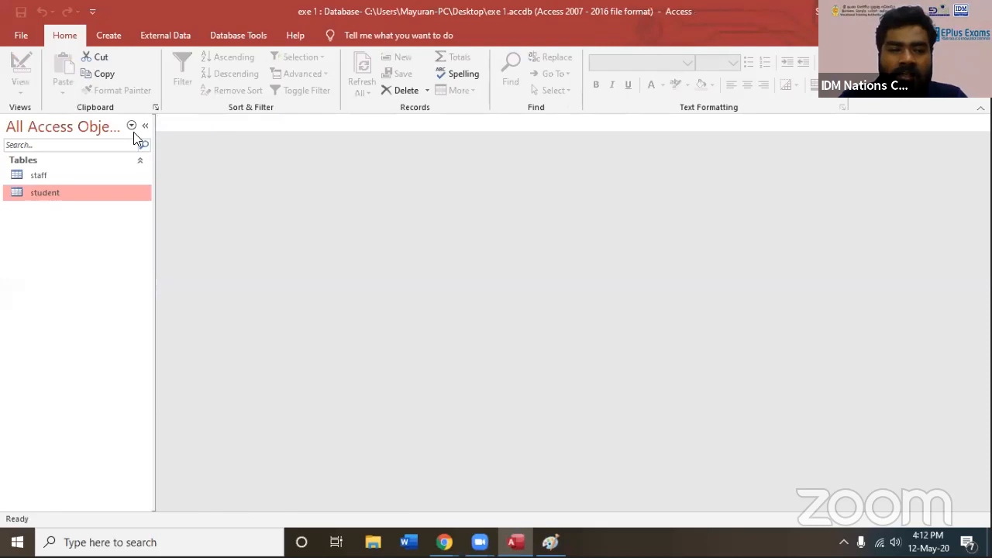
Switch to Paint, draw a slanted stroke in the blank area below the Acc heading, and return to Access
click(110, 35)
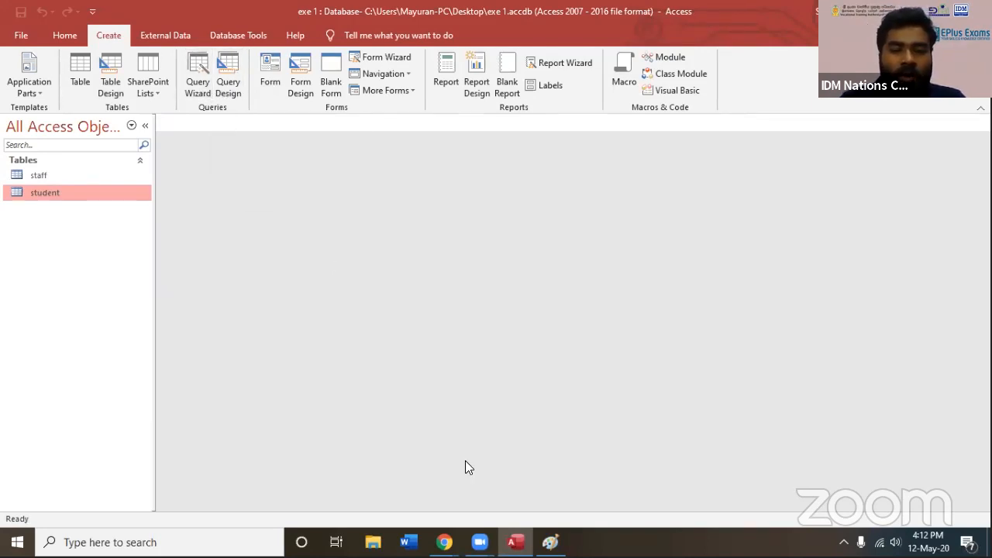
click(551, 542)
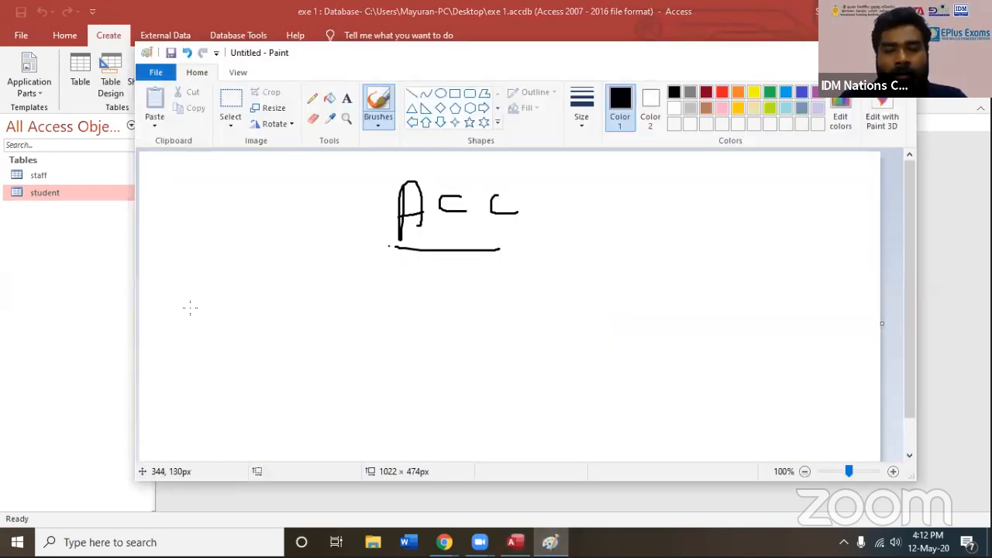
drag(223, 365, 202, 300)
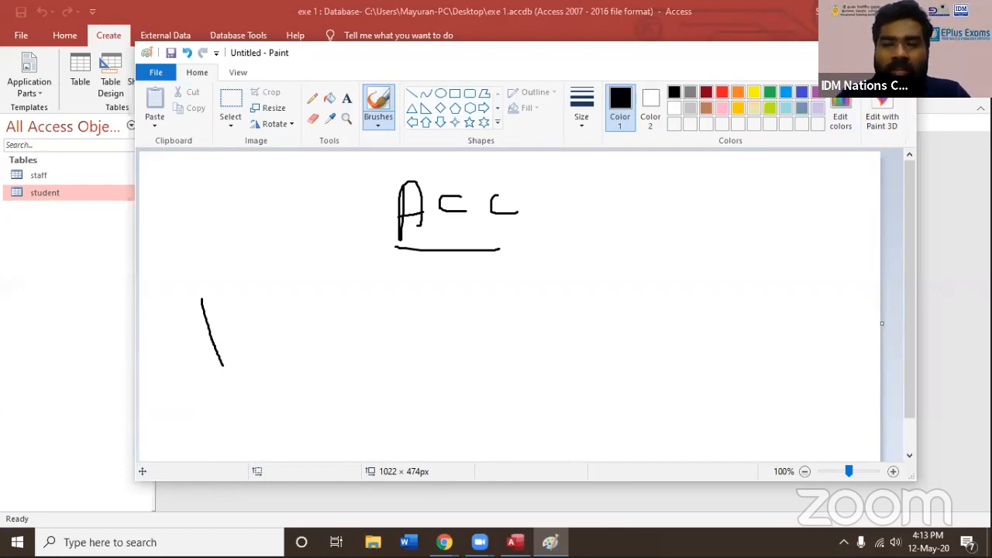
click(131, 214)
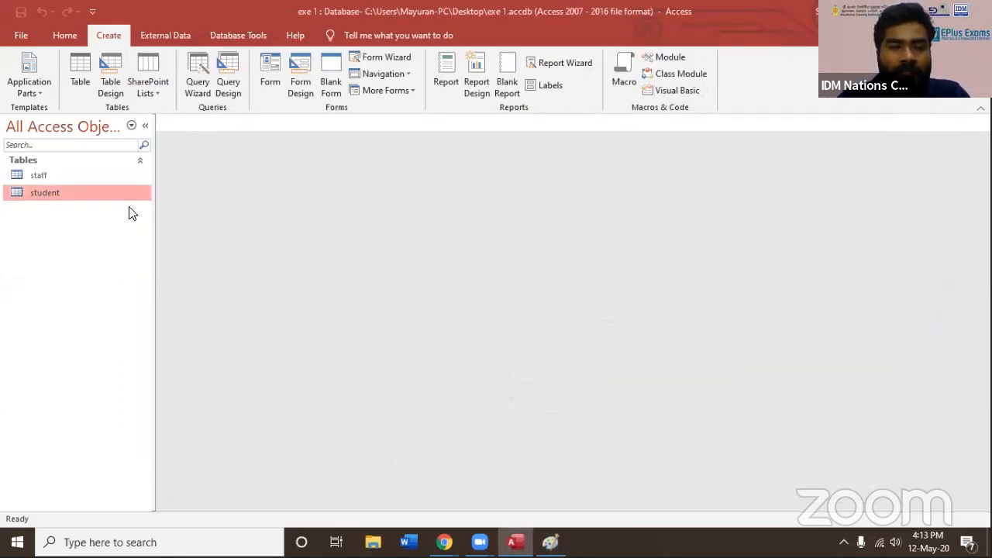
Start a new query with the Simple Query Wizard and choose Table: staff as its source
click(86, 175)
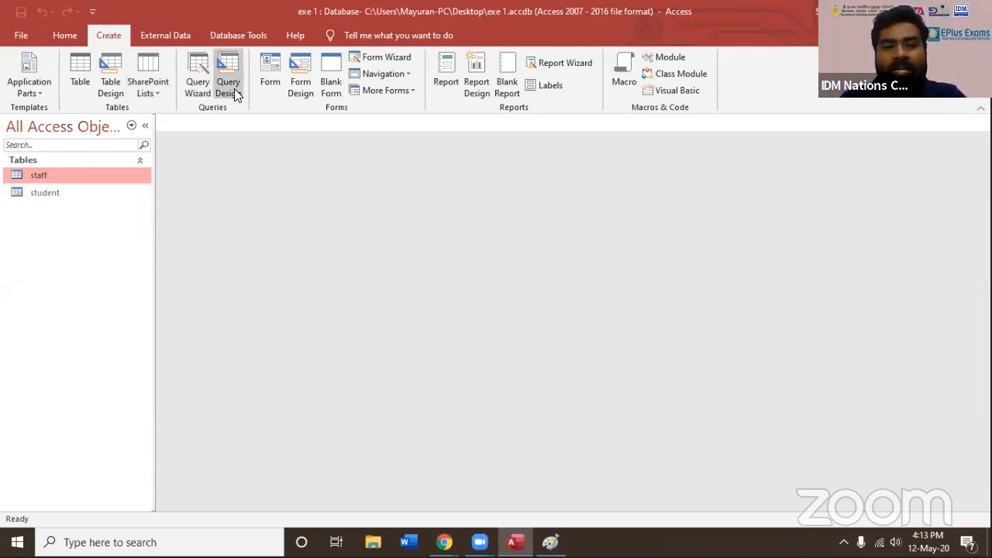
click(201, 88)
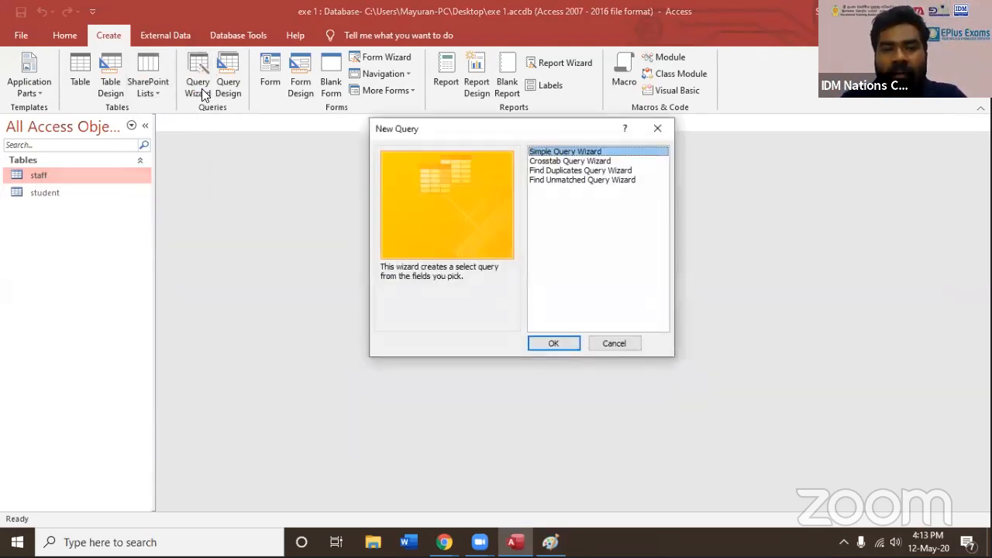
click(562, 344)
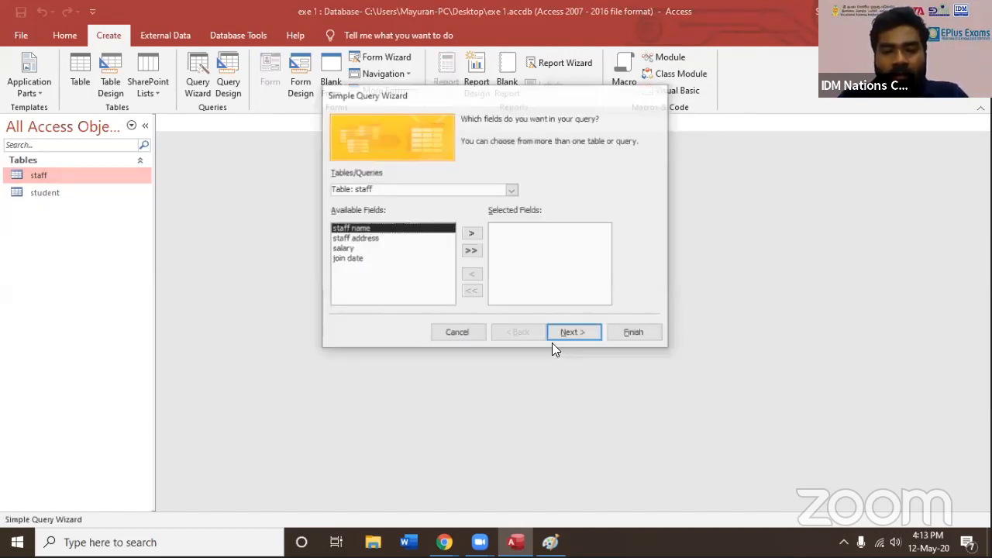
click(358, 239)
click(358, 249)
click(383, 191)
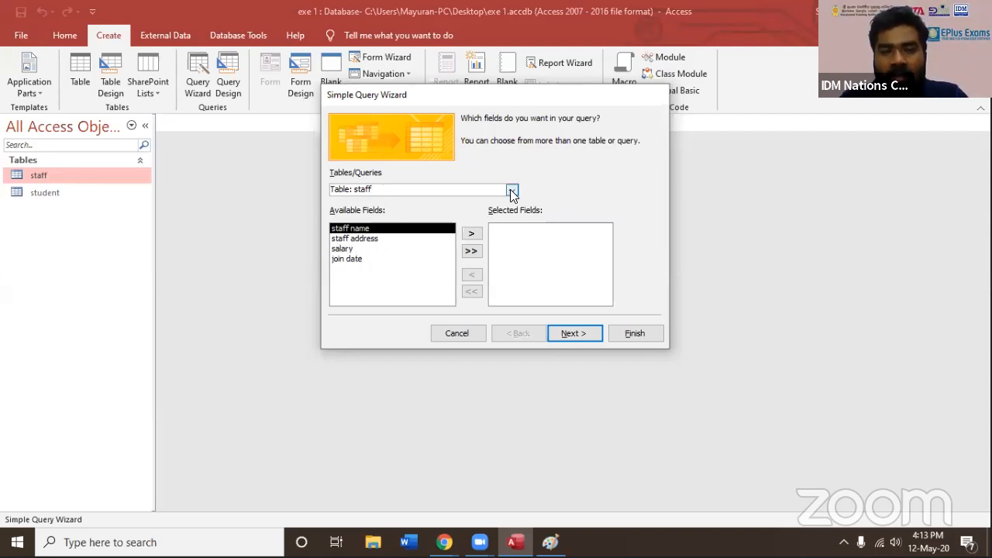
click(512, 191)
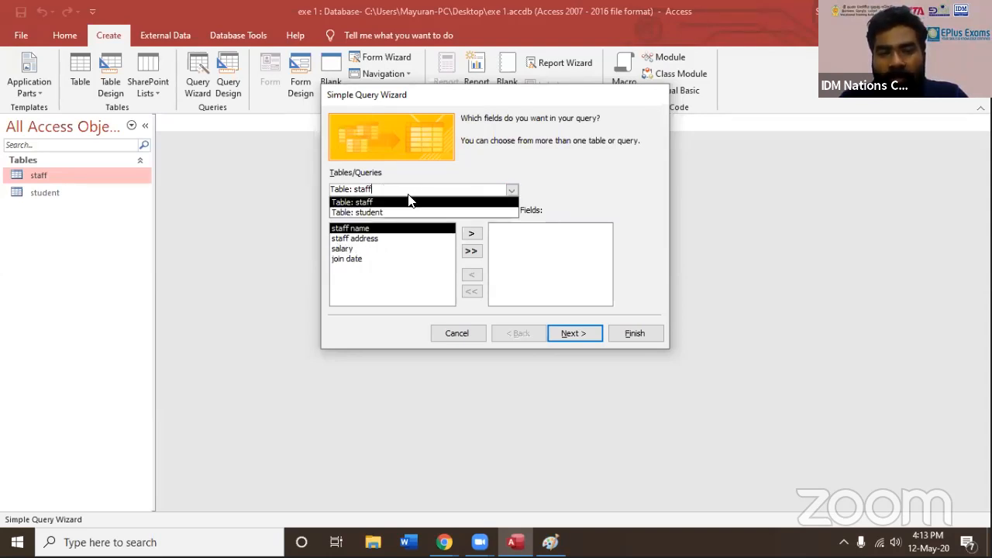
click(359, 203)
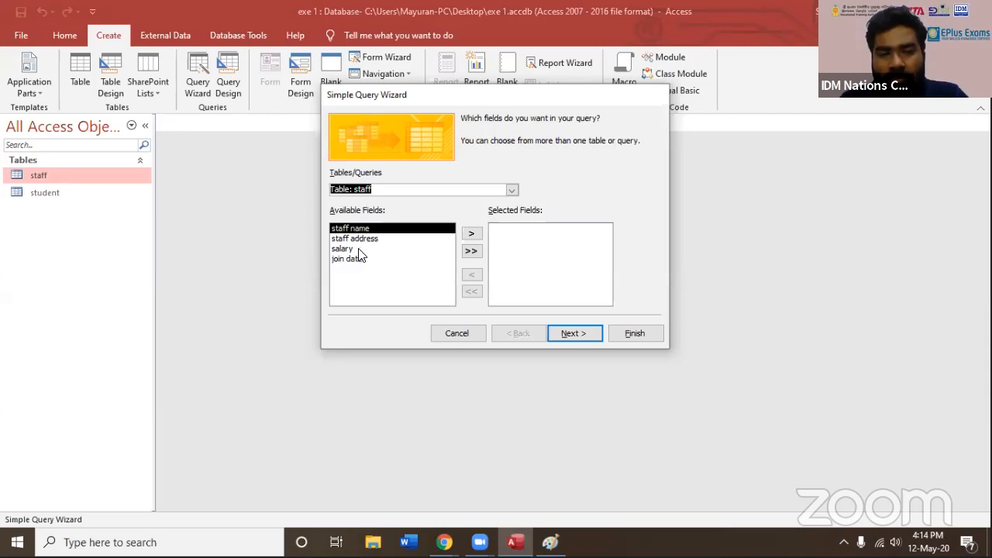
Change the query wizard's source to Table: student
click(366, 191)
click(511, 190)
click(420, 213)
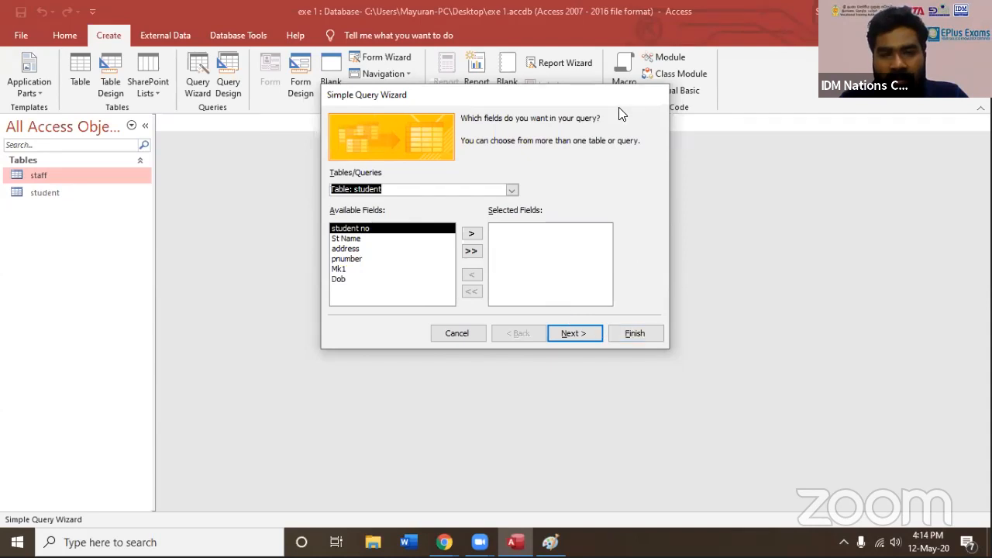
Cancel the query wizard and point out the staff and student tables in turn
click(454, 348)
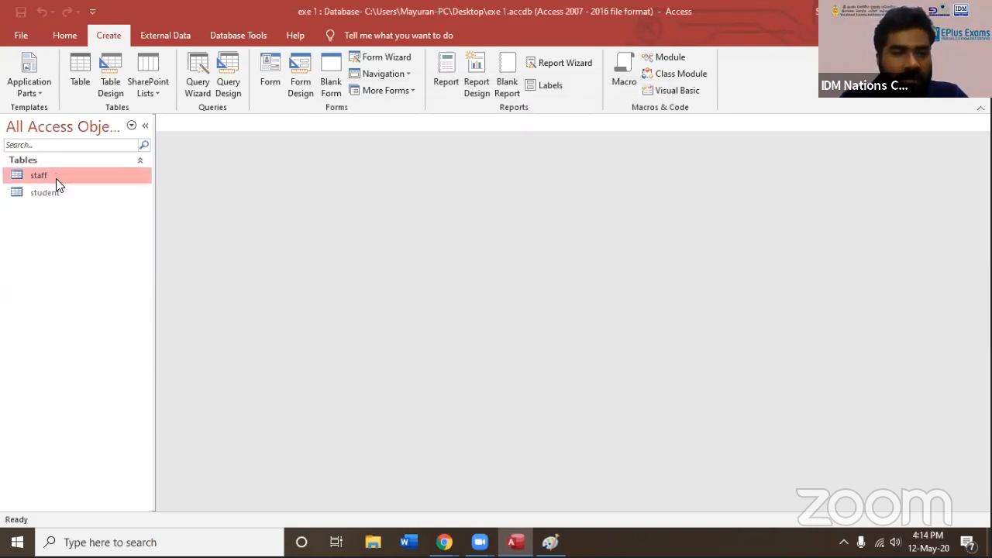
right_click(56, 228)
click(40, 195)
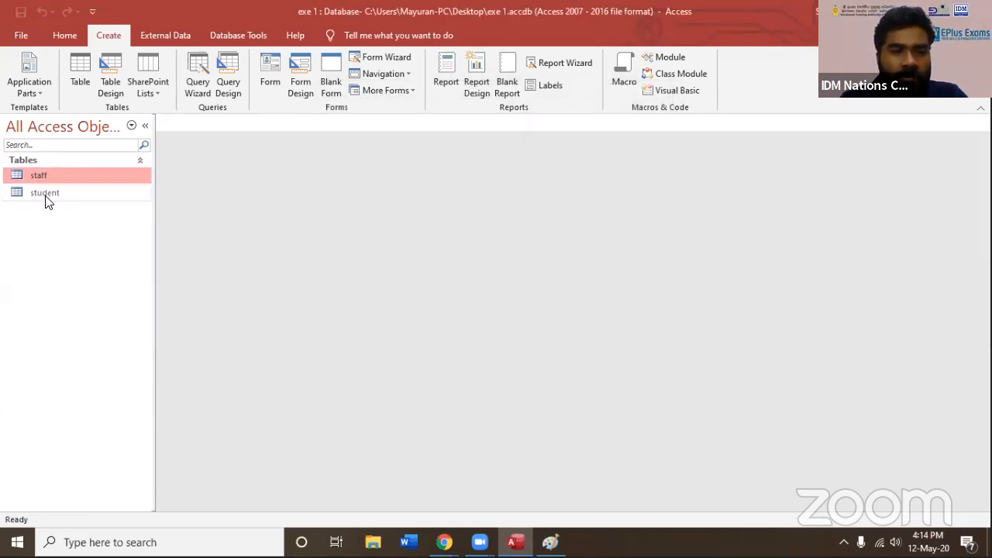
click(49, 192)
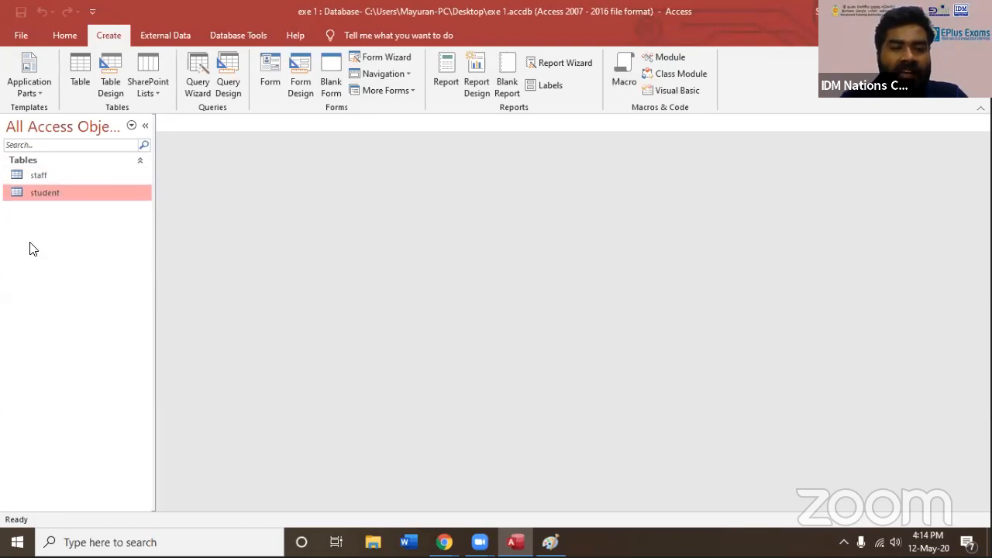
click(41, 176)
click(61, 194)
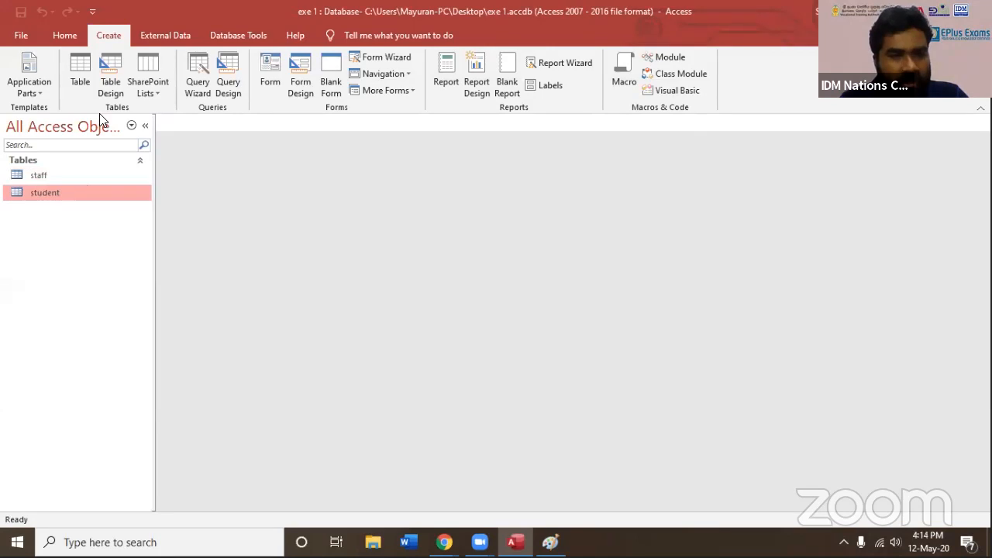
Create a new table in design view and name its first field student Name
click(107, 85)
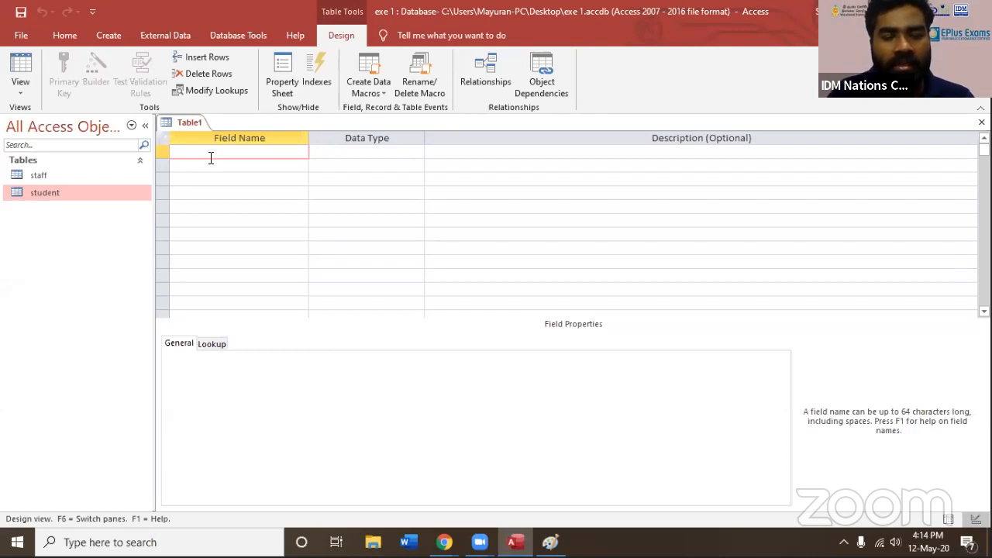
text(nam)
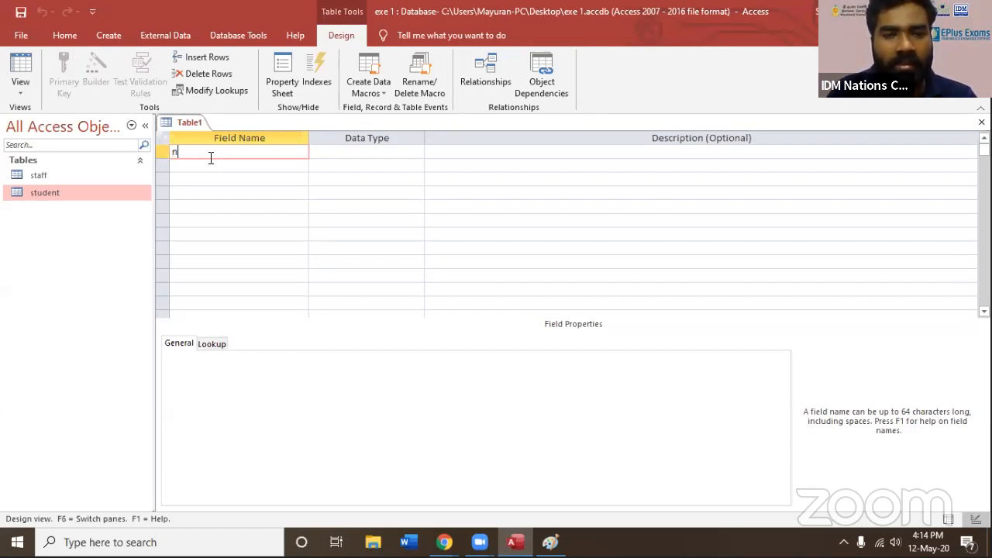
key(BackSpace)
key(BackSpace)
key(BackSpace)
text(stu)
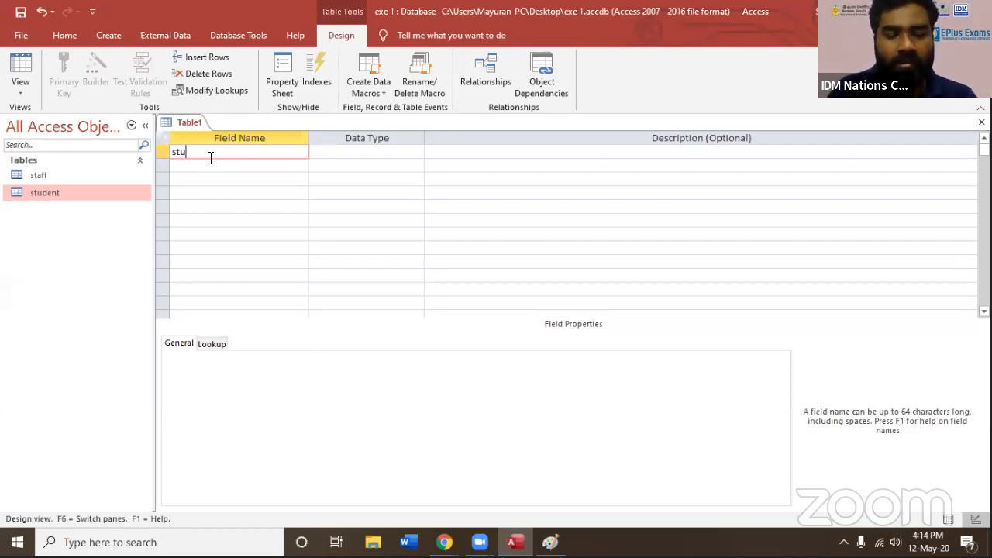
text(dent Name)
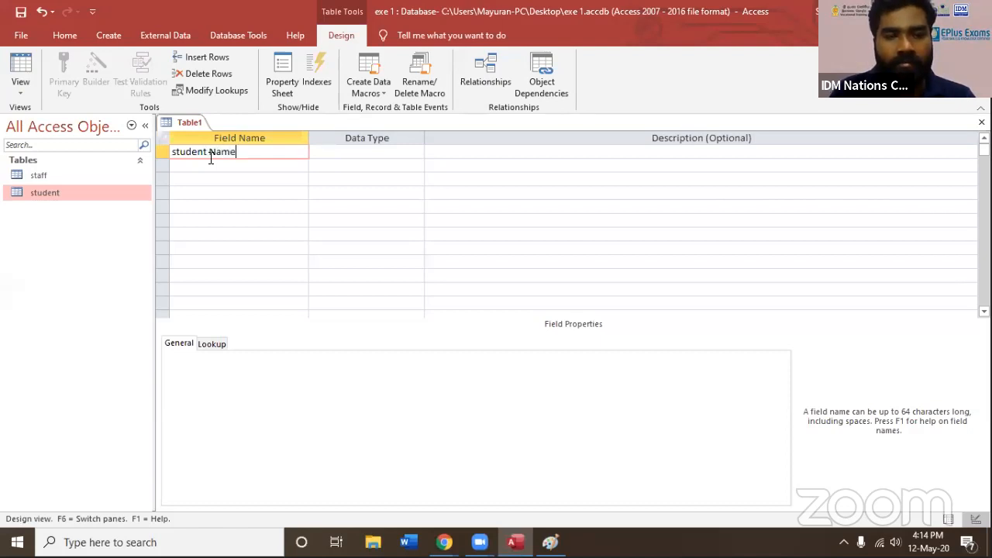
Add a second field named Student no with the Number data type
click(239, 164)
text(Student)
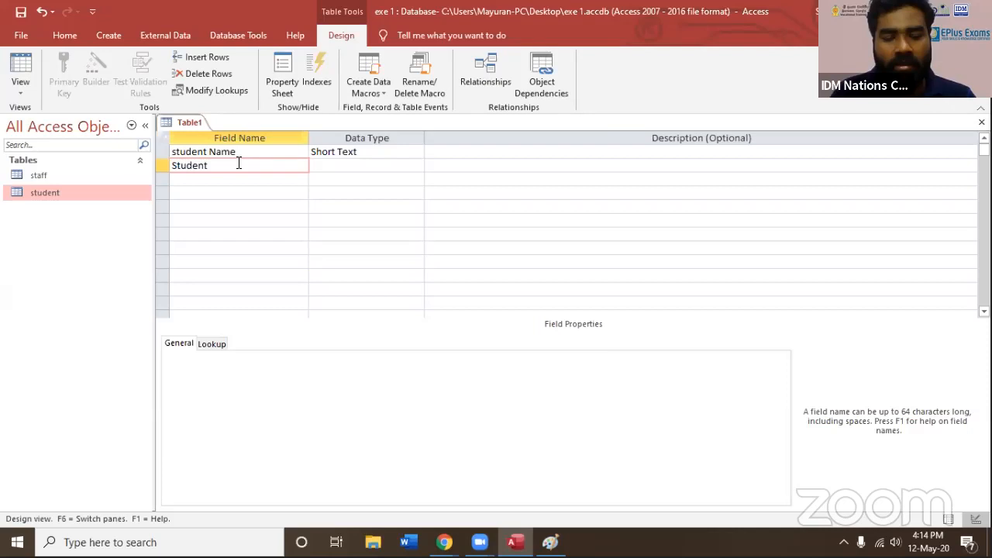
text( no)
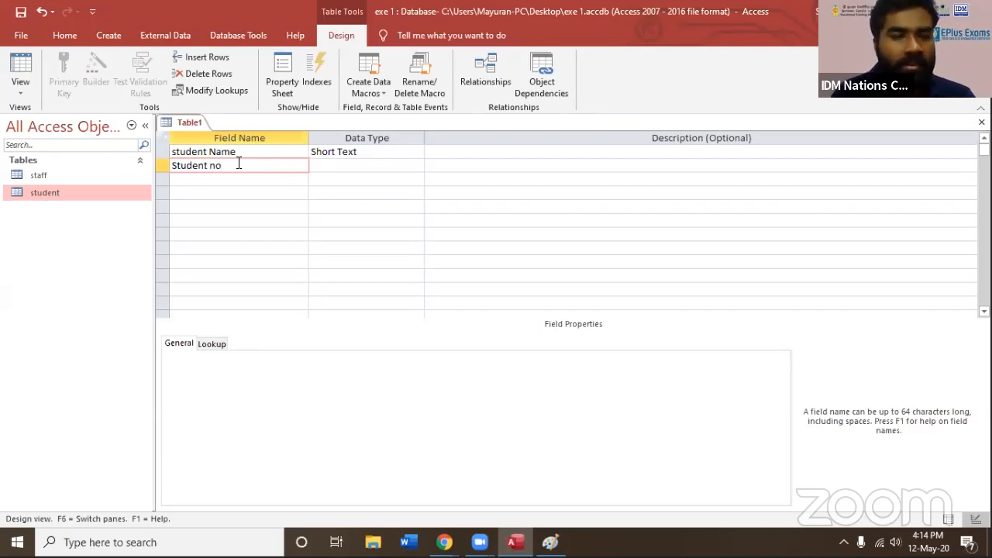
click(275, 188)
click(348, 164)
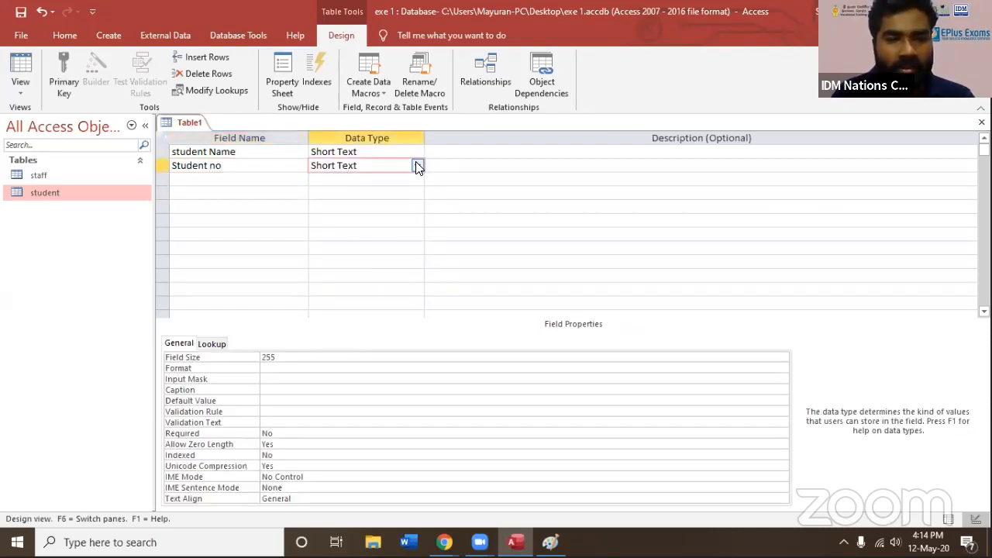
click(417, 166)
click(341, 206)
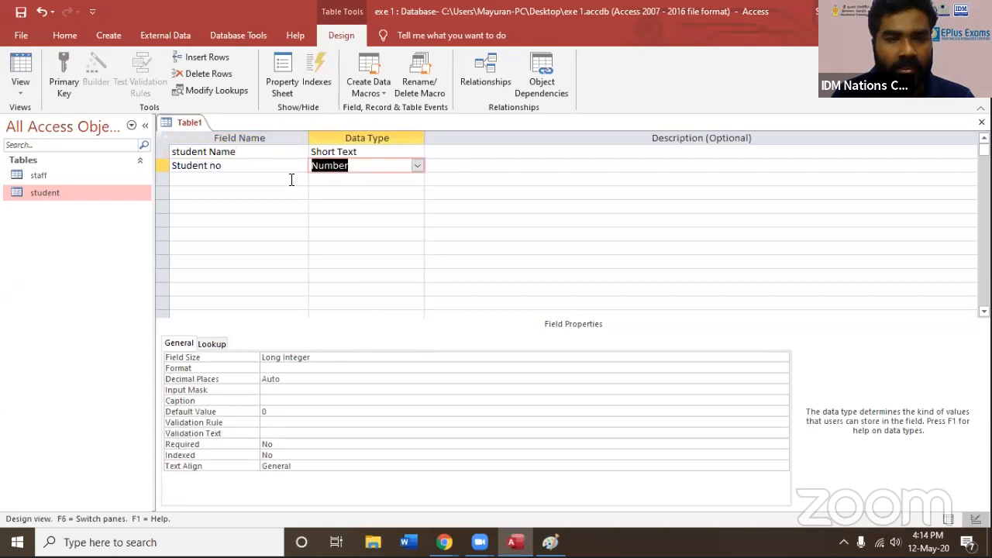
Add a field named mk1 below Student no and set its data type to Number
click(288, 179)
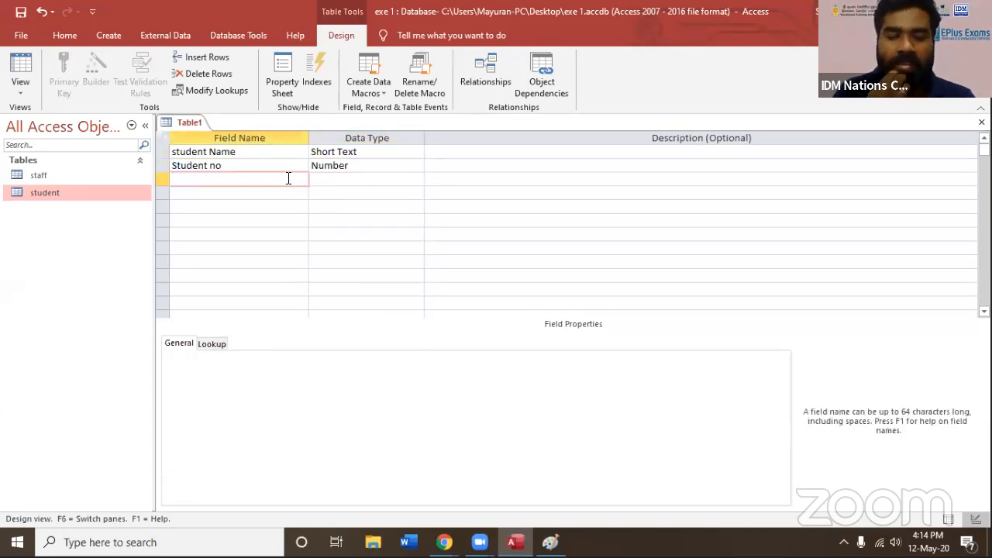
text(mk1)
click(352, 179)
click(416, 179)
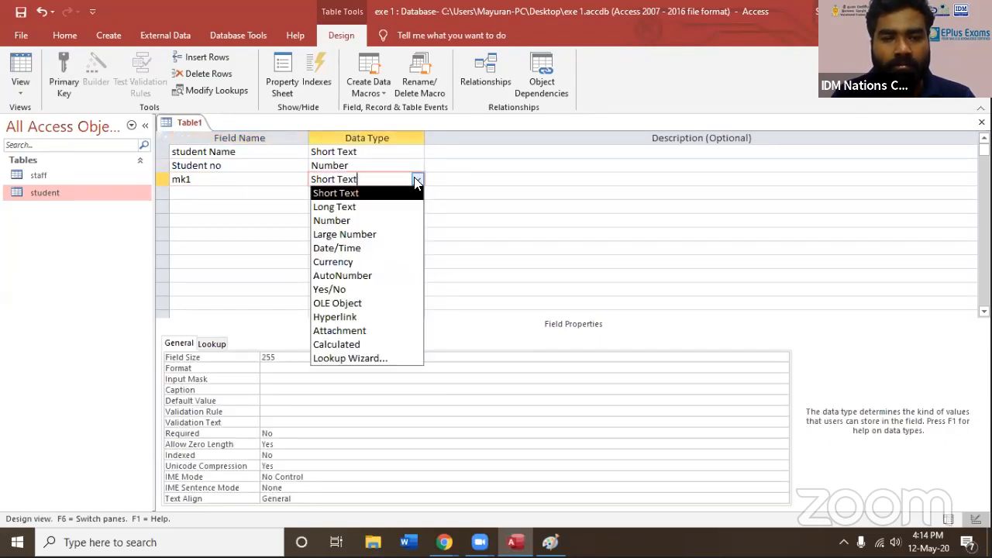
click(365, 221)
Add a field named mk2 below mk1 and set its data type to Number
click(284, 194)
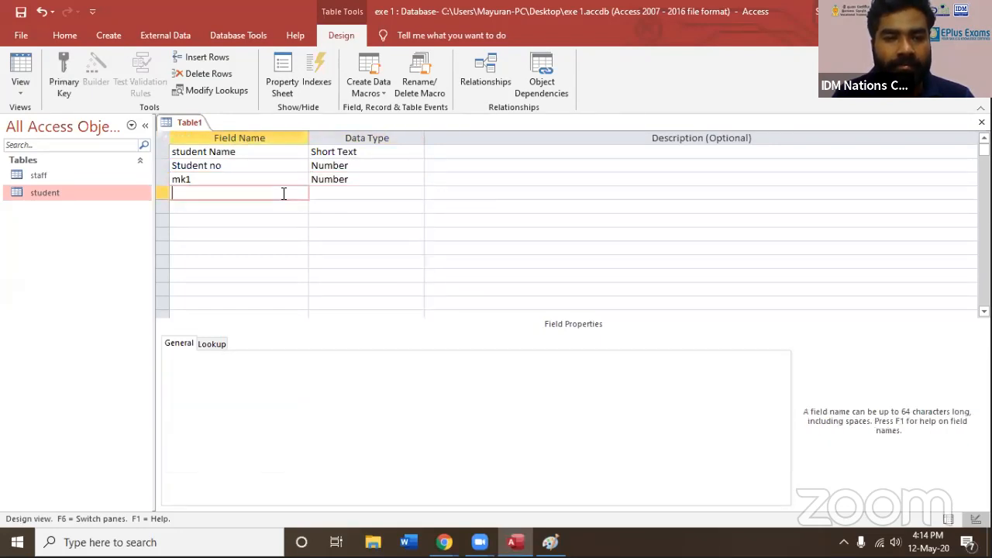
text(m2)
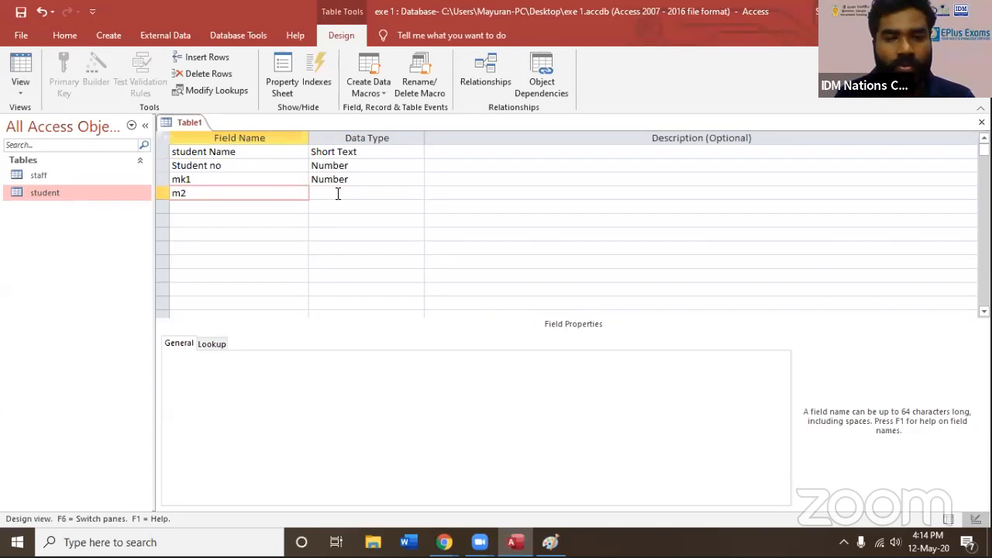
key(BackSpace)
text(k2)
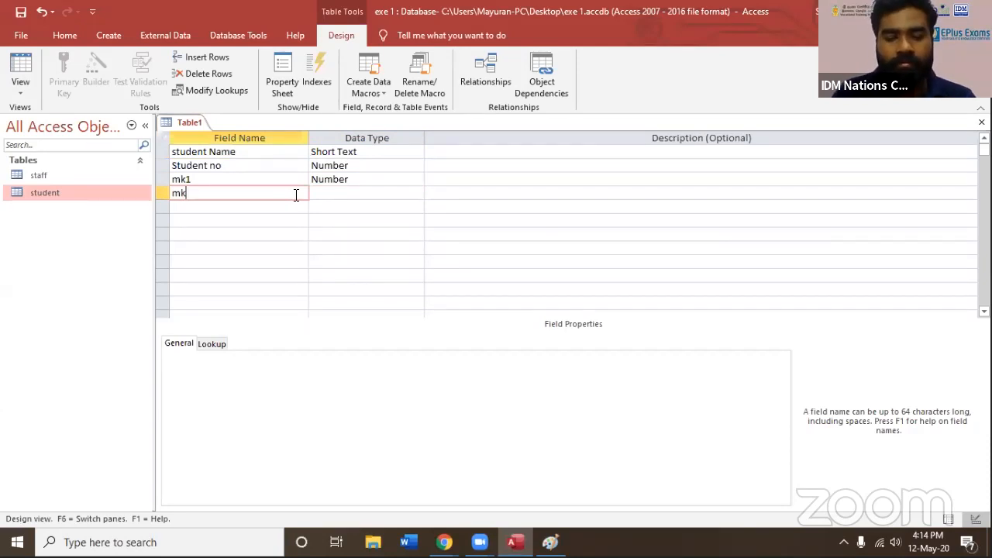
click(342, 191)
click(413, 193)
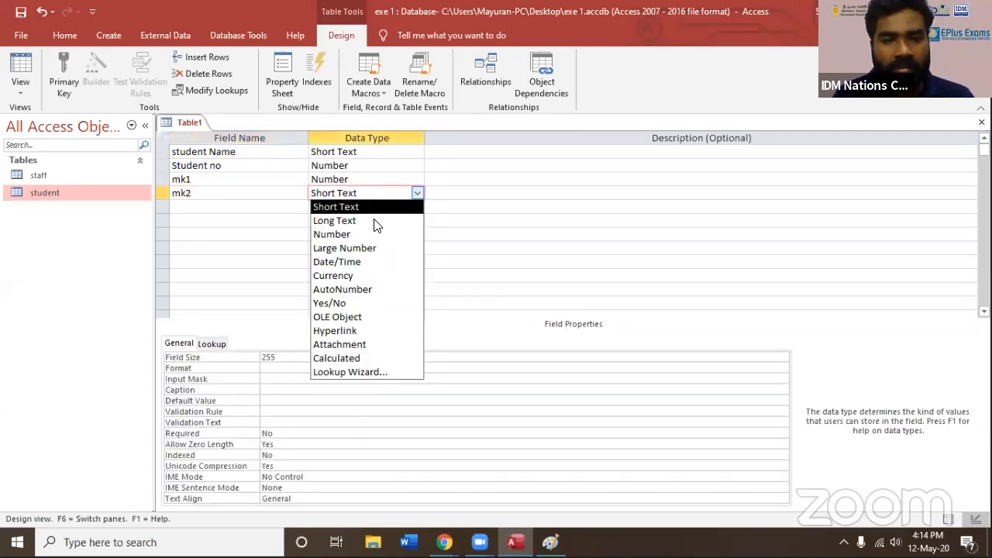
click(334, 231)
Add a field named mk3 below mk2 and set its data type to Number
click(242, 204)
text(m)
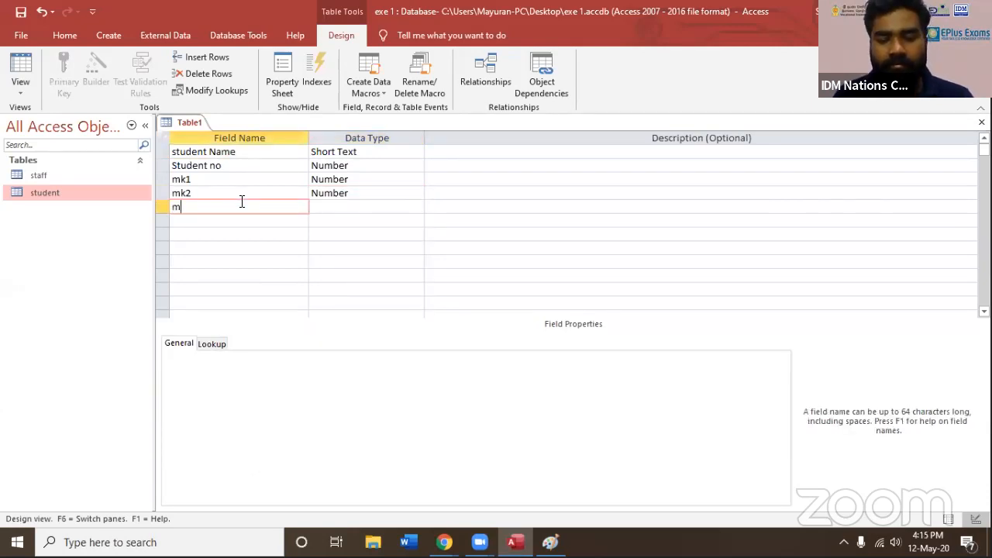
text(k)
click(341, 206)
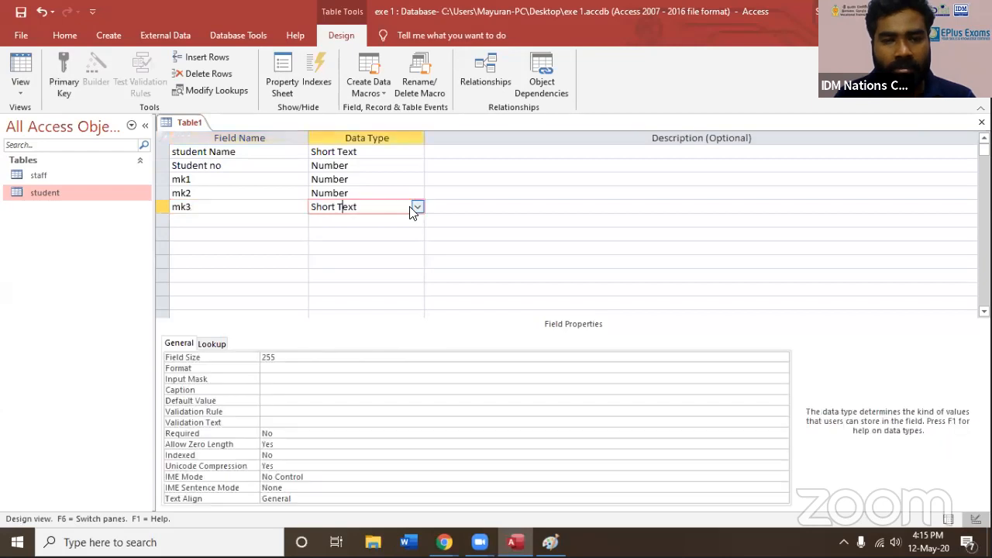
click(416, 207)
click(355, 249)
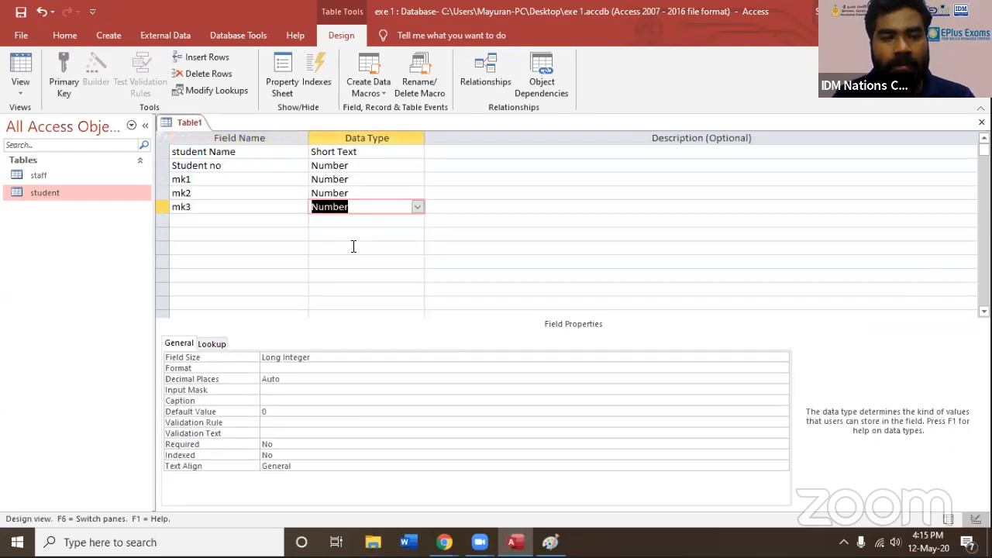
Go through the field names from student Name to mk3, and save the table as mk without creating a primary key
click(245, 154)
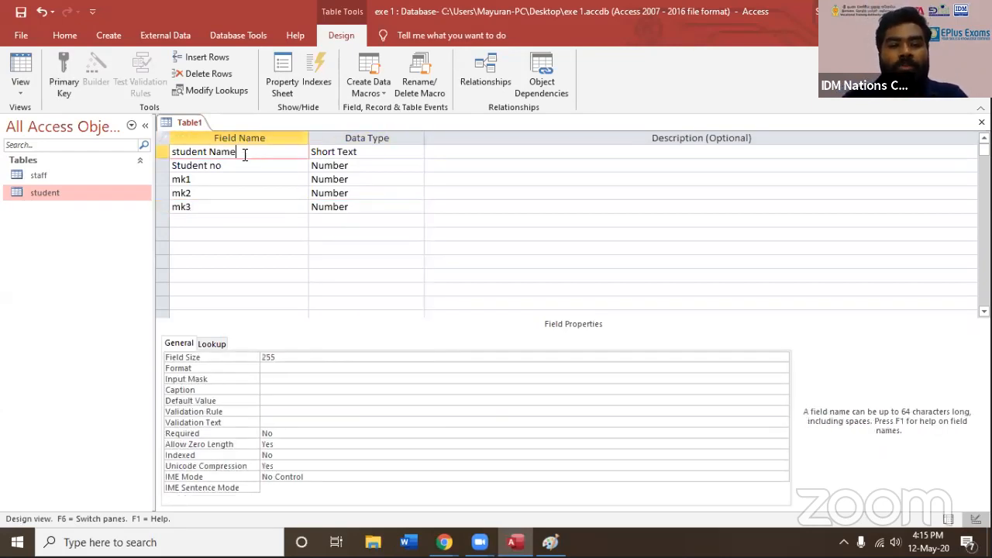
click(248, 168)
click(248, 181)
click(244, 194)
click(241, 207)
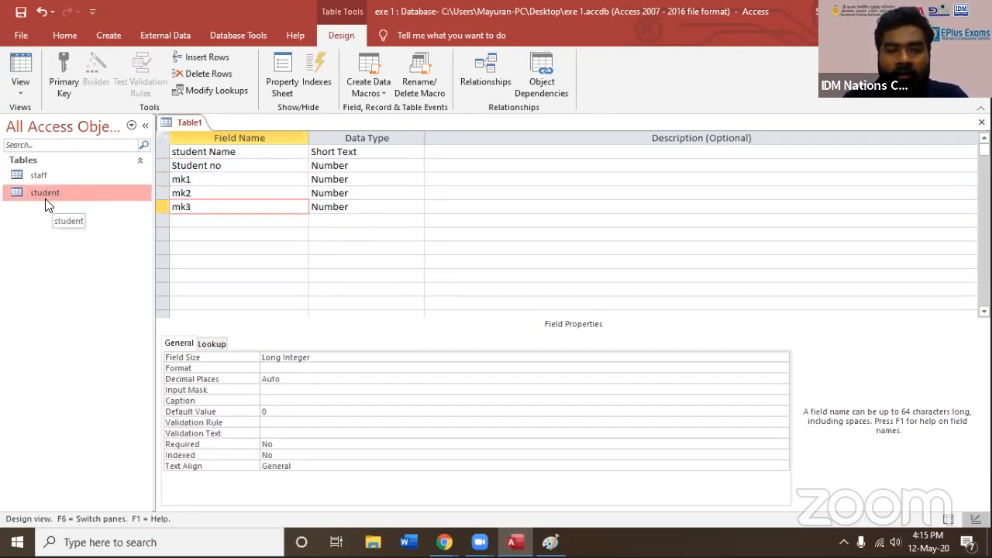
key(ctrl+s)
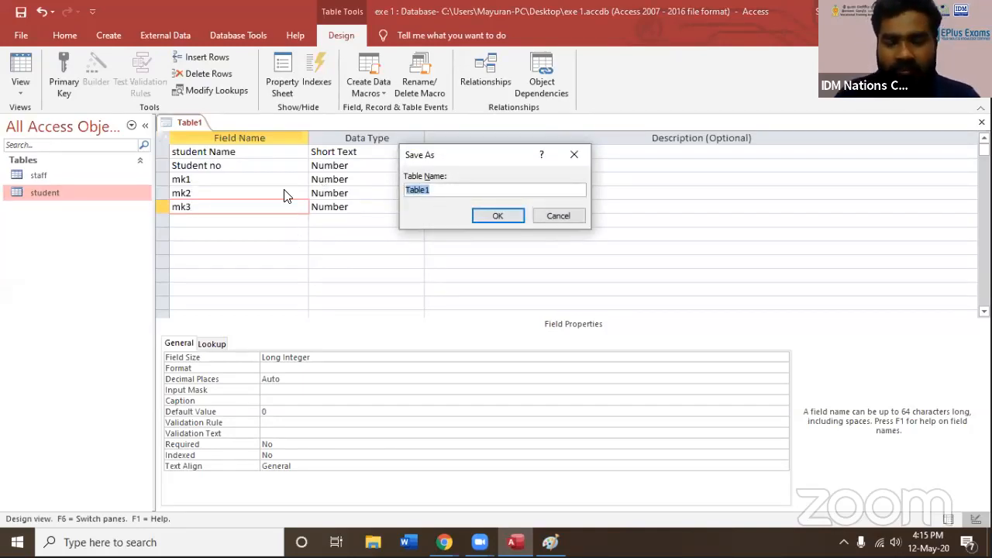
text(mak)
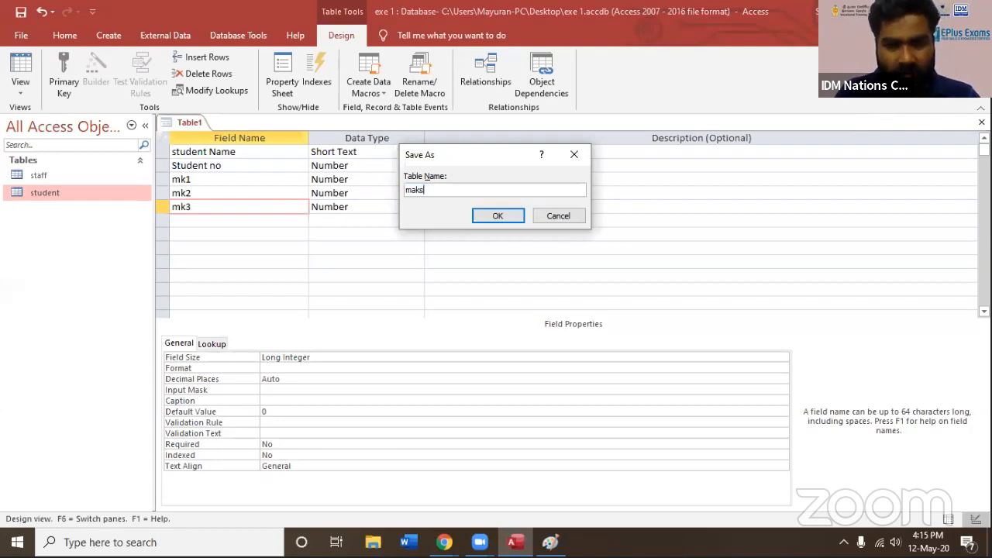
text(s)
key(BackSpace)
key(BackSpace)
key(BackSpace)
key(BackSpace)
text(m)
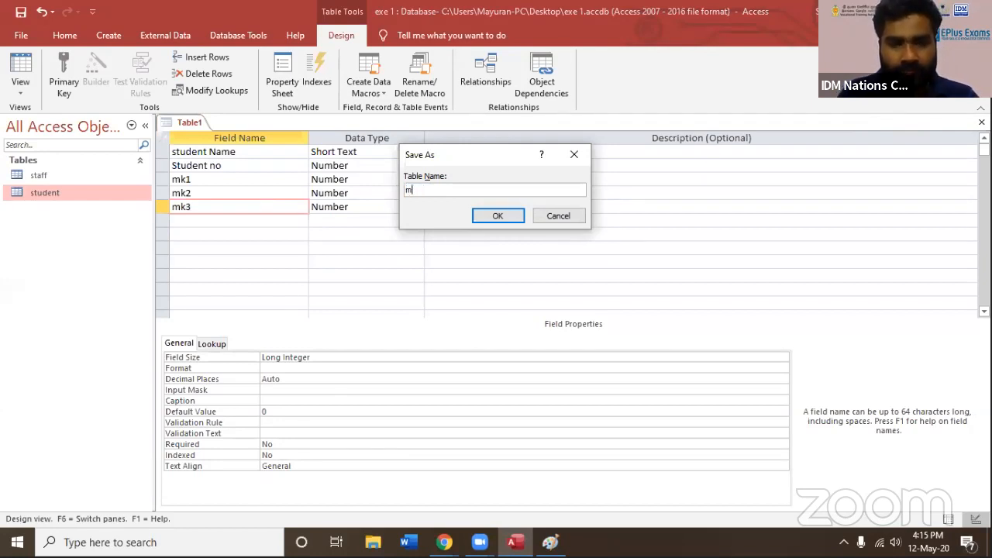
key(Return)
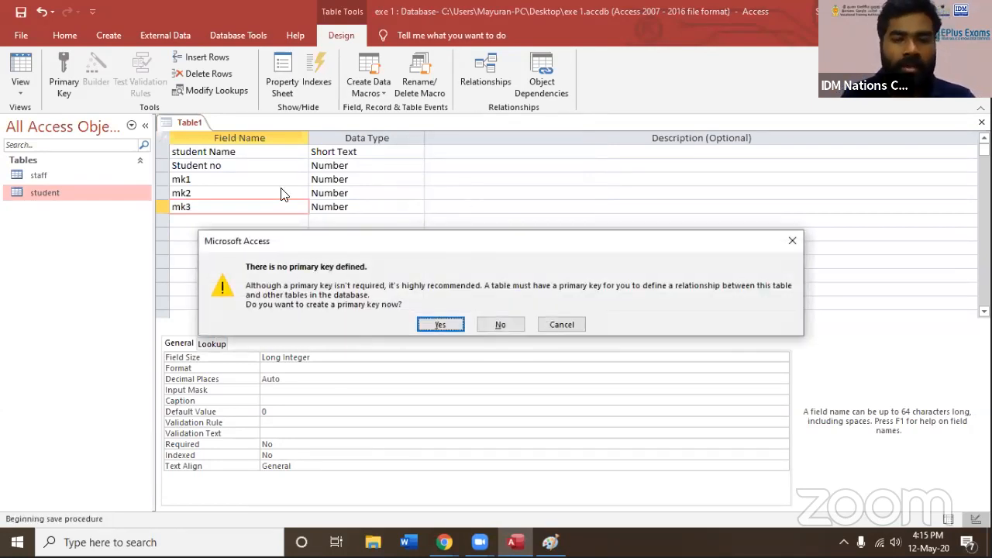
click(512, 326)
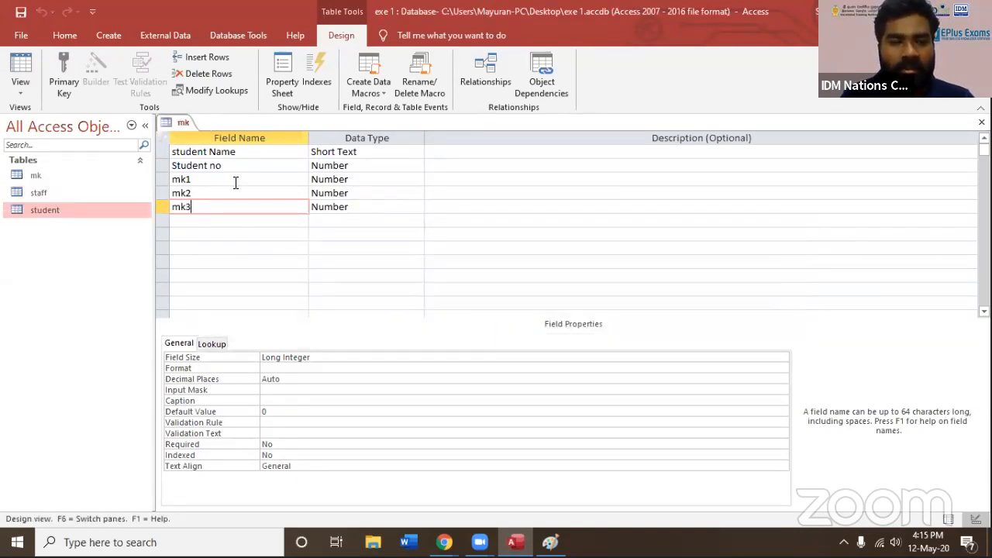
Make Student no the primary key of the mk table, and close the table with its changes saved
click(251, 155)
click(249, 166)
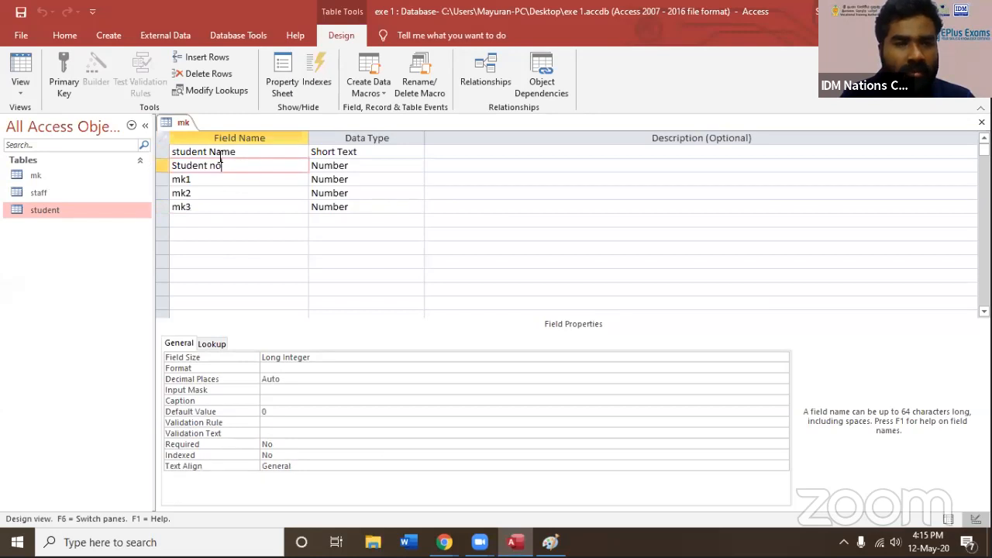
click(64, 78)
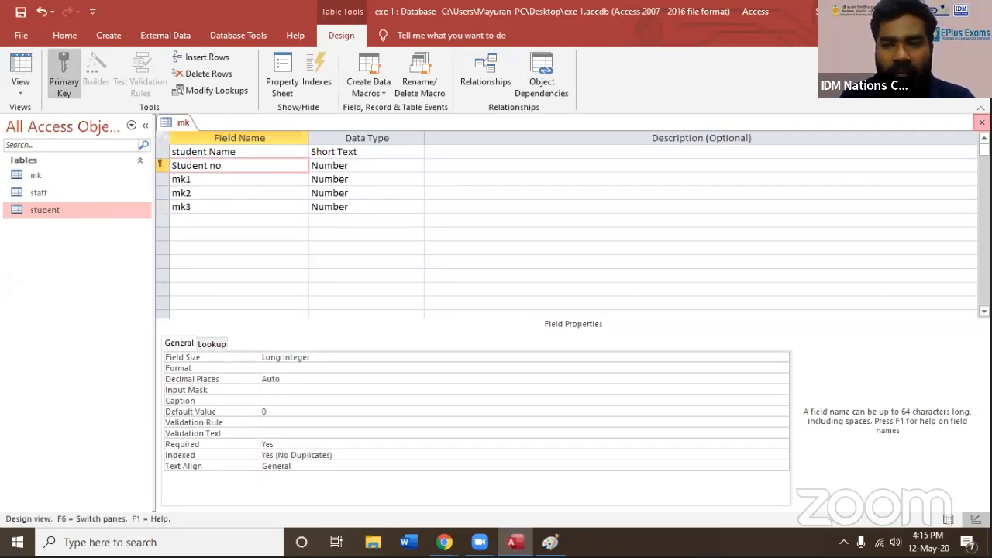
click(982, 122)
click(437, 312)
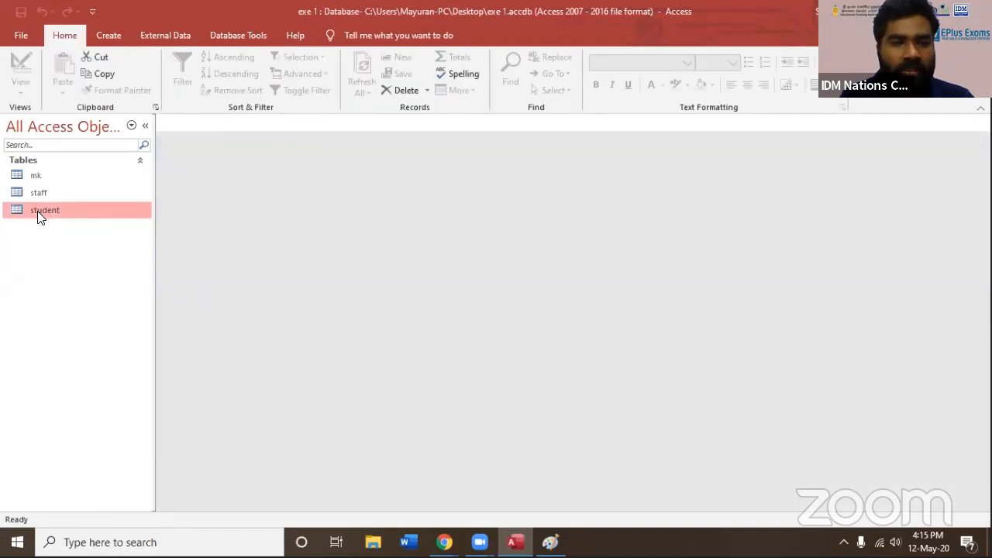
Open the student and mk tables in datasheet view, and return to the first record's St Name in the student table
double_click(38, 210)
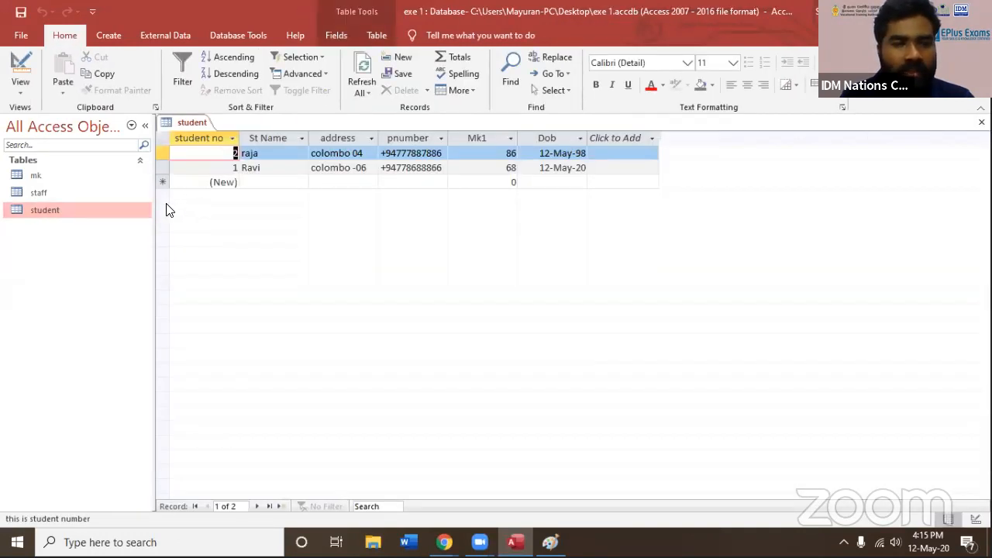
double_click(37, 176)
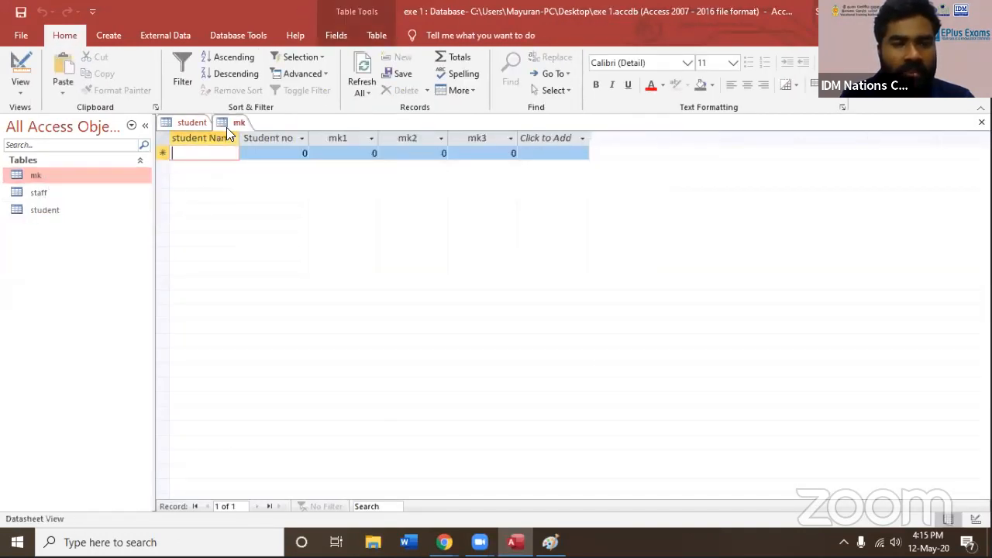
click(193, 124)
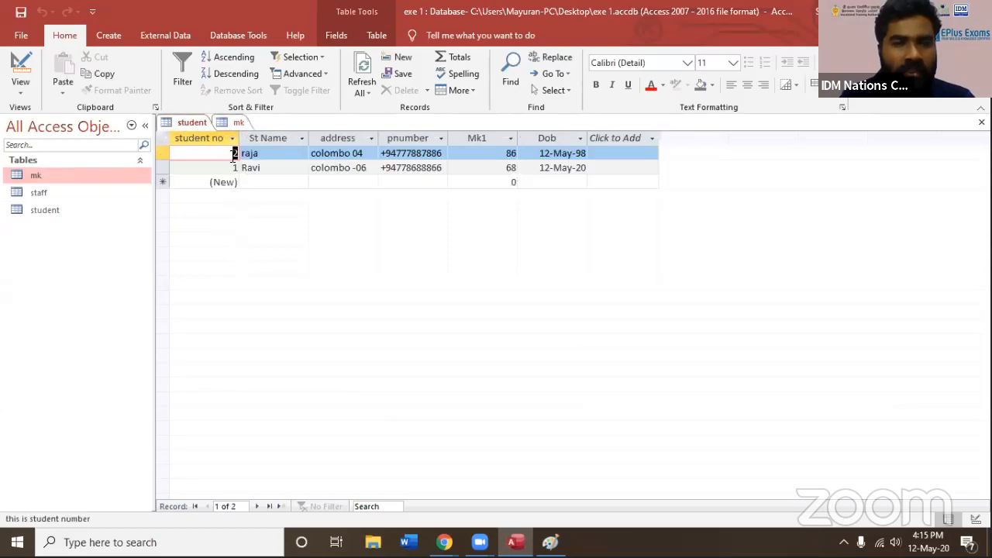
click(259, 158)
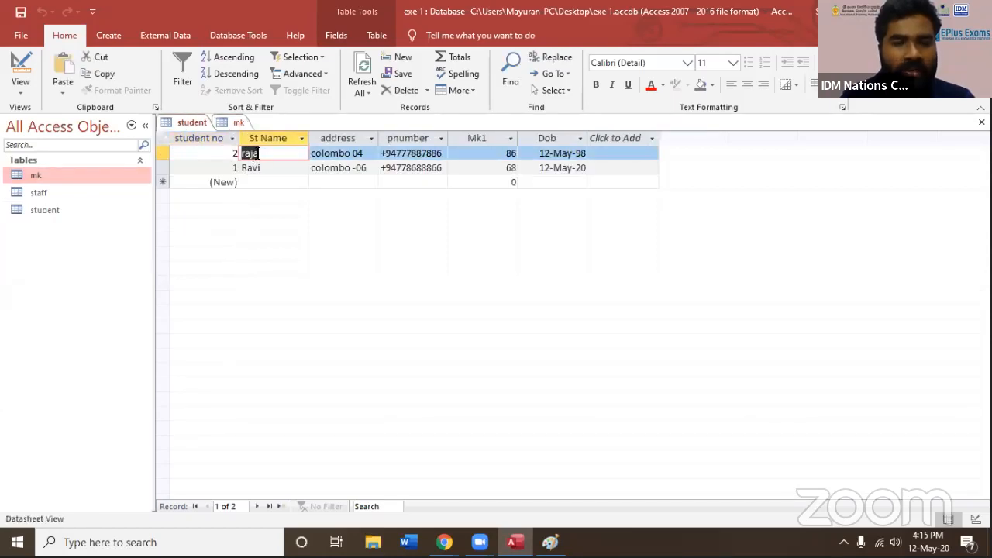
Enter the first student's name in a new mk record and check it against the student table
click(239, 124)
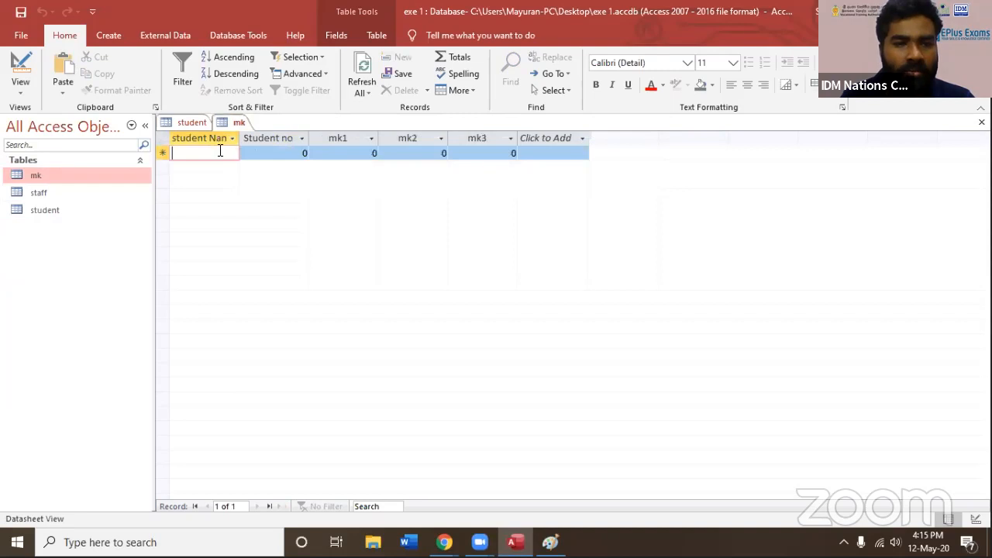
text(raja)
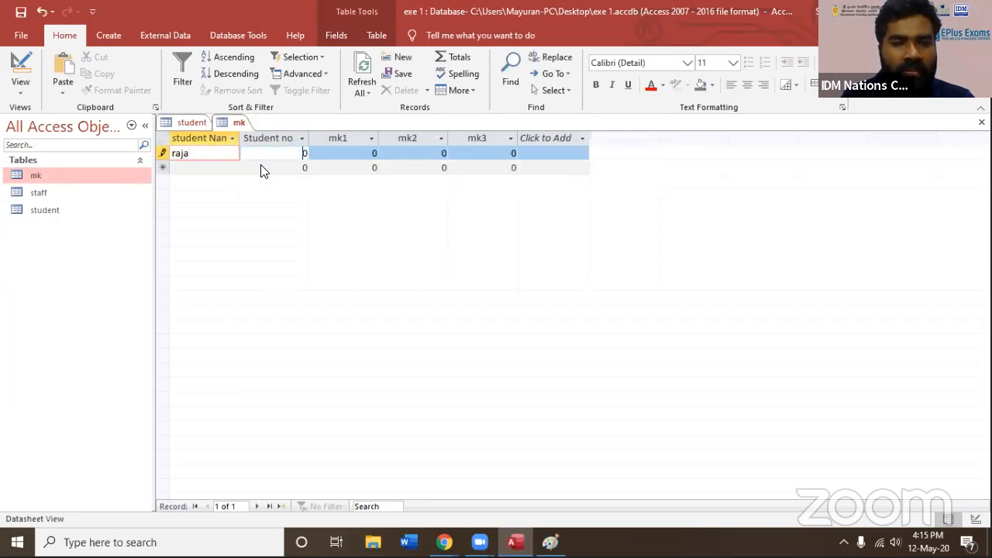
key(Tab)
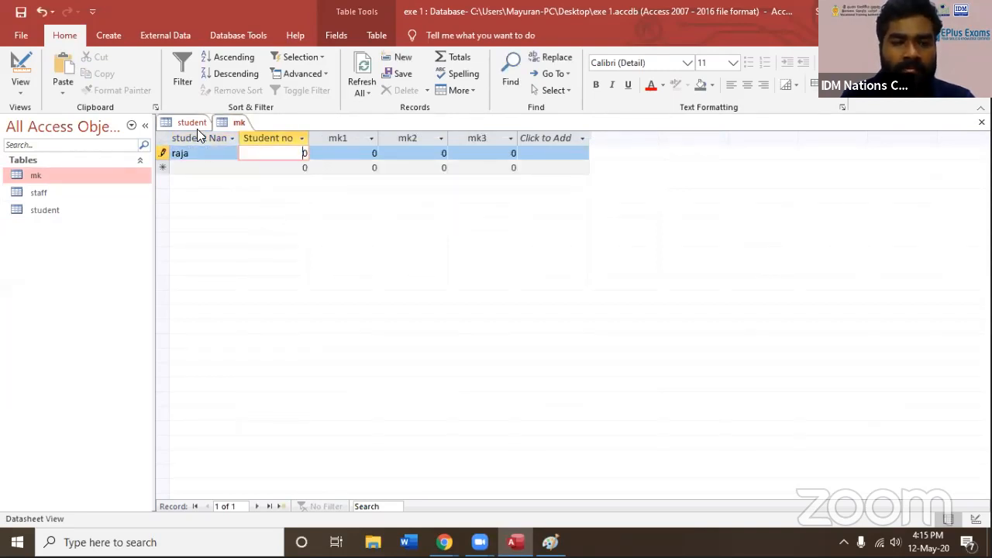
click(197, 127)
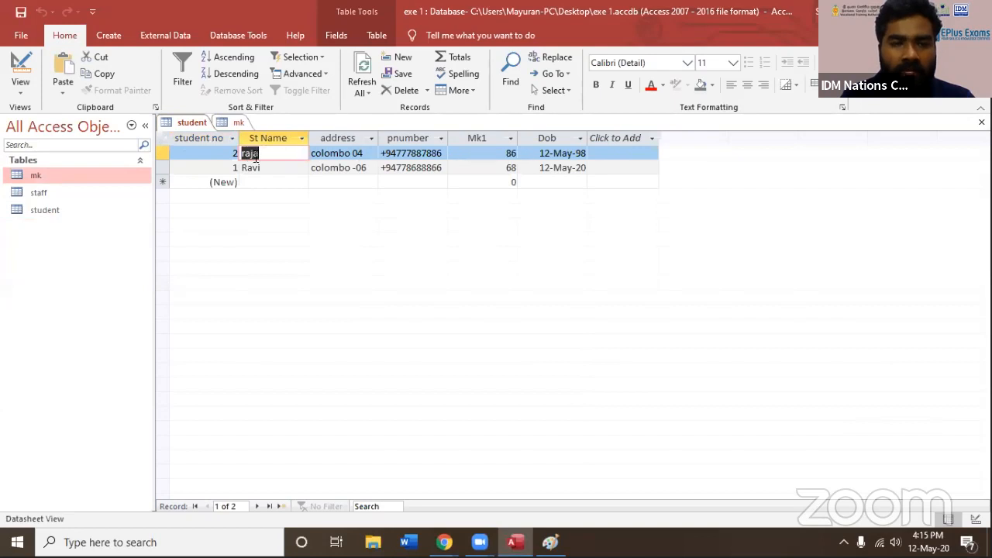
click(239, 123)
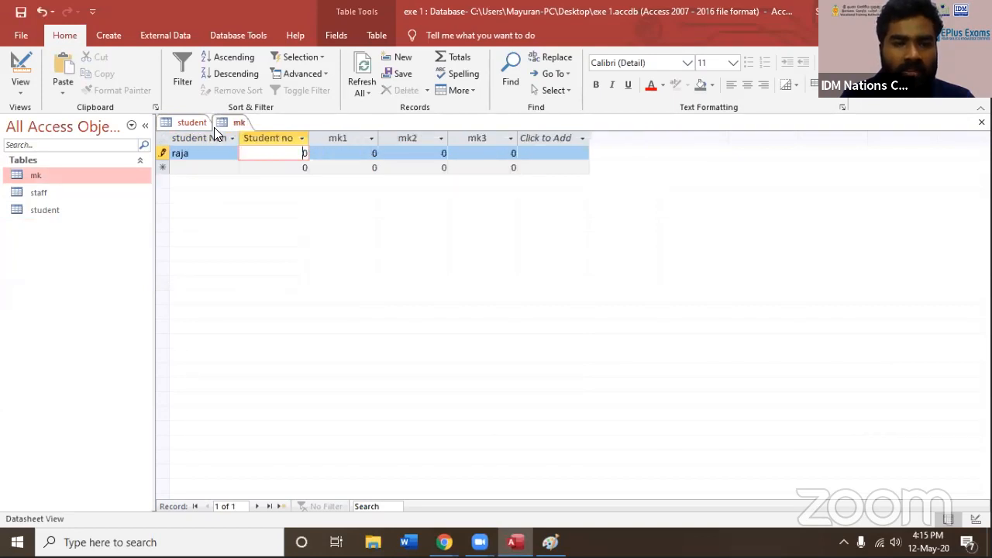
Fill in the first mk record with Student no 123, mk1 34, mk2 45 and mk3 56
double_click(290, 157)
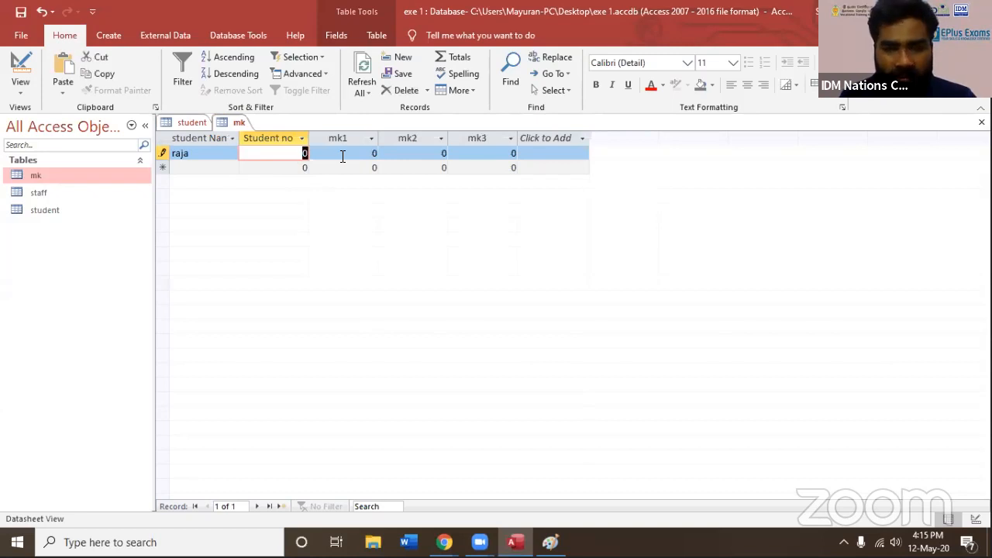
text(123)
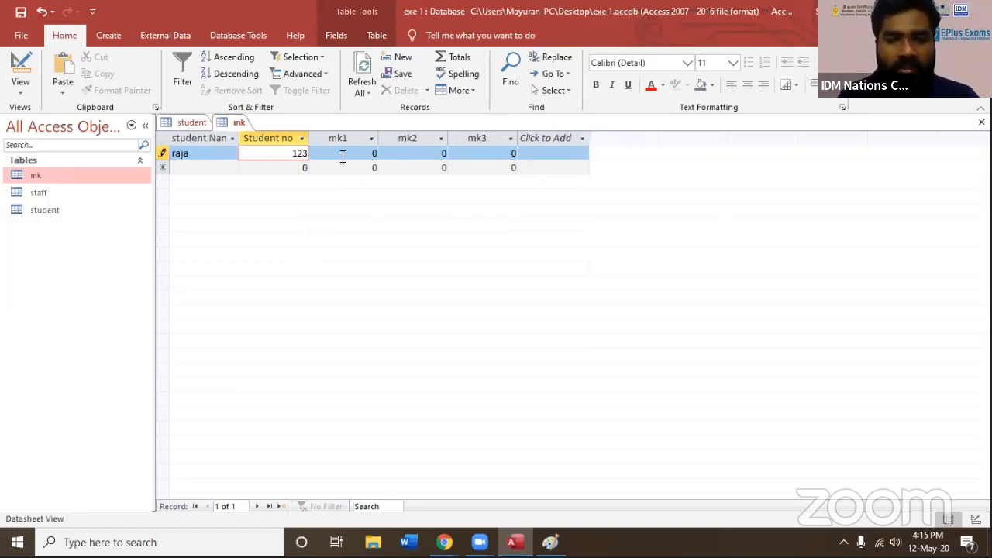
key(Tab)
text(34)
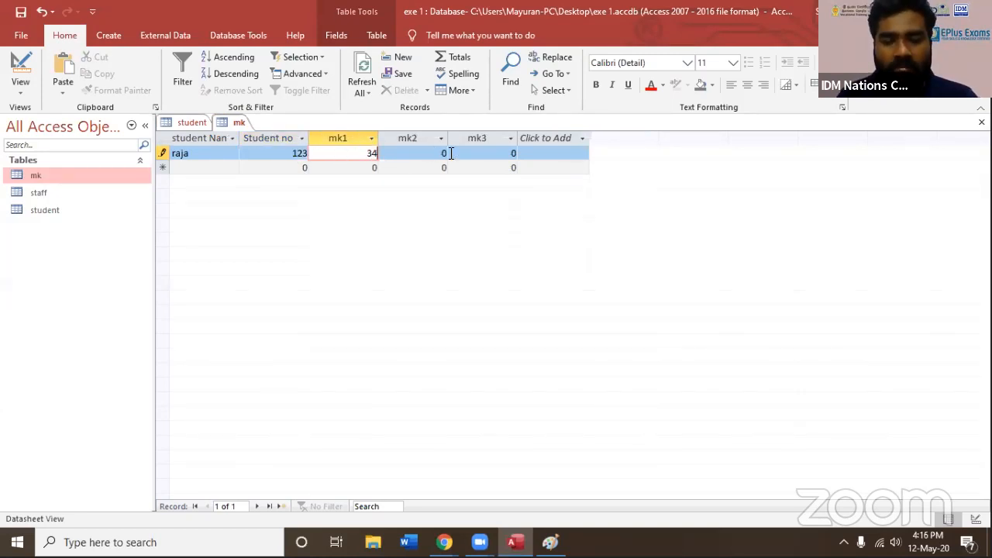
key(Tab)
text(45)
key(Tab)
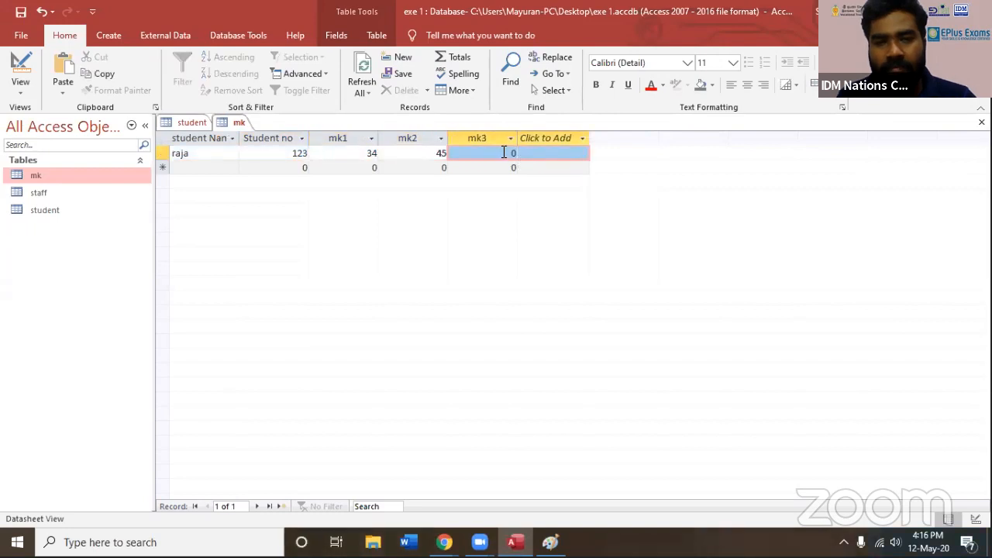
text(56)
Copy the second student's name from the student table into the student Name field of a new mk record
click(219, 168)
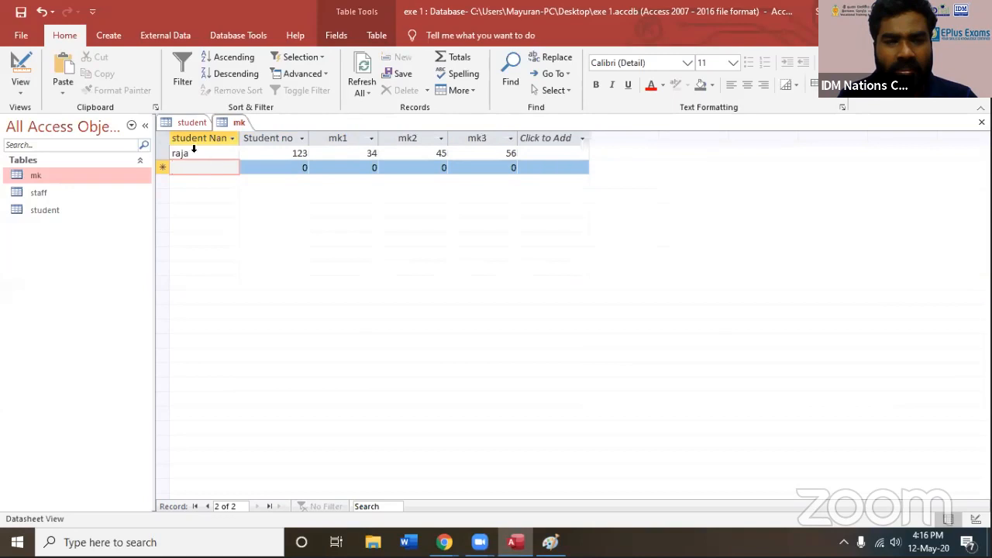
click(192, 126)
double_click(265, 169)
key(ctrl+c)
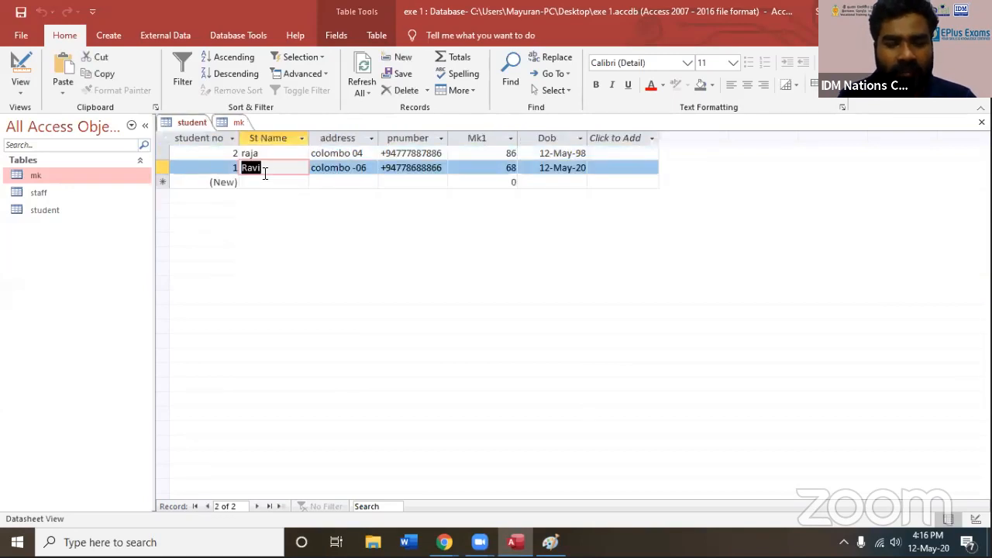
click(236, 122)
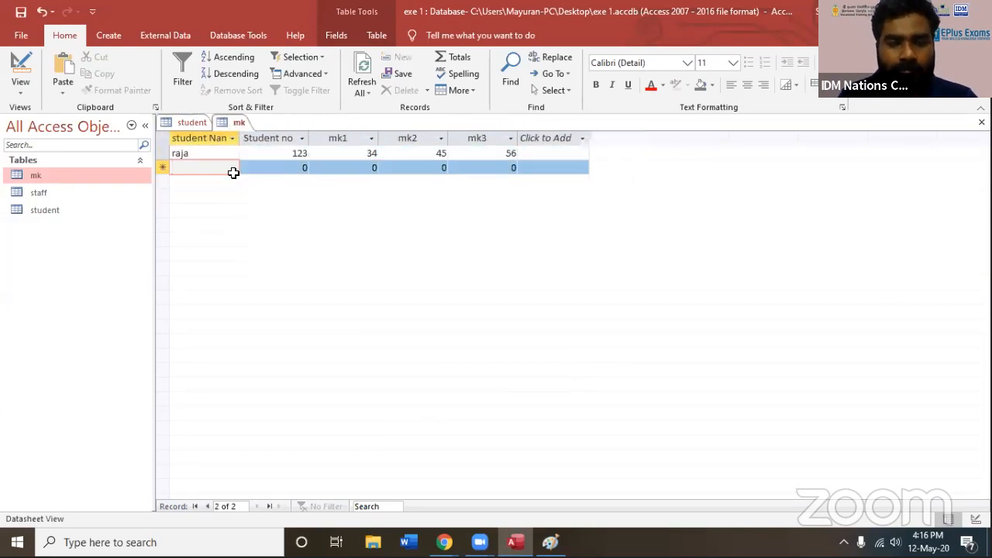
key(ctrl+v)
Complete the second mk record with Student no 456, mk1 34, mk2 56 and an mk3 mark
double_click(272, 169)
text(456)
key(Tab)
text(34)
key(Tab)
text(56)
key(Tab)
text(787)
key(Tab)
key(BackSpace)
Close the mk and student tables, and select the student table among the database objects
click(981, 123)
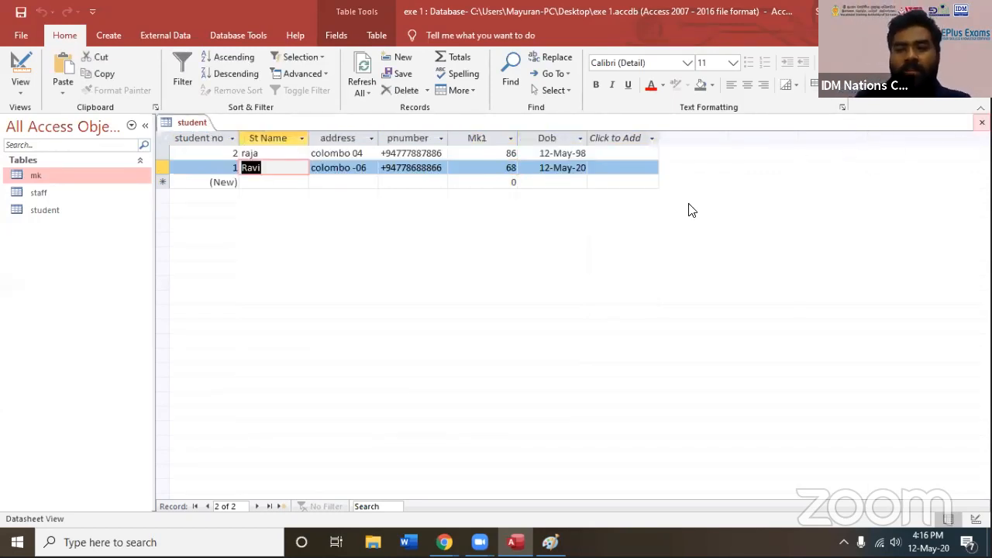
click(981, 122)
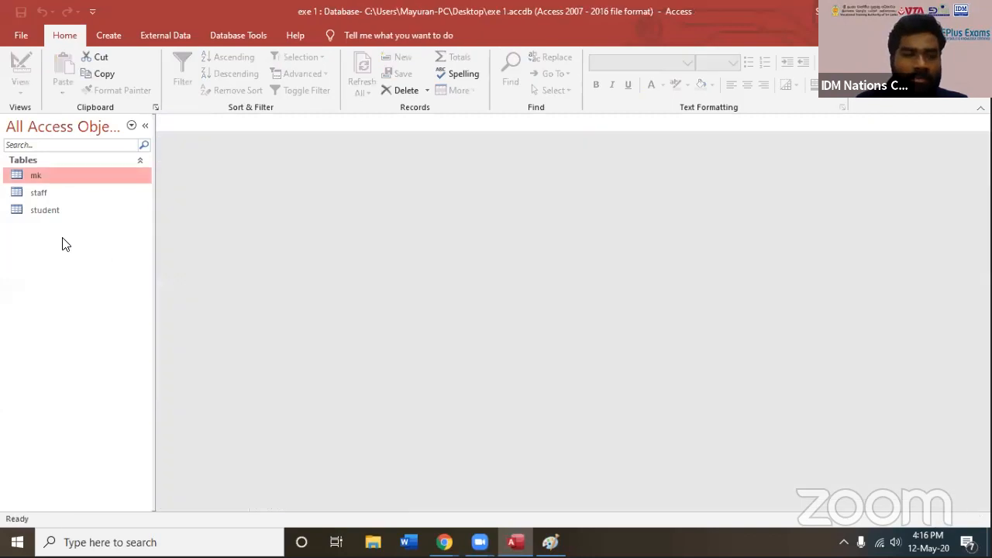
click(43, 212)
click(39, 177)
click(45, 208)
Start a Simple Query Wizard query and add student no, St Name, address and pnumber from the student table
click(110, 36)
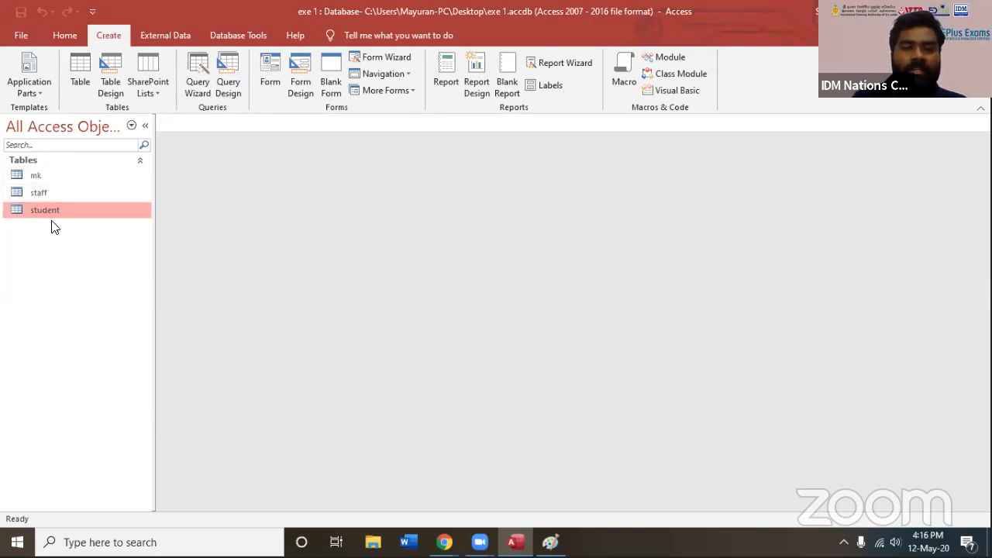
click(198, 93)
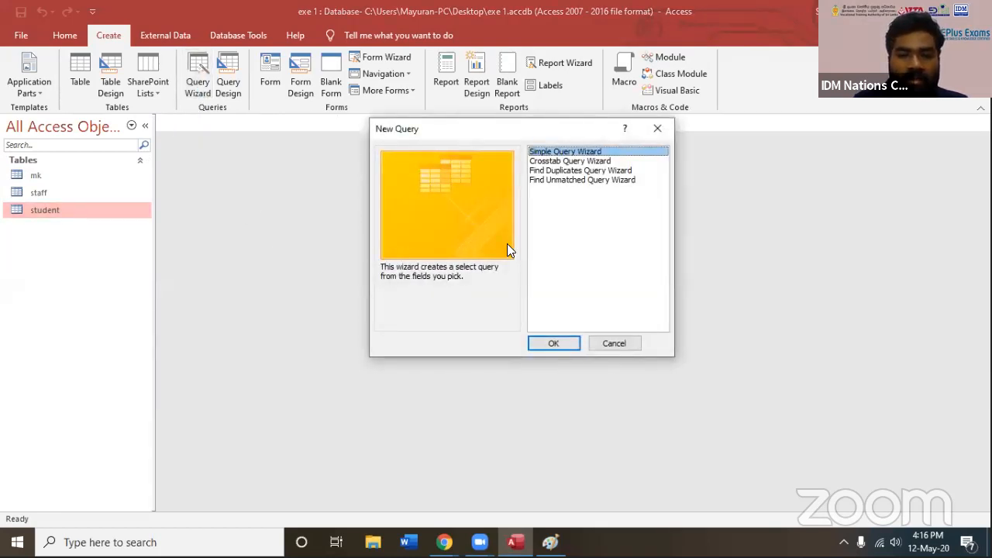
click(555, 344)
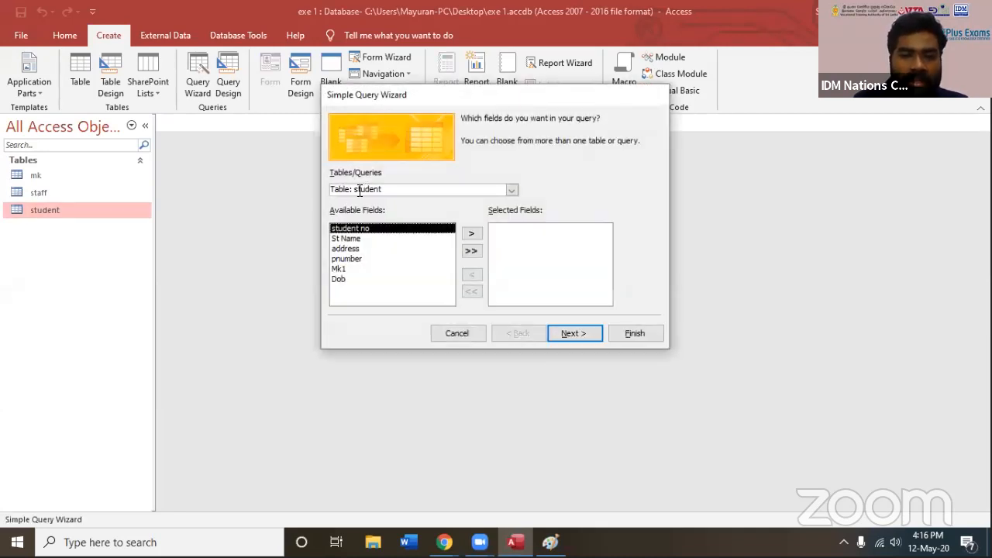
click(470, 233)
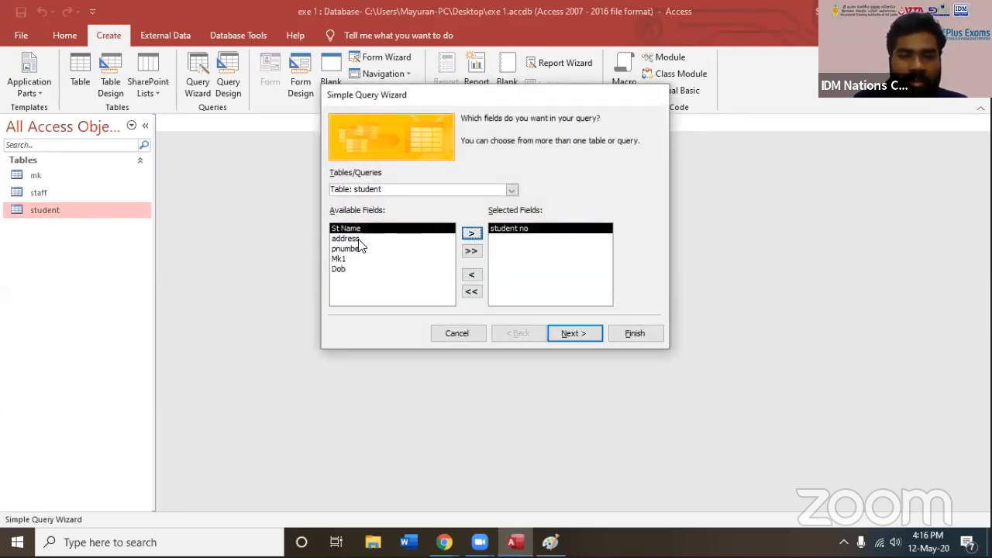
click(471, 234)
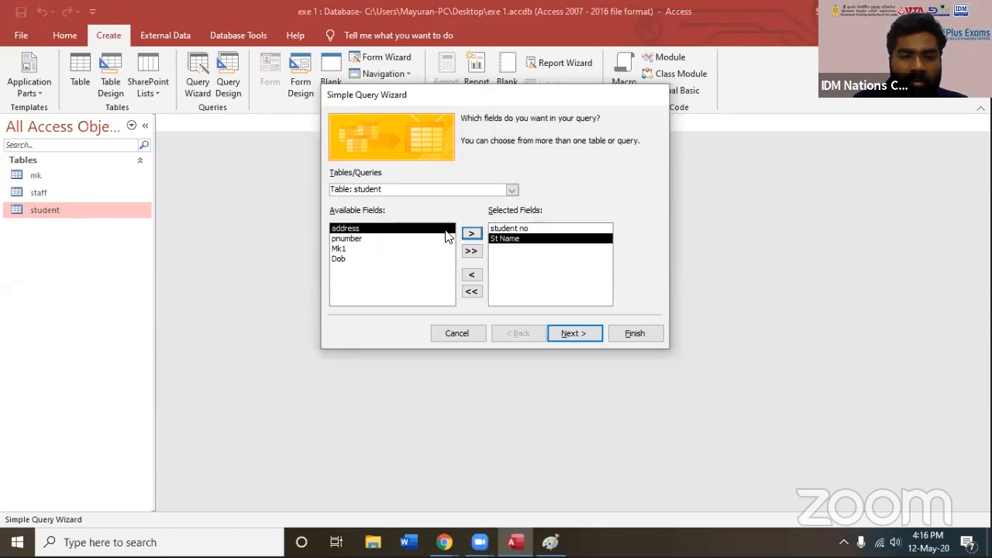
click(470, 233)
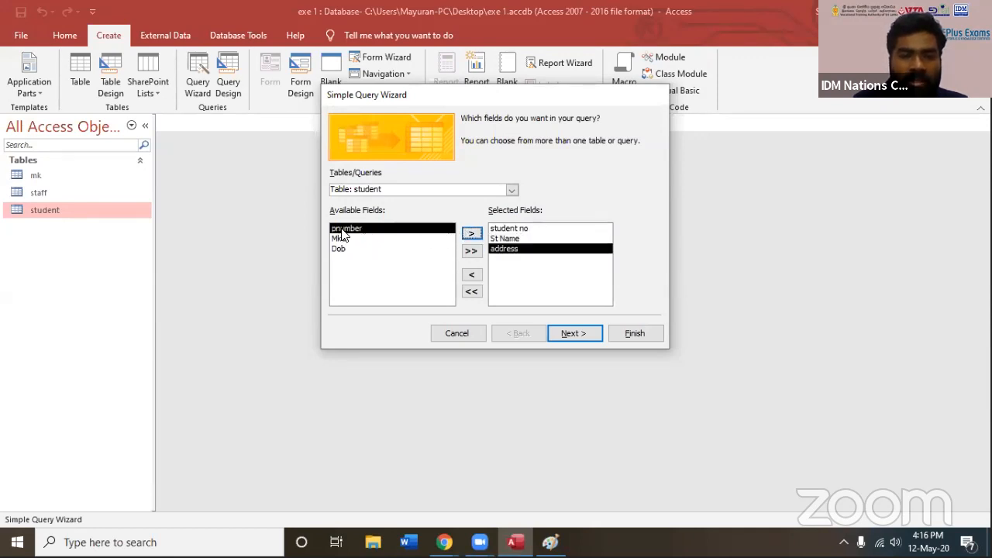
click(470, 235)
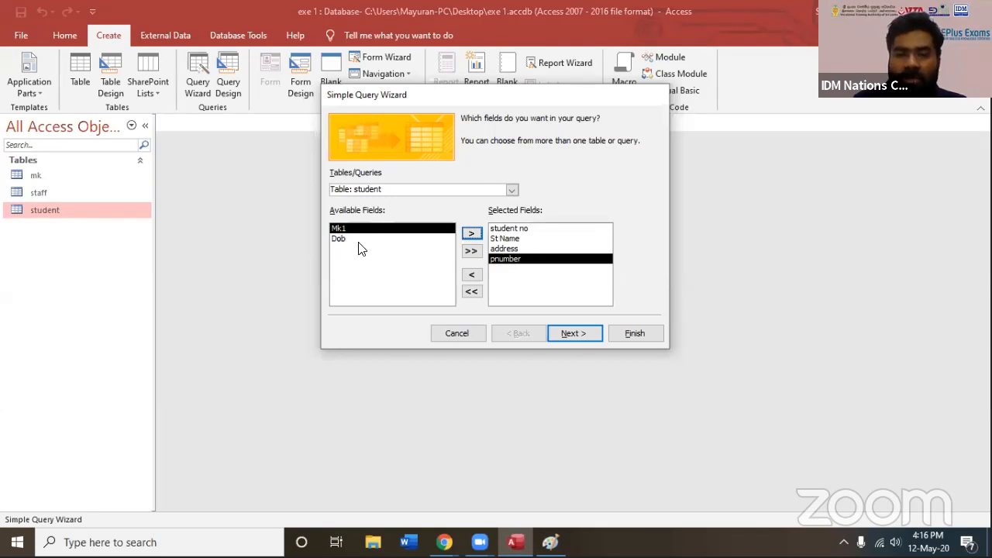
Add the student Name, mk1, mk2 and mk3 fields from the mk table to the query
click(510, 191)
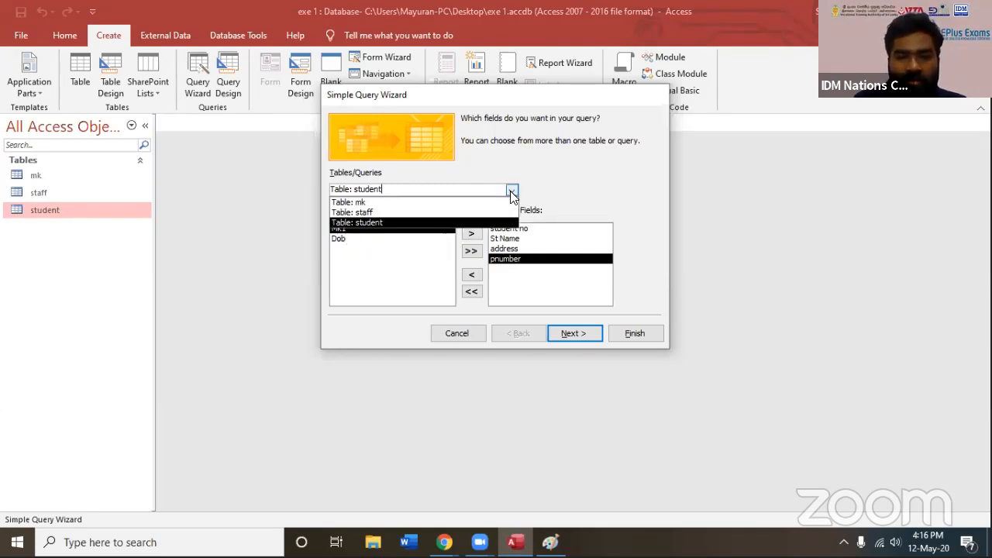
click(361, 203)
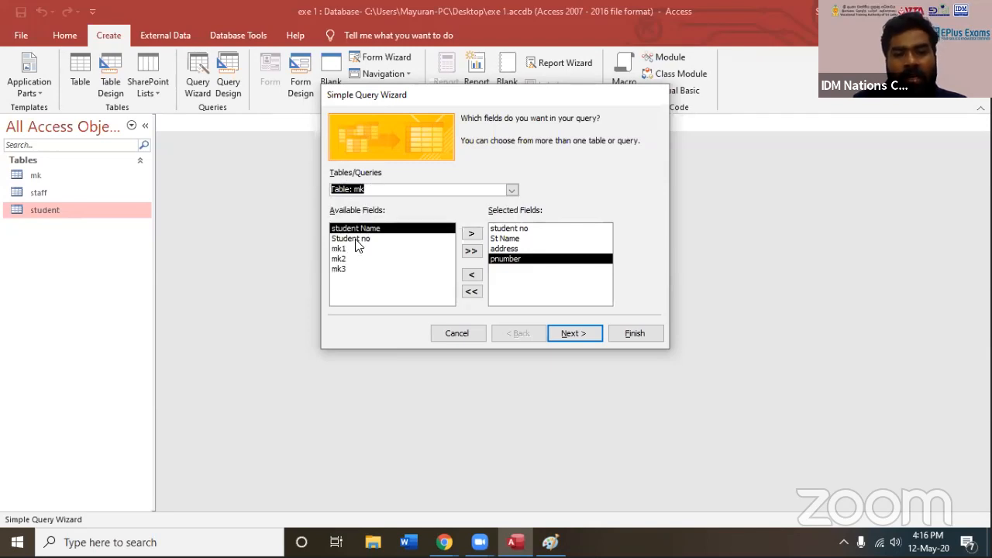
click(357, 240)
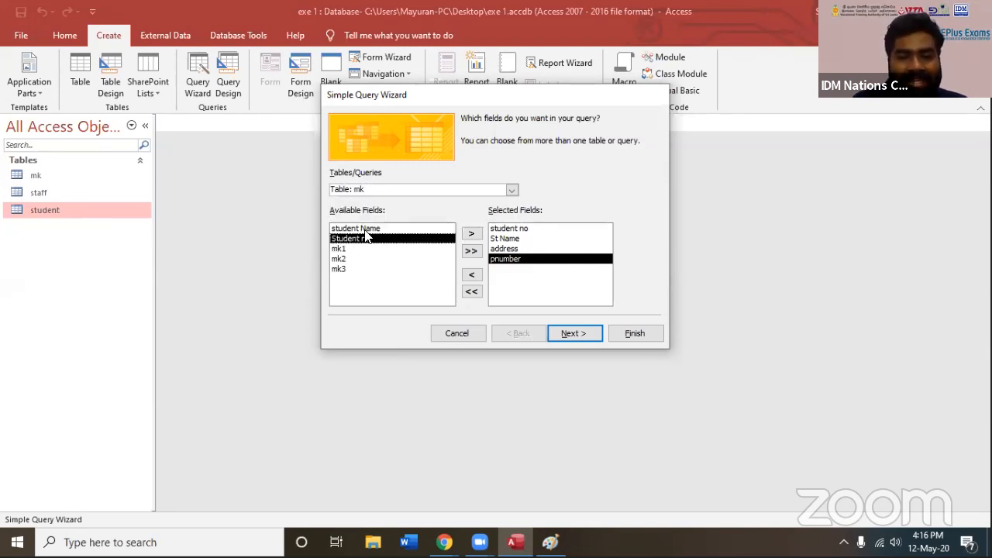
click(362, 231)
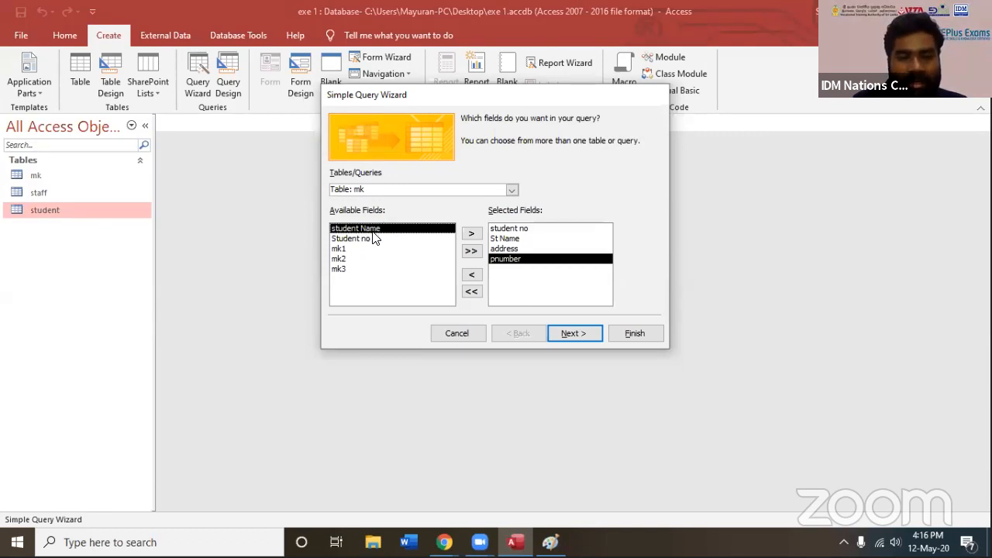
click(471, 236)
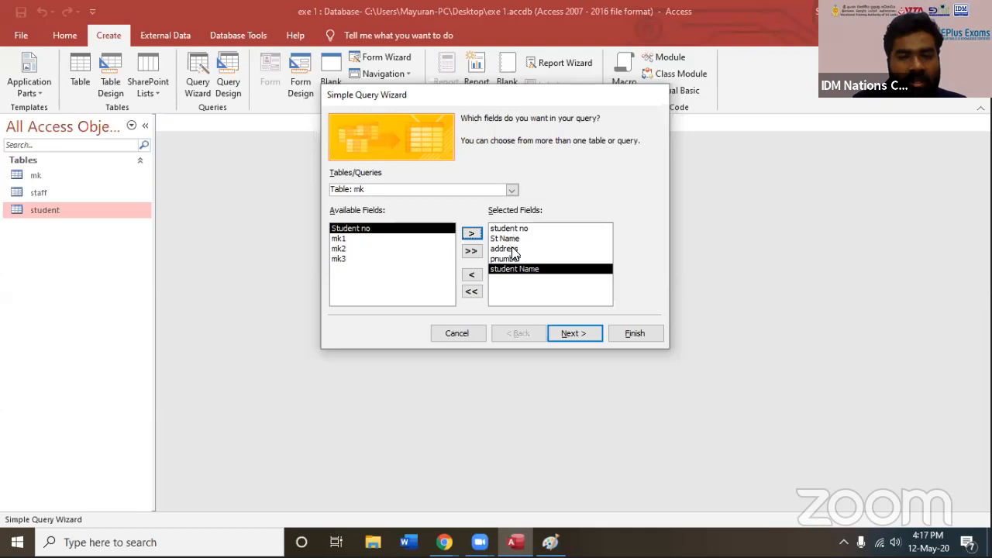
click(355, 240)
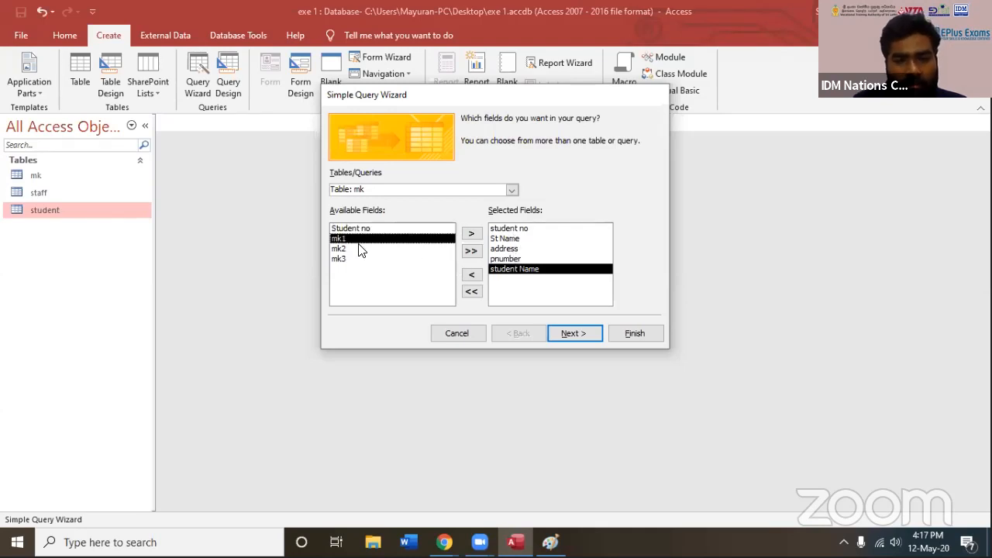
click(472, 235)
click(472, 235)
click(472, 235)
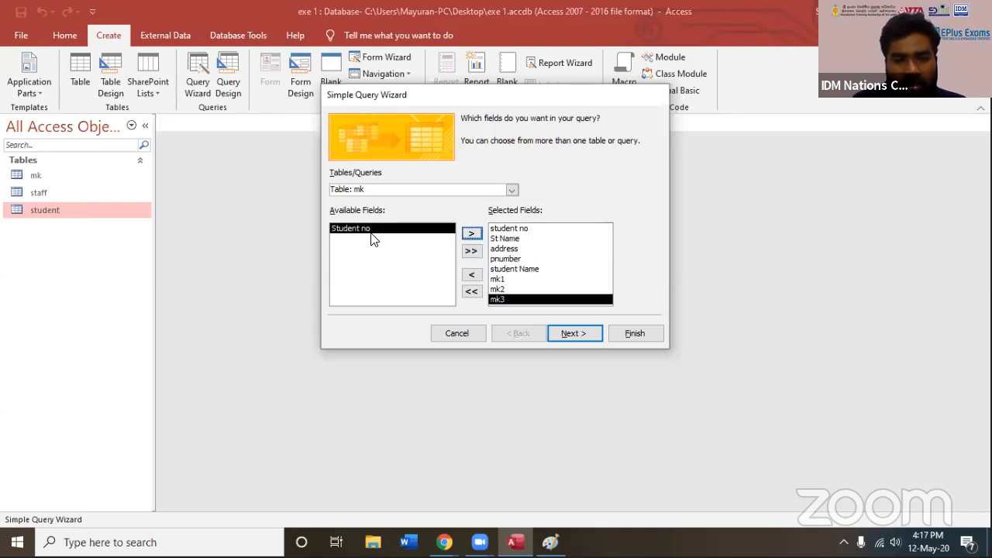
Proceed from the query wizard to editing relationships, and place the mk and student tables there spaced apart
click(580, 335)
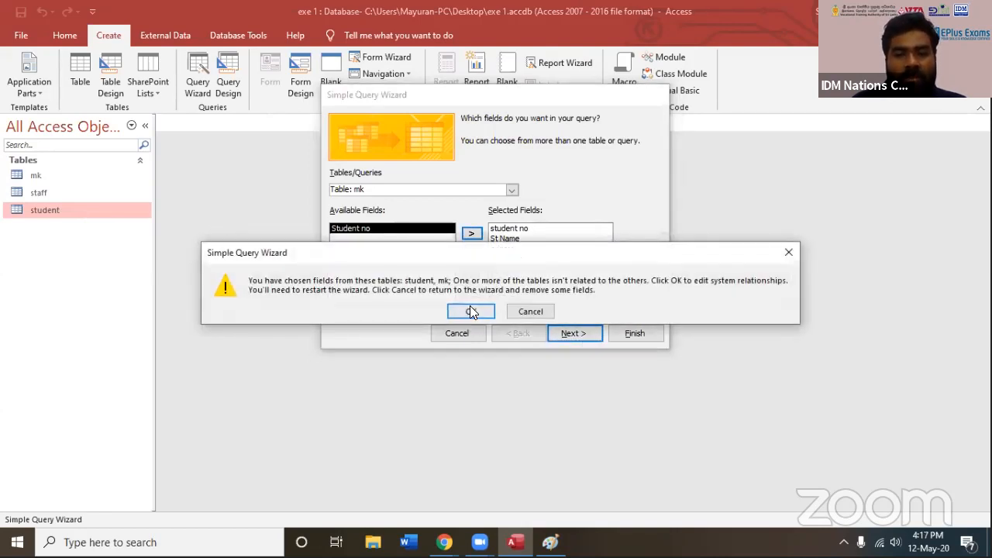
click(471, 312)
drag(439, 64, 492, 86)
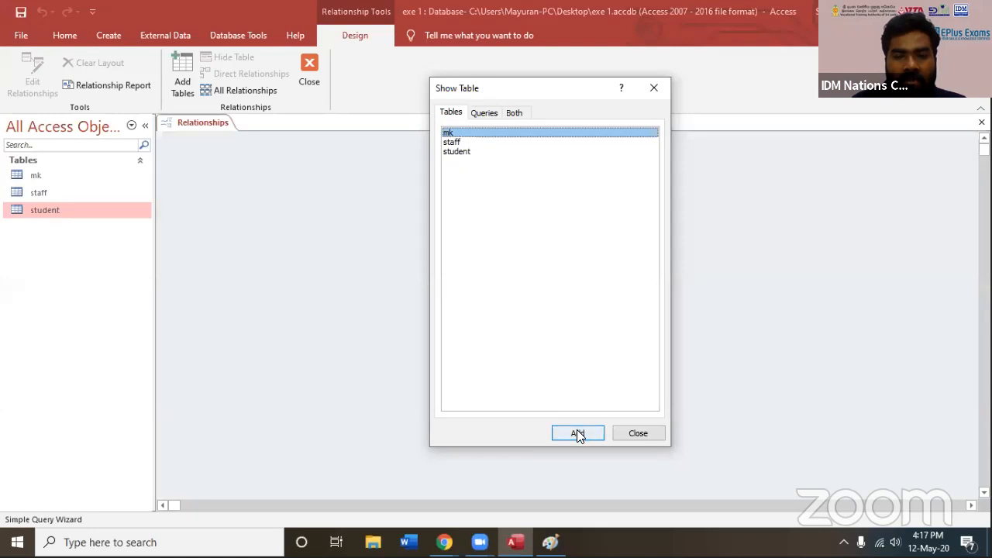
click(578, 432)
click(456, 152)
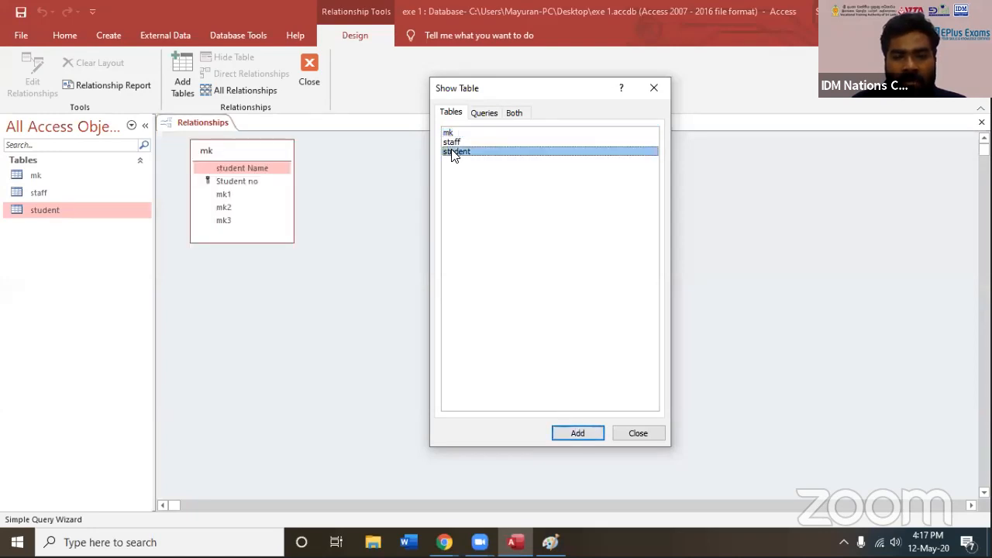
click(577, 434)
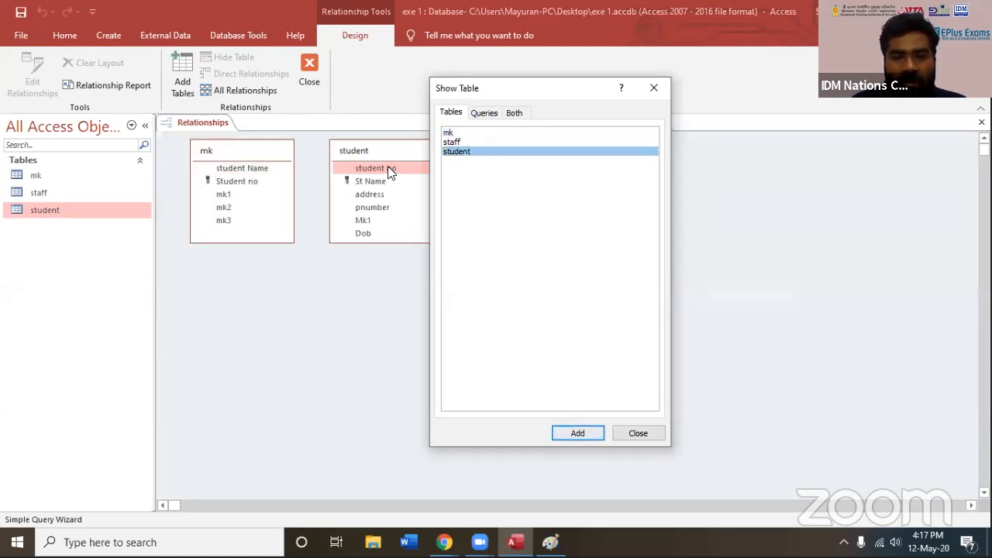
click(638, 434)
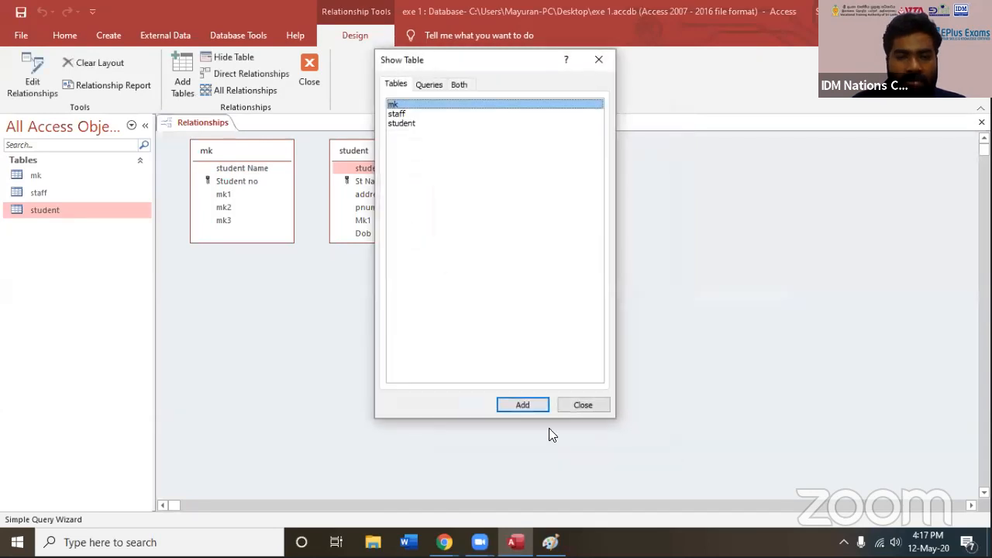
click(578, 404)
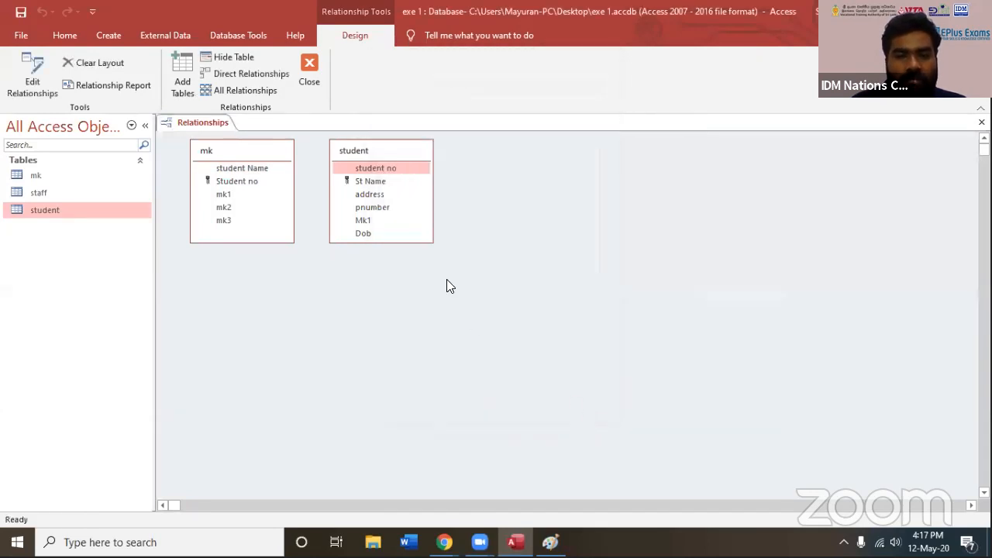
drag(259, 155, 328, 250)
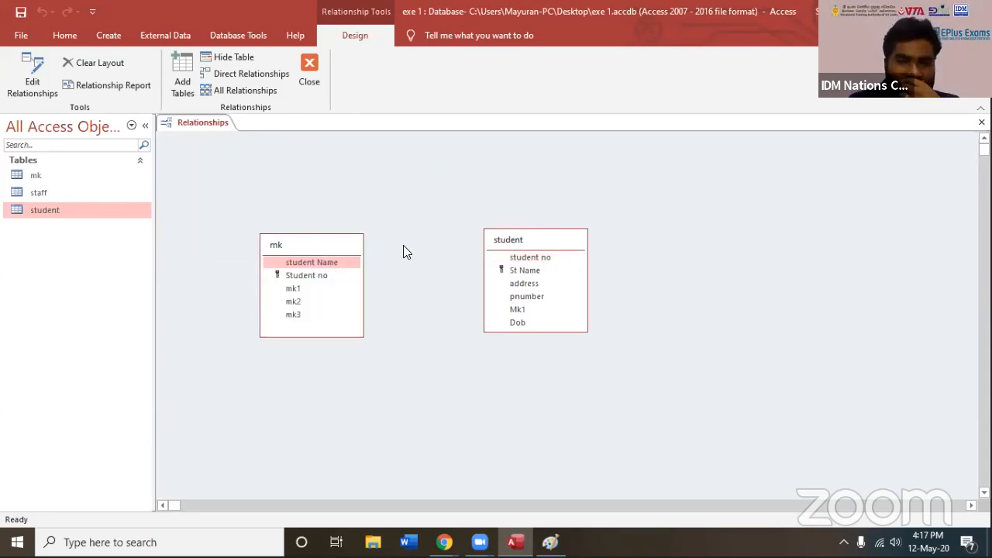
Start a new relationship with mk as the left table and student as the right table
drag(490, 240, 480, 247)
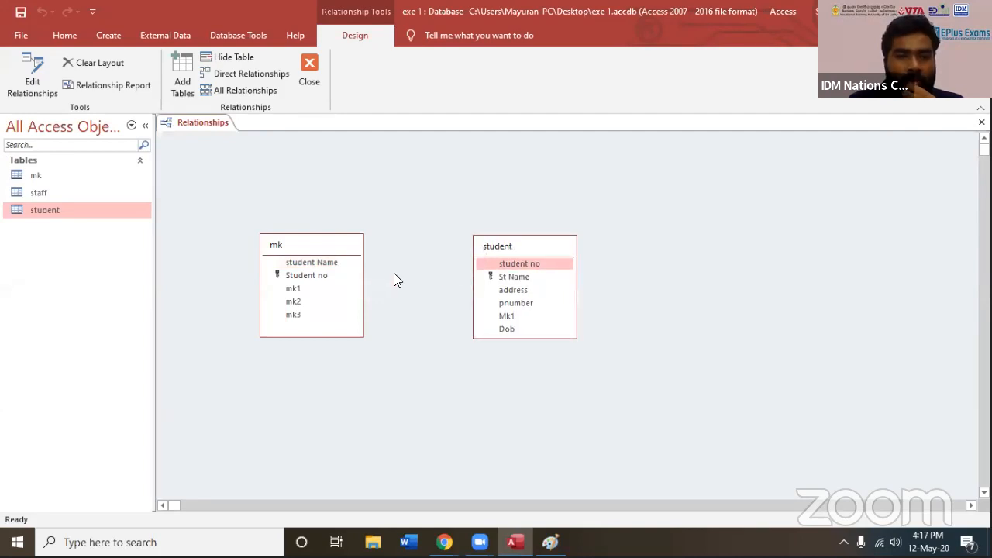
click(35, 93)
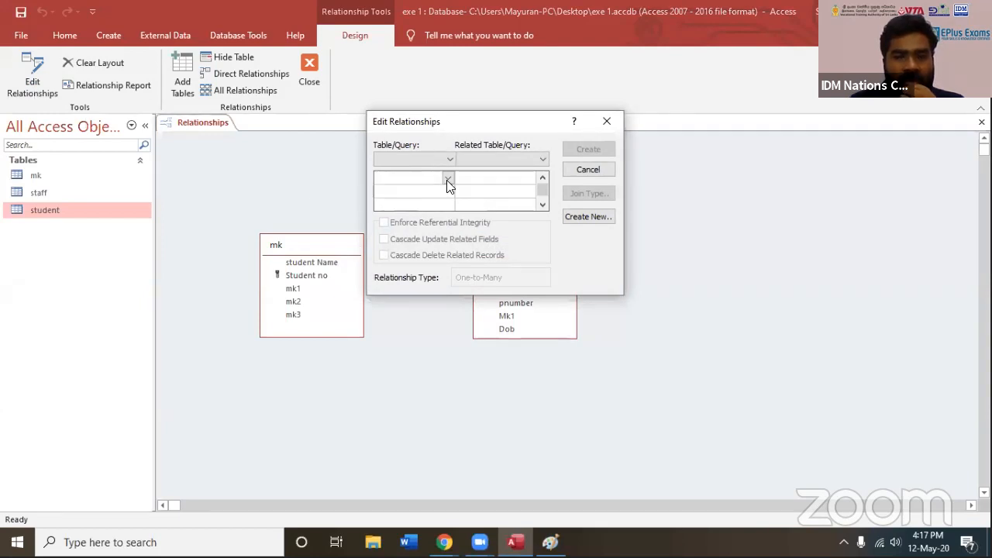
click(446, 161)
click(563, 157)
click(487, 159)
click(581, 174)
click(578, 213)
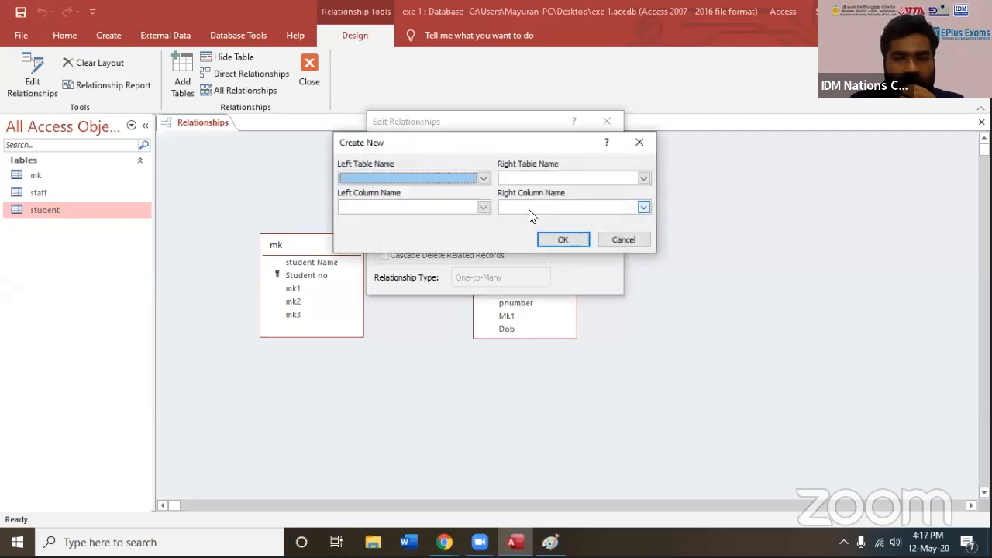
click(470, 177)
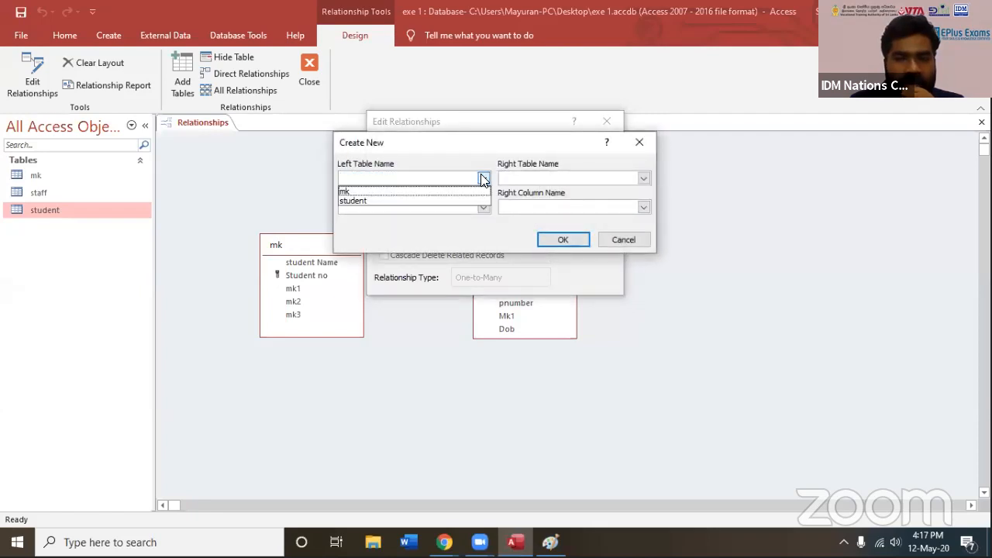
click(434, 190)
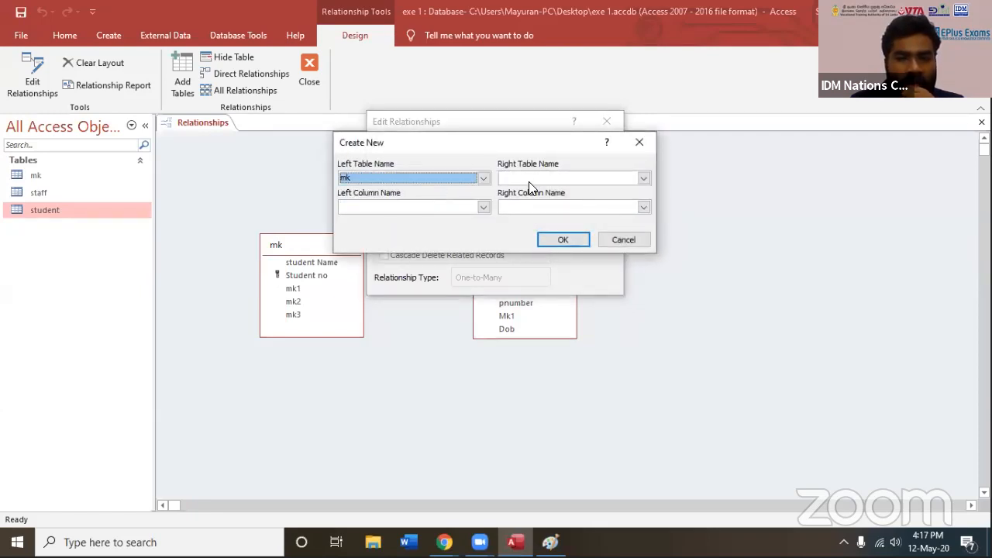
click(643, 178)
click(564, 200)
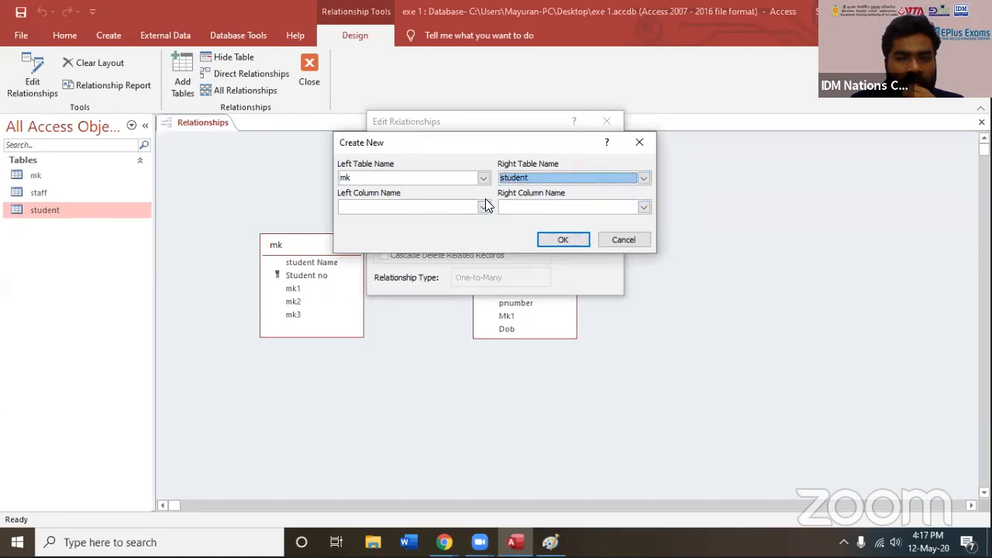
Create the relationship from mk's student Name to student's student no, and move the student table further away from mk
click(484, 204)
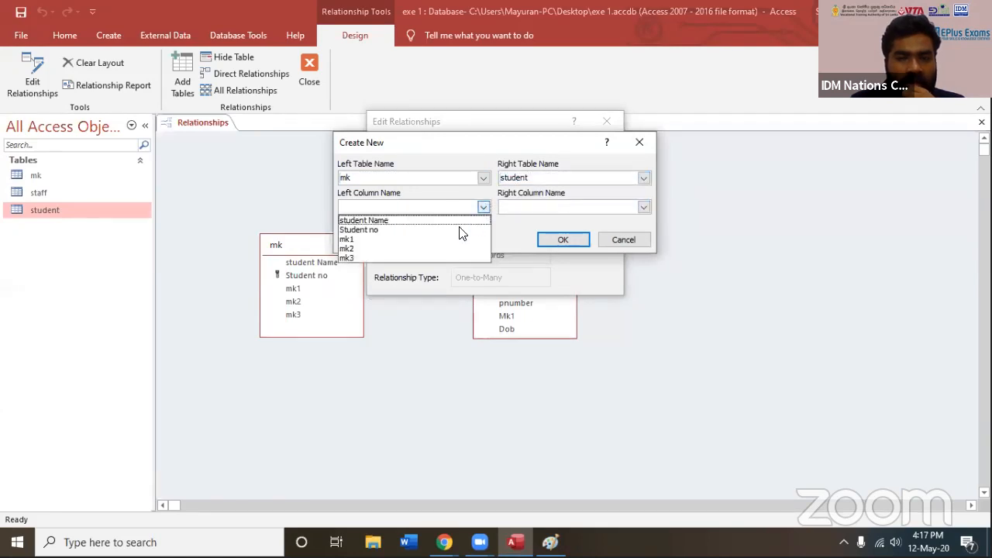
click(417, 220)
click(645, 206)
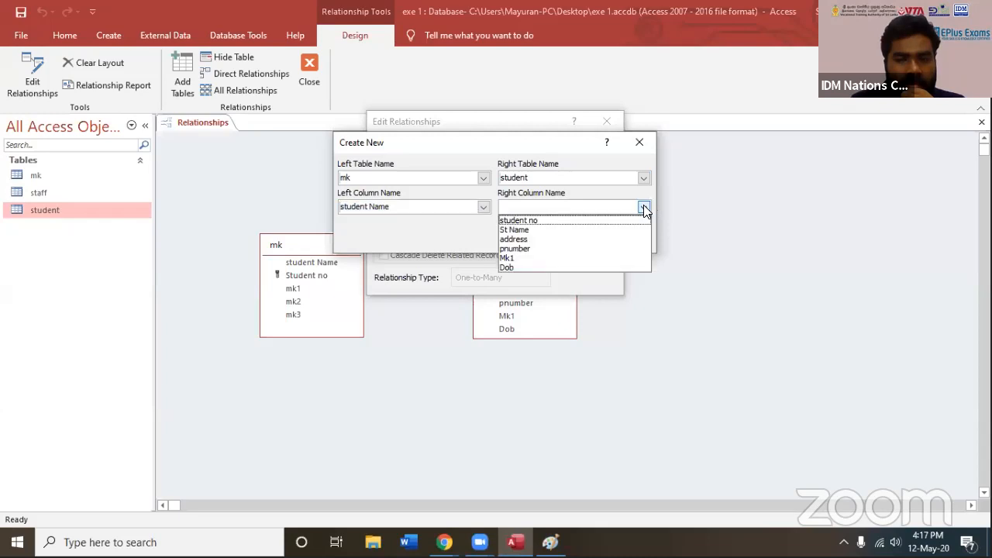
click(591, 222)
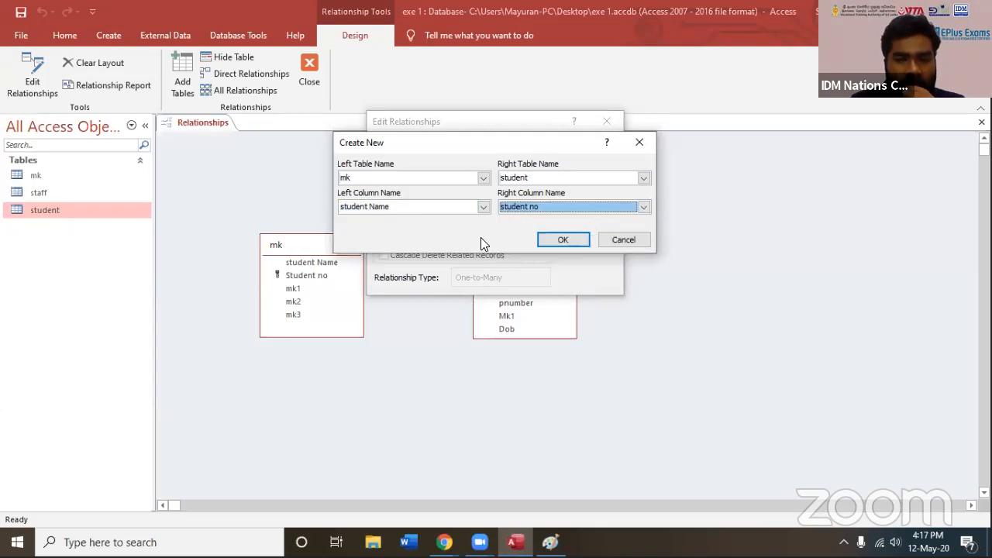
click(560, 240)
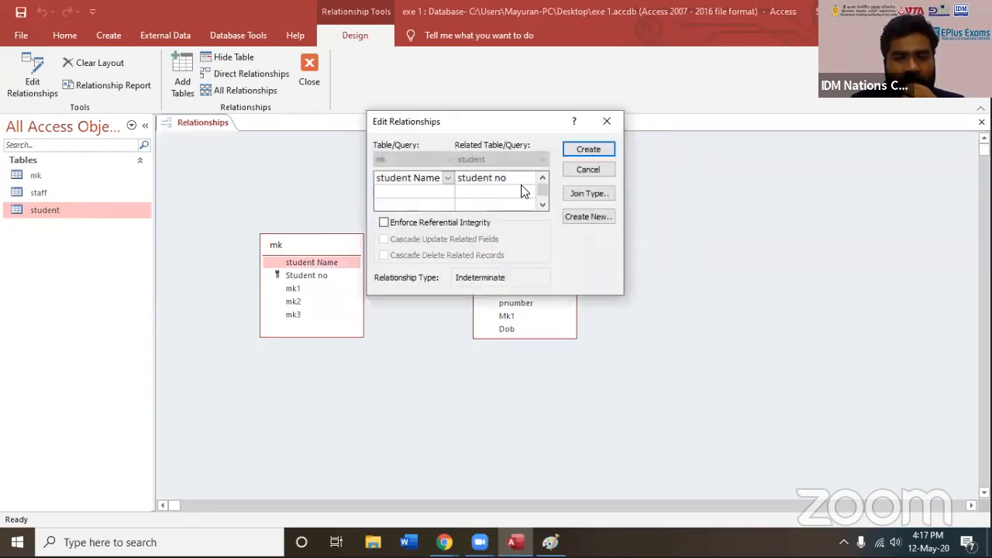
click(588, 149)
drag(563, 239, 745, 163)
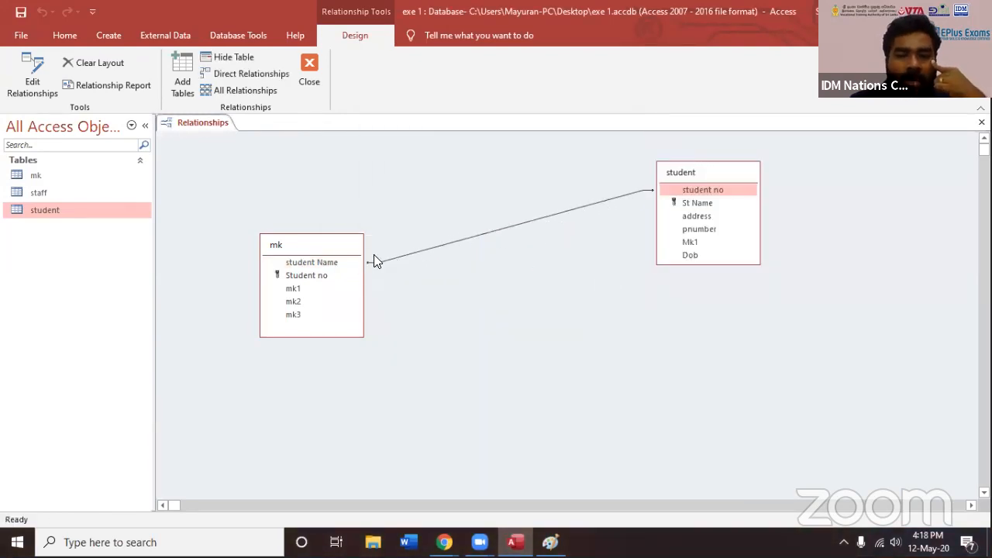
drag(693, 175, 704, 235)
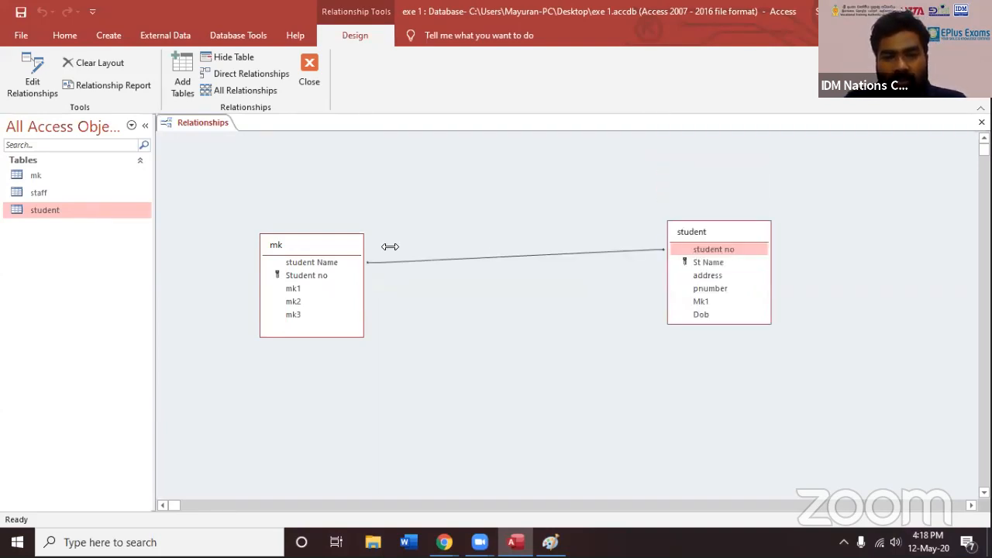
right_click(333, 188)
click(513, 192)
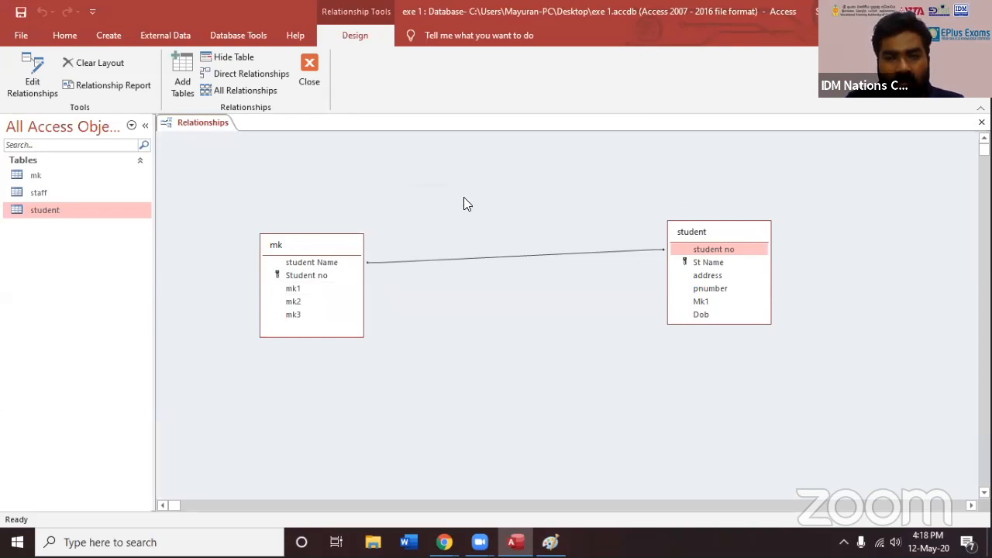
right_click(465, 198)
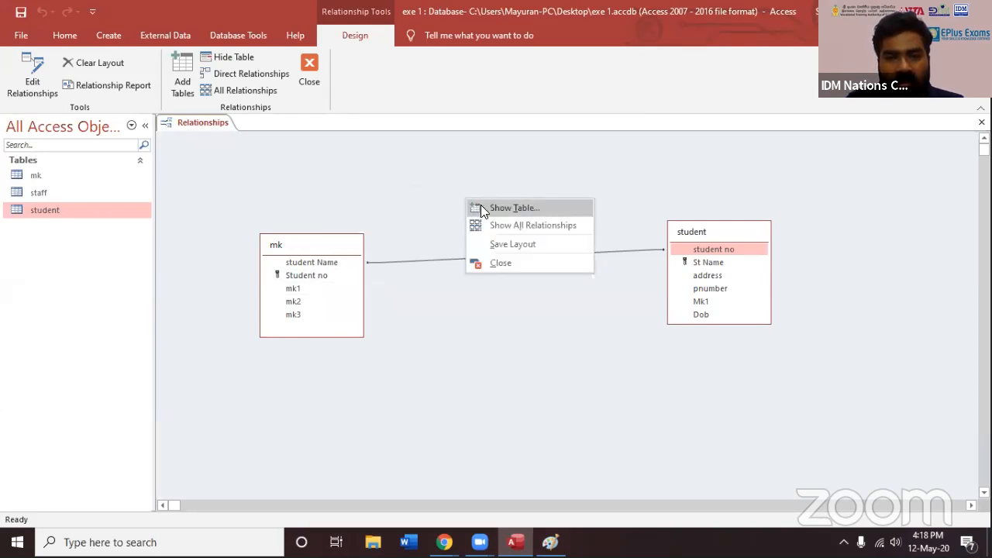
click(481, 208)
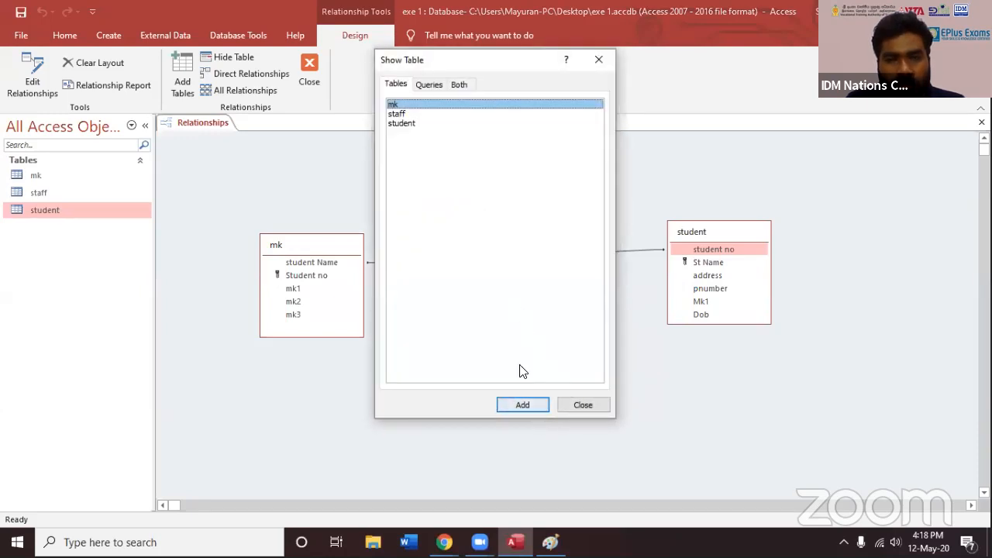
click(478, 149)
click(429, 85)
click(582, 410)
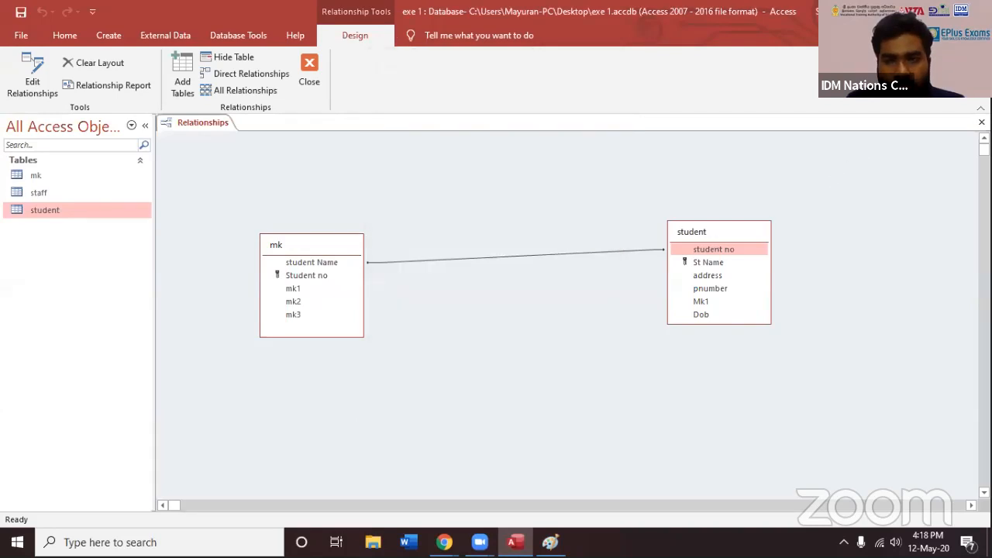
Close the Relationships window and save the changes to its layout
click(982, 121)
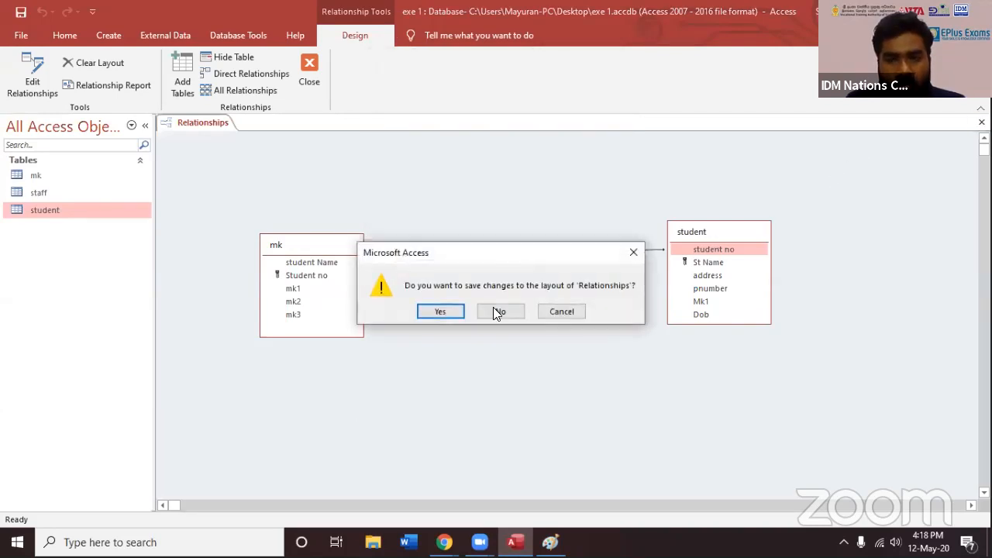
click(450, 311)
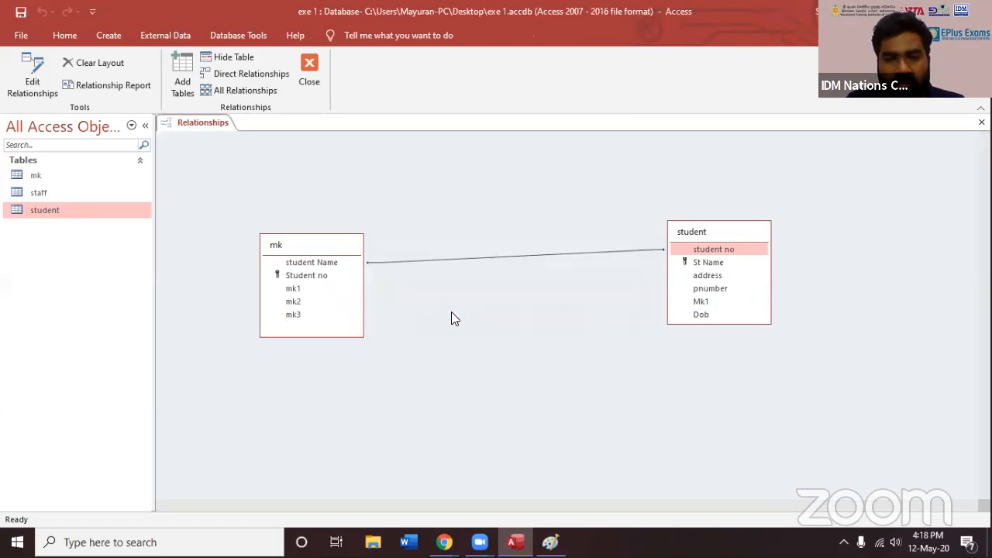
Start a new query in design view with the mk and student tables, and space them apart
click(116, 35)
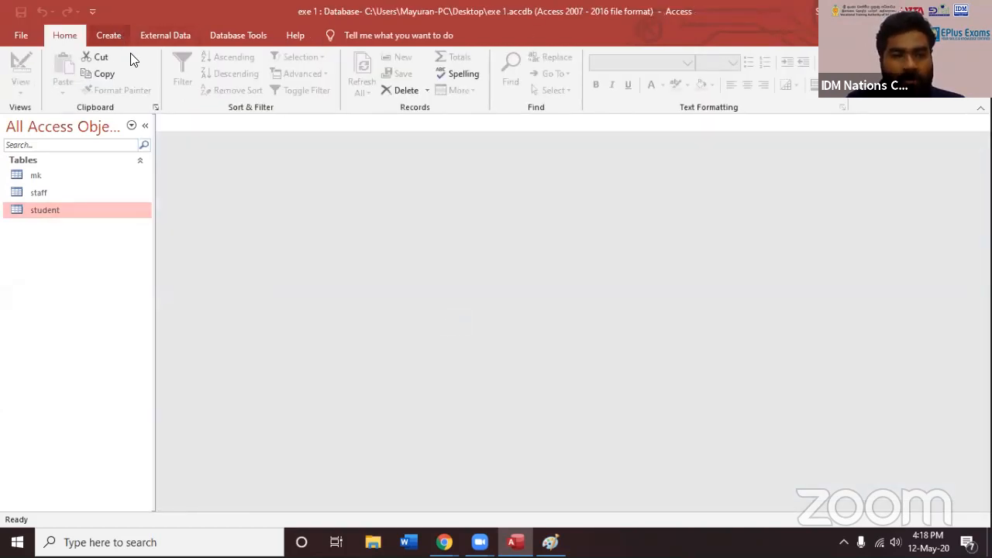
click(224, 87)
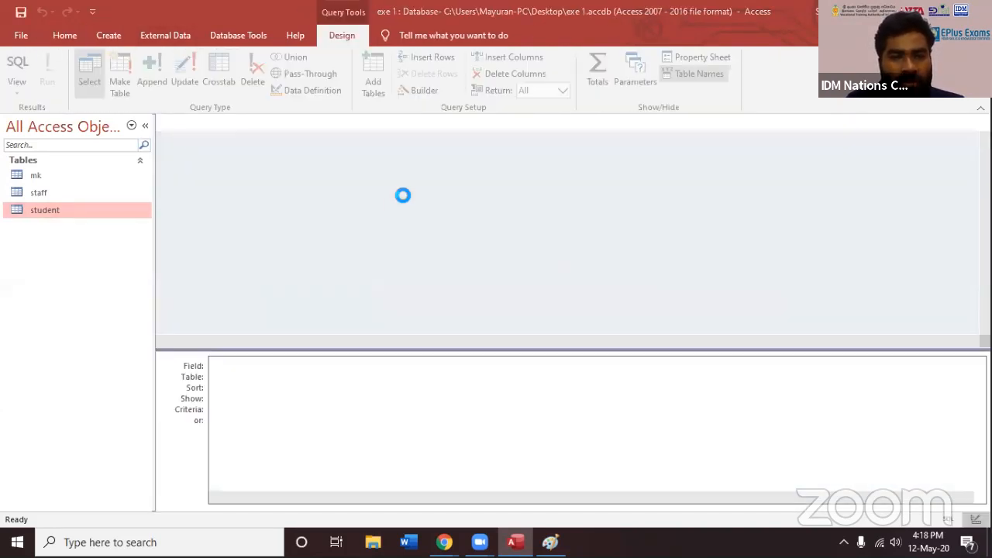
click(599, 459)
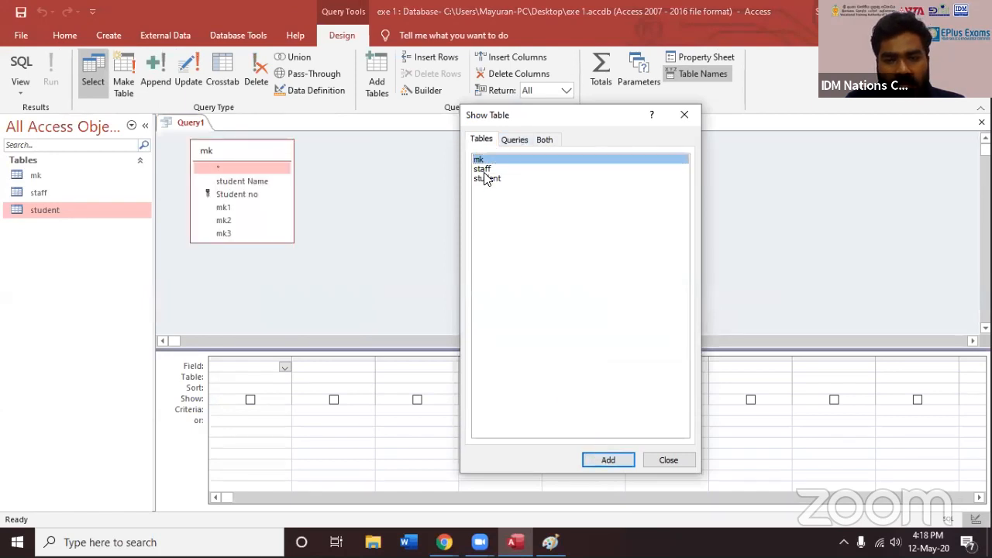
key(Down)
key(Down)
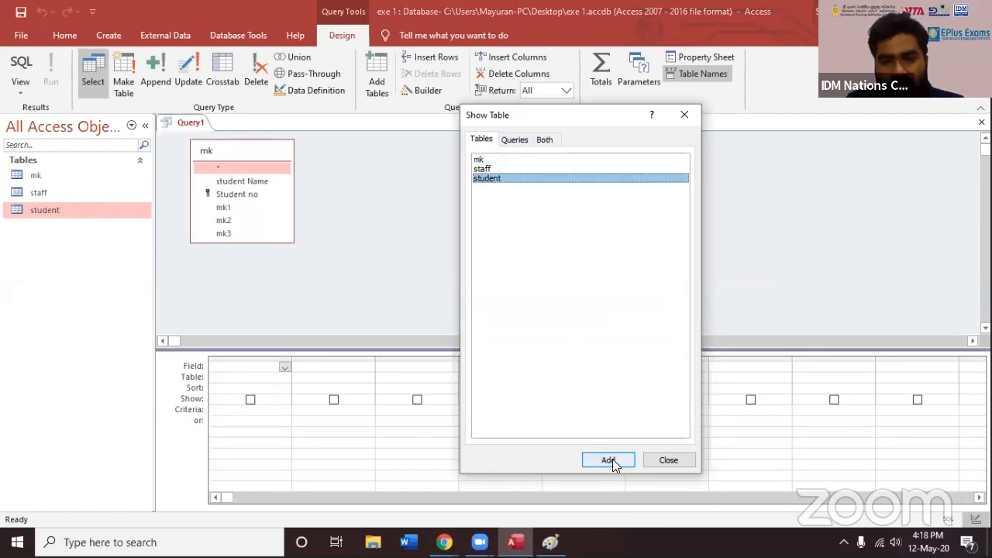
click(611, 461)
key(Escape)
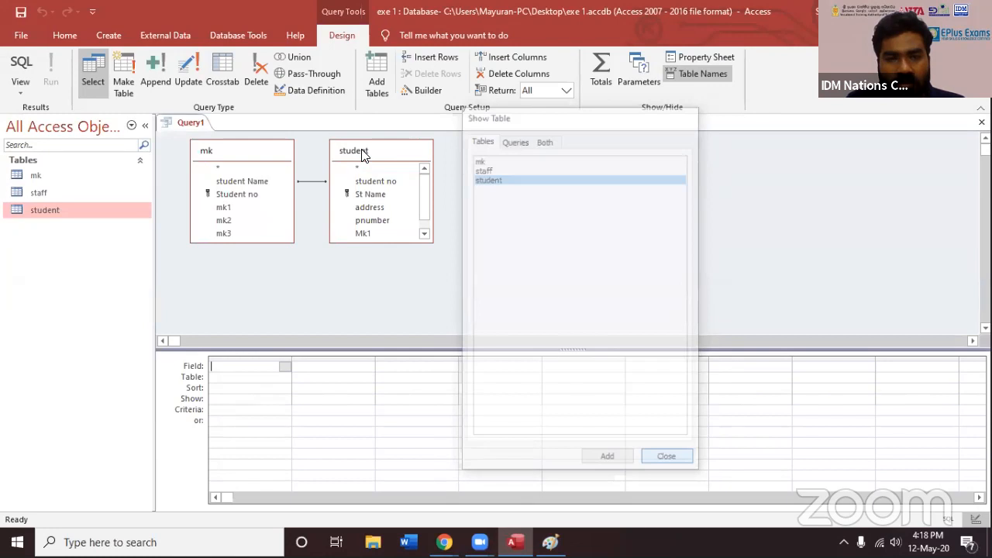
drag(363, 155, 501, 145)
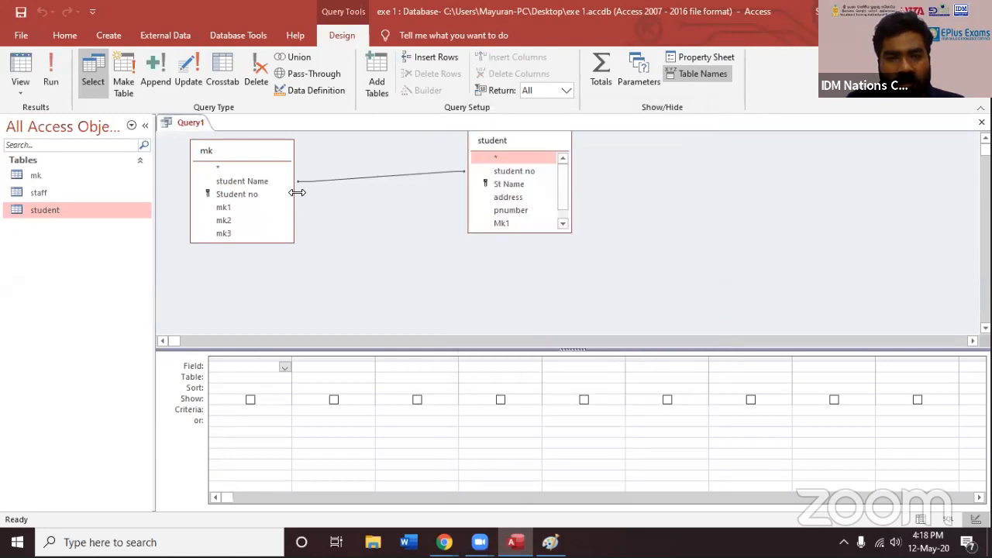
Add student Name, mk1, mk2 and mk3 from mk, and address and pnumber from student, to the query
double_click(238, 183)
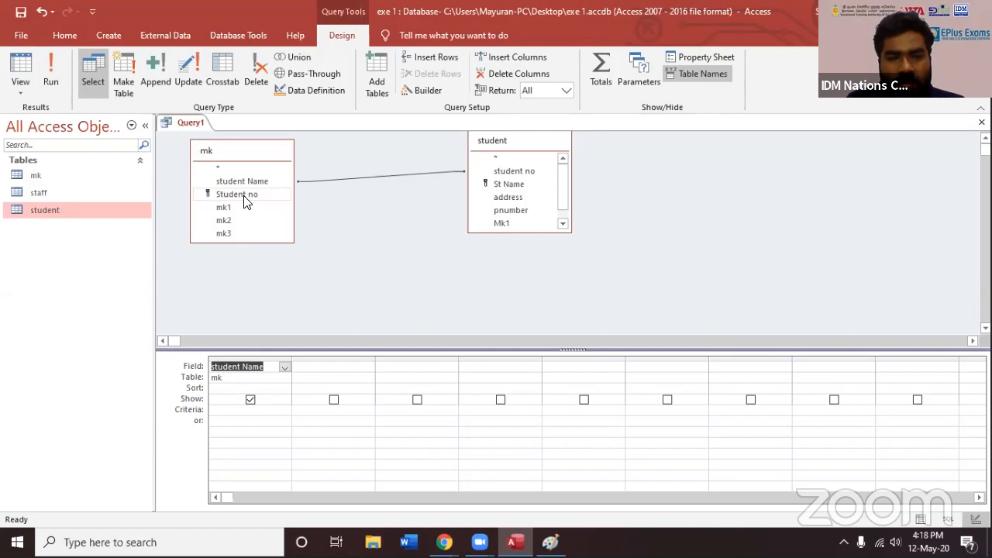
double_click(233, 207)
click(232, 221)
double_click(233, 220)
double_click(232, 233)
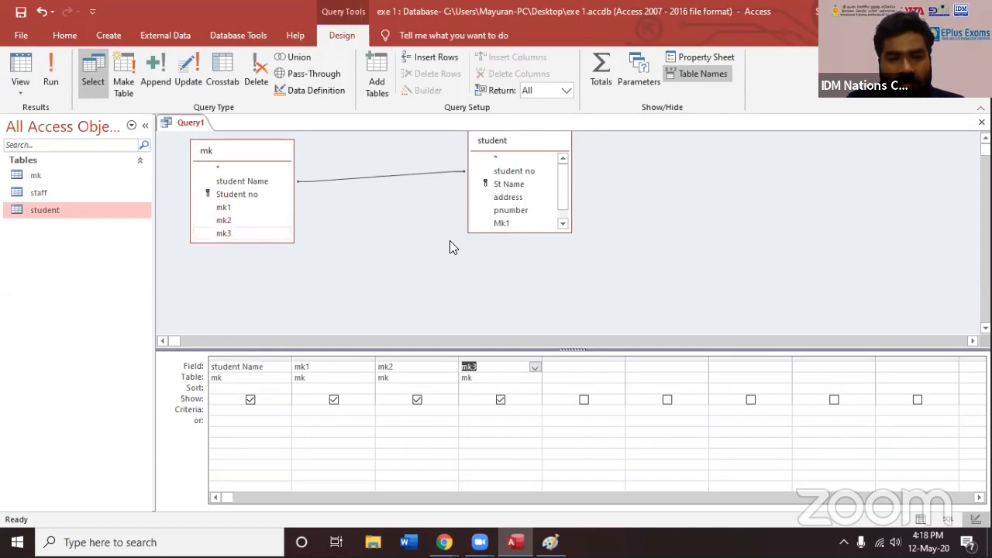
double_click(520, 198)
double_click(519, 210)
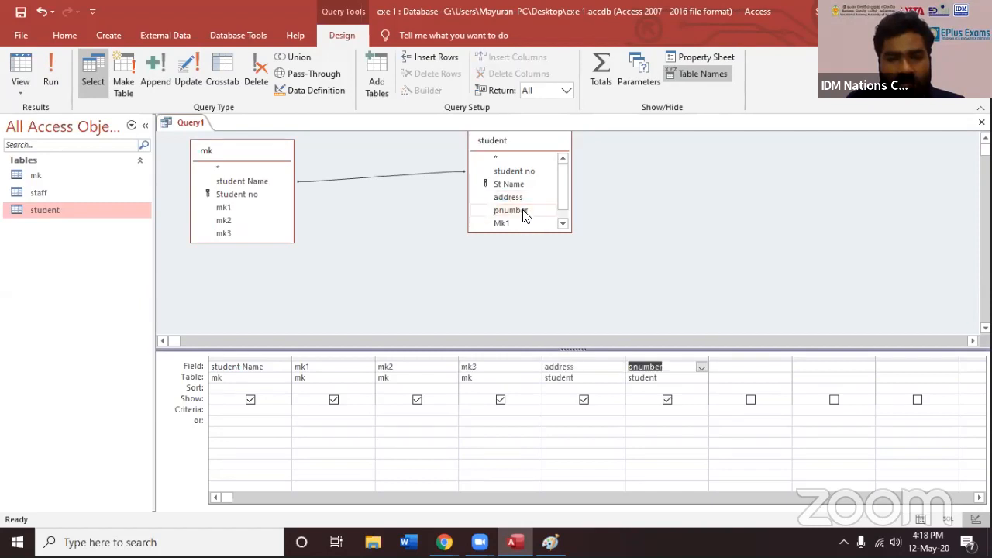
click(428, 309)
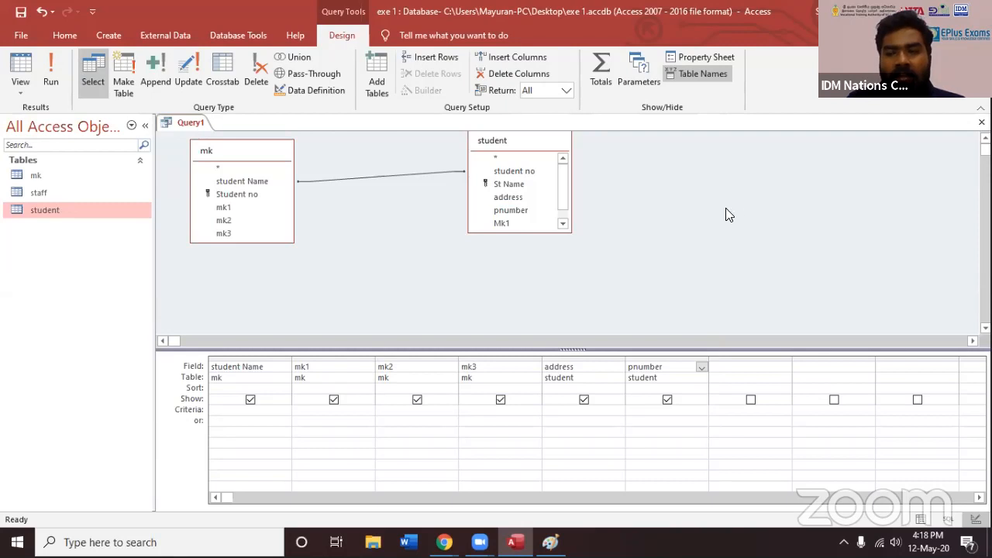
Close the query and save it as "new table"
click(982, 122)
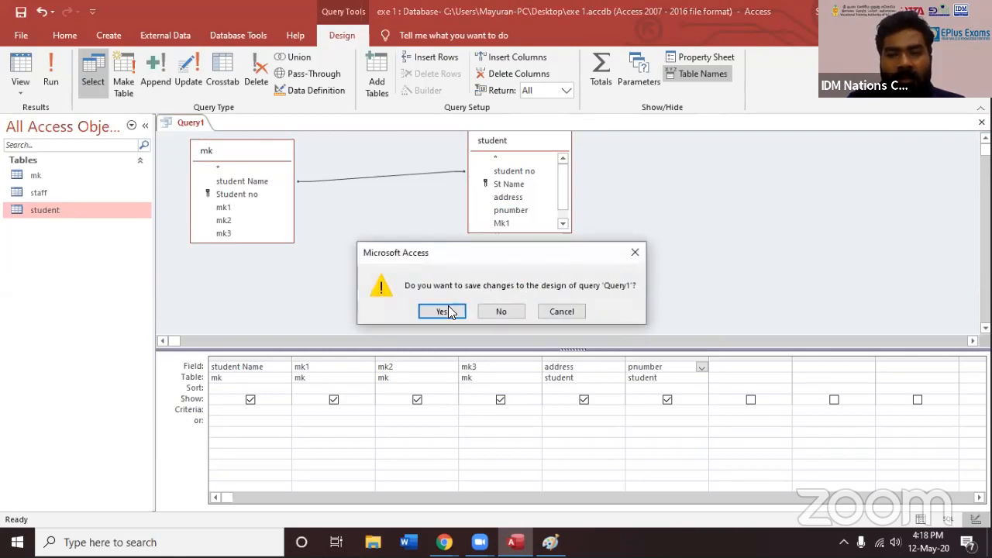
click(441, 312)
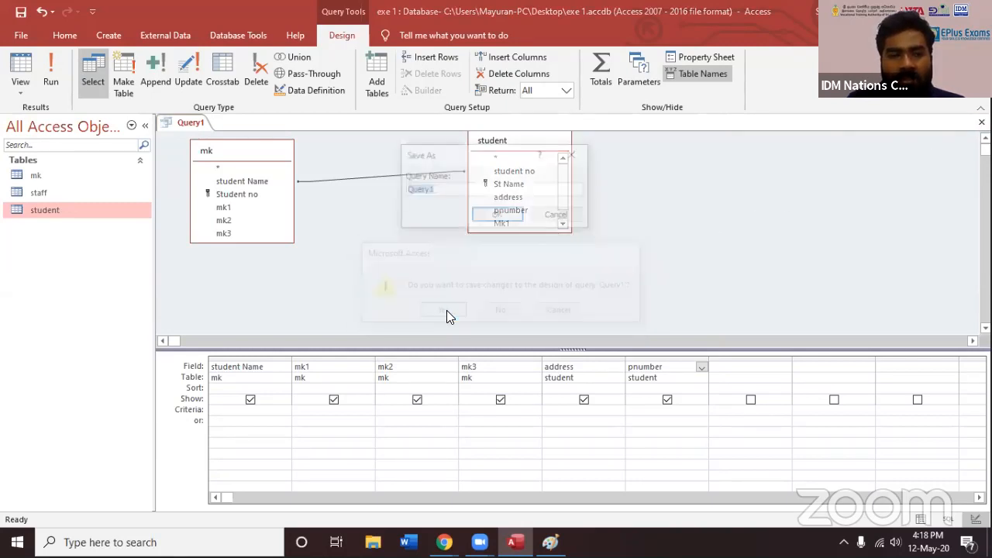
click(431, 197)
double_click(431, 196)
text(new table)
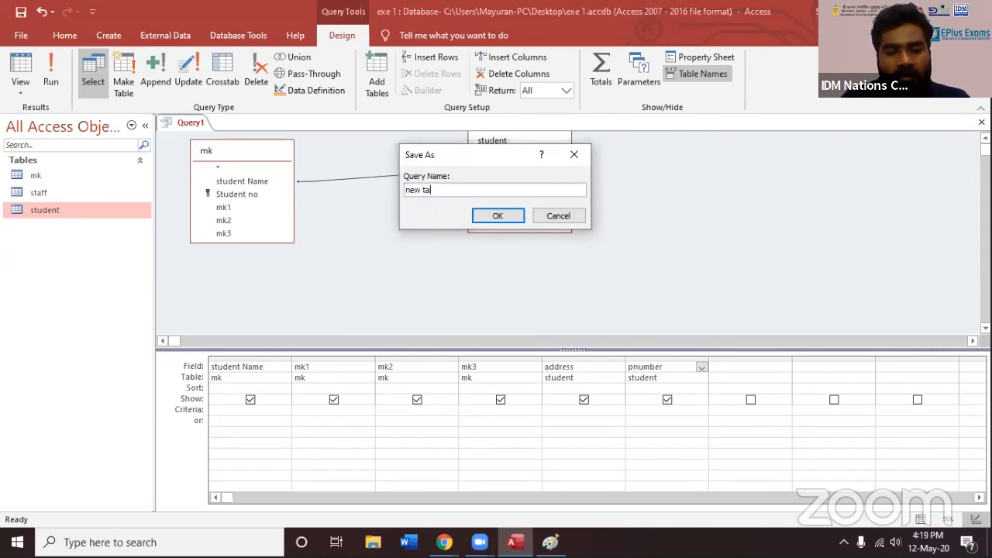
click(480, 217)
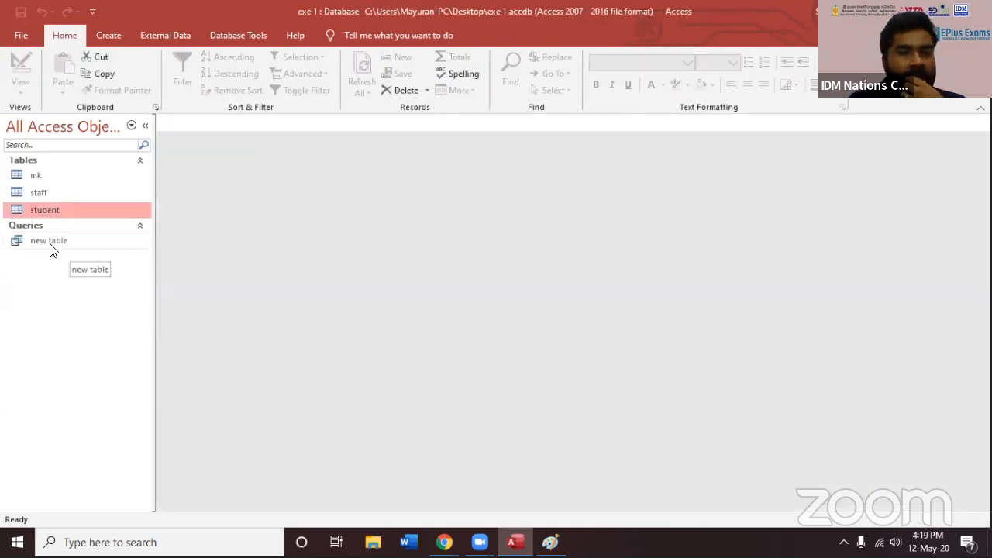
Try to open the new table query to view its results
double_click(50, 242)
click(464, 311)
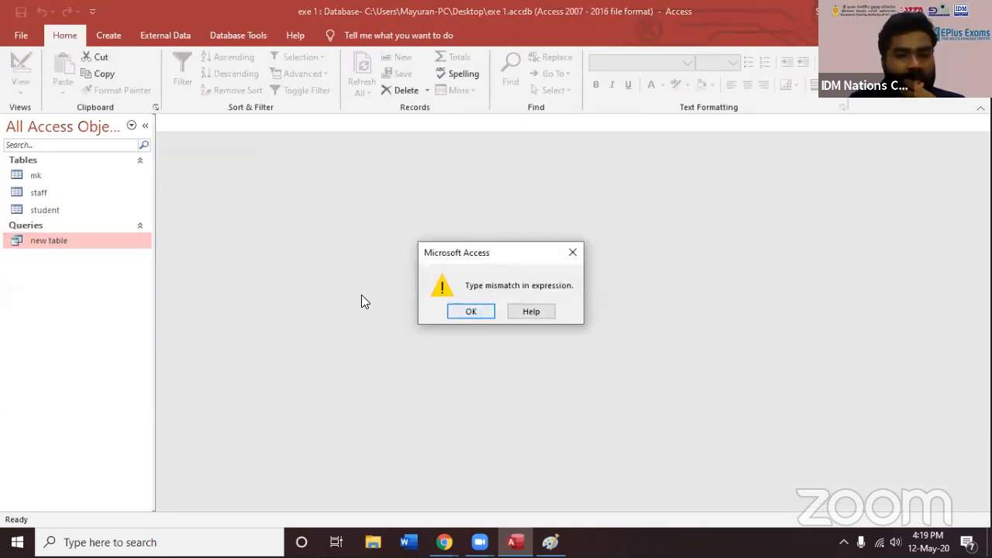
right_click(83, 245)
click(100, 253)
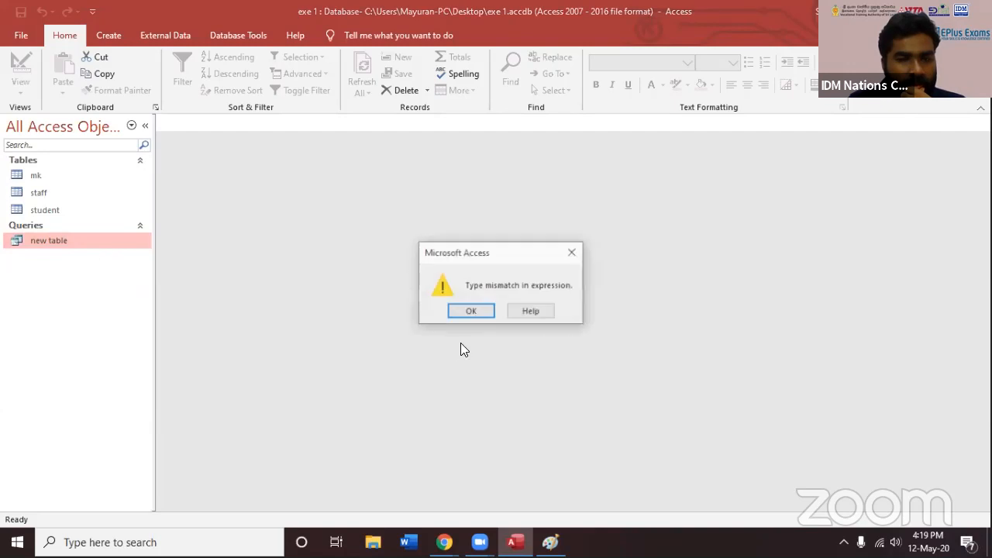
key(Return)
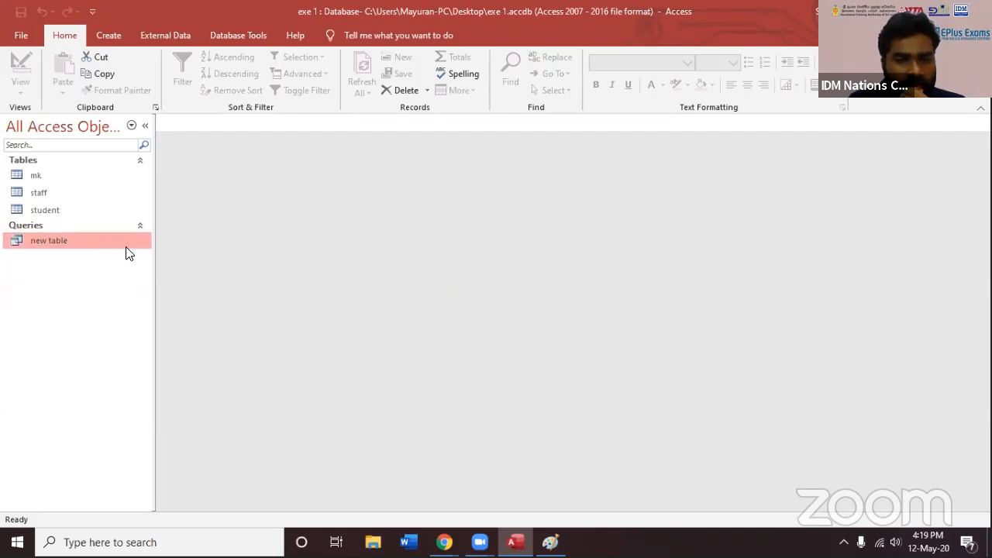
Open the new table query in design view
right_click(109, 243)
click(133, 264)
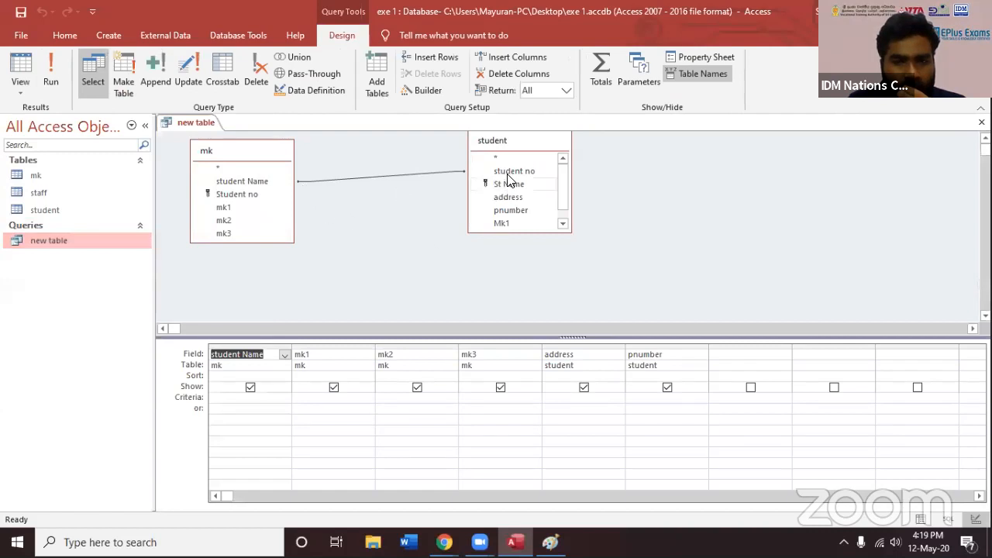
Reposition the student table in the query design and delete the join line linking it to mk
click(457, 171)
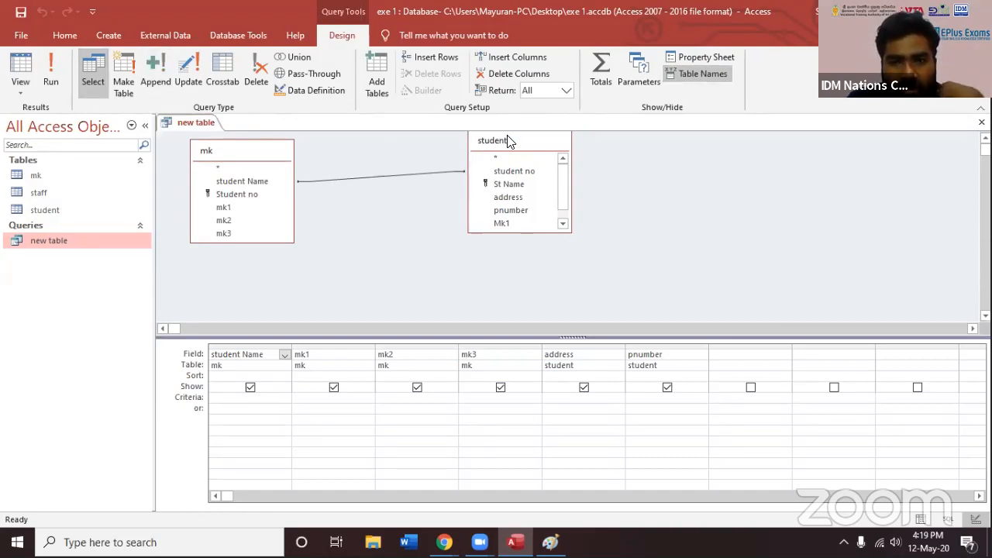
drag(511, 141, 519, 161)
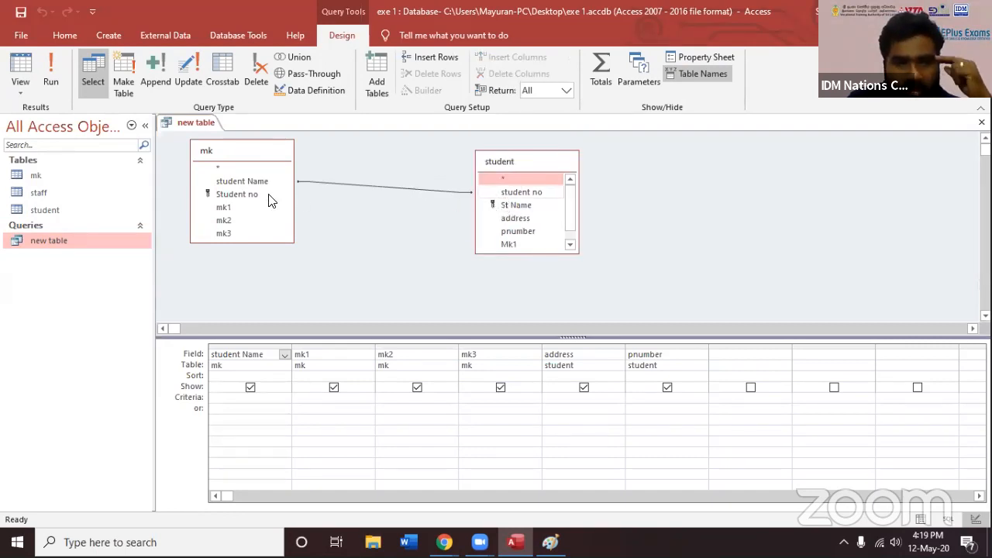
click(492, 192)
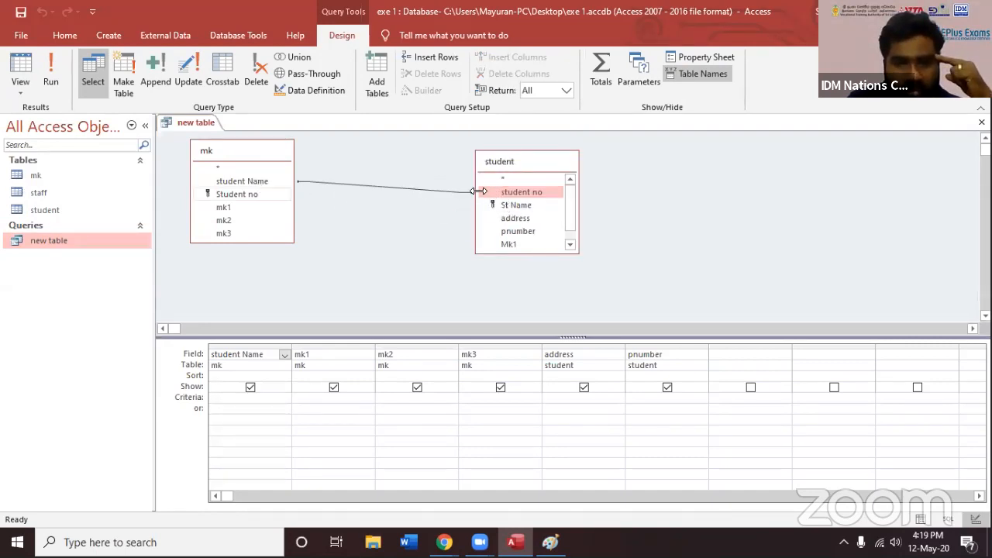
click(465, 192)
click(462, 194)
right_click(466, 193)
click(484, 217)
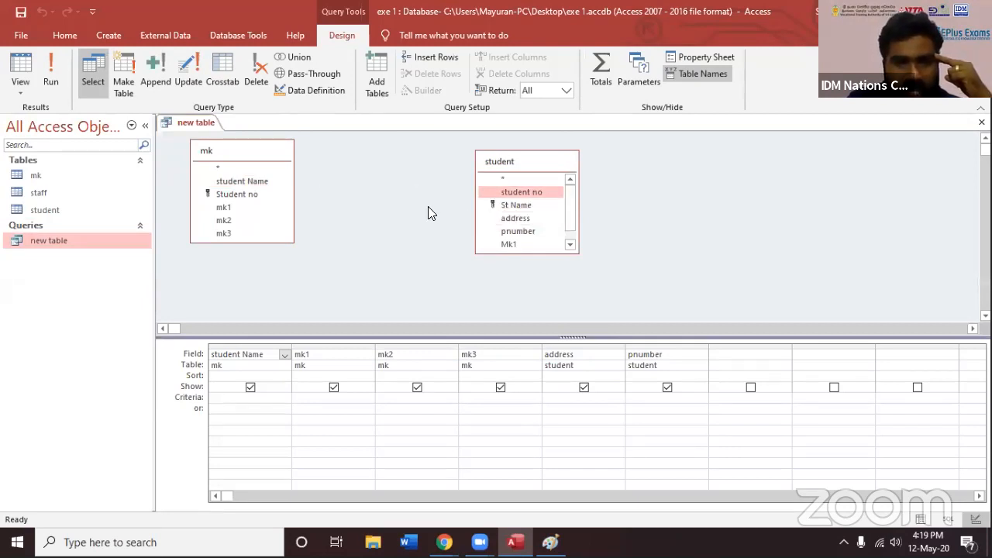
click(462, 225)
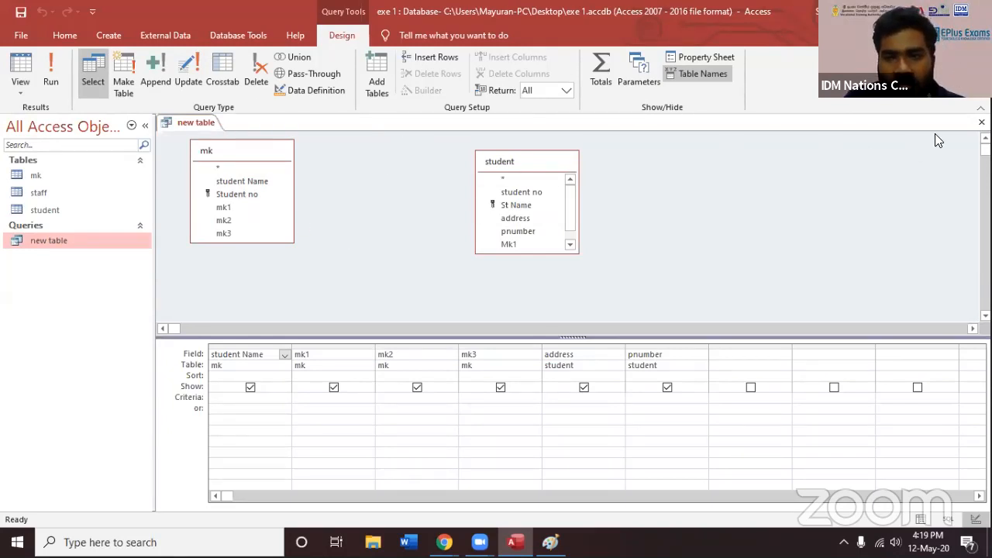
Save the new table query's design changes and view its results in the datasheet
key(ctrl+w)
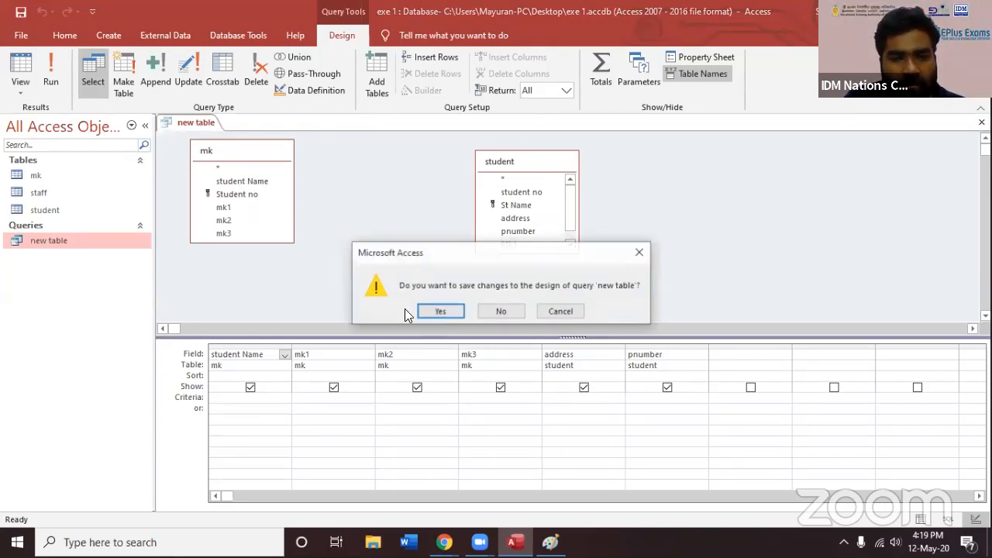
key(Return)
double_click(102, 239)
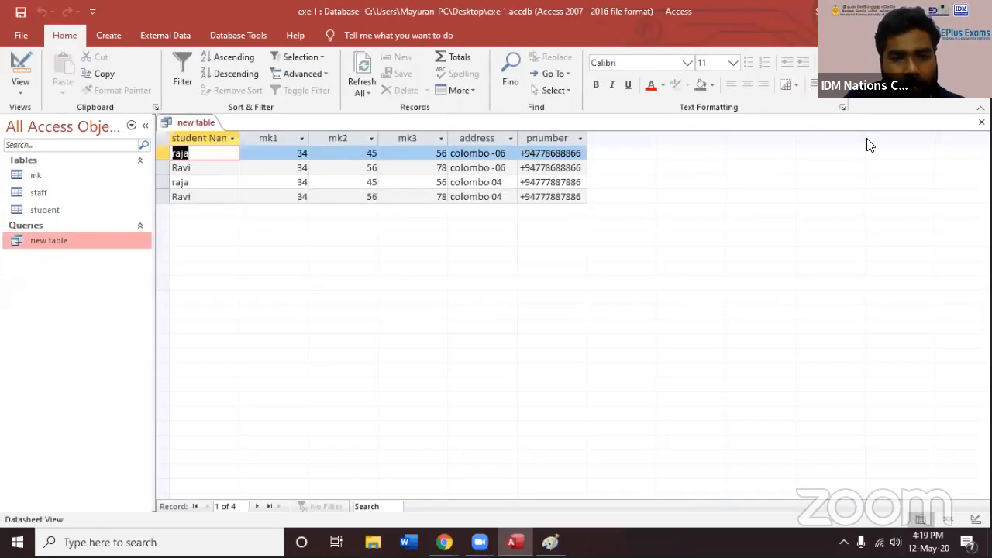
key(ctrl+w)
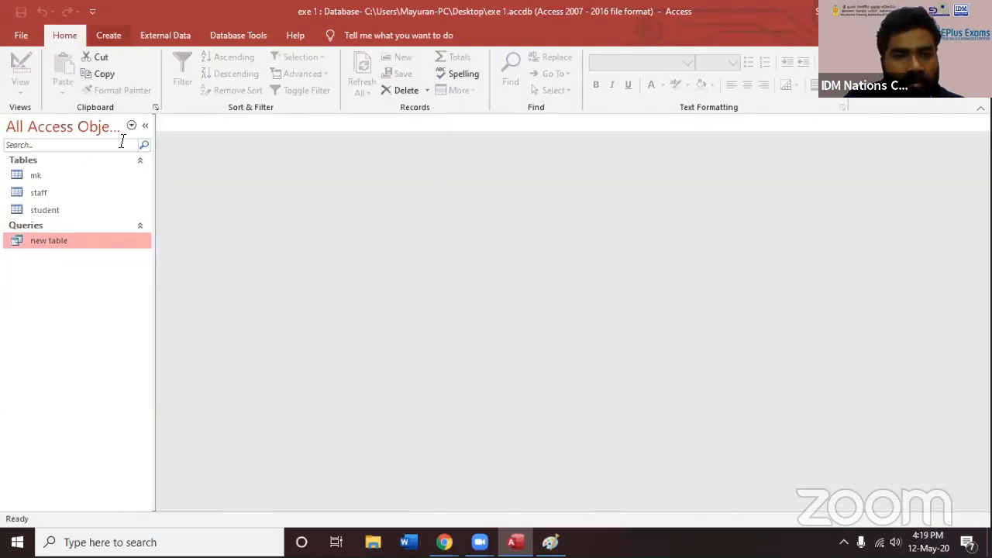
Reopen the new table query in design view and bring up the database relationships from it
click(109, 35)
right_click(76, 289)
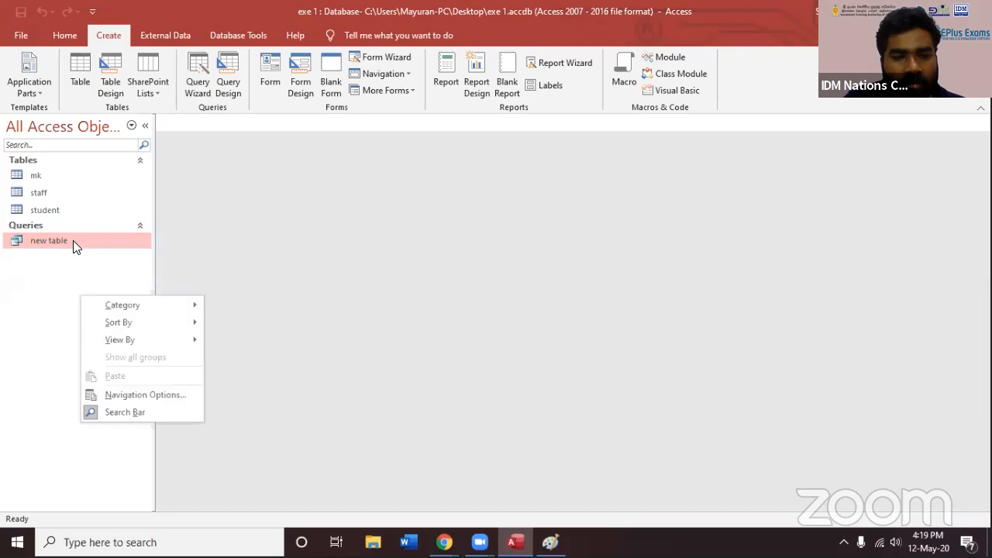
click(73, 241)
right_click(75, 240)
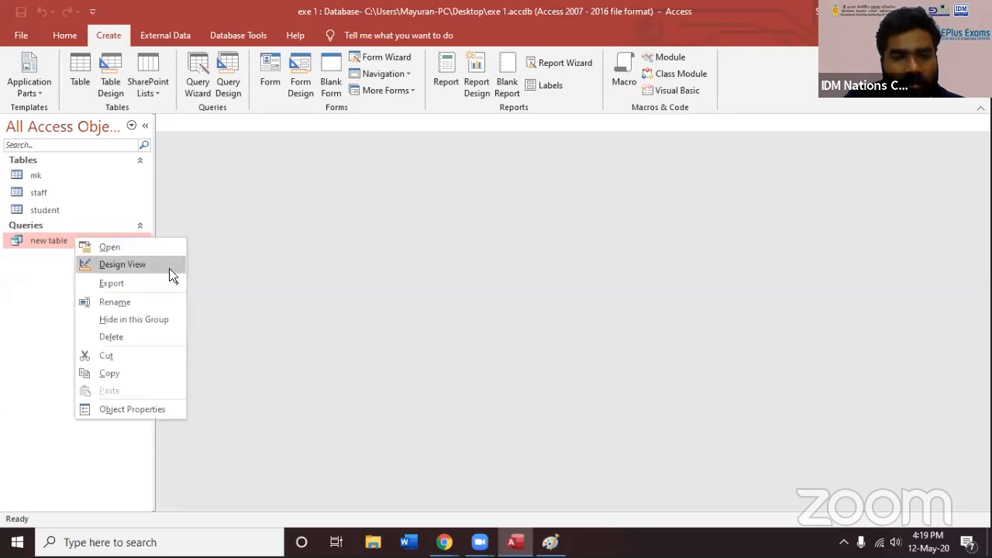
click(169, 269)
right_click(349, 197)
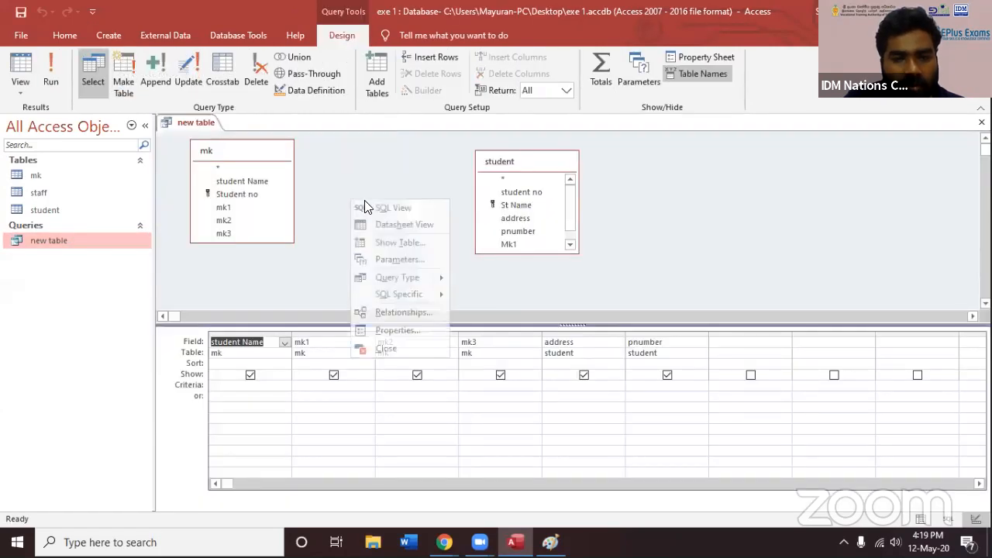
click(408, 313)
Edit the mk–student relationship so student Name links to St Name, and close the relationships layout
click(602, 252)
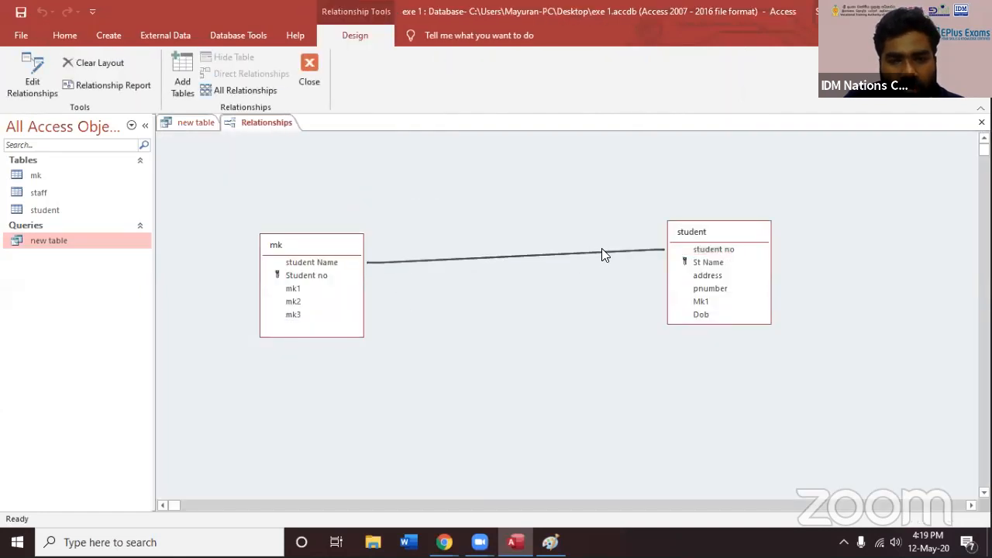
click(32, 77)
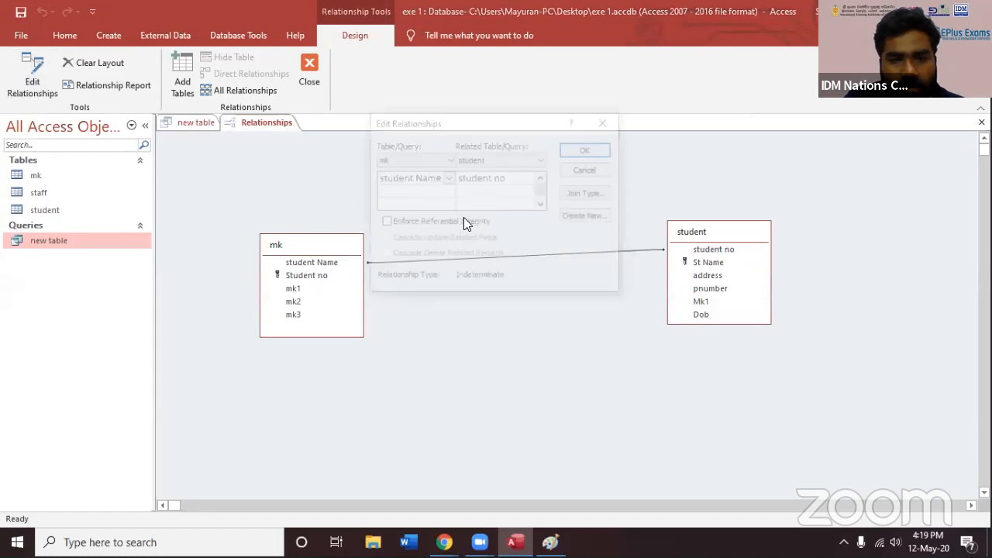
click(530, 178)
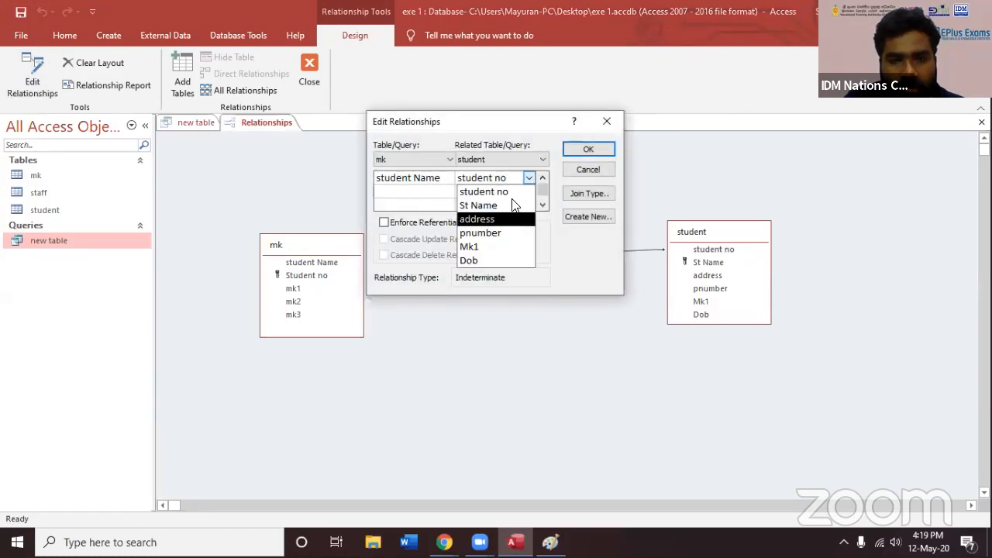
click(516, 205)
key(Return)
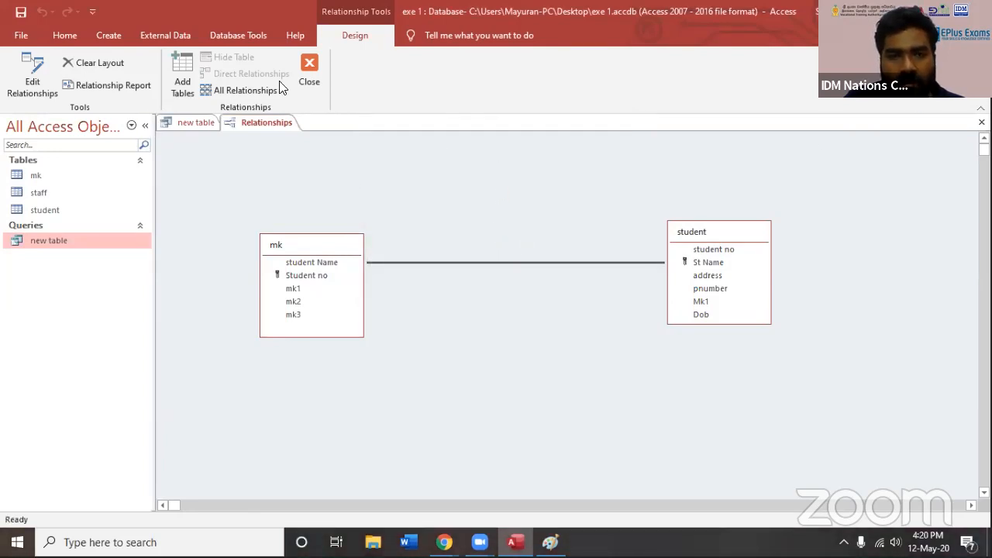
click(309, 72)
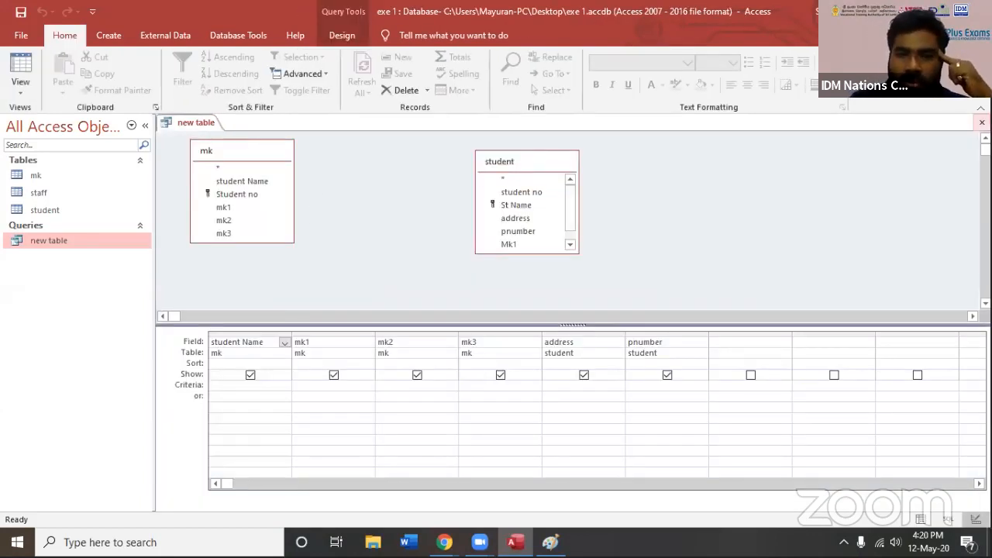
Close the query design and check the new table query's results again
click(983, 122)
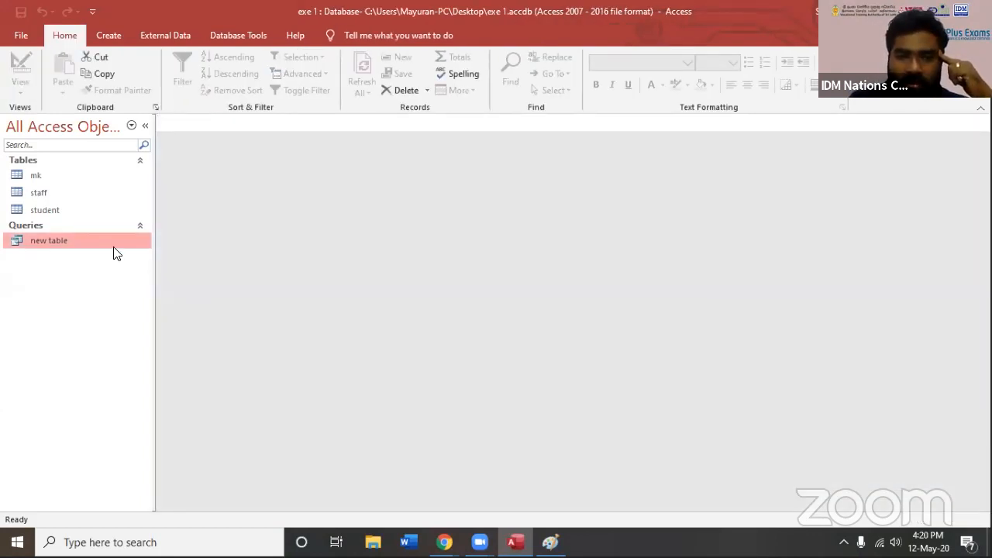
double_click(49, 241)
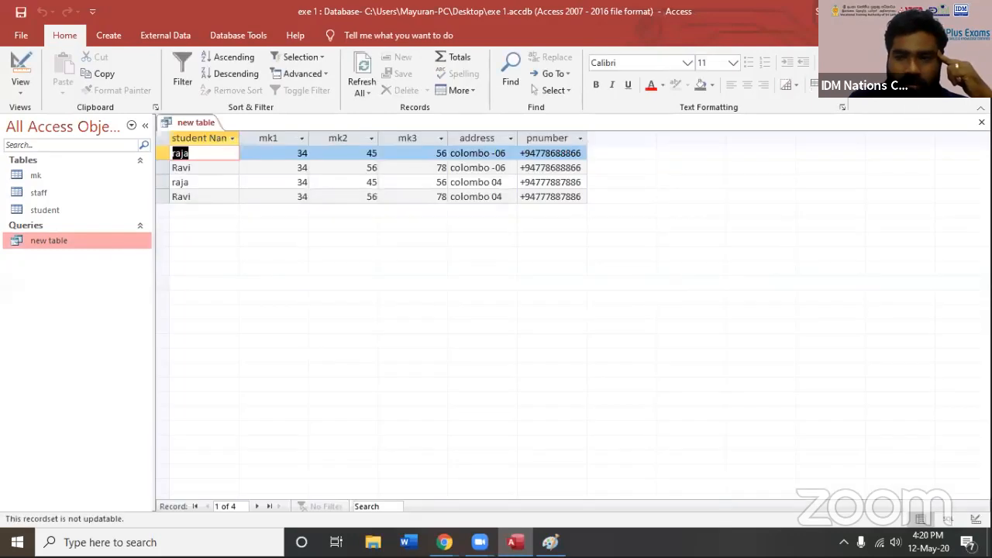
key(ctrl+w)
Delete the new table query from the database
right_click(109, 236)
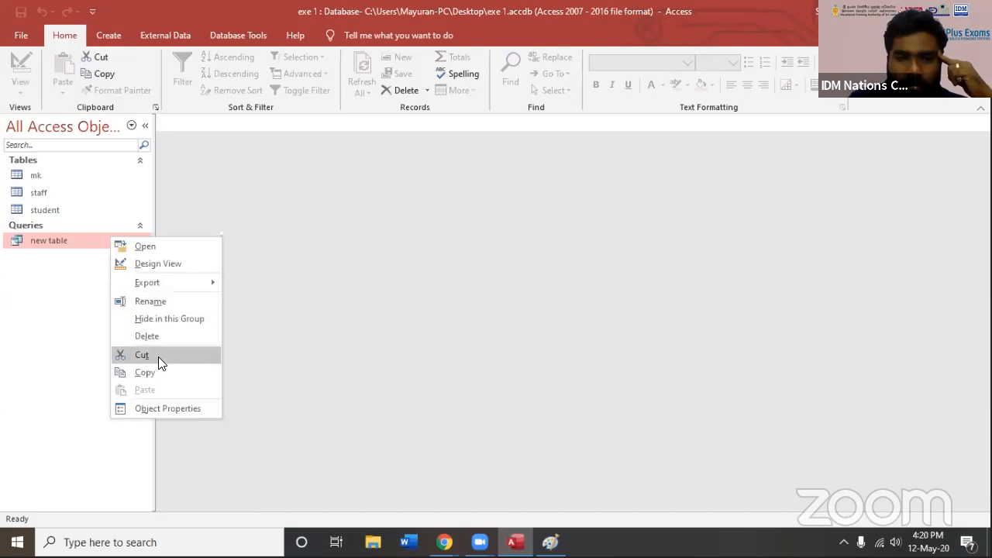
click(157, 336)
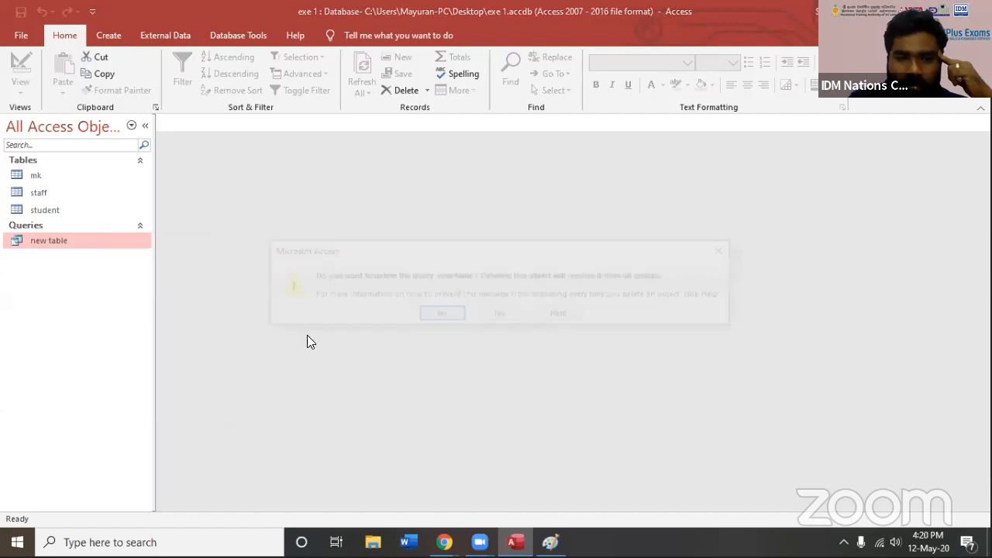
click(434, 318)
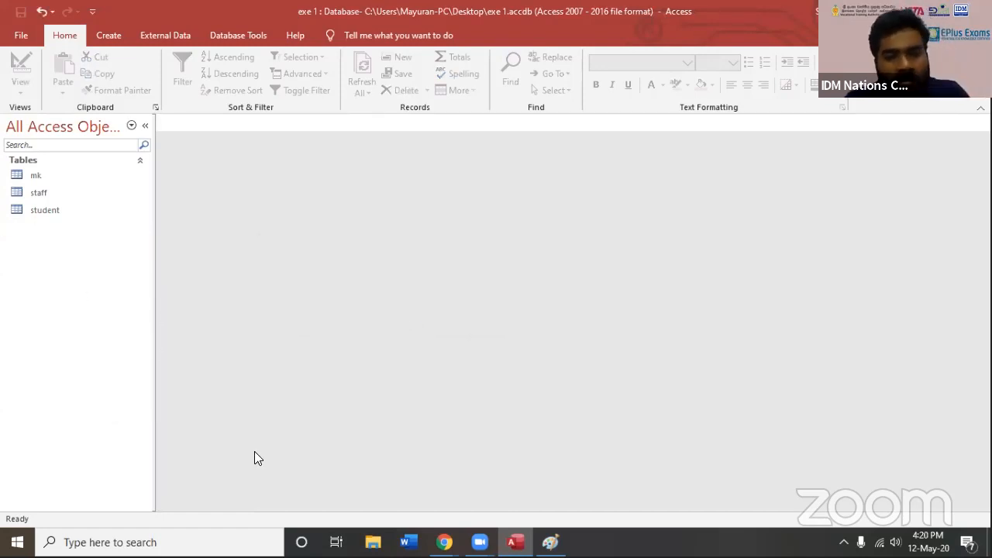
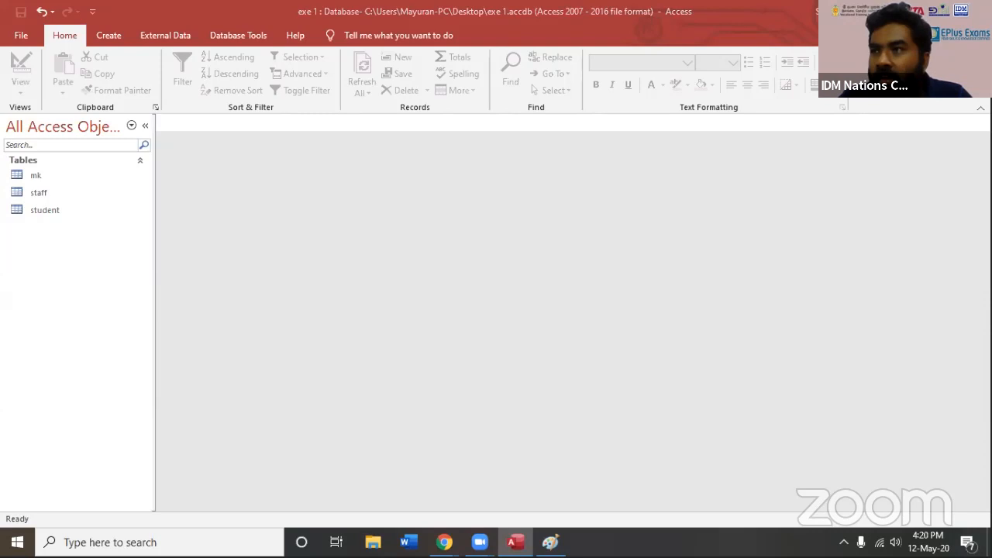
Open the mk and student tables to review the records and fields they share
click(34, 177)
click(44, 208)
click(38, 177)
click(44, 210)
click(43, 179)
click(45, 213)
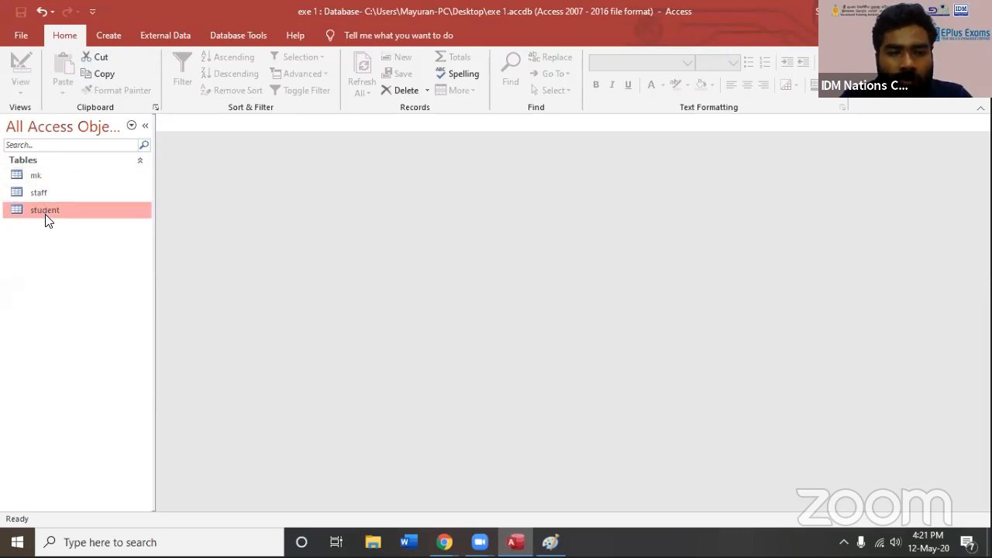
double_click(36, 178)
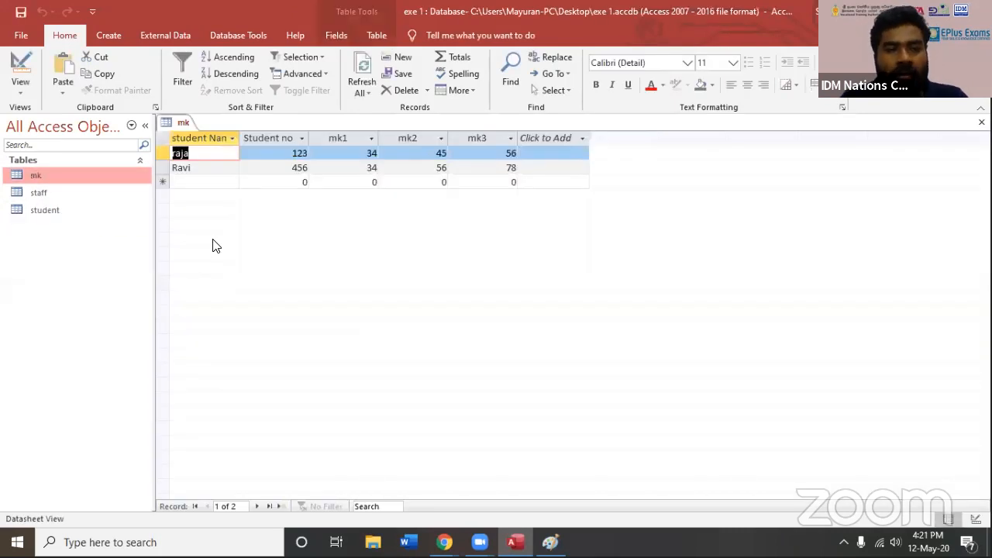
click(220, 157)
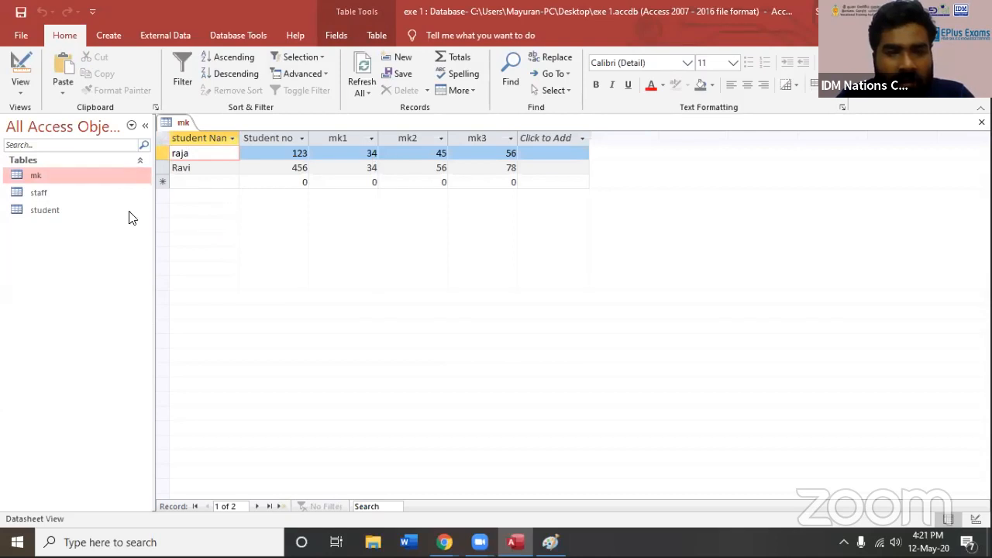
double_click(51, 211)
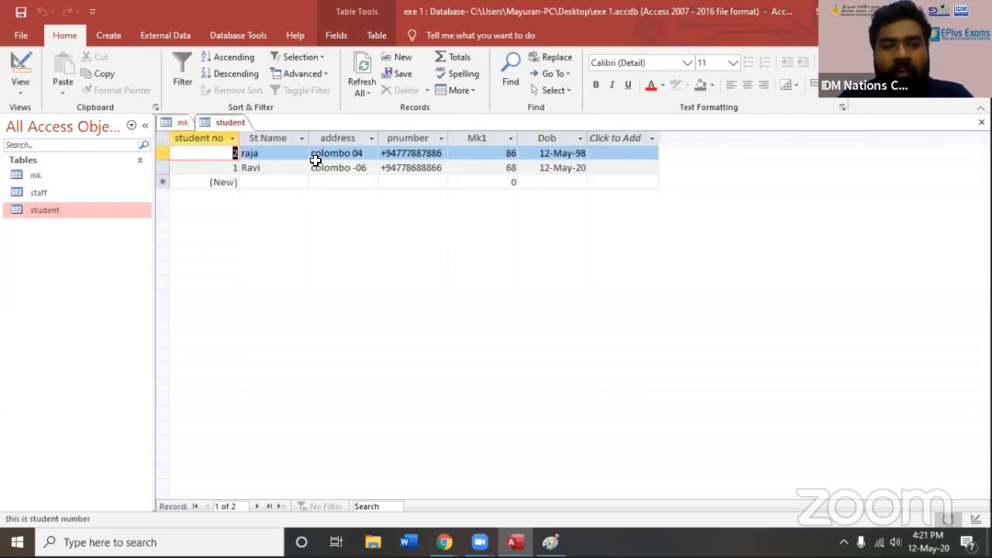
Start a new query in design view with the mk and student tables, and space the two field lists apart
click(109, 36)
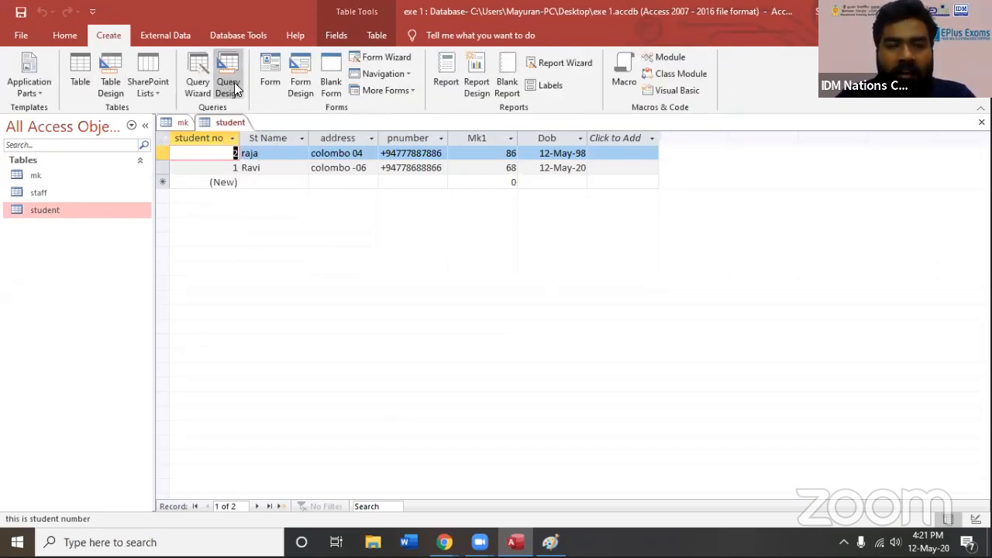
click(234, 82)
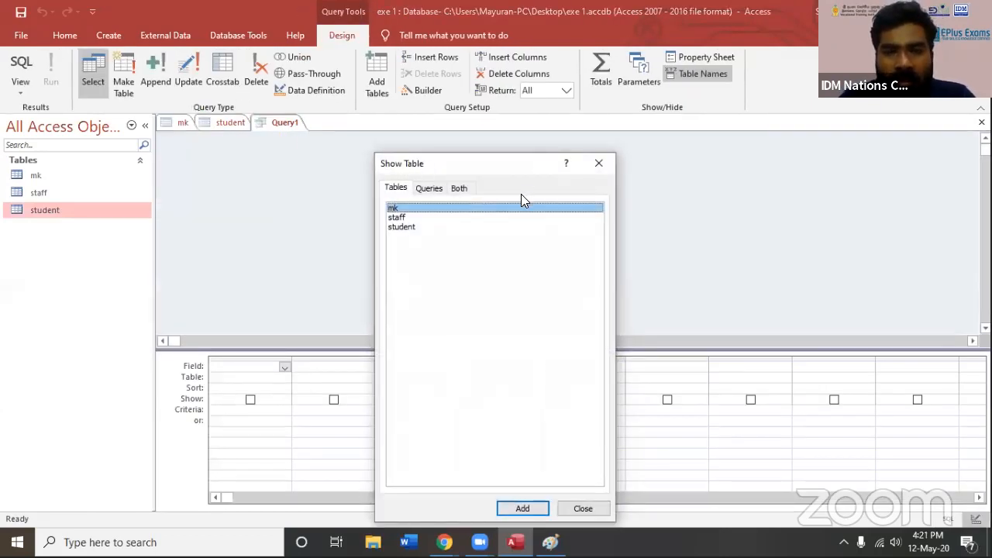
drag(423, 163, 542, 147)
click(525, 200)
click(521, 192)
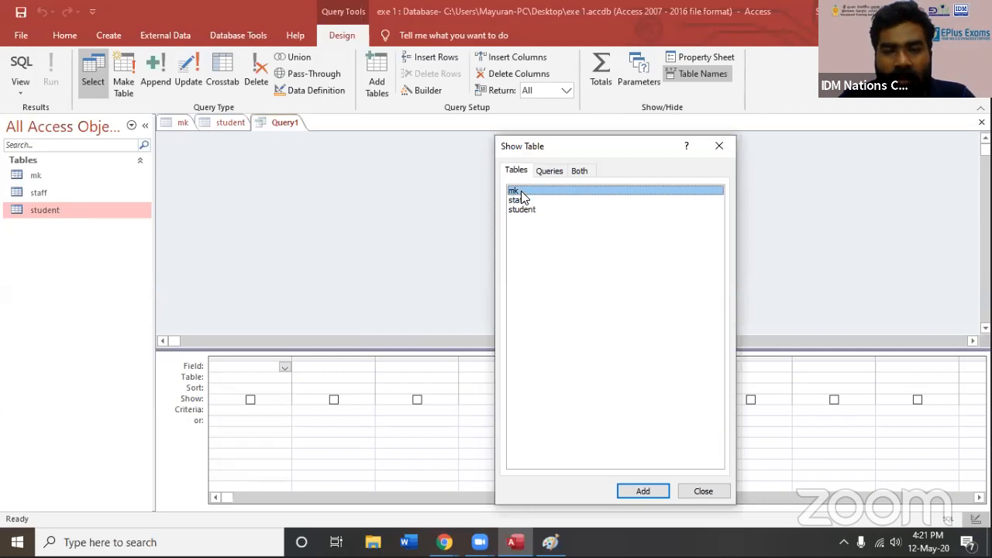
drag(572, 149, 586, 55)
click(657, 397)
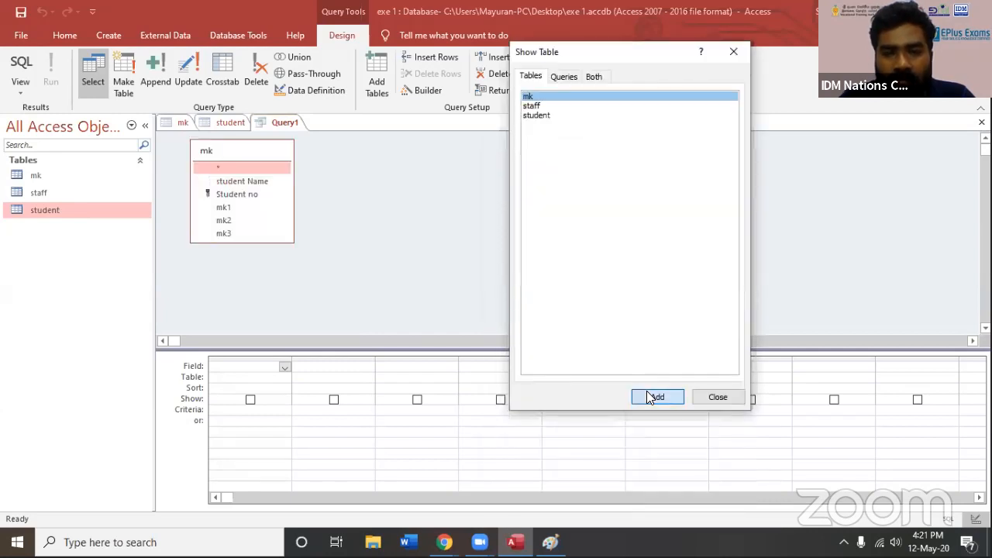
click(532, 116)
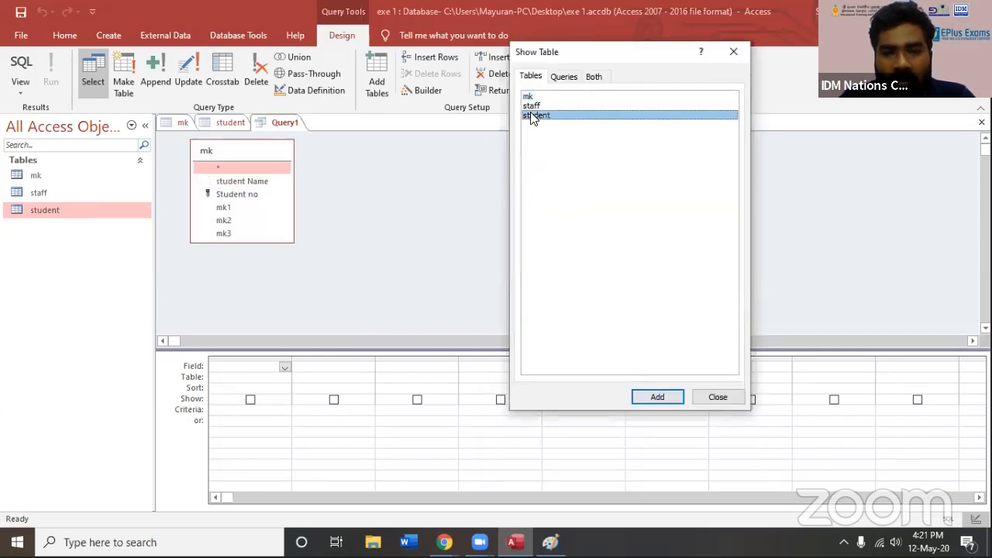
click(658, 397)
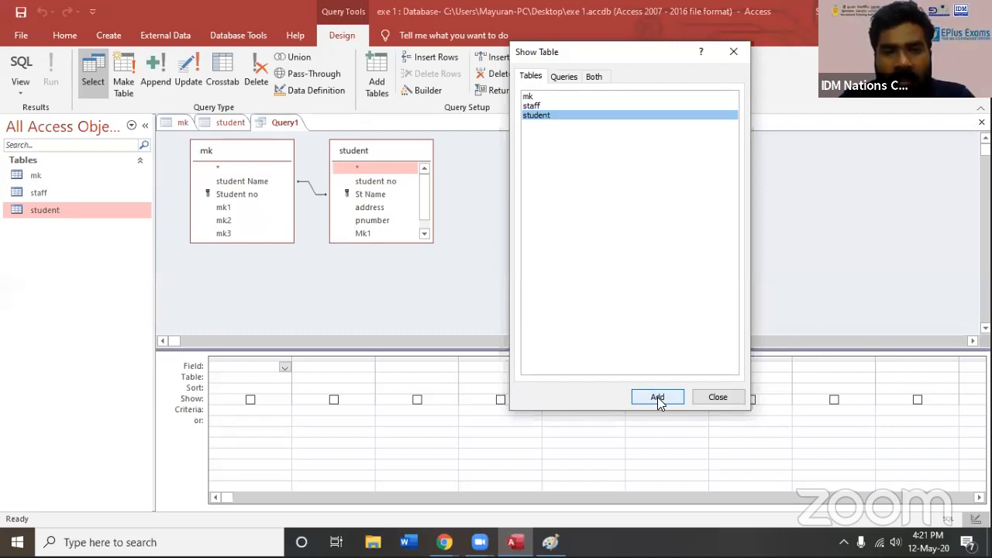
click(707, 398)
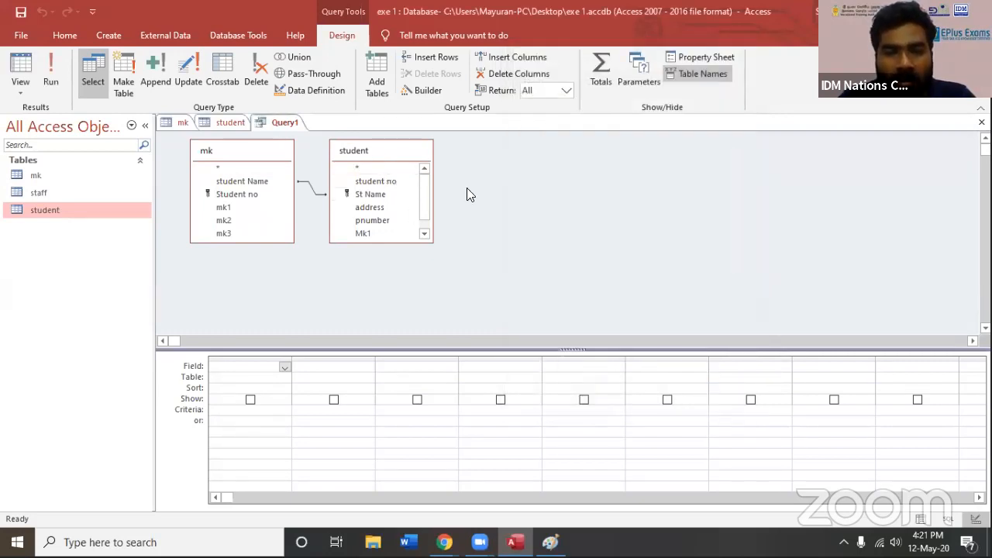
drag(379, 158, 555, 176)
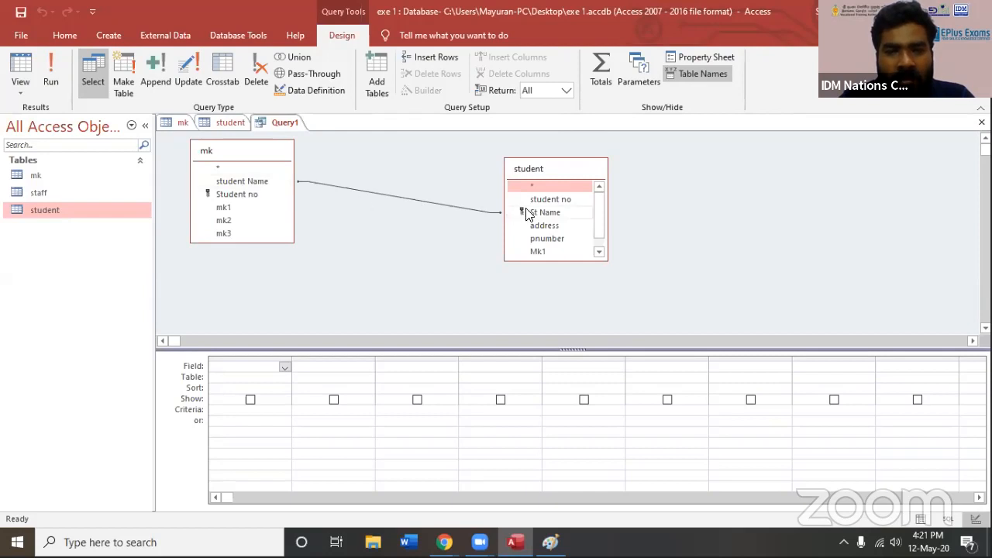
Add student Name, mk1, mk2 and mk3 from mk, plus address and pnumber from student, to the query grid
double_click(250, 181)
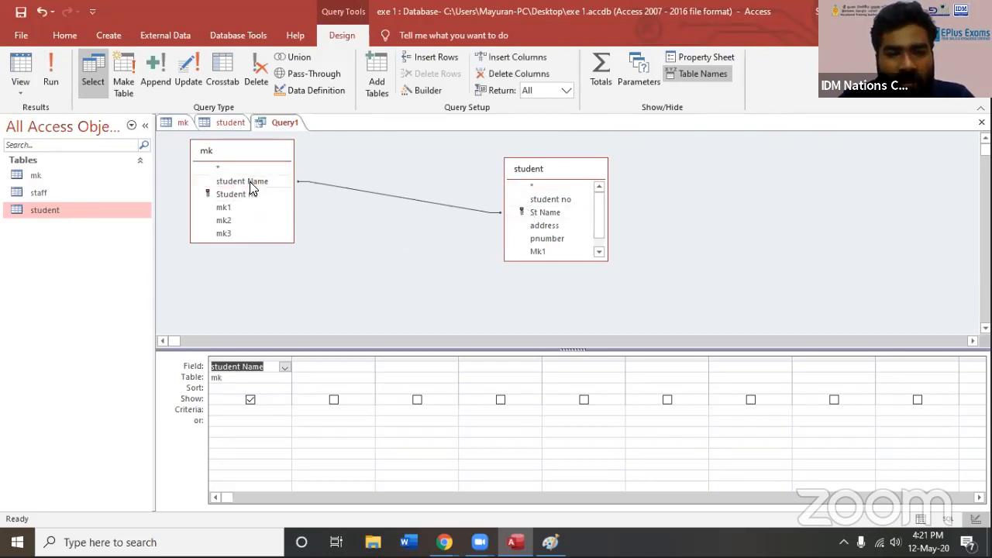
double_click(225, 210)
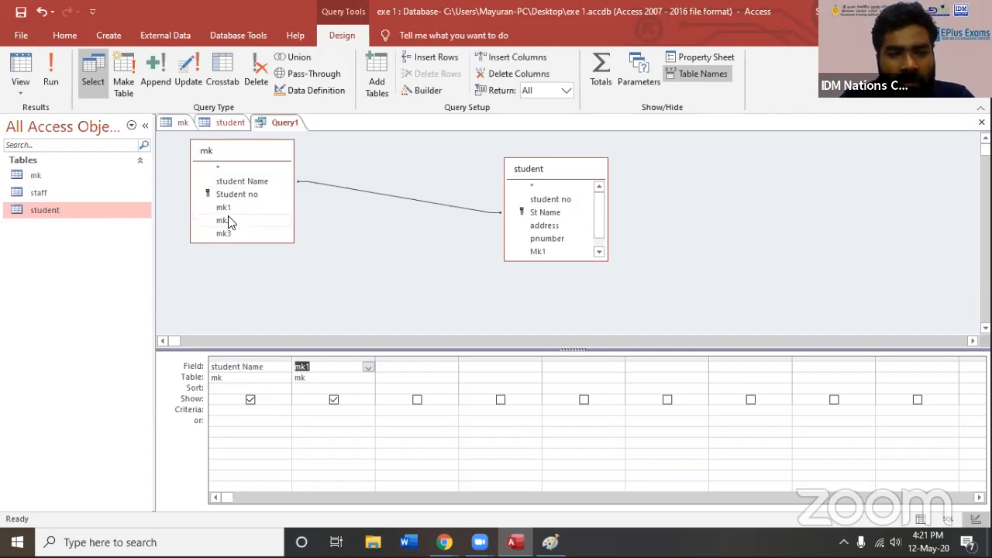
double_click(227, 221)
double_click(228, 232)
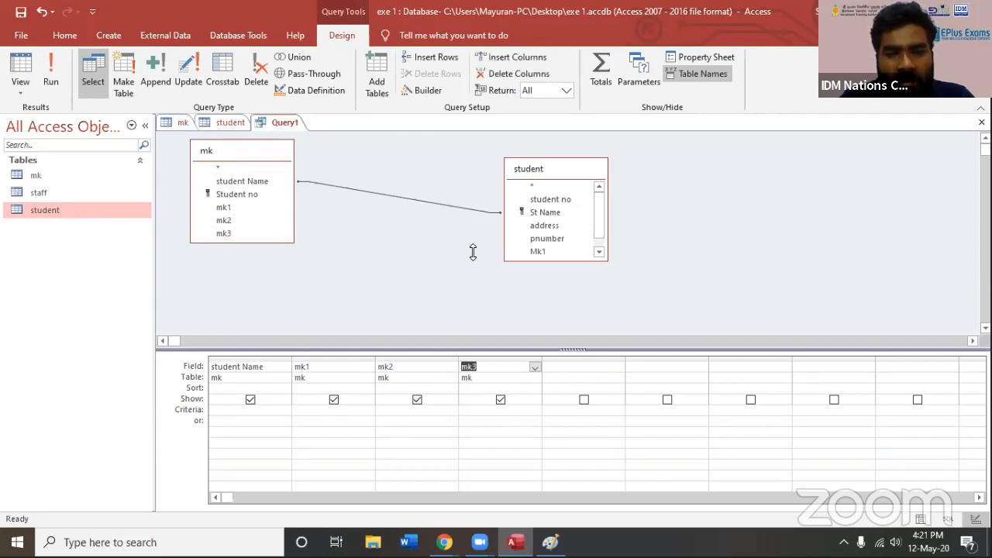
double_click(552, 226)
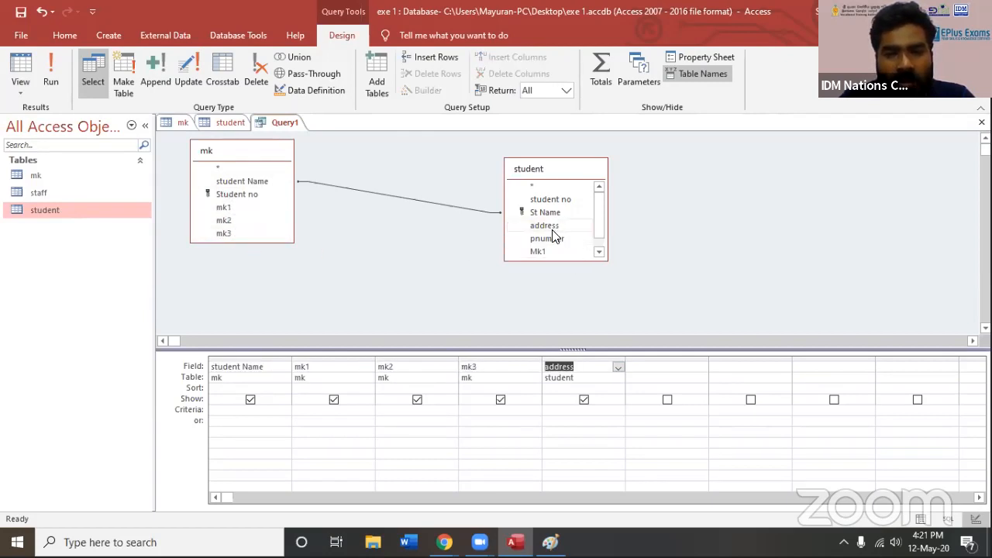
double_click(551, 239)
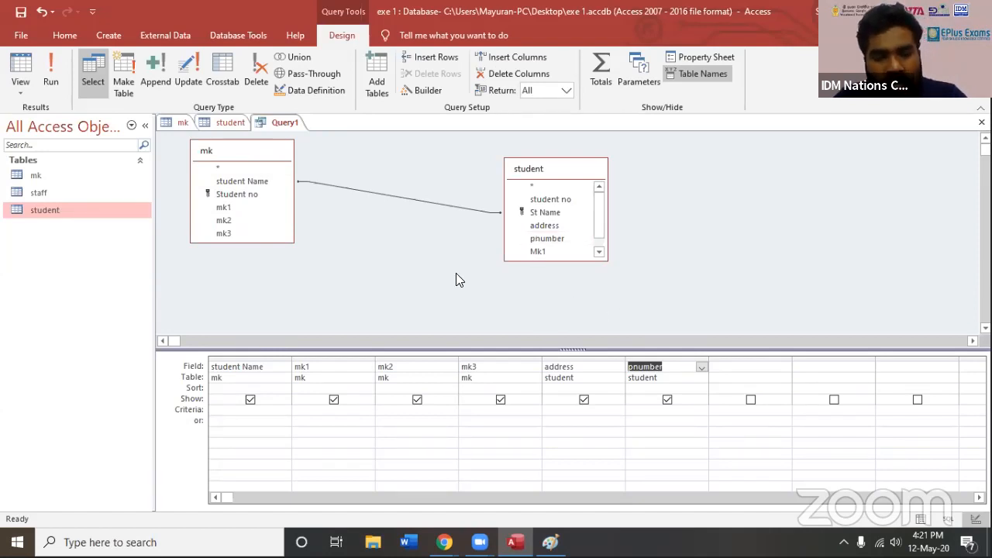
Save the query under the name new table
key(ctrl+s)
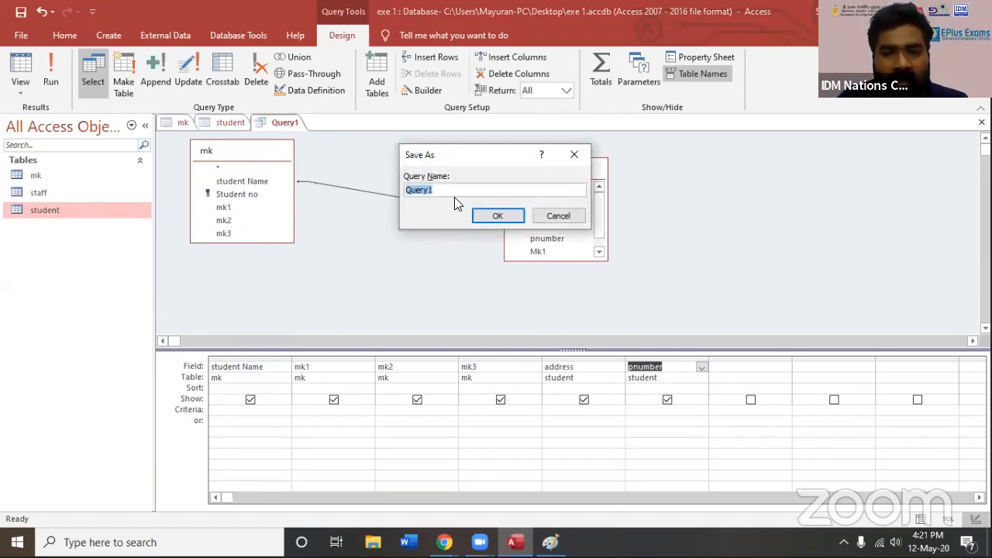
text(new table)
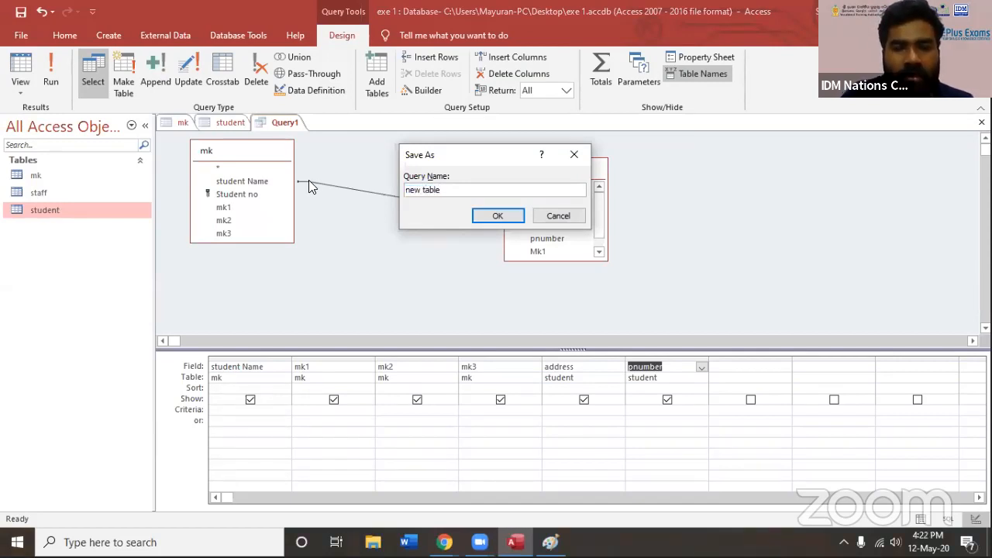
click(492, 216)
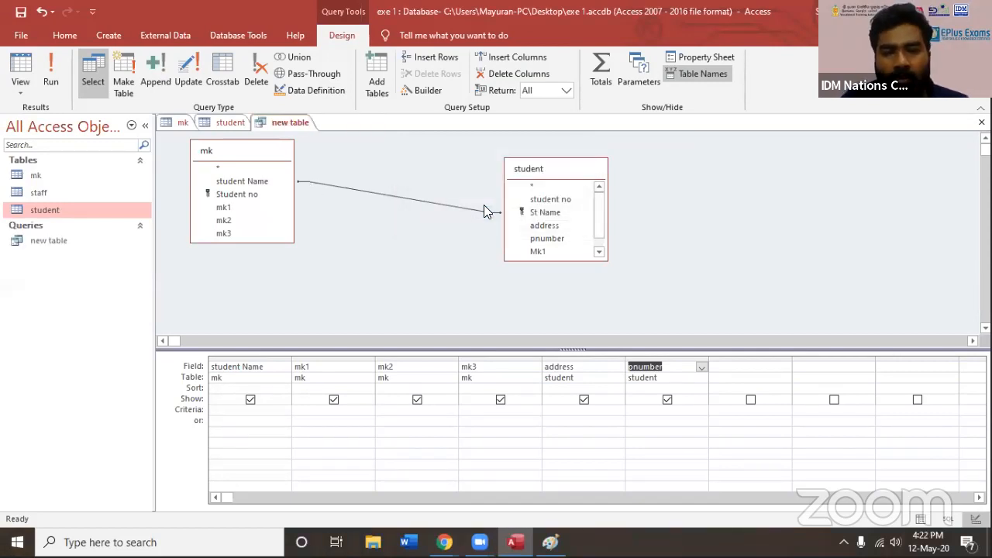
View the new table query's results and compare them with the mk and student tables
double_click(60, 243)
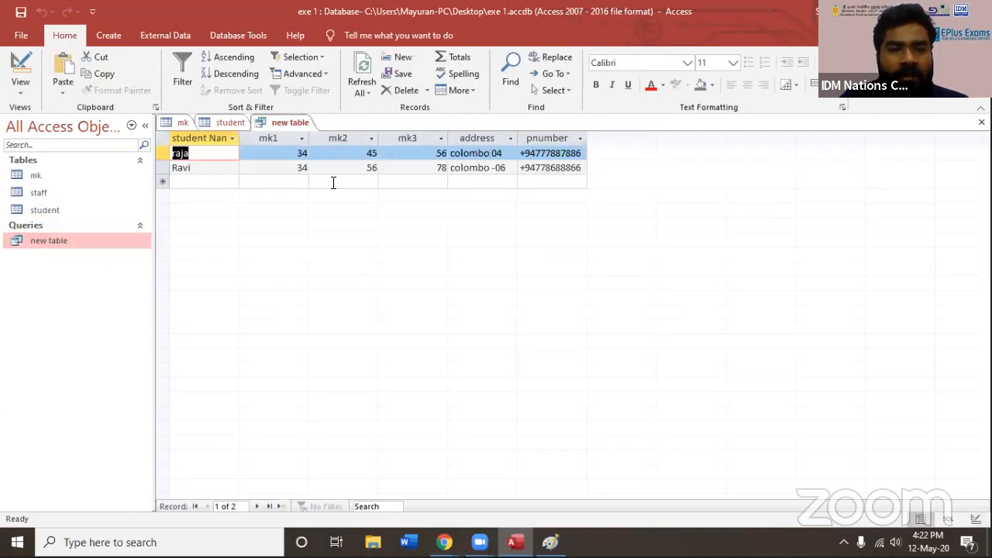
click(207, 152)
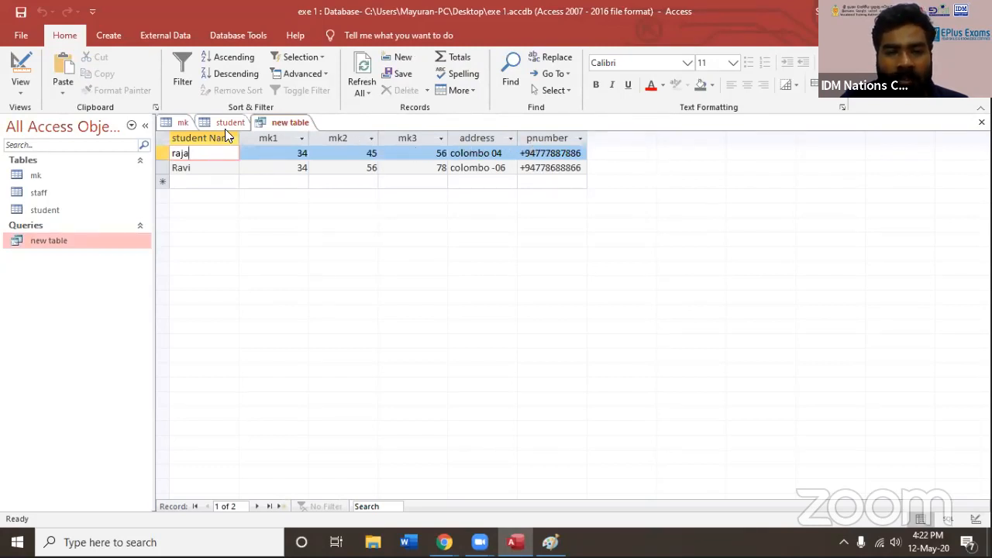
click(206, 123)
click(175, 124)
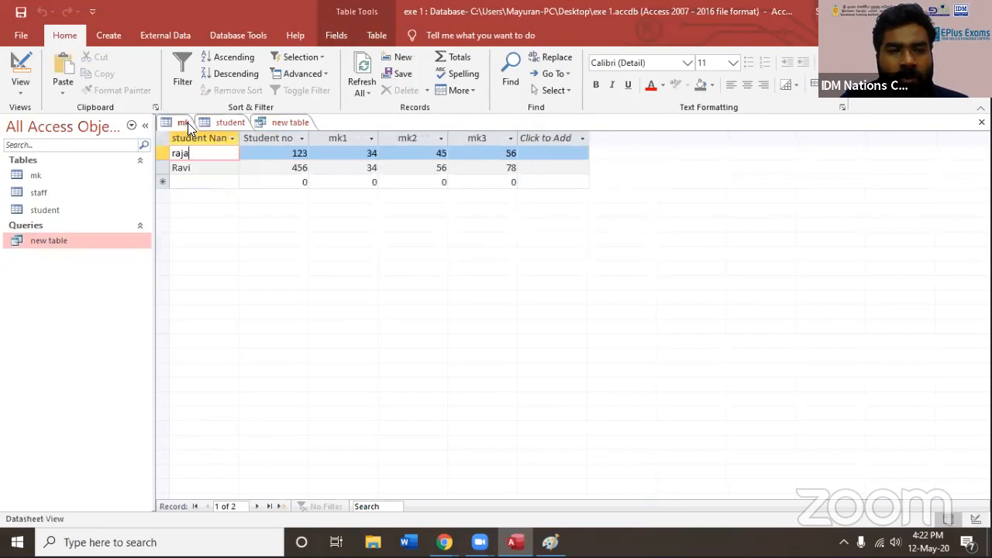
click(219, 122)
click(278, 124)
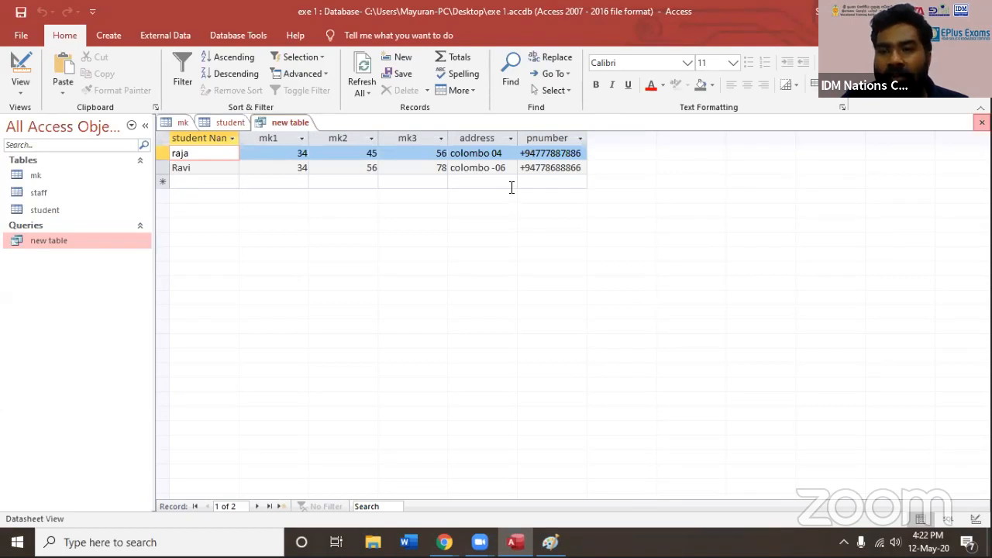
Close the new table query and the open mk and student tables
click(981, 122)
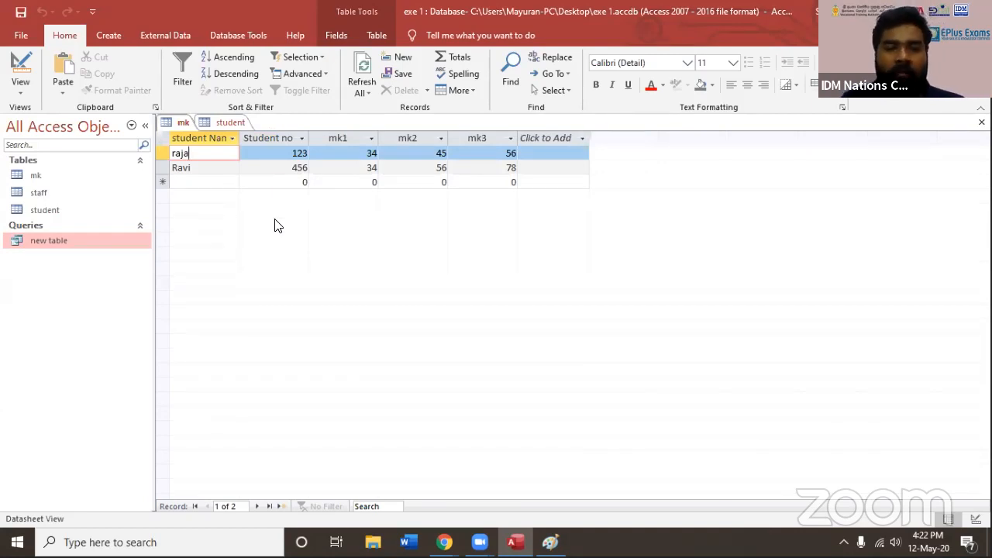
click(33, 211)
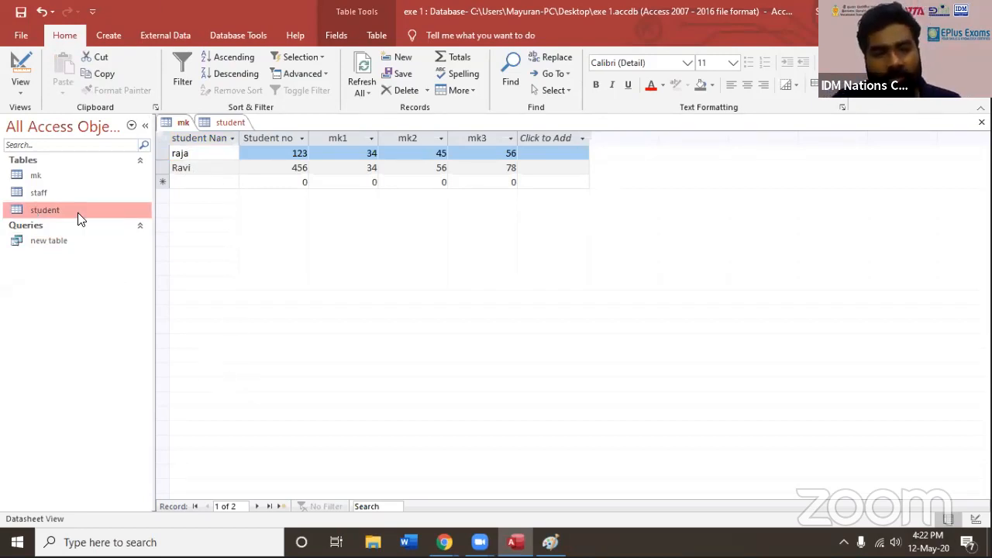
click(70, 177)
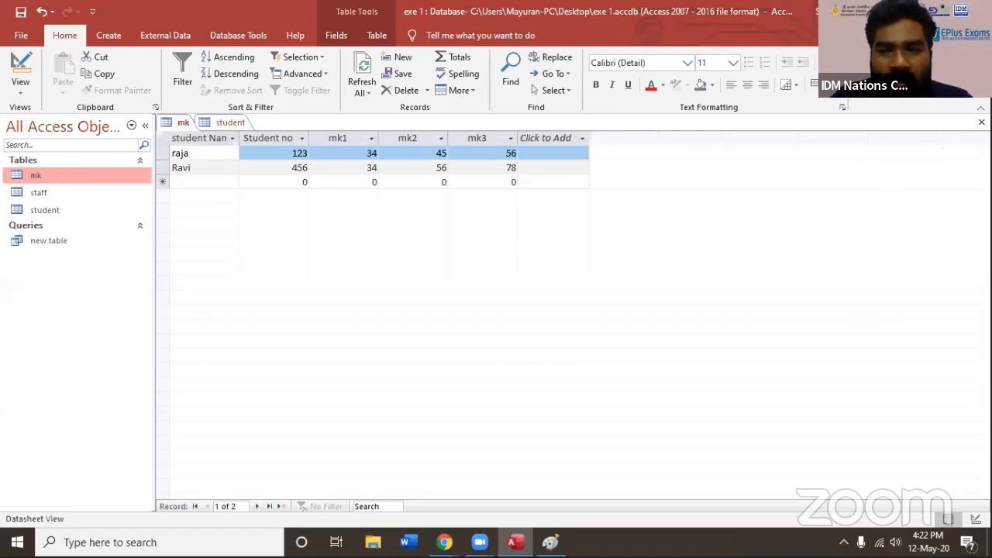
click(981, 122)
click(981, 122)
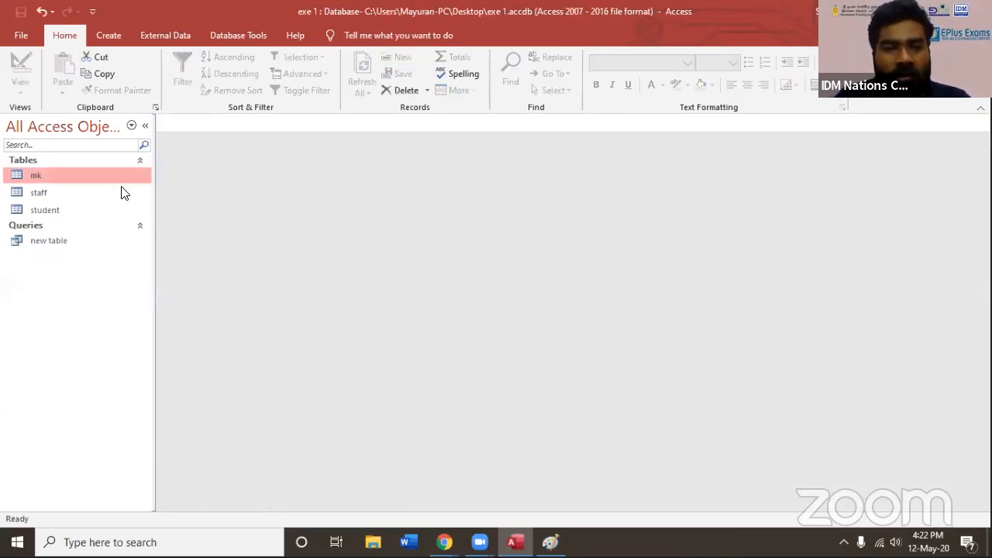
Delete the saved new table query and confirm its removal from the database
click(71, 242)
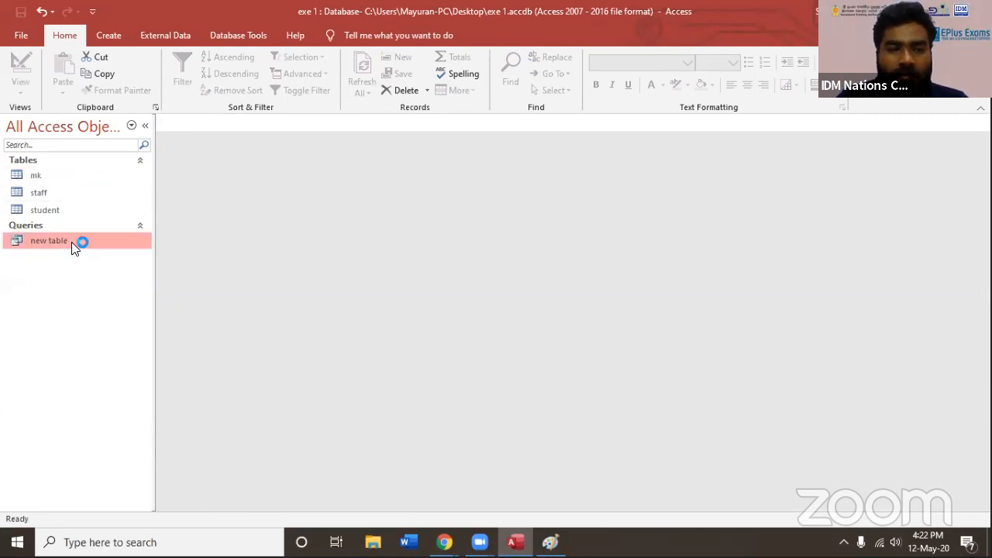
key(Delete)
key(Return)
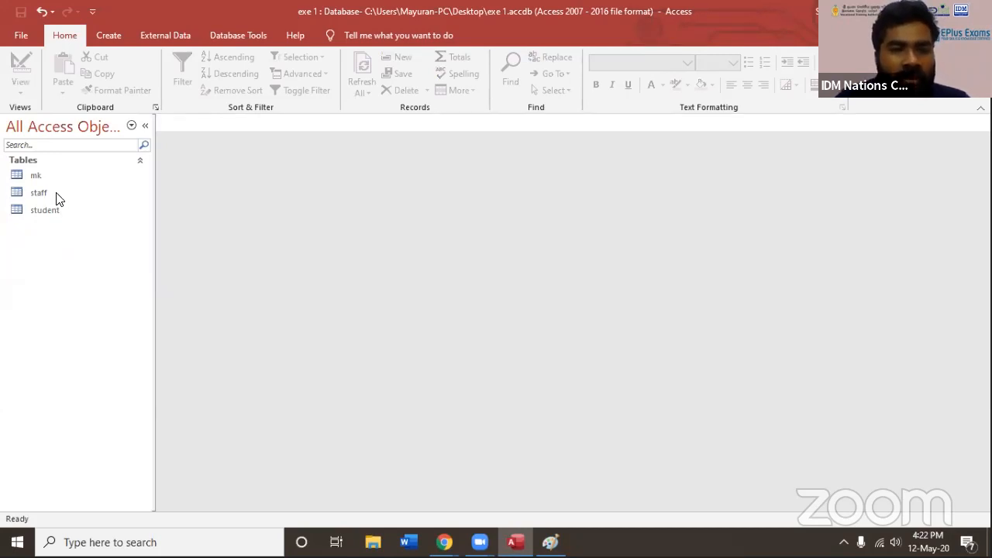
Create a new query in design view containing the mk and student tables
click(45, 211)
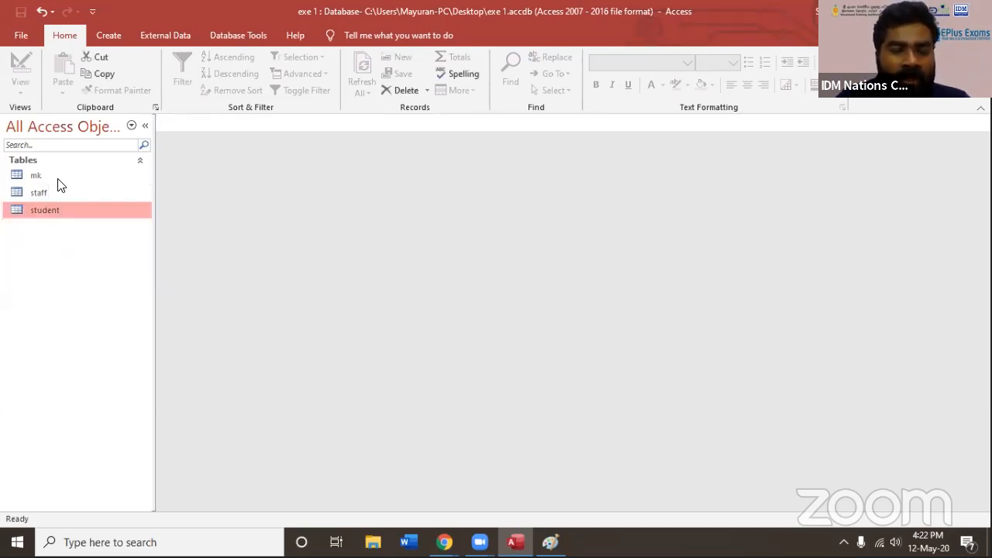
click(59, 179)
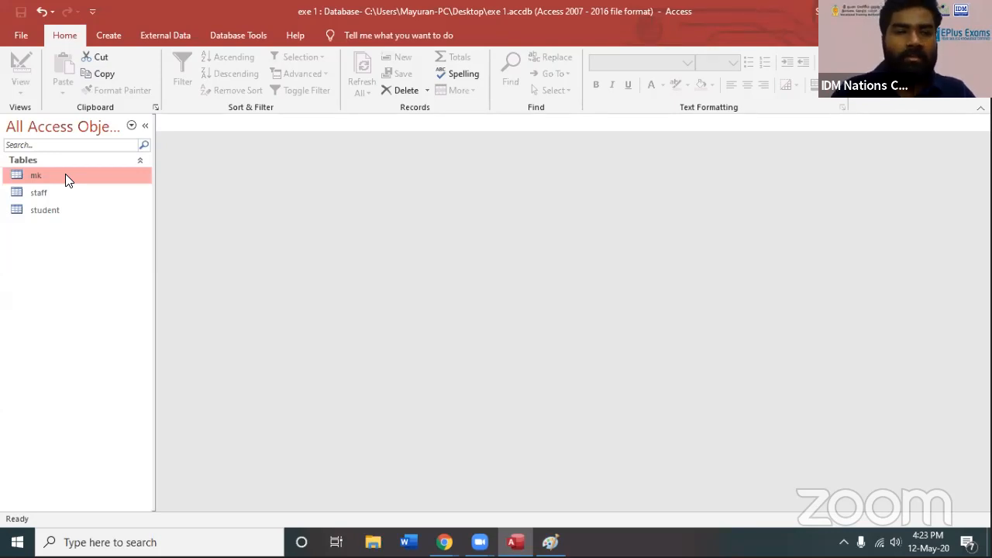
click(109, 35)
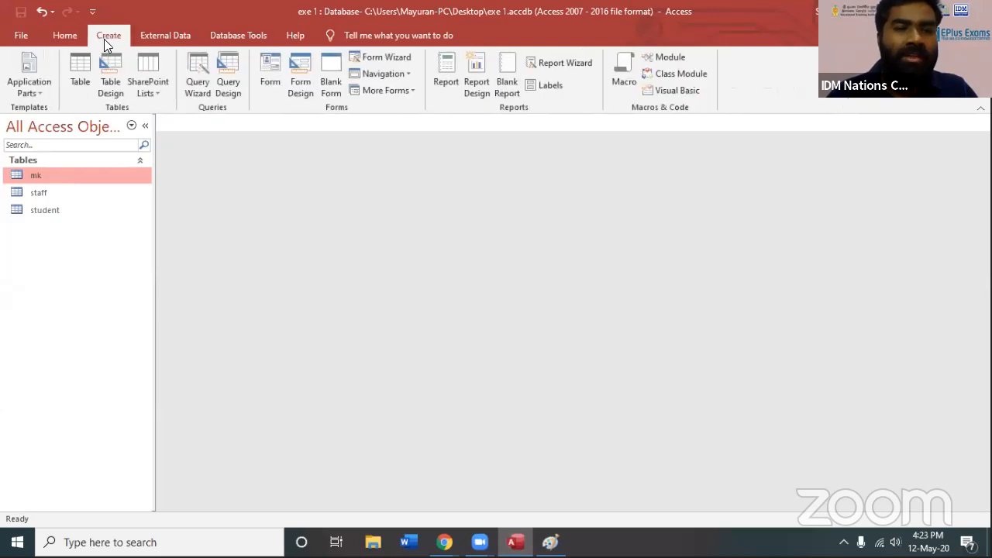
click(229, 88)
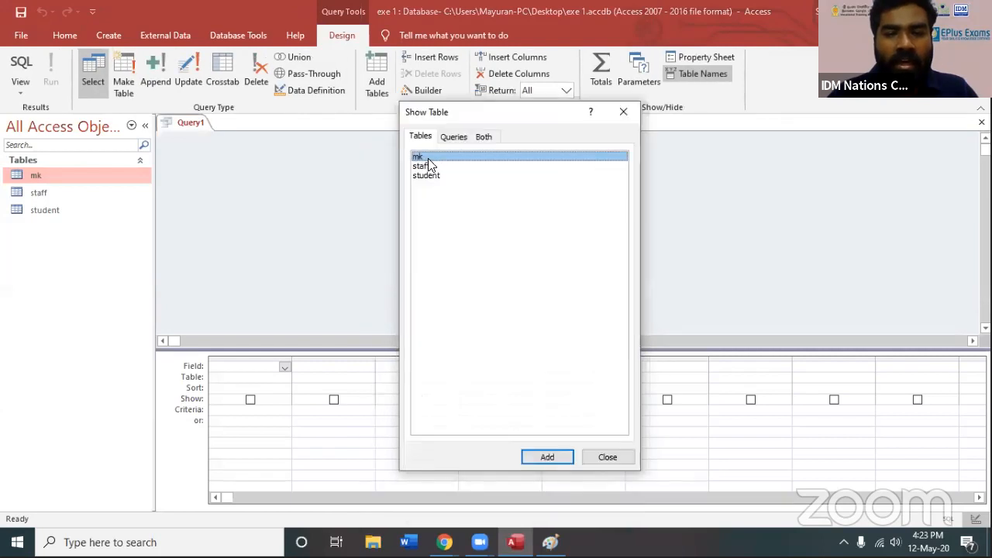
click(550, 457)
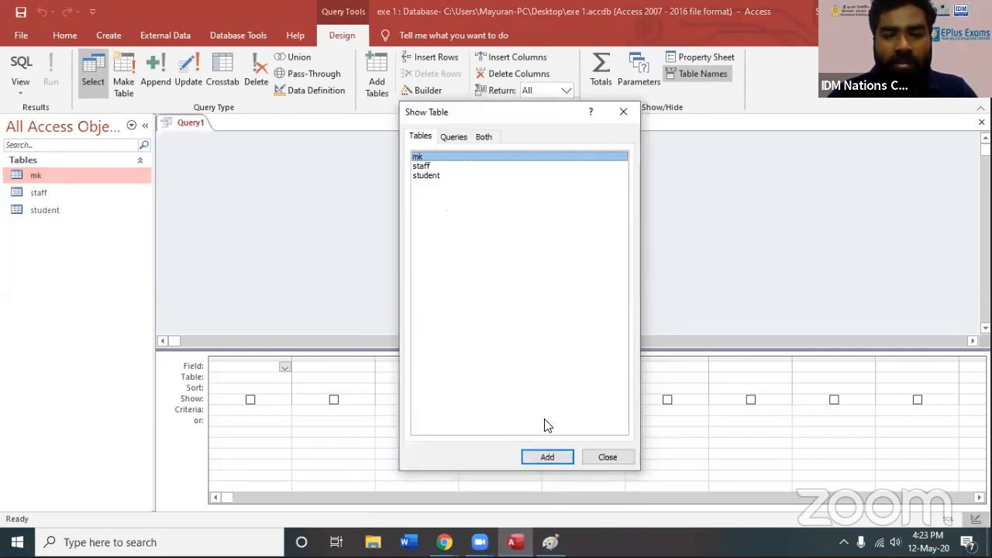
click(428, 175)
click(537, 458)
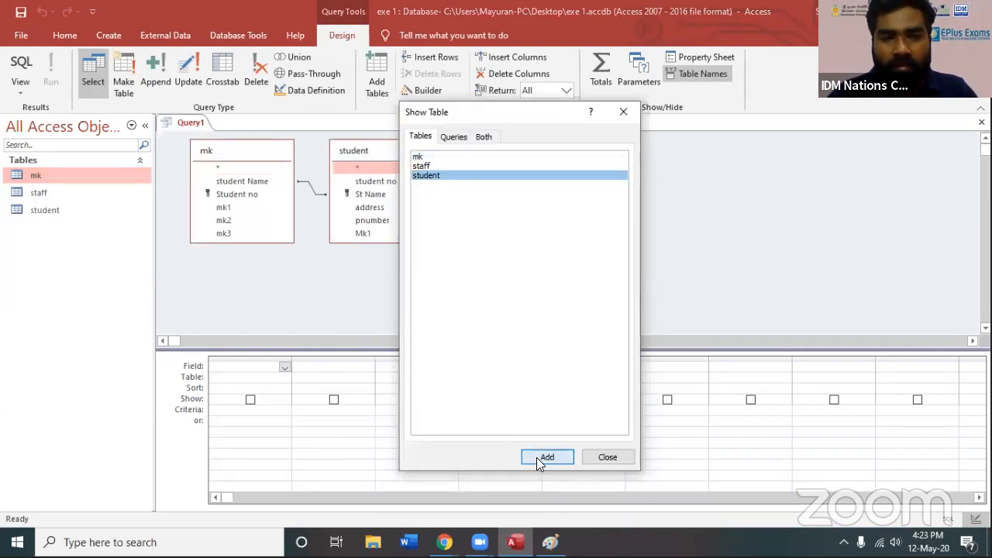
click(608, 458)
Delete the join line between mk and student in the query design and space the two tables apart
drag(370, 160, 579, 175)
click(501, 206)
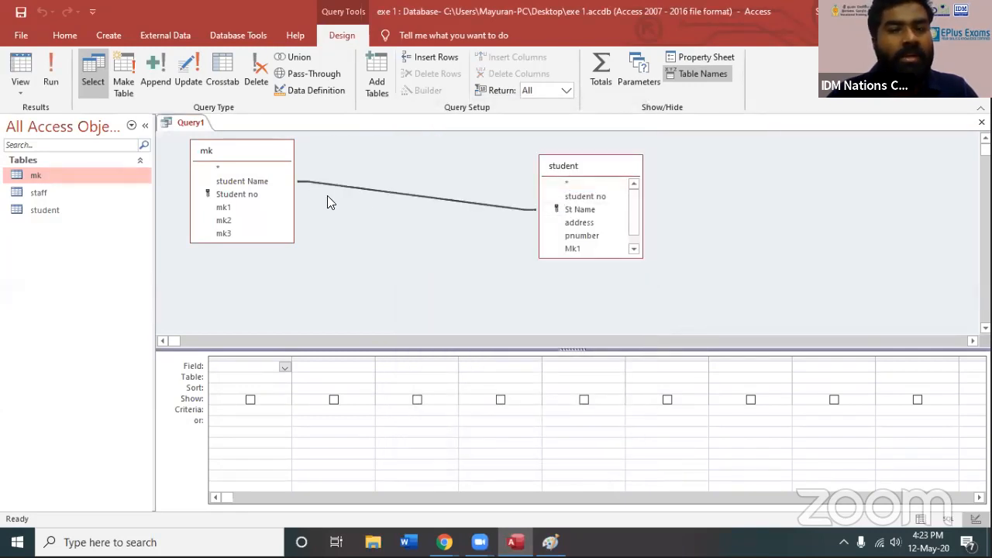
key(Delete)
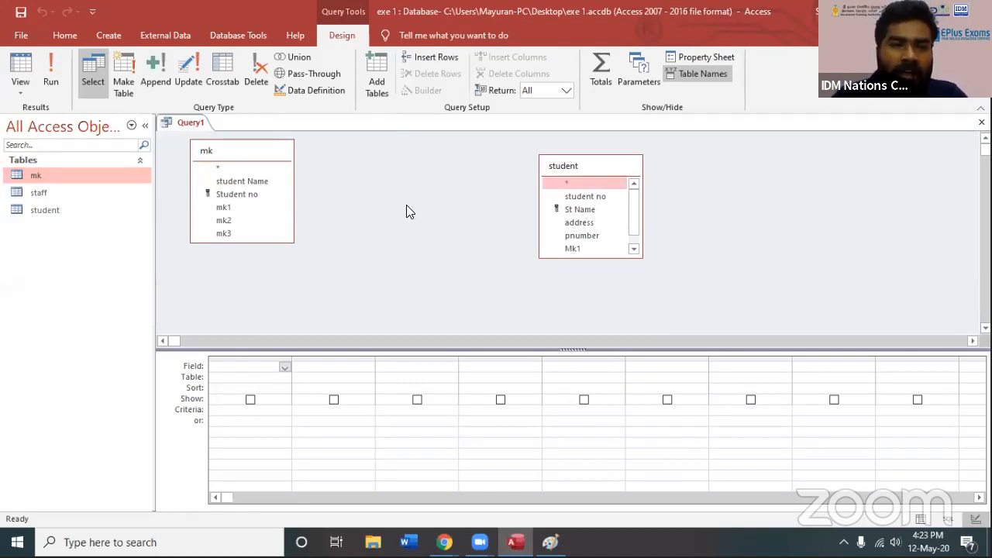
drag(551, 167, 417, 157)
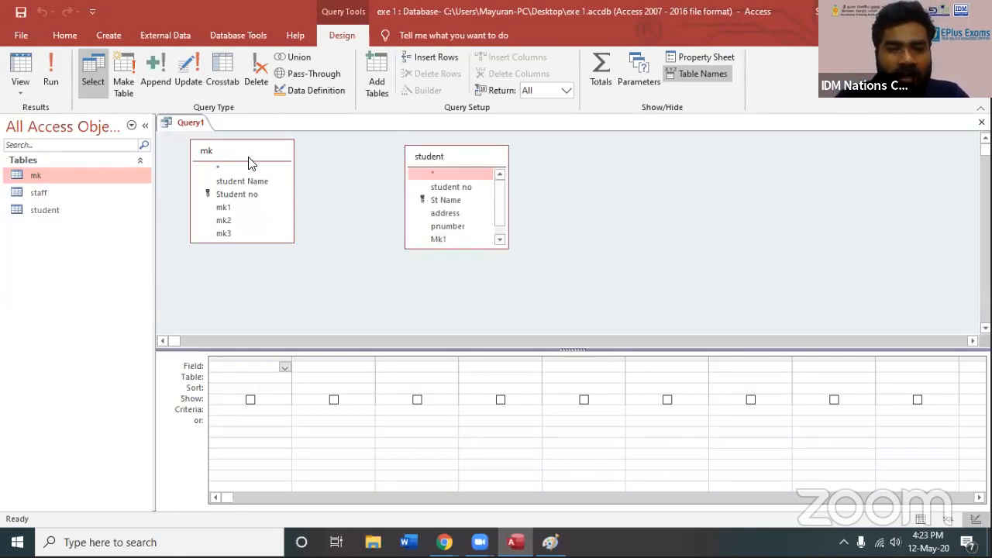
drag(266, 165, 281, 175)
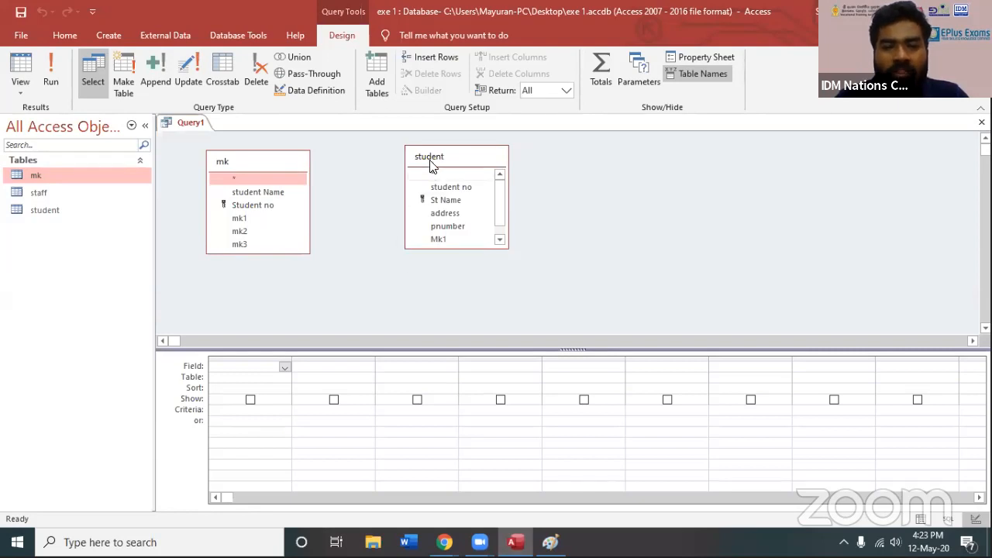
drag(437, 155, 547, 169)
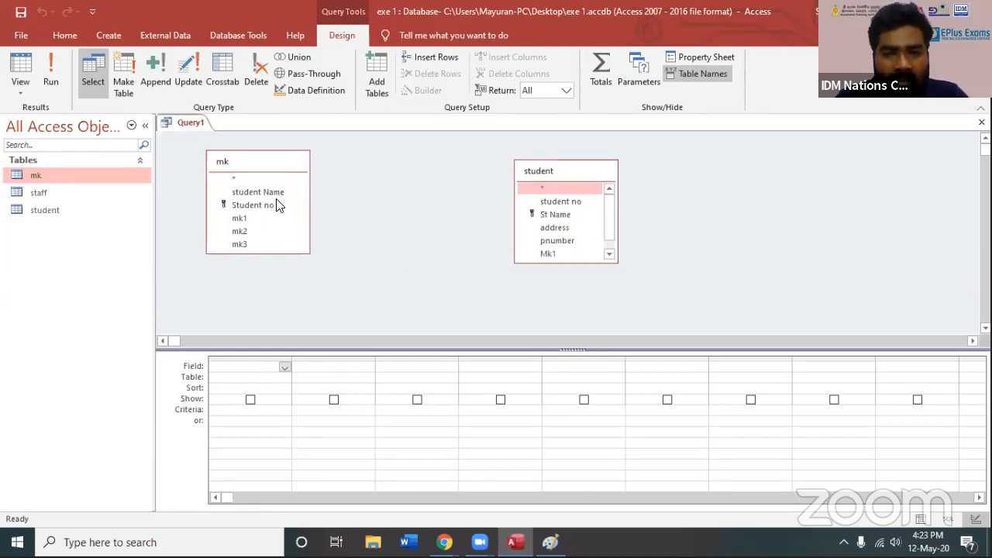
Try to join mk's Student no field to student's St Name field in the query design
drag(266, 207, 518, 220)
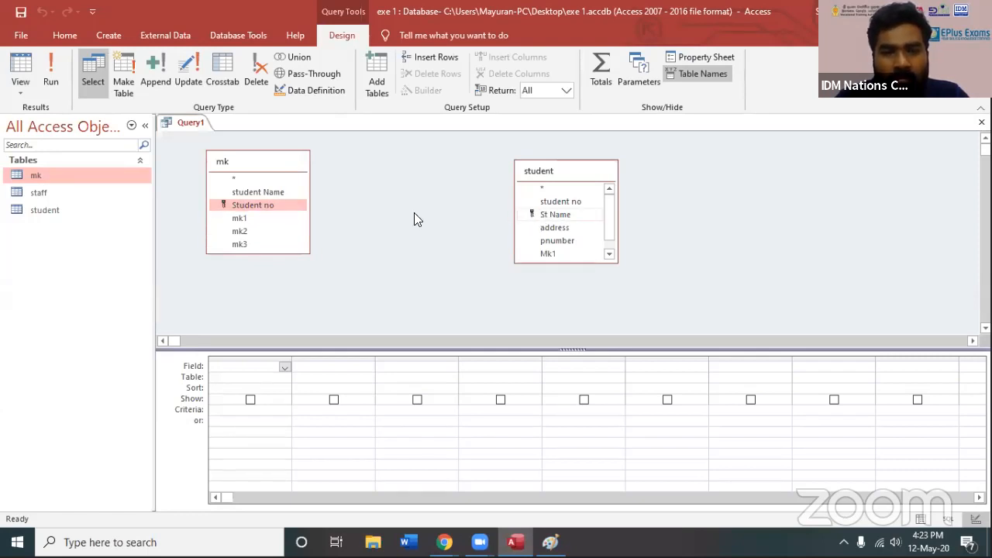
click(535, 214)
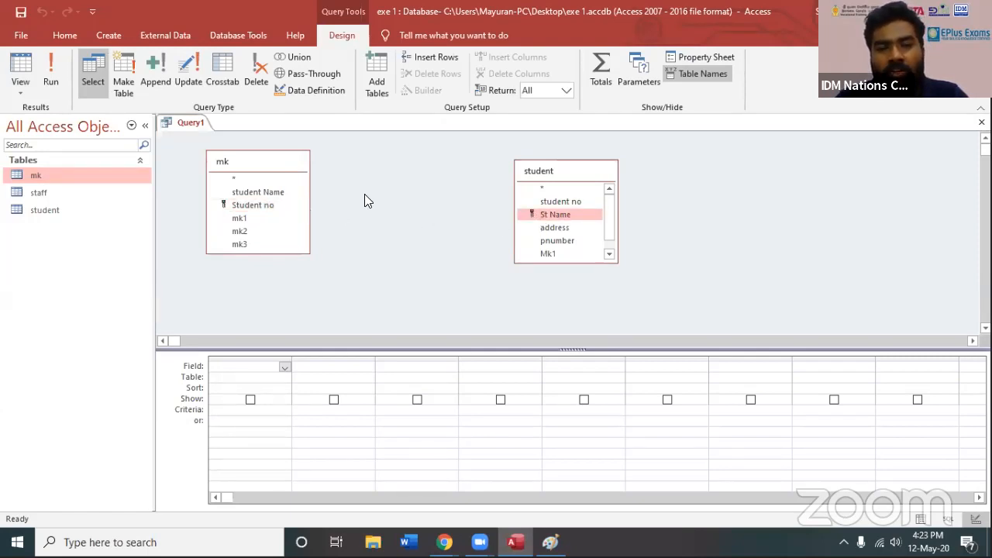
right_click(381, 180)
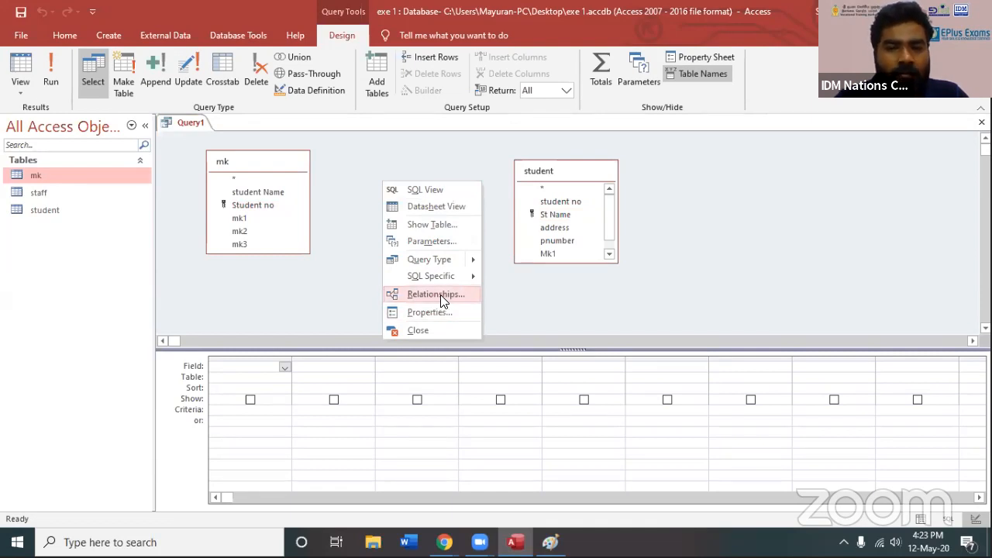
Open the database relationships from the query and permanently delete the relationship between mk and student
right_click(353, 204)
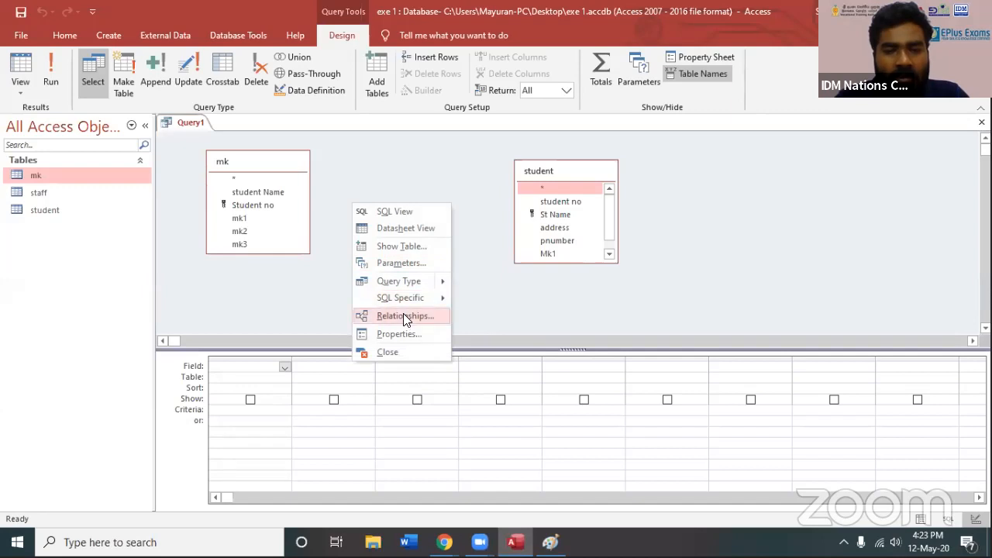
click(404, 316)
click(414, 262)
key(Delete)
click(470, 311)
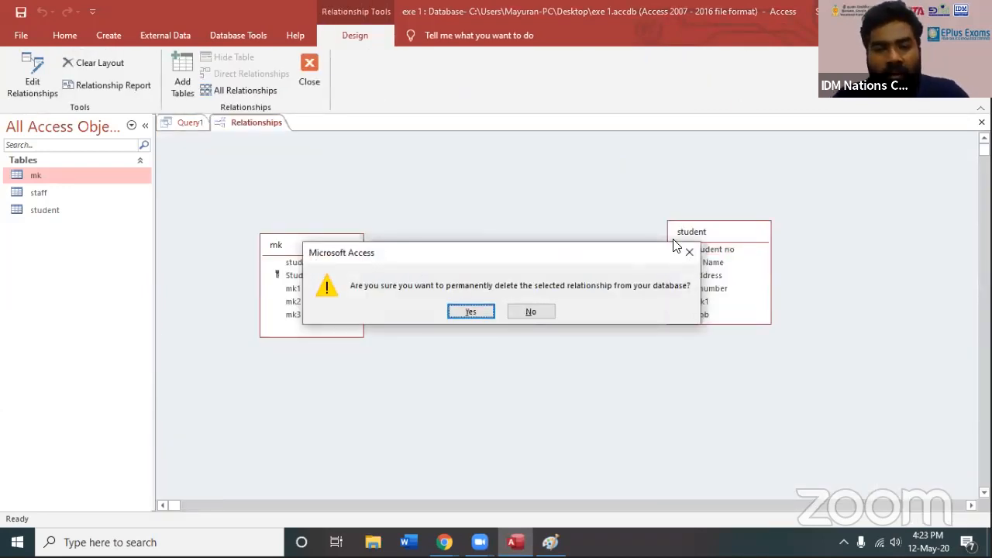
Rearrange the mk and student tables in the Relationships layout so they sit closer together
drag(354, 242, 388, 217)
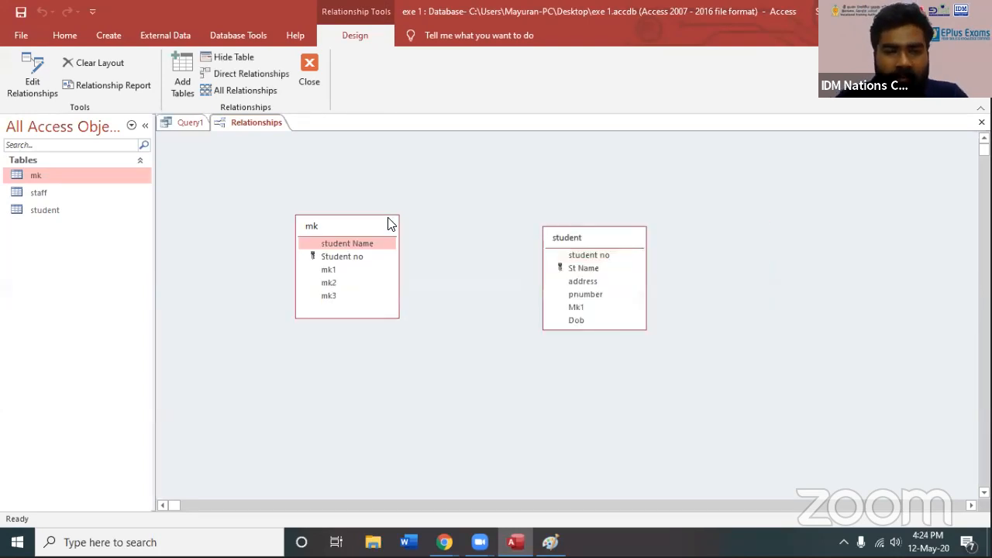
click(572, 249)
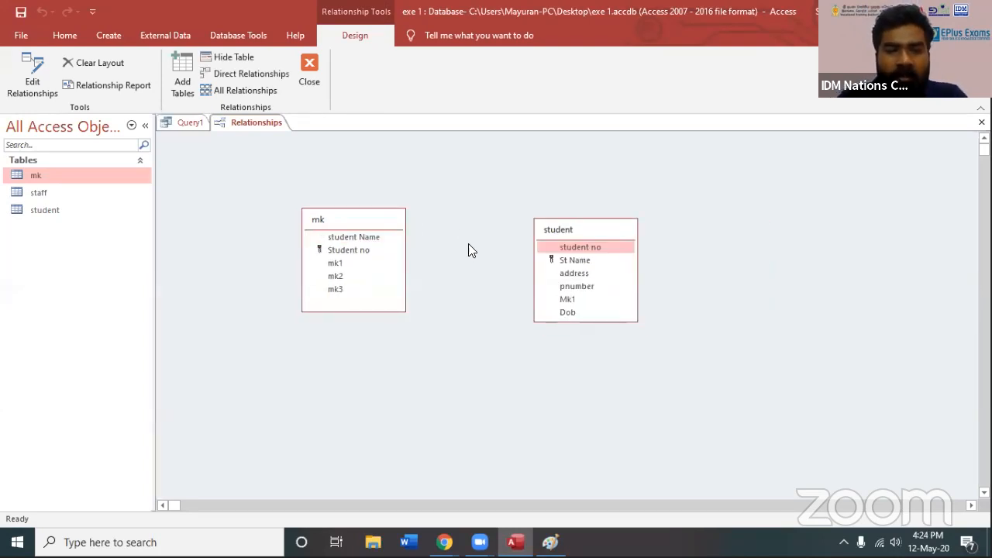
right_click(453, 240)
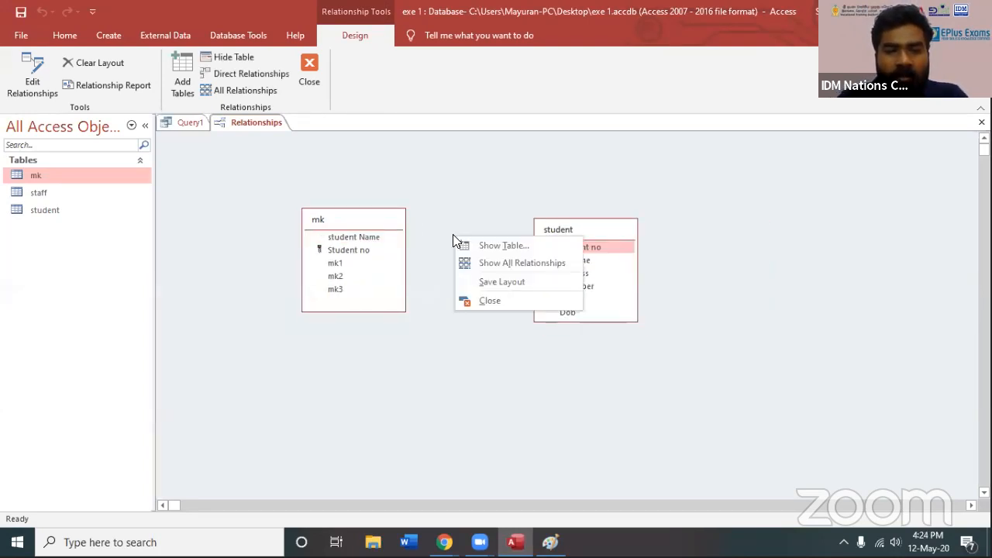
click(26, 80)
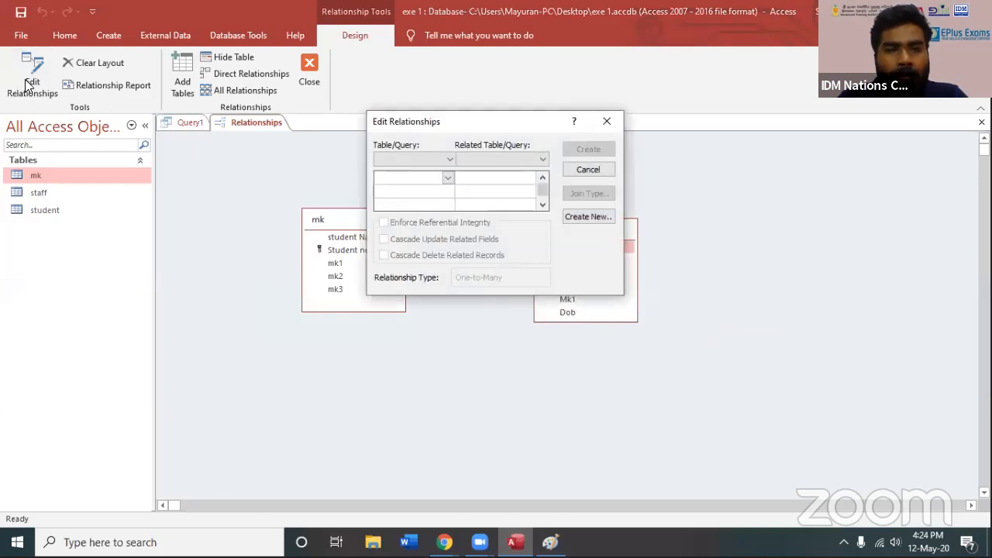
click(607, 122)
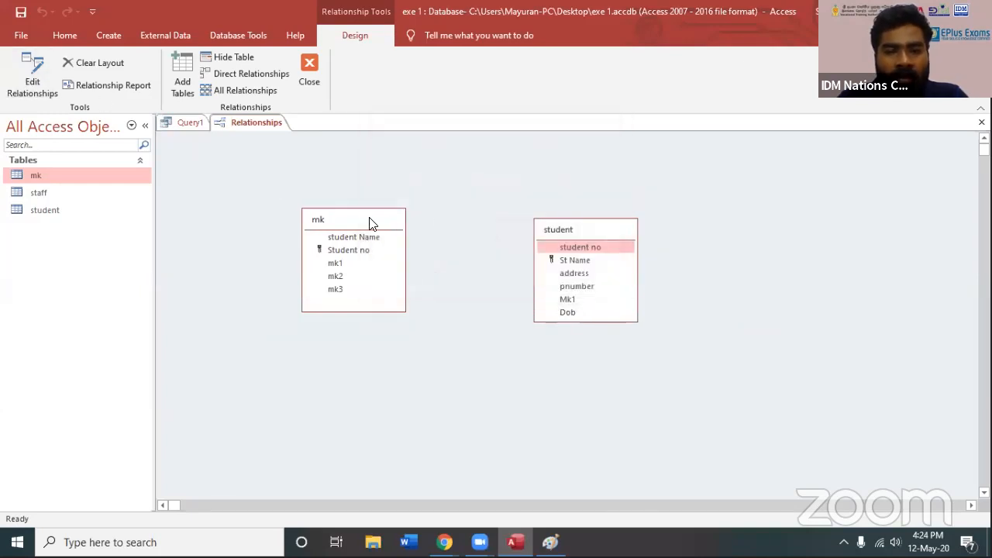
click(370, 222)
drag(551, 224, 505, 205)
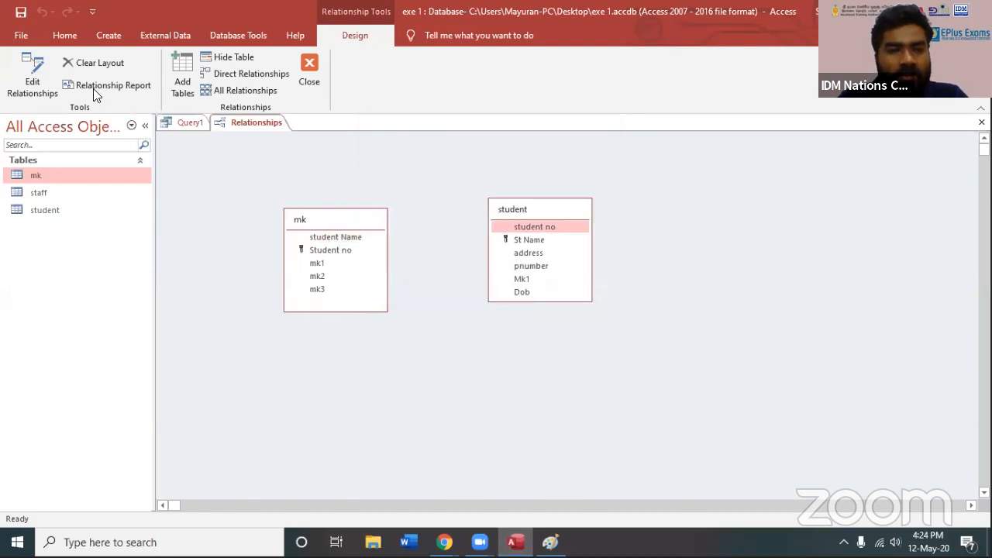
Start a new relationship with mk as the left table and student Name as its left column
click(37, 69)
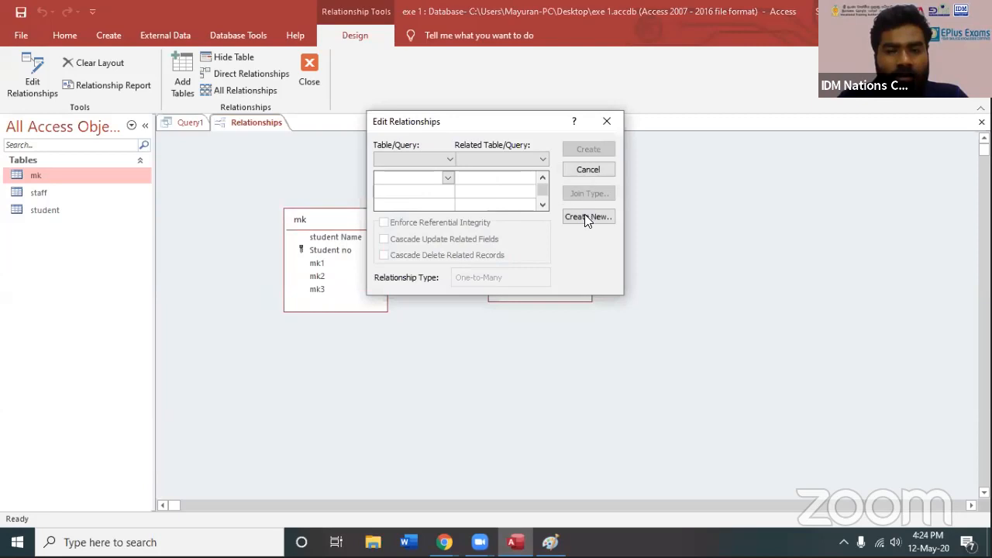
click(587, 216)
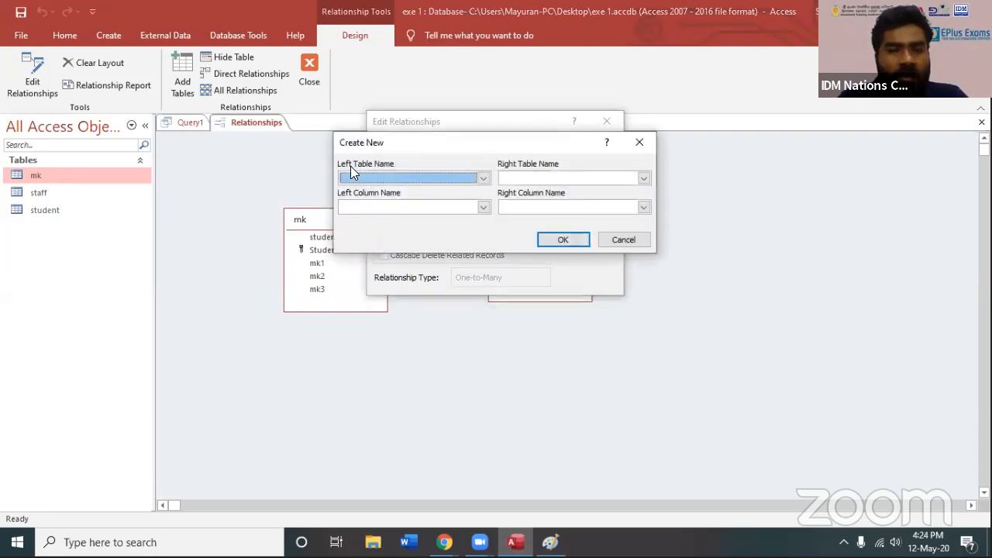
click(417, 178)
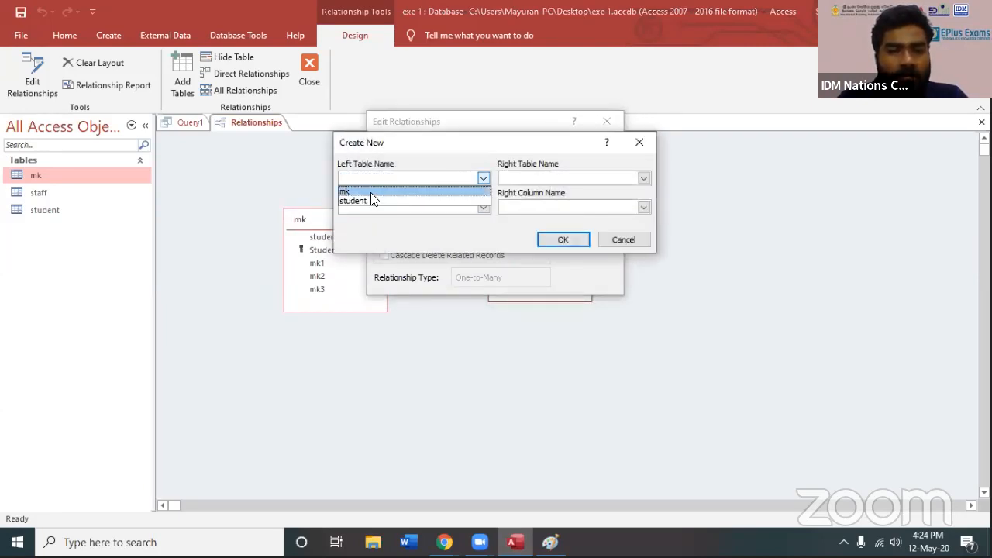
click(371, 192)
click(432, 208)
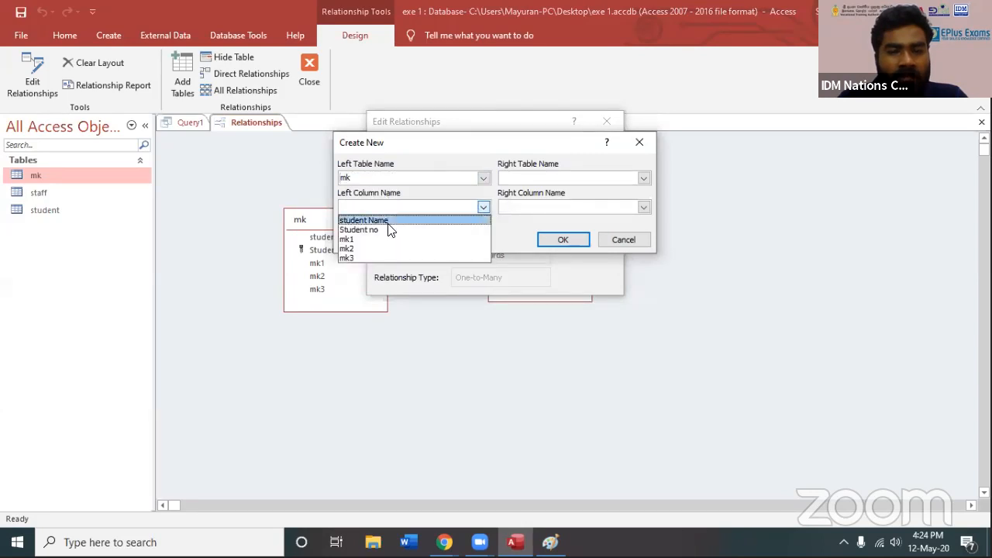
click(385, 220)
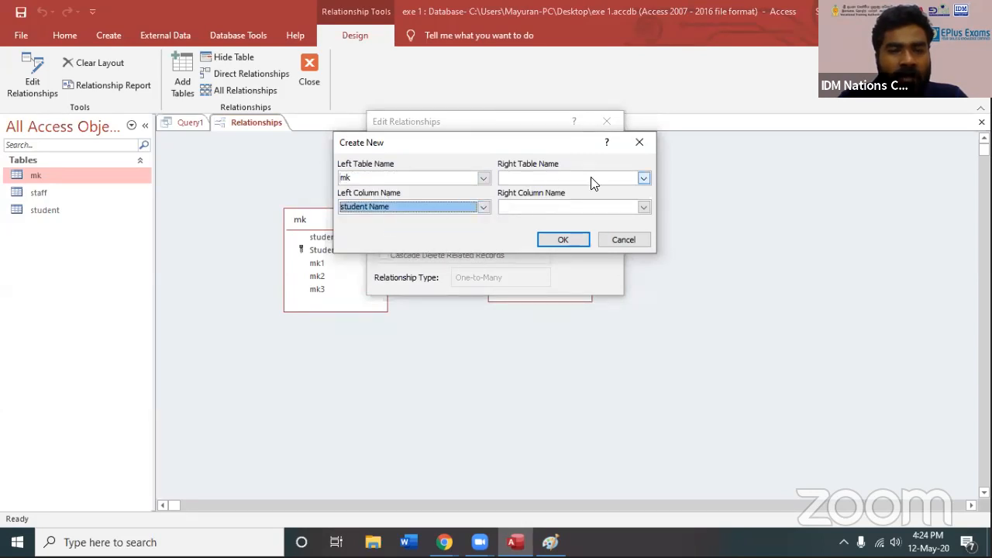
Set the right table to student and the right column to St Name, and create the relationship
click(637, 179)
click(519, 200)
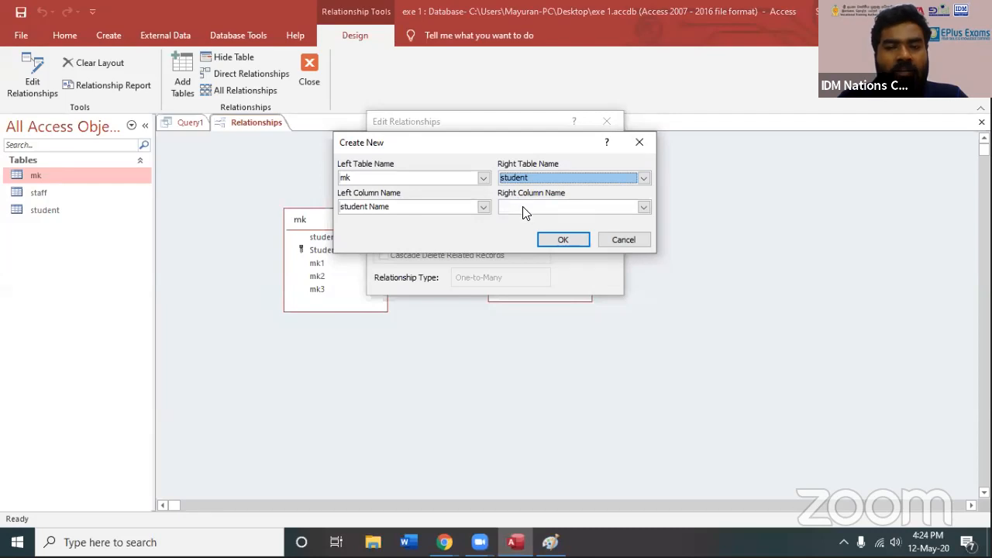
click(525, 206)
click(538, 229)
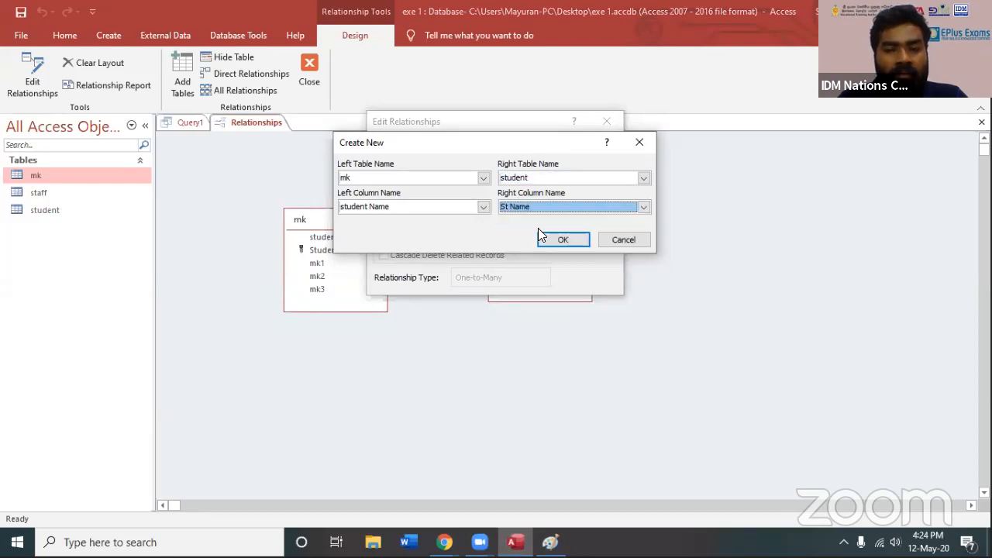
drag(453, 143, 501, 144)
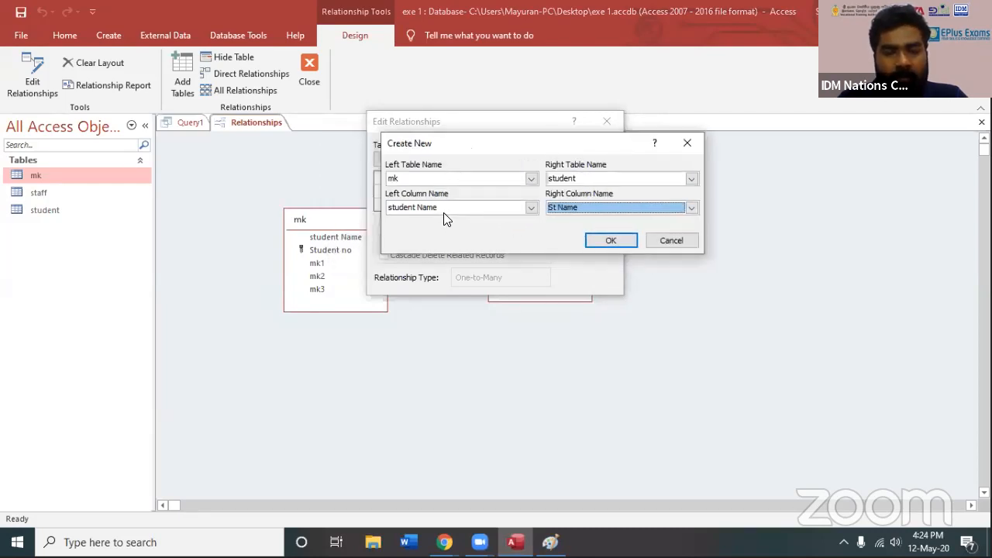
click(611, 241)
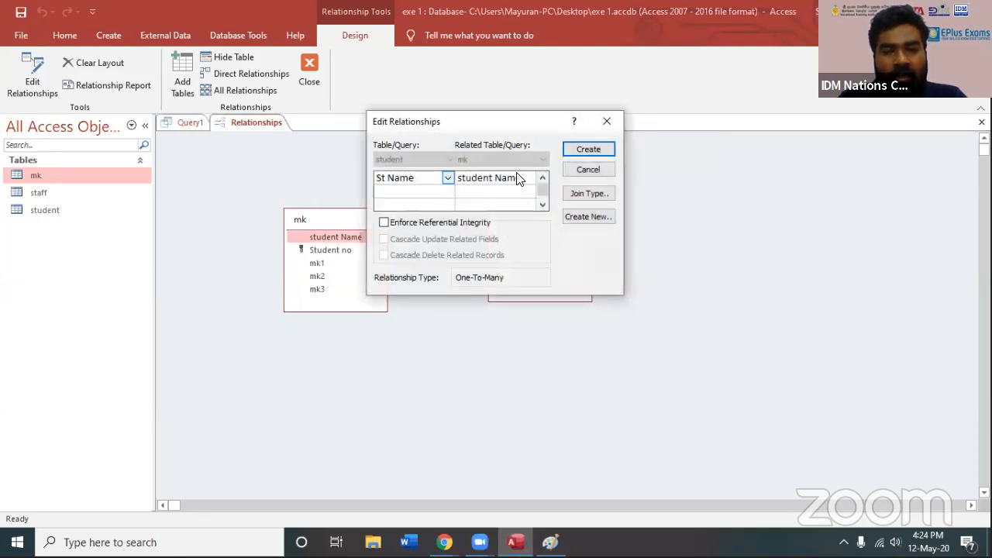
click(591, 150)
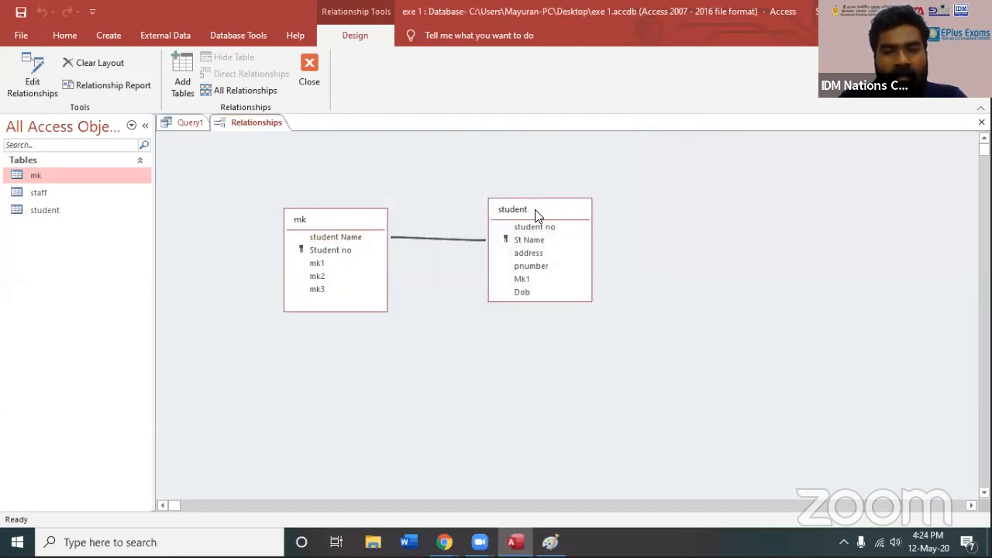
Move the student table farther from mk, and close Relationships with the layout changes saved
drag(535, 209, 721, 269)
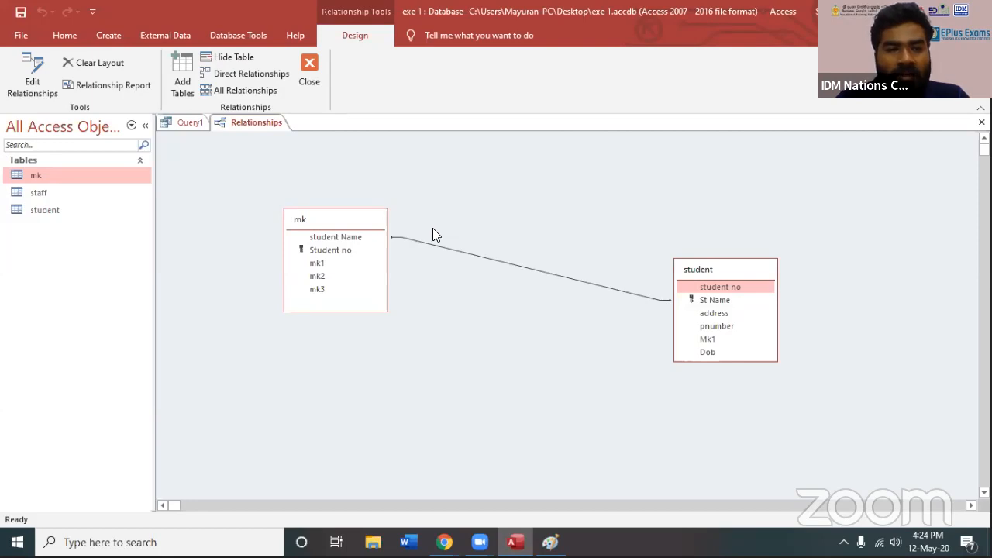
click(311, 79)
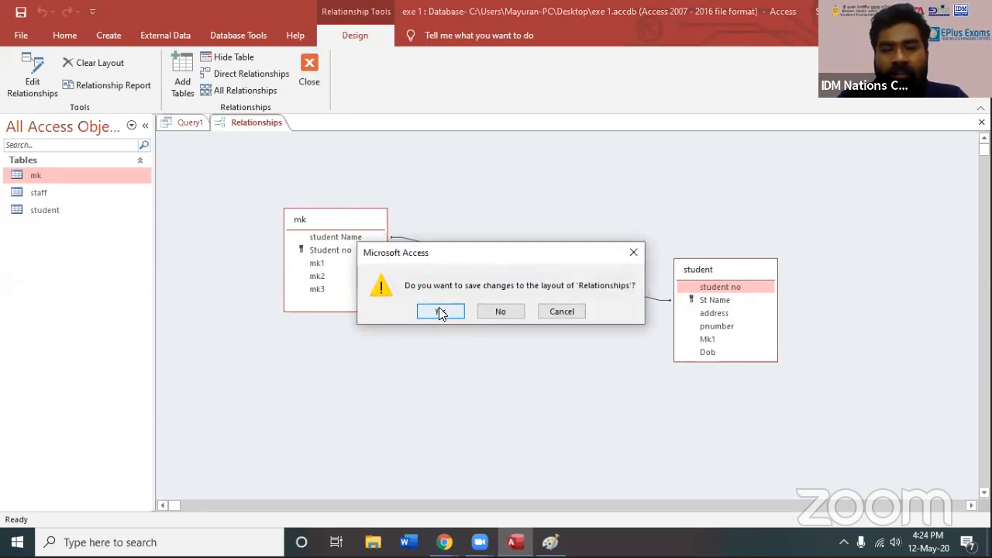
click(439, 311)
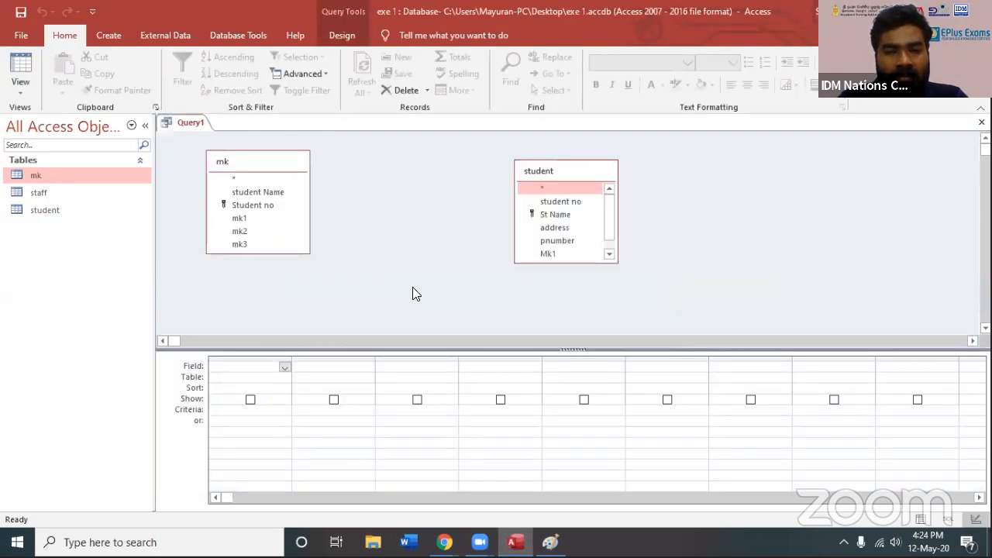
Close the unsaved Query1 design and discard it
click(409, 282)
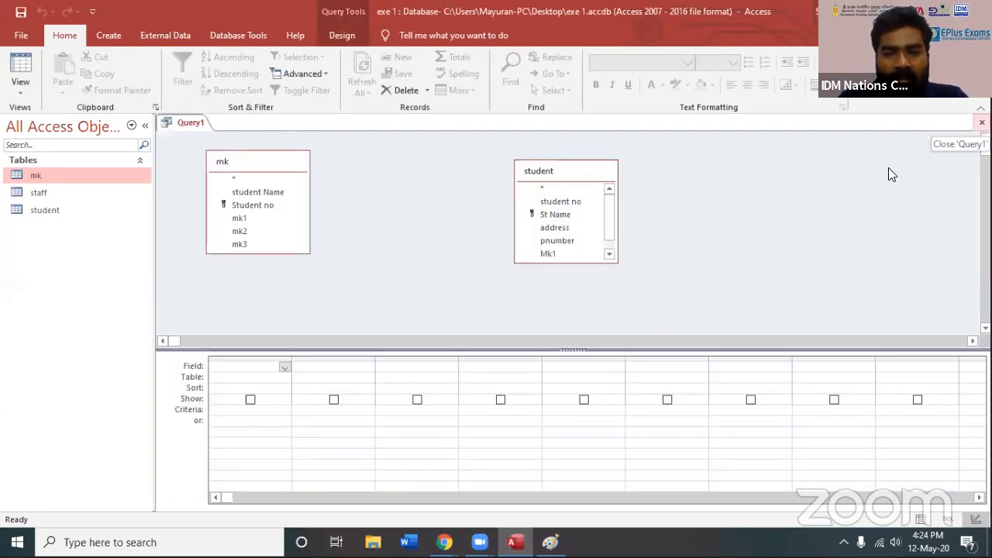
click(982, 123)
click(504, 311)
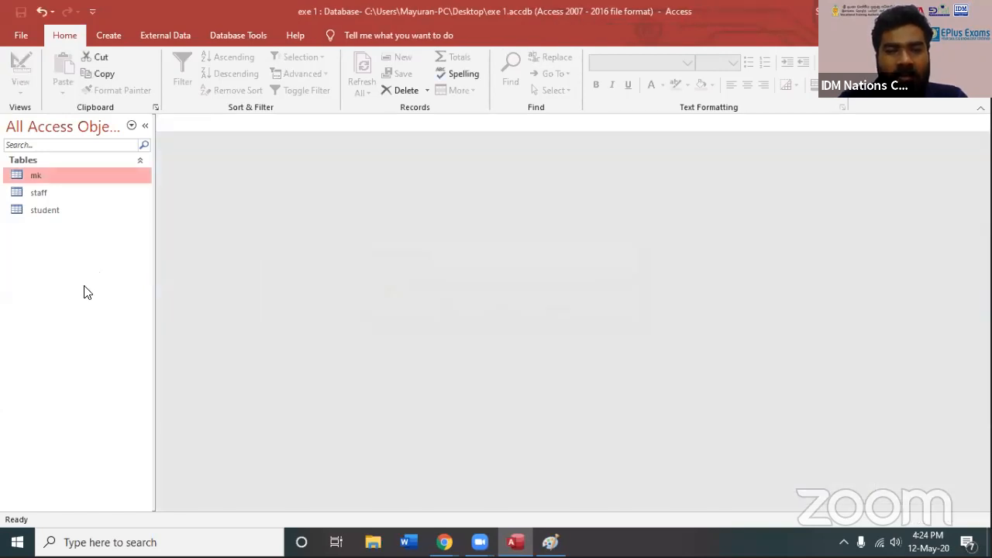
Create a new query in design view with the mk and student tables, and move student away from mk
click(110, 35)
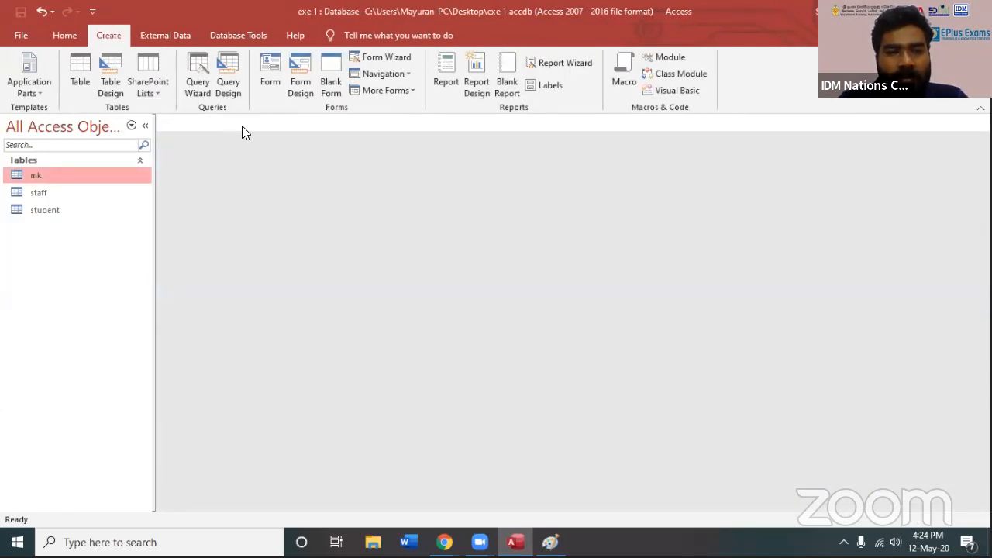
click(238, 95)
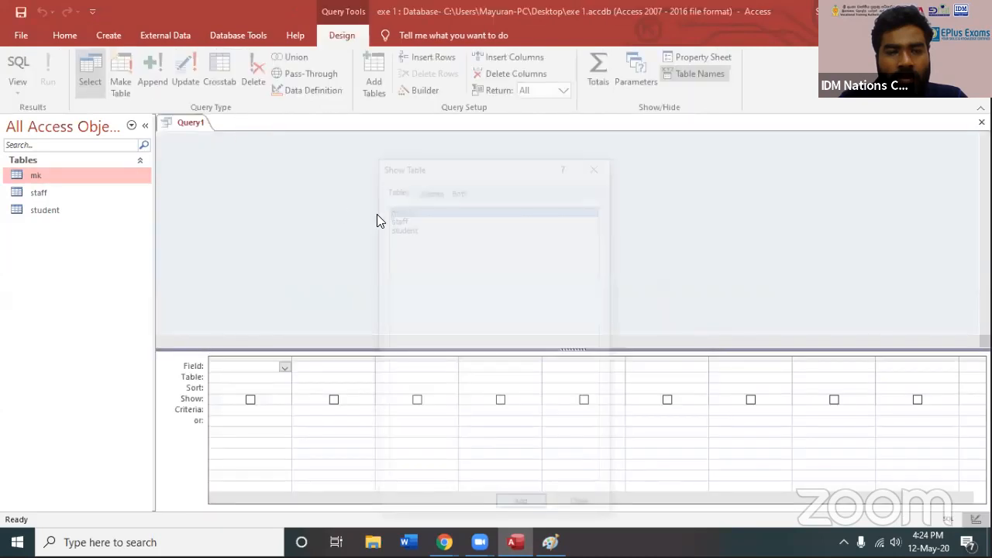
drag(418, 163, 429, 57)
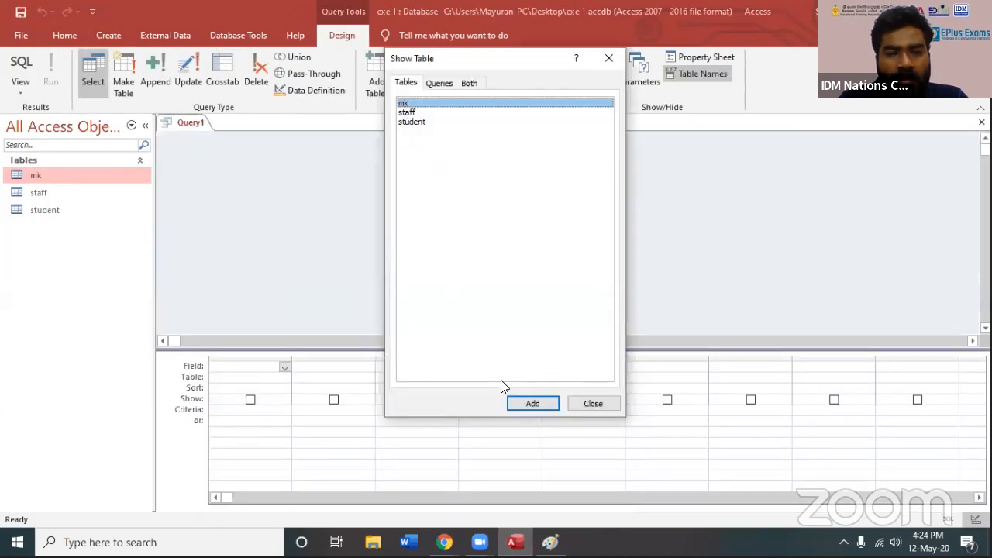
click(531, 402)
click(412, 122)
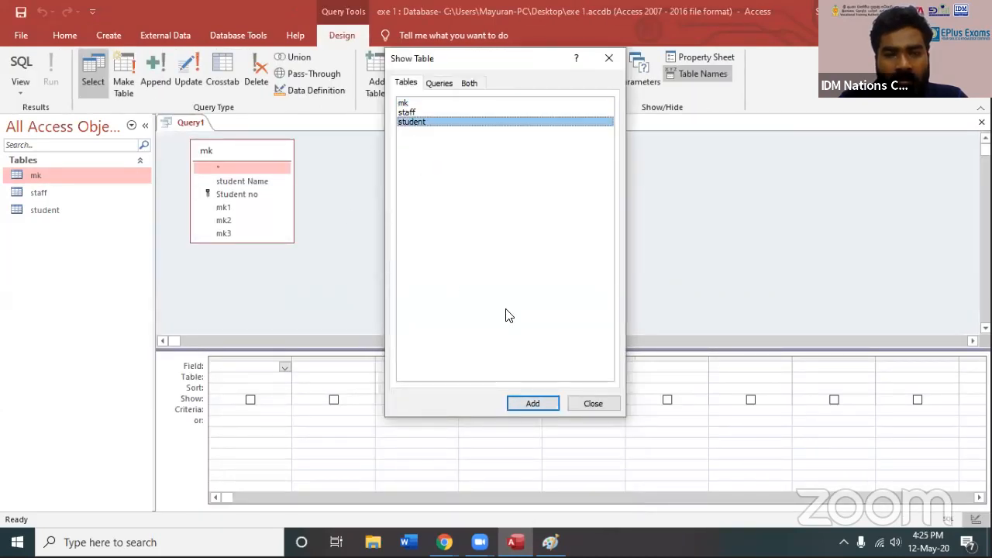
click(533, 403)
click(593, 404)
drag(370, 156, 574, 156)
click(420, 187)
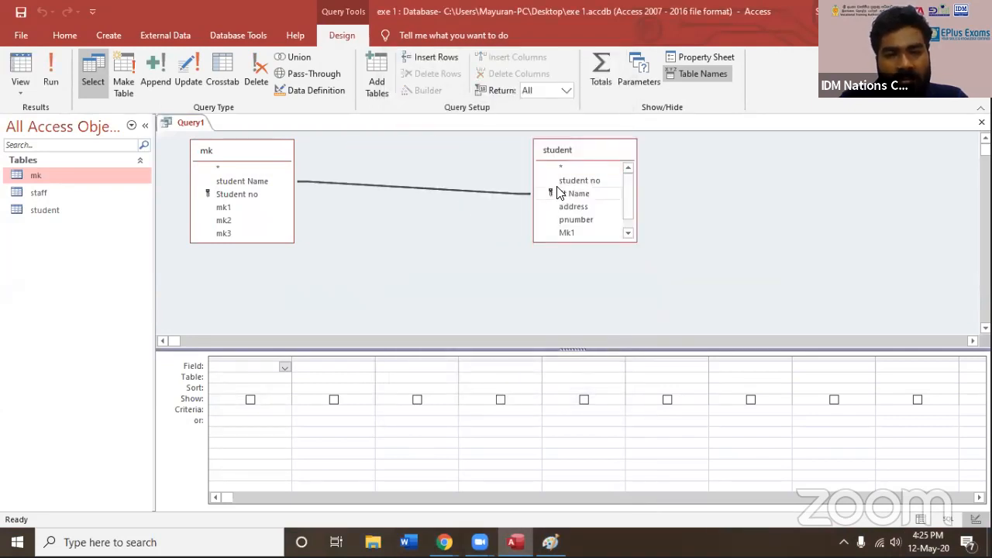
Add student Name from mk, address and pnumber from student, and mk1, mk2 and mk3 from mk to the query grid
click(248, 183)
double_click(243, 182)
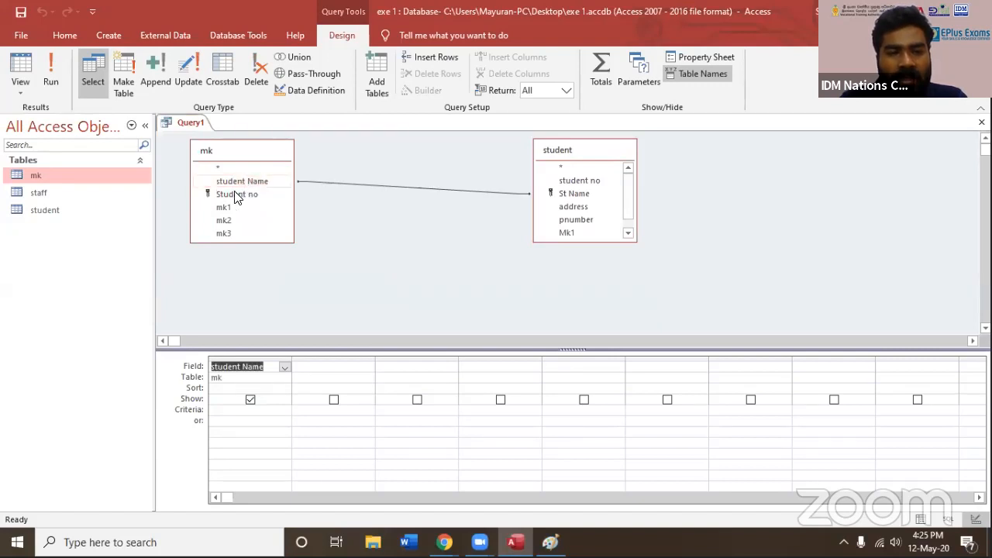
double_click(578, 207)
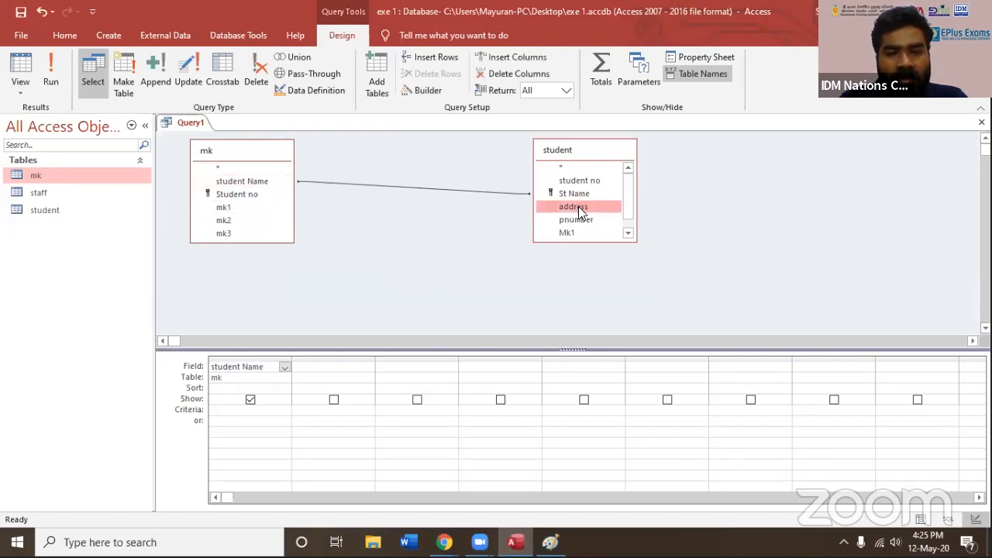
double_click(576, 221)
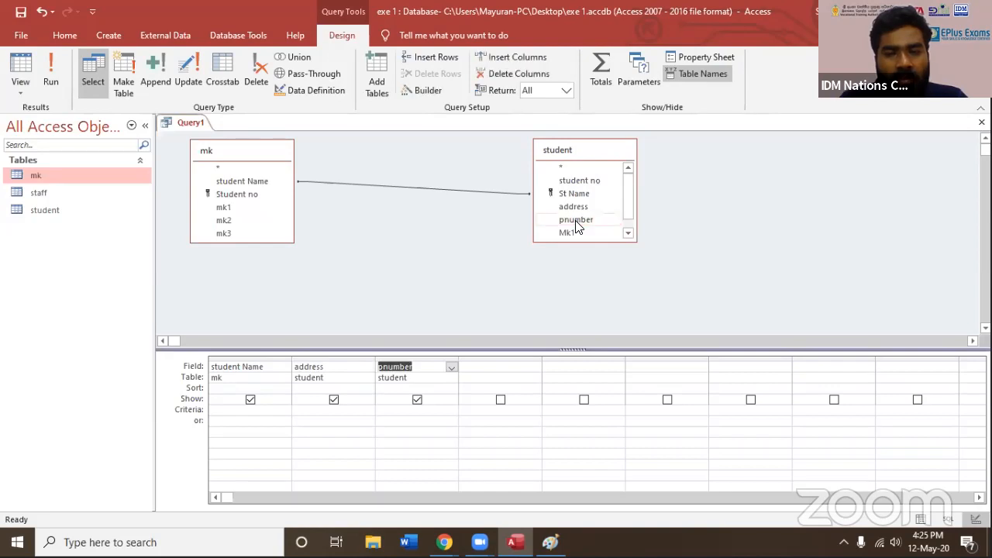
double_click(233, 208)
double_click(226, 220)
double_click(226, 233)
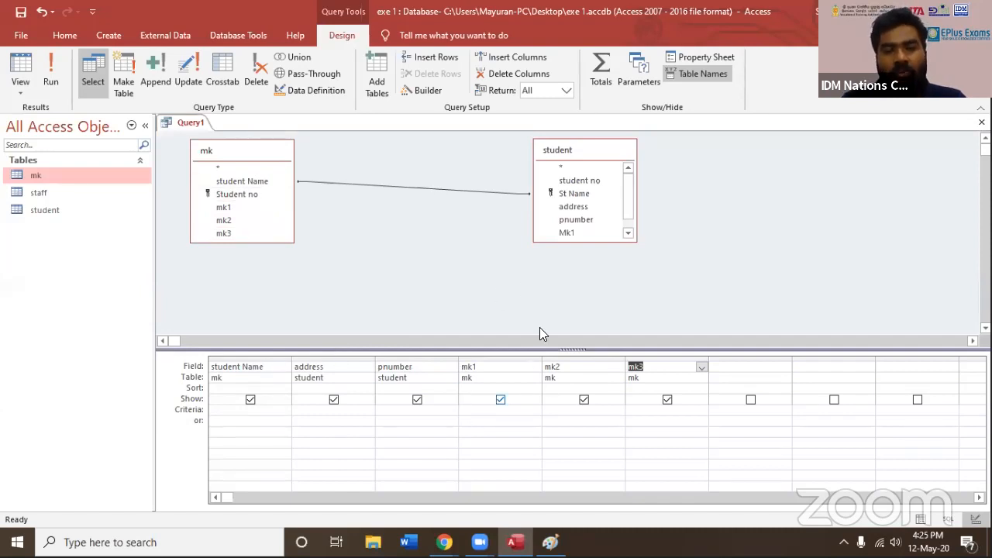
Move the mk and student tables within the query design, save the query as New Table, and close it
drag(235, 154, 365, 186)
drag(562, 150, 560, 160)
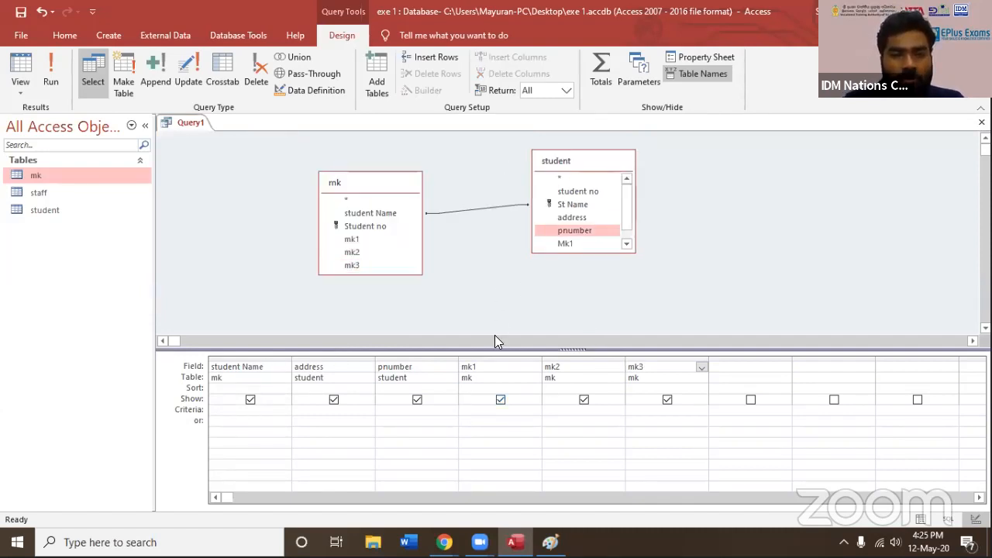
key(ctrl+s)
click(467, 190)
drag(467, 190, 366, 192)
text(New Table)
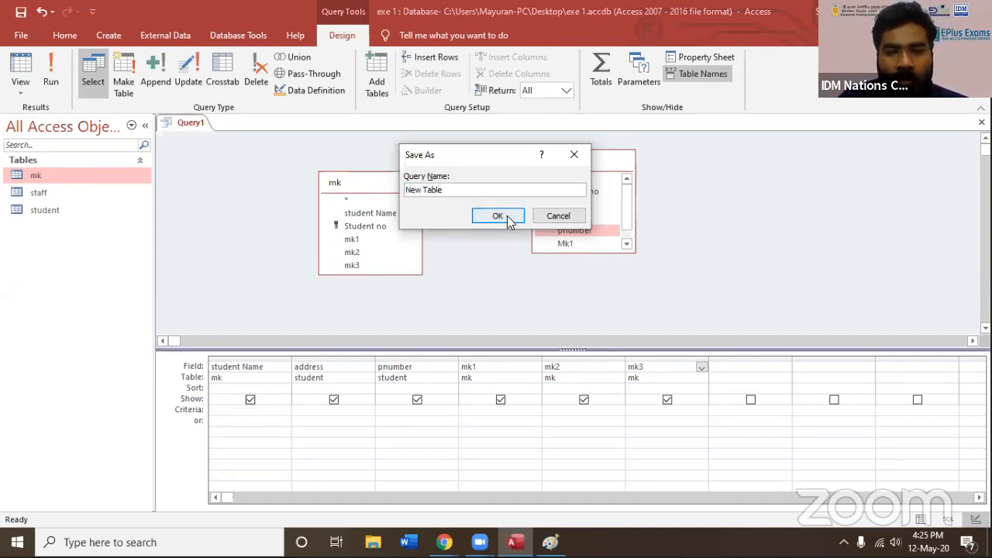
click(498, 215)
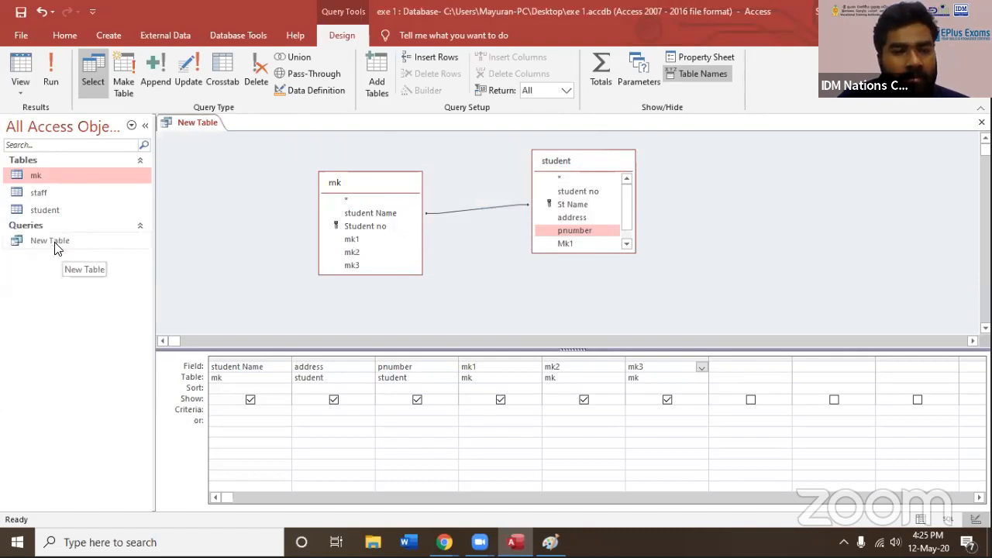
click(982, 122)
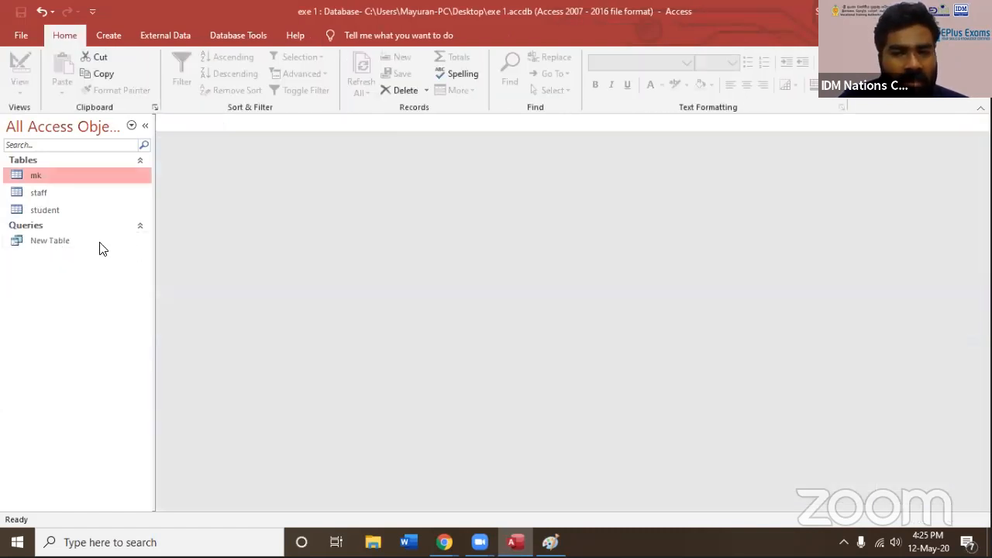
Open the New Table query to review the combined student details and marks, and close it
click(44, 244)
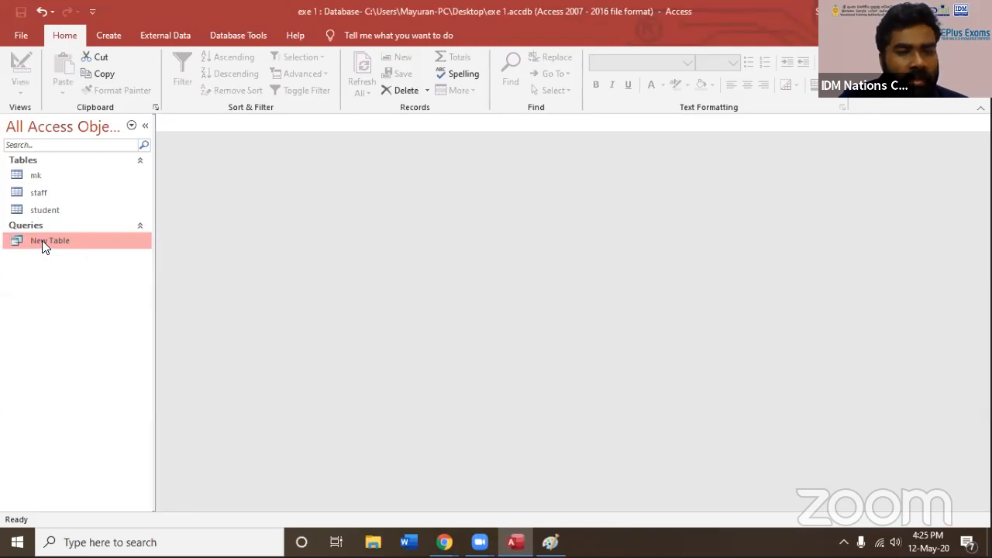
double_click(42, 240)
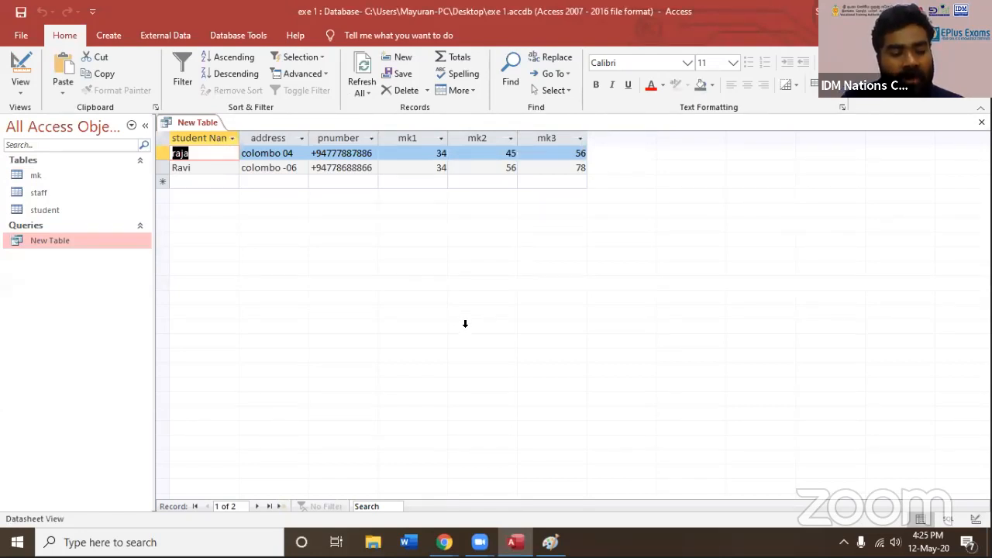
click(269, 168)
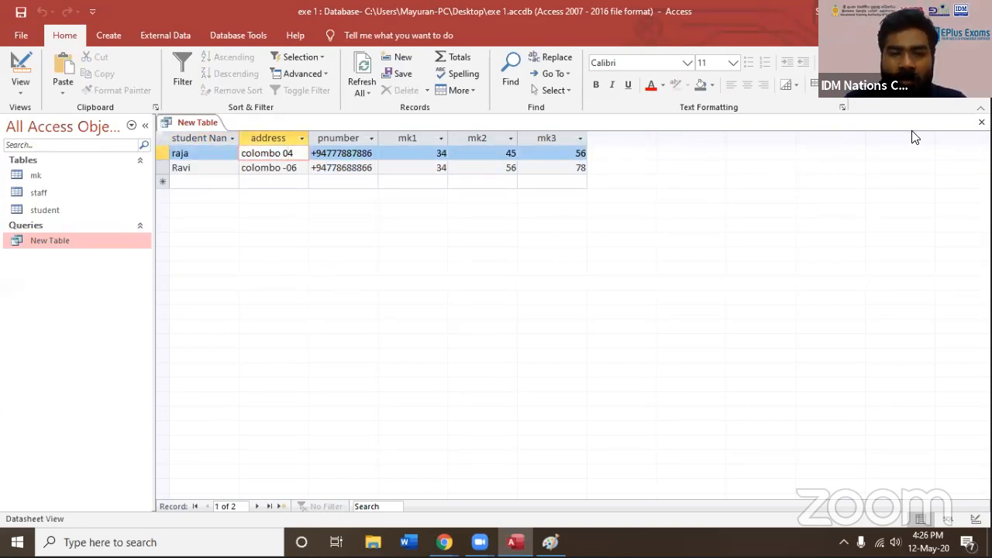
click(982, 122)
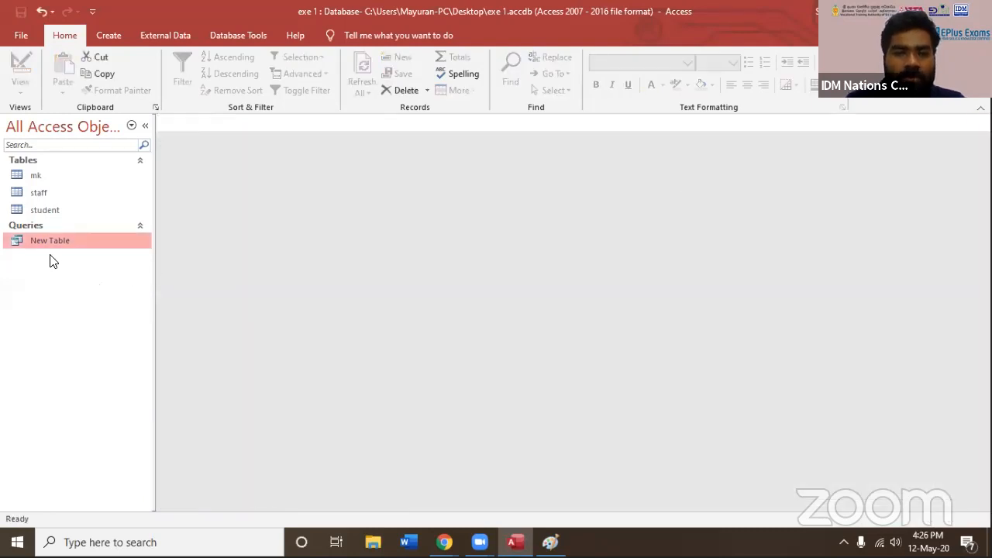
click(109, 38)
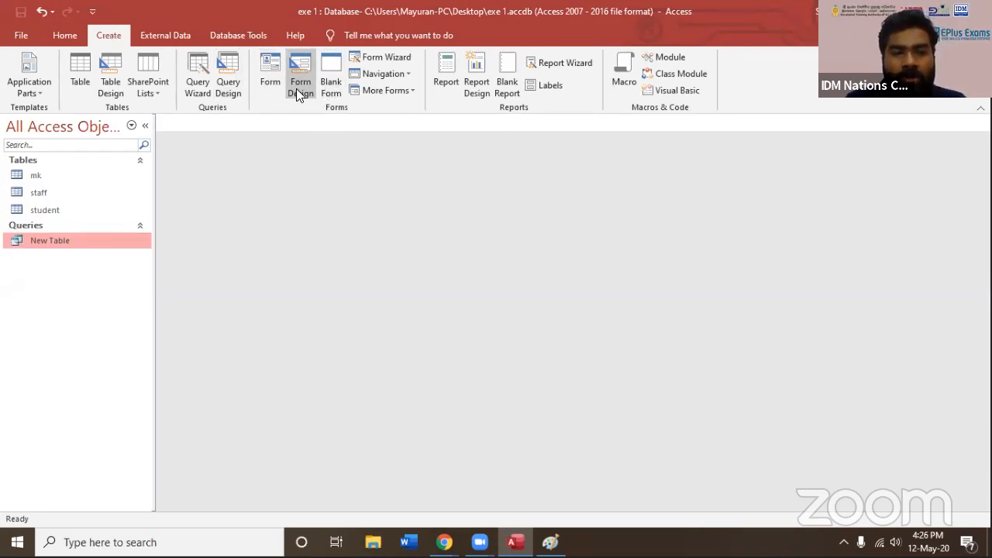
click(301, 84)
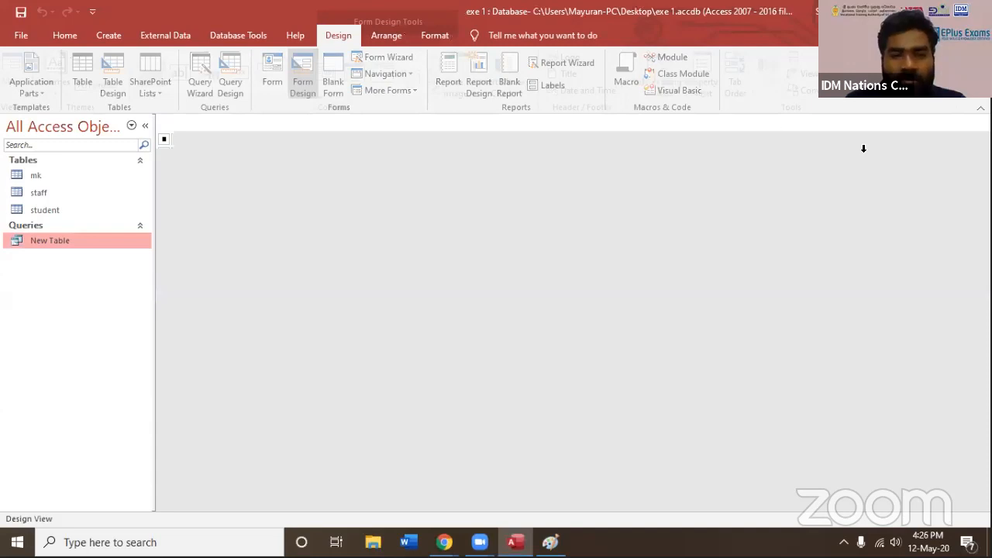
click(981, 122)
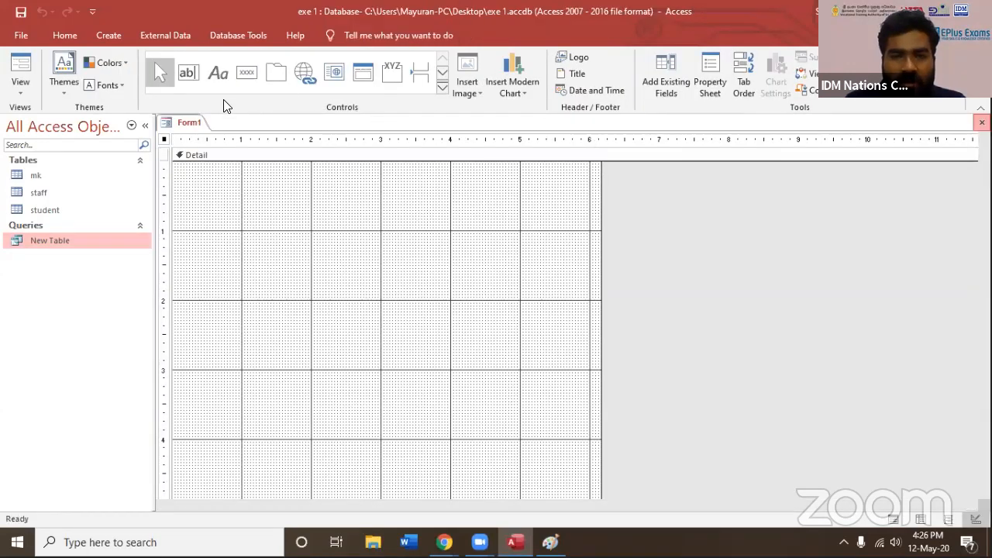
Start the Form Wizard with the student table as source and include all of its fields
click(105, 34)
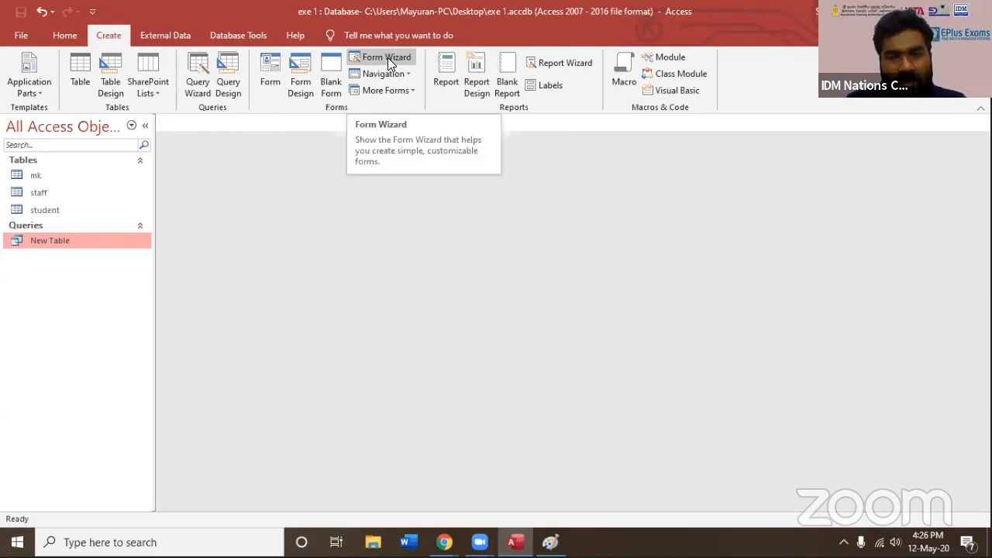
click(388, 57)
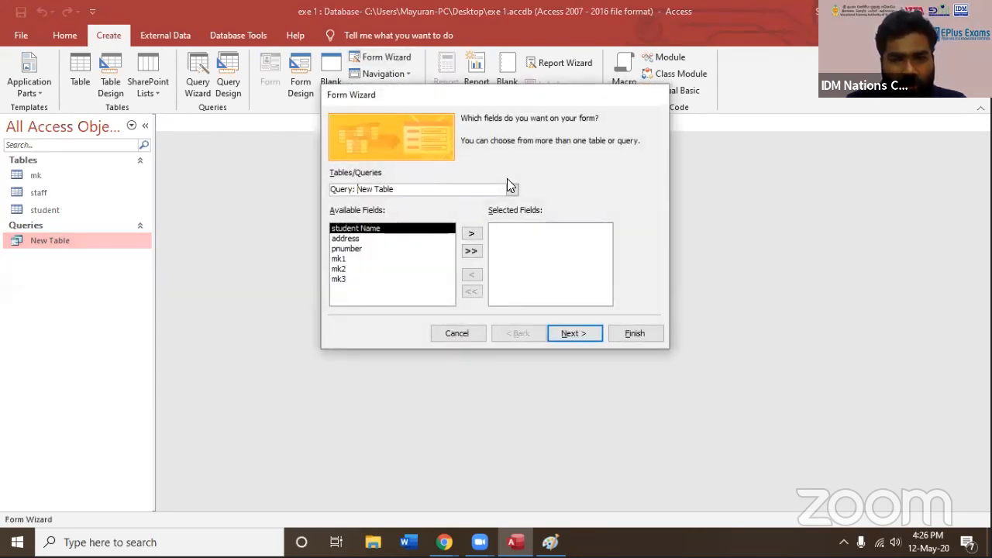
click(512, 190)
click(345, 231)
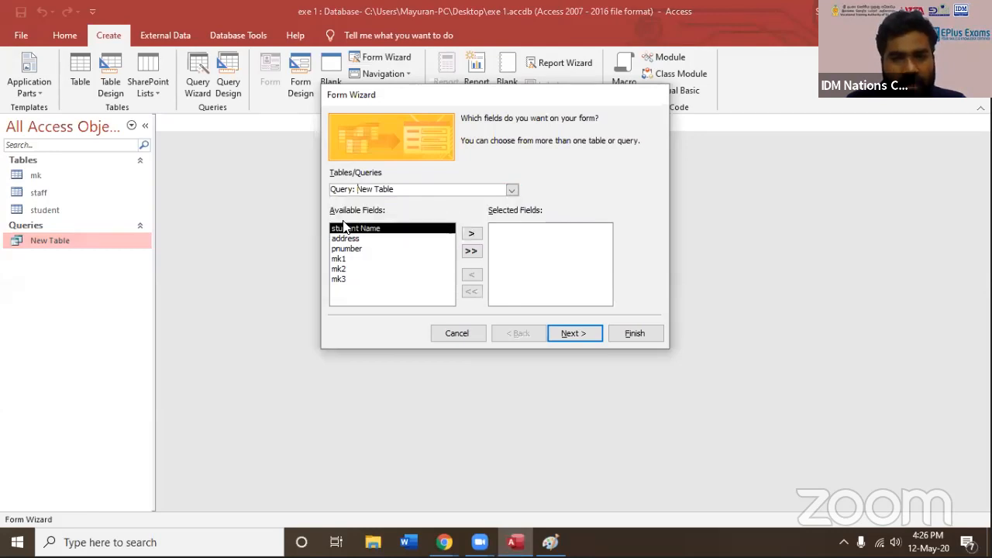
click(510, 191)
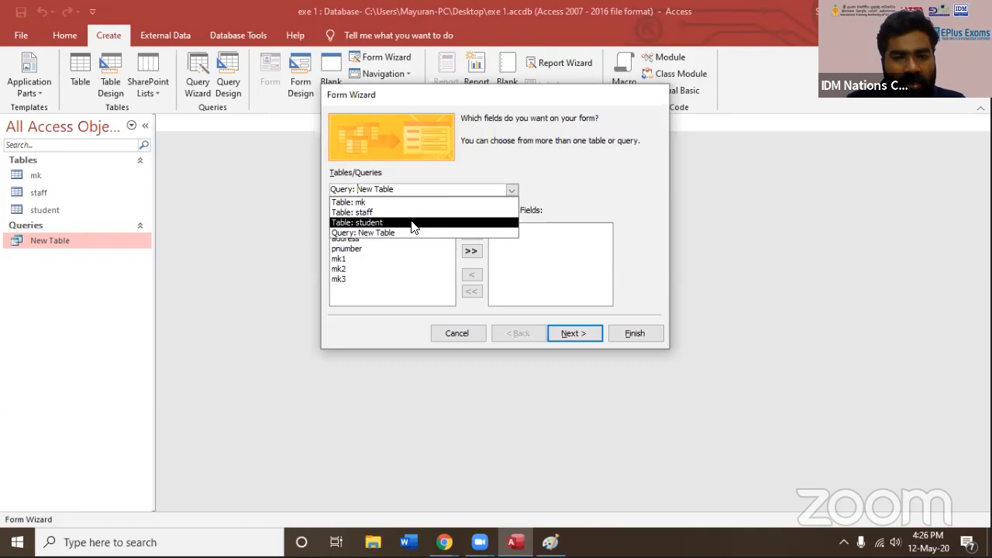
click(412, 223)
click(478, 252)
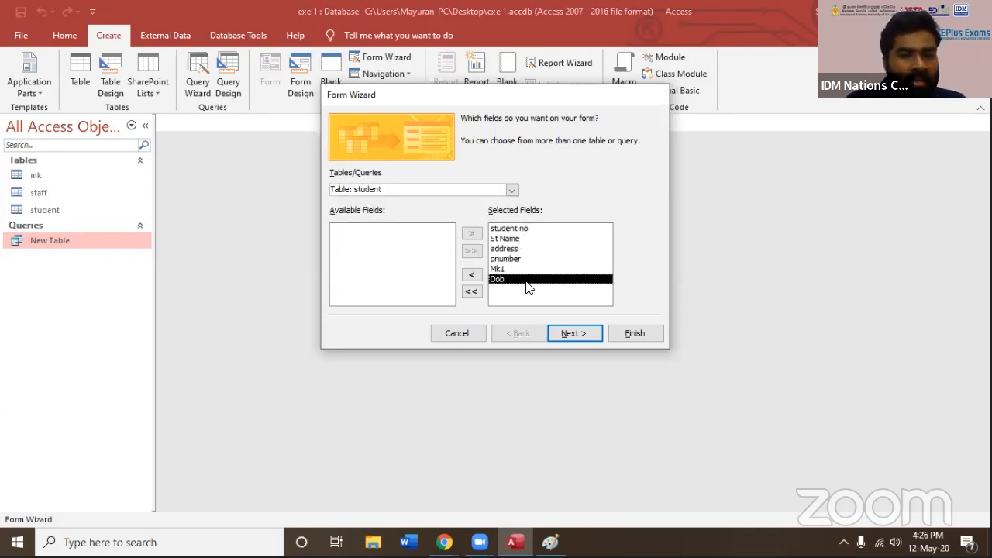
Compare the wizard's form layouts, choose Columnar, and finish the form titled student, opening it for data entry
click(583, 333)
click(540, 186)
click(543, 195)
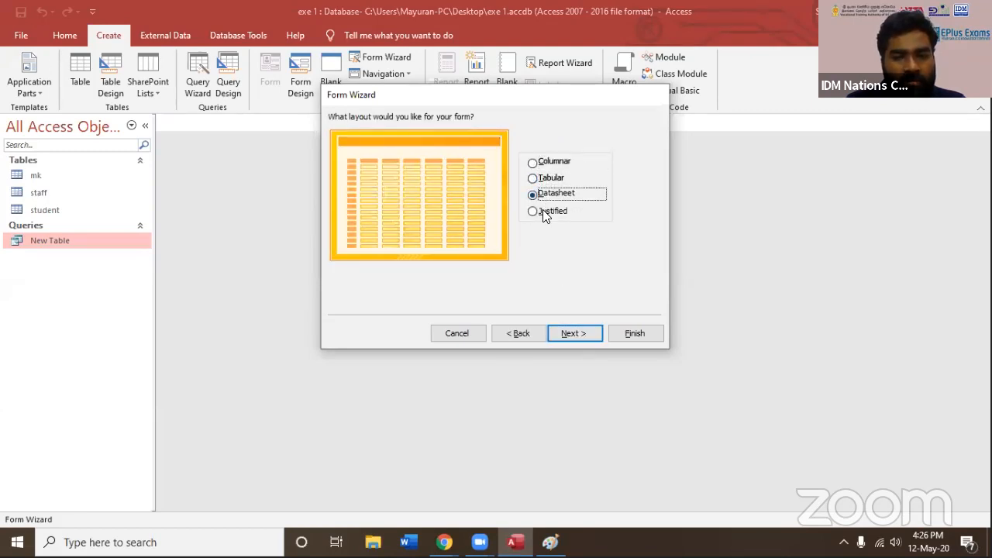
click(543, 211)
click(546, 161)
click(563, 332)
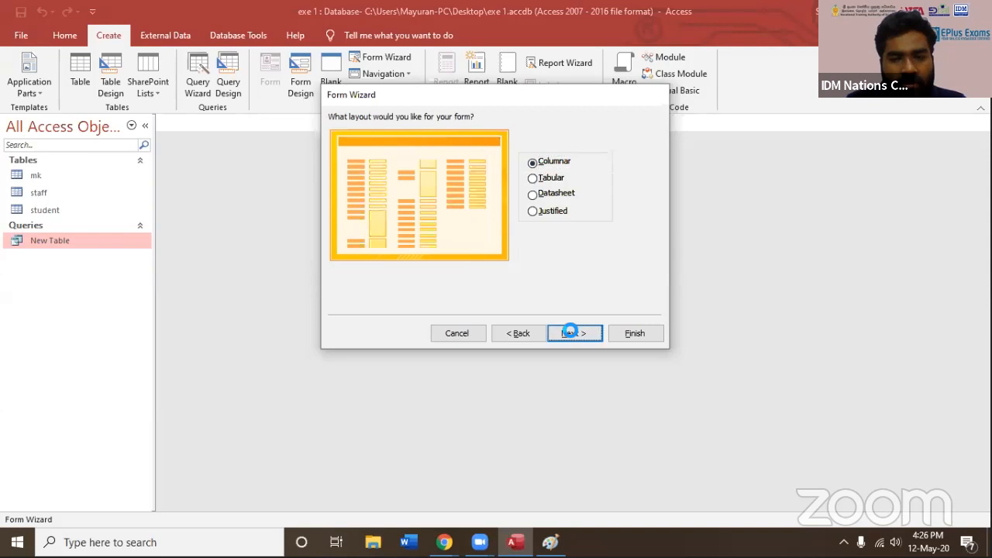
click(634, 334)
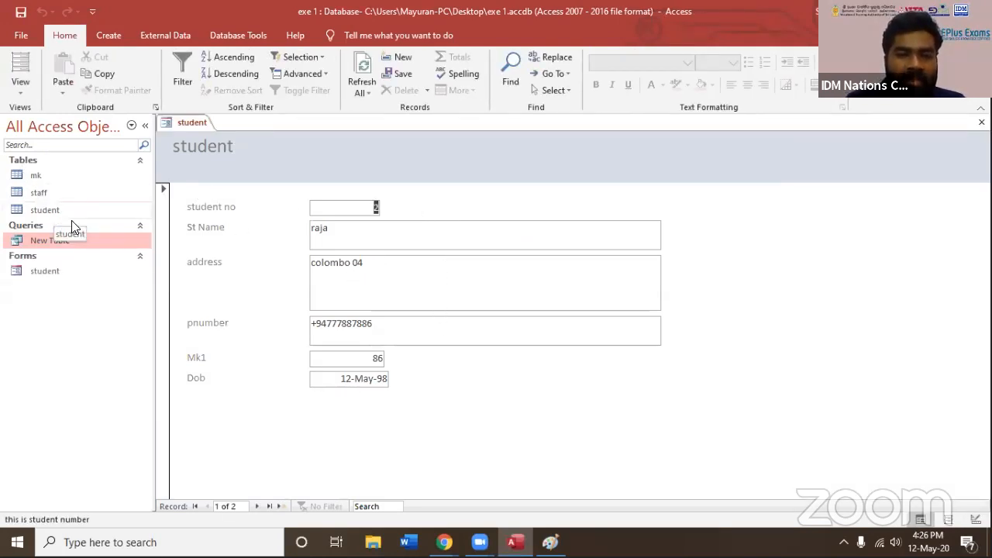
Open the student table to compare its records with the form, and return to the student form
double_click(40, 211)
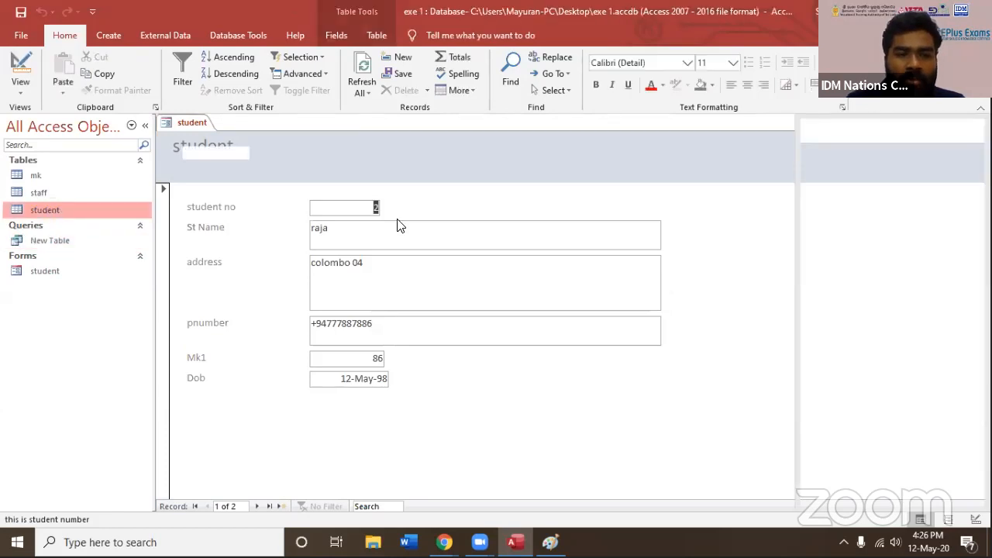
click(235, 181)
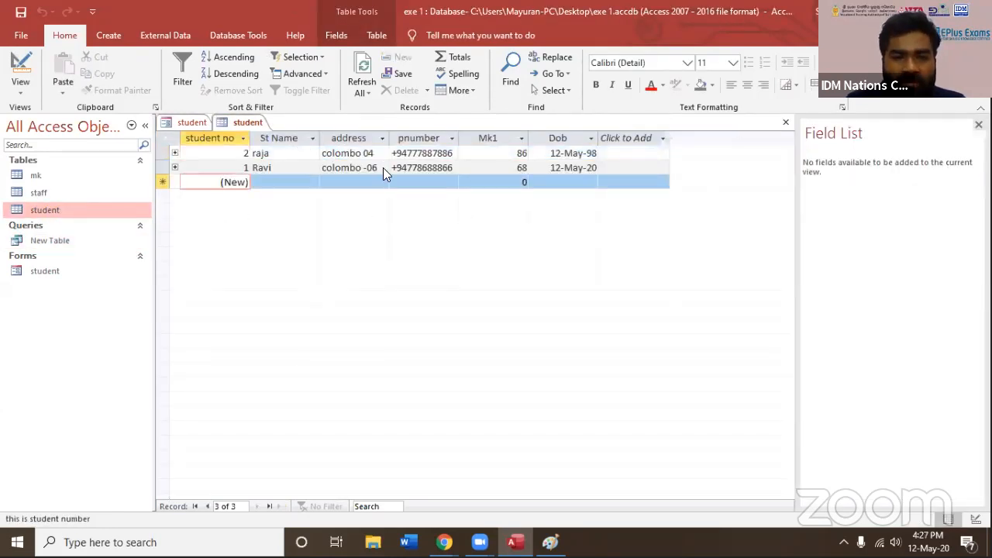
click(188, 125)
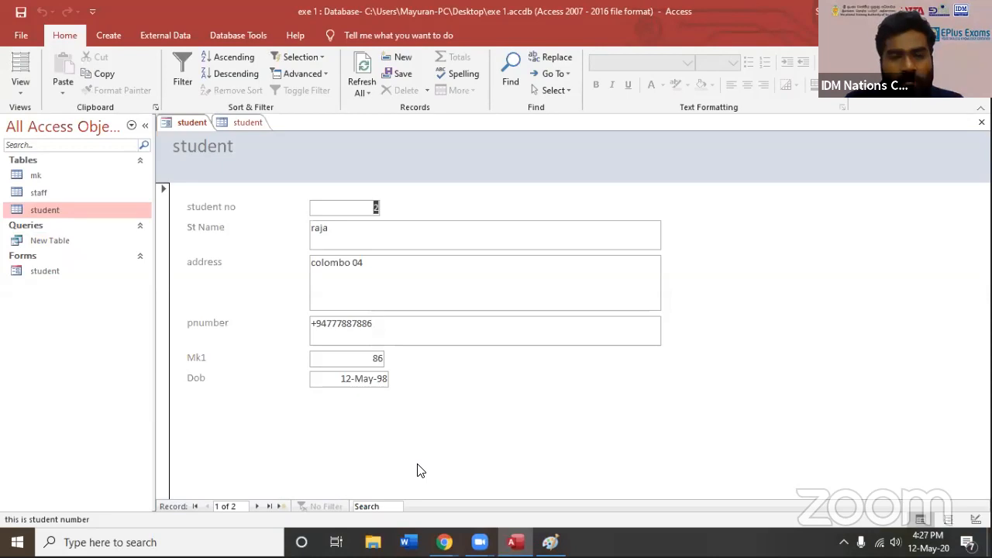
Add a student record in the form with name test, an address, a phone number, Mk1 34 and a date of birth, and advance to a blank record
click(361, 231)
text(test)
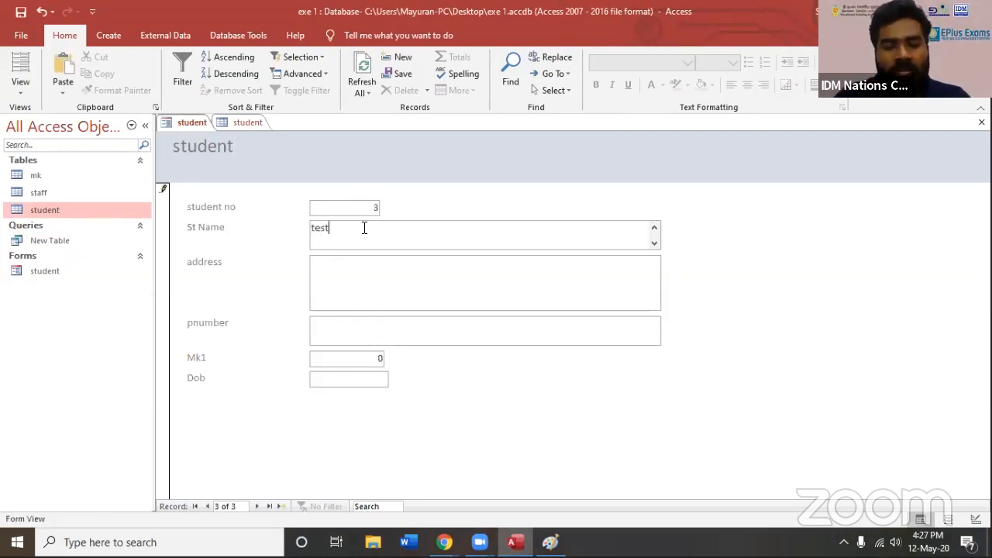
click(390, 281)
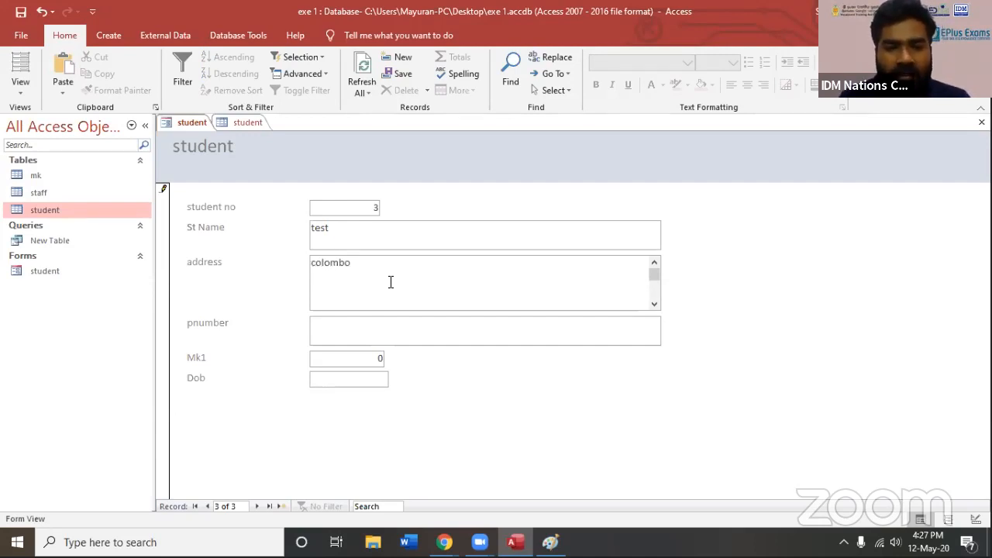
click(367, 339)
key(Tab)
text(343)
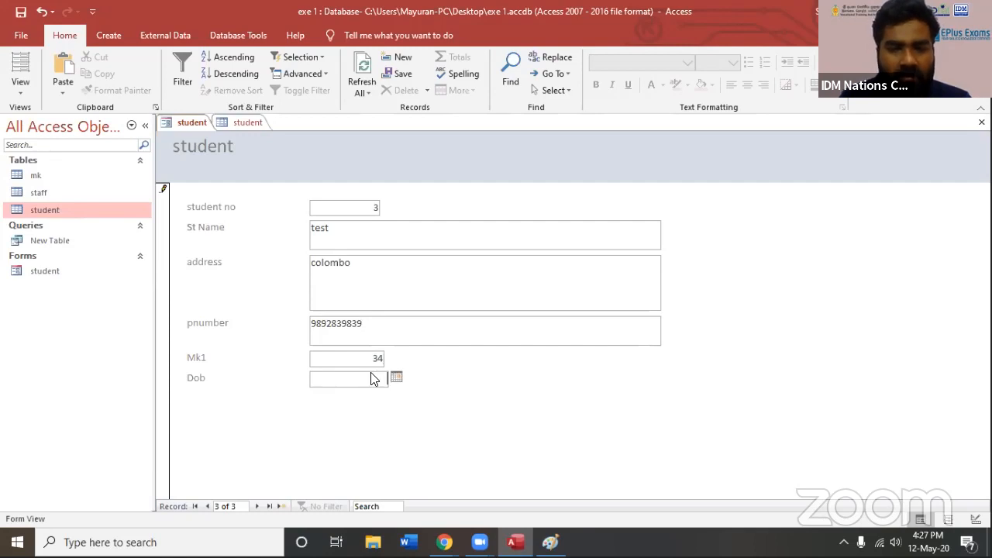
click(397, 377)
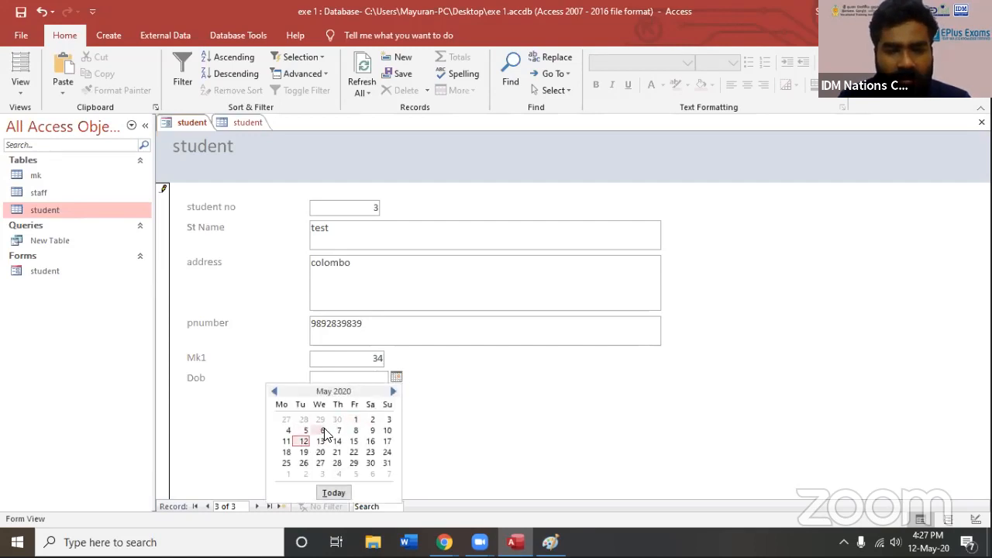
click(320, 430)
click(257, 506)
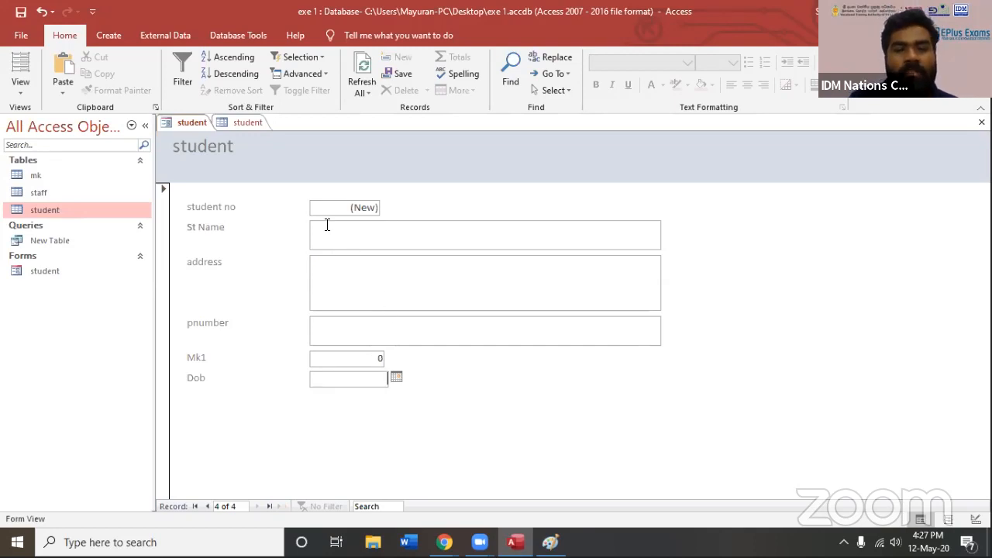
Close and reopen the student table to check the newly entered record, and return to the student form
click(246, 122)
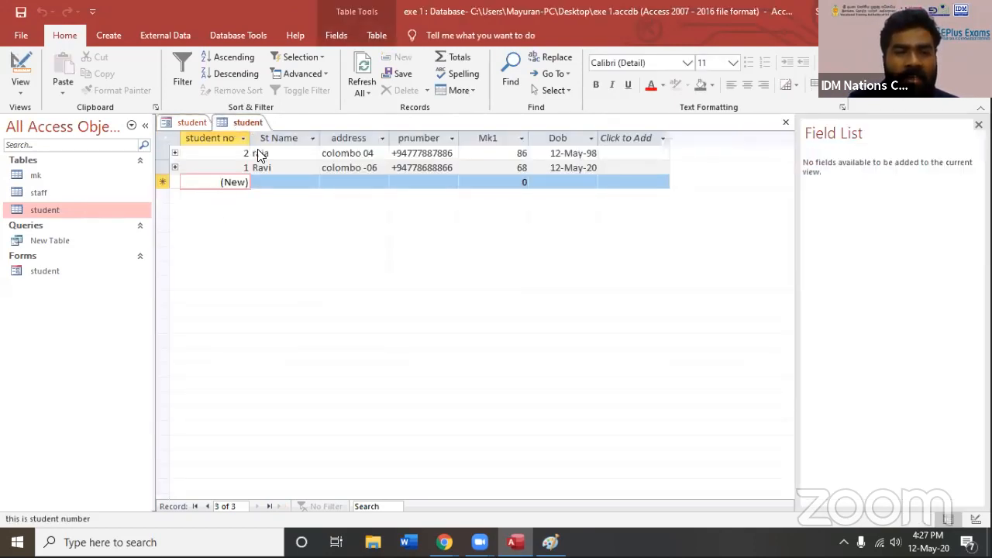
key(ctrl+w)
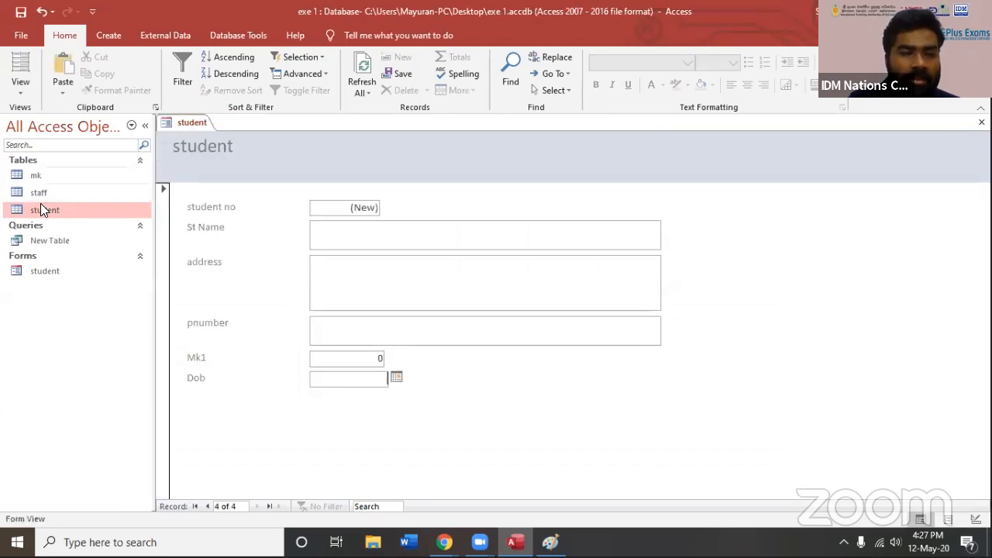
double_click(41, 206)
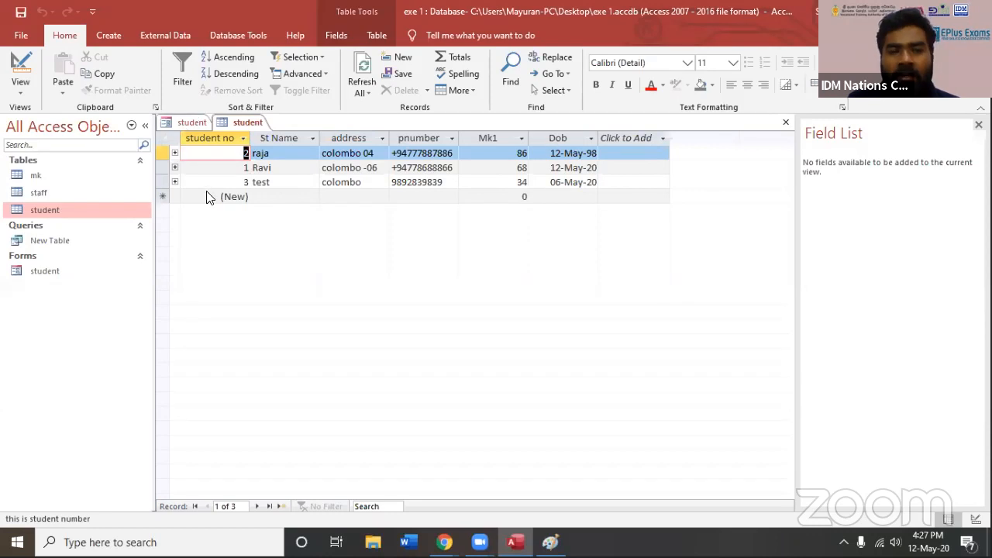
click(191, 124)
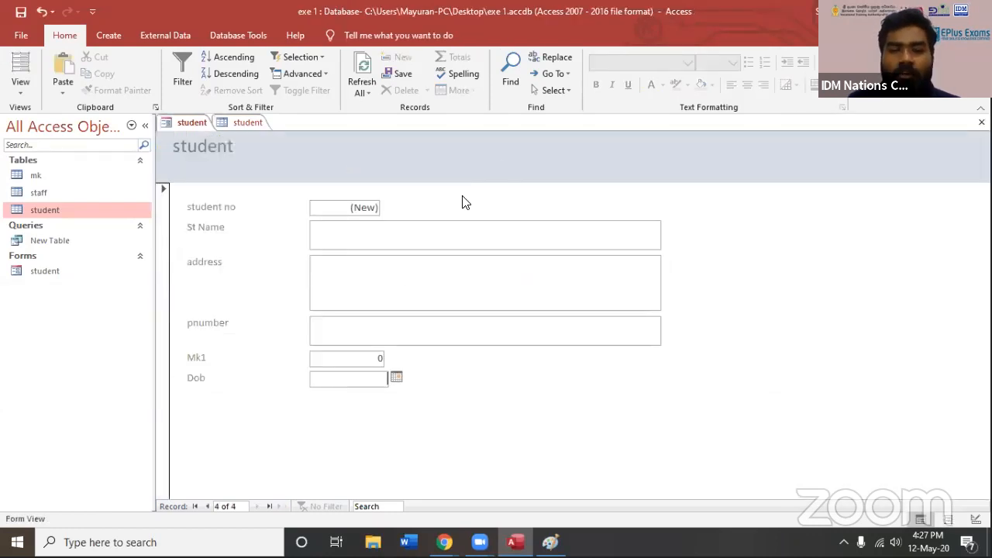
Close the student form and the student table, keeping the list of database objects expanded
click(378, 303)
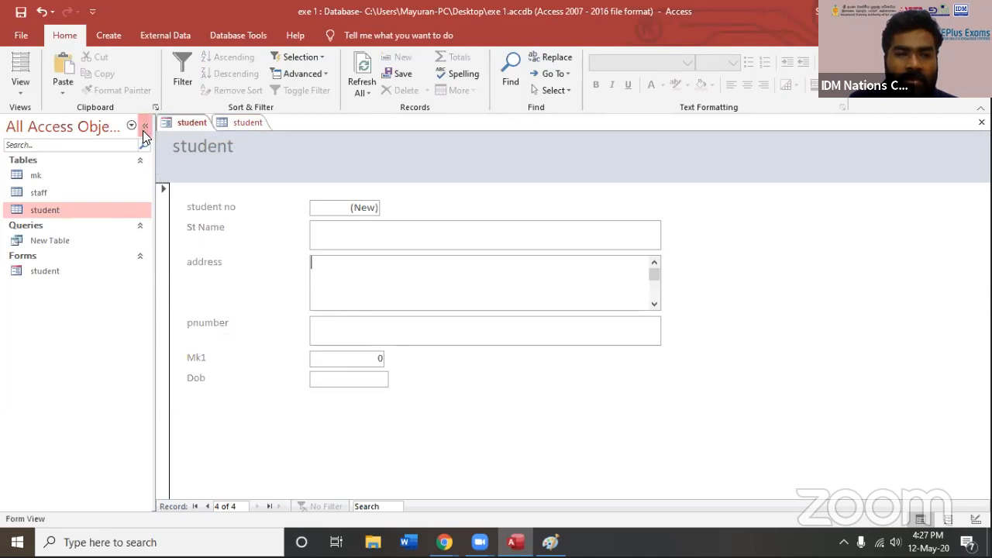
click(144, 125)
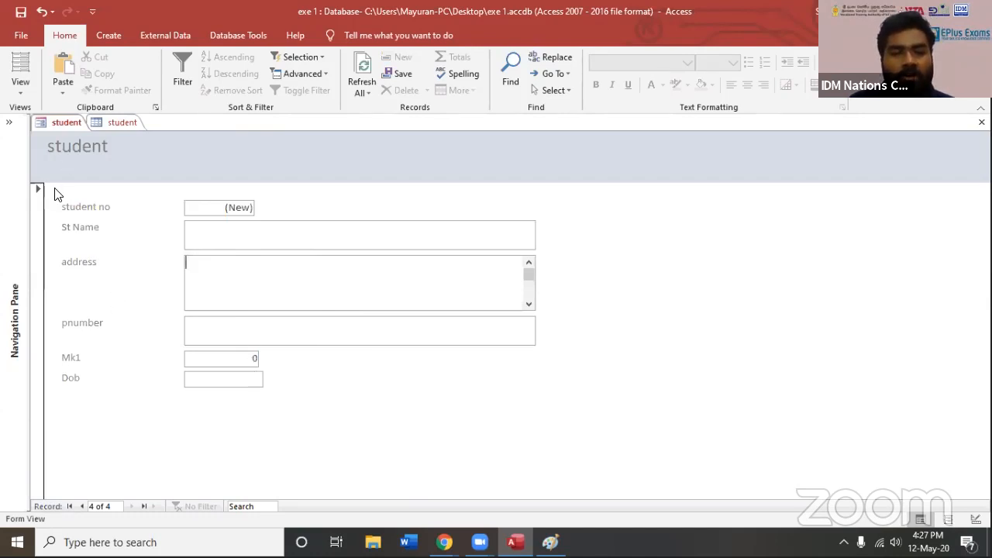
click(980, 124)
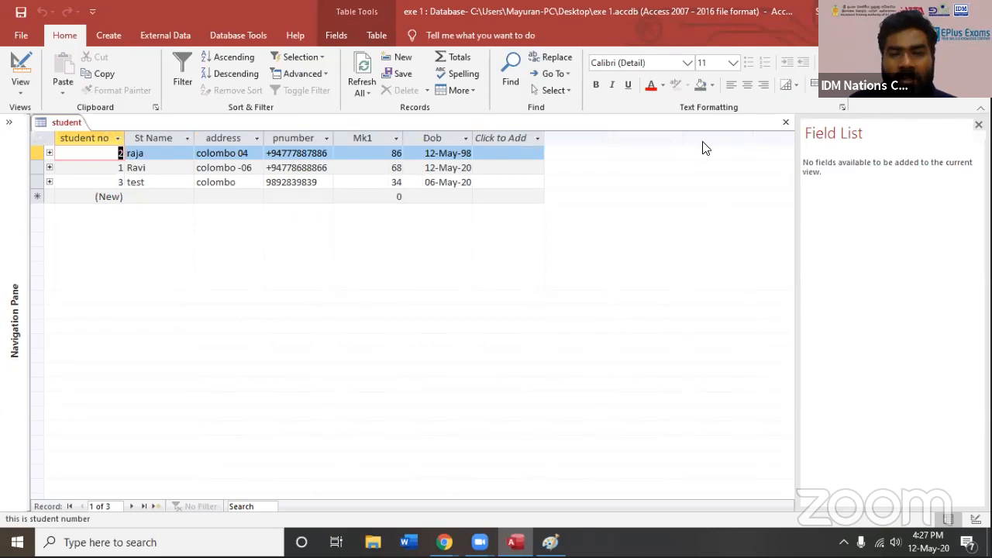
click(786, 124)
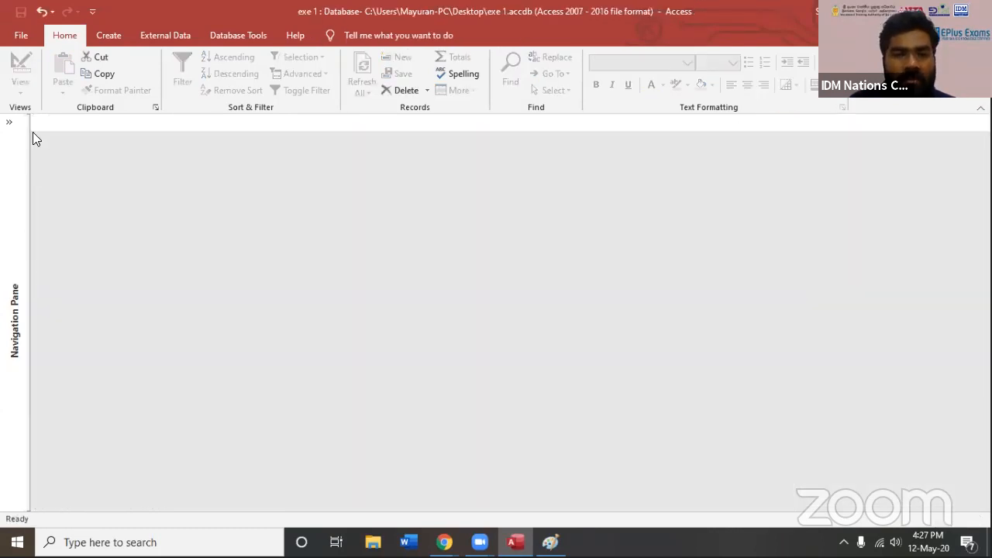
click(9, 124)
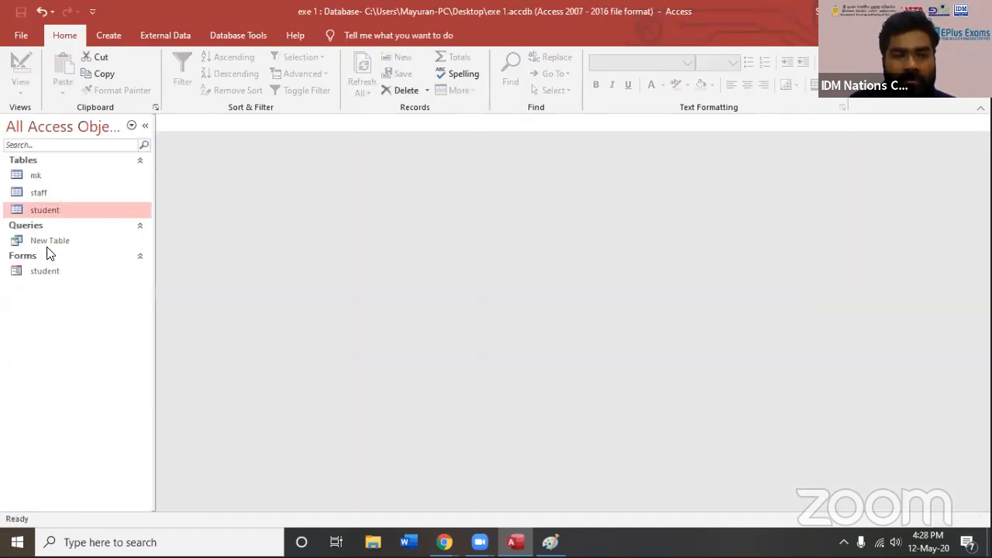
click(46, 246)
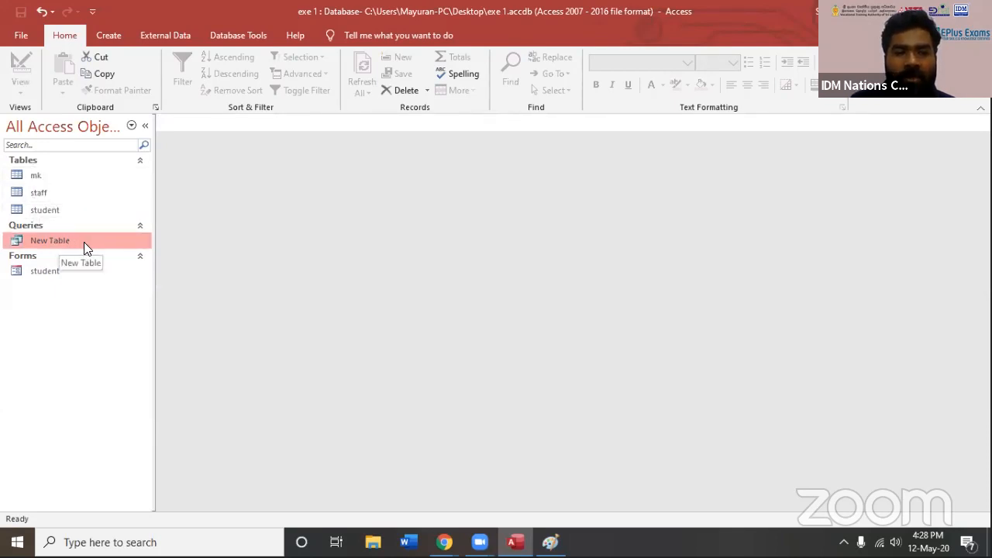
click(42, 271)
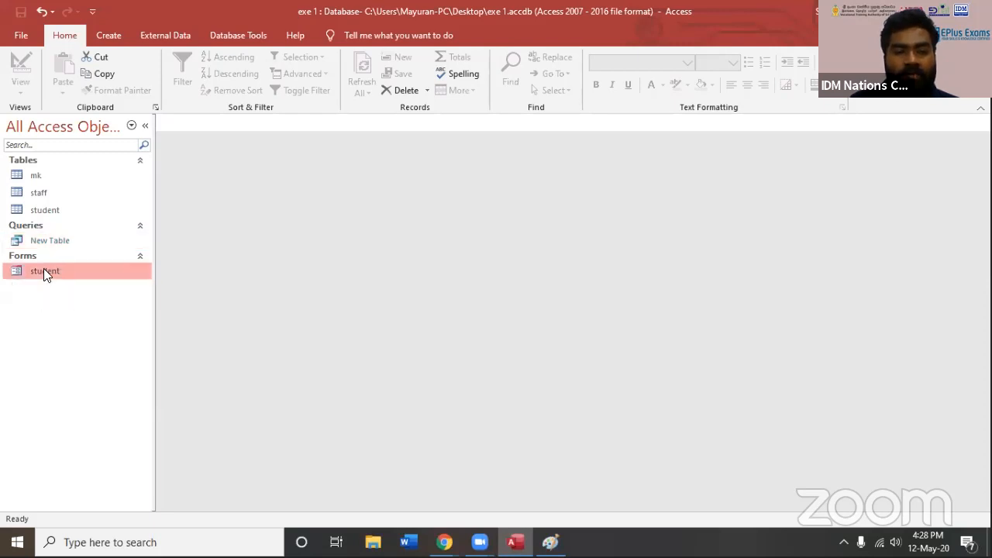
click(36, 193)
click(49, 241)
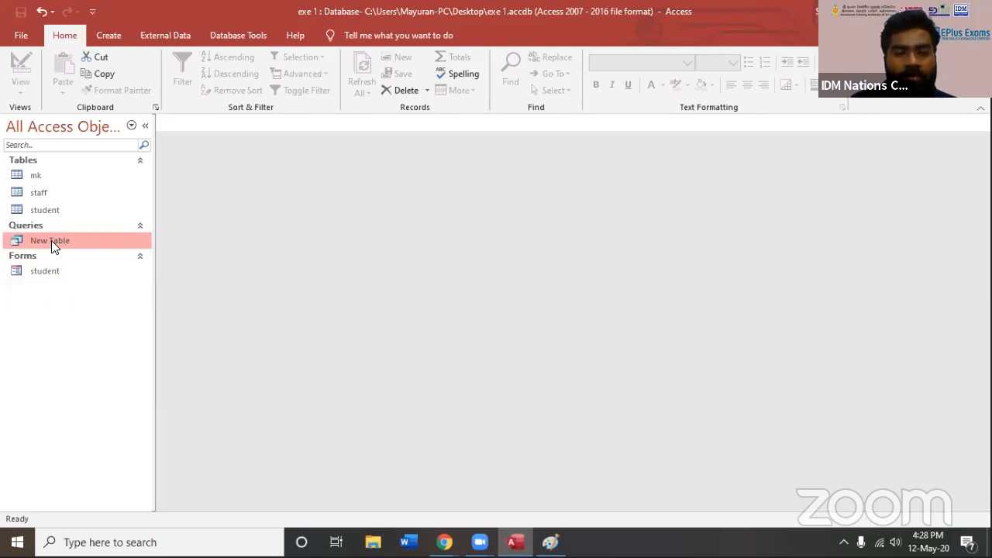
click(45, 213)
click(44, 176)
click(49, 211)
click(50, 179)
click(36, 213)
click(42, 175)
click(46, 212)
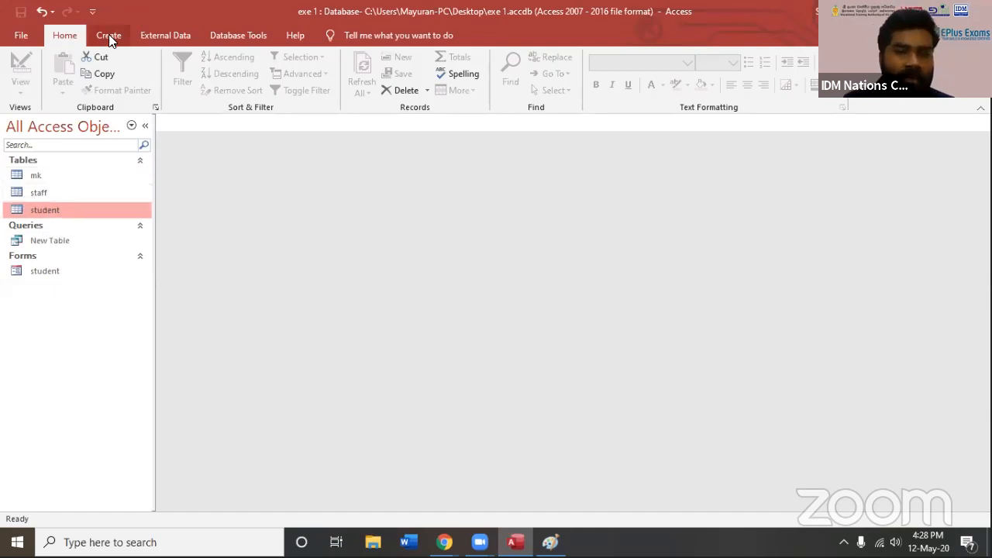
Create a form with the Form Wizard from all fields of the New Table query, viewed by mk and titled mk
click(127, 42)
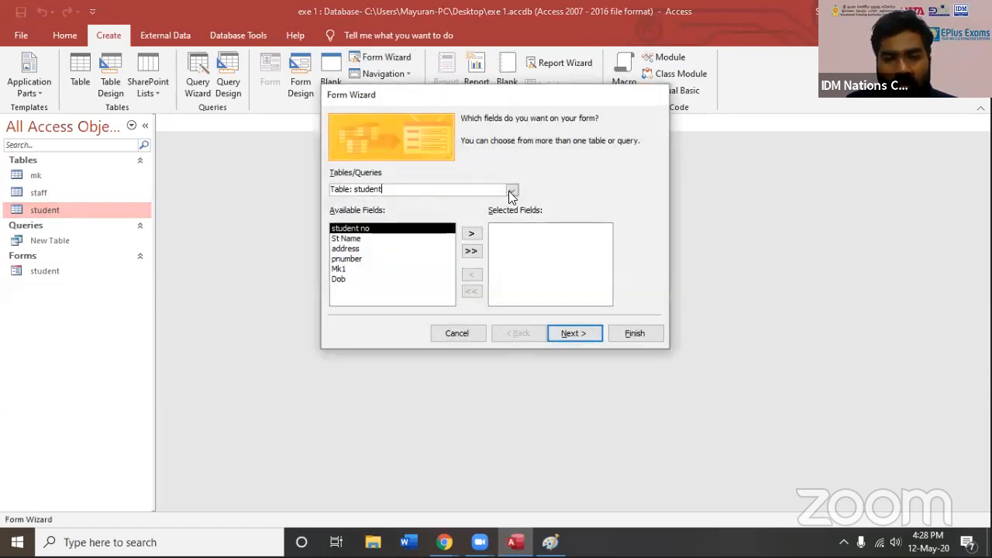
click(511, 190)
click(409, 233)
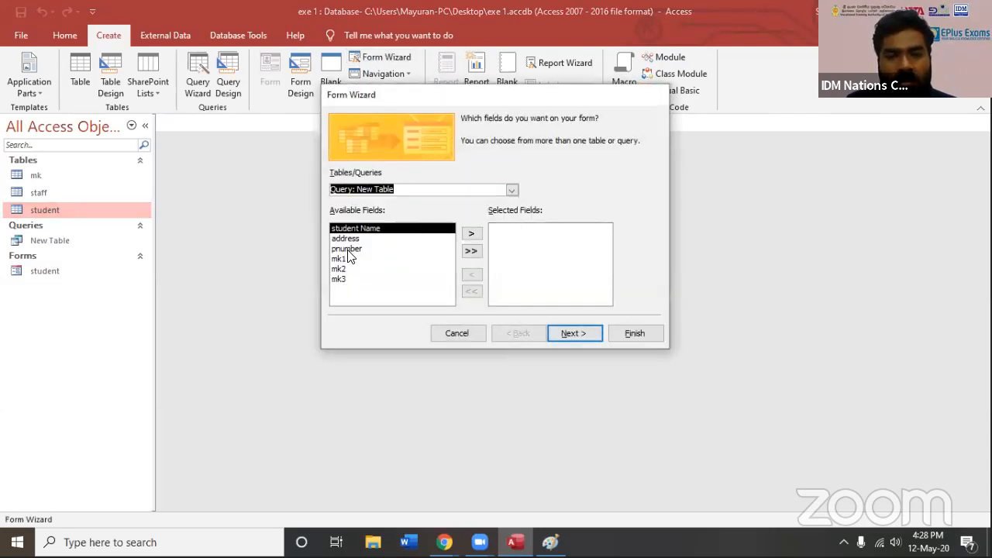
click(472, 251)
click(584, 335)
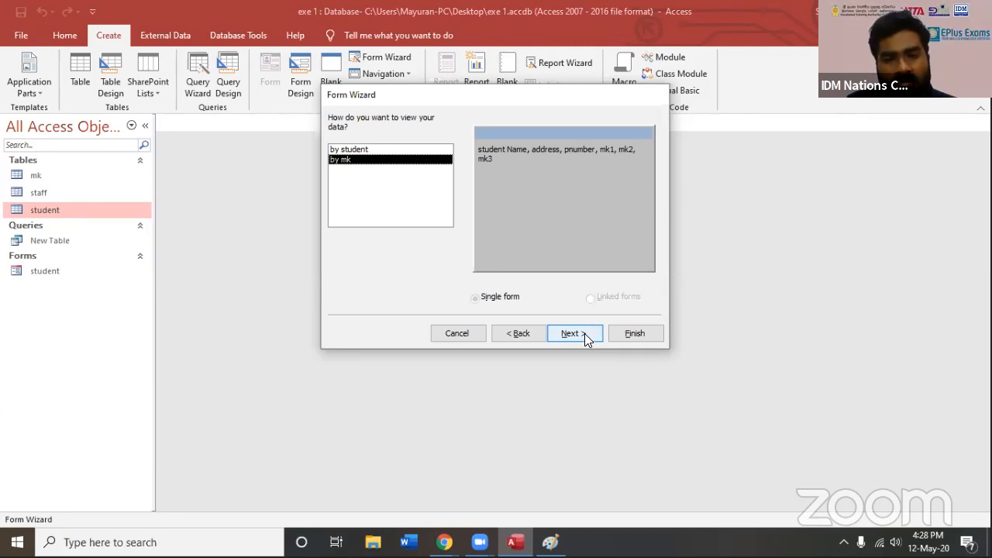
click(585, 334)
click(586, 333)
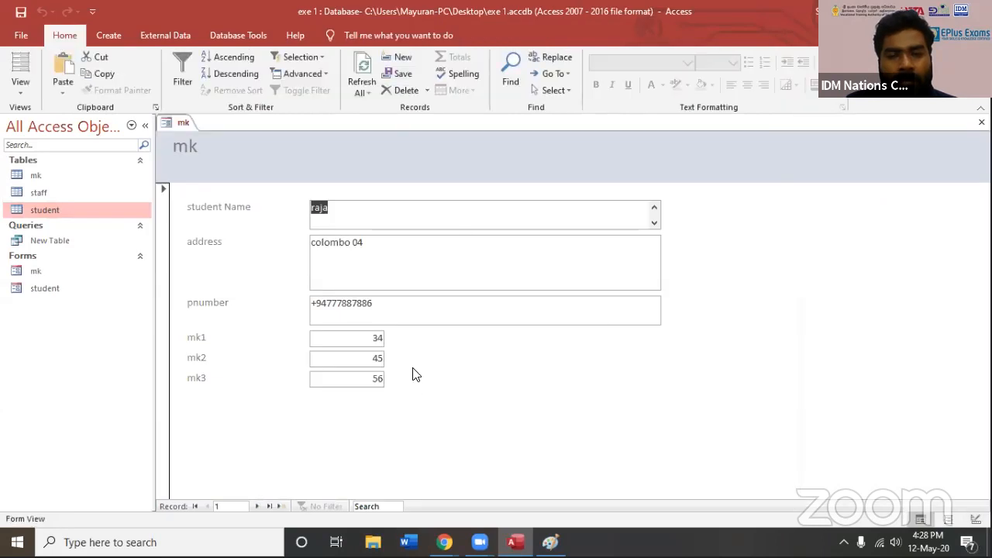
Try to add a record in the mk form with student name w, address qweqwe, a phone number, and 23 for mk1, mk2 and mk3
click(258, 505)
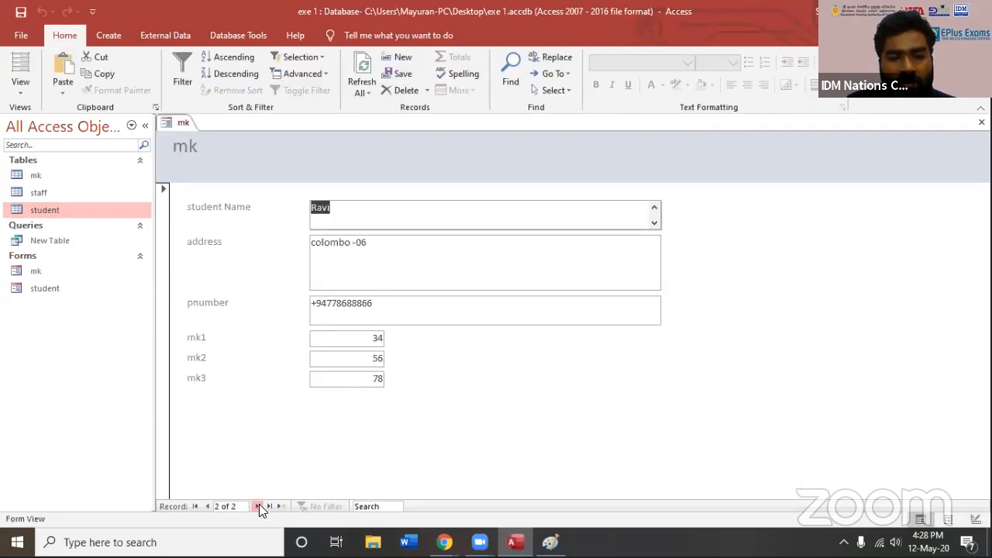
click(258, 505)
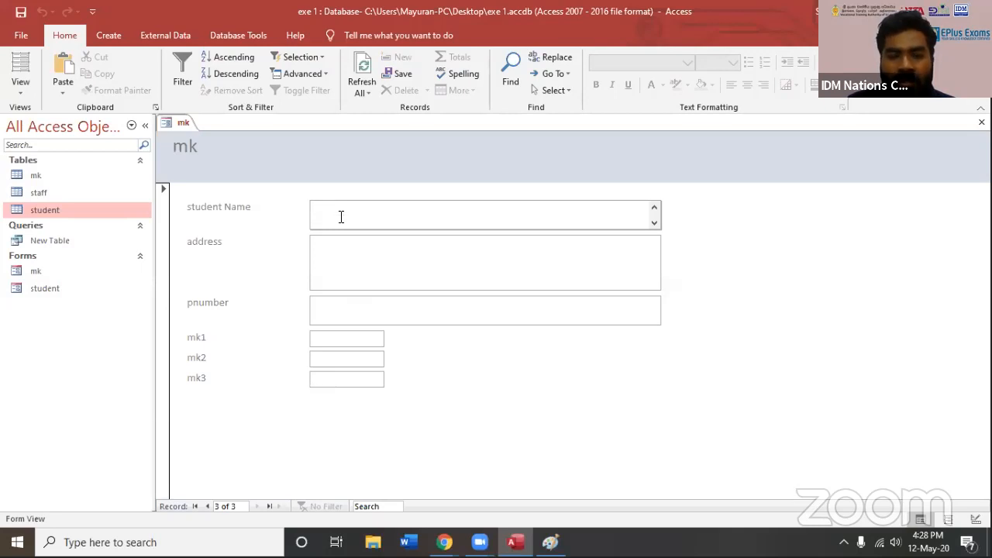
text(w)
click(340, 262)
text(qweqwe)
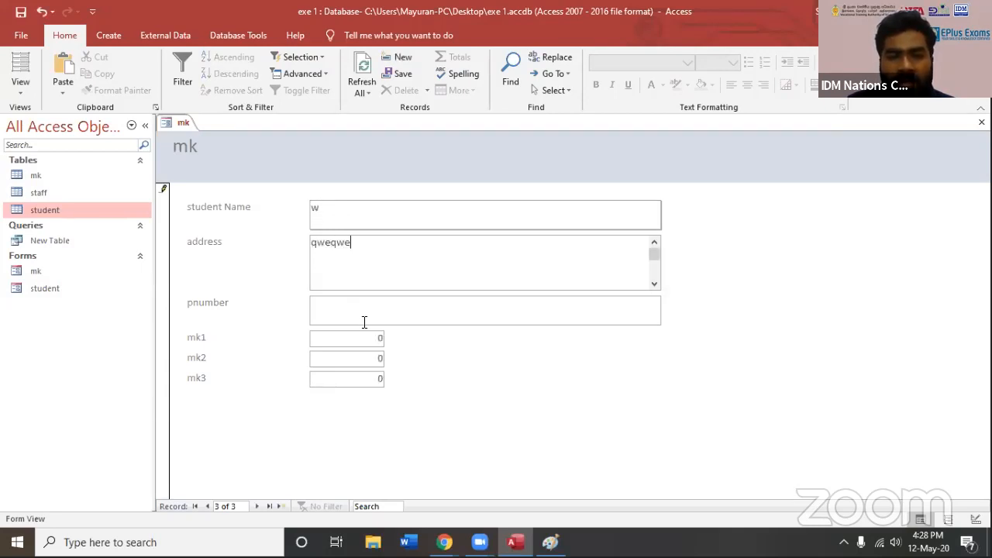
click(363, 314)
text(123123)
key(Tab)
text(23)
key(Tab)
text(23)
key(Tab)
text(23)
click(264, 507)
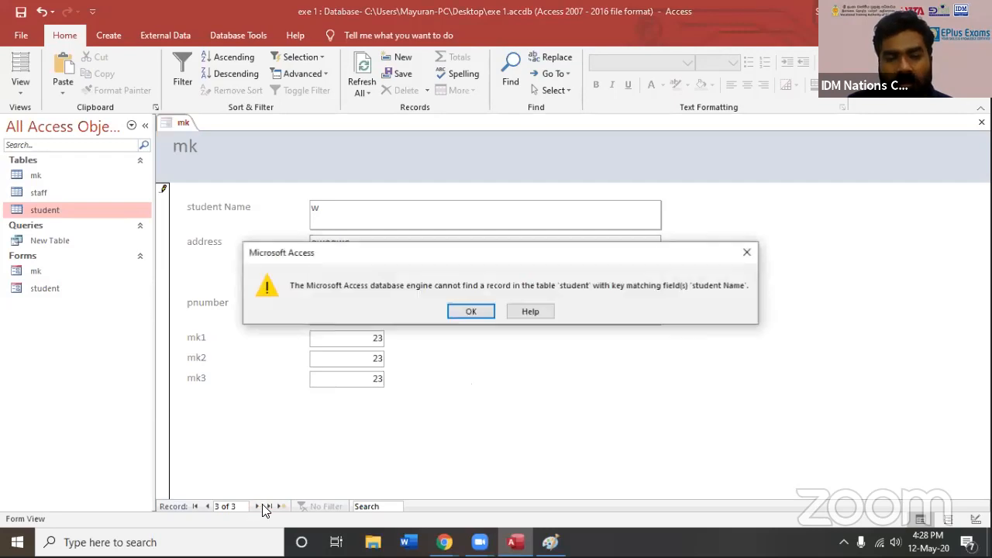
click(478, 311)
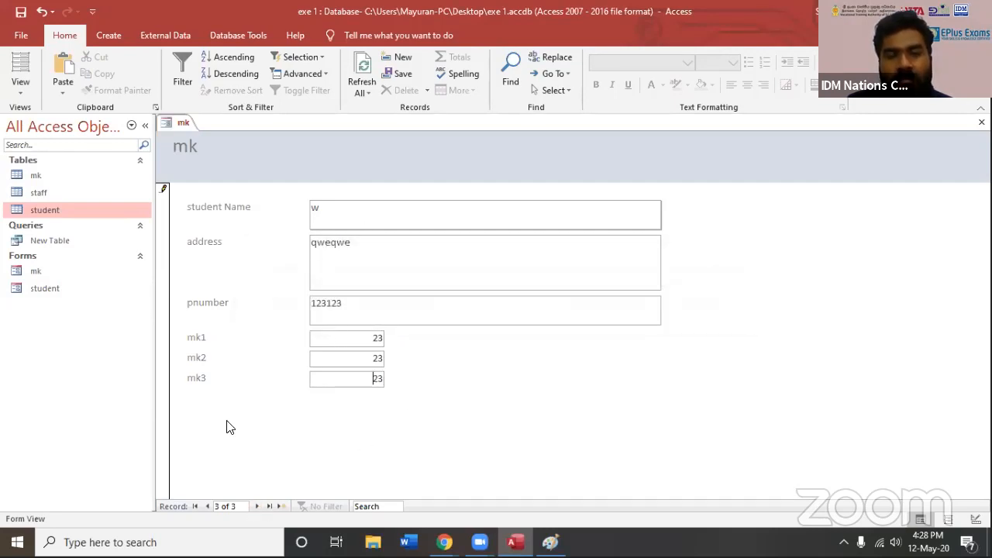
Close the mk form and discard the unsaved record
click(981, 123)
click(479, 310)
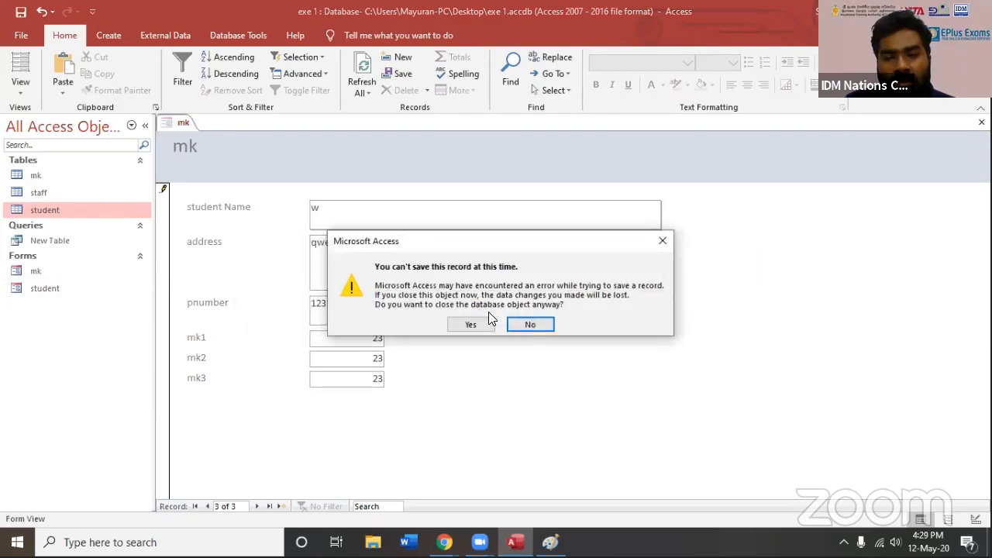
click(467, 324)
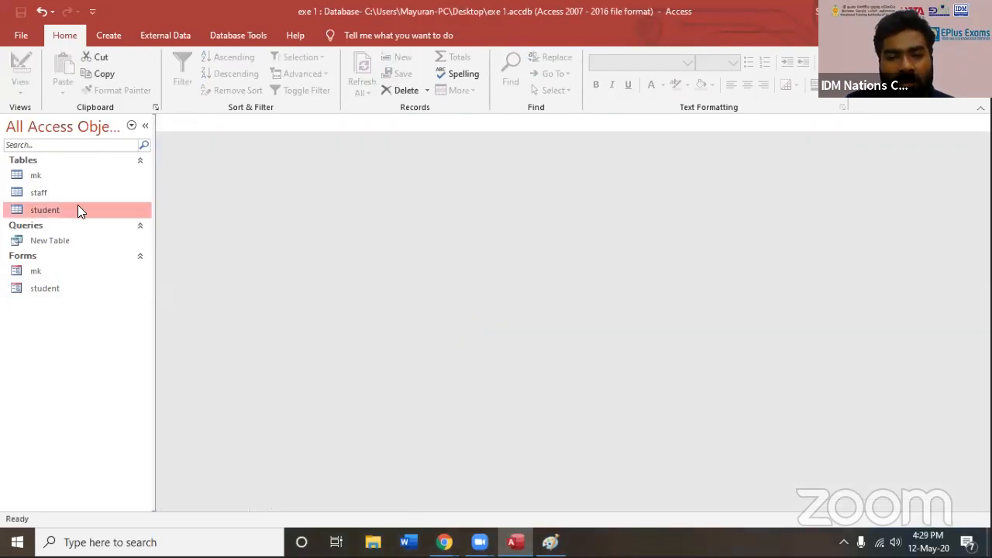
Open the student form in Design View
click(108, 35)
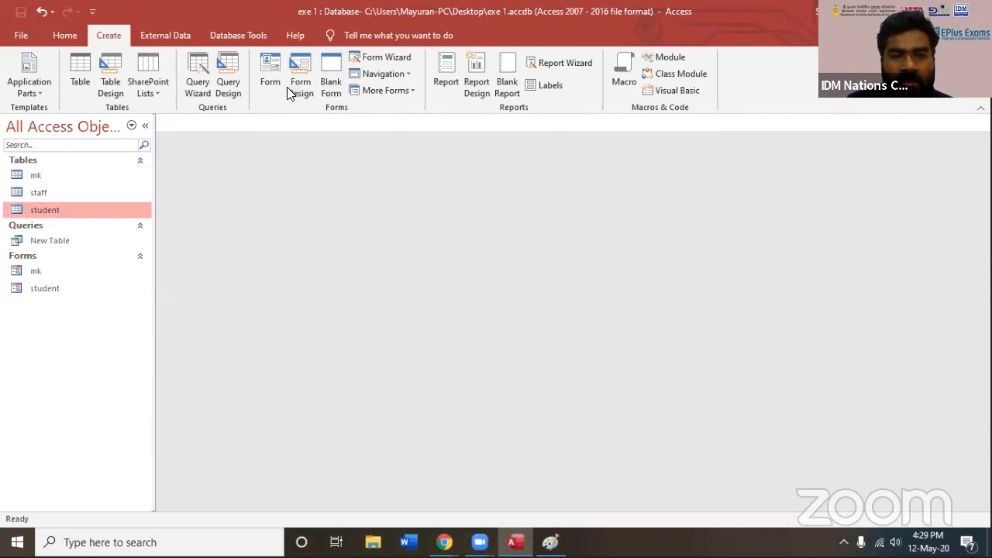
click(43, 241)
right_click(42, 243)
click(36, 272)
click(45, 288)
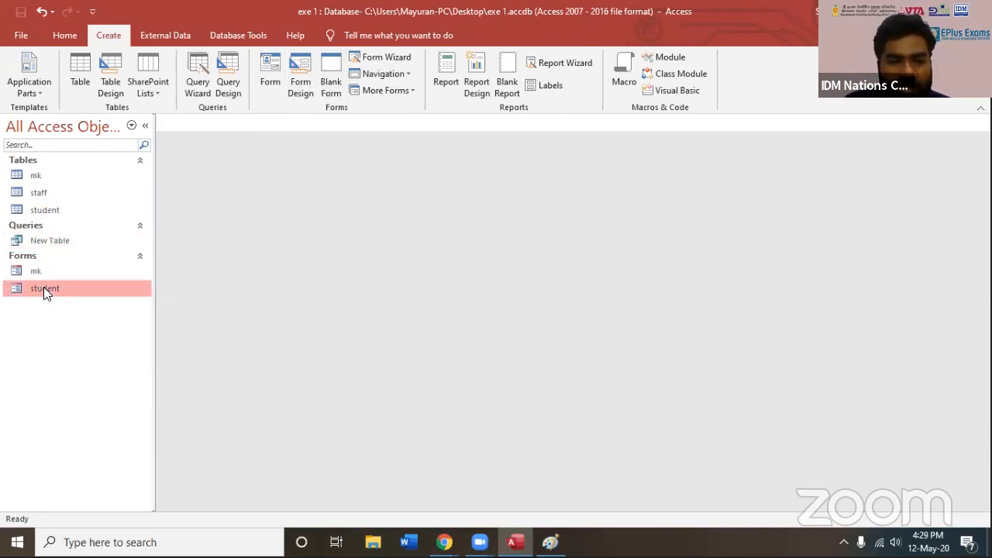
right_click(50, 288)
click(90, 332)
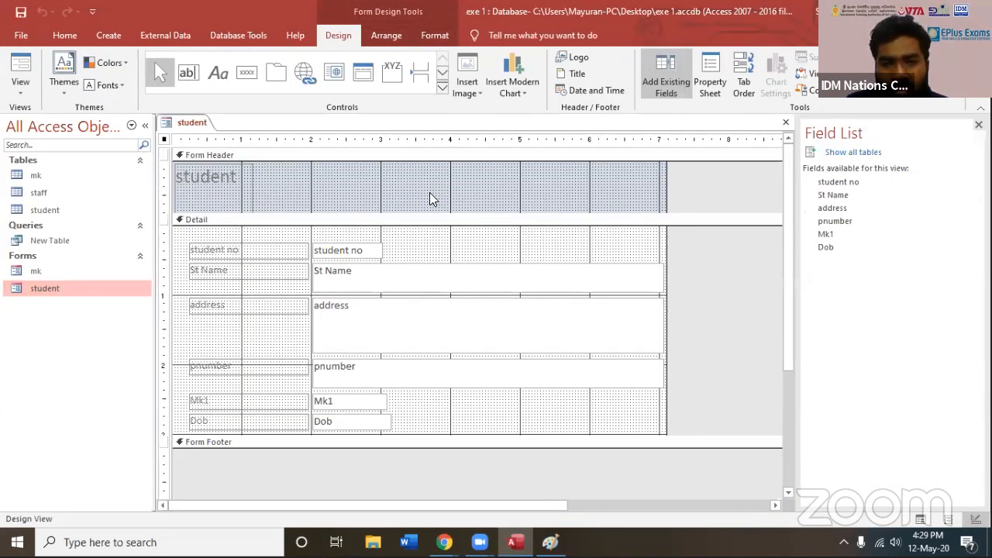
Insert download.png from the Desktop as the logo in the student form's header
click(405, 190)
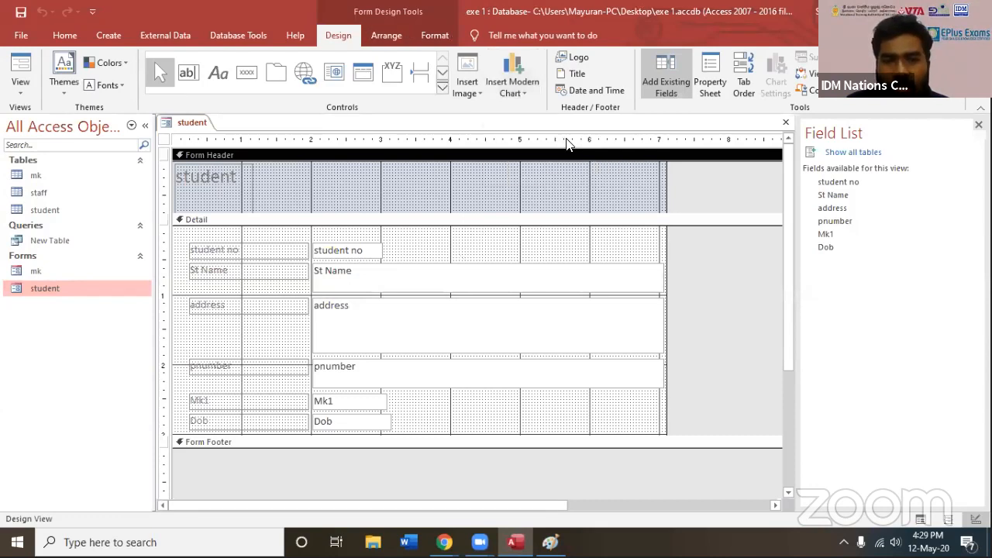
click(580, 57)
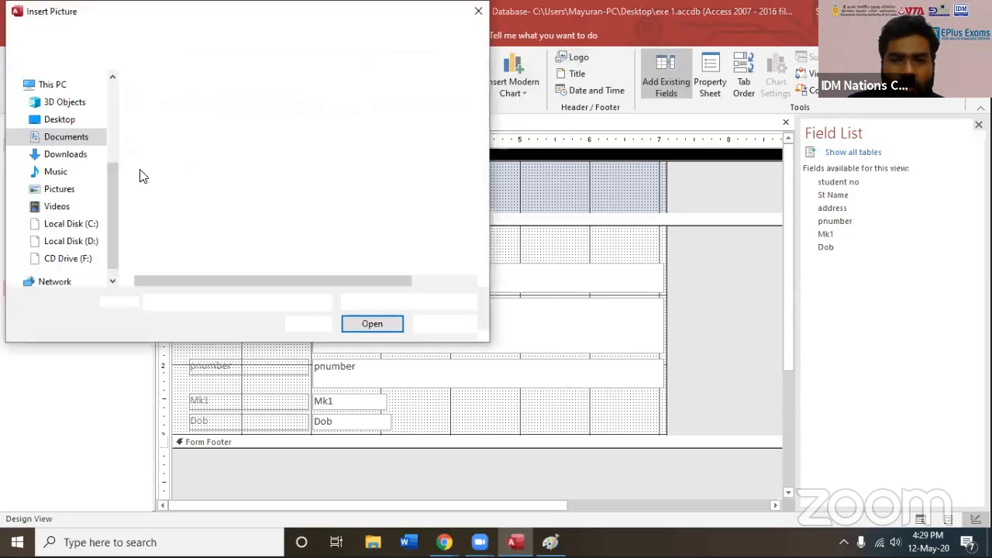
scroll(91, 114, up, 5)
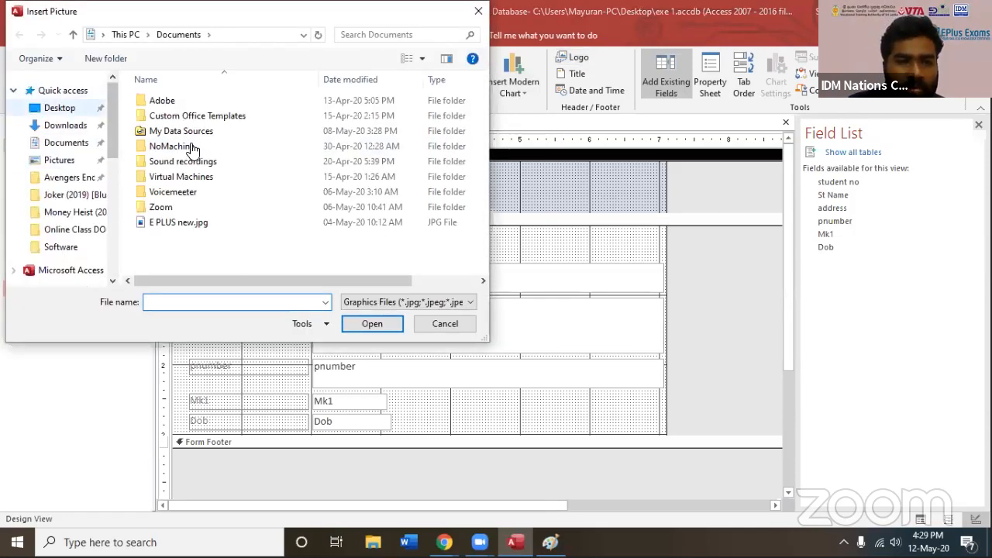
click(60, 108)
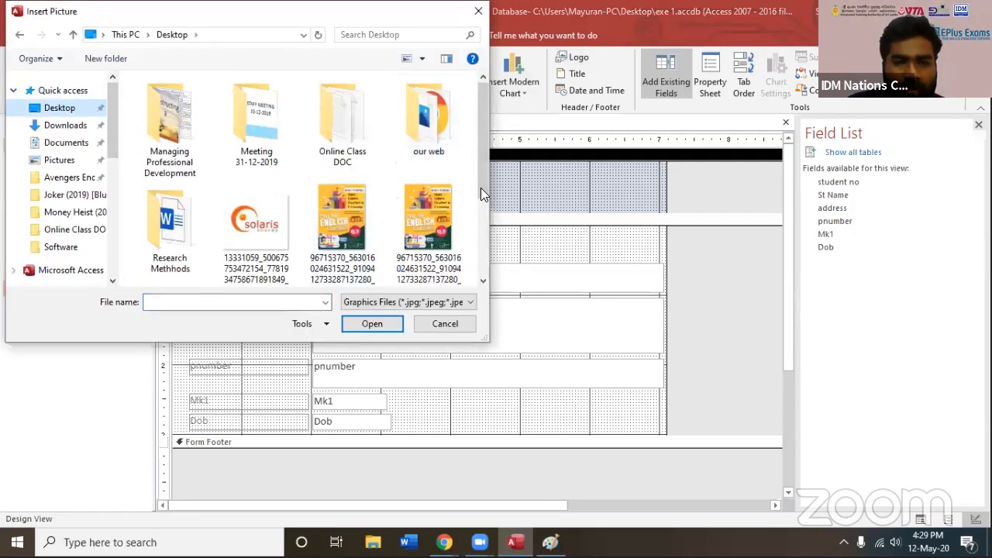
scroll(318, 229, down, 2)
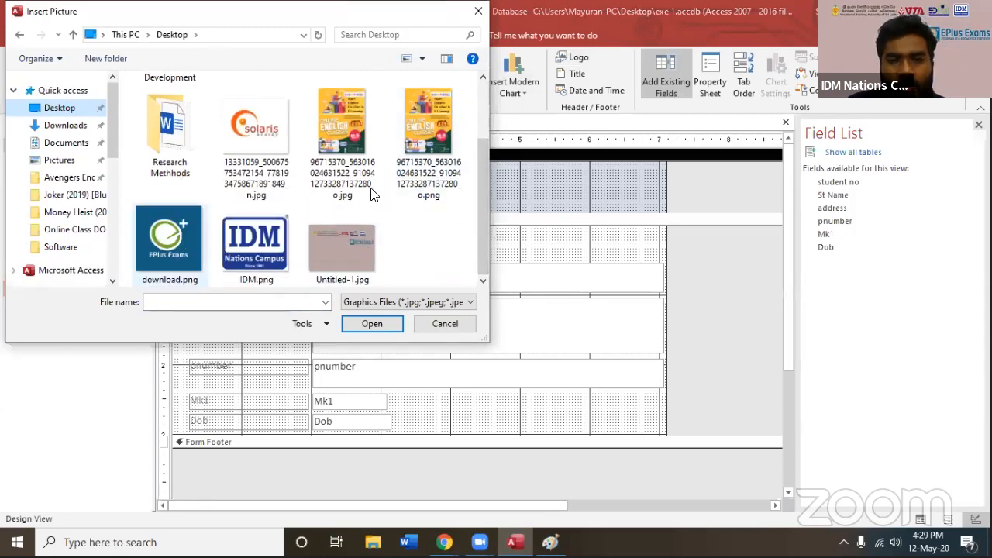
double_click(183, 237)
Stretch the logo control across the form header so its picture sits near the middle, and deselect it
drag(194, 177, 587, 176)
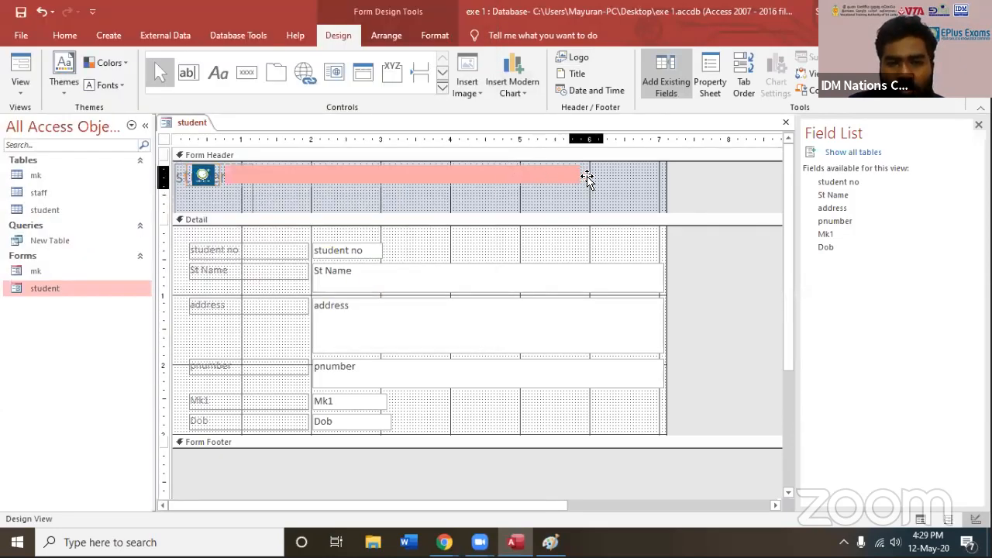
drag(214, 173, 407, 176)
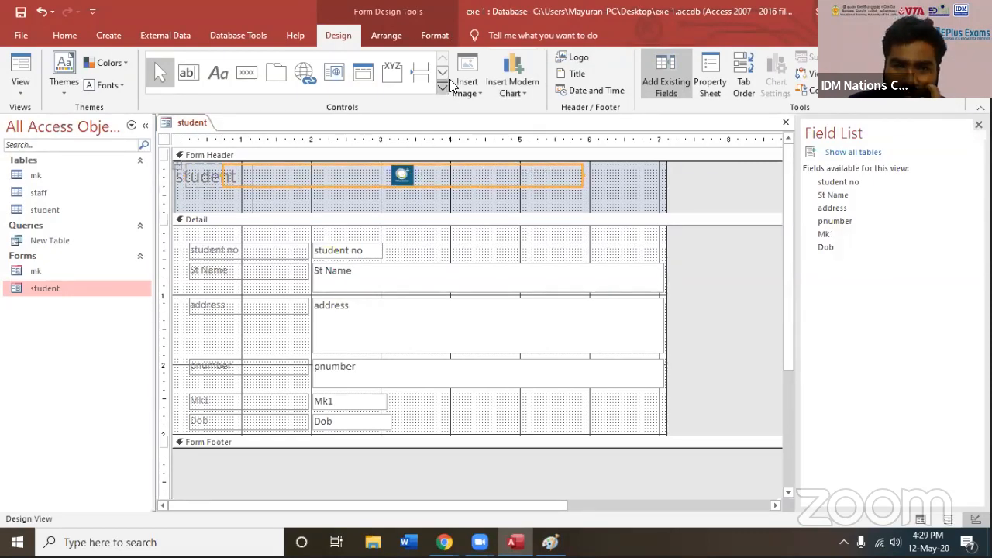
click(590, 252)
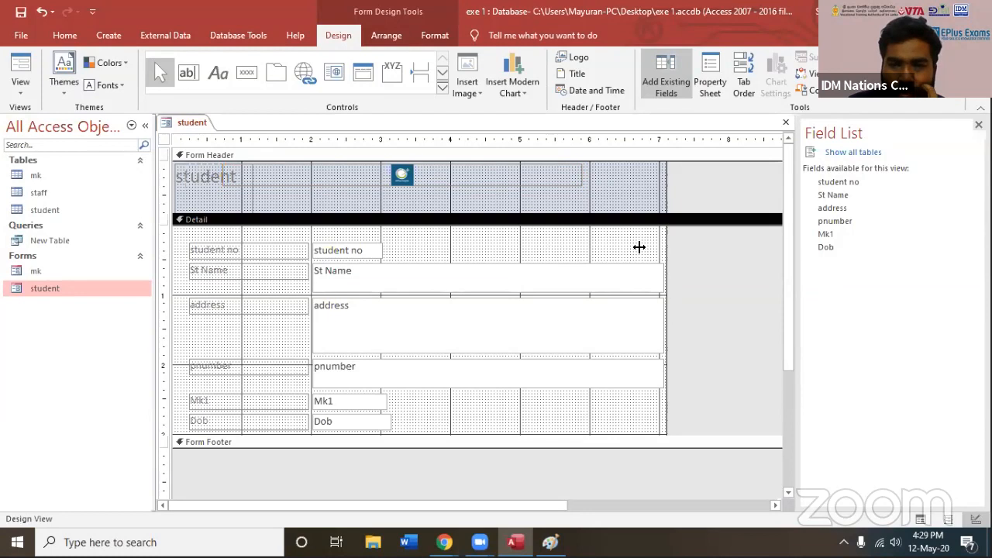
click(627, 205)
Display the student form in Form View and close it, saving the design changes
double_click(67, 289)
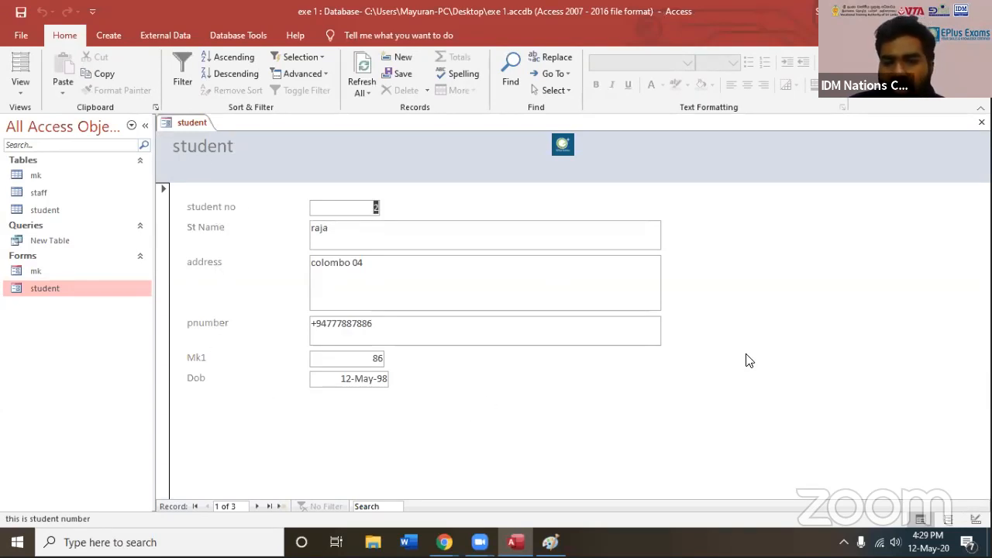
click(982, 122)
click(446, 310)
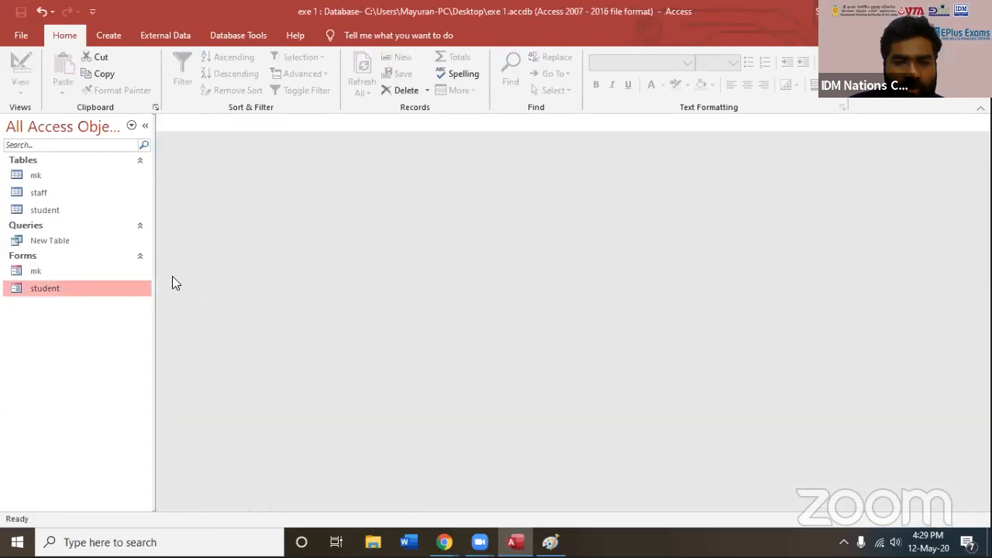
Reopen the student form in Design View to review its layout and close it
right_click(85, 301)
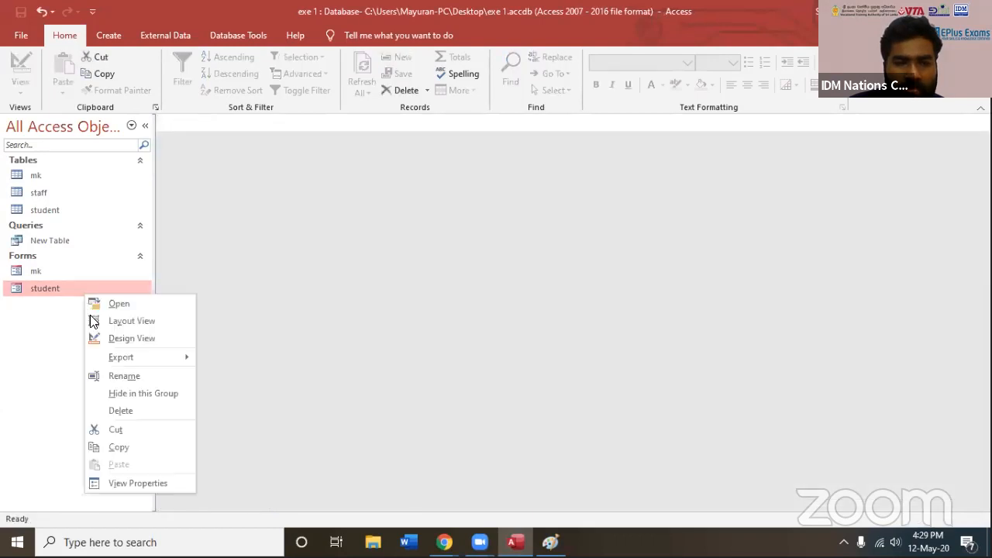
click(125, 339)
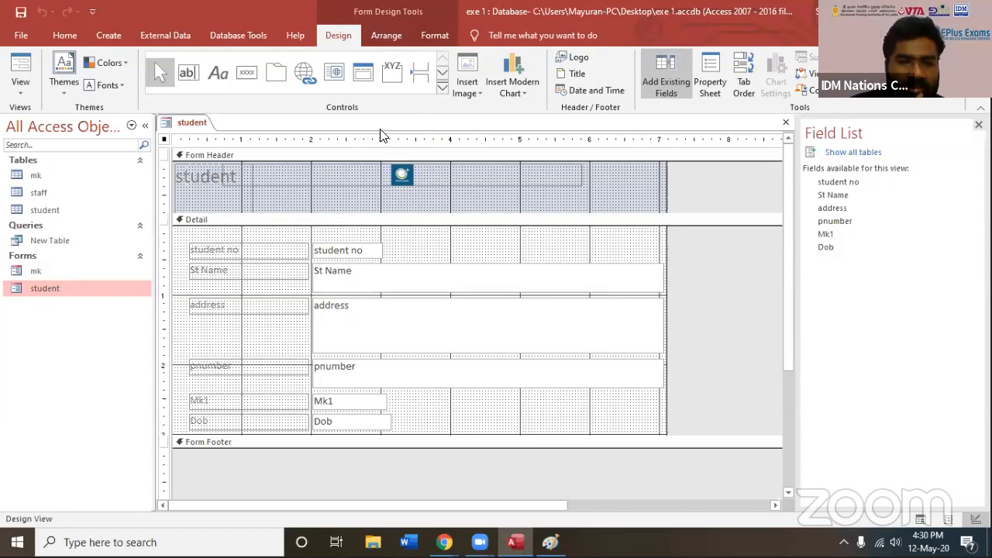
click(783, 122)
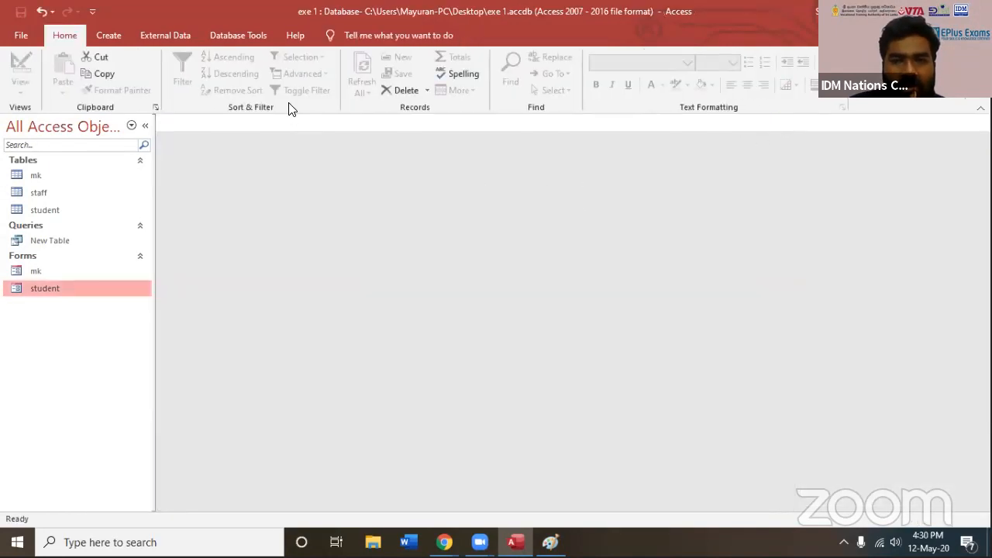
Generate a basic report from the New Table query and close it without saving
click(190, 36)
click(233, 36)
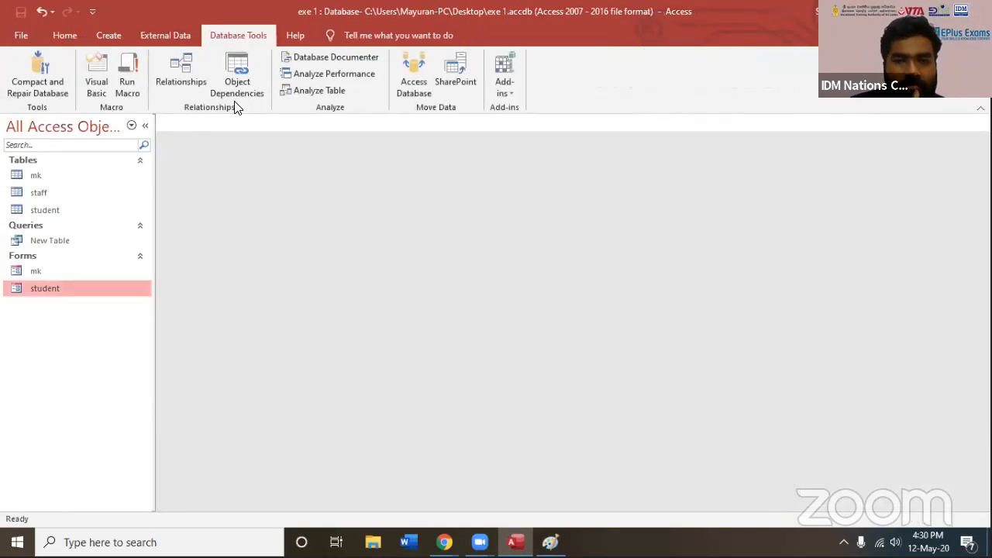
click(164, 35)
click(104, 34)
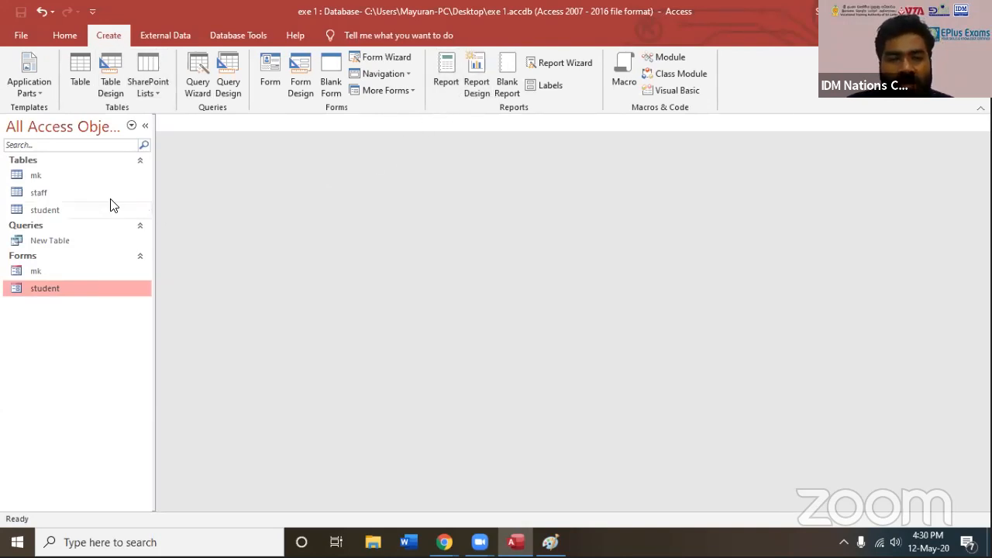
click(48, 244)
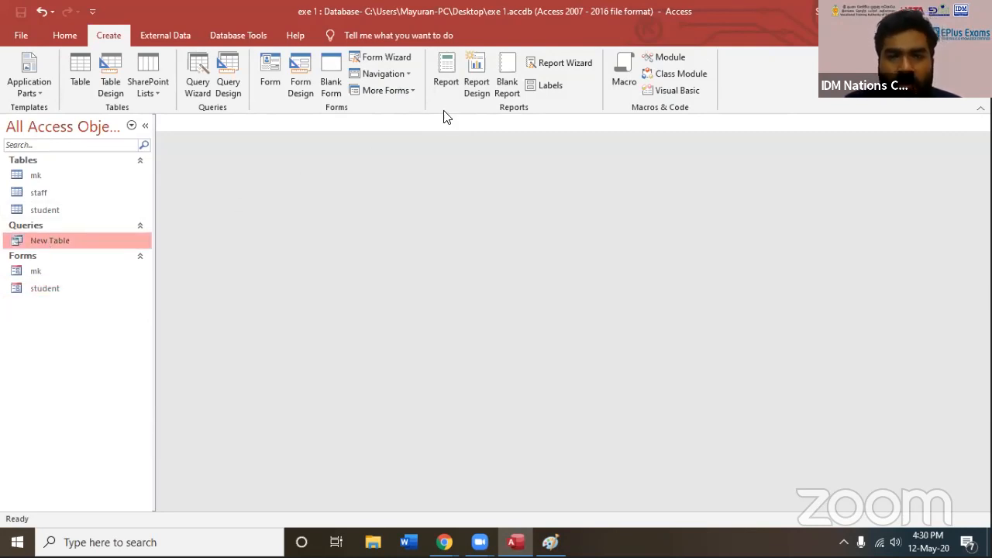
click(446, 75)
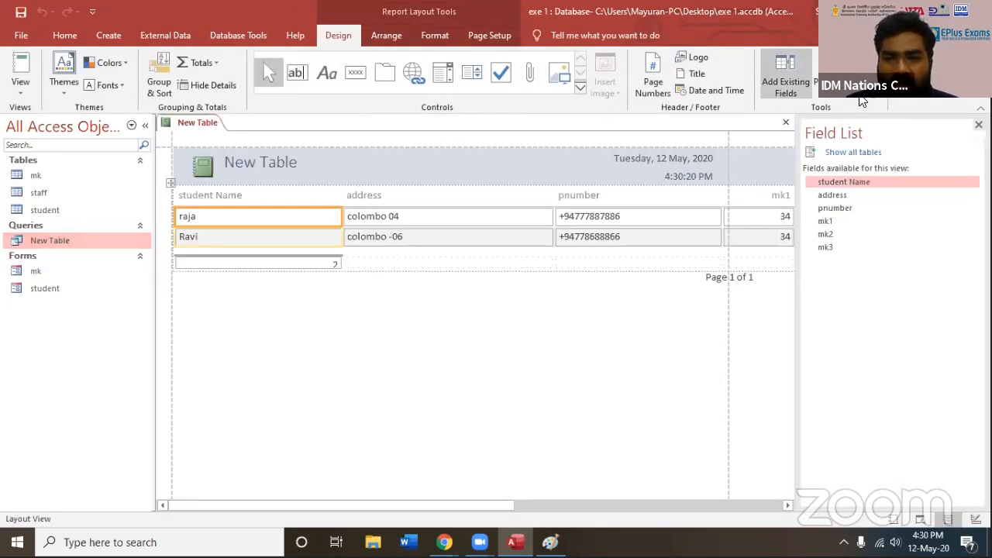
click(785, 123)
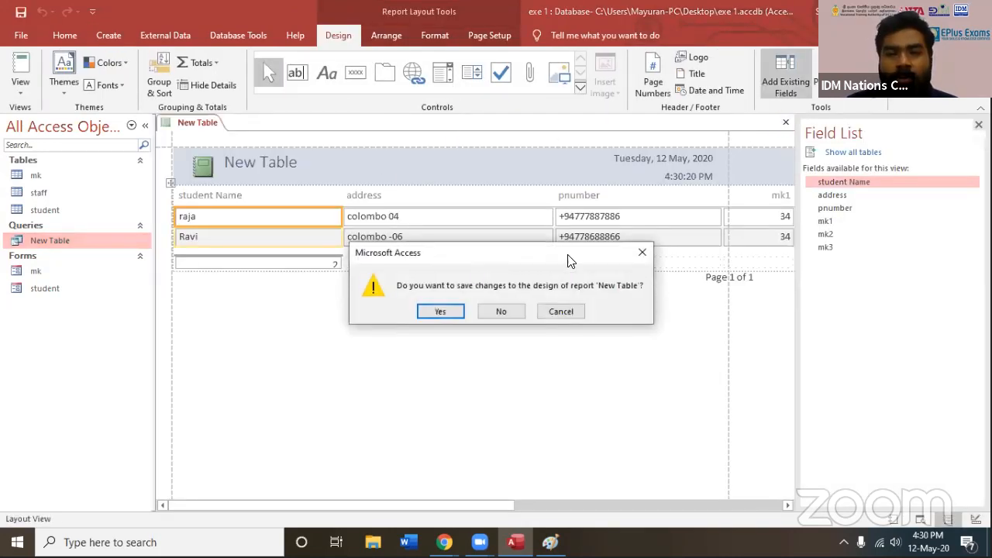
click(504, 310)
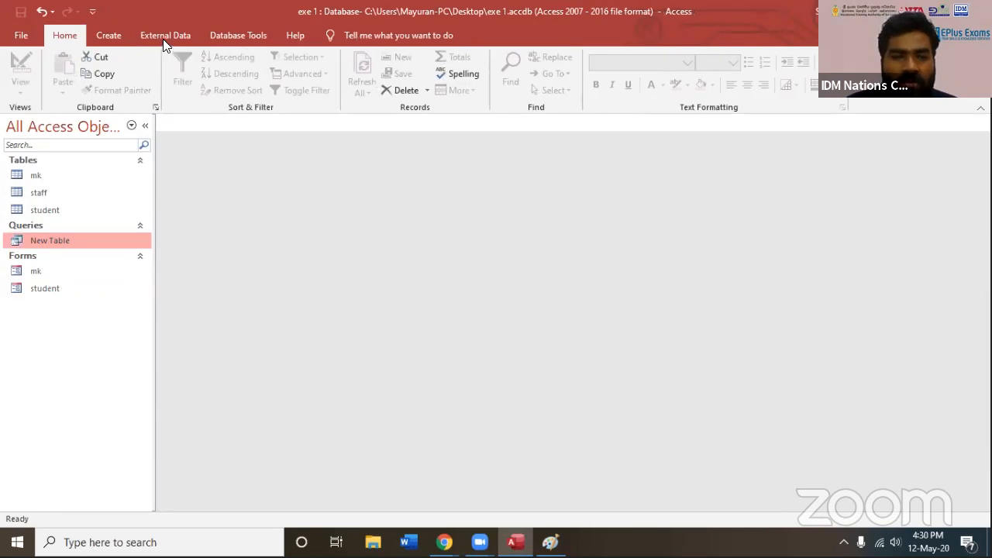
Create a report with the Report Wizard from all fields of the student table, without grouping or sorting
click(118, 35)
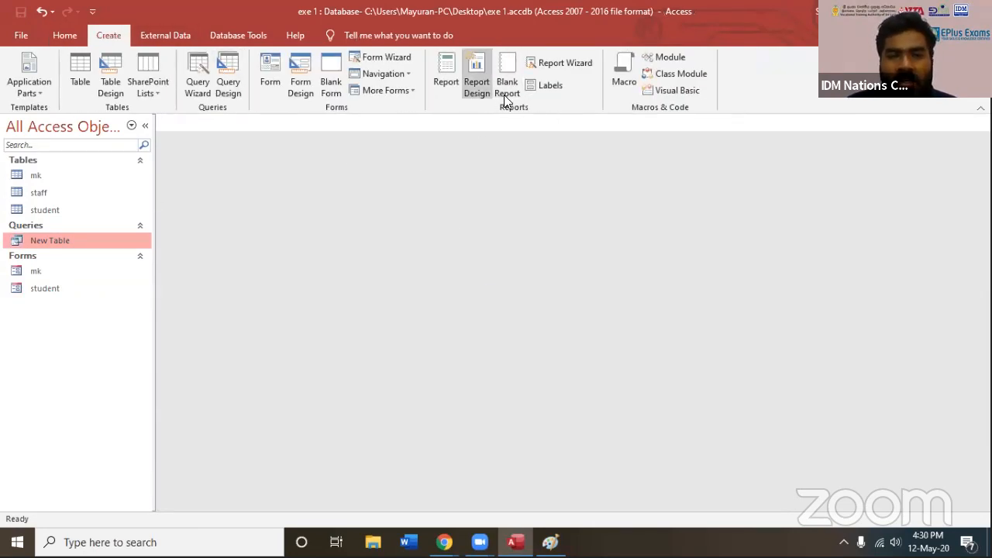
click(561, 62)
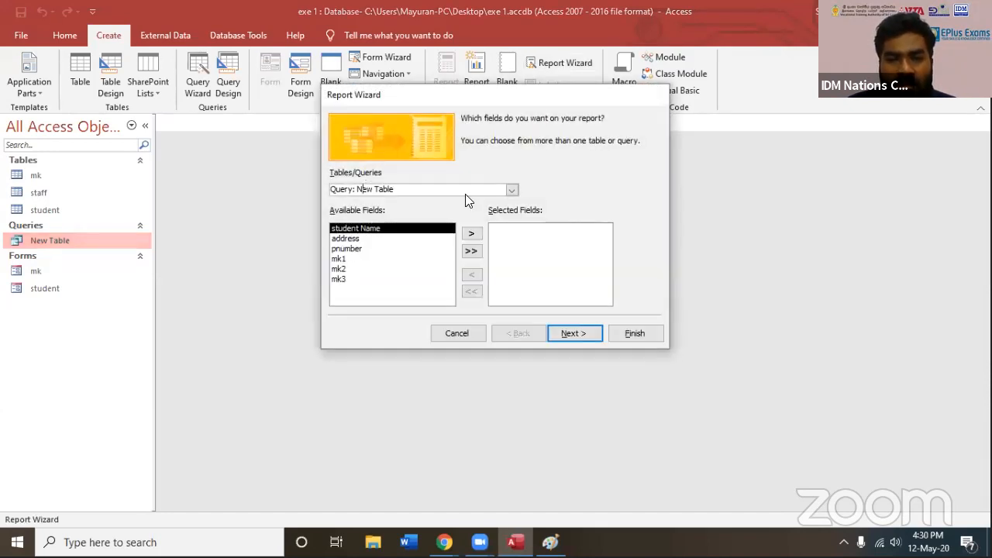
click(512, 190)
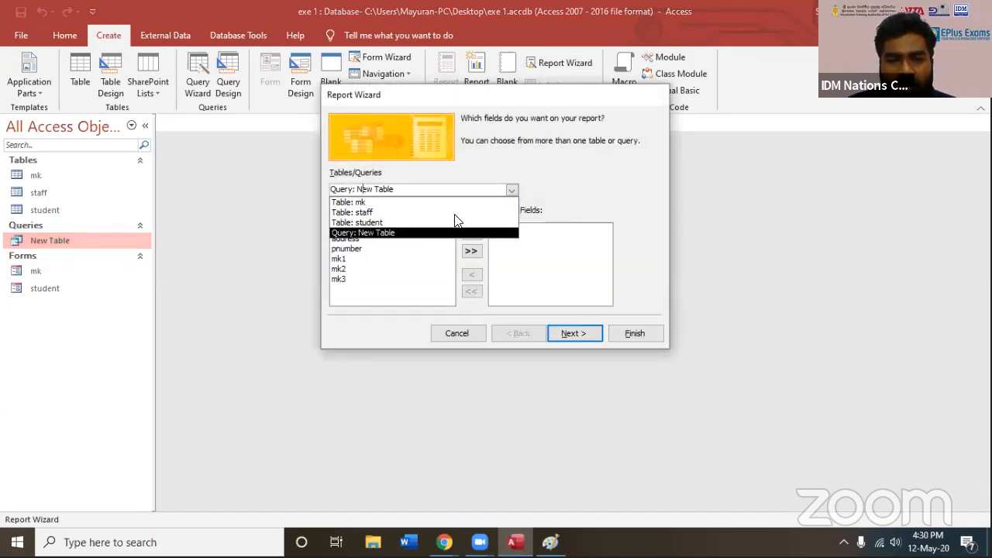
click(364, 222)
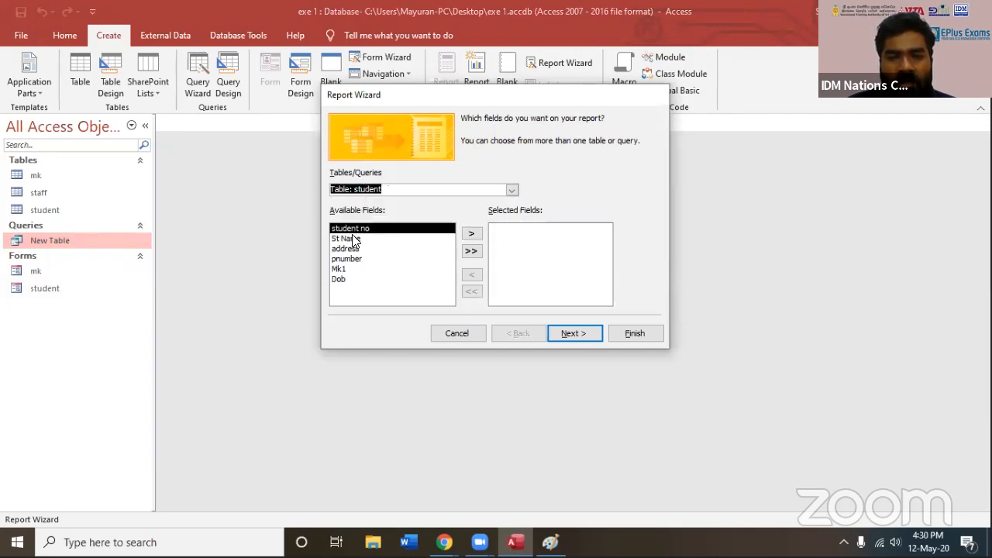
click(471, 252)
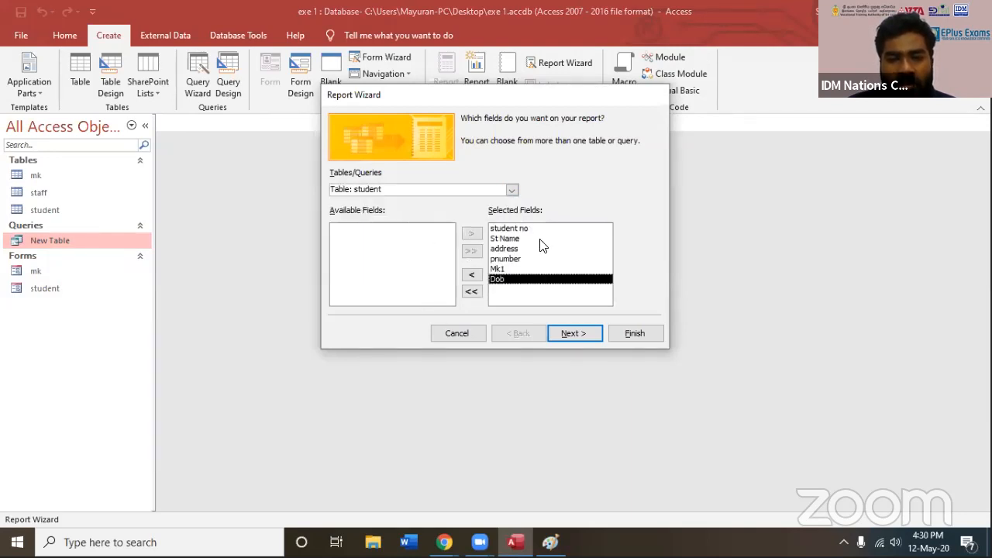
click(569, 340)
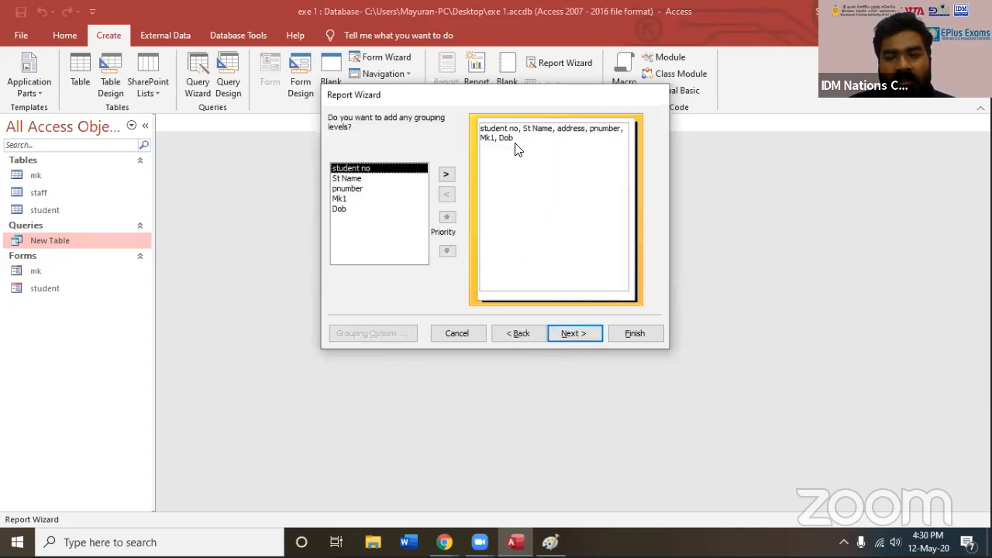
click(575, 335)
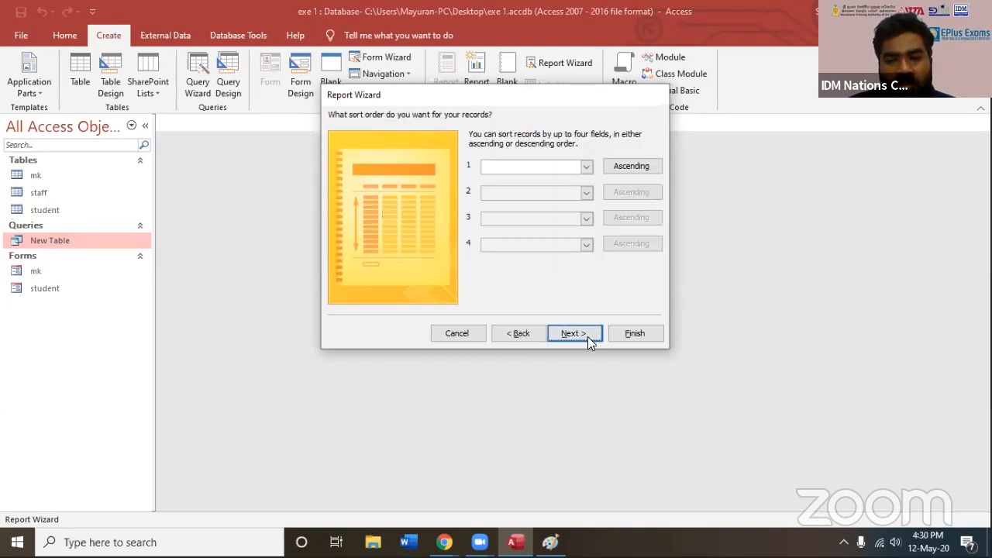
click(588, 336)
click(619, 338)
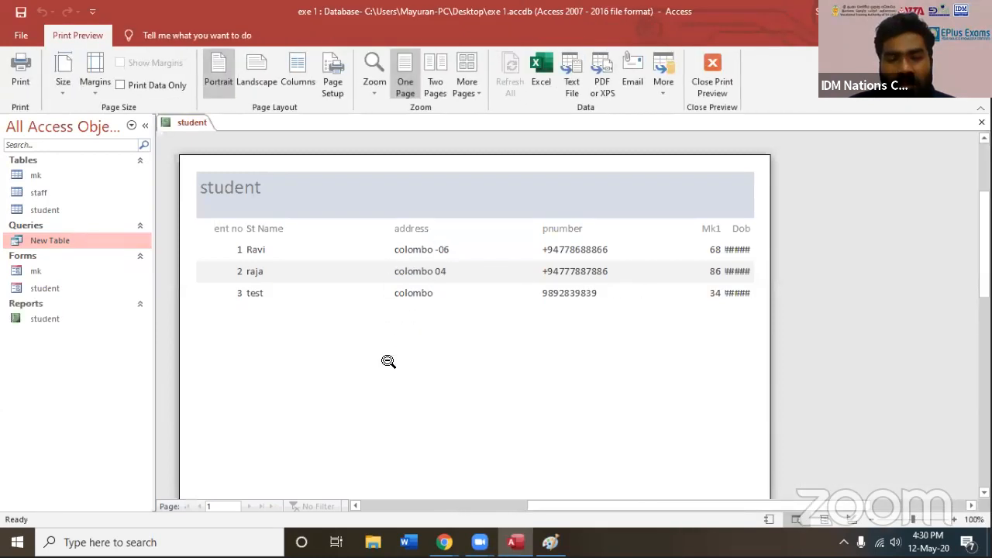
Set the student report's page orientation to landscape and leave the column setup
click(262, 71)
click(308, 68)
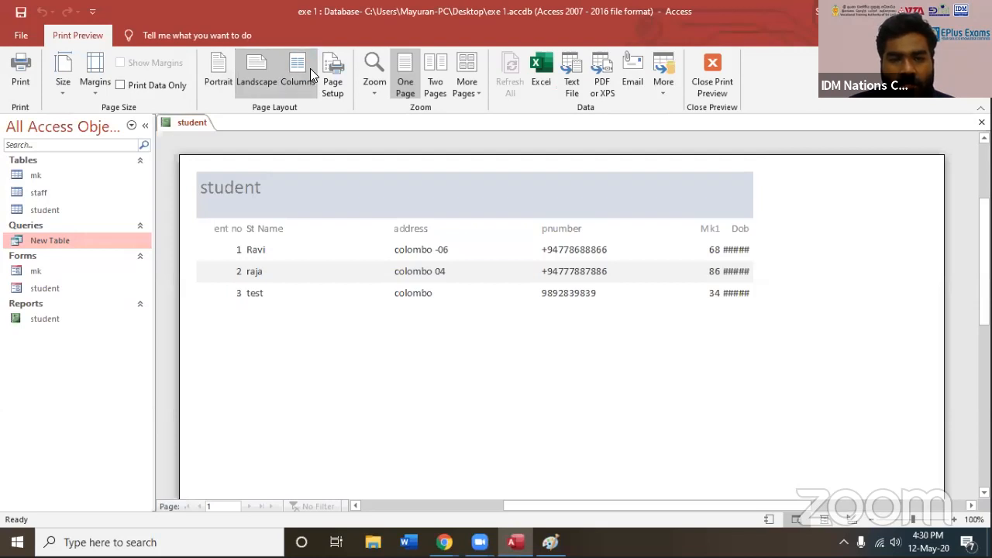
click(541, 320)
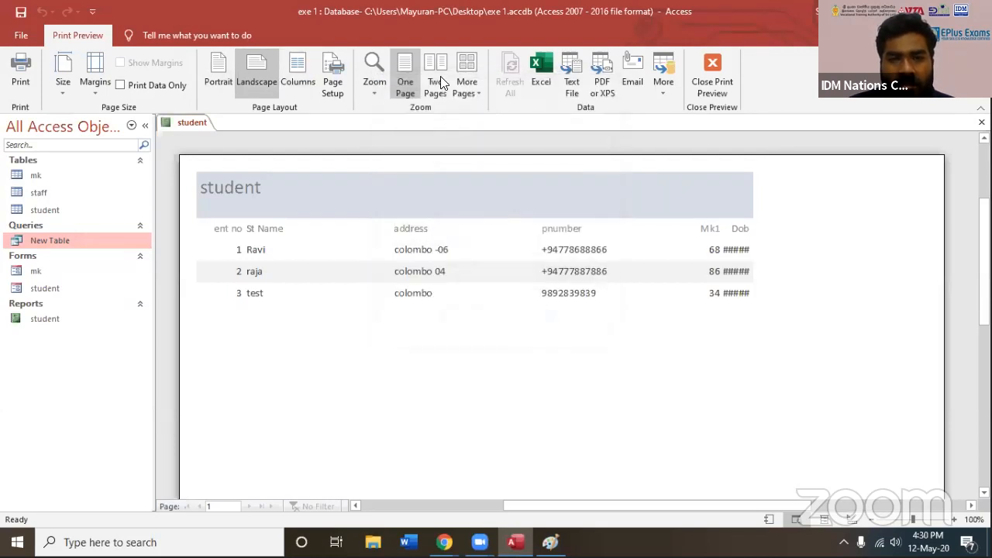
Preview the student report as two pages and one page, and examine its records up close
click(439, 77)
click(406, 79)
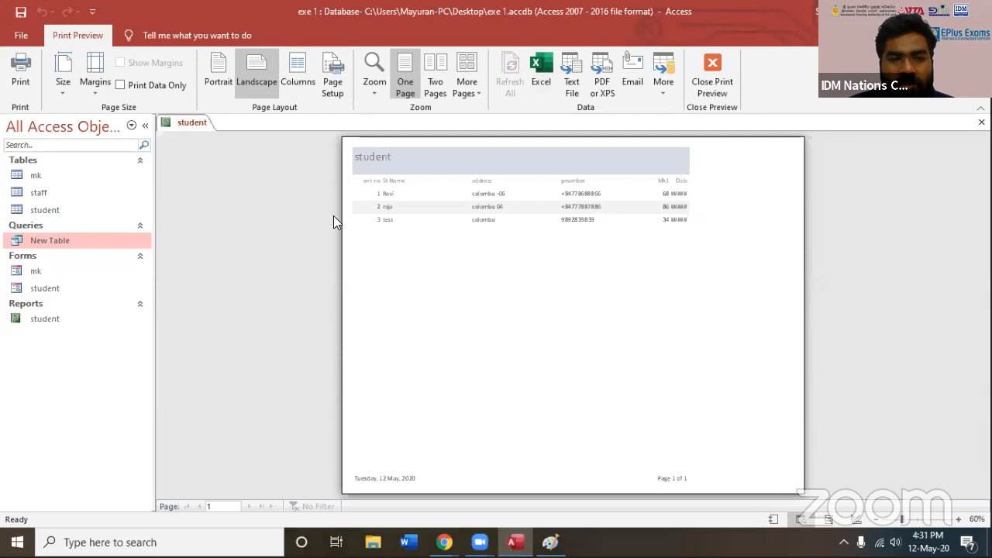
click(428, 233)
scroll(557, 225, up, 3)
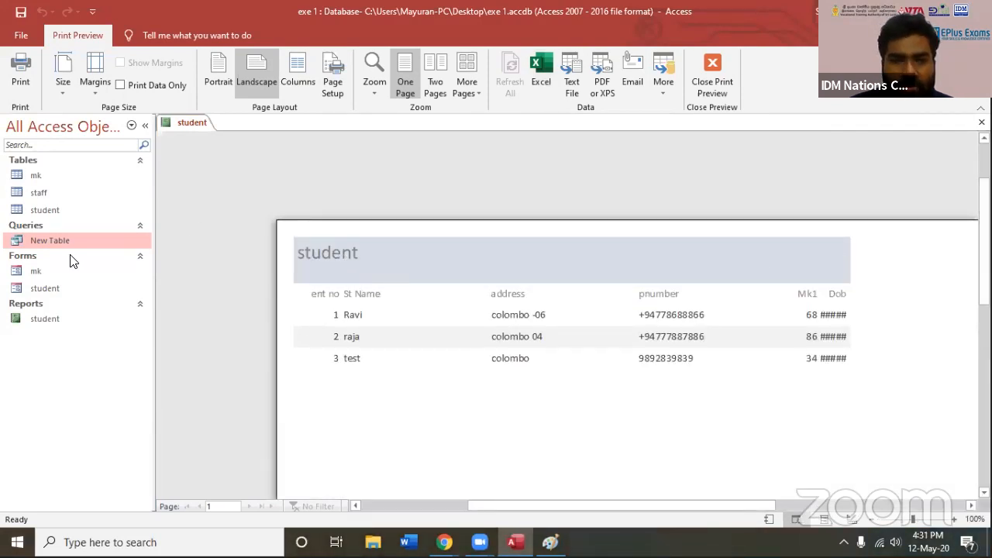
Close the print preview and open the student report in Design View
click(982, 123)
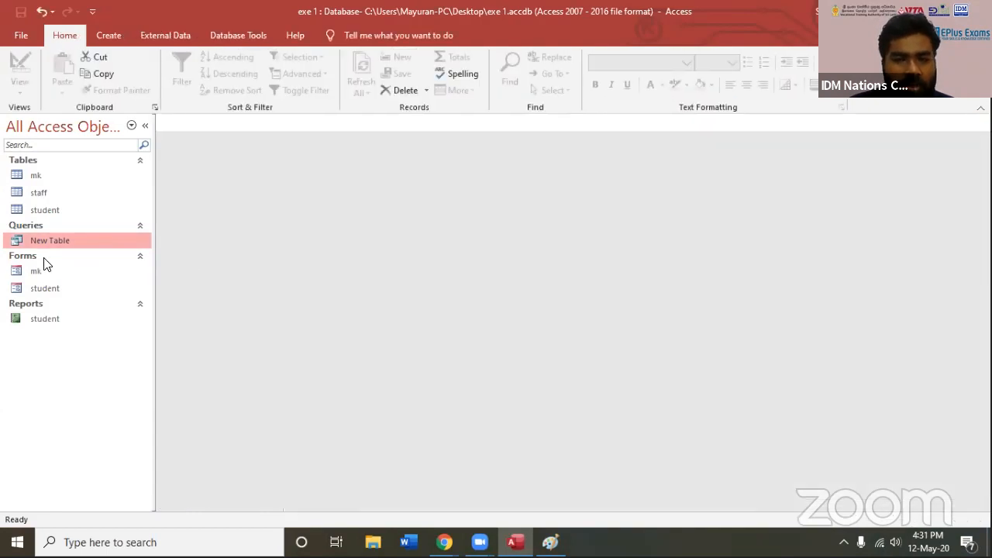
click(43, 321)
right_click(43, 321)
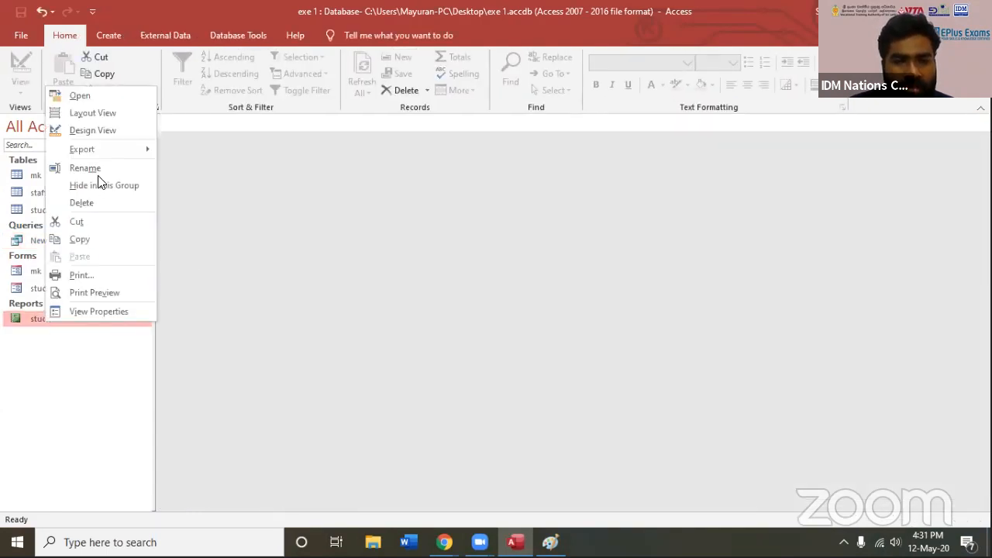
click(95, 129)
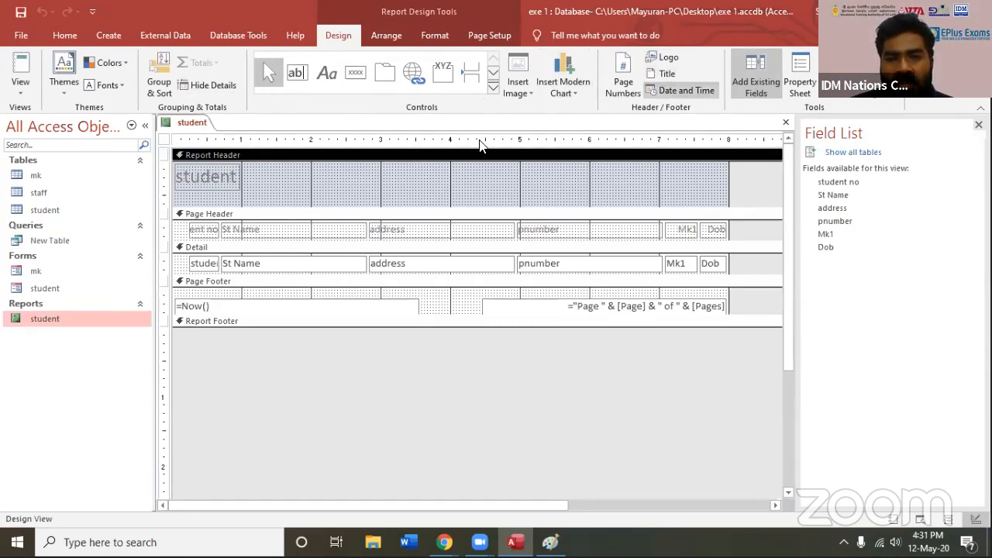
Change the title in the student report's header to "E plus student"
click(207, 176)
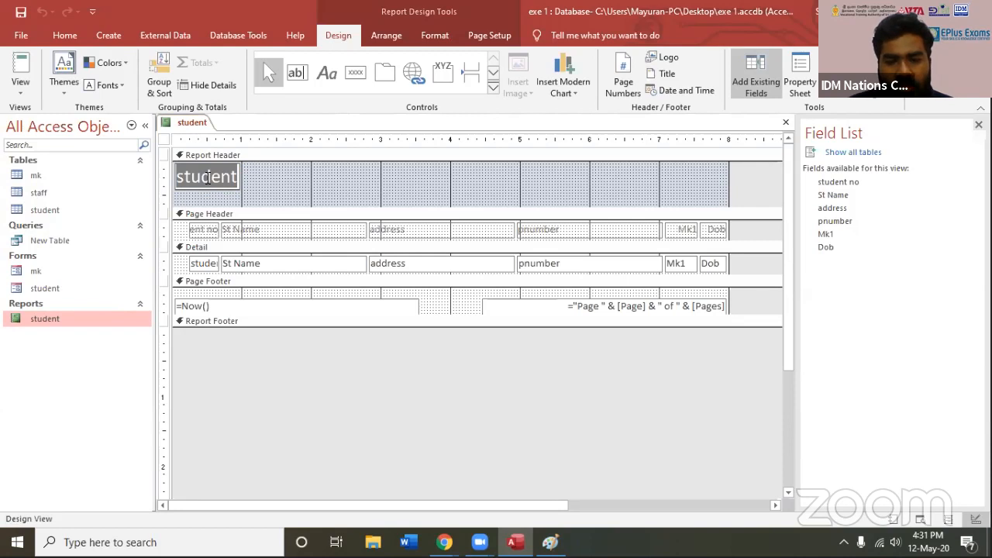
text(E)
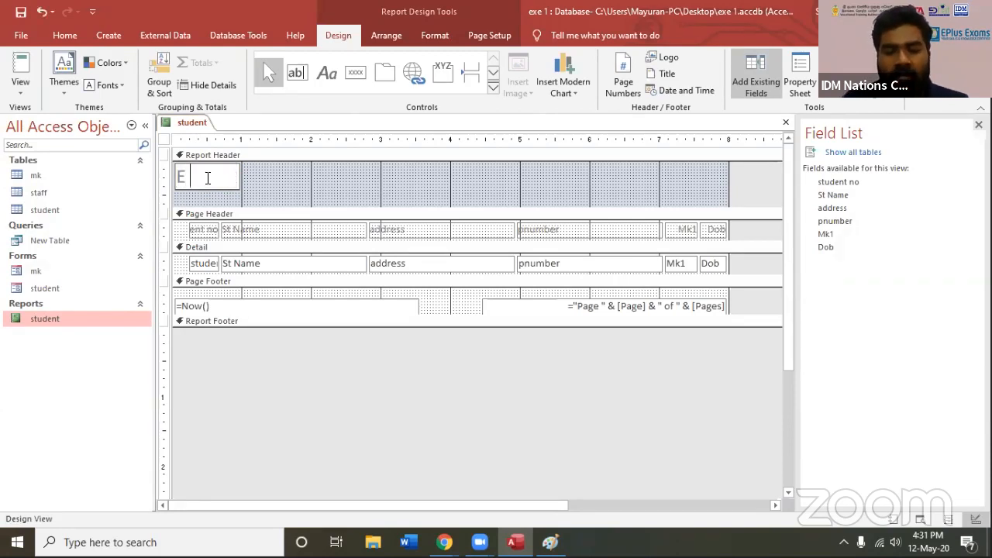
text( plus s)
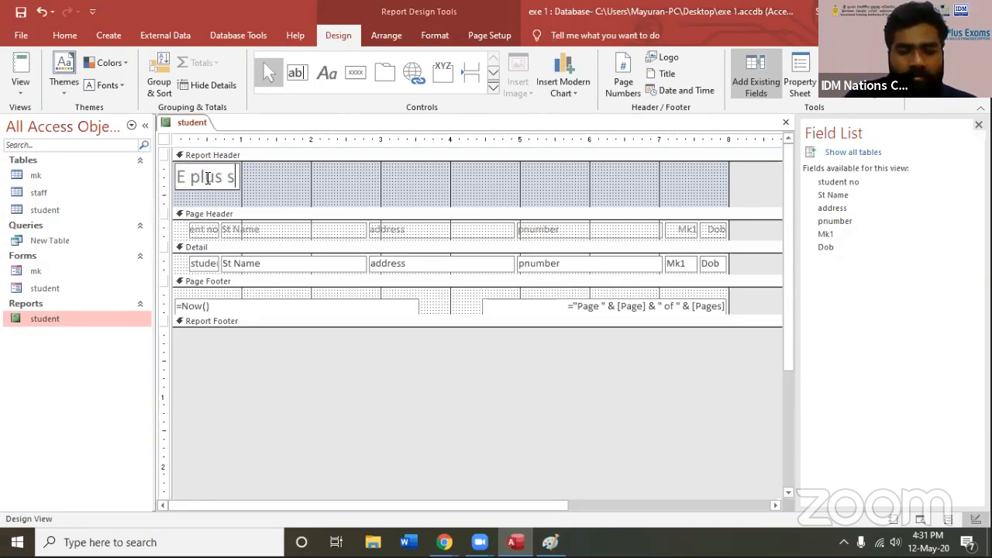
text(tudent)
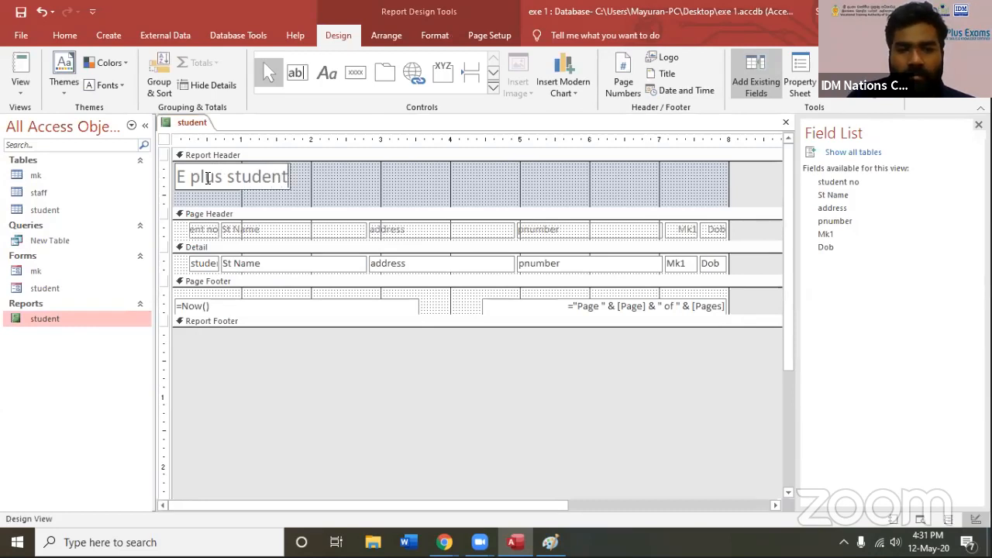
click(309, 357)
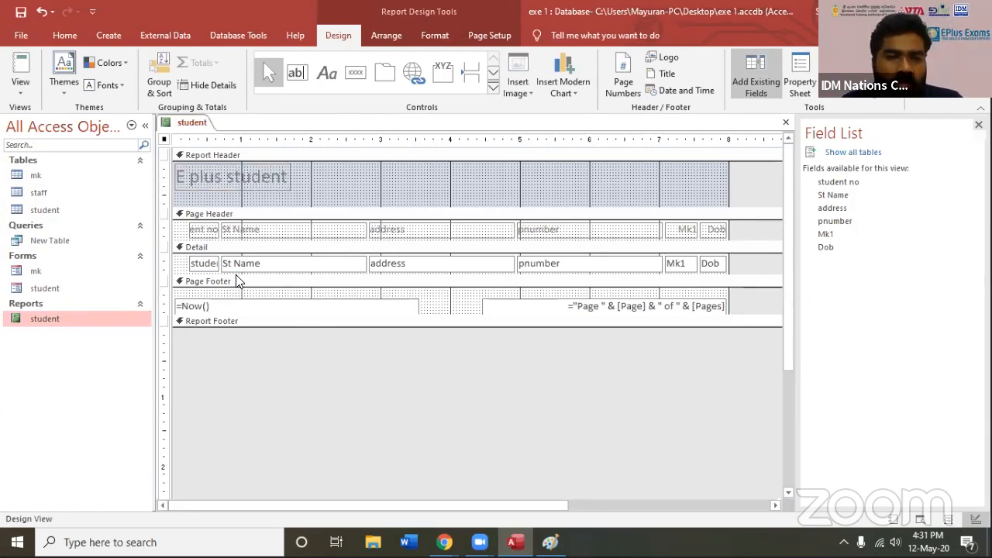
Examine the student report's Report Header, Page Header and Page Footer sections
click(195, 155)
click(201, 217)
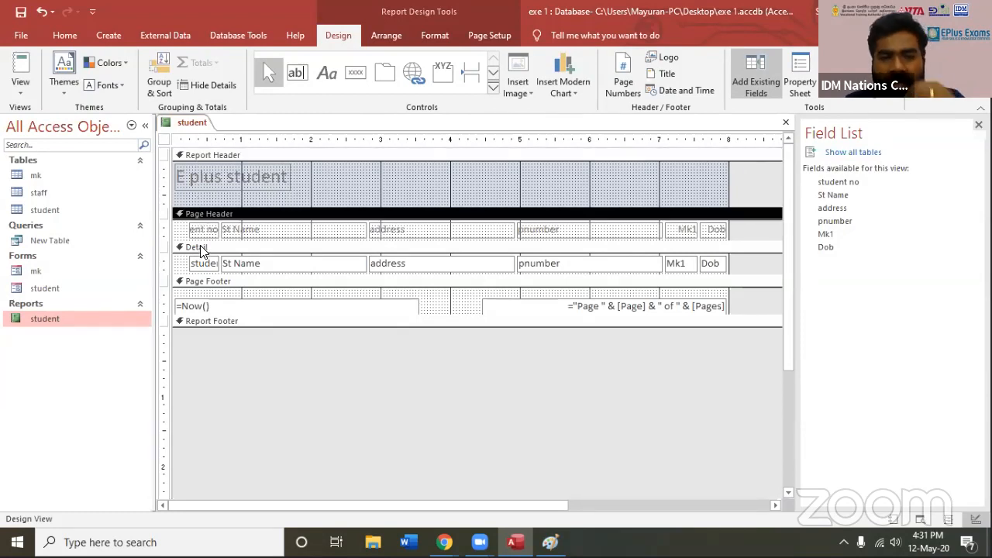
click(203, 156)
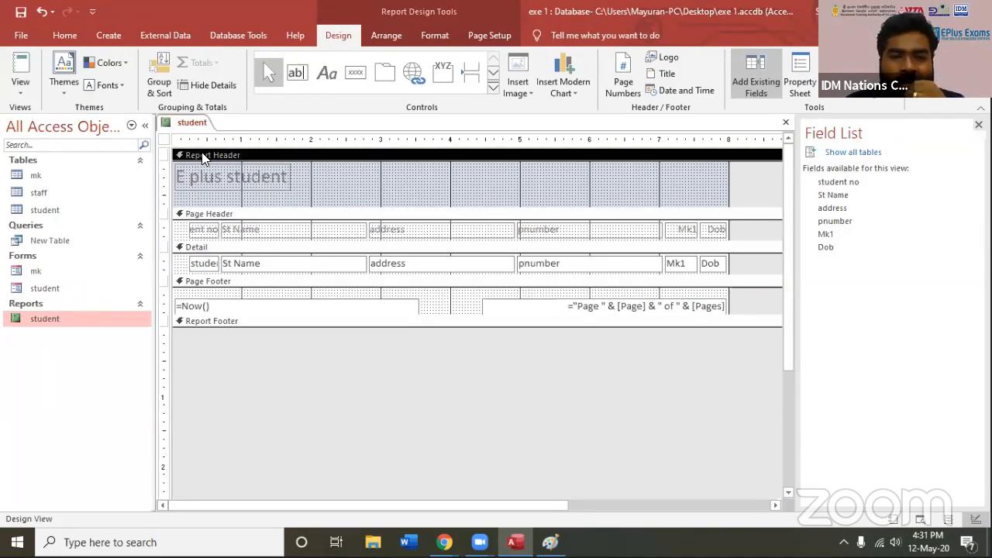
click(216, 216)
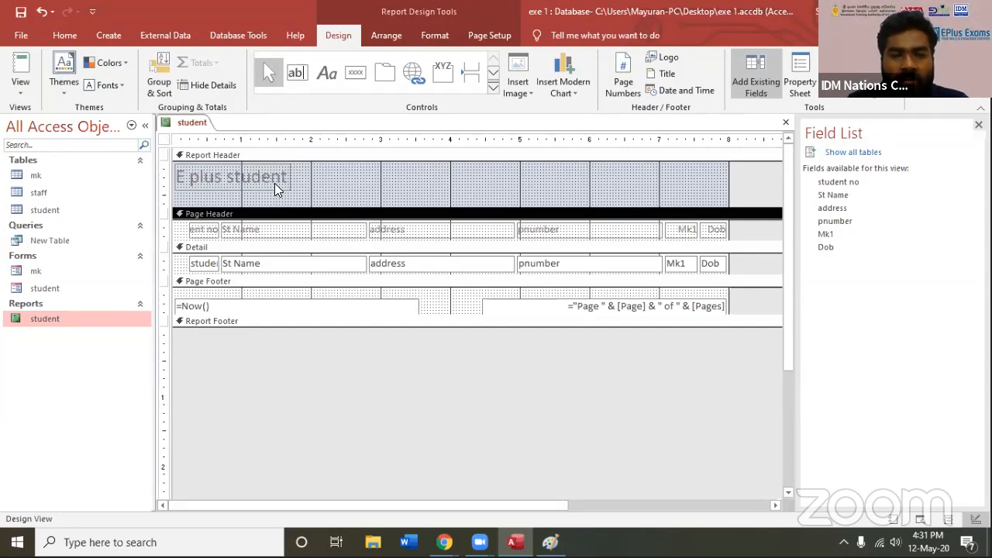
click(433, 307)
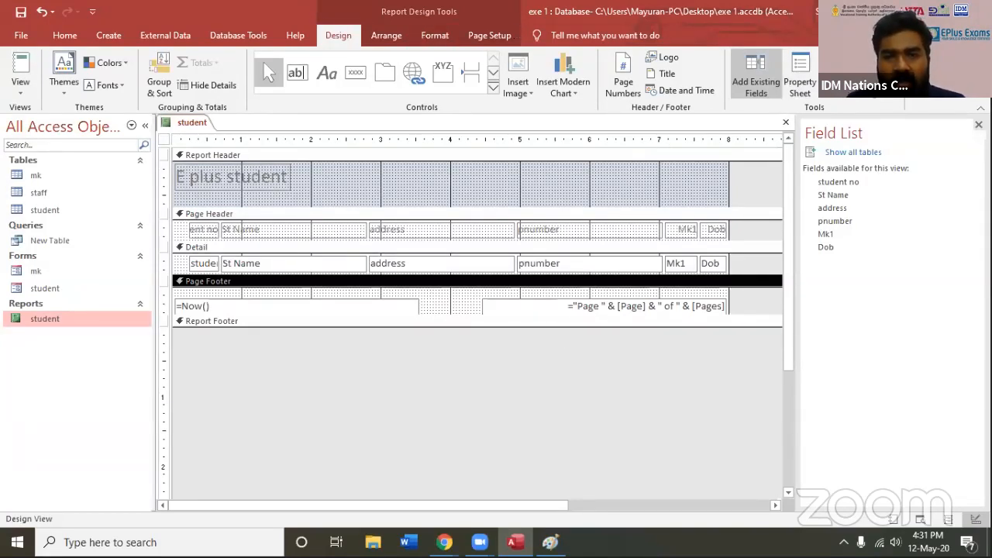
Close the student report and save its design changes
click(485, 39)
click(436, 39)
click(338, 35)
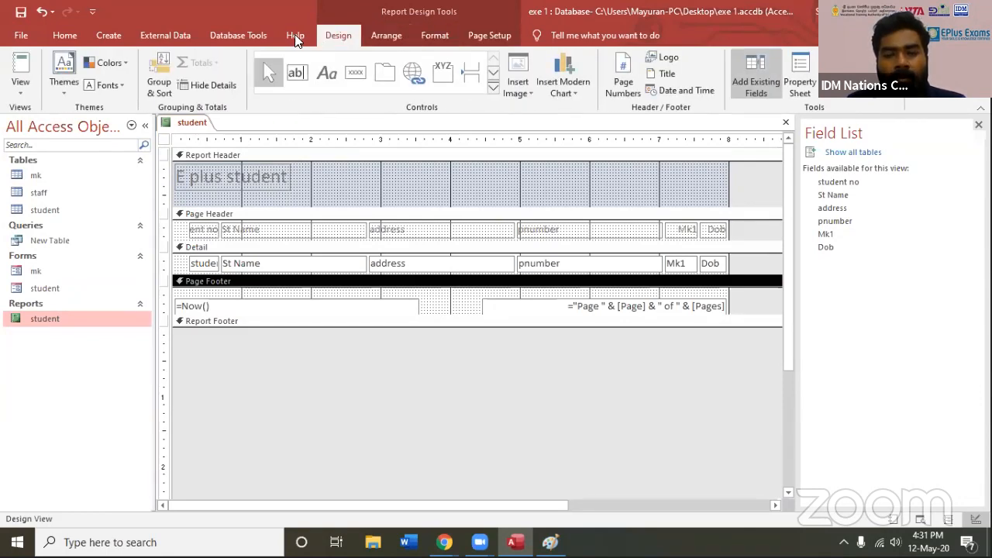
click(192, 32)
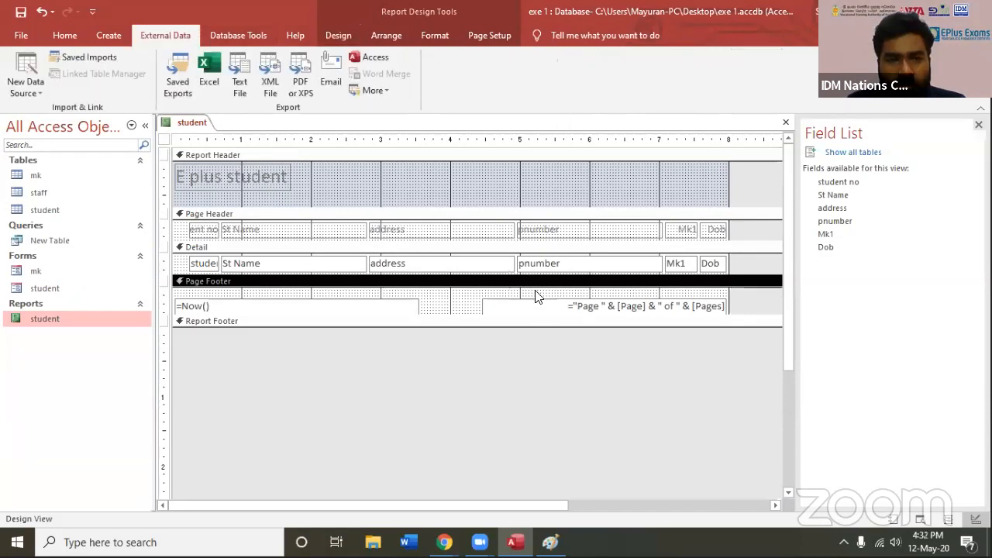
click(786, 122)
click(441, 312)
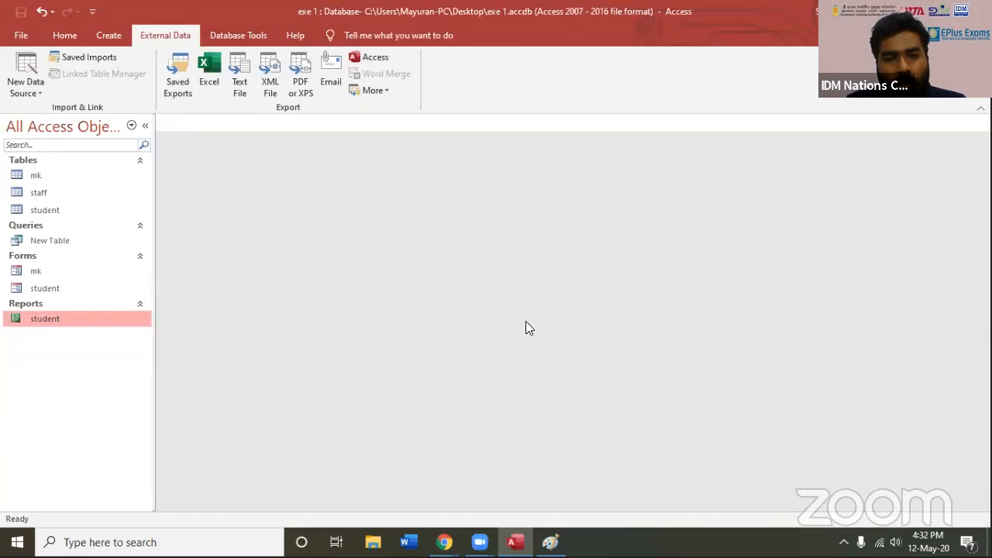
Open the Visual Basic editor, examine the acwzmain project's modules and its macro list, and close the editor
click(110, 35)
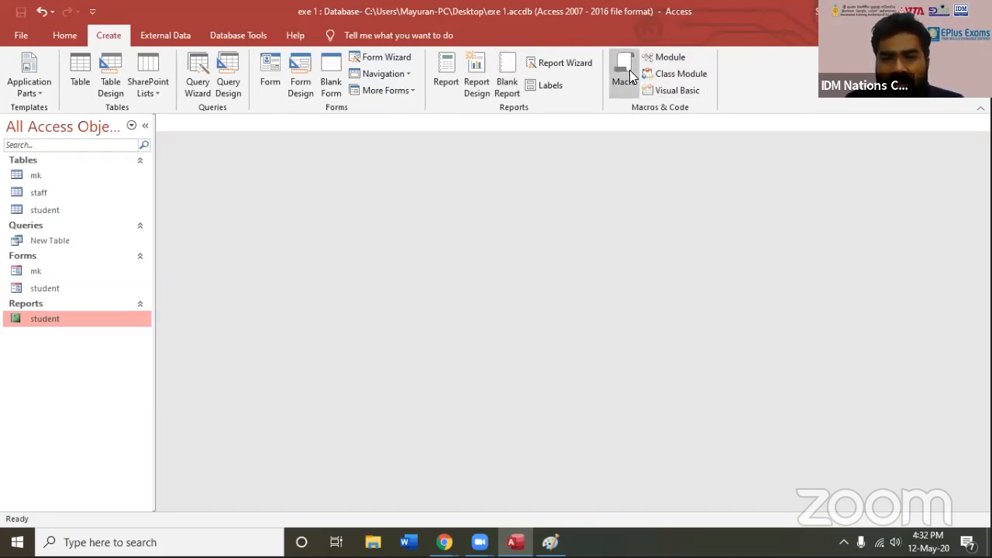
click(670, 91)
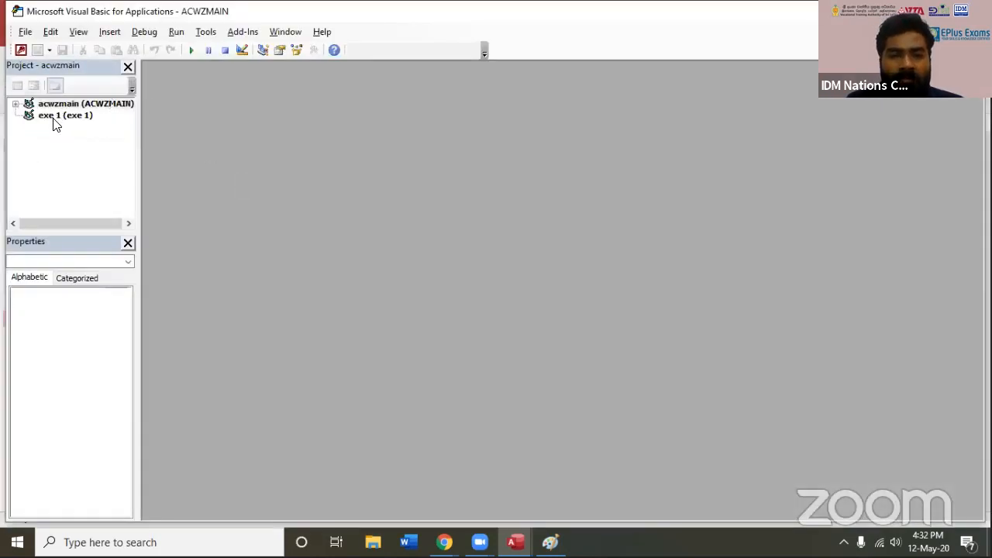
click(55, 116)
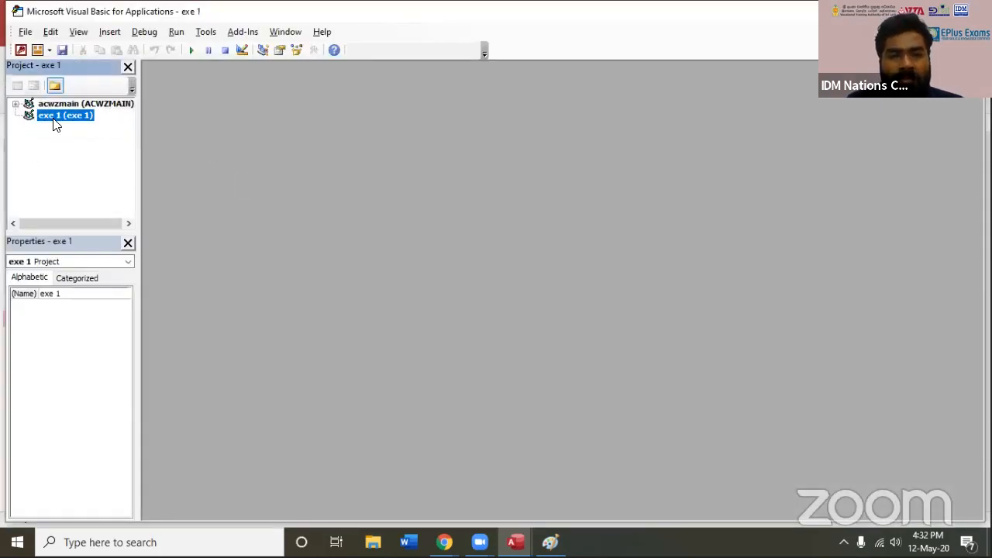
click(15, 104)
click(57, 115)
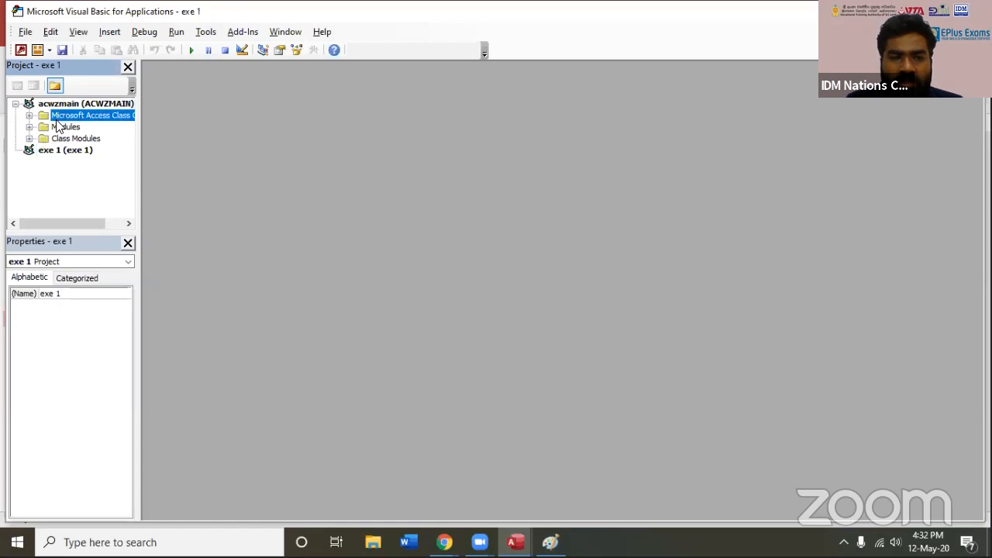
double_click(63, 127)
scroll(66, 138, up, 1)
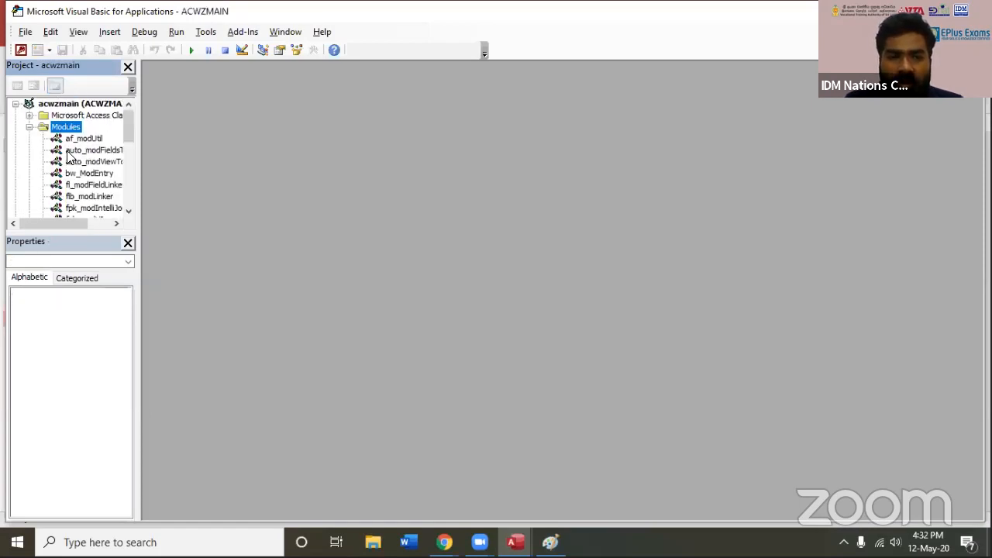
click(29, 127)
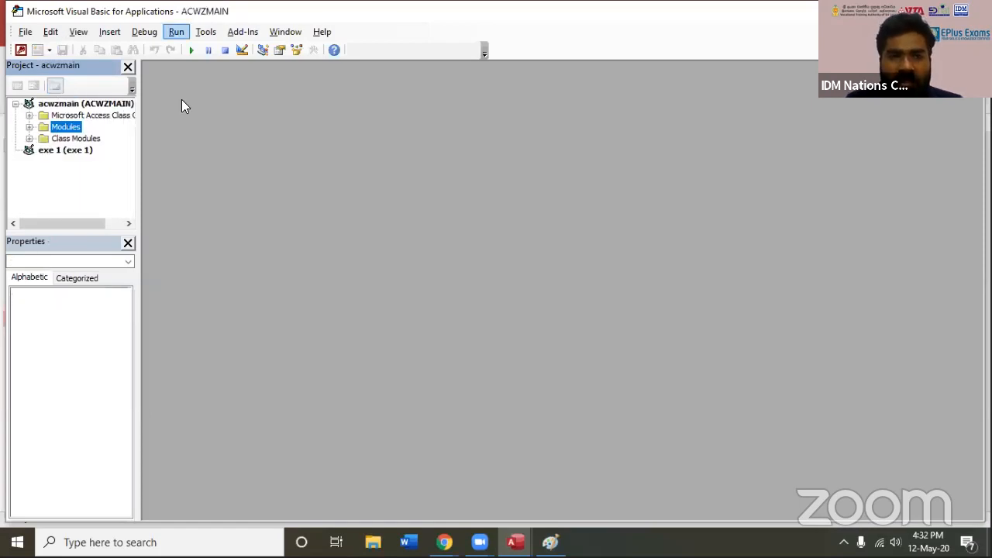
click(193, 50)
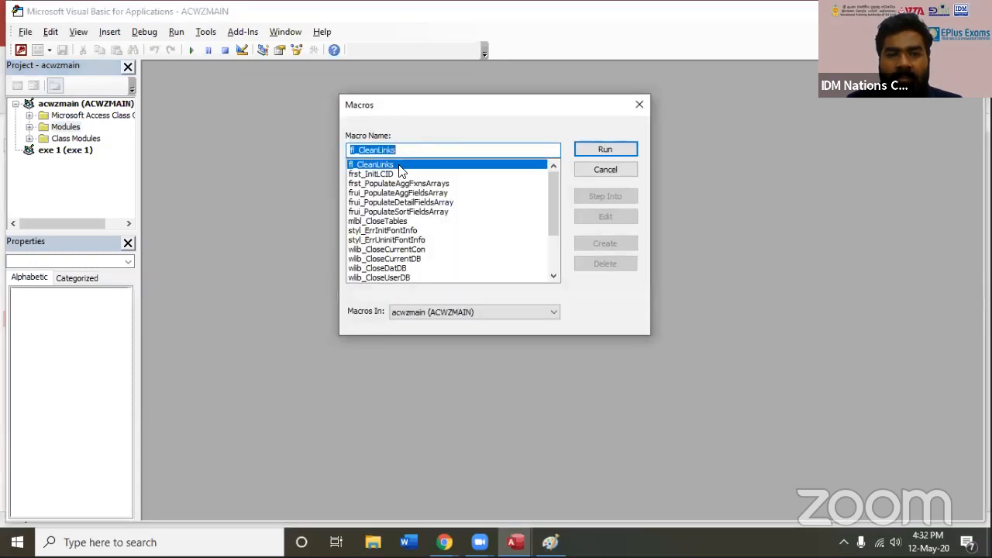
click(605, 171)
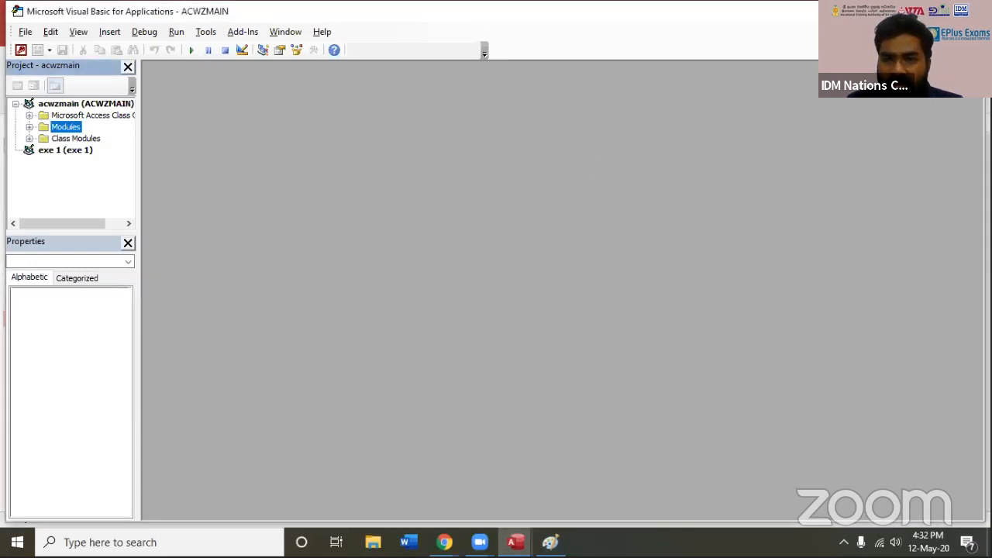
click(969, 11)
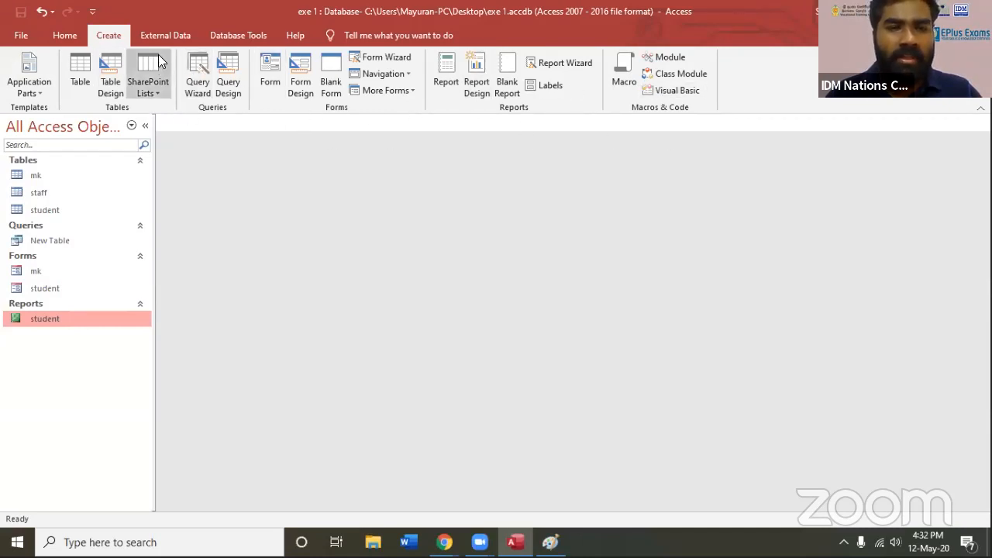
Examine the external data export options and the database tools
click(165, 36)
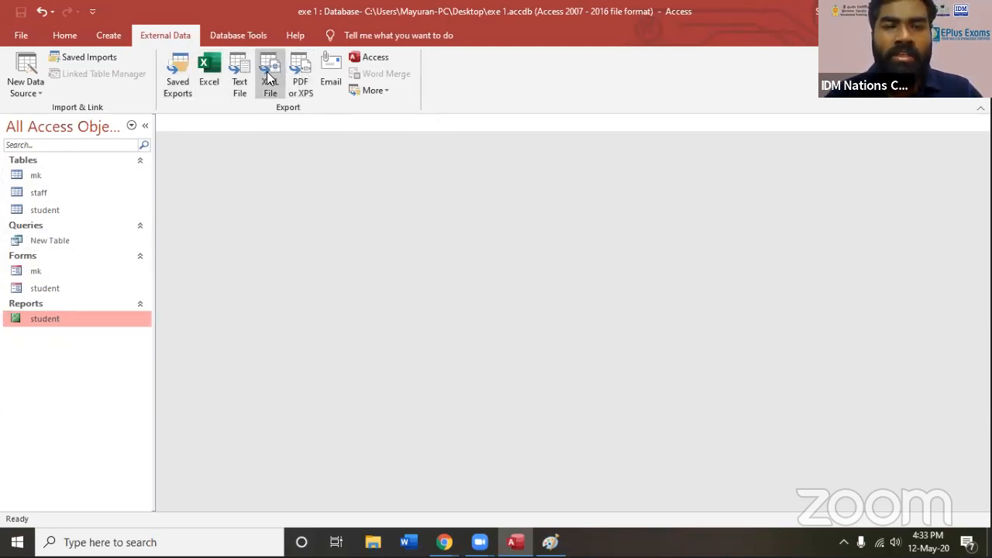
click(239, 35)
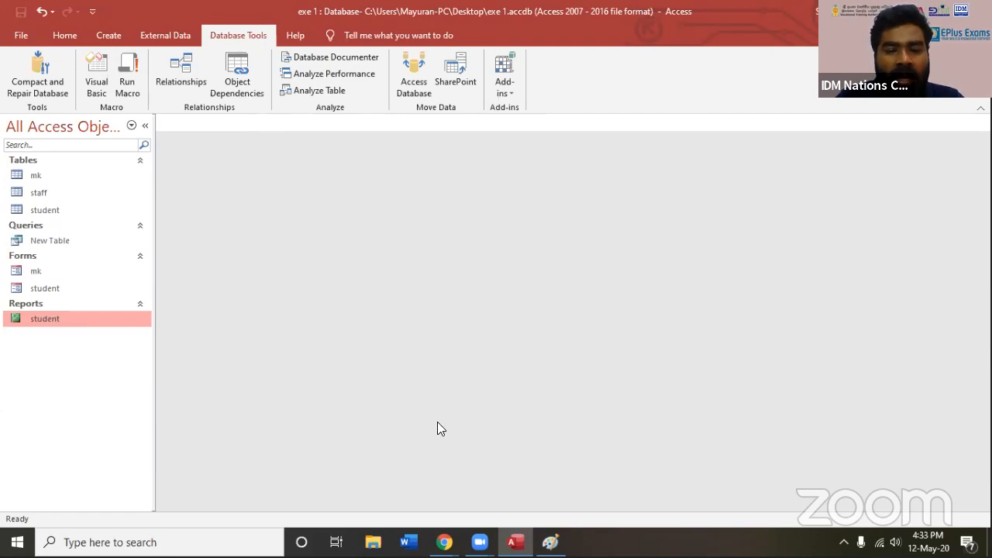
Switch to Paint and brush a large open box on the right half of the canvas
click(550, 542)
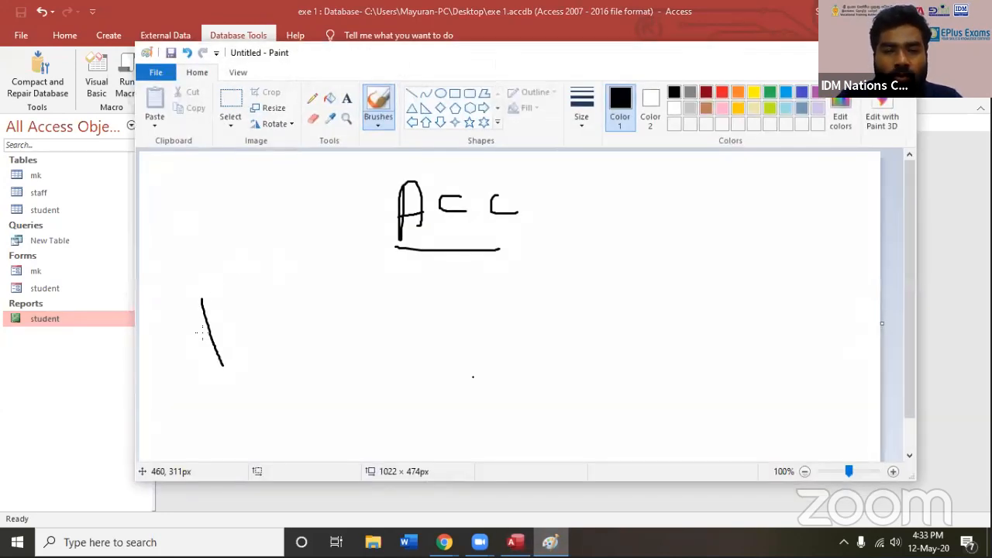
drag(562, 275, 562, 427)
mouse_move(563, 273)
mouse_down()
mouse_move(783, 270)
mouse_move(645, 441)
mouse_move(581, 442)
mouse_up()
click(613, 401)
Handwrite VB above the box and three more programming languages, including PHP, inside it, and circle the whole group
mouse_move(631, 240)
mouse_down()
mouse_move(642, 264)
mouse_move(651, 236)
mouse_up()
mouse_move(664, 247)
mouse_down()
mouse_move(663, 263)
mouse_move(675, 266)
mouse_move(721, 246)
mouse_up()
drag(724, 234, 726, 245)
drag(614, 307, 665, 306)
mouse_move(645, 309)
mouse_down()
mouse_move(651, 323)
mouse_move(717, 304)
mouse_up()
mouse_move(663, 373)
mouse_down()
mouse_move(679, 348)
mouse_move(664, 351)
mouse_up()
mouse_move(696, 344)
mouse_down()
mouse_move(696, 368)
mouse_move(712, 354)
mouse_up()
mouse_move(712, 347)
mouse_down()
mouse_move(714, 366)
mouse_move(719, 339)
mouse_up()
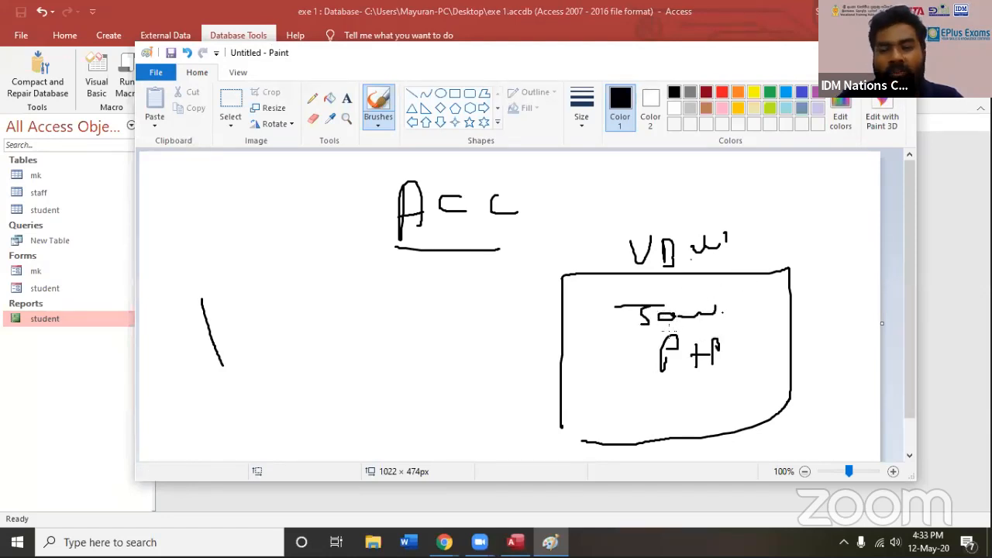
mouse_move(670, 398)
mouse_down()
mouse_move(690, 425)
mouse_move(690, 407)
mouse_up()
mouse_move(729, 387)
mouse_down()
mouse_move(722, 415)
mouse_move(767, 400)
mouse_up()
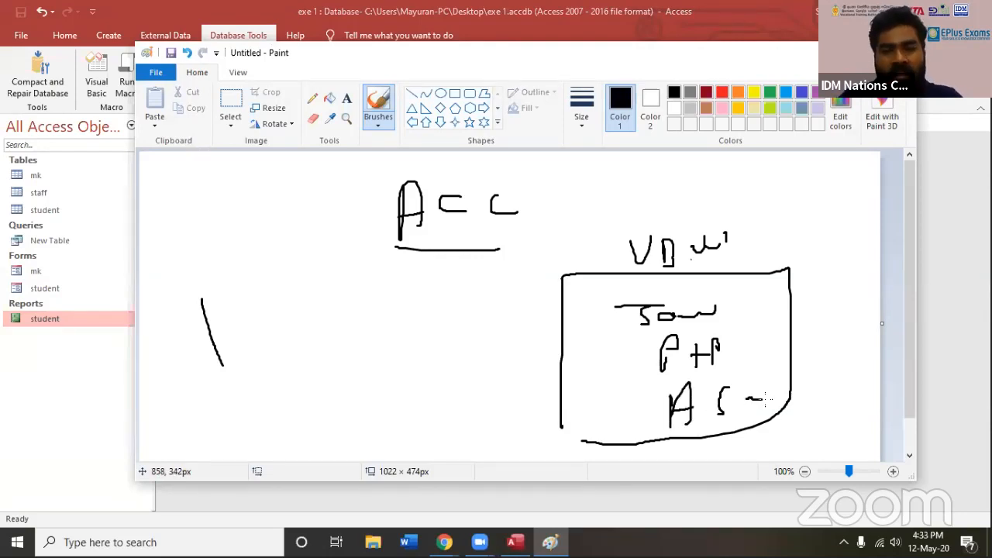
mouse_move(622, 425)
mouse_down()
mouse_move(595, 276)
mouse_move(770, 222)
mouse_move(675, 454)
mouse_move(601, 271)
mouse_up()
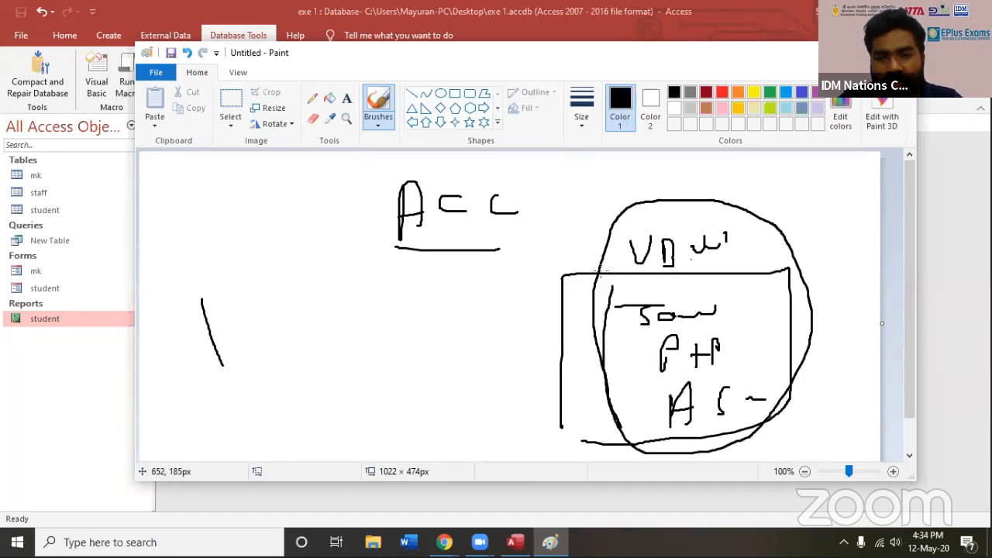
Handwrite an Access label over a small ticked box at the lower left and link it to the circled languages with two curves
drag(190, 380, 259, 365)
mouse_move(264, 342)
mouse_down()
mouse_move(256, 366)
mouse_move(287, 370)
mouse_up()
mouse_move(197, 388)
mouse_down()
mouse_move(195, 431)
mouse_move(210, 437)
mouse_up()
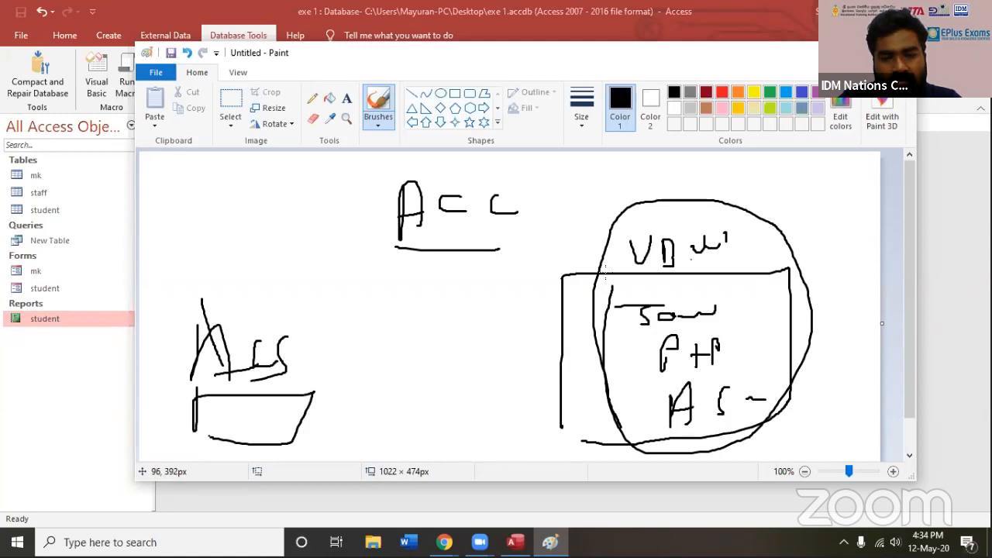
mouse_move(609, 256)
mouse_down()
mouse_move(450, 247)
mouse_move(283, 397)
mouse_move(462, 314)
mouse_up()
drag(567, 286, 598, 285)
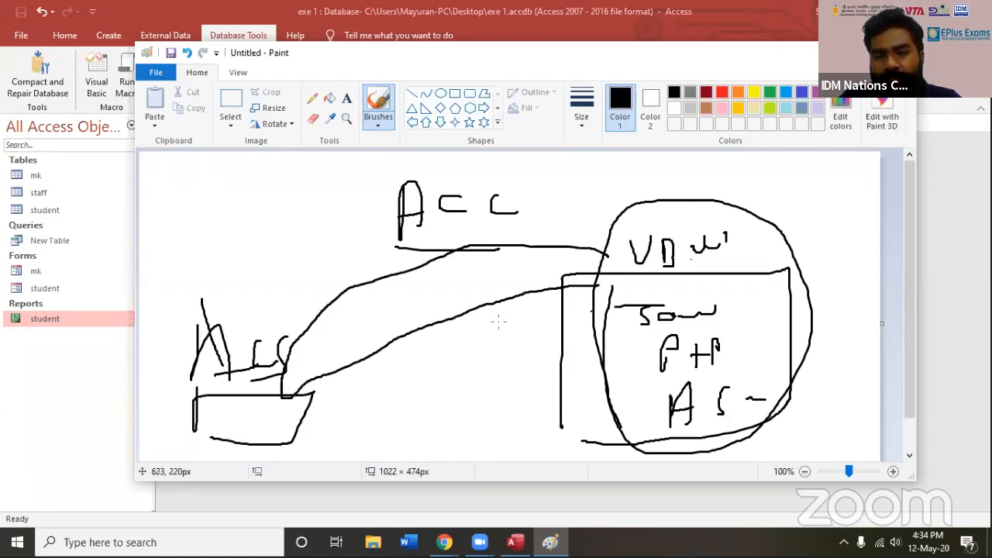
mouse_move(217, 411)
mouse_down()
mouse_move(226, 425)
mouse_move(258, 397)
mouse_up()
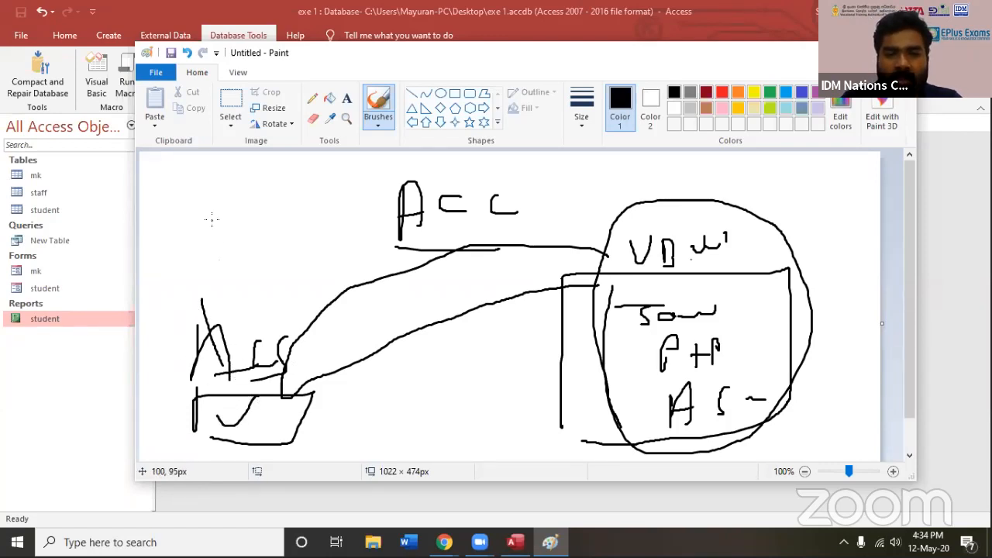
Handwrite a three-line list of database names, starting with "Acc", above the small Access box
mouse_move(237, 205)
mouse_down()
mouse_move(246, 170)
mouse_move(261, 203)
mouse_up()
drag(241, 195, 324, 200)
mouse_move(262, 231)
mouse_down()
mouse_move(244, 259)
mouse_move(287, 245)
mouse_move(324, 249)
mouse_up()
drag(256, 290, 307, 298)
drag(327, 284, 340, 306)
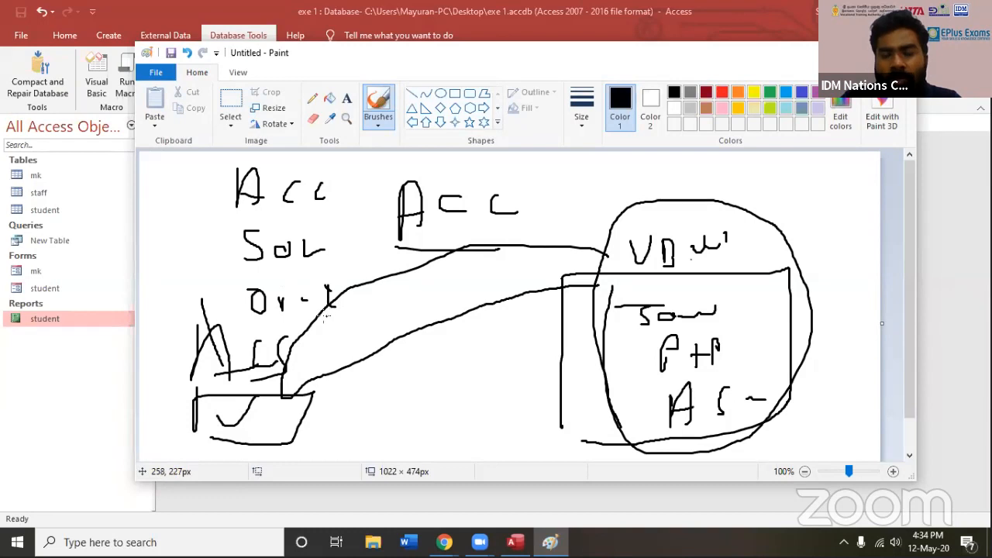
Outline each of the three listed database names with a box and mark the list with a line and tick beside it
mouse_move(216, 189)
mouse_down()
mouse_move(205, 295)
mouse_move(301, 321)
mouse_move(341, 281)
mouse_move(301, 264)
mouse_move(225, 306)
mouse_move(260, 315)
mouse_up()
mouse_move(233, 254)
mouse_down()
mouse_move(233, 232)
mouse_move(339, 248)
mouse_move(235, 266)
mouse_up()
mouse_move(220, 168)
mouse_down()
mouse_move(231, 206)
mouse_move(324, 158)
mouse_move(238, 203)
mouse_up()
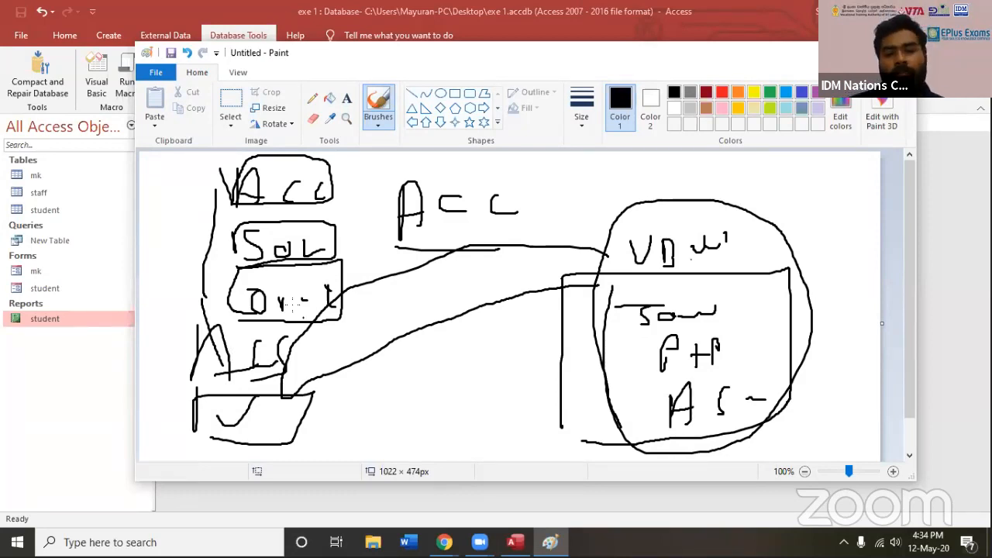
Draw two arrows pointing away from the lowest boxed database name toward the language group
mouse_move(338, 313)
mouse_down()
mouse_move(384, 316)
mouse_move(369, 326)
mouse_up()
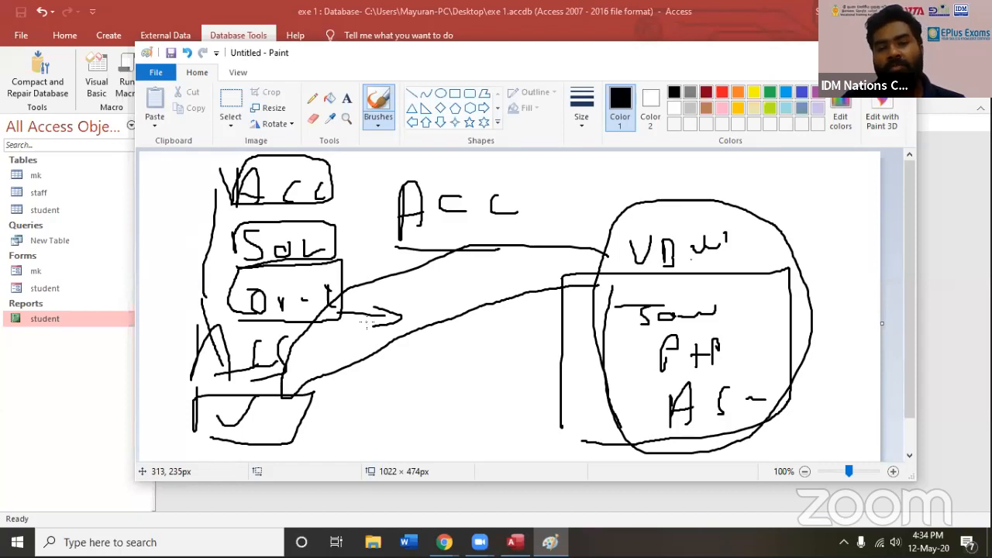
drag(345, 271, 378, 266)
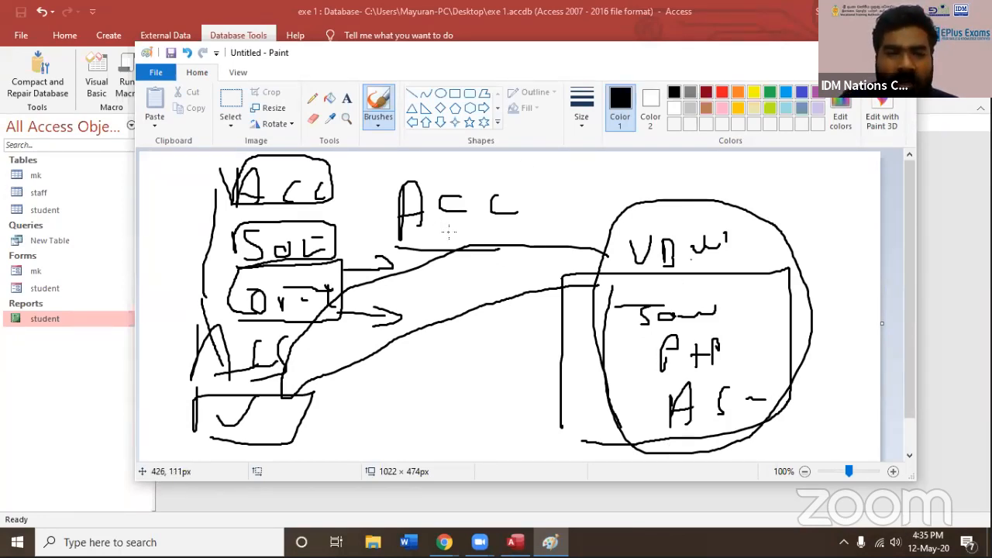
Underline the four handwritten language names and retrace the two curves linking them to the small Access box
drag(628, 264, 686, 265)
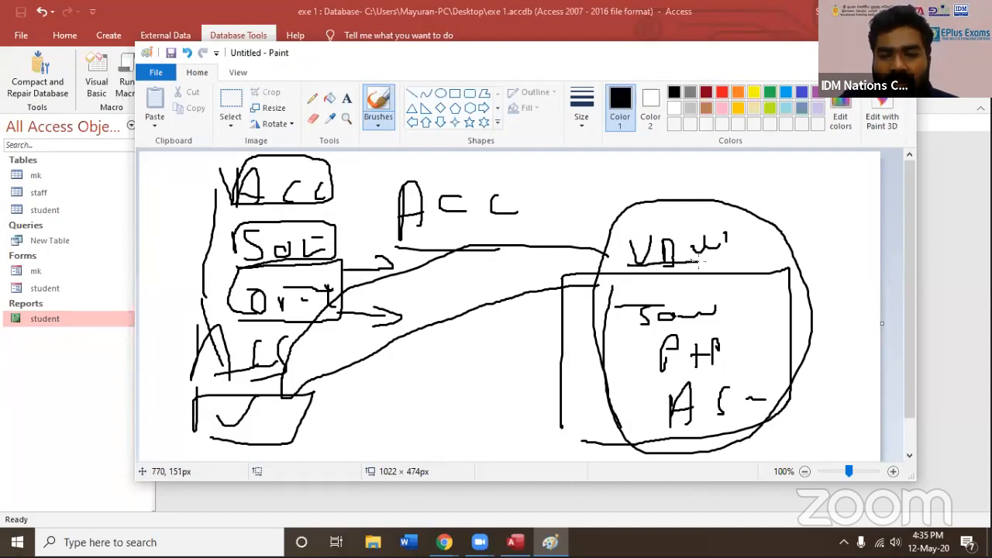
drag(641, 321, 715, 320)
drag(650, 371, 701, 369)
drag(650, 425, 686, 423)
mouse_move(612, 259)
mouse_down()
mouse_move(483, 236)
mouse_move(226, 372)
mouse_move(254, 425)
mouse_move(278, 434)
mouse_move(577, 307)
mouse_up()
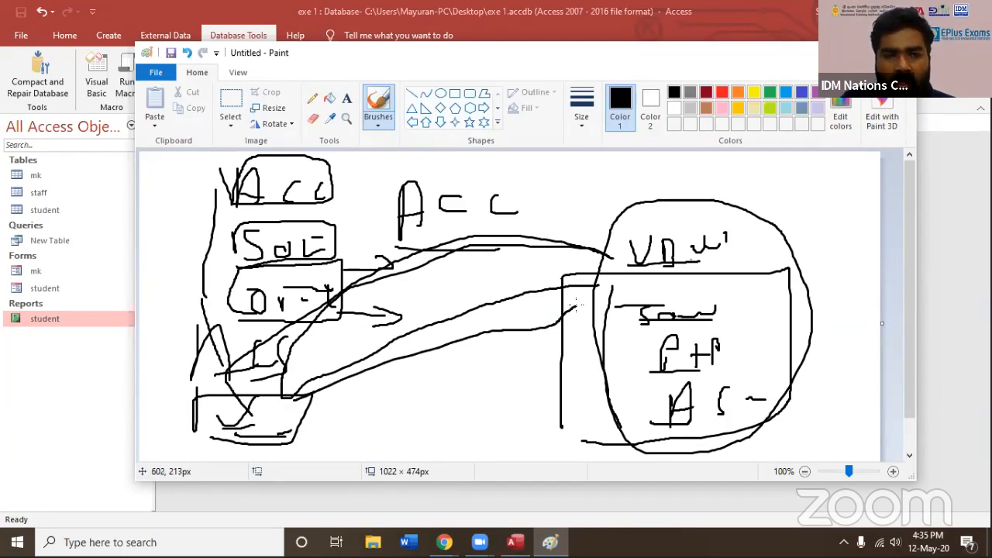
Switch to Access and review the available database tools, external data, home and object creation commands
click(242, 35)
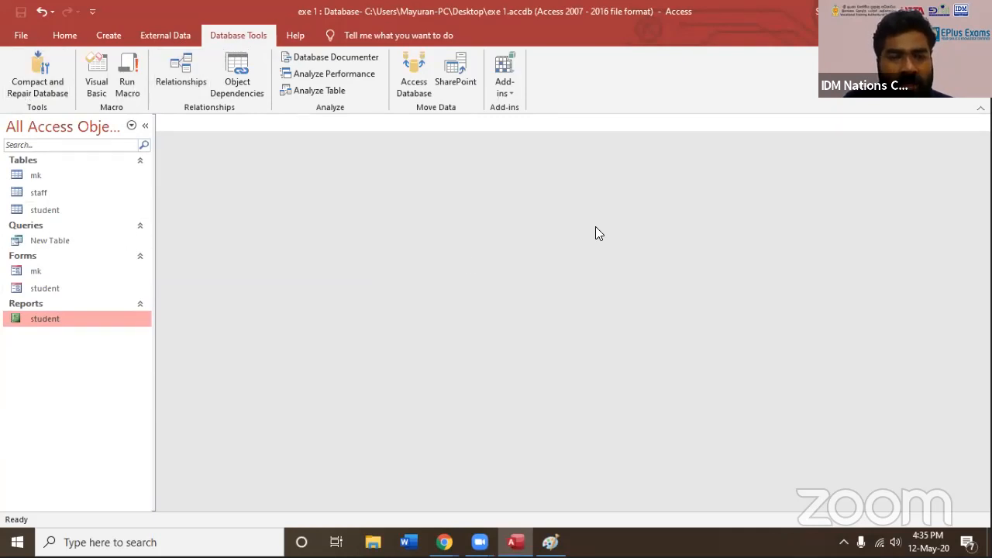
click(162, 34)
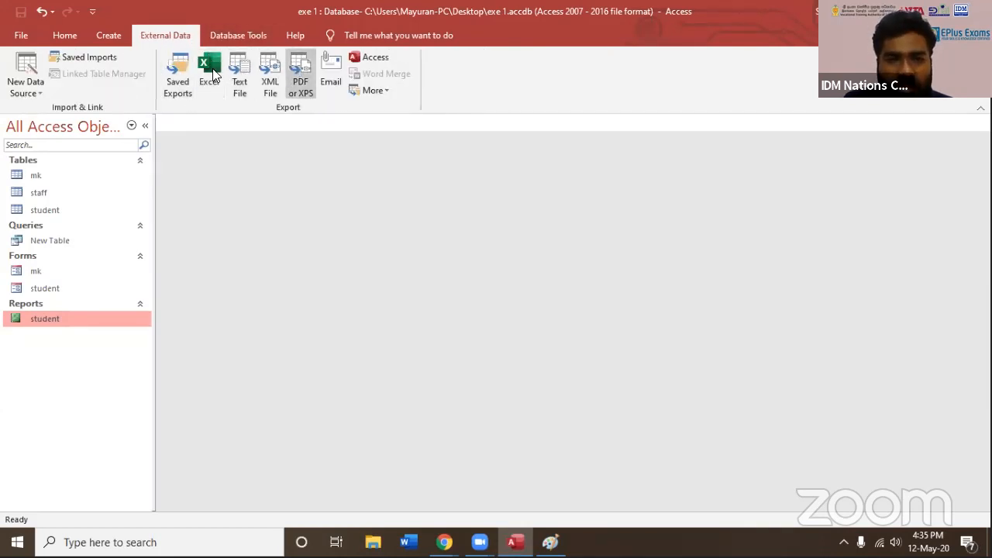
click(110, 37)
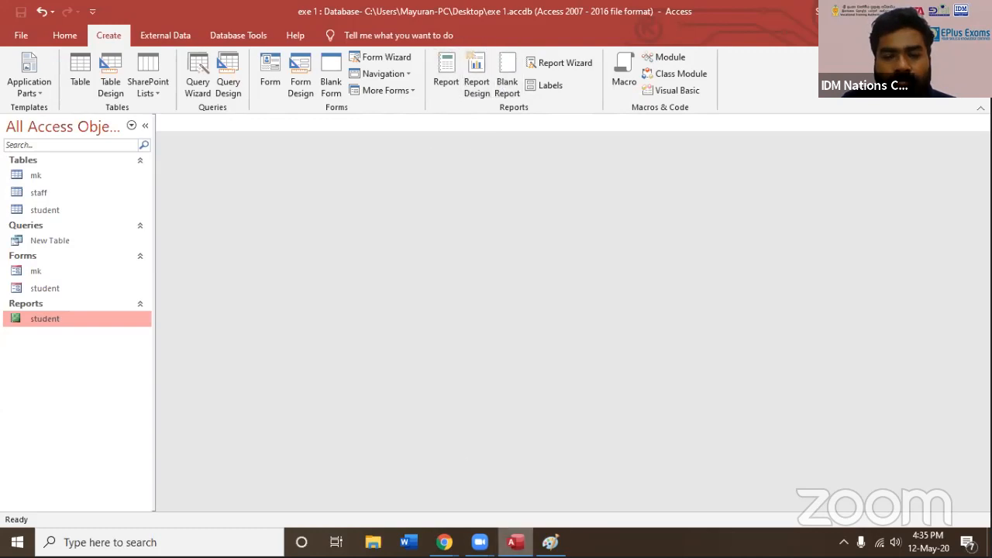
click(551, 542)
click(203, 35)
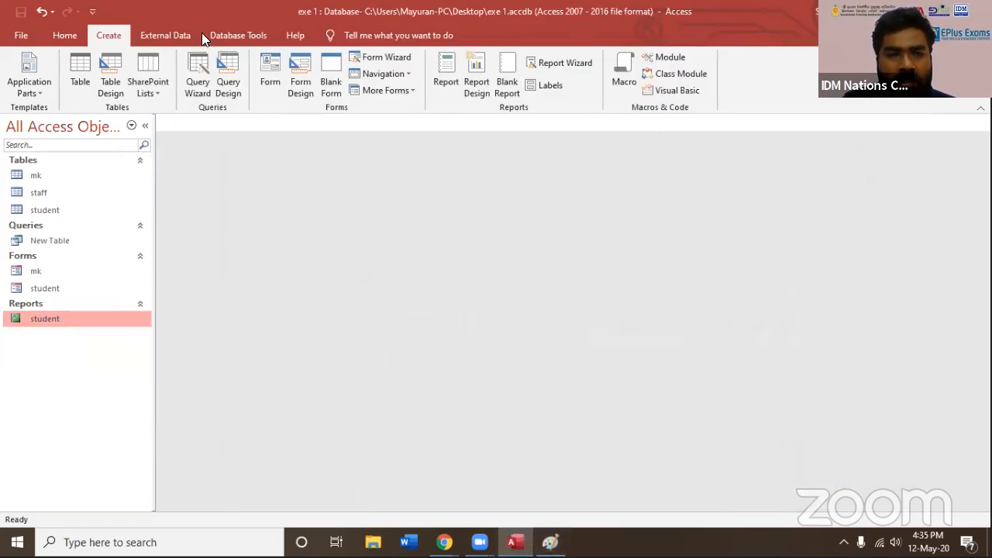
scroll(193, 37, down, 2)
click(186, 41)
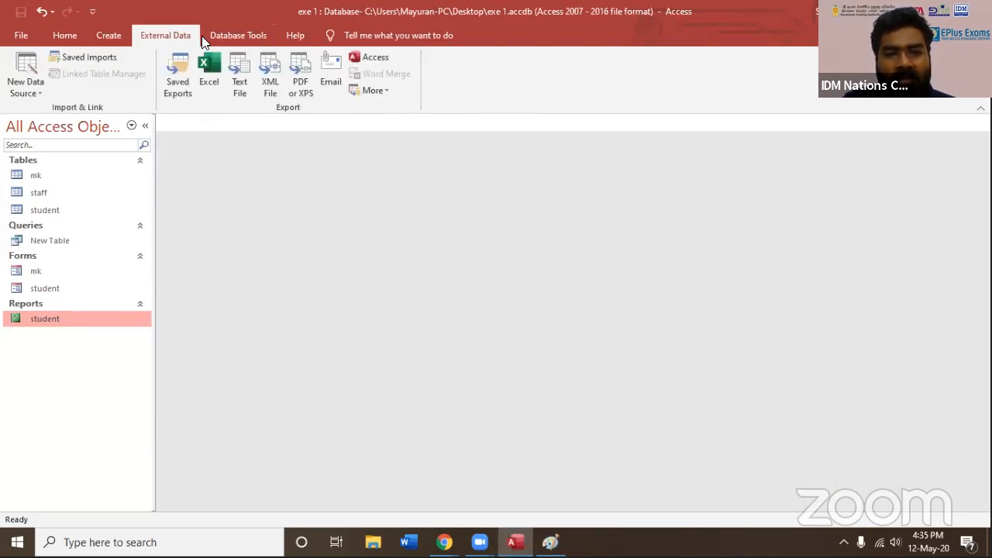
click(212, 38)
click(197, 43)
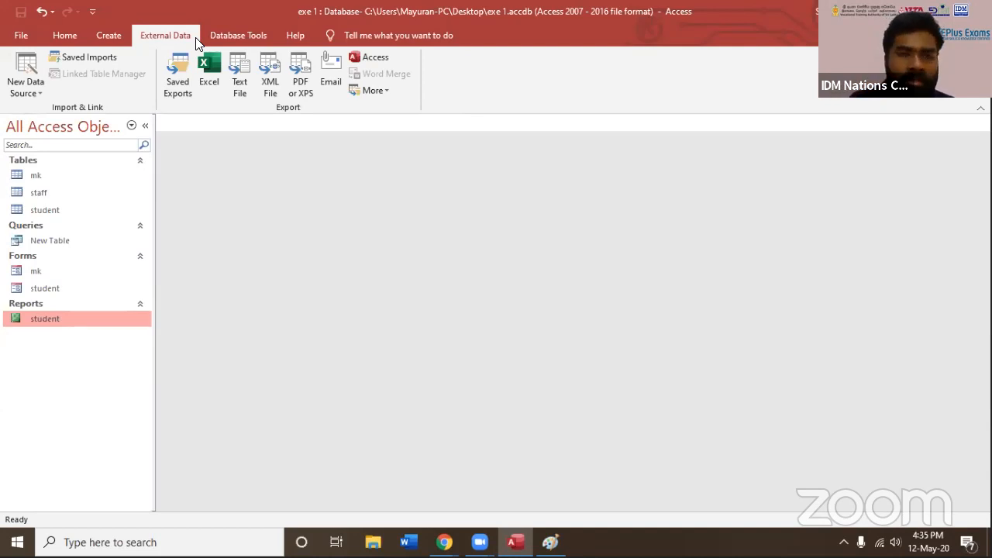
click(66, 35)
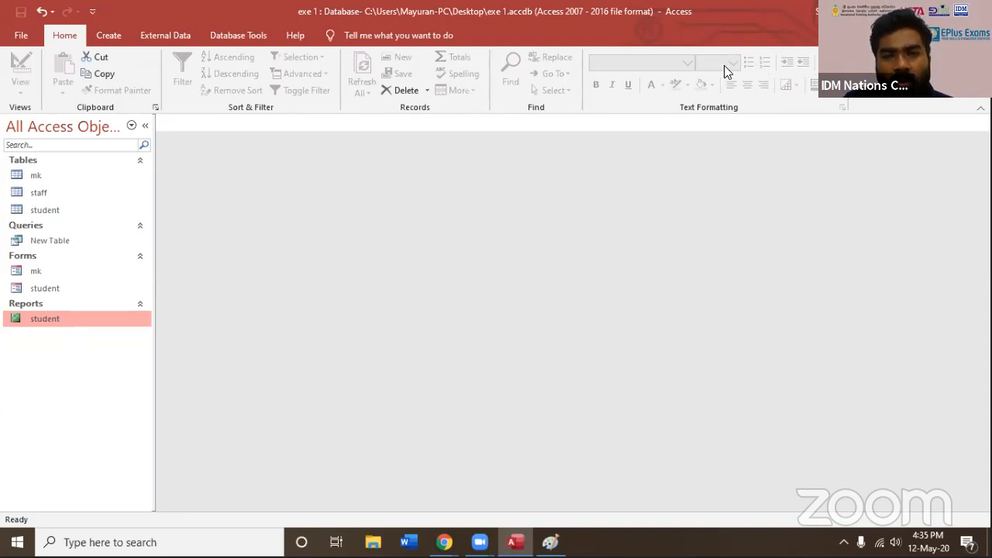
click(108, 37)
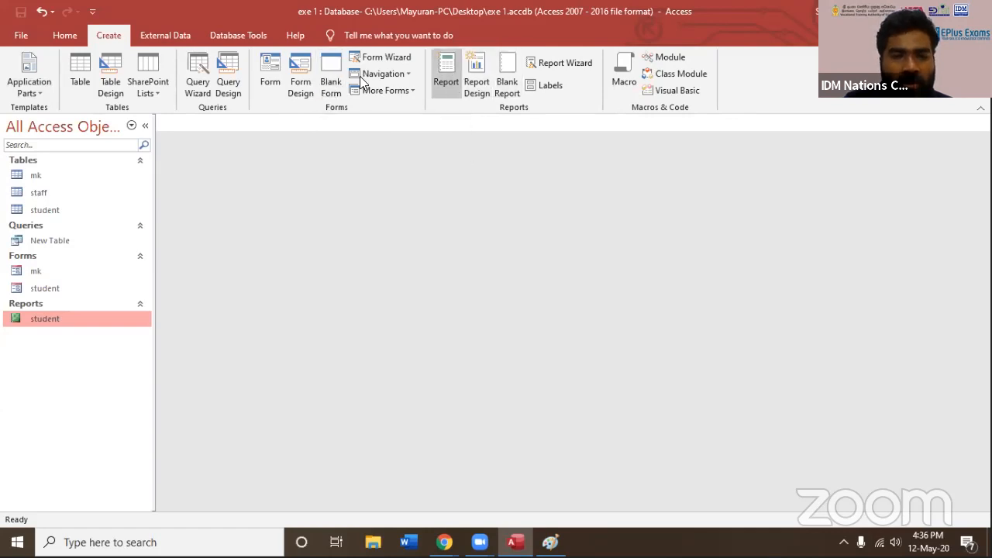
Permanently delete the student report from the database
click(33, 304)
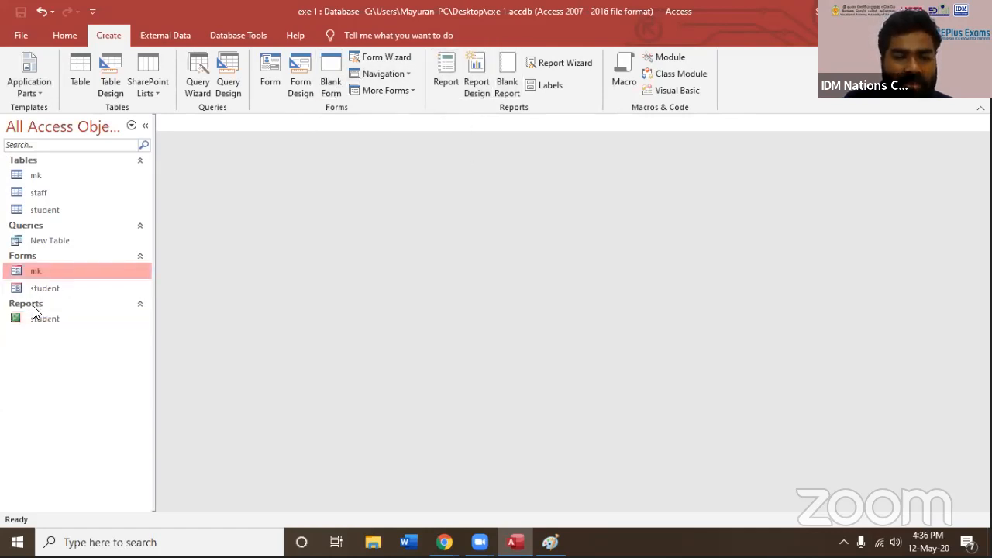
click(140, 304)
click(83, 321)
key(Delete)
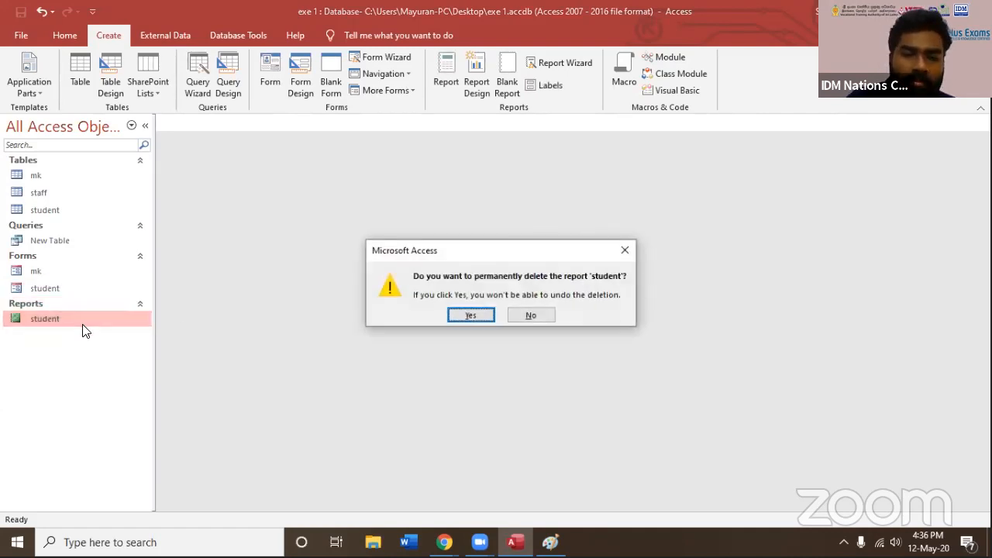
click(468, 315)
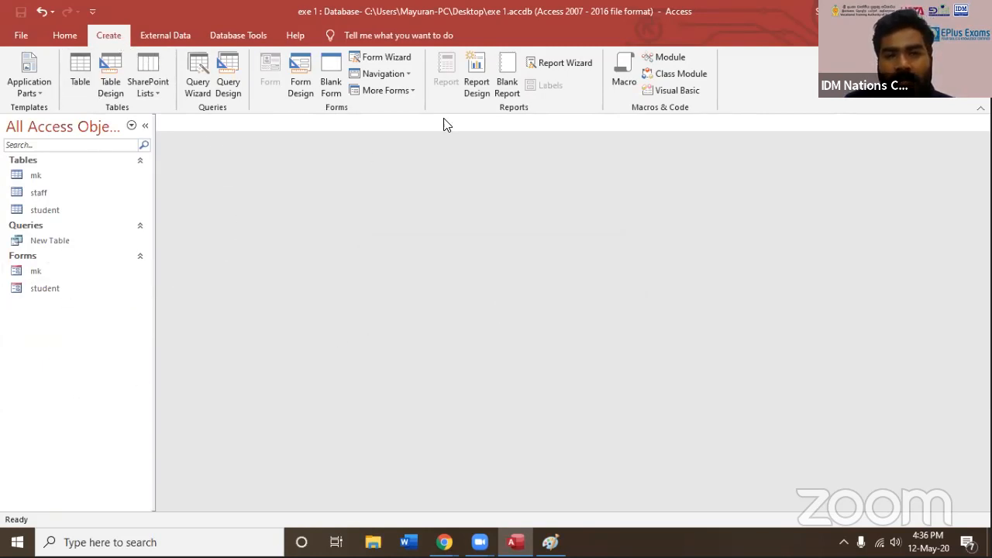
Start a Report Wizard report based on the staff table and include all of its fields
click(567, 63)
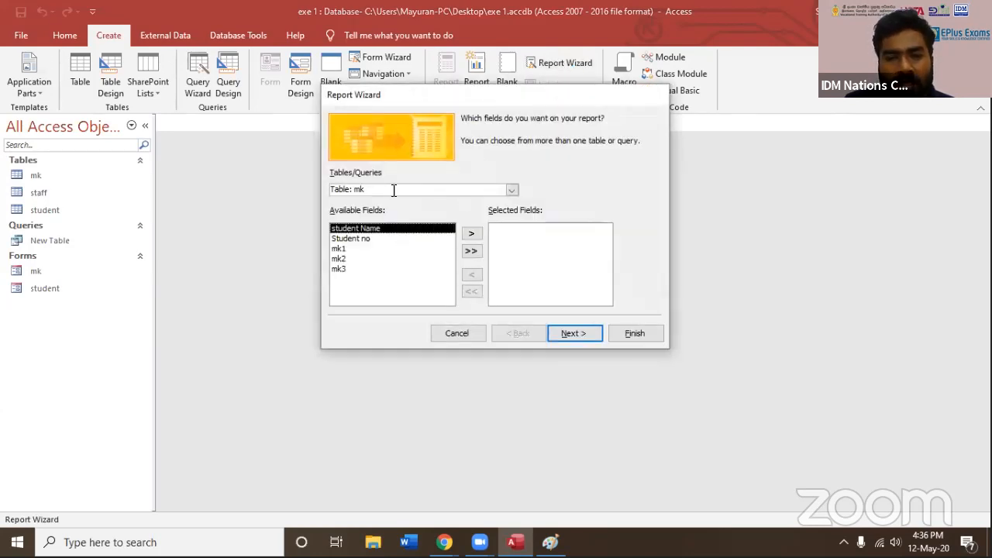
click(512, 190)
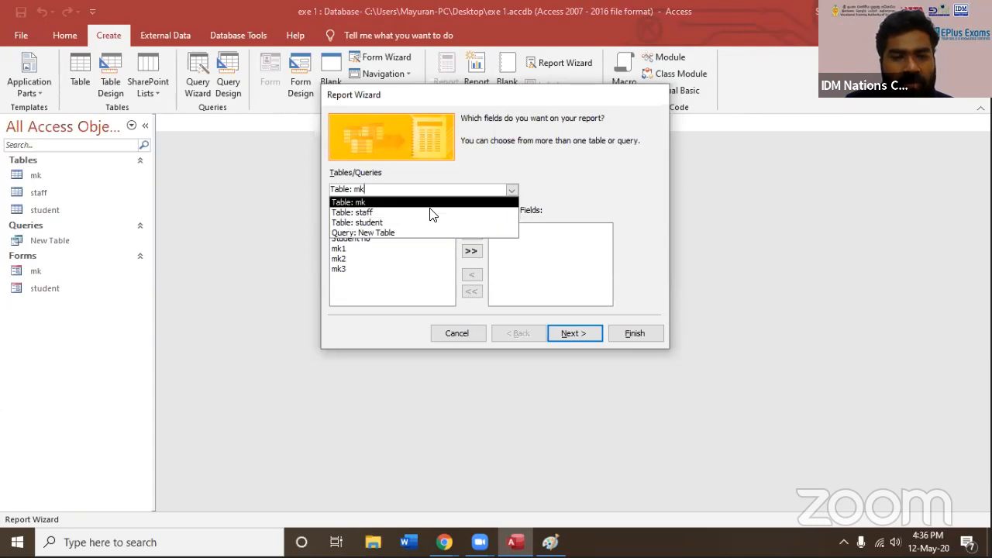
click(432, 212)
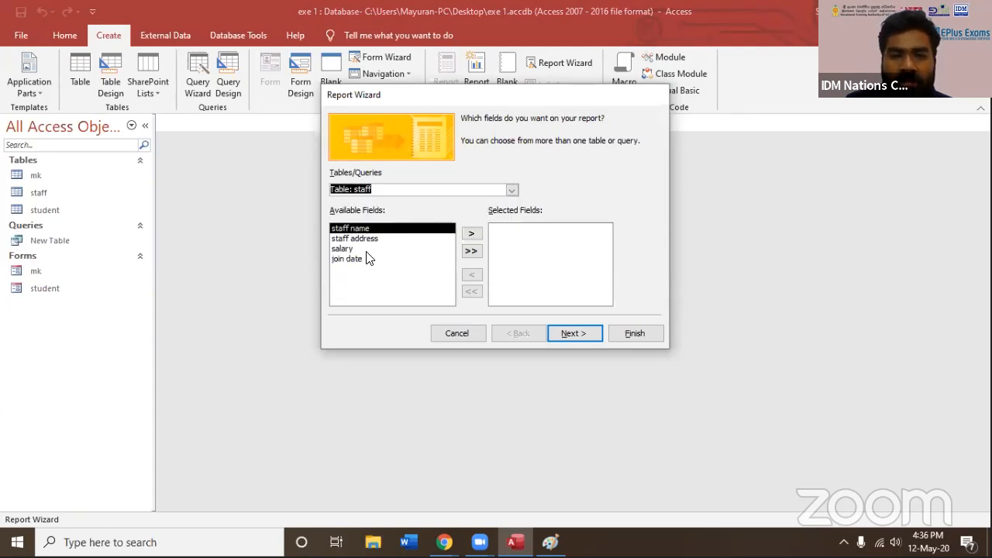
click(350, 241)
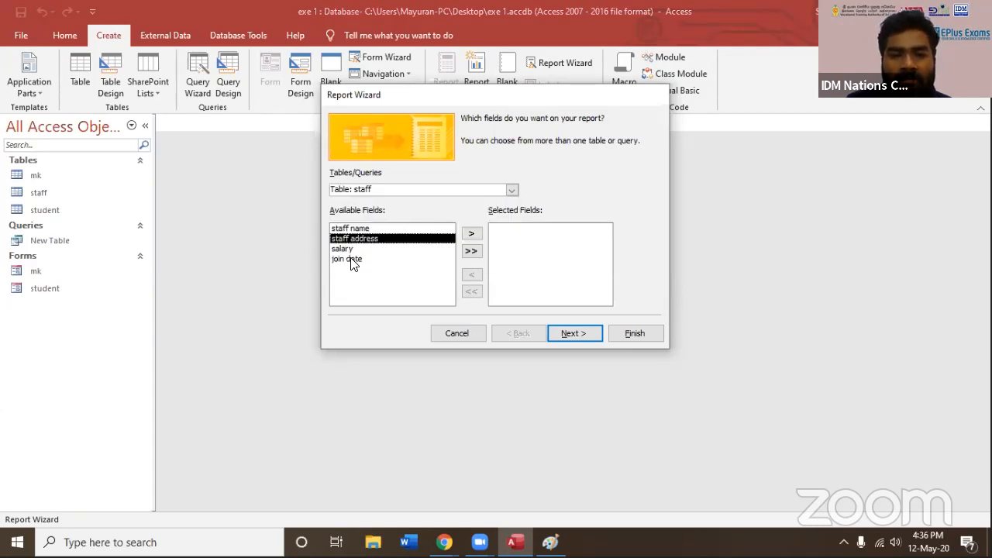
click(350, 249)
click(351, 258)
click(353, 227)
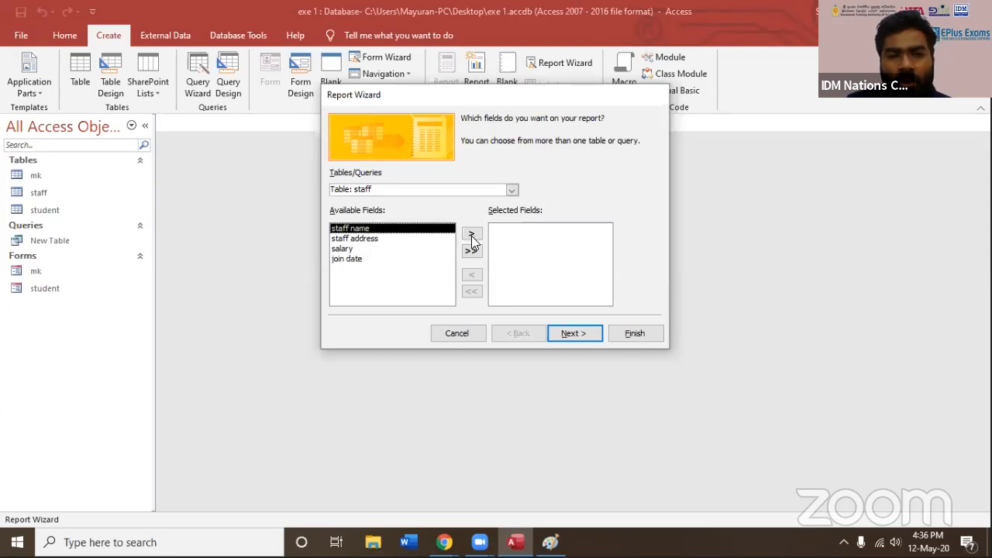
click(471, 250)
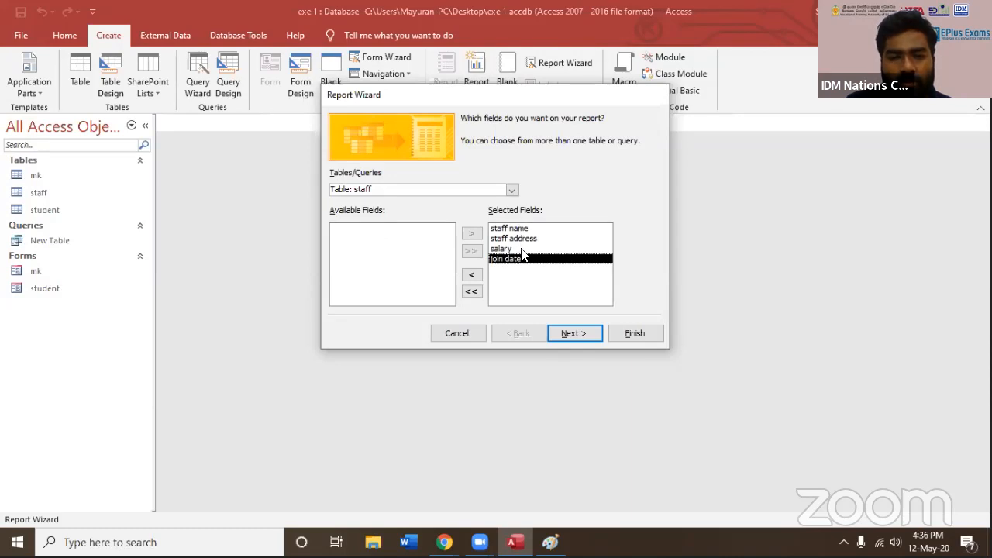
Group the report by staff name, removing and re-adding that grouping level to demonstrate it
click(574, 333)
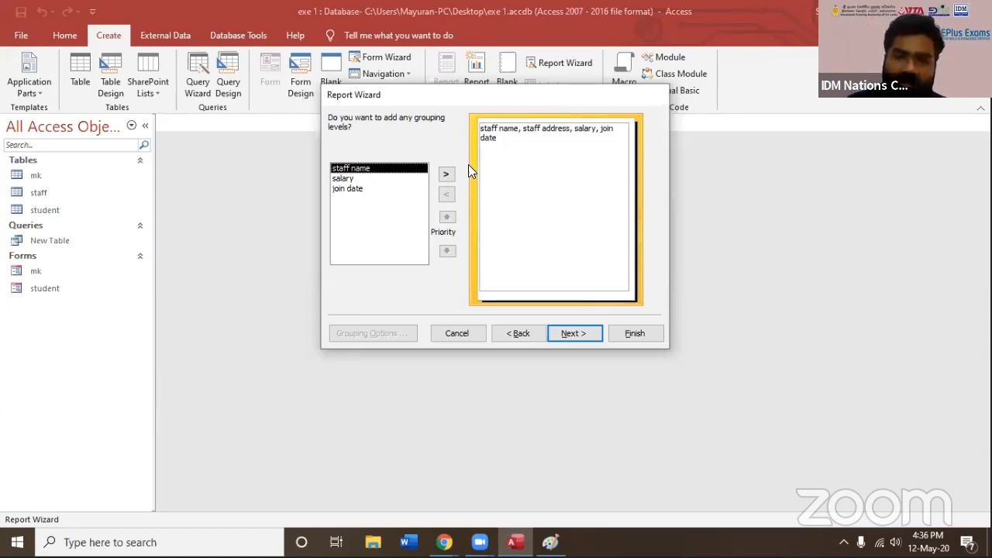
click(446, 175)
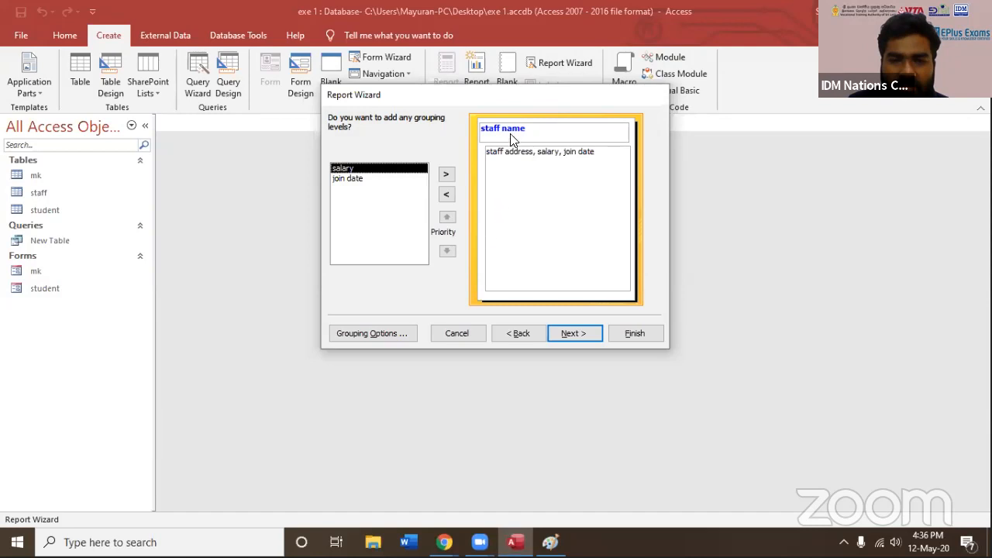
click(446, 195)
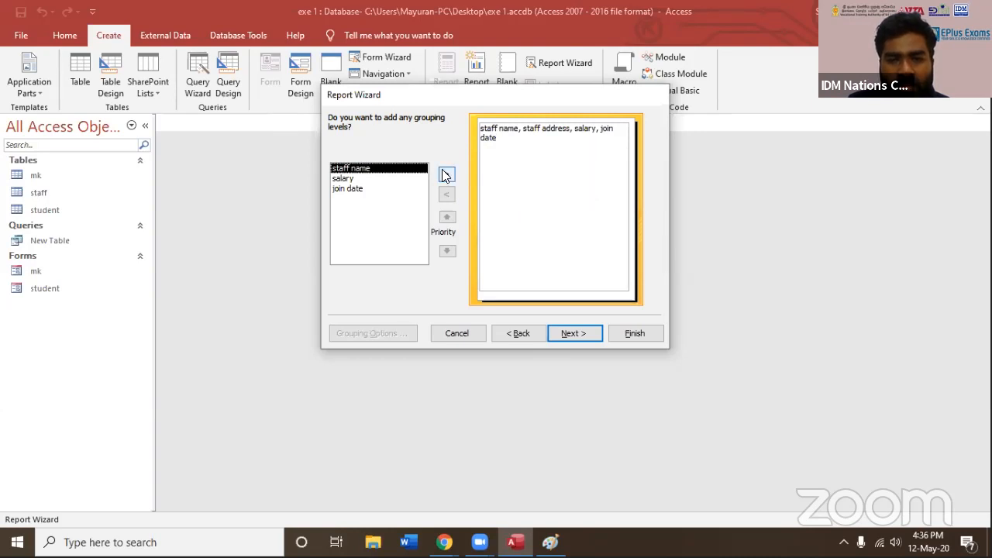
click(446, 174)
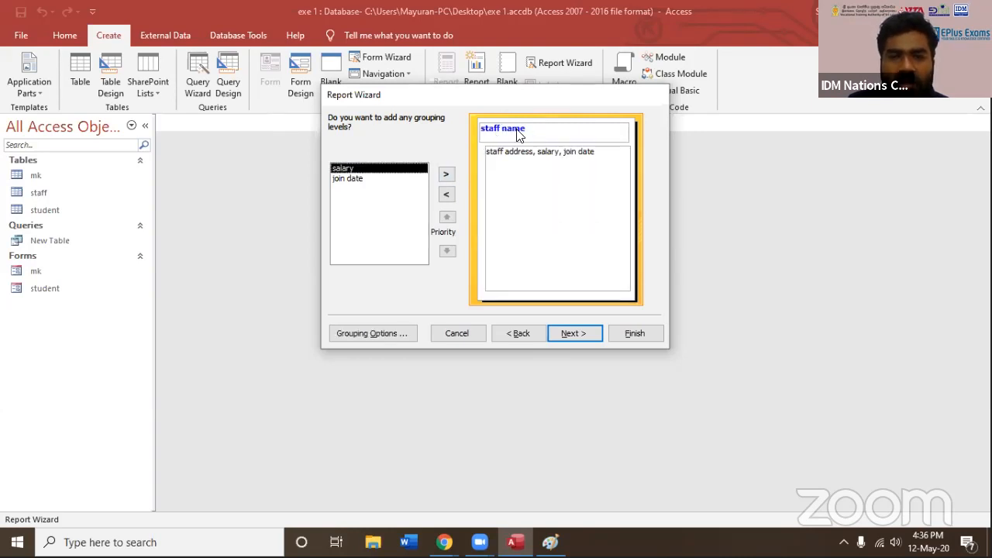
Sort the report's detail records by salary in ascending order
click(570, 333)
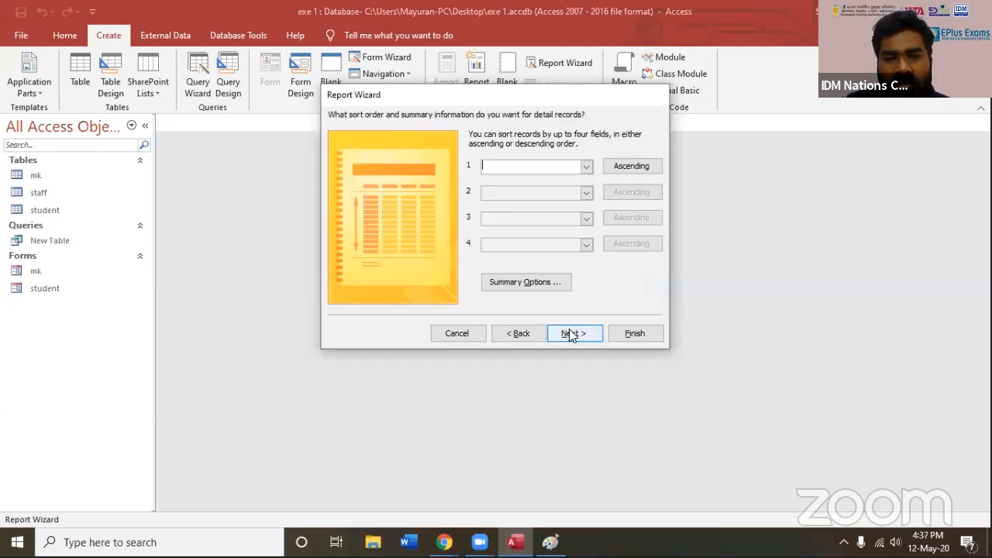
click(586, 167)
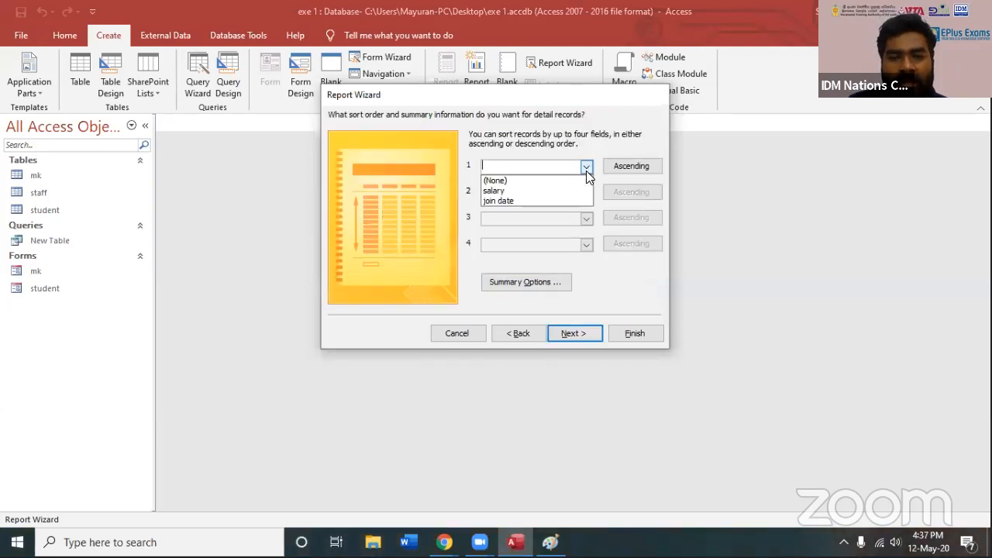
click(531, 193)
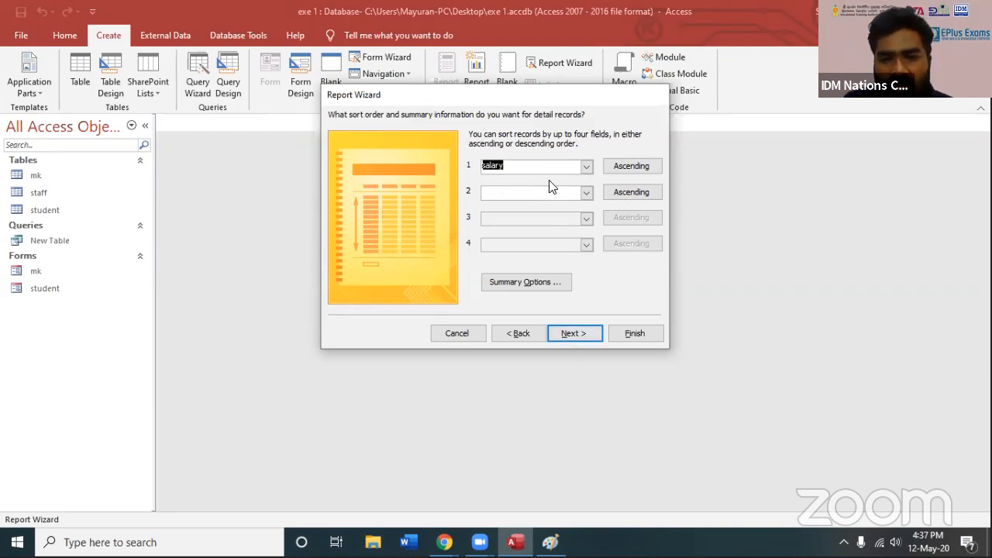
Compare the report layout and orientation options and choose the Stepped layout in Portrait orientation
click(570, 334)
click(527, 167)
click(519, 183)
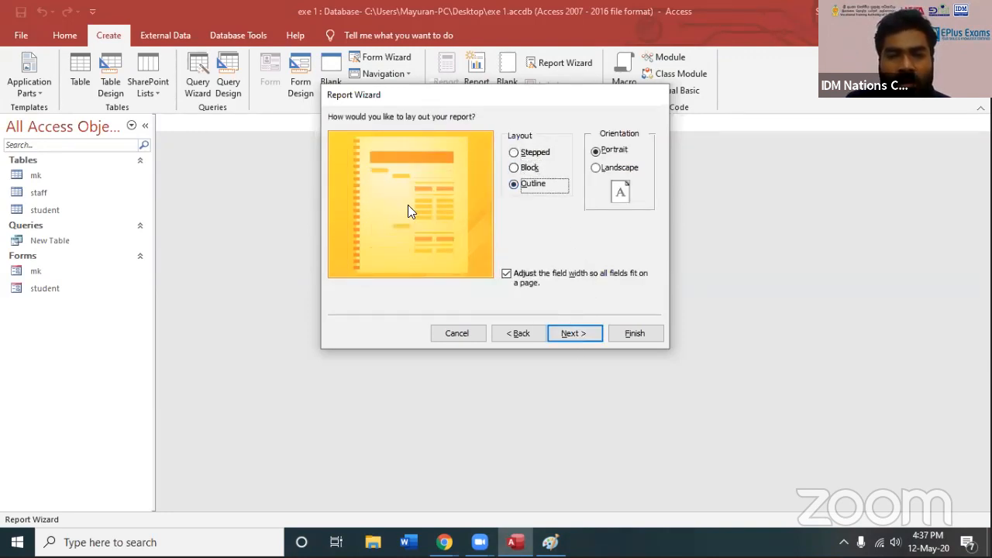
click(516, 168)
click(518, 154)
click(515, 184)
click(601, 169)
click(595, 150)
click(597, 168)
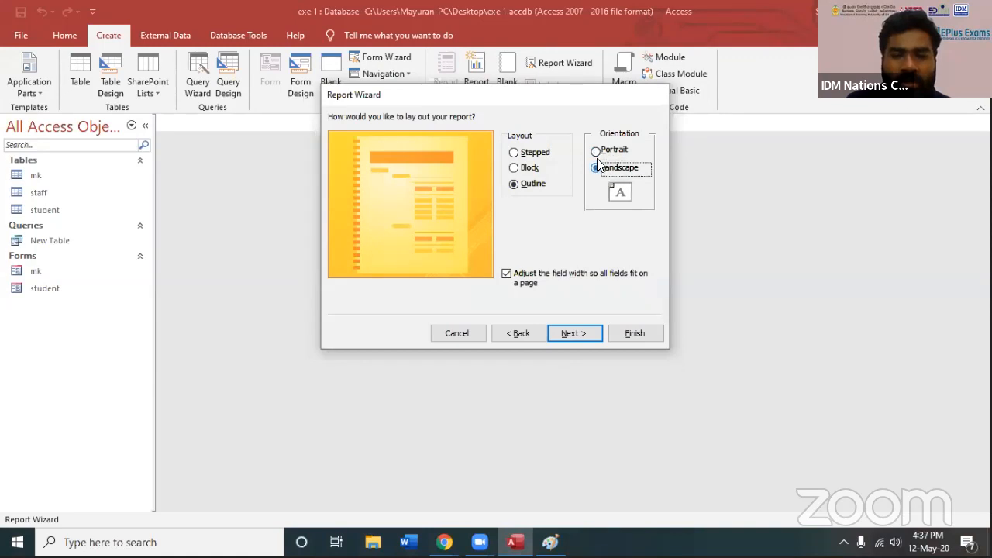
click(595, 151)
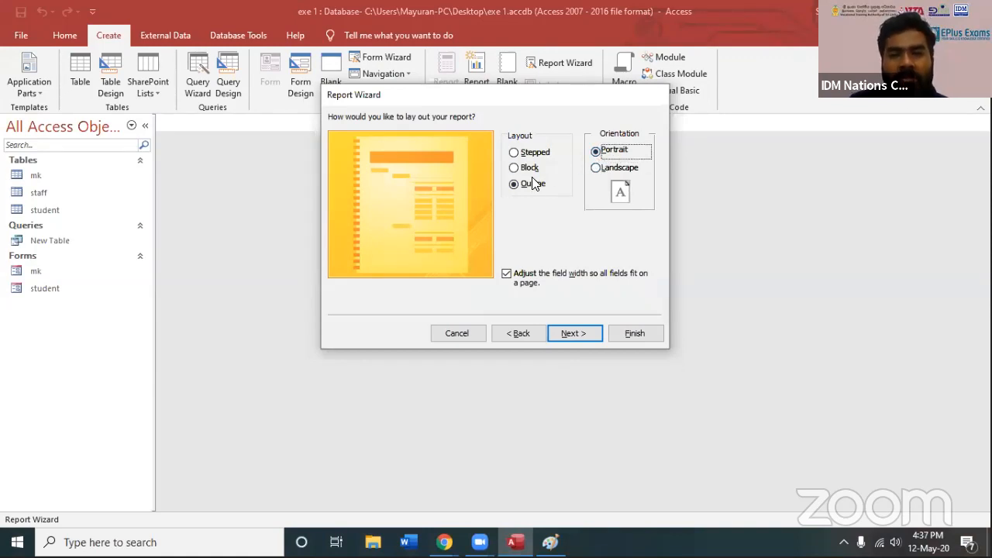
click(517, 153)
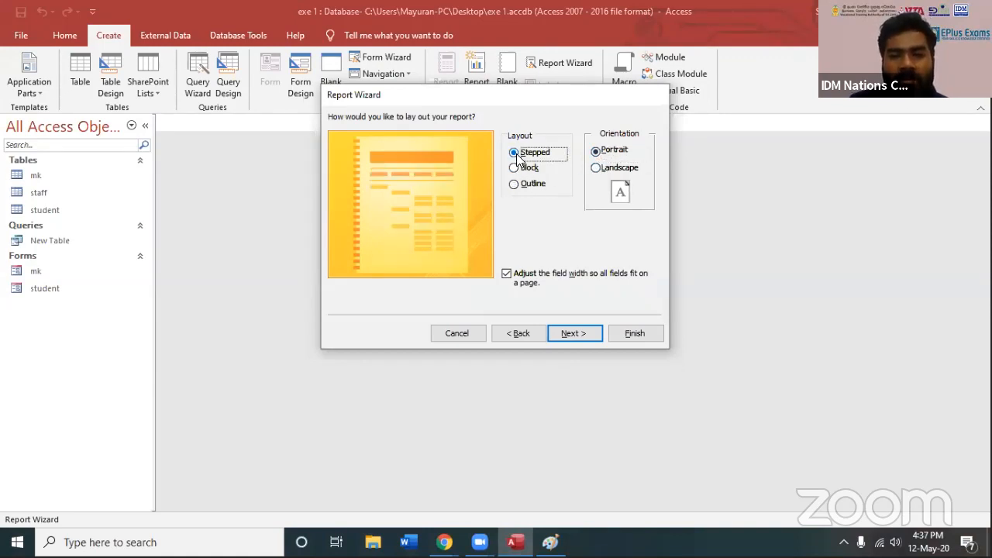
Finish the wizard with the report titled staff and open it in preview
click(571, 334)
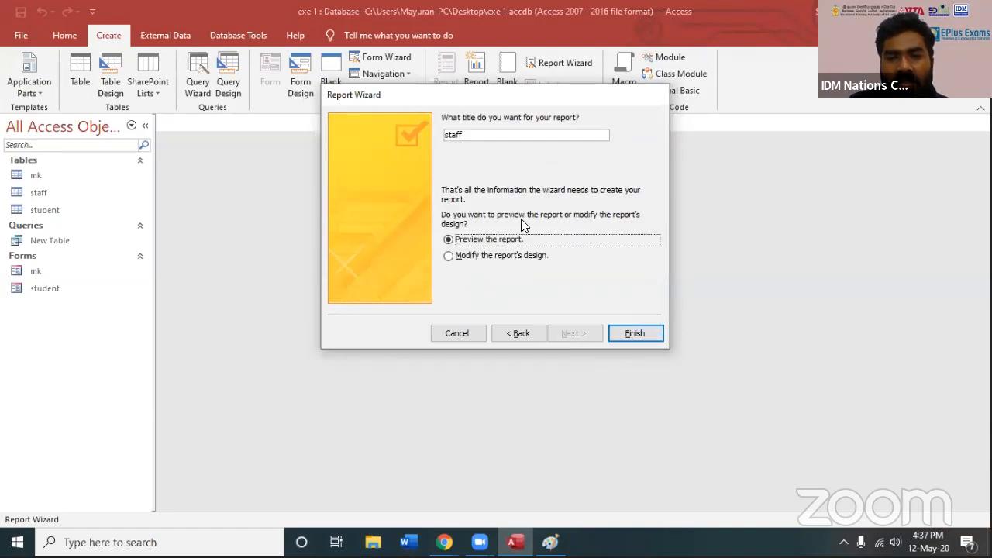
drag(473, 137, 439, 135)
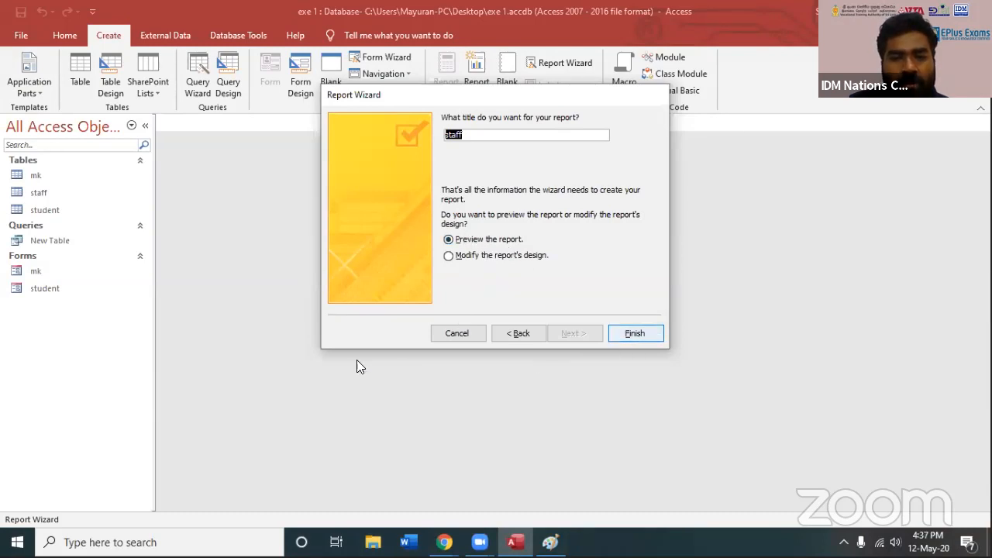
key(Return)
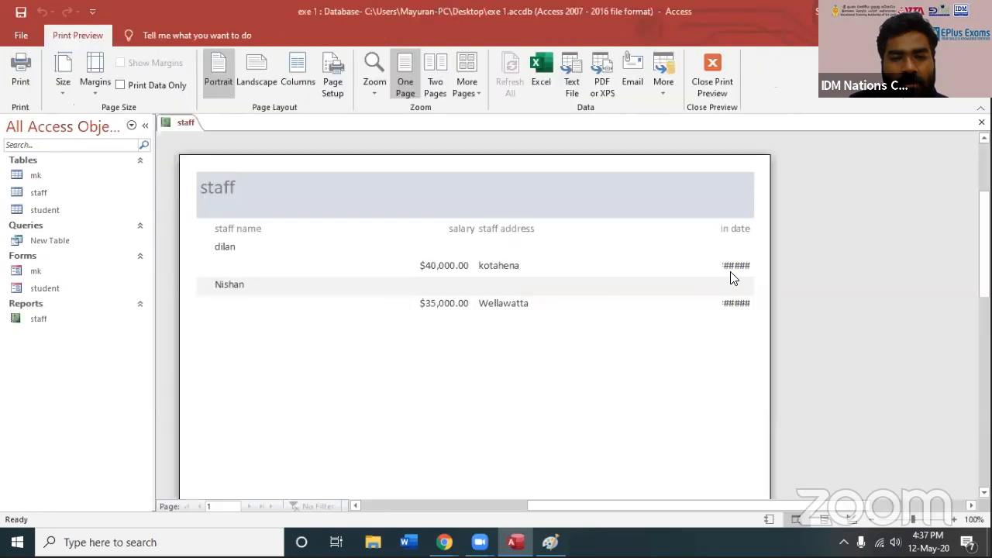
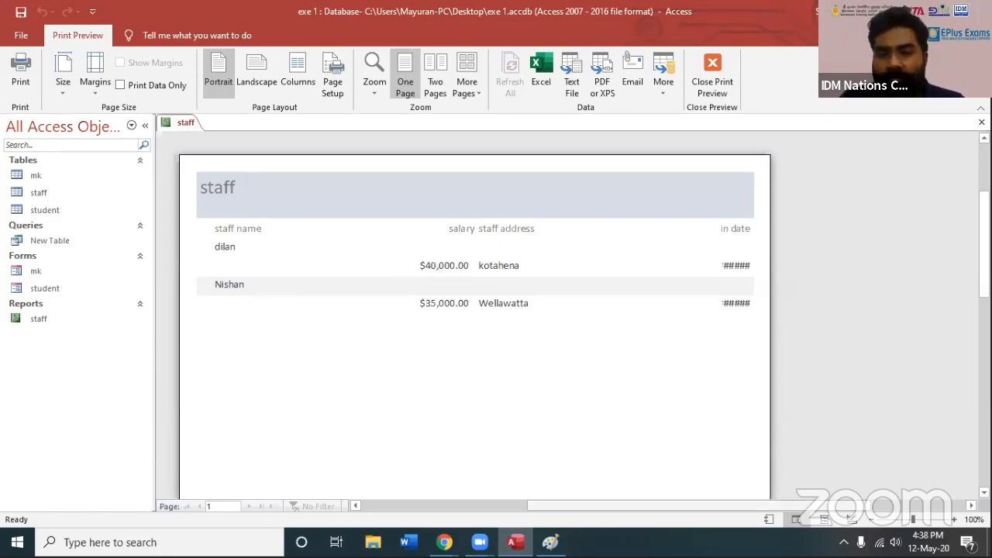
Switch the computer's Wi-Fi connection to the BELL4G-0F39 network
click(879, 543)
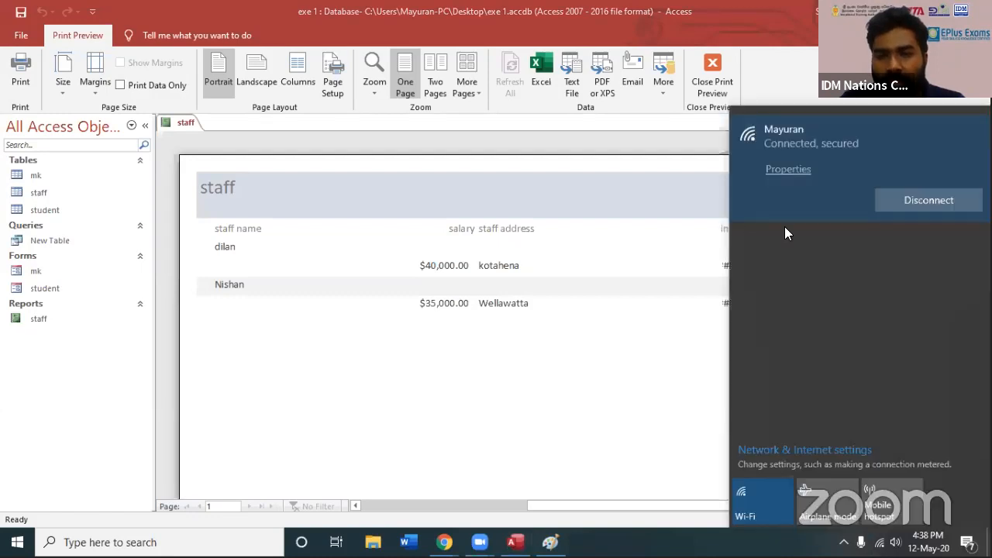
click(828, 250)
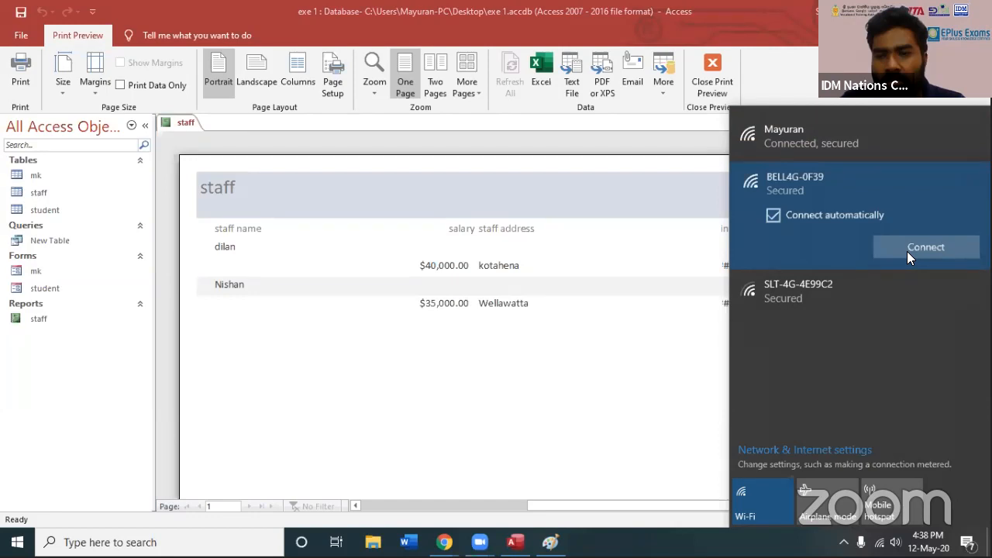
click(907, 251)
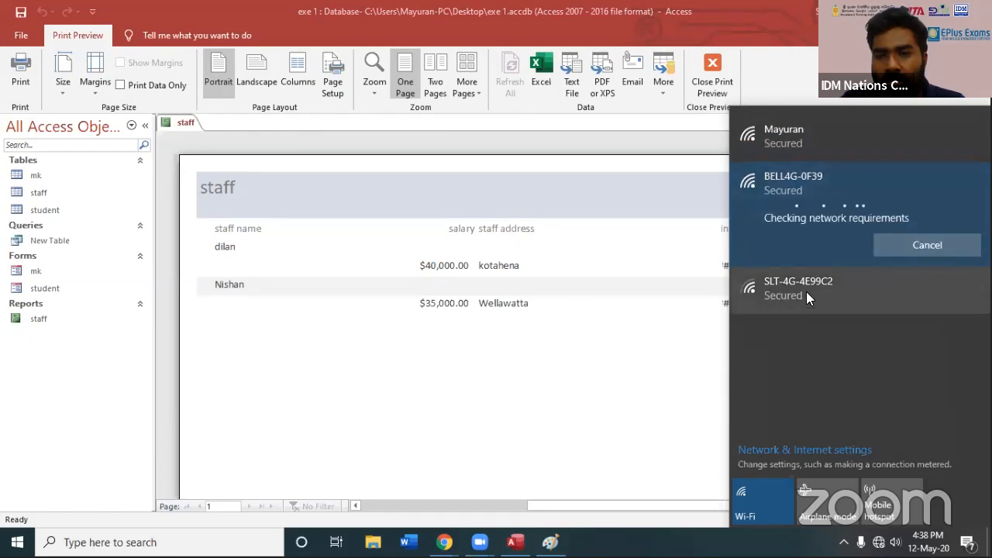
click(500, 416)
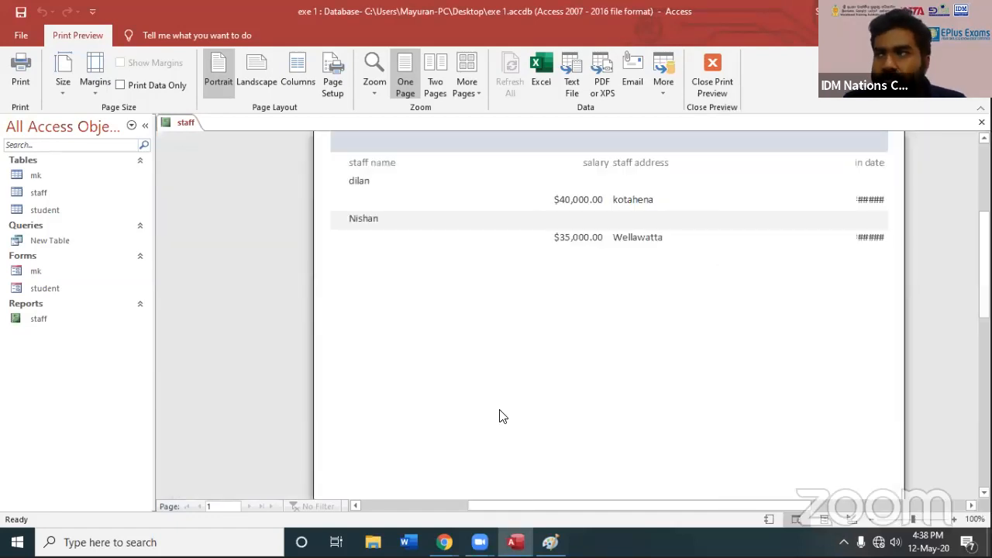
Close the print preview and the staff report, and reopen the report in Design View
scroll(539, 328, down, 5)
scroll(853, 341, up, 10)
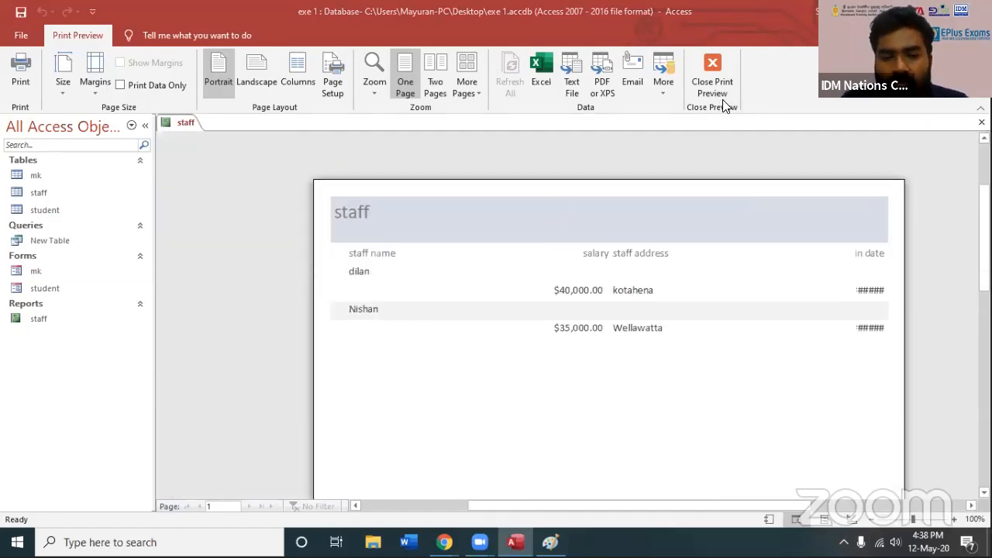
click(712, 85)
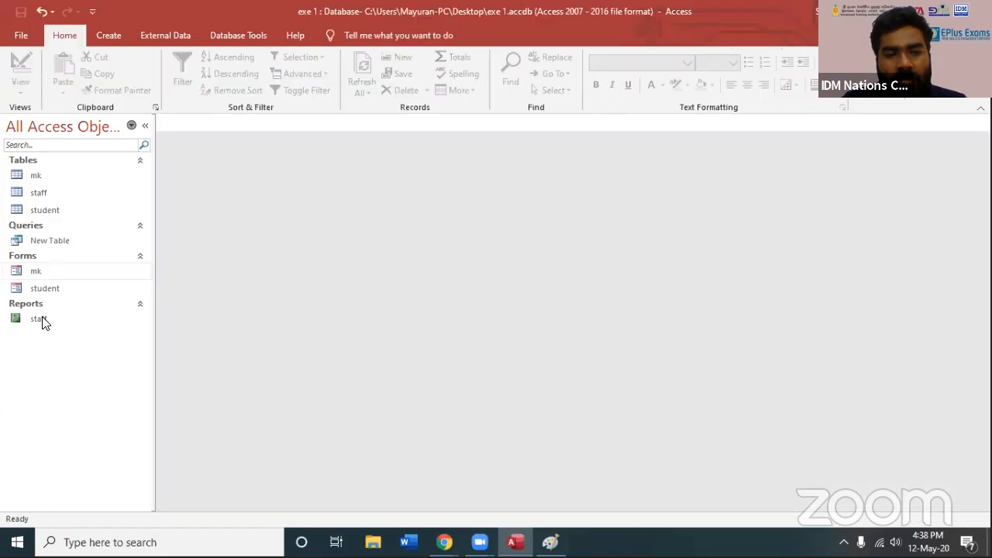
right_click(42, 322)
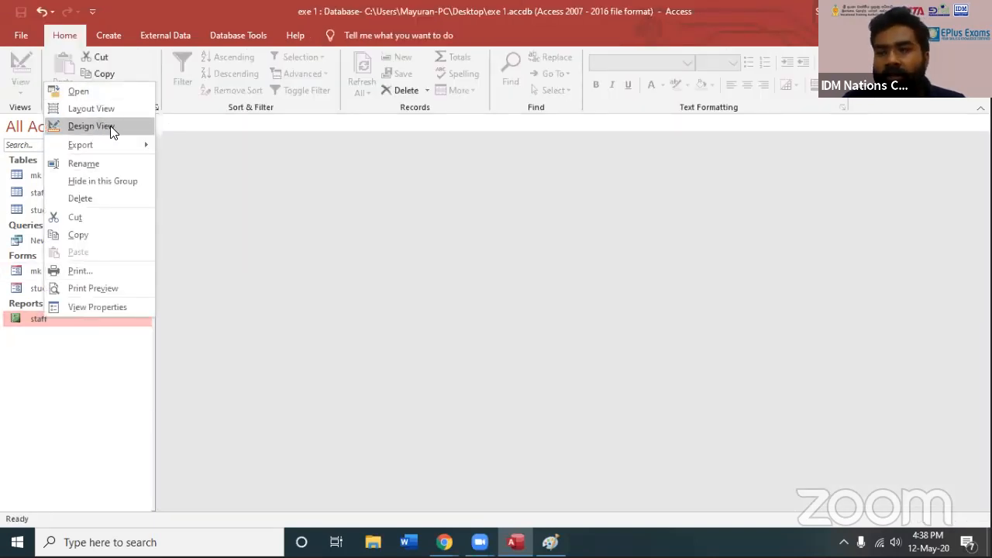
click(110, 126)
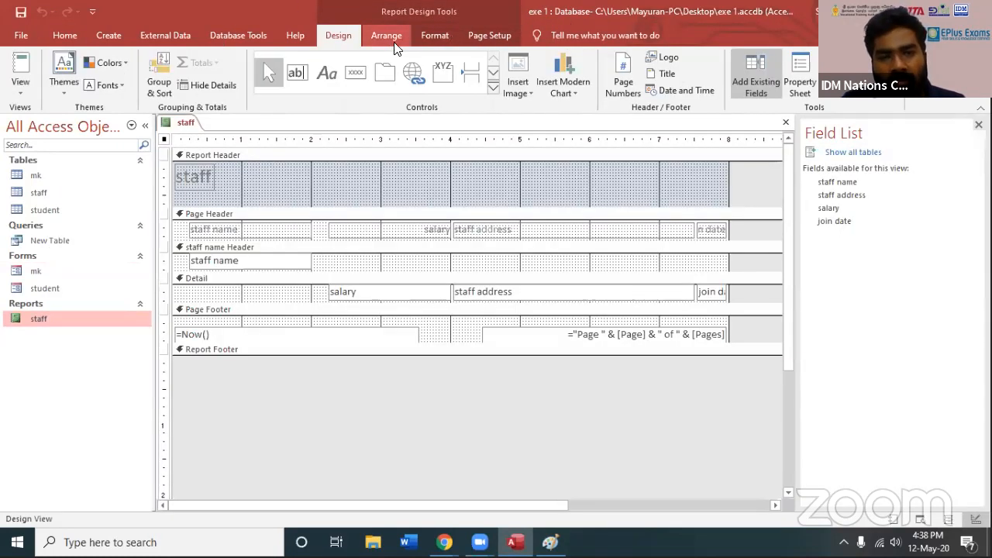
click(374, 43)
click(333, 44)
click(374, 42)
click(474, 44)
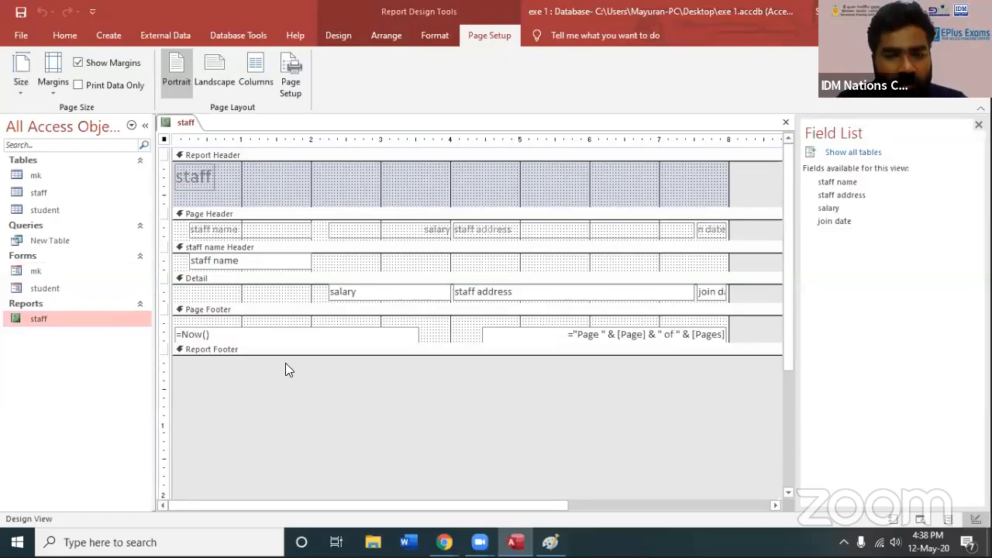
Increase the Detail section's height to about 0.83 inch and make the Report Header section slightly taller
click(230, 351)
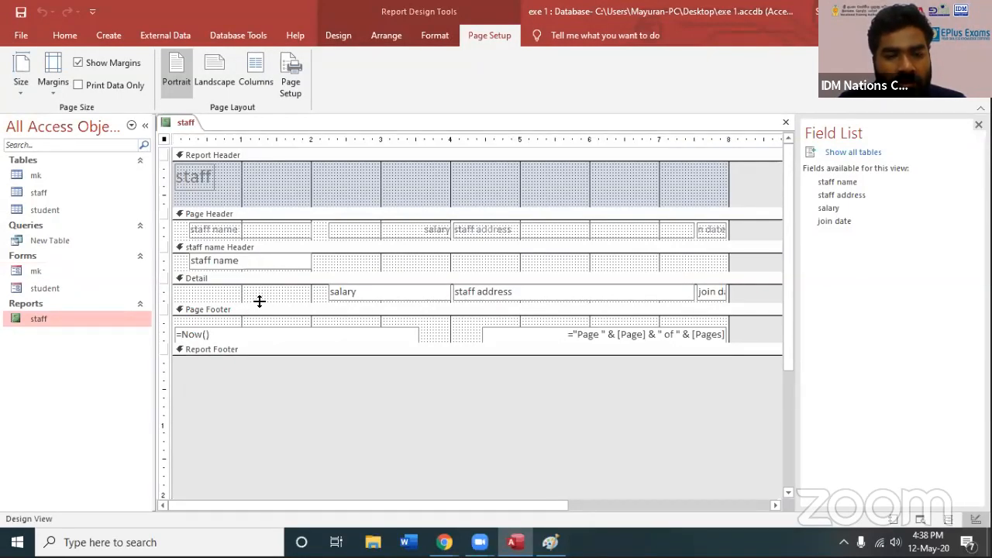
drag(259, 299, 261, 341)
drag(271, 215, 272, 233)
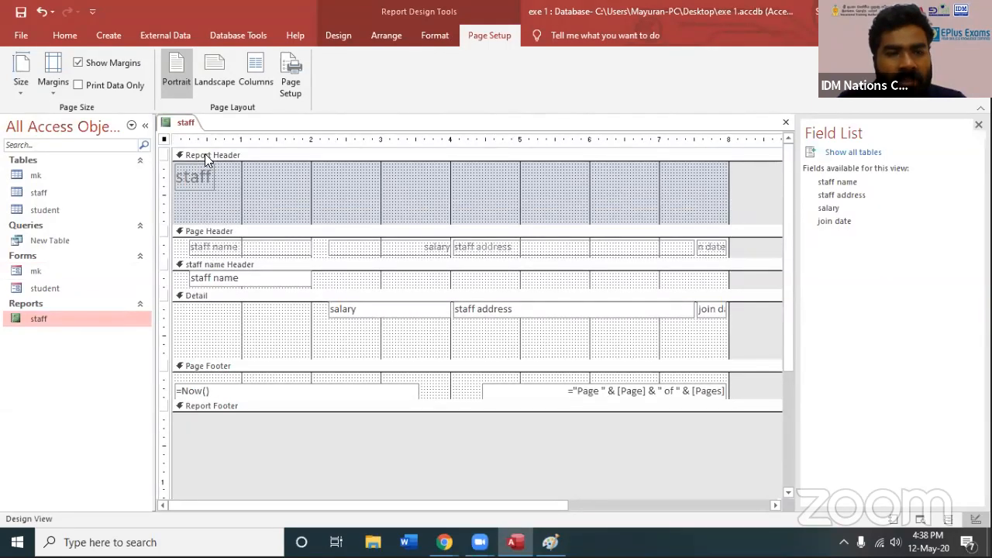
Examine how the Report Header pairs with the Report Footer and the Page Header with the Page Footer
click(230, 154)
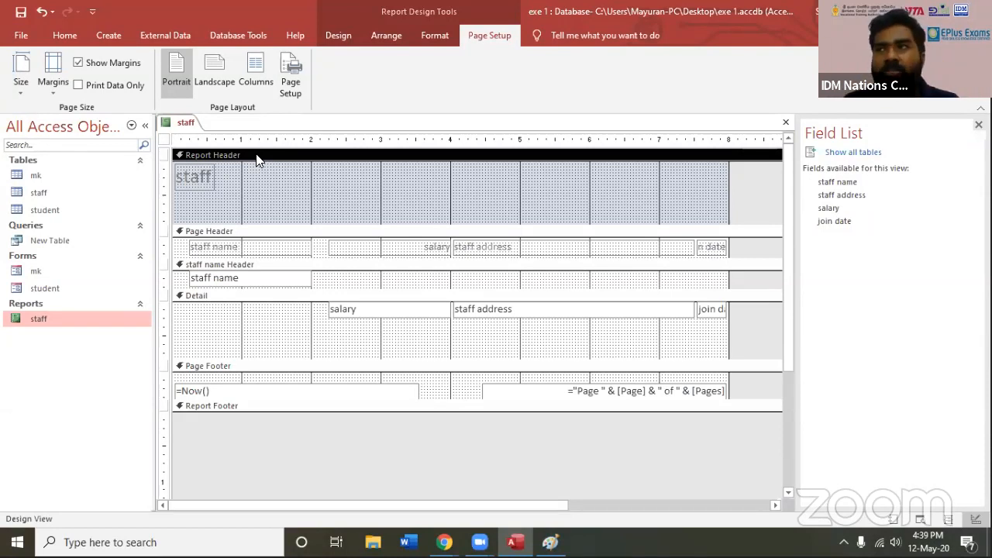
click(190, 408)
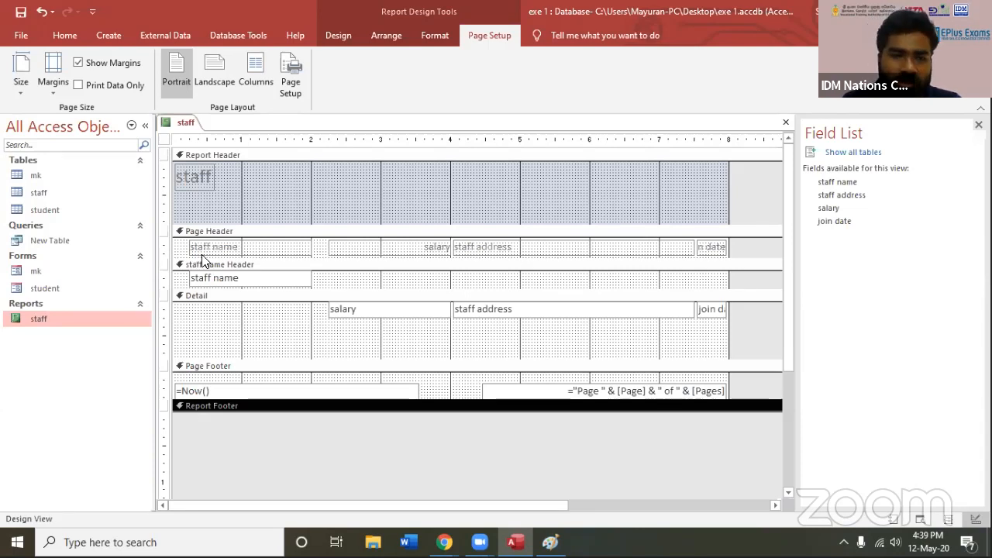
click(212, 153)
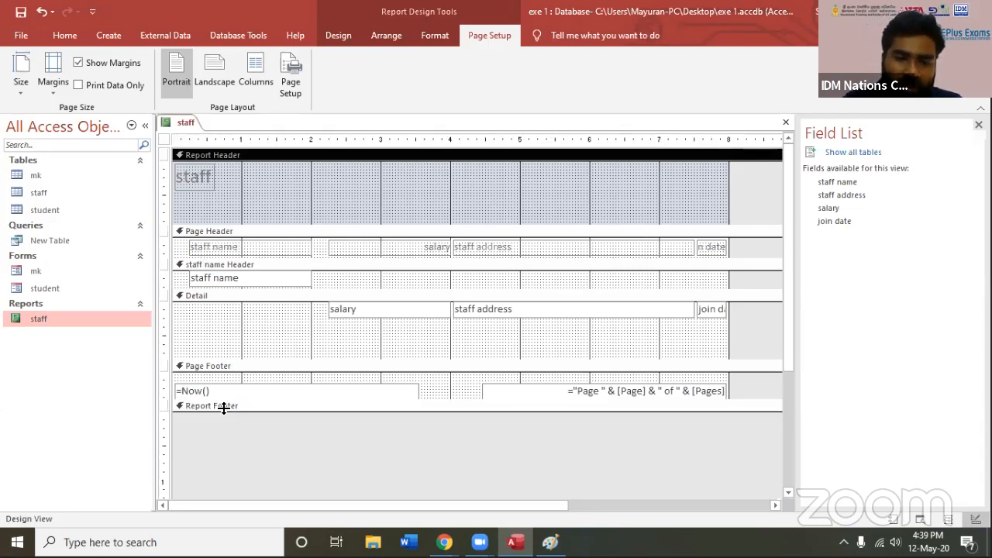
click(226, 408)
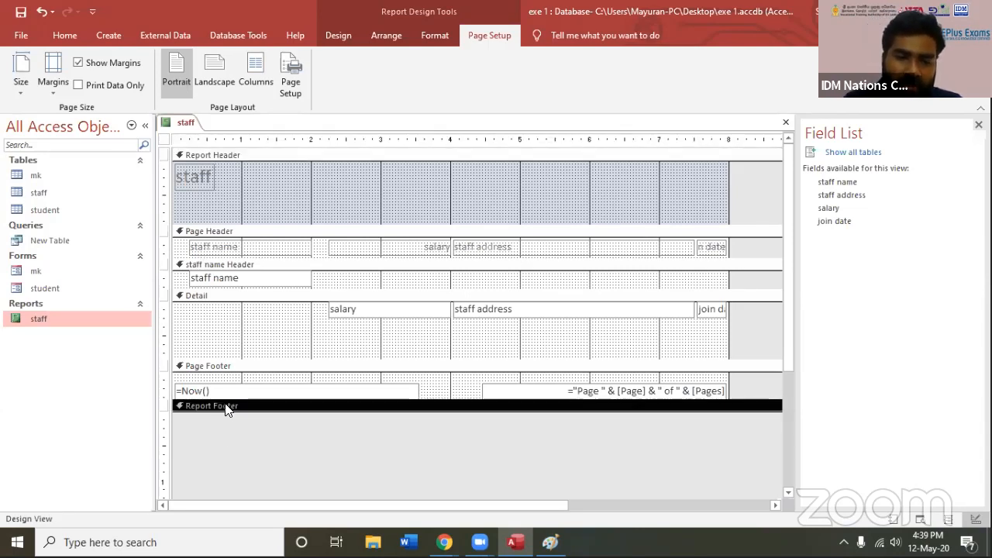
click(207, 232)
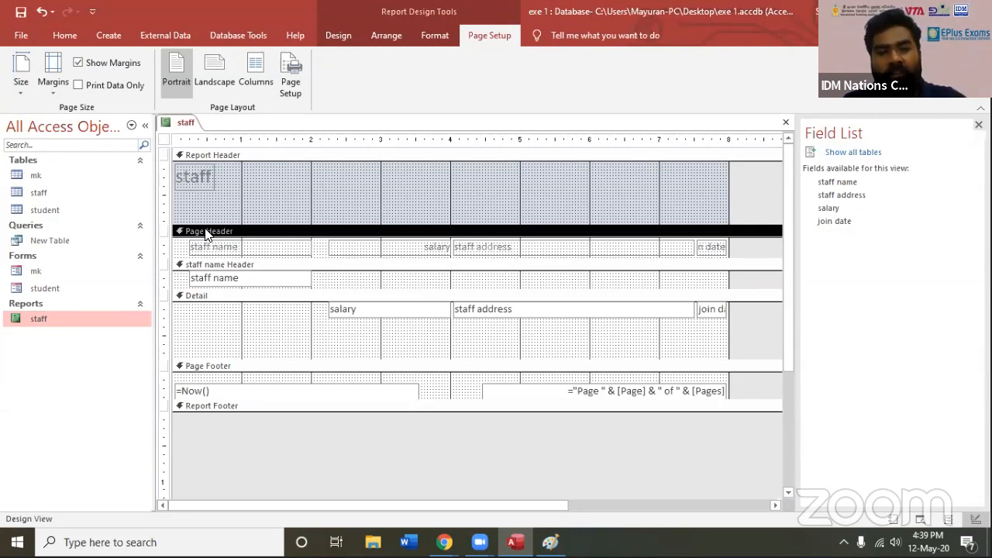
click(209, 368)
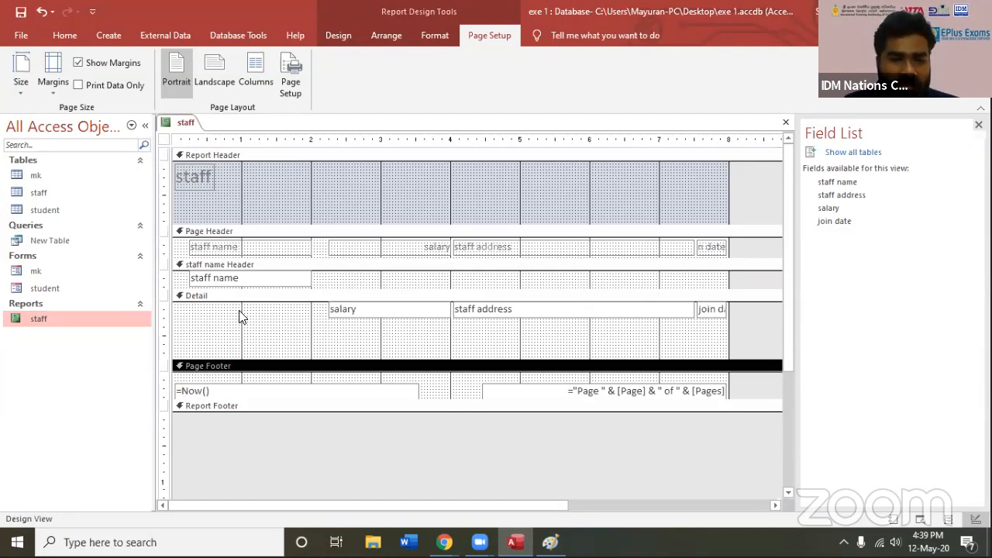
click(220, 234)
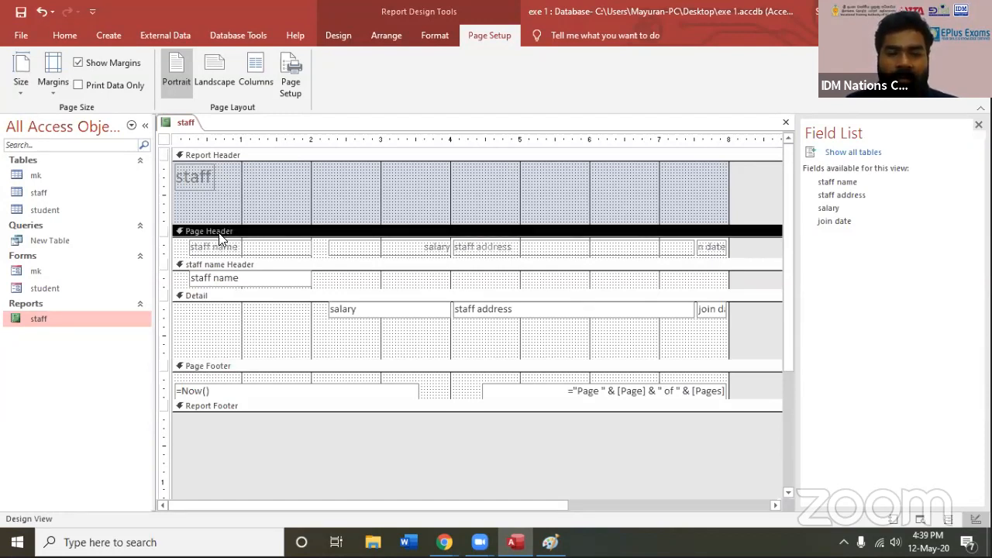
click(187, 159)
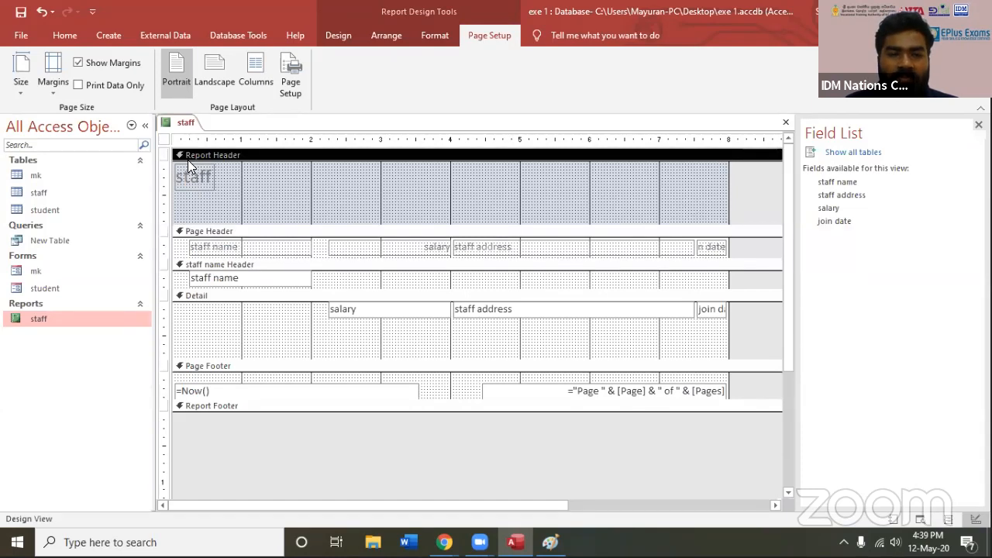
Examine the report title label and the staff name, staff address and join date labels in the Page Header
click(194, 178)
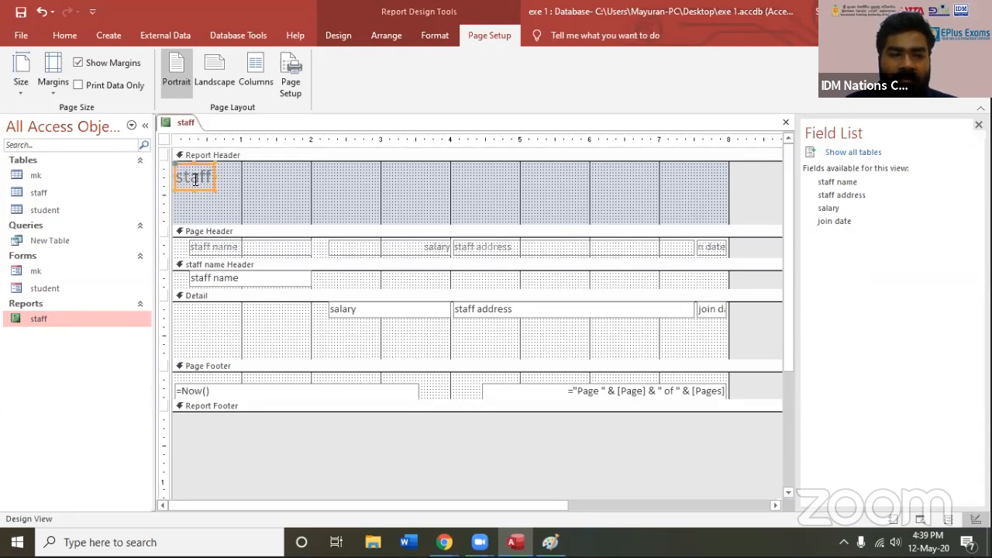
click(202, 235)
click(209, 247)
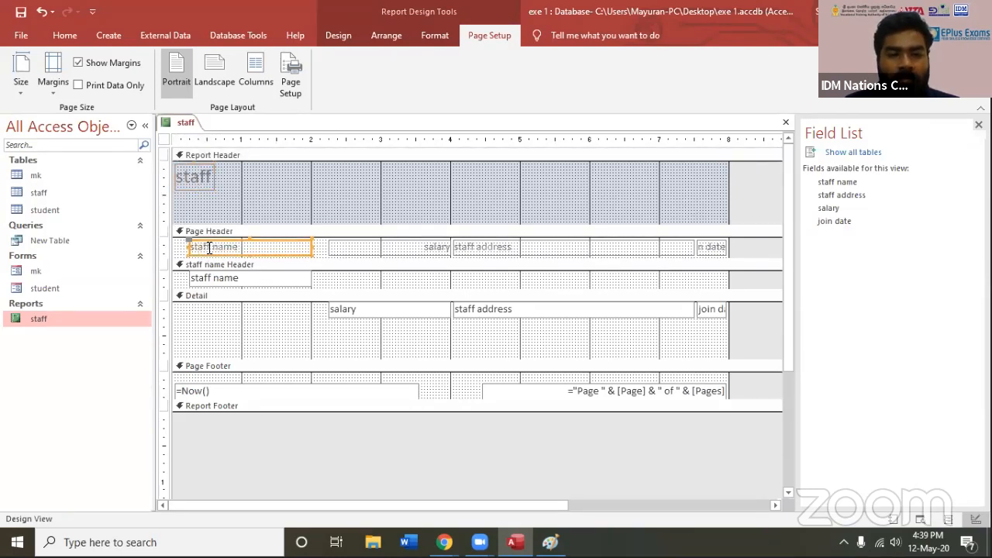
click(413, 252)
shift+click(612, 246)
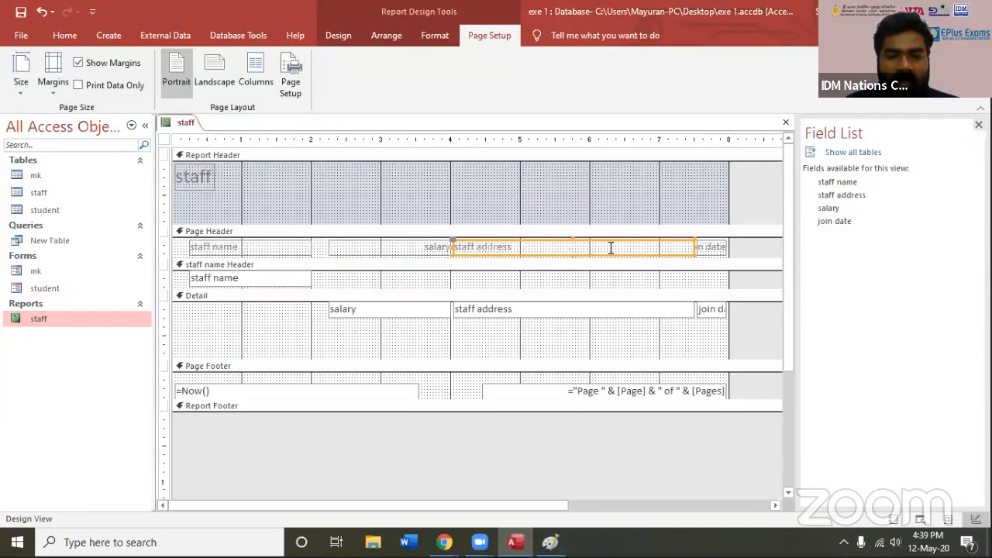
click(704, 248)
Open the properties of the staff name label in the Page Header and highlight its caption text
double_click(216, 246)
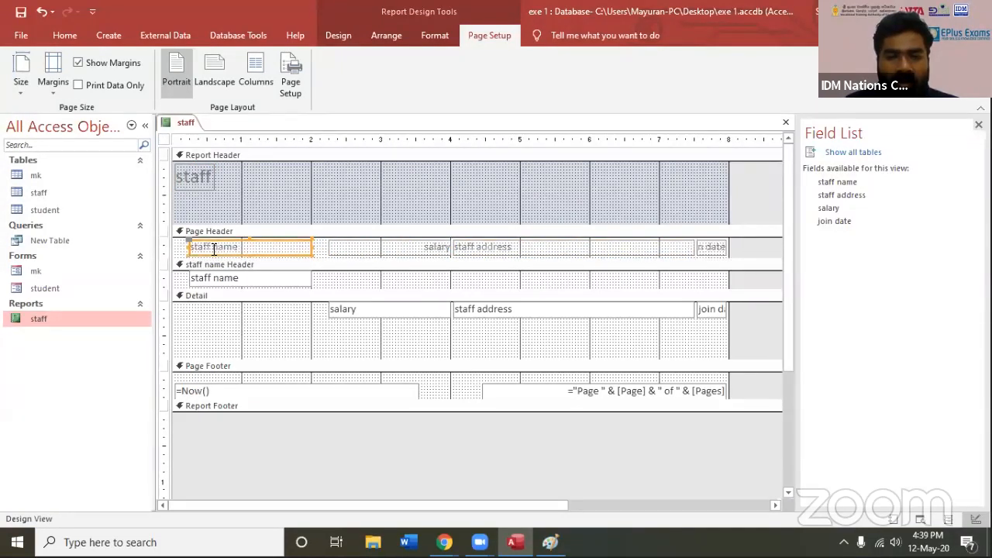
double_click(203, 247)
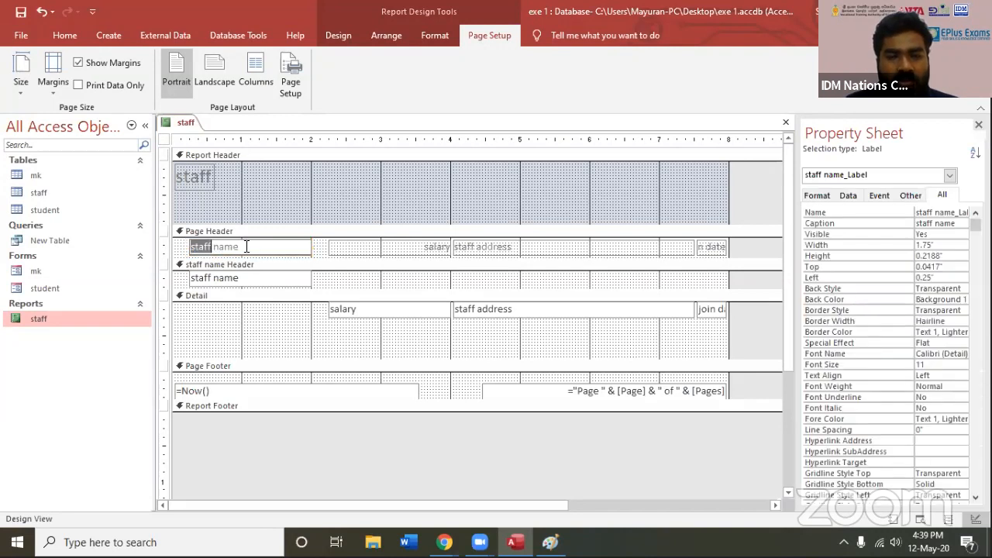
triple_click(194, 245)
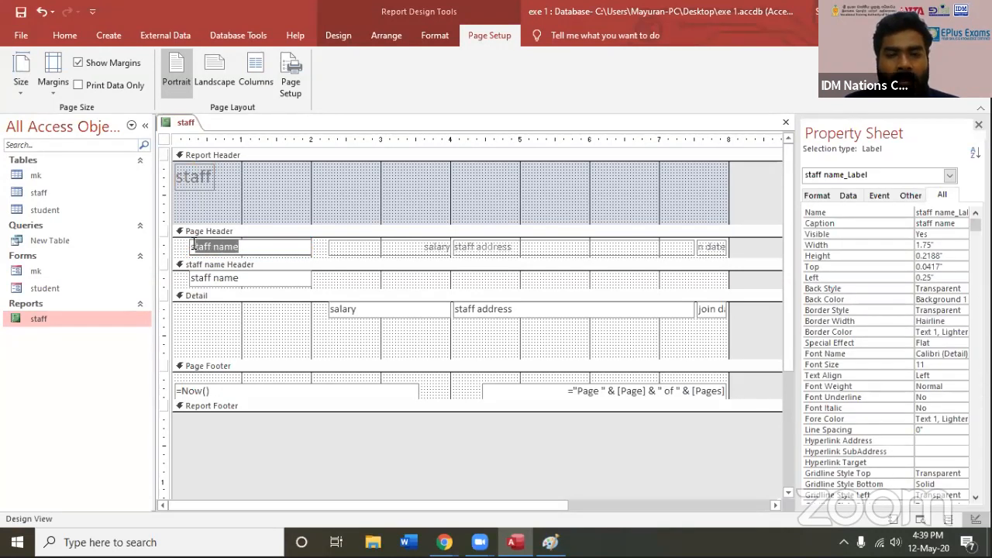
click(422, 246)
Examine the staff name box in the group header and the salary, staff address and join date boxes in Detail
click(269, 284)
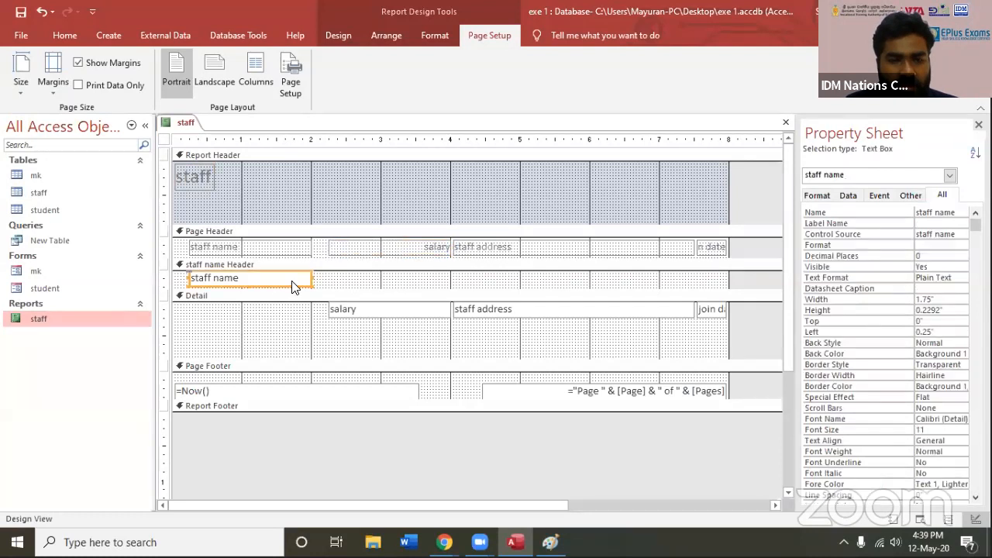
click(633, 285)
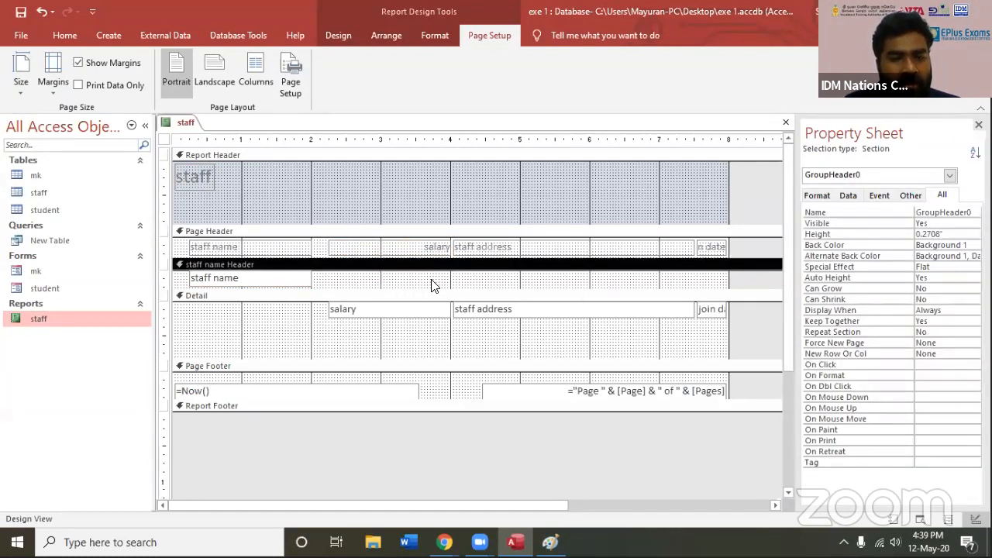
click(341, 309)
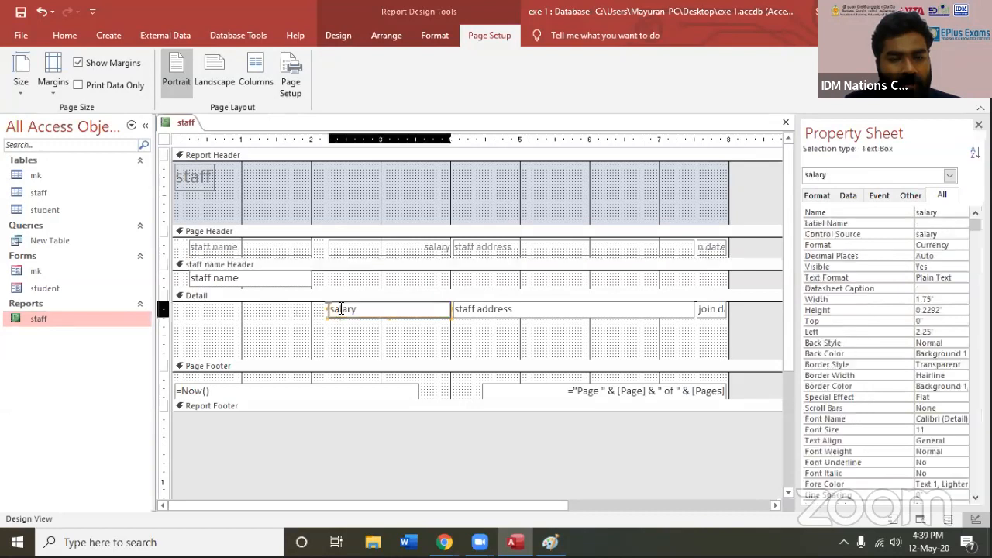
click(504, 314)
click(712, 313)
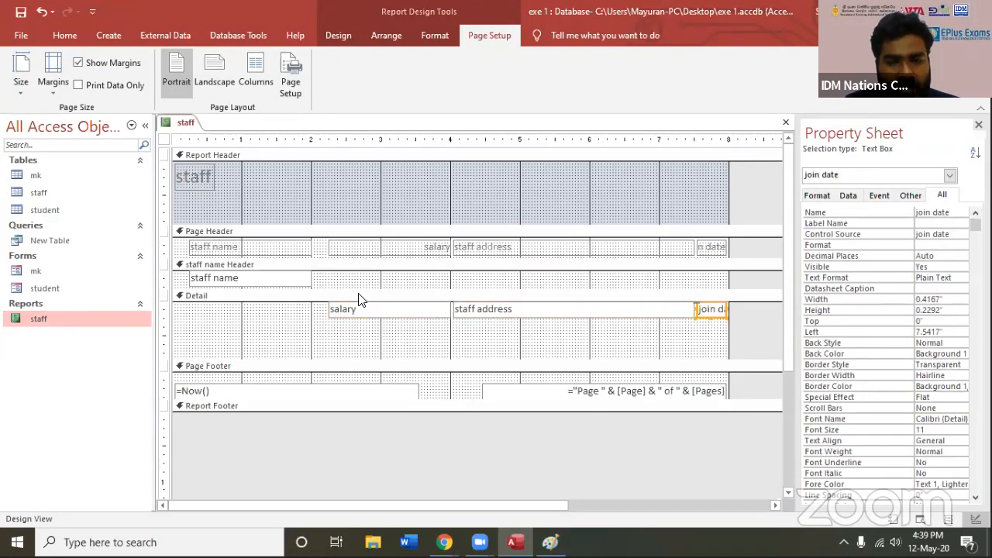
click(345, 309)
click(227, 283)
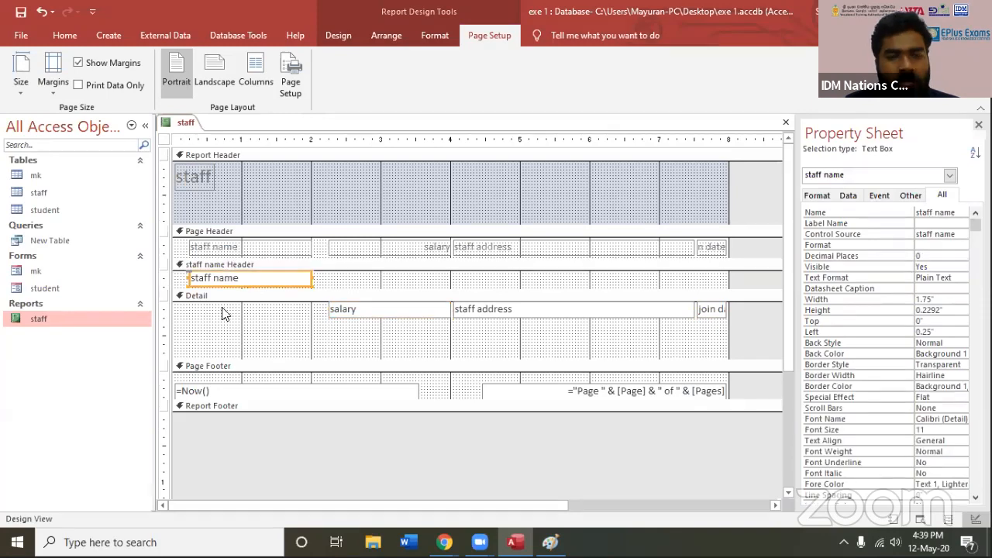
click(225, 314)
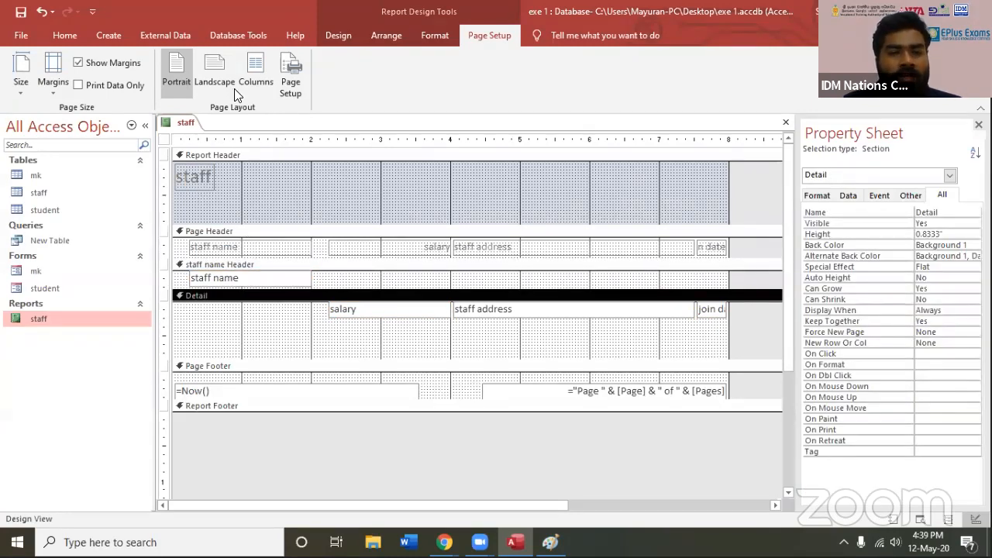
Set the staff report's paper size to A4 (8.27" x 11.69")
click(377, 36)
click(338, 36)
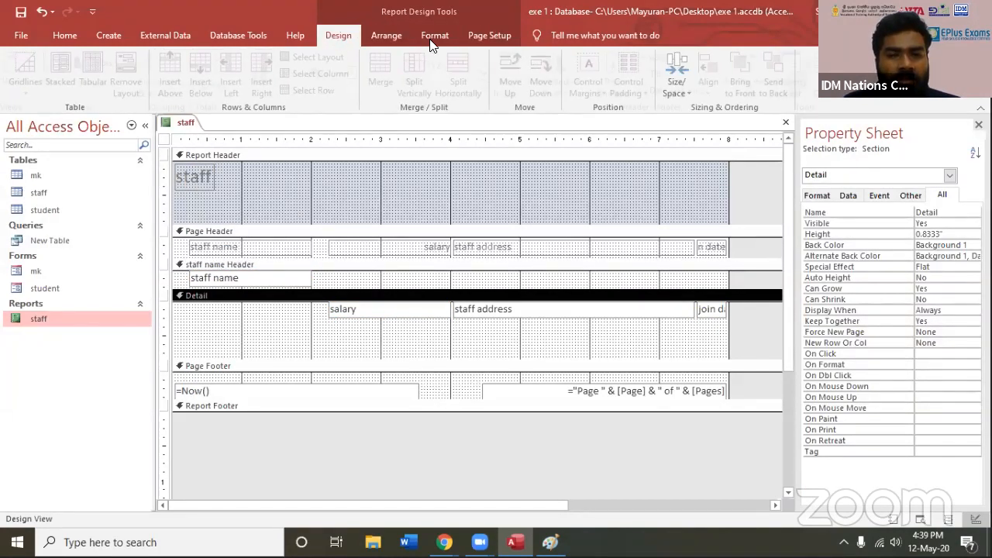
click(435, 36)
click(490, 36)
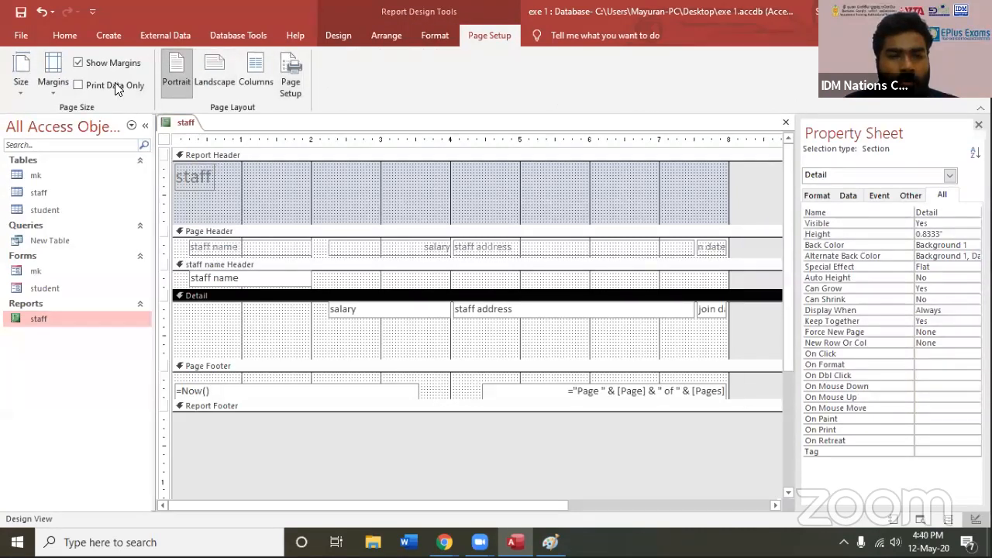
click(39, 90)
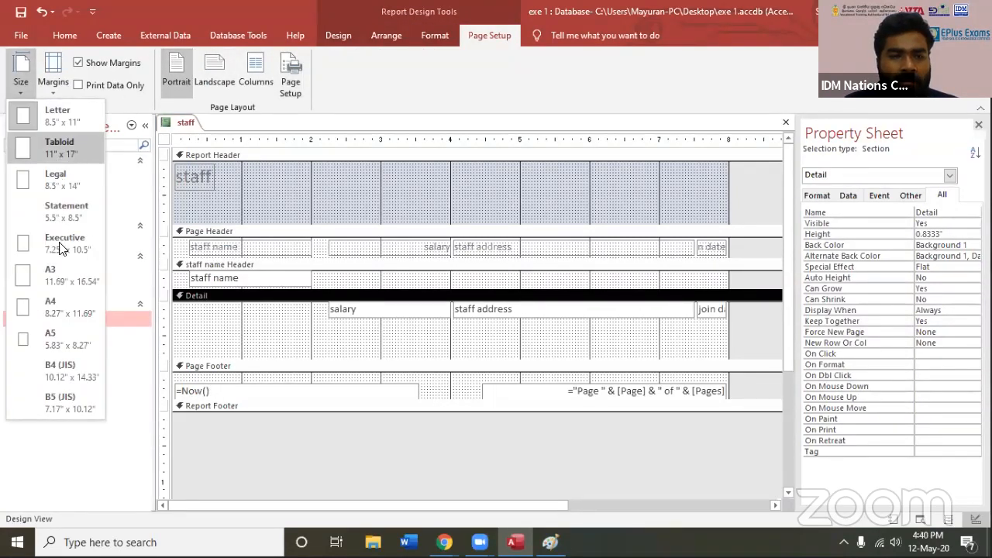
click(64, 307)
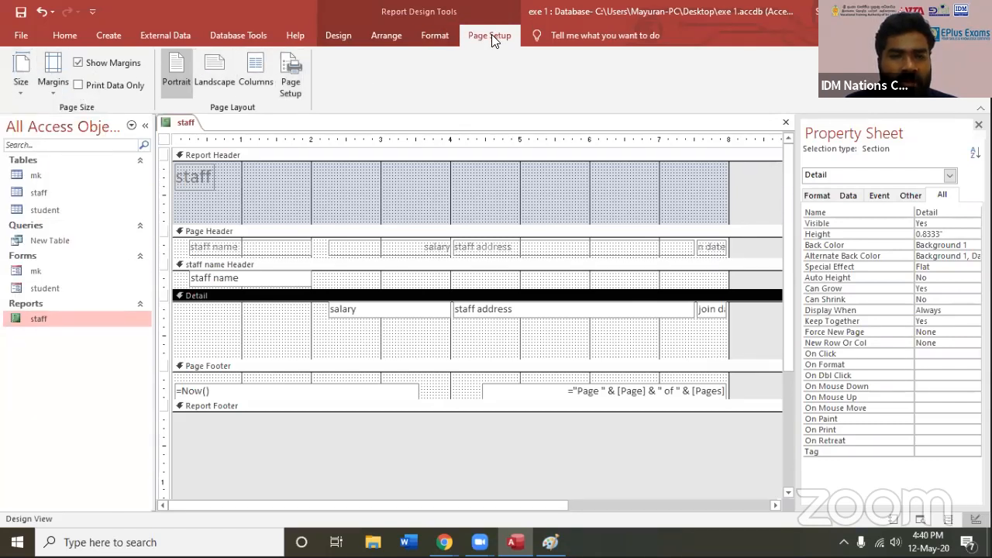
Examine the font, background and control formatting options for the report title and the staff name, salary and join date labels in the Page Header
click(431, 39)
click(203, 206)
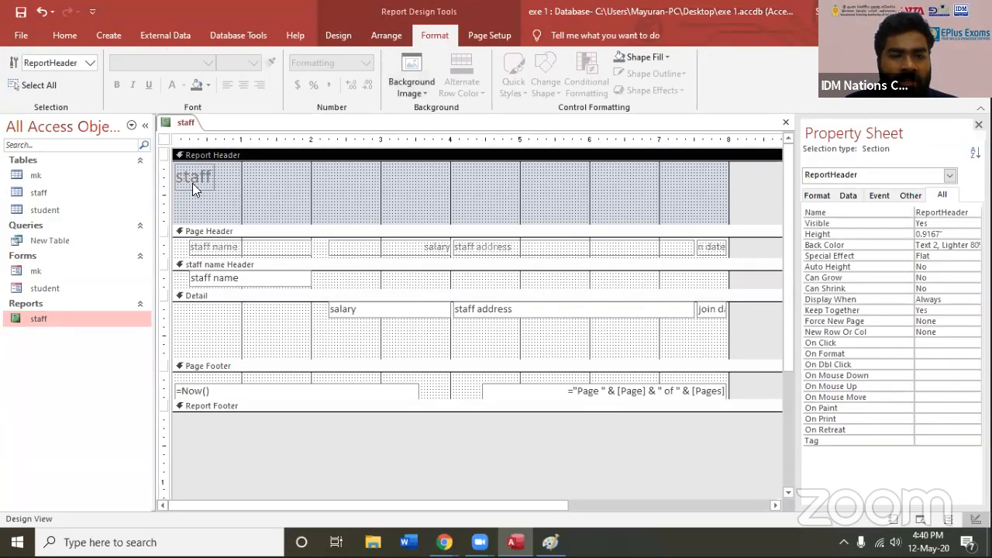
click(192, 180)
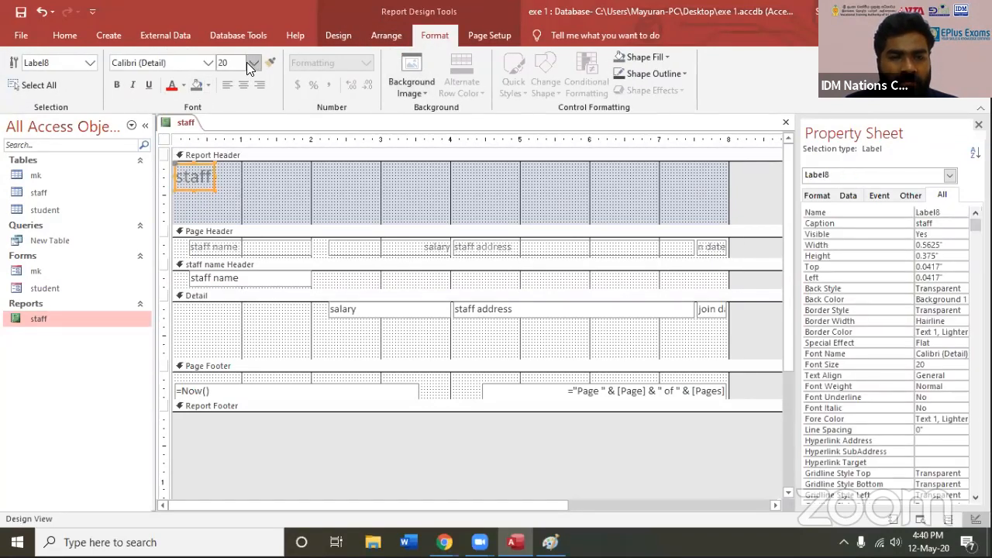
click(192, 181)
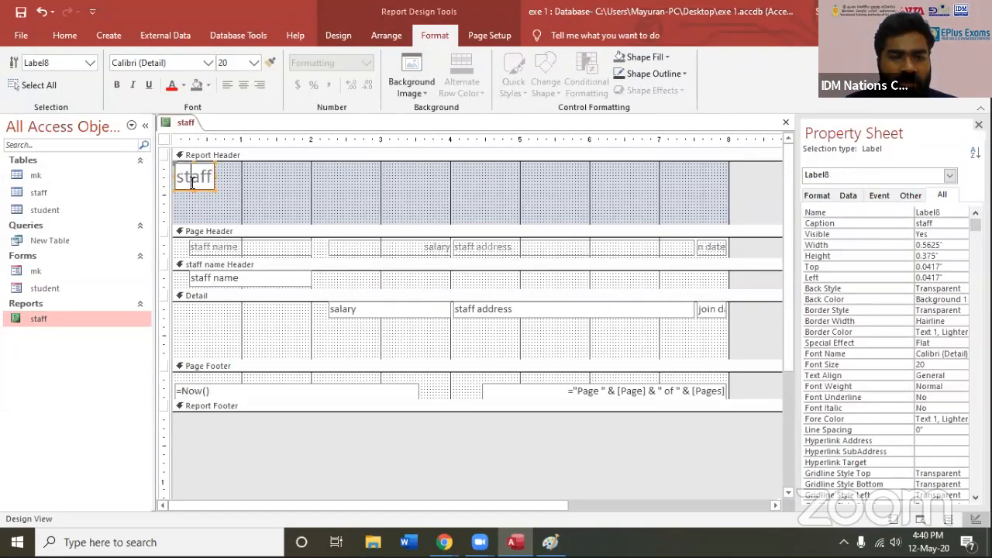
click(147, 85)
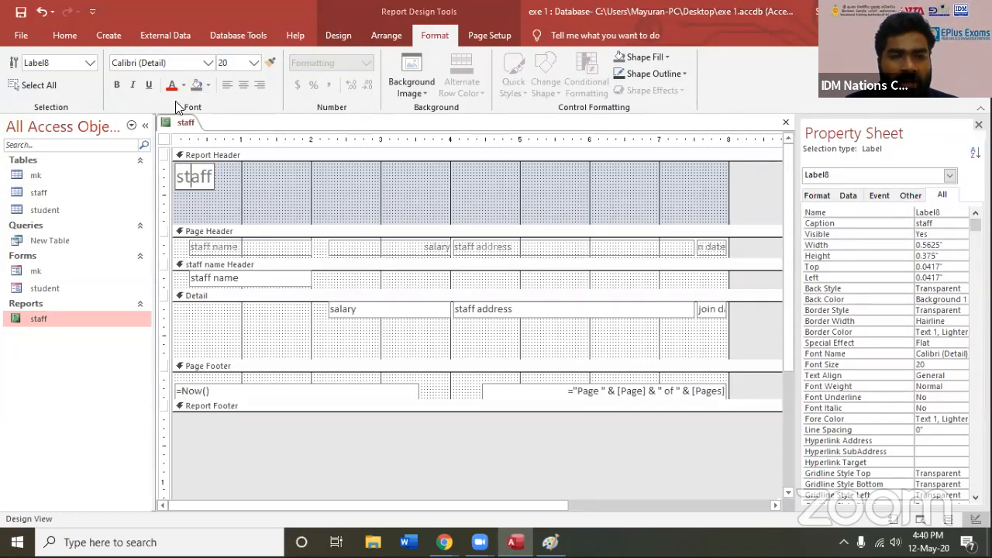
click(407, 81)
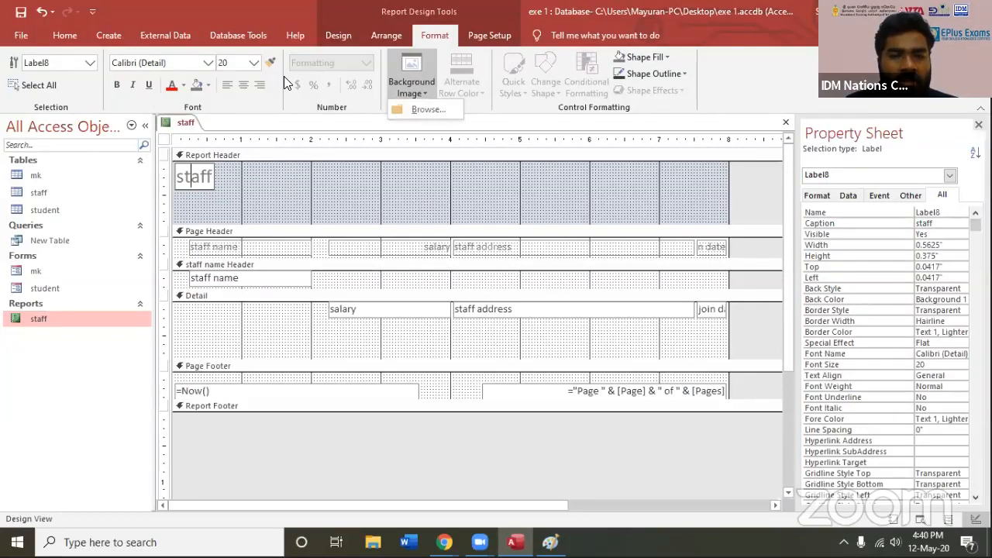
key(Escape)
click(302, 251)
click(405, 248)
click(707, 247)
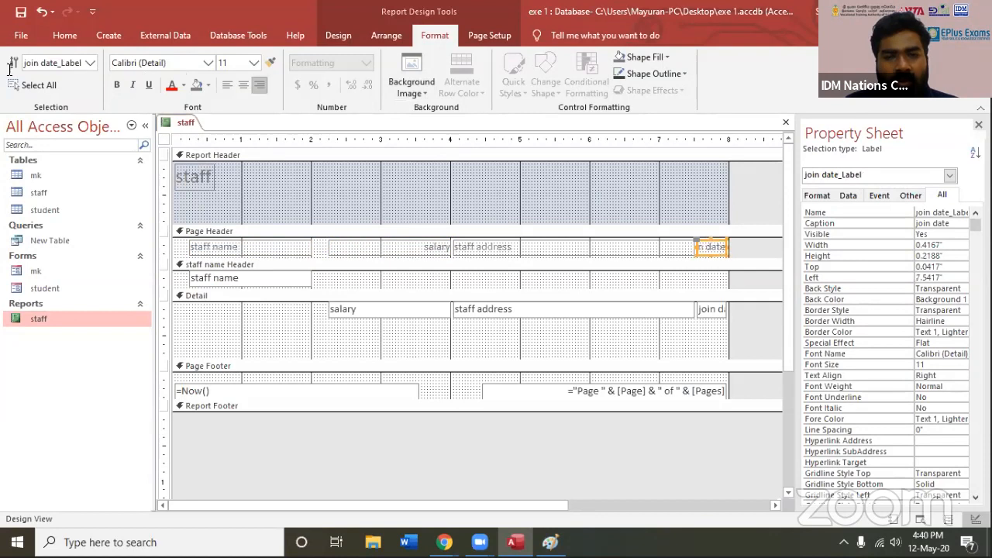
Add a label reading asdasdasdasd to the middle of the Report Header and delete it
click(388, 35)
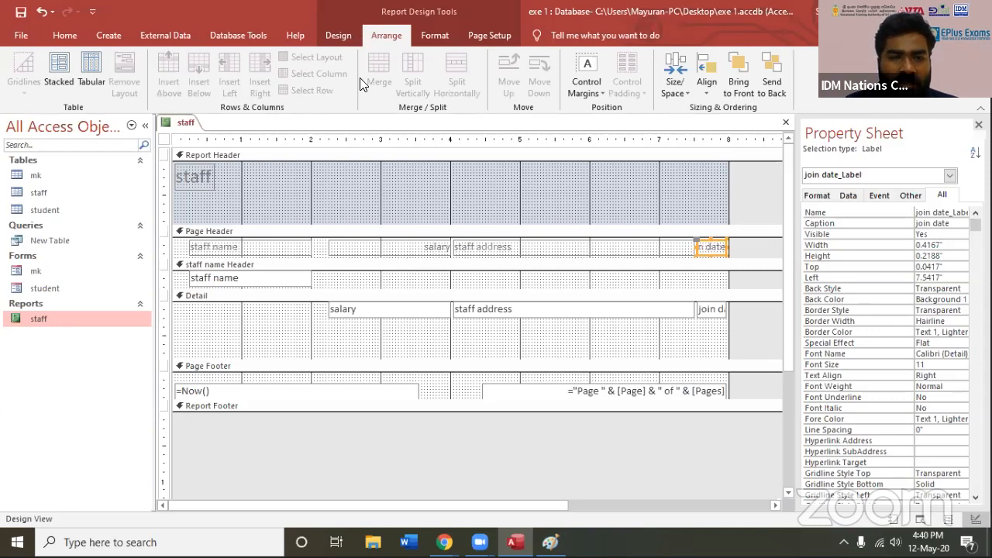
click(339, 35)
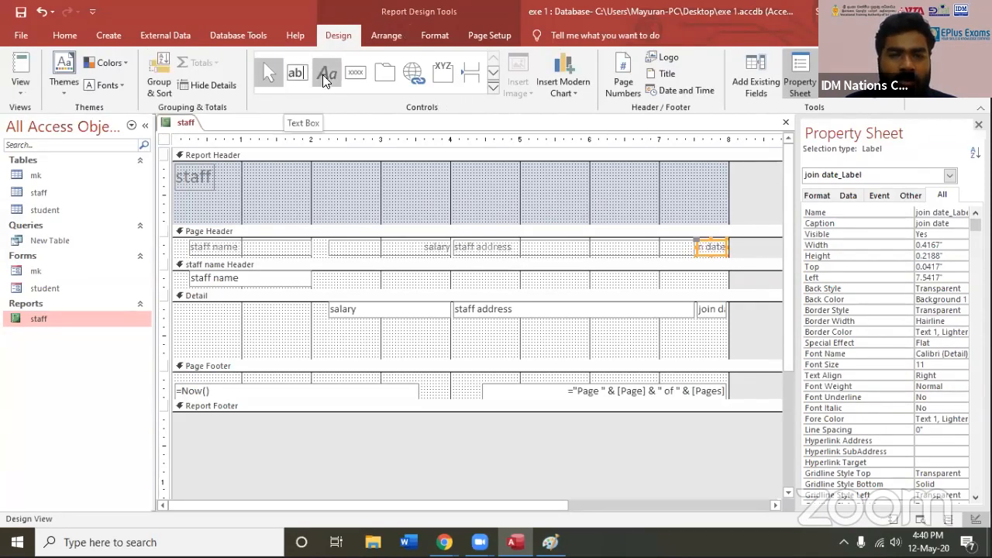
click(326, 75)
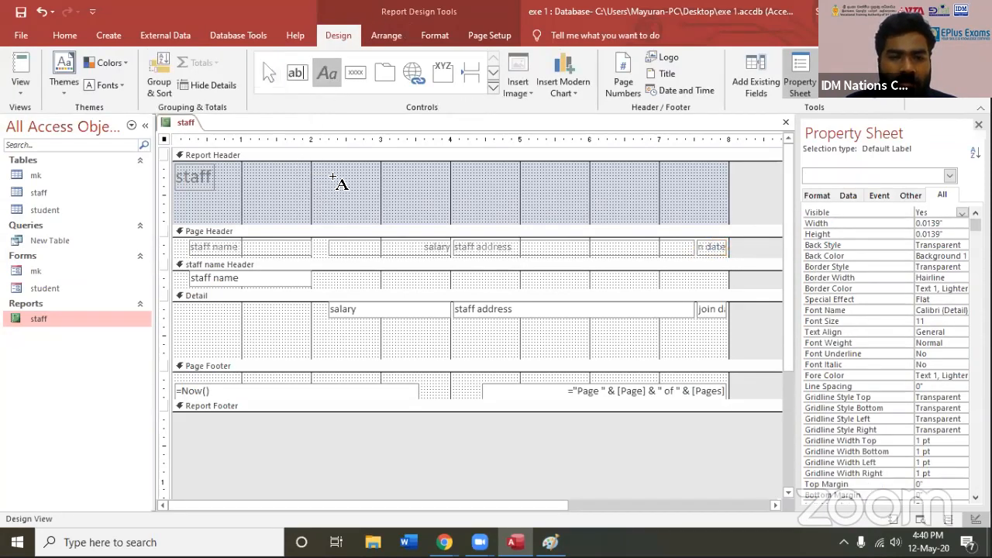
click(358, 176)
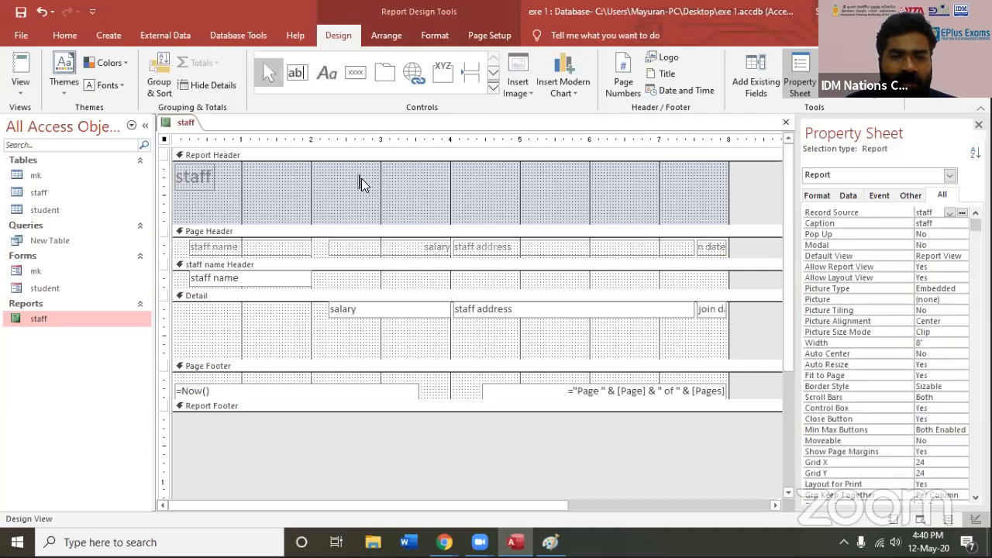
text(asdasdasdasd)
key(ctrl+a)
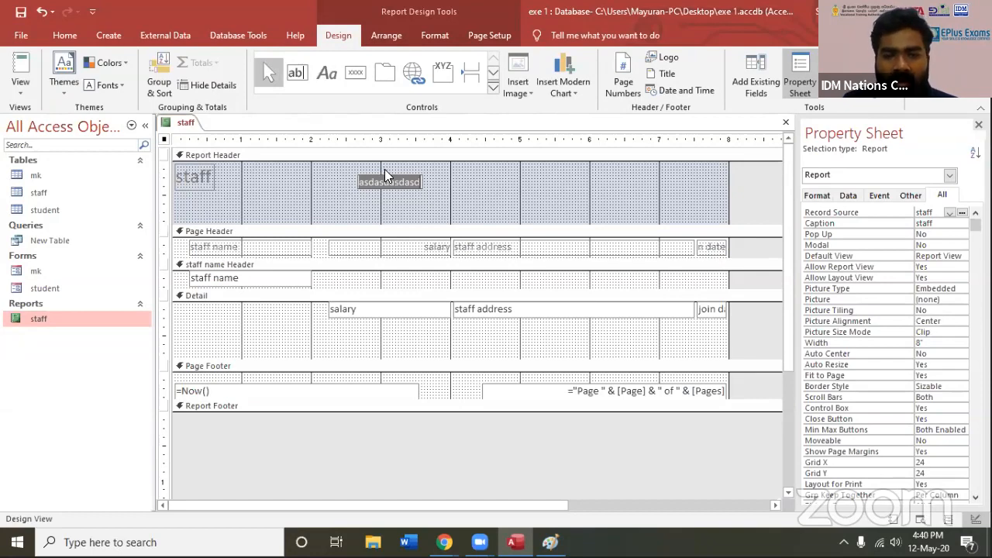
click(385, 169)
click(389, 186)
key(Delete)
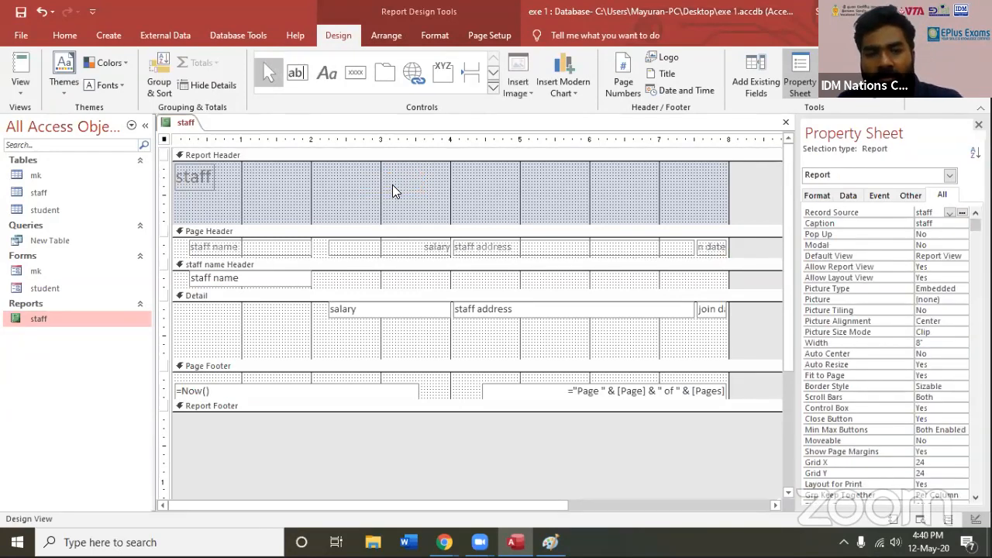
Place an unbound text box beside the salary field in the Detail section and delete it
click(301, 76)
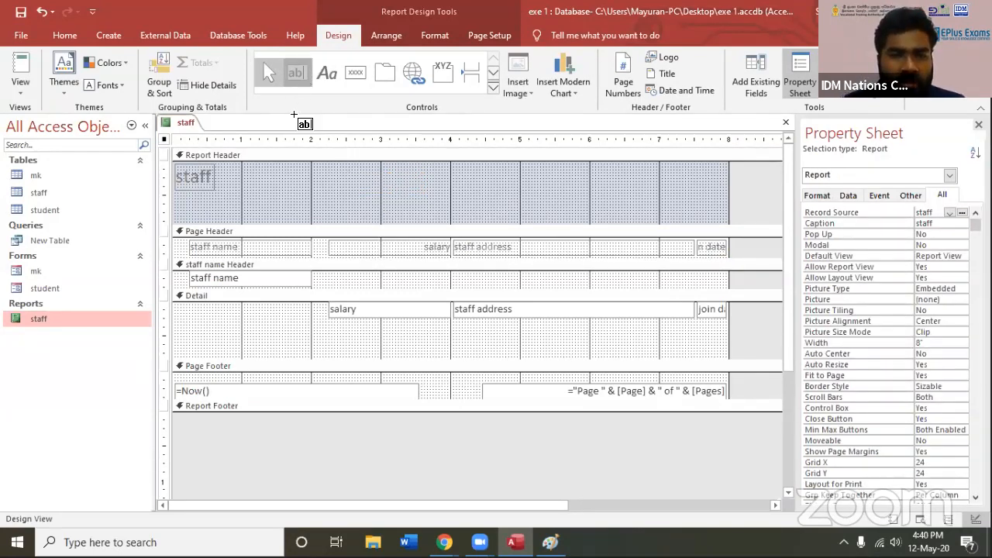
click(200, 316)
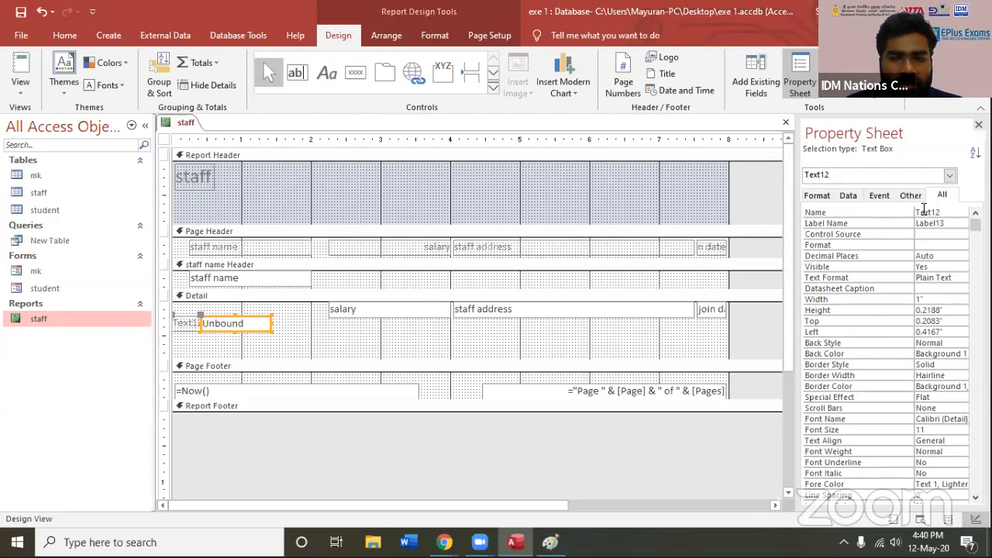
click(949, 176)
click(208, 362)
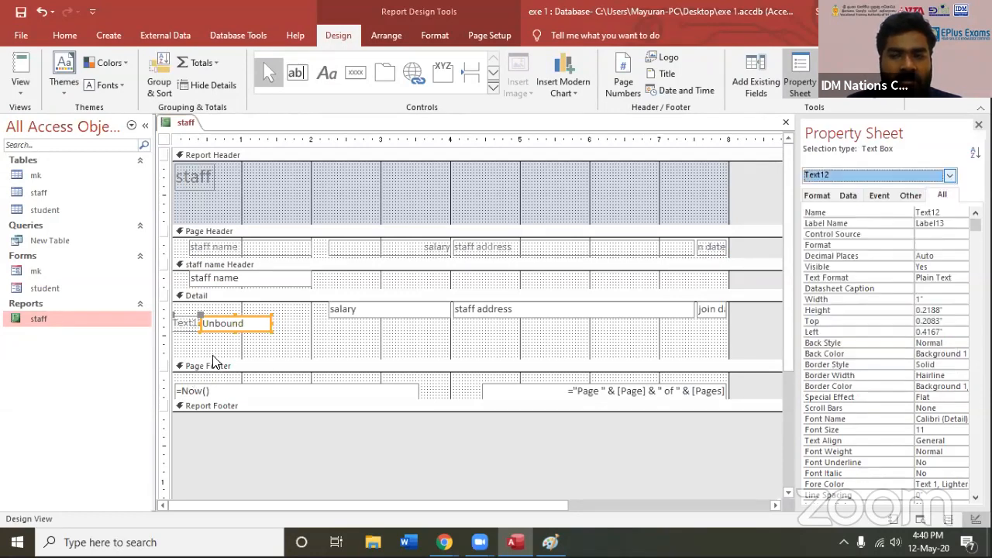
click(230, 326)
click(225, 320)
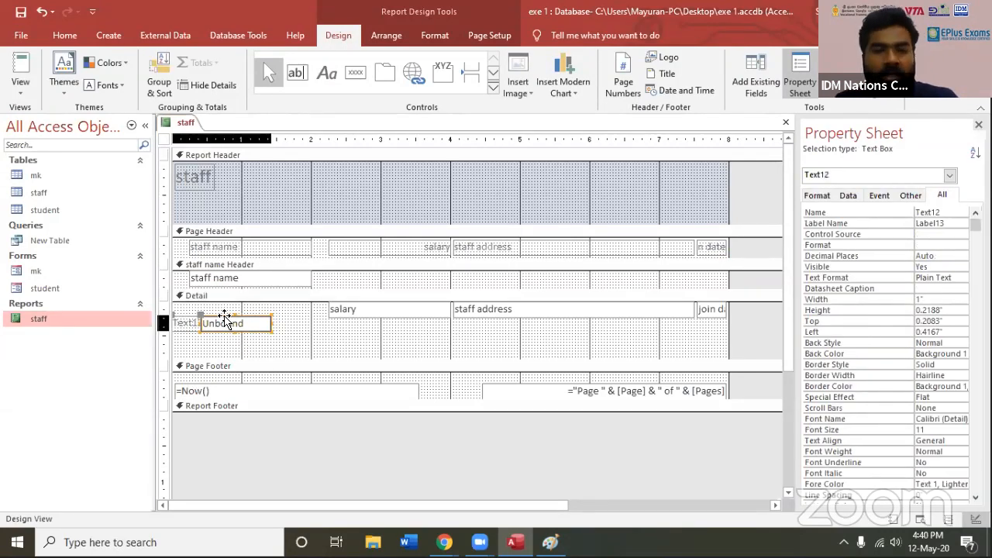
key(Delete)
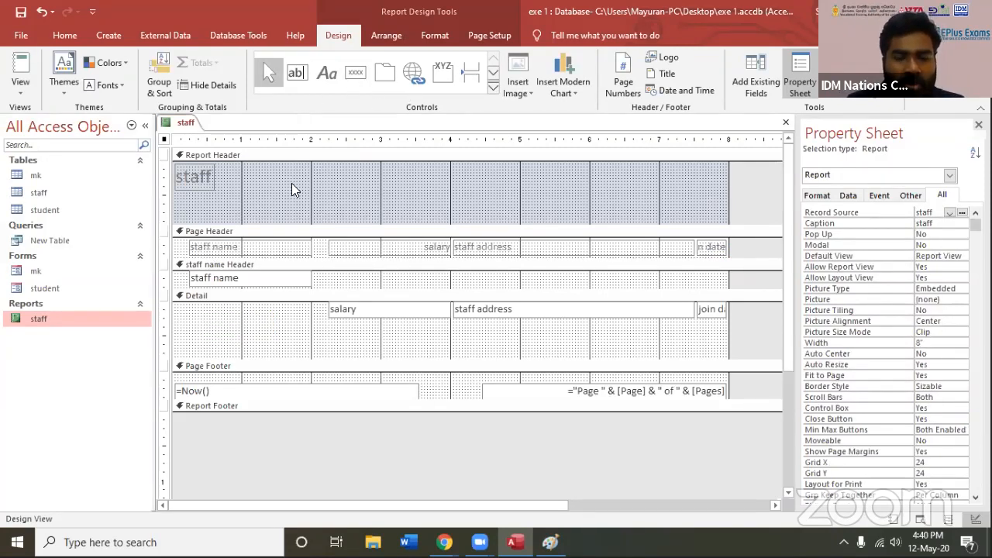
Try a tabular layout on the salary label in the Page Header and undo it
click(494, 87)
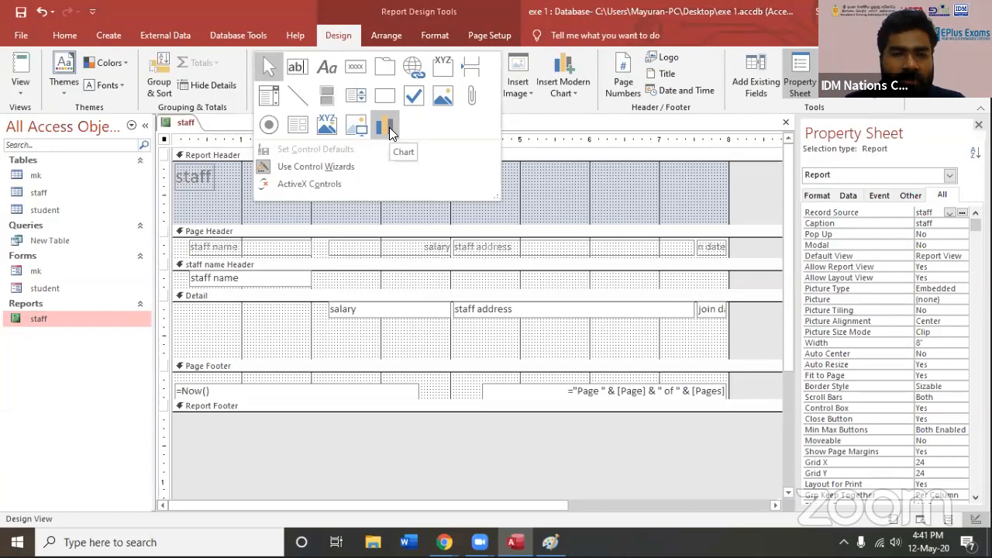
click(348, 40)
click(403, 44)
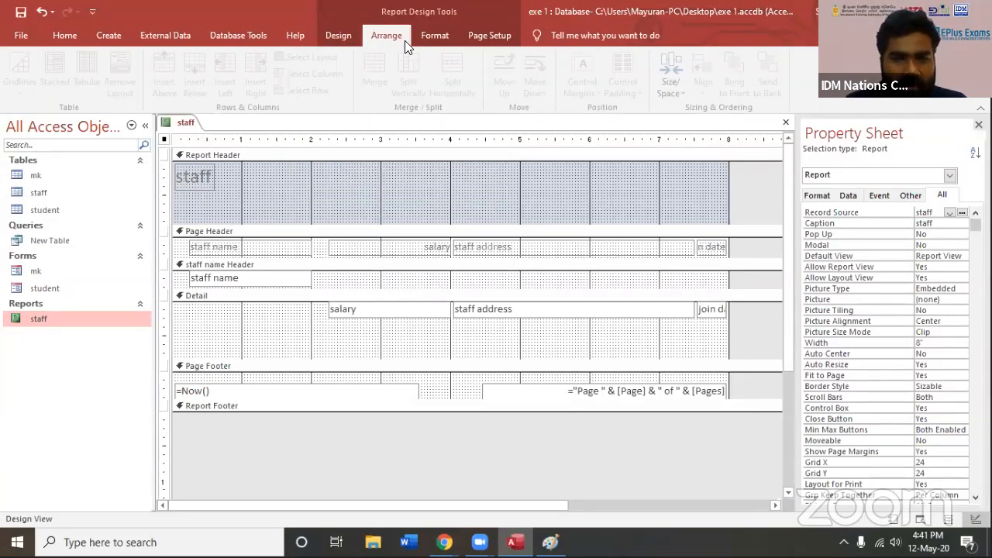
click(402, 249)
click(86, 79)
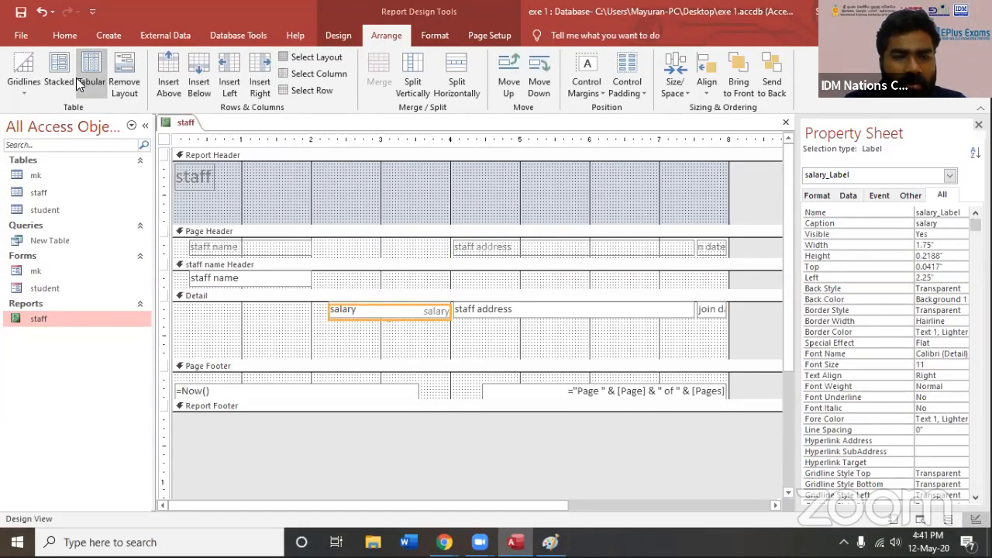
key(ctrl+z)
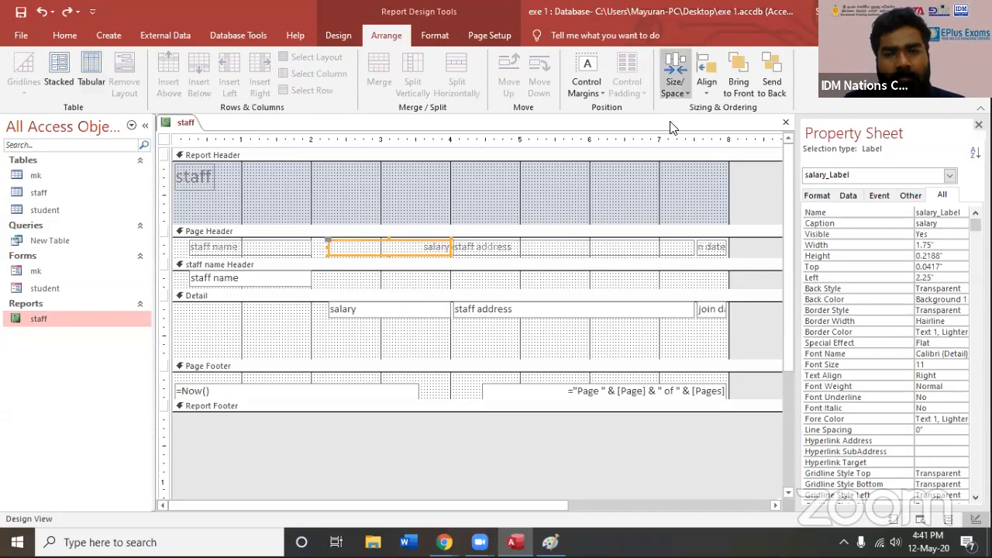
Review the report's format, design, arrangement and page setup commands with the report title label selected
click(416, 33)
click(369, 38)
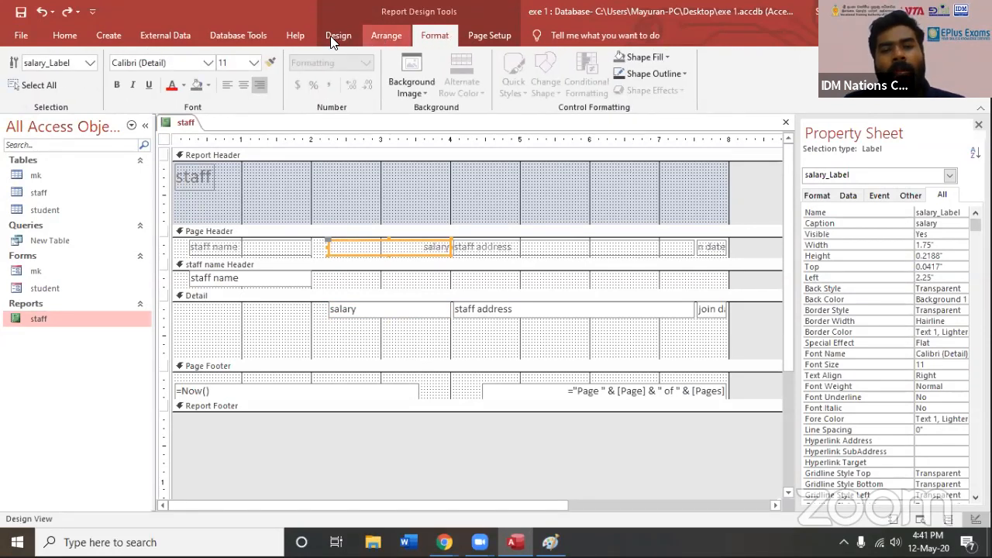
click(338, 35)
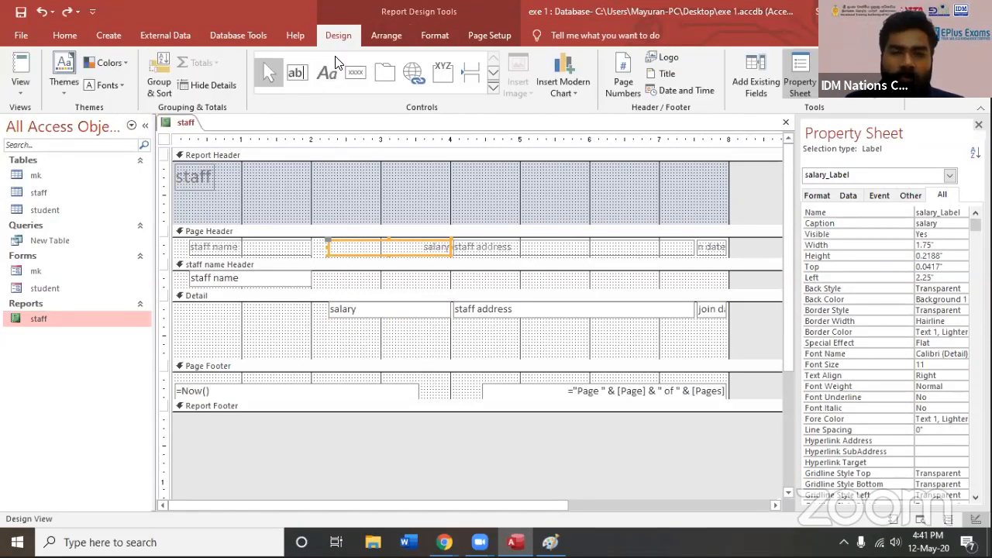
click(214, 189)
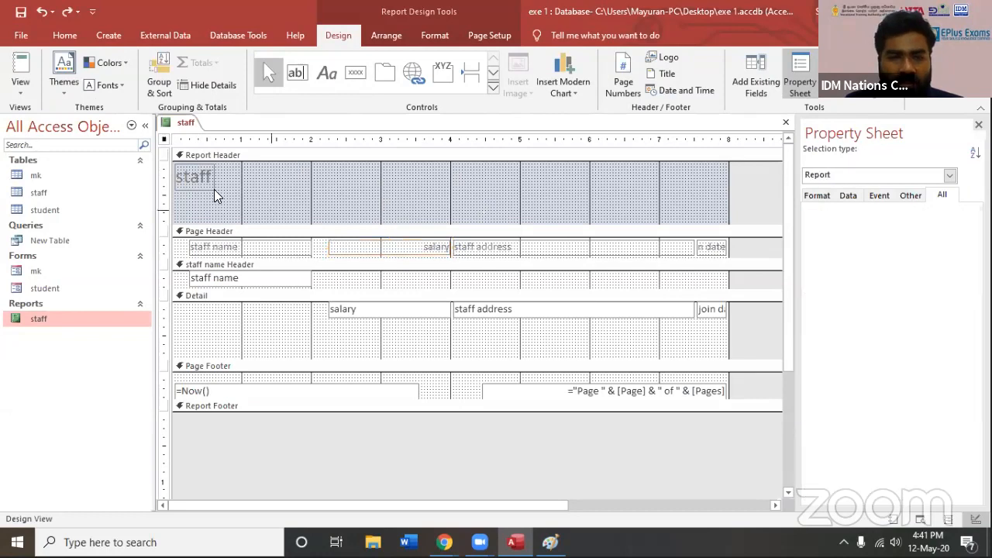
click(194, 177)
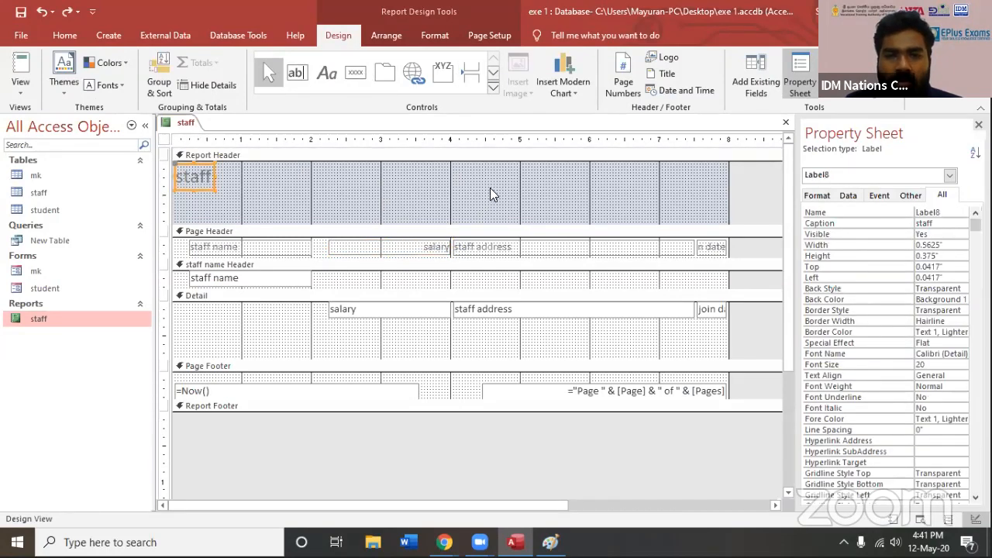
click(383, 34)
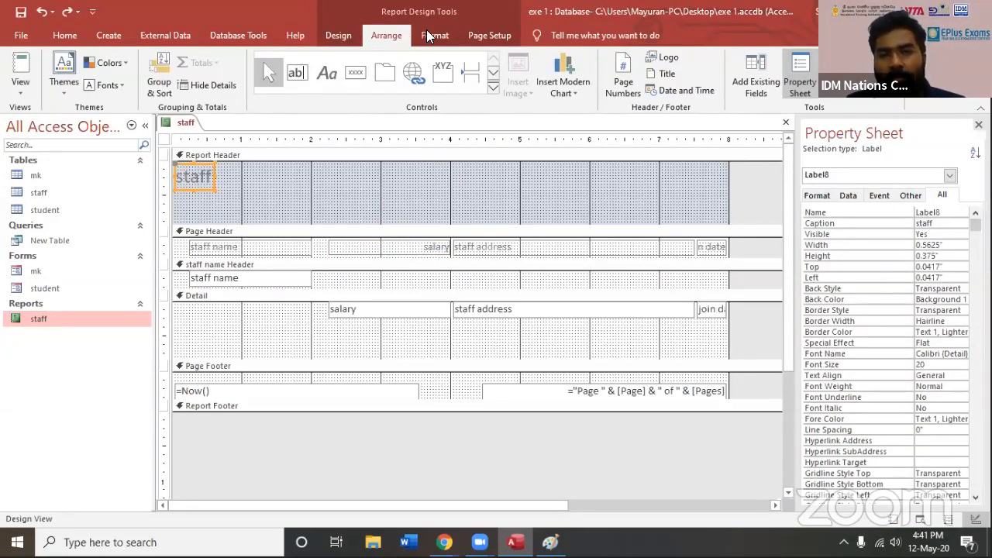
click(496, 38)
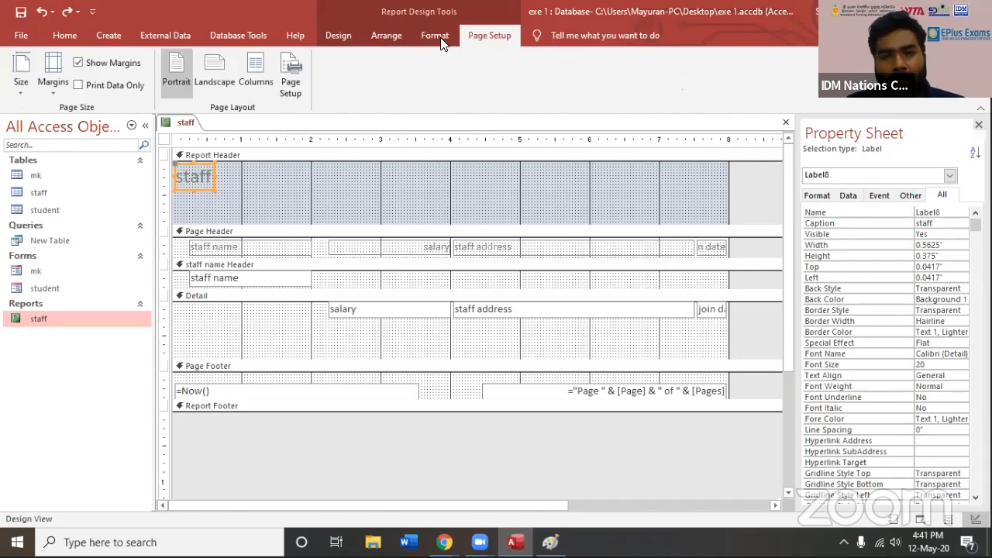
click(378, 36)
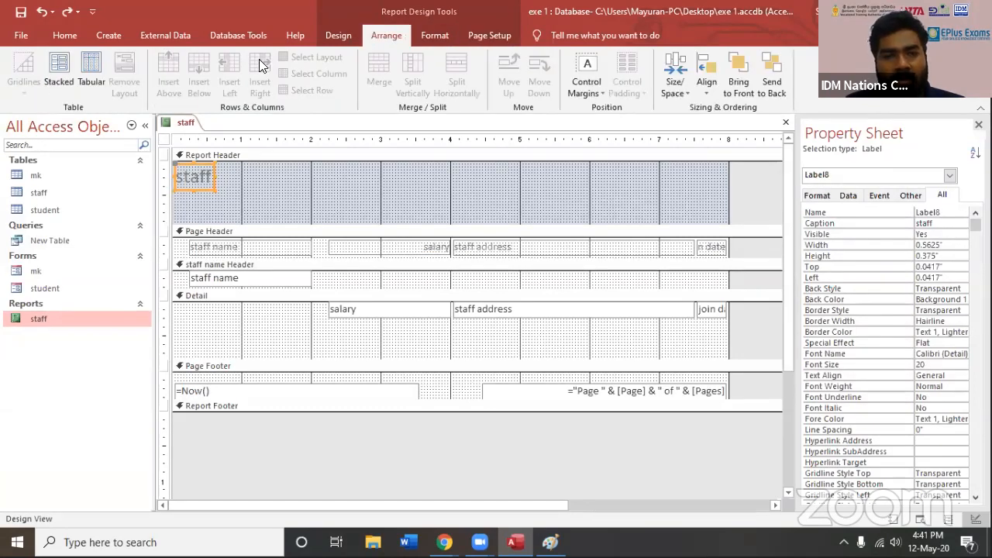
Review the database tools, external data, creation and home commands, and the page for starting a new database
click(256, 35)
click(172, 35)
click(109, 35)
click(78, 36)
click(28, 33)
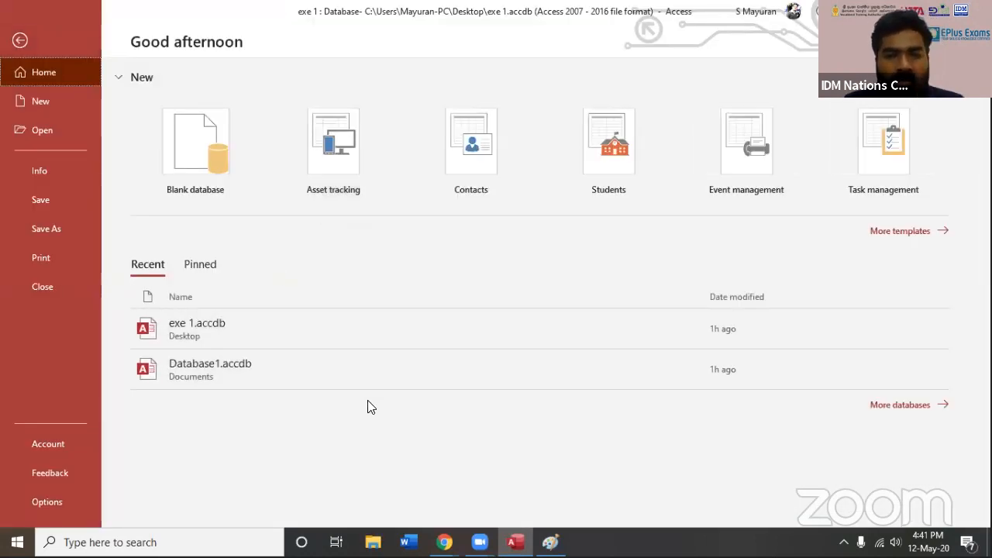
click(54, 99)
Return to the staff report and close it
click(20, 40)
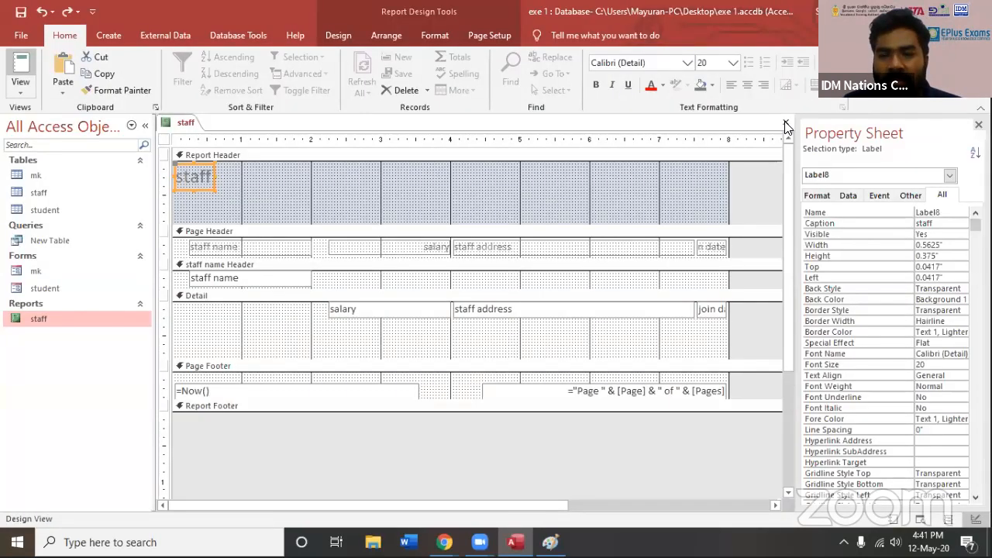
click(446, 314)
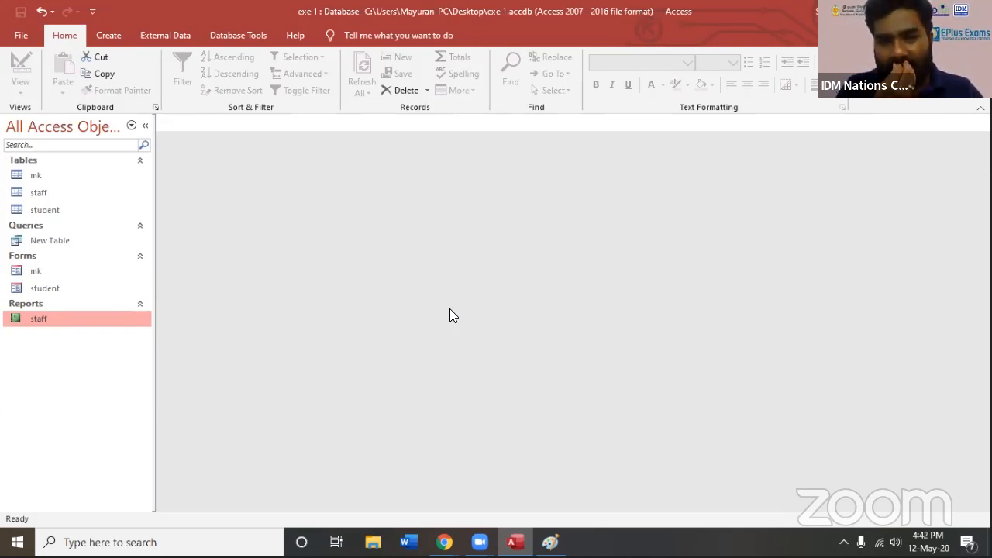
click(117, 43)
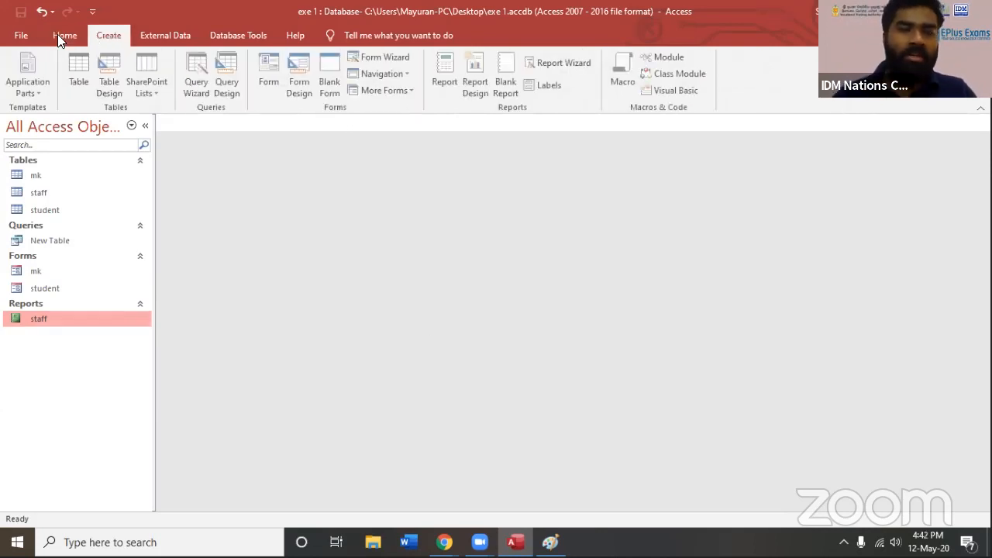
click(56, 37)
click(117, 44)
click(66, 41)
click(113, 41)
click(67, 41)
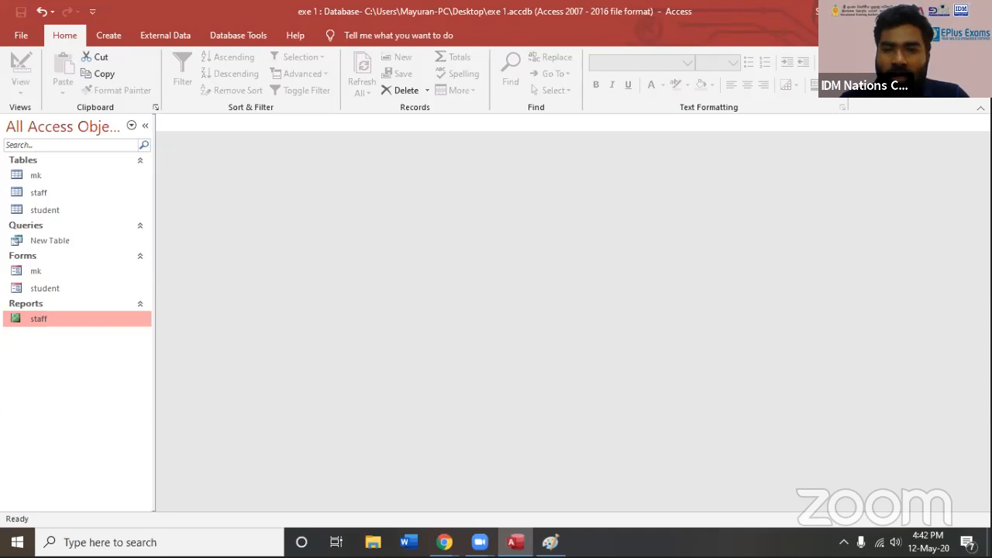
Switch to Paint and close the untitled drawing without saving it
key(alt+Tab)
click(833, 53)
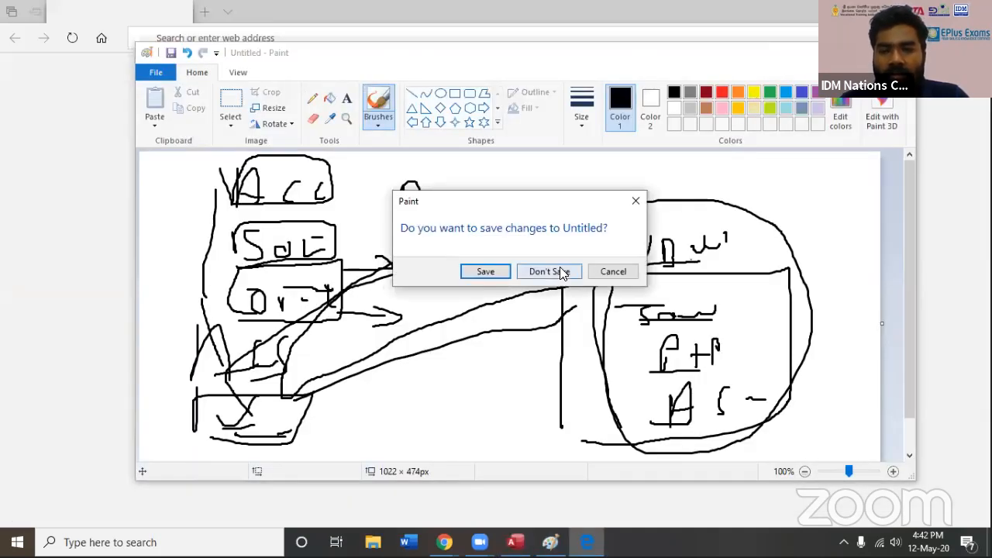
click(560, 267)
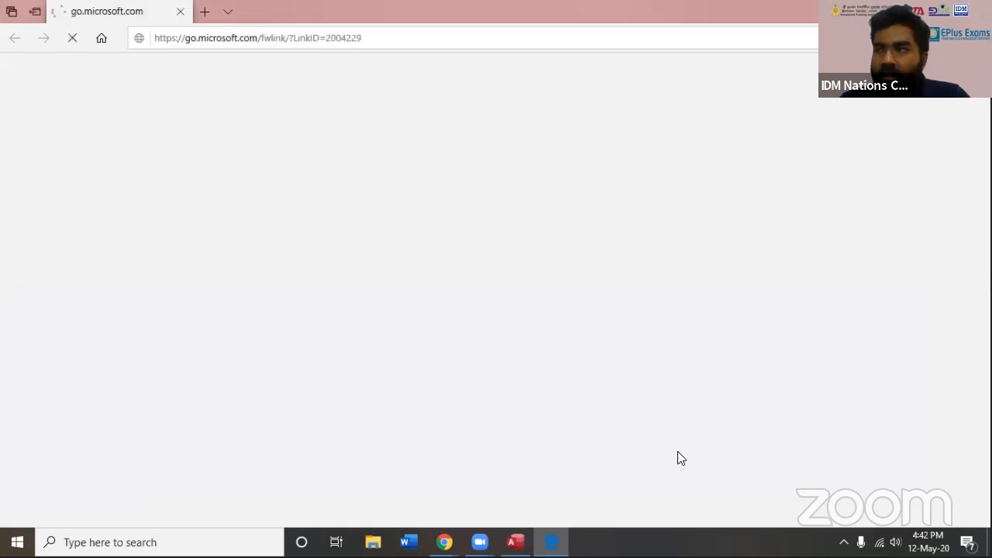
Close the browser window and the "exe 1" database
click(974, 11)
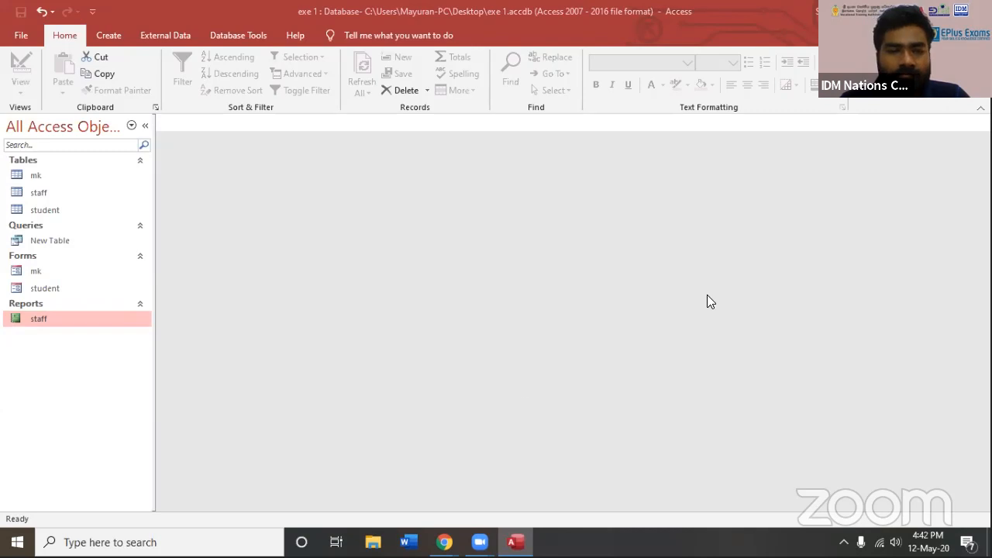
click(976, 11)
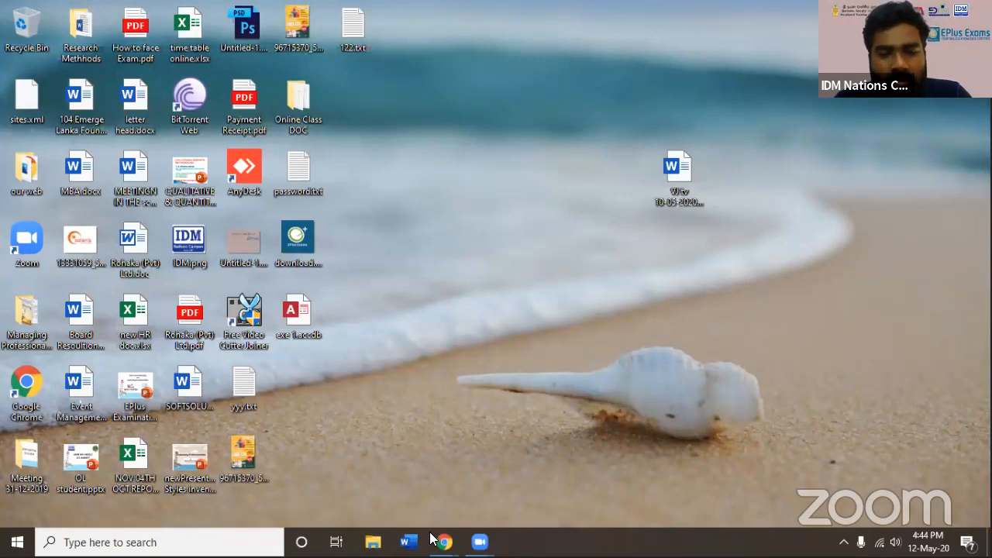
Start Access again and create a new database from the Students template
click(14, 545)
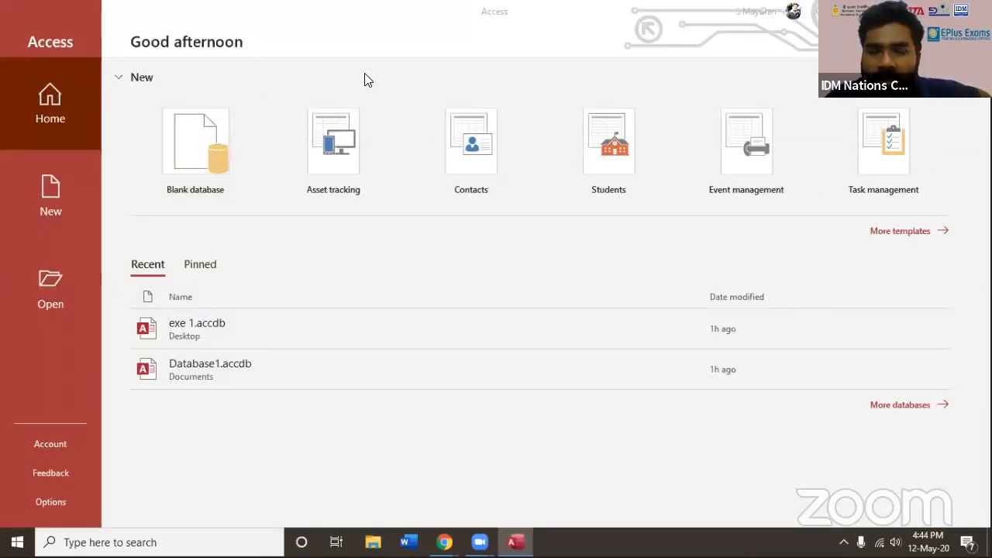
click(70, 197)
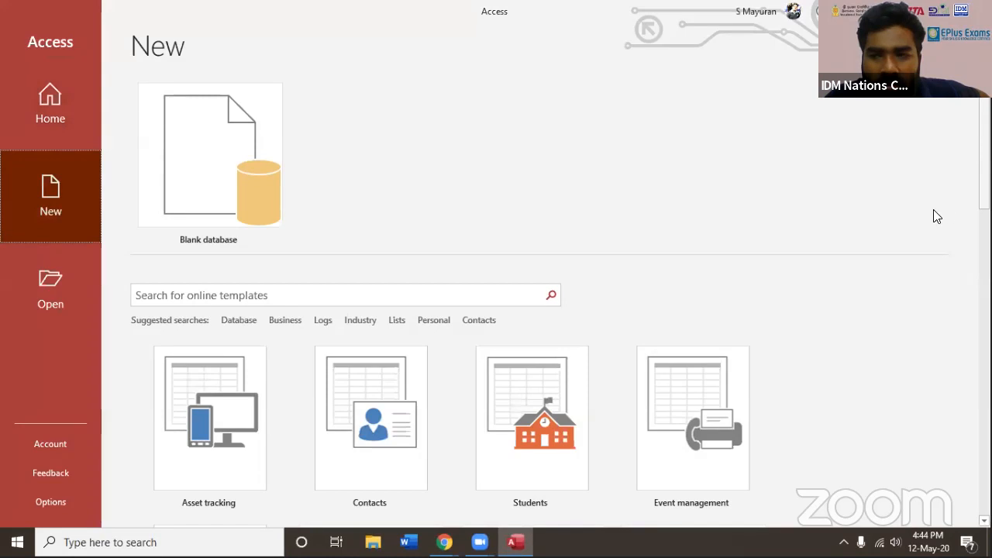
scroll(935, 215, down, 3)
scroll(946, 237, down, 2)
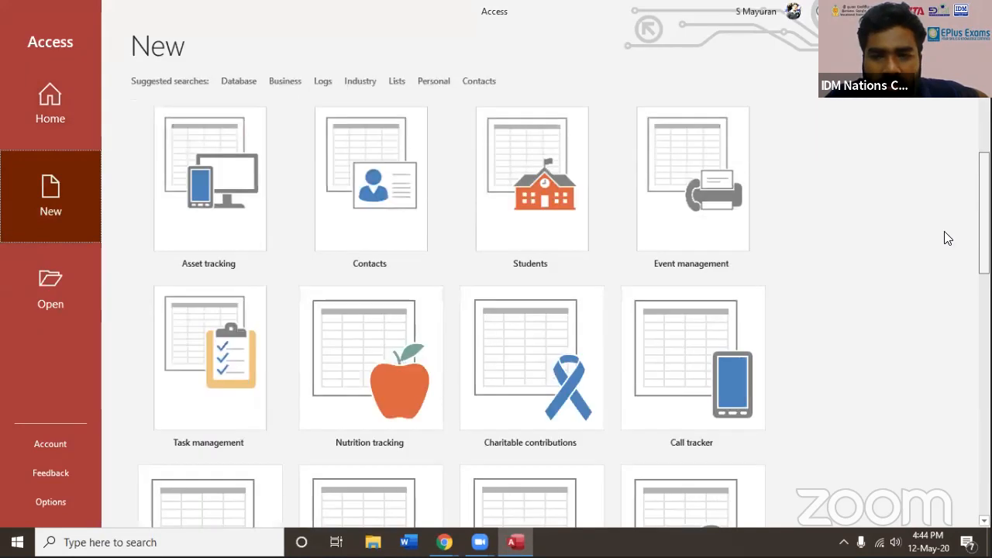
scroll(553, 221, down, 1)
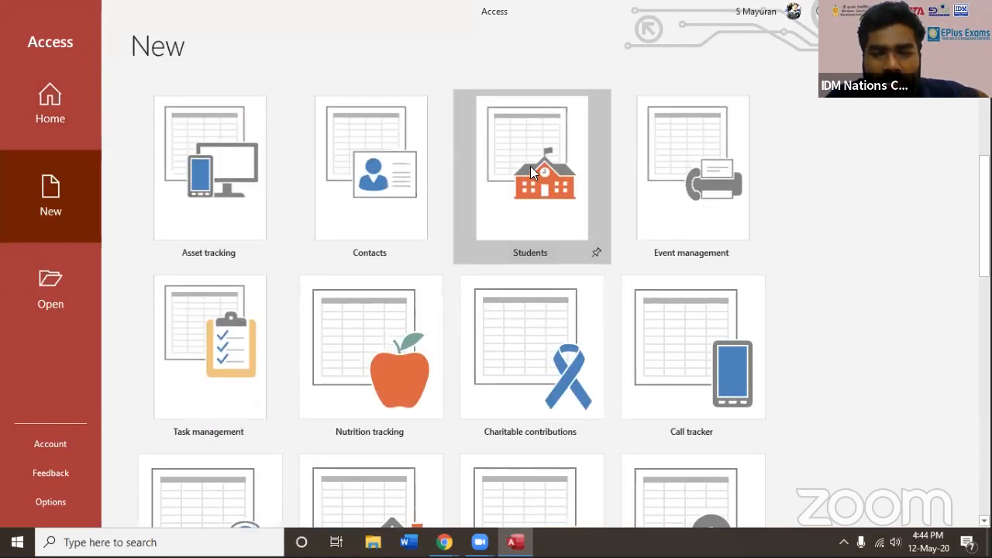
click(585, 260)
click(587, 386)
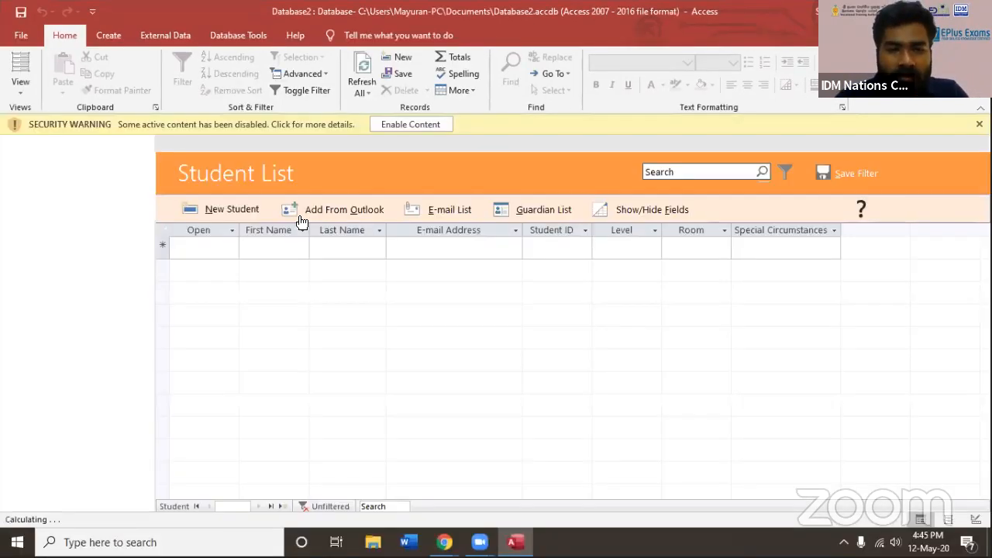
Enable the new database's active content, and close the Welcome window and the Student List form
scroll(140, 325, down, 7)
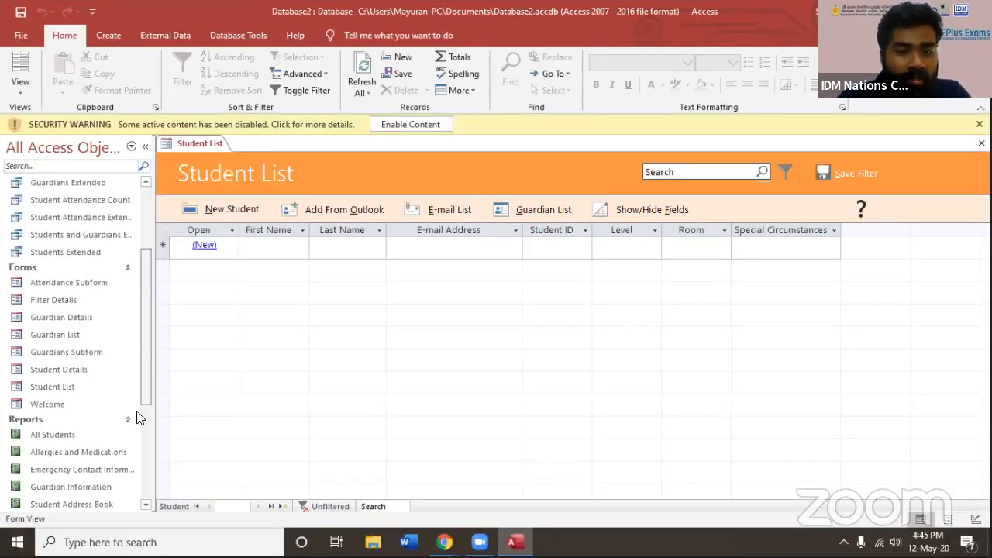
scroll(141, 240, up, 7)
click(412, 124)
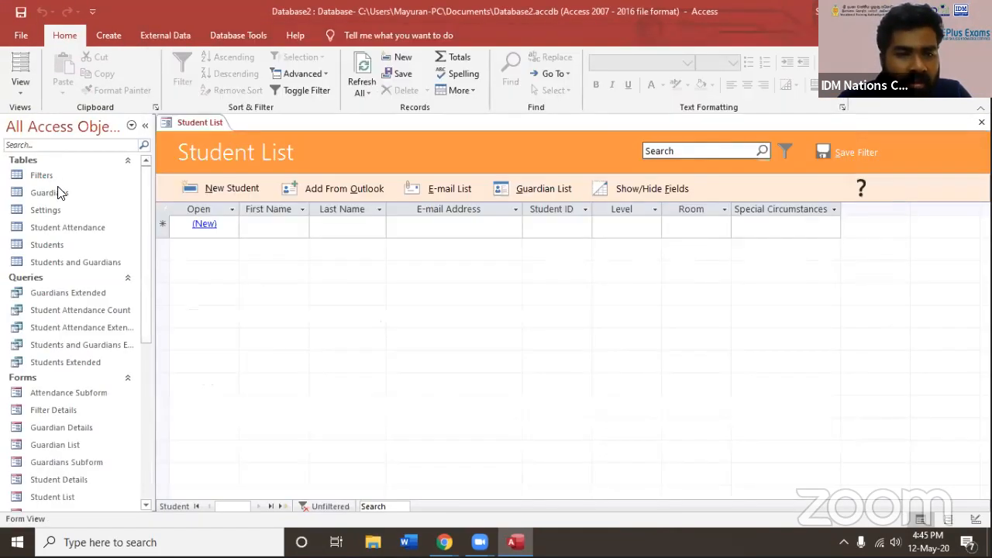
click(56, 245)
click(982, 122)
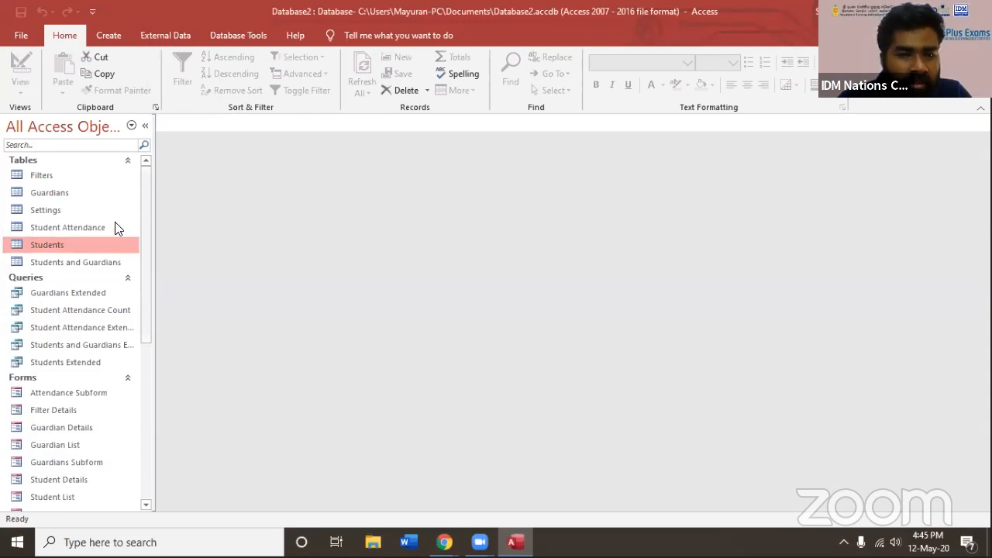
Open the Students table in Datasheet View to examine its columns
click(45, 179)
click(46, 212)
click(54, 241)
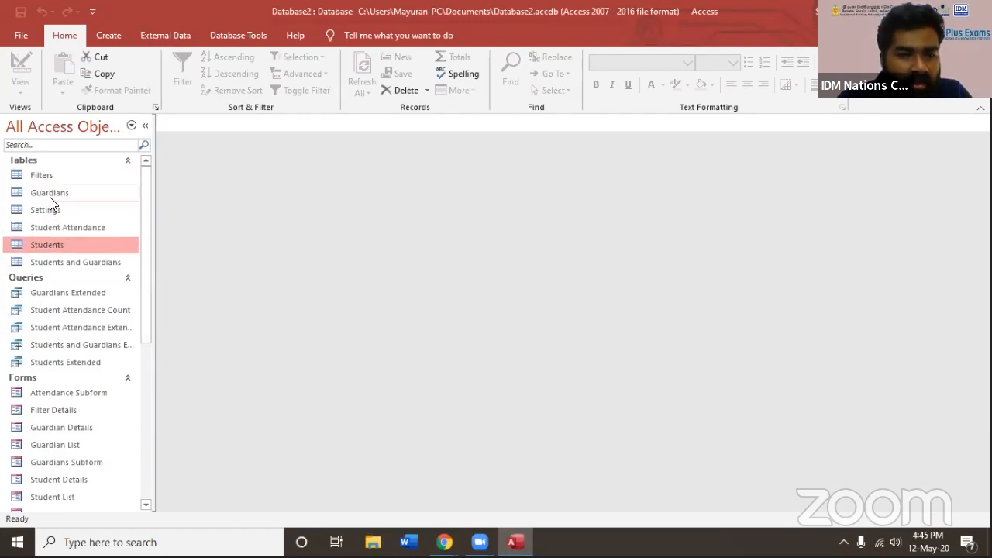
double_click(48, 245)
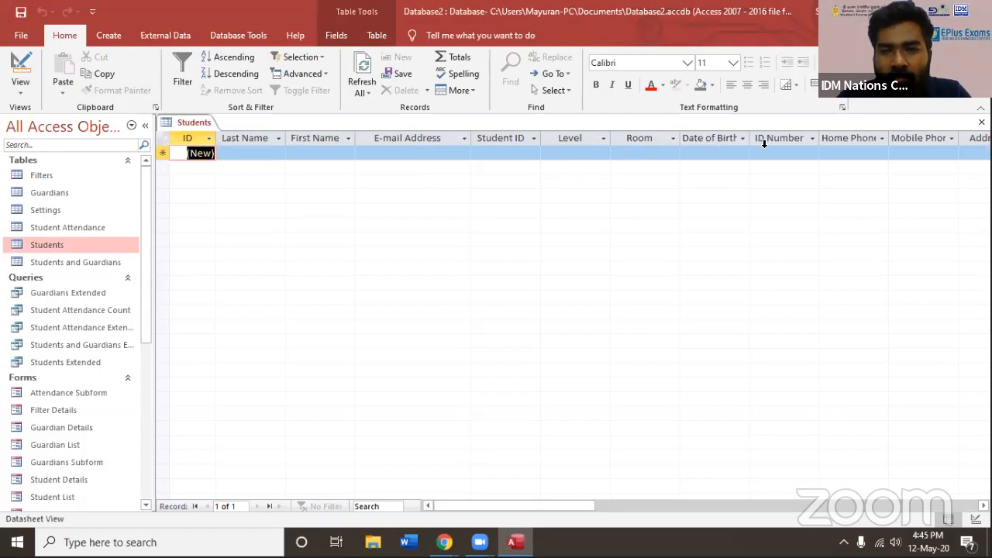
Switch the Students table to Design View and review its field names and data types
click(56, 245)
right_click(56, 245)
click(78, 269)
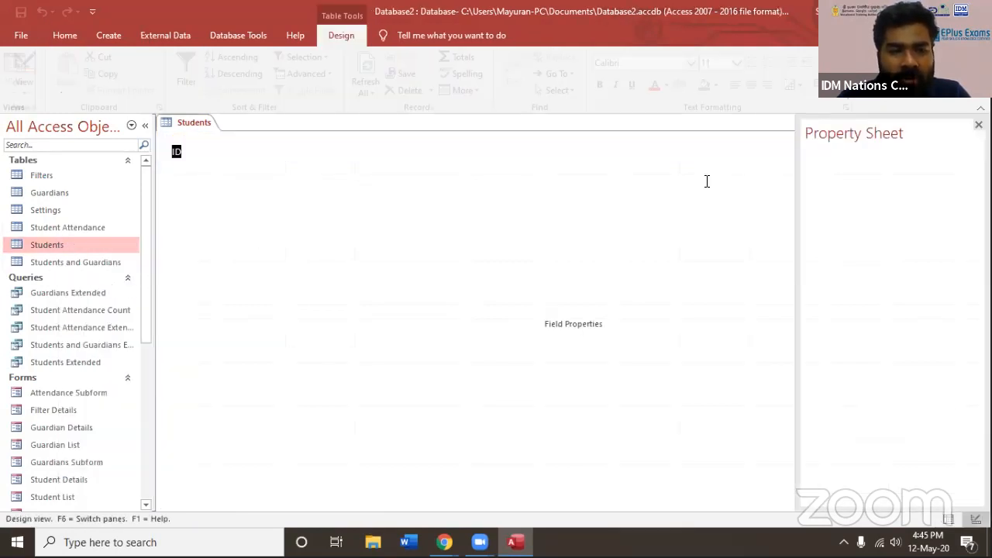
scroll(789, 160, down, 1)
scroll(794, 206, down, 3)
scroll(737, 255, down, 2)
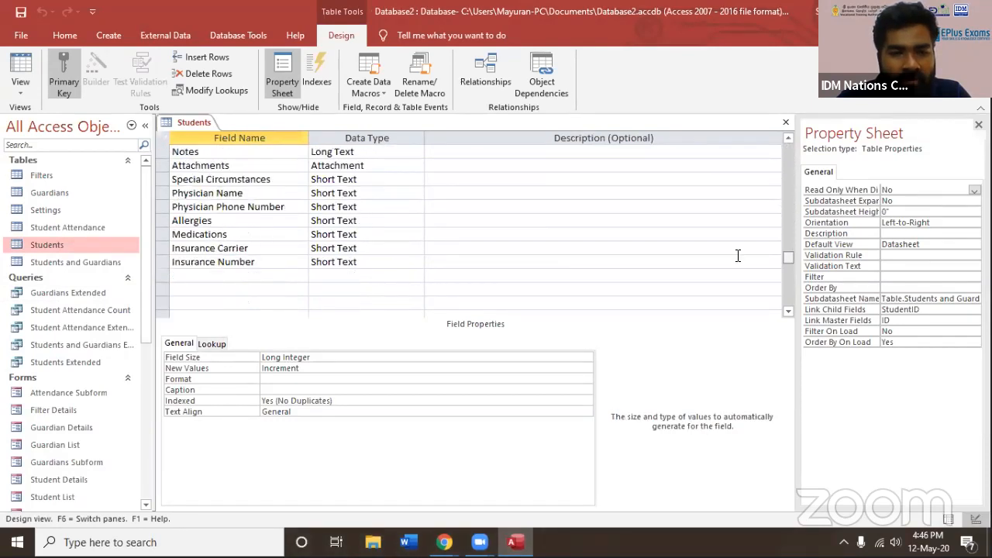
scroll(214, 302, up, 1)
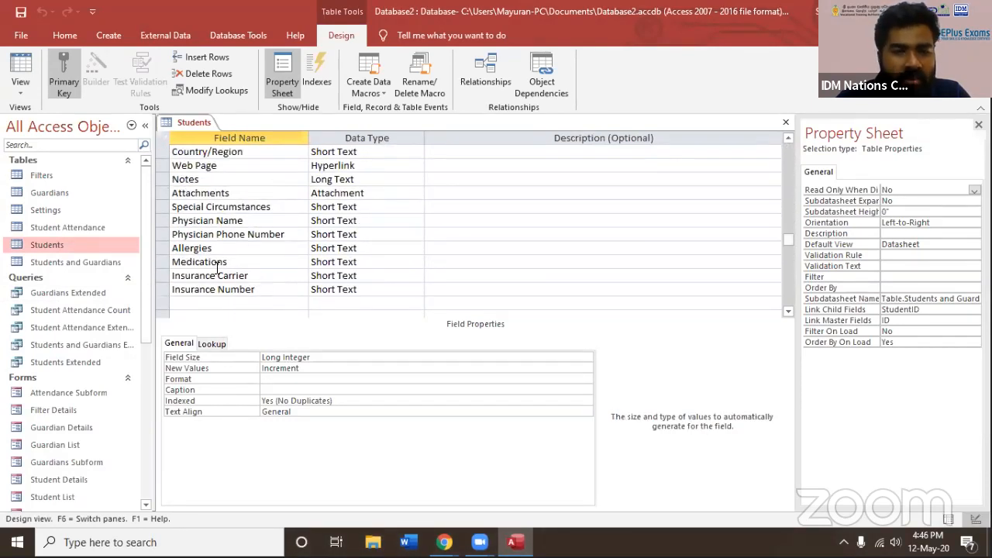
scroll(219, 264, up, 5)
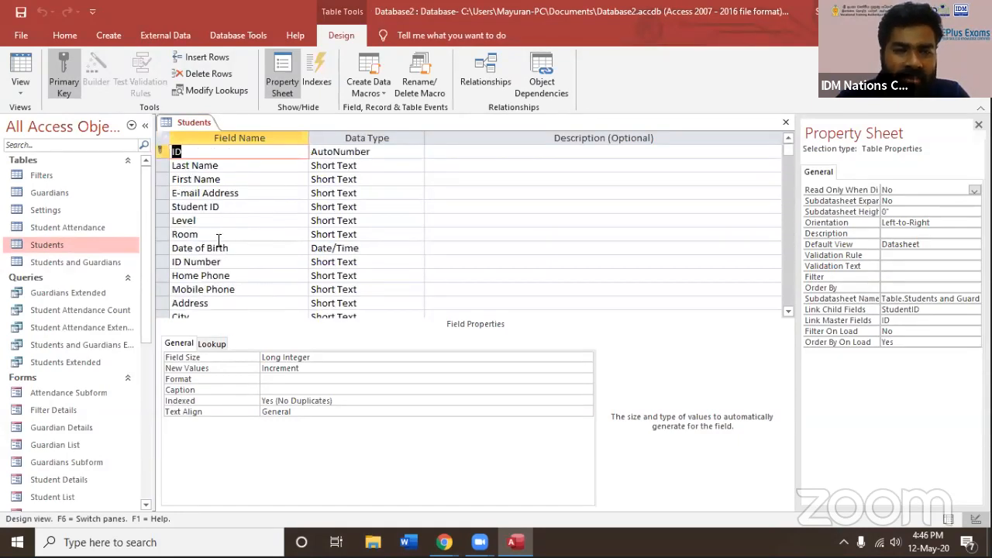
scroll(247, 216, down, 6)
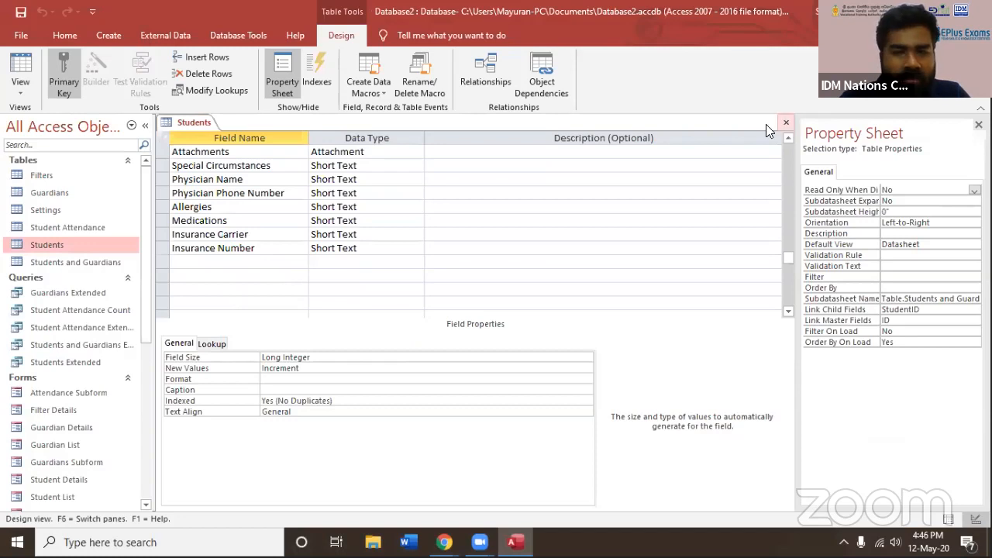
View the Students and Guardians, Student Attendance, Settings, Guardians and Filters tables, and close all open tables
click(70, 266)
double_click(71, 267)
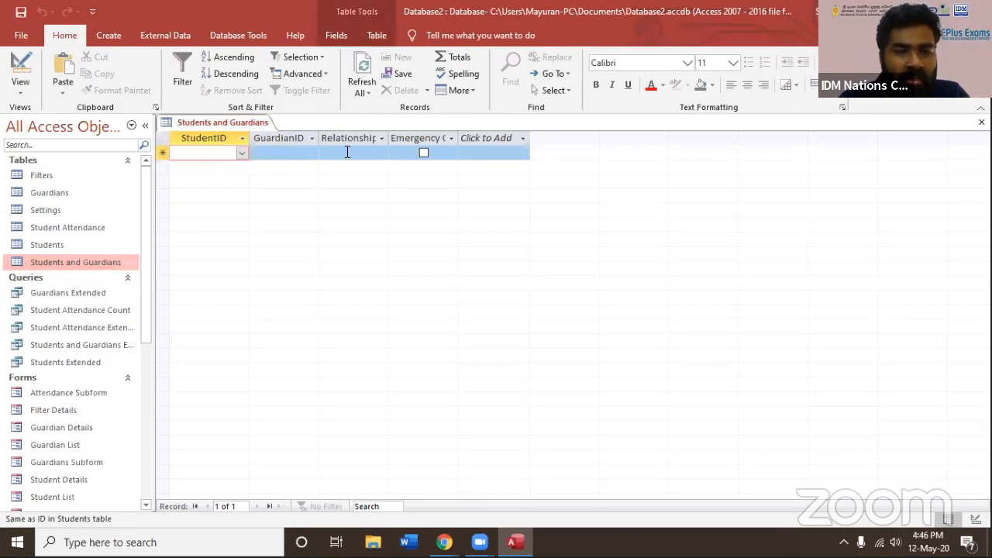
double_click(43, 228)
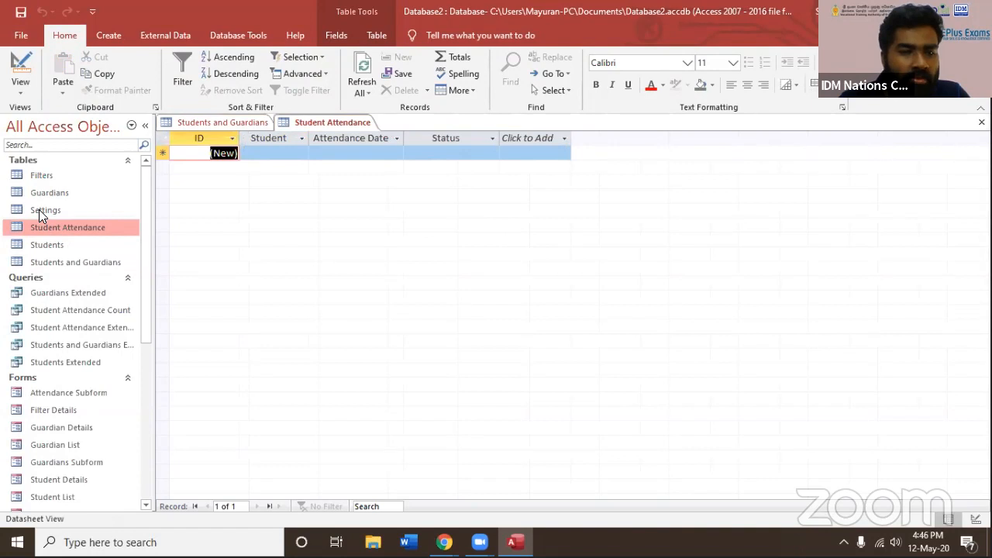
double_click(40, 203)
click(41, 194)
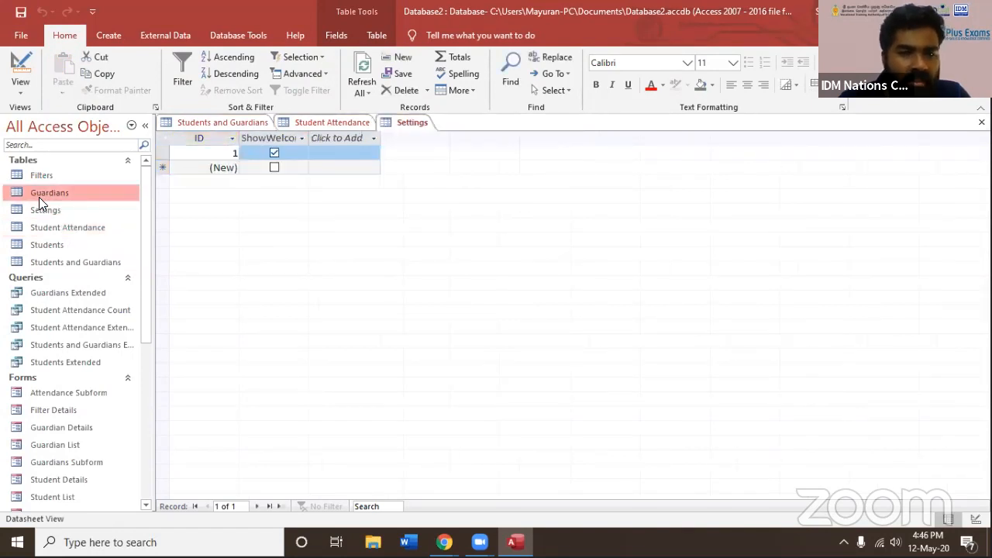
double_click(85, 175)
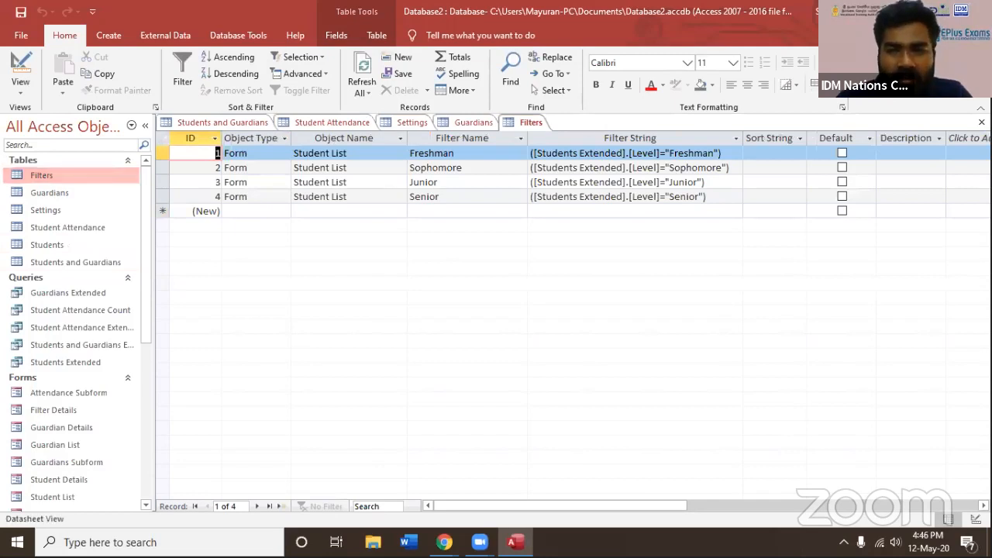
click(981, 123)
click(981, 122)
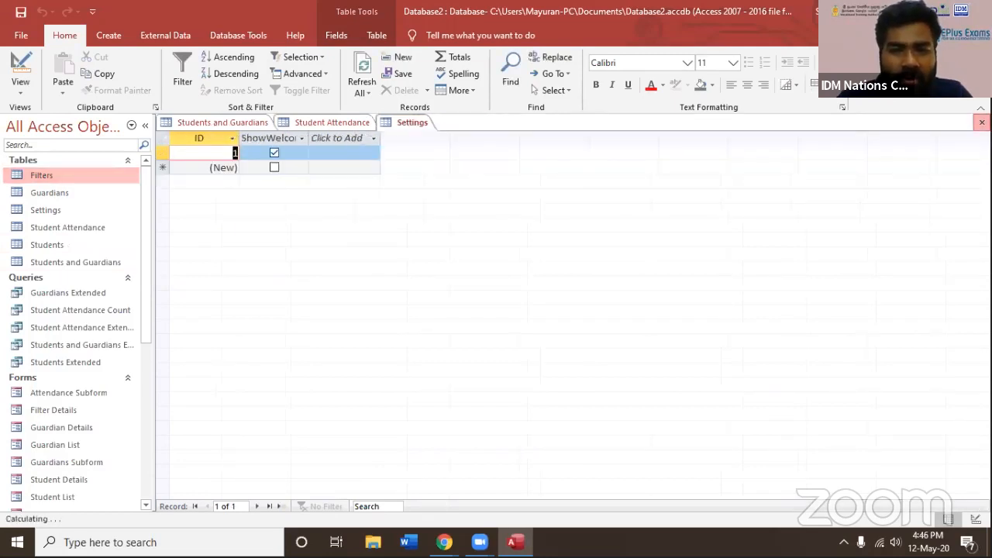
click(982, 122)
click(981, 123)
click(982, 123)
View the Guardians Extended and Student Attendance Count queries and close them
drag(145, 248, 145, 251)
scroll(38, 229, down, 2)
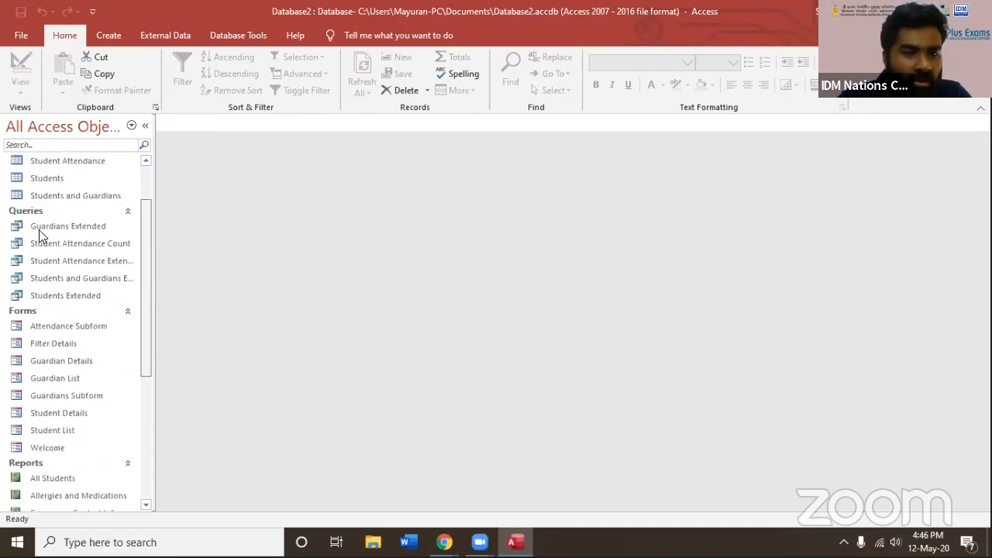
click(86, 225)
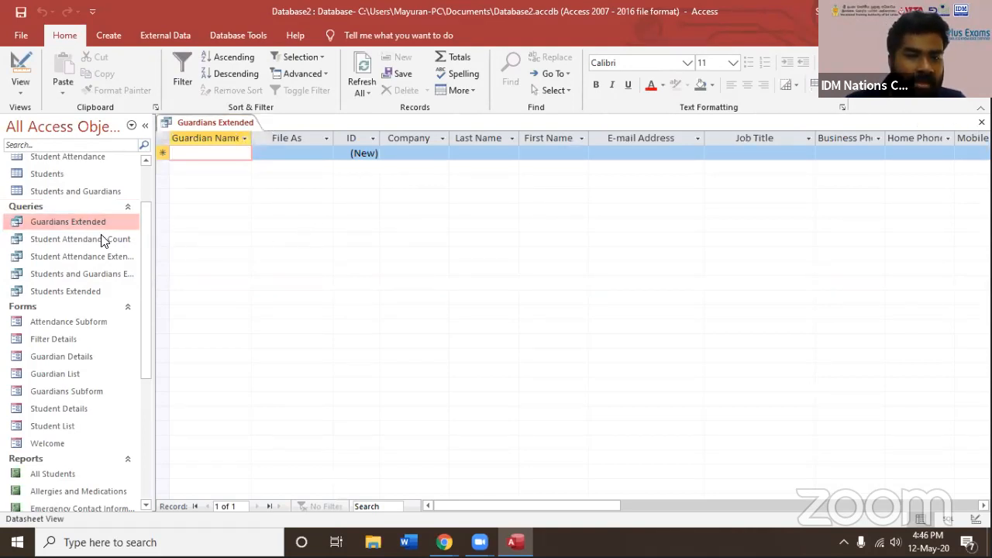
double_click(80, 241)
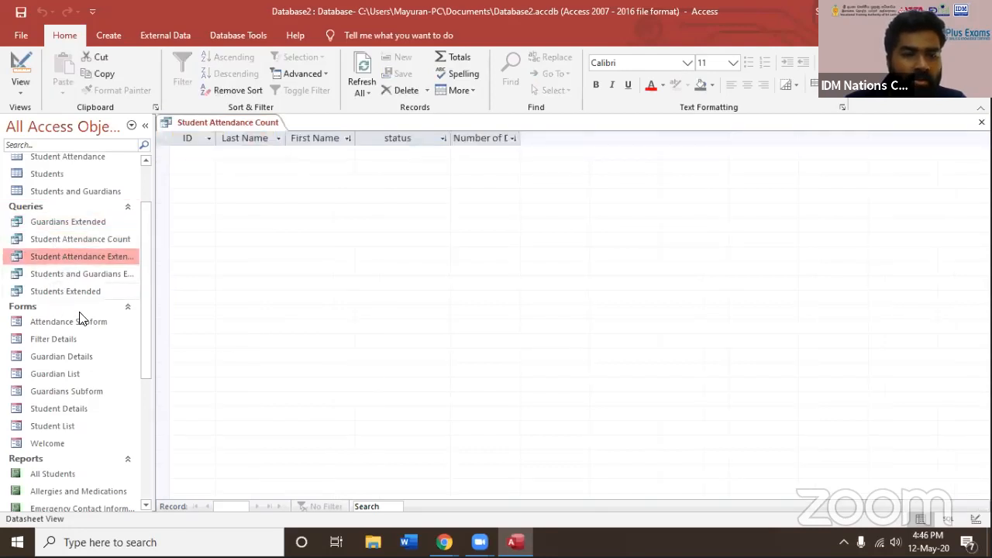
scroll(101, 305, down, 3)
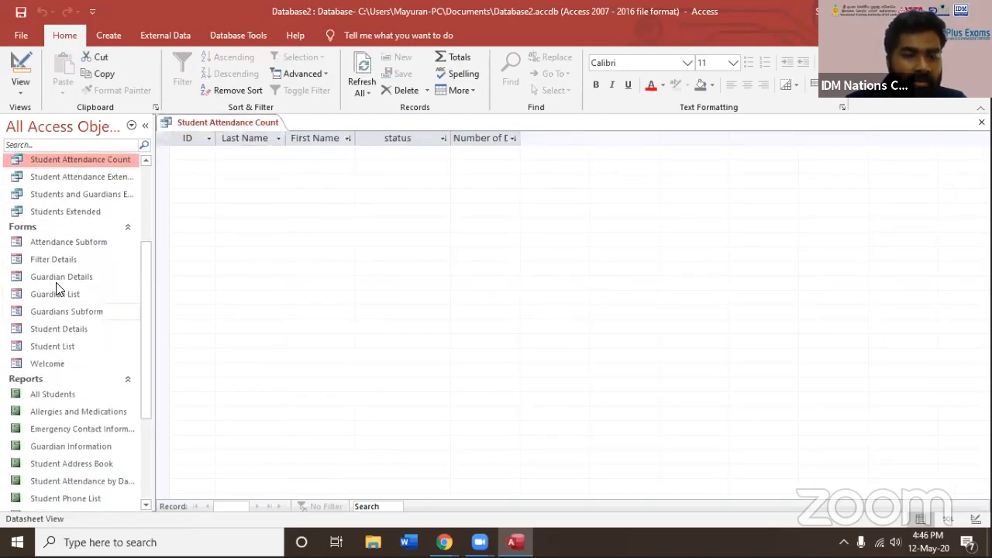
click(982, 122)
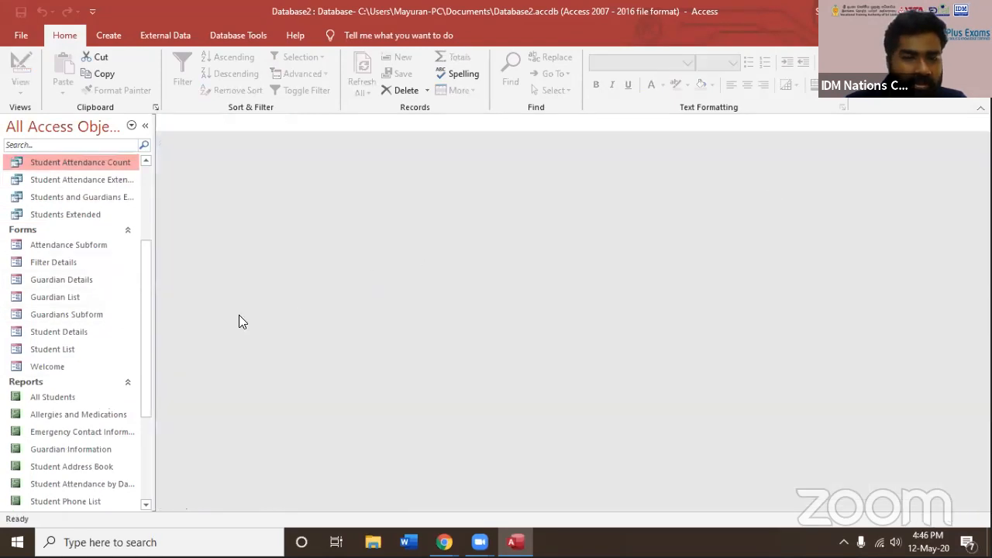
Open the Student Details form and review its general, guardian, medical and attendance pages
double_click(66, 334)
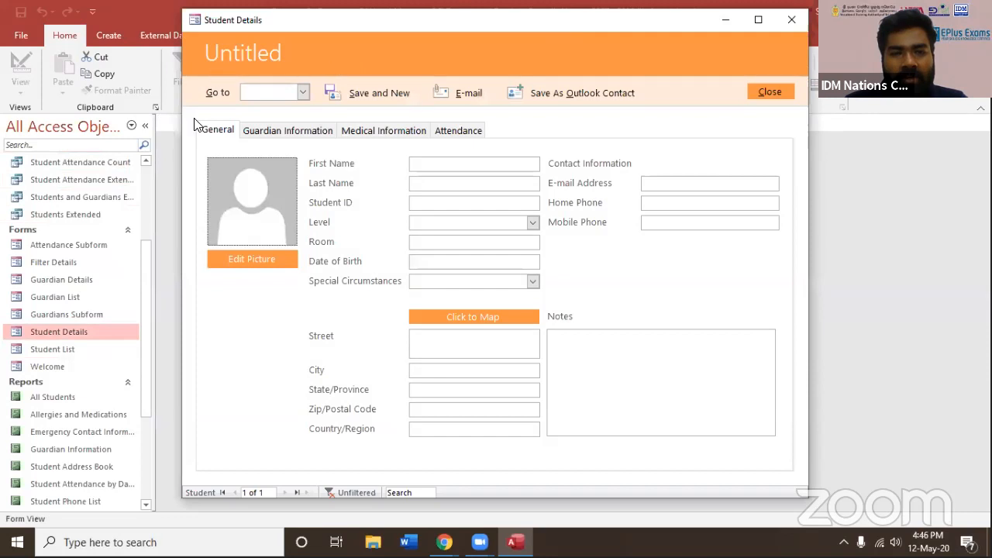
click(287, 132)
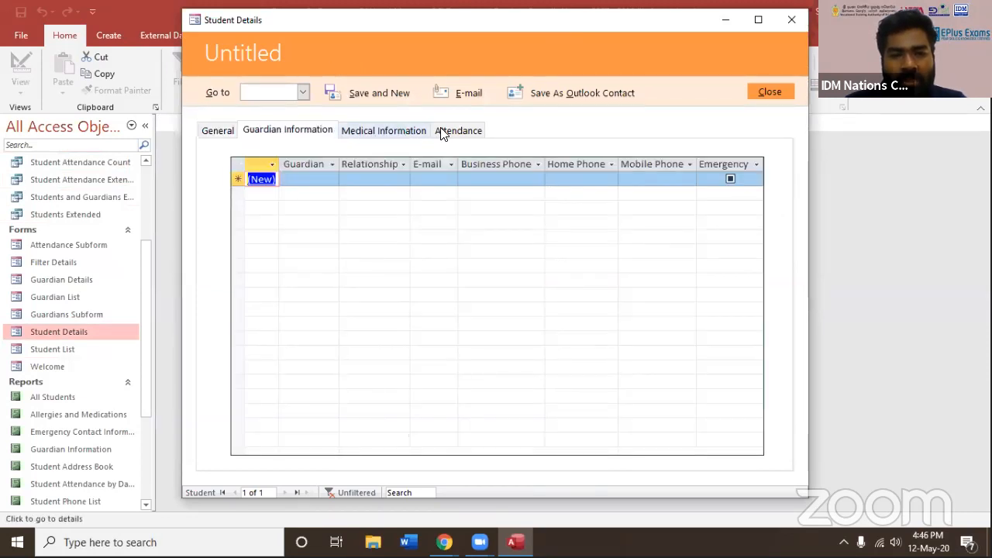
click(415, 131)
click(458, 131)
click(219, 132)
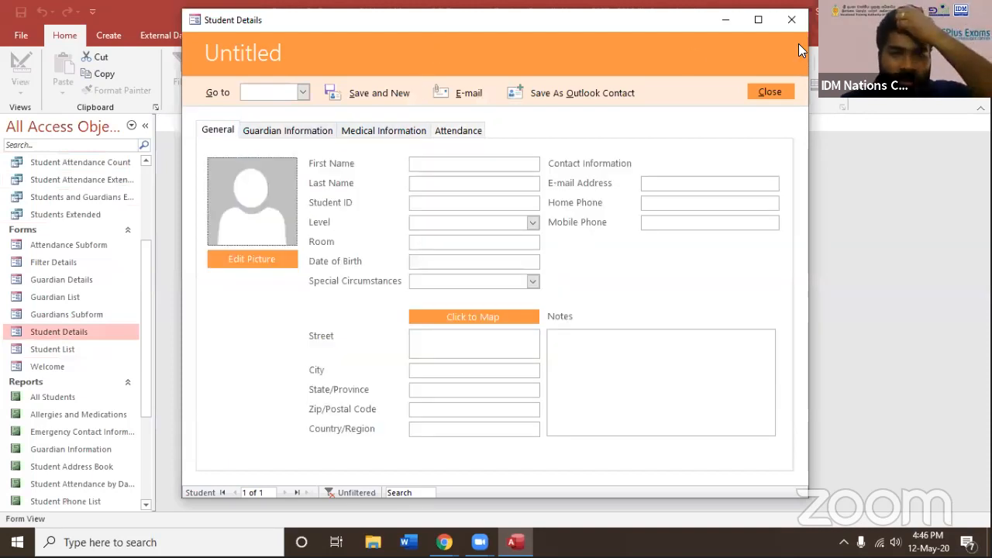
drag(667, 21, 644, 55)
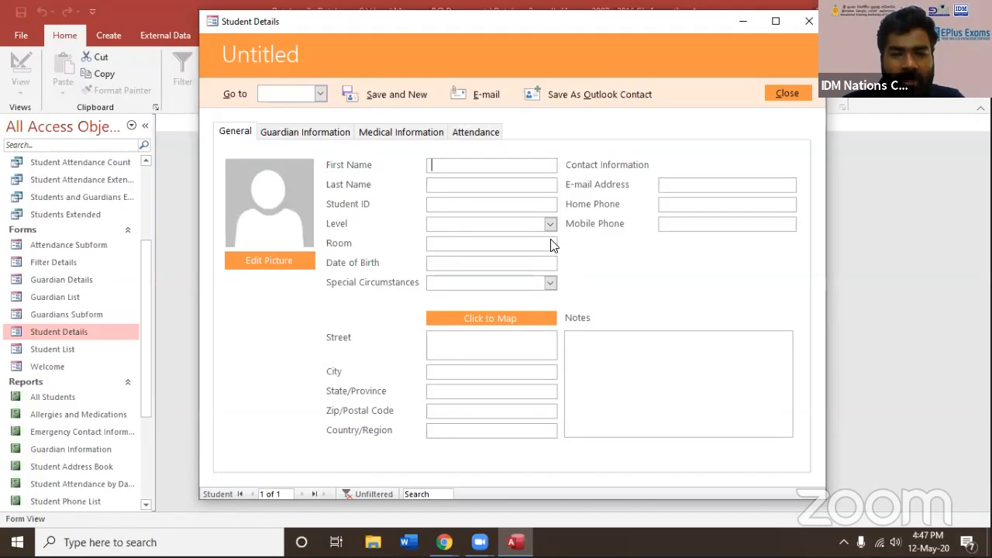
Set the student's level to 2nd Grade and attach the IDM Nations Campus logo image from the Desktop as the student's picture
click(550, 223)
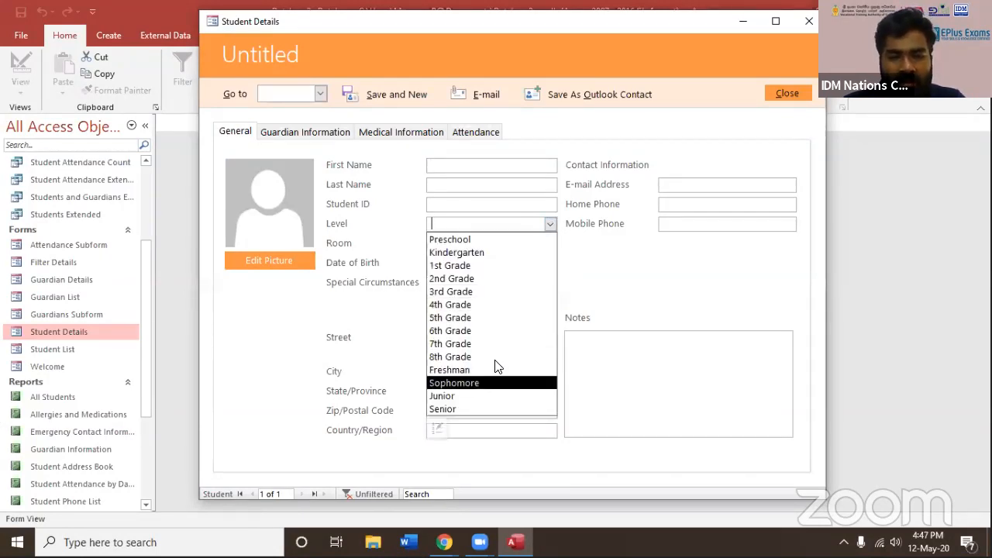
click(497, 370)
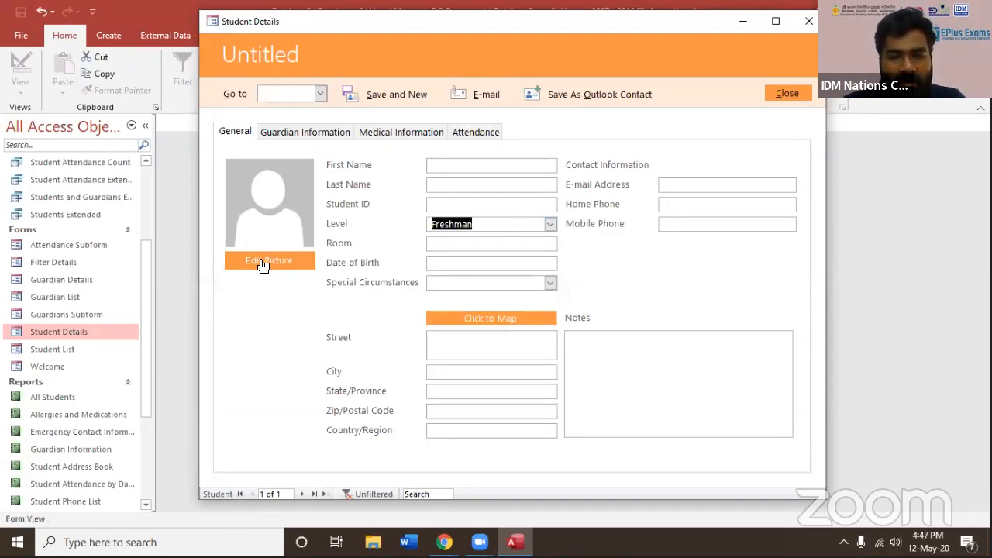
click(264, 264)
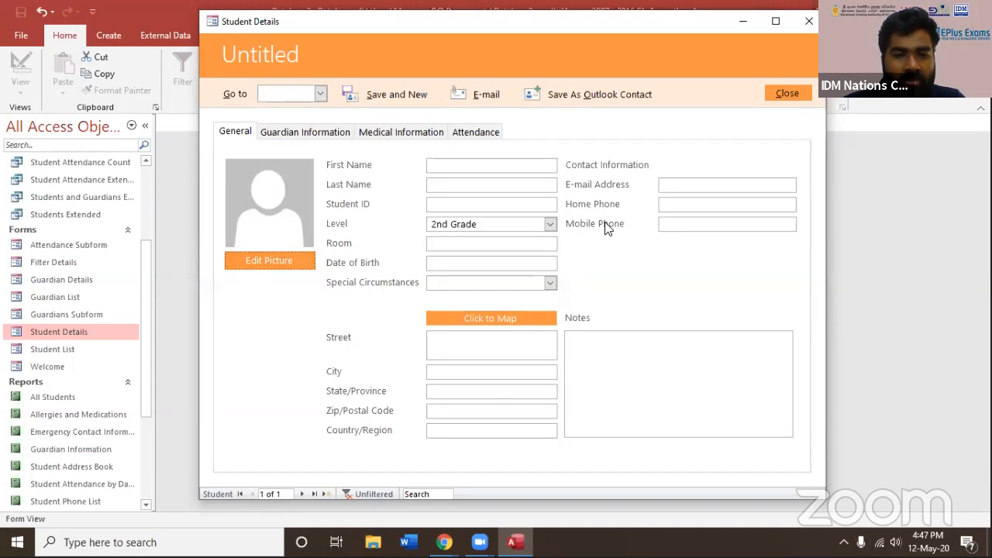
click(606, 225)
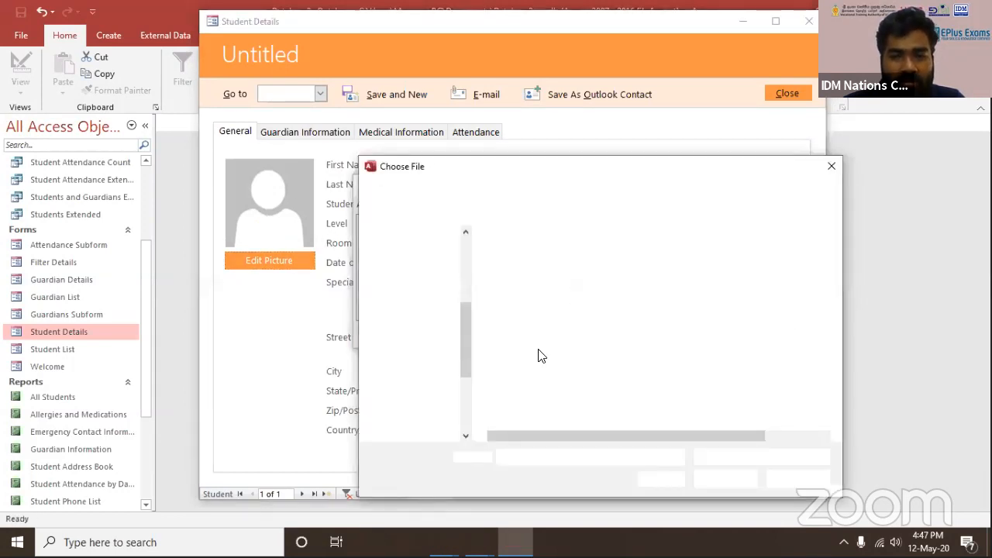
scroll(421, 318, up, 4)
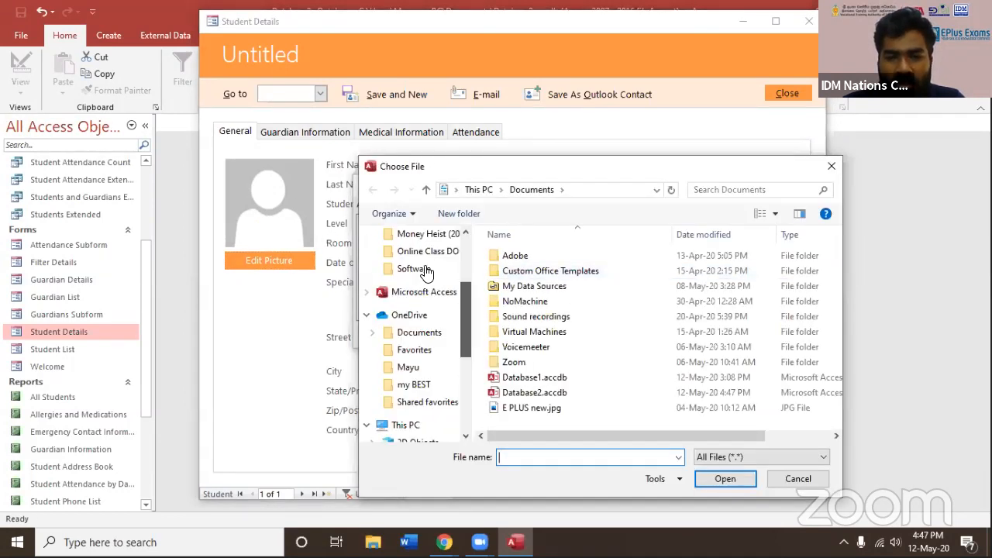
click(419, 280)
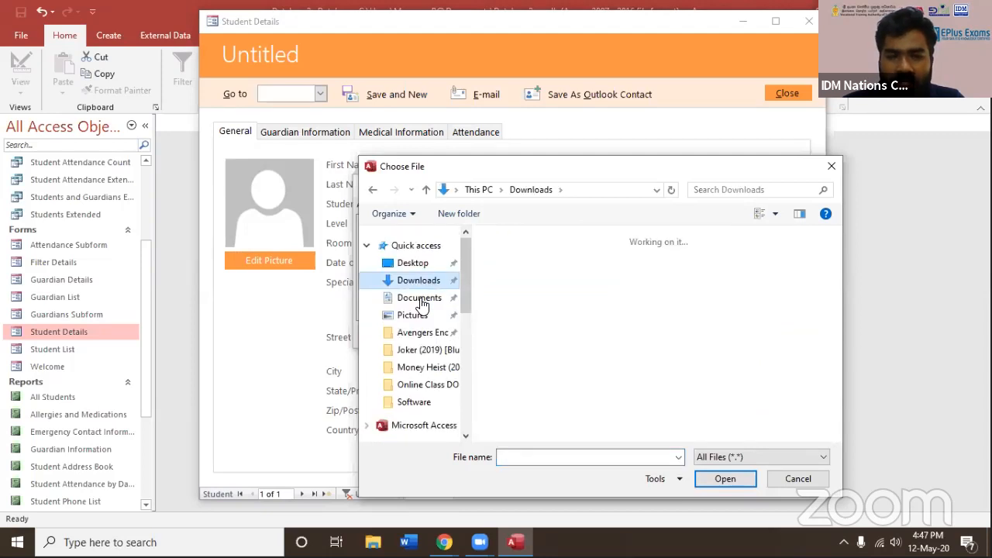
click(415, 263)
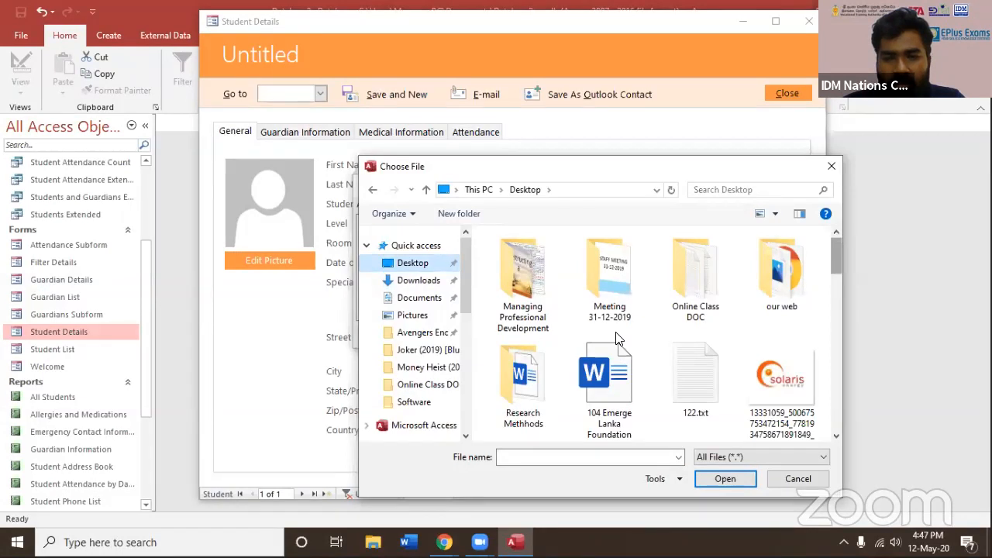
scroll(618, 339, down, 3)
double_click(549, 235)
click(546, 336)
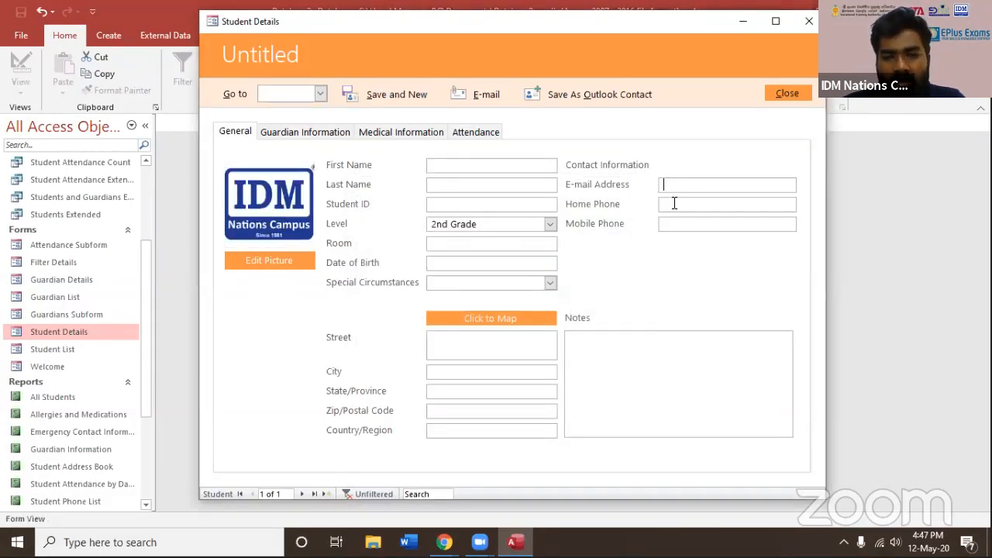
Review the student's guardian and medical information pages
click(303, 132)
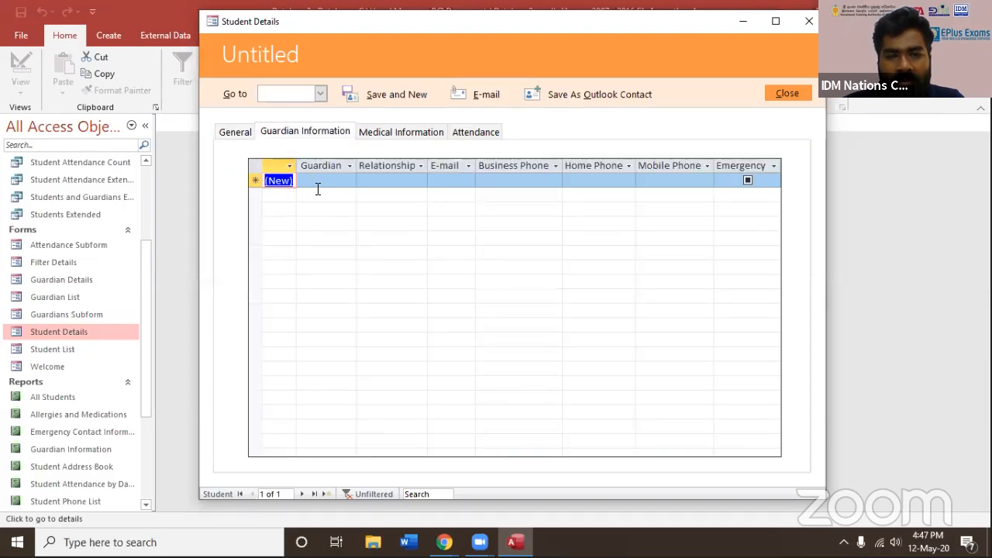
click(318, 186)
click(400, 133)
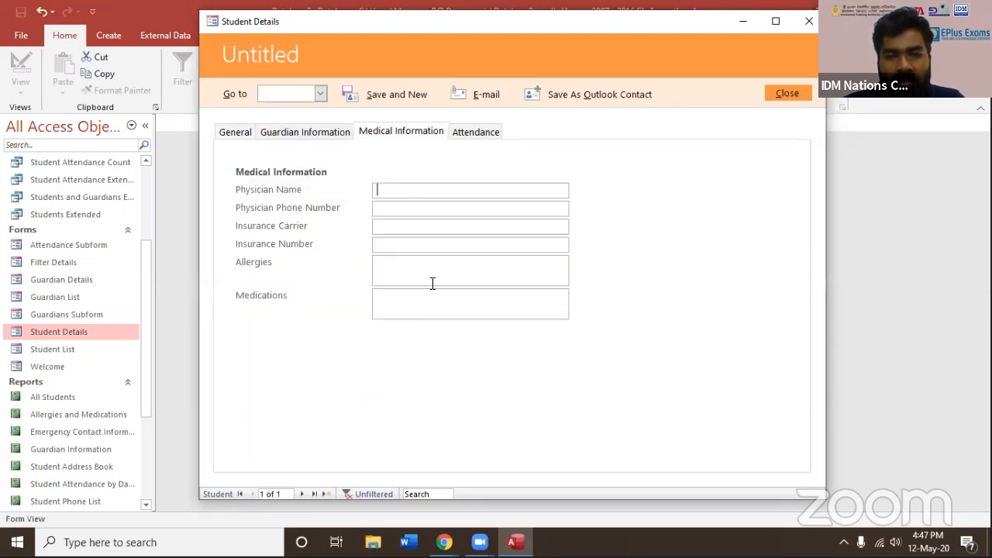
Add an attendance entry for the student dated 12-May-20 with the status Present
click(476, 131)
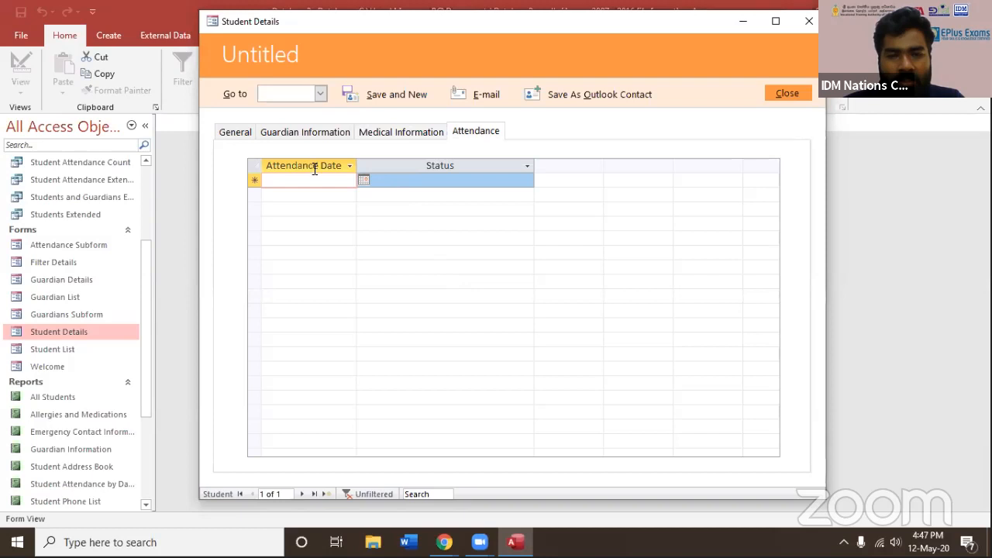
click(362, 179)
click(271, 244)
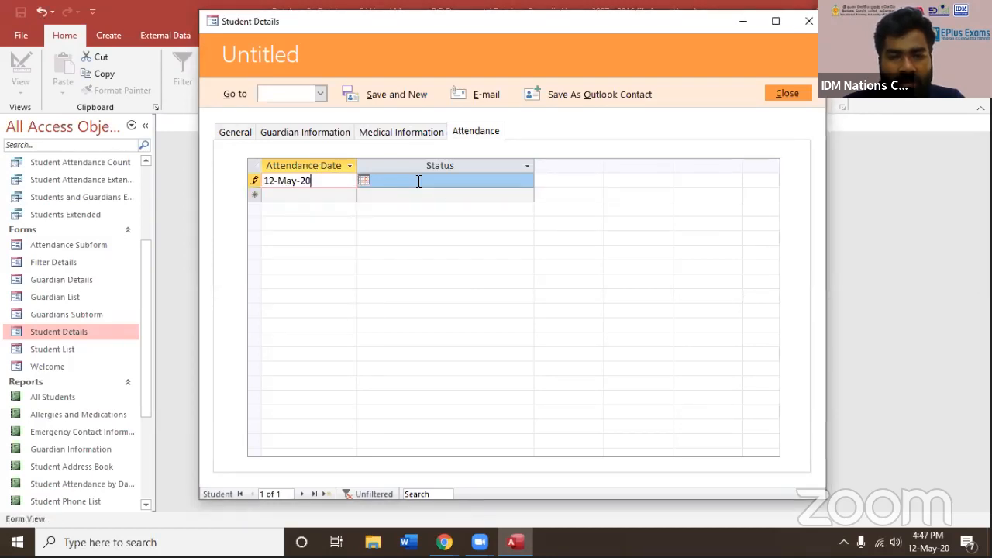
click(419, 180)
click(526, 181)
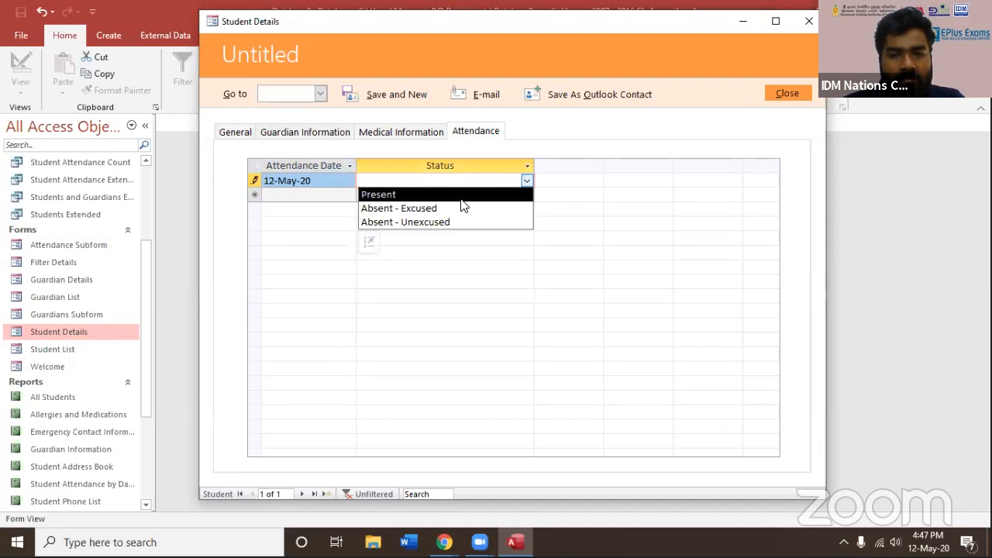
click(458, 195)
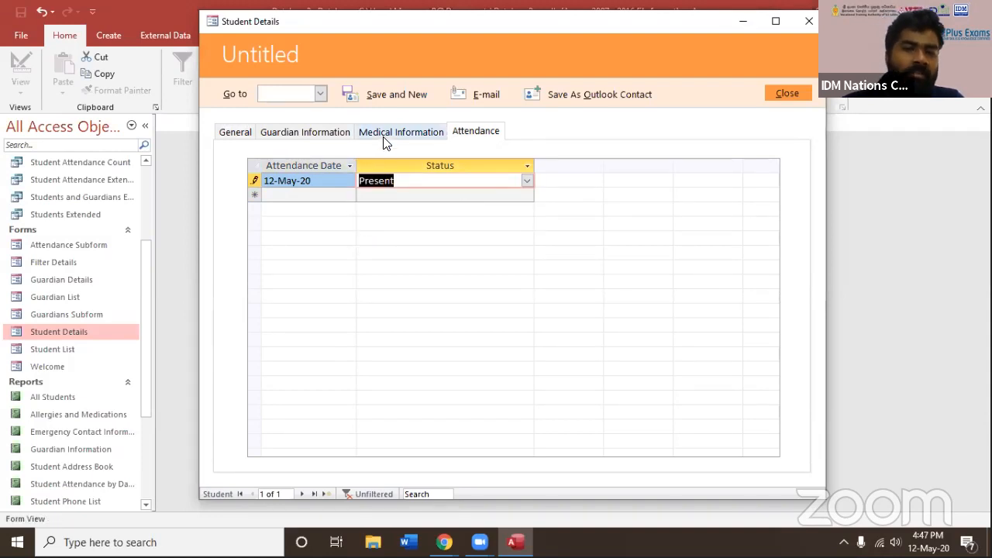
Return to the student's general details, save the record and start a new one
click(404, 132)
click(281, 131)
click(247, 132)
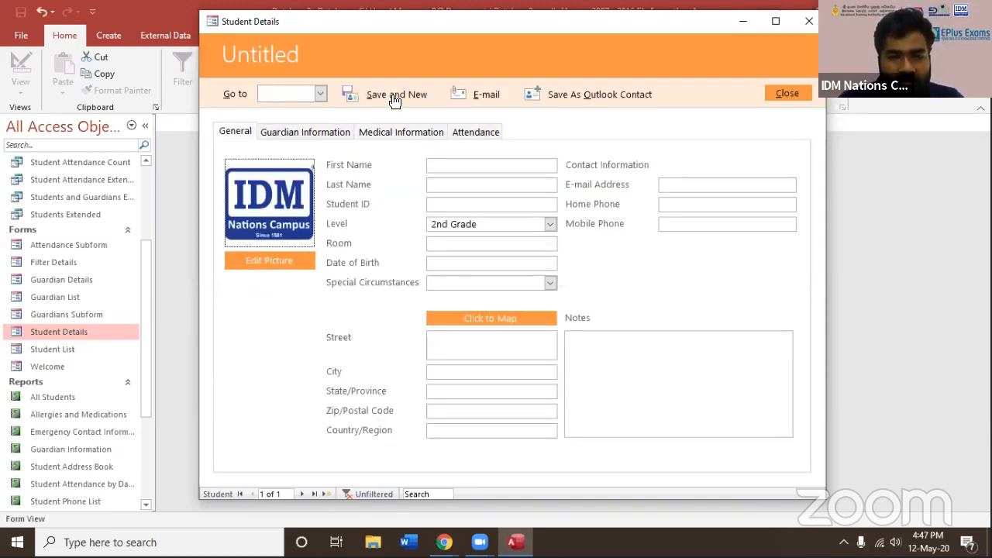
click(394, 93)
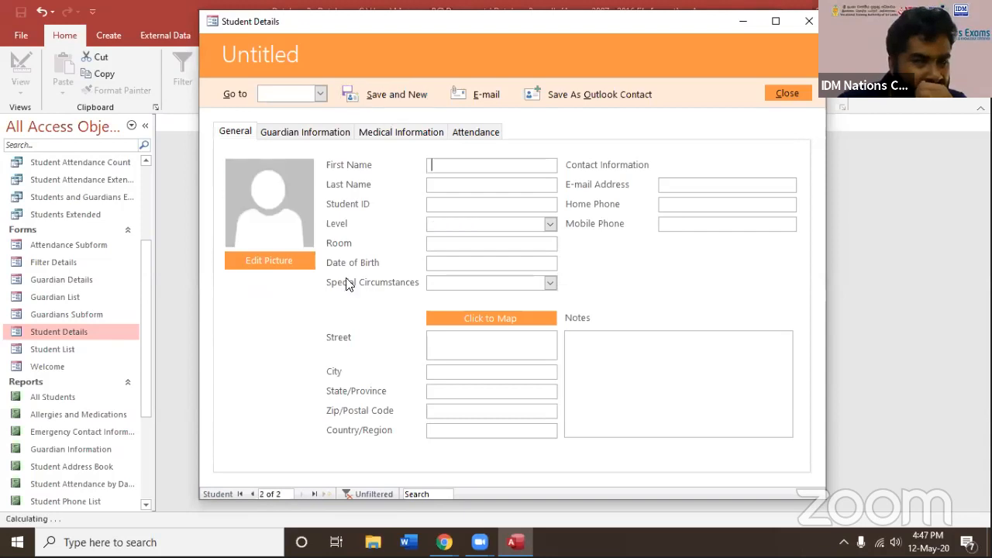
View the Welcome form and the All Students and Guardian Information reports, closing all open forms and reports
click(67, 367)
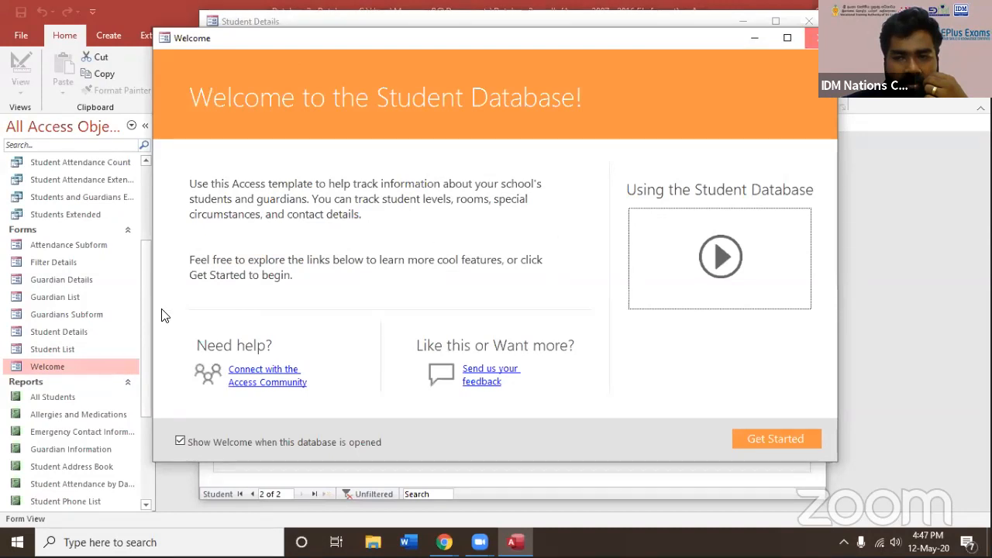
drag(143, 307, 142, 383)
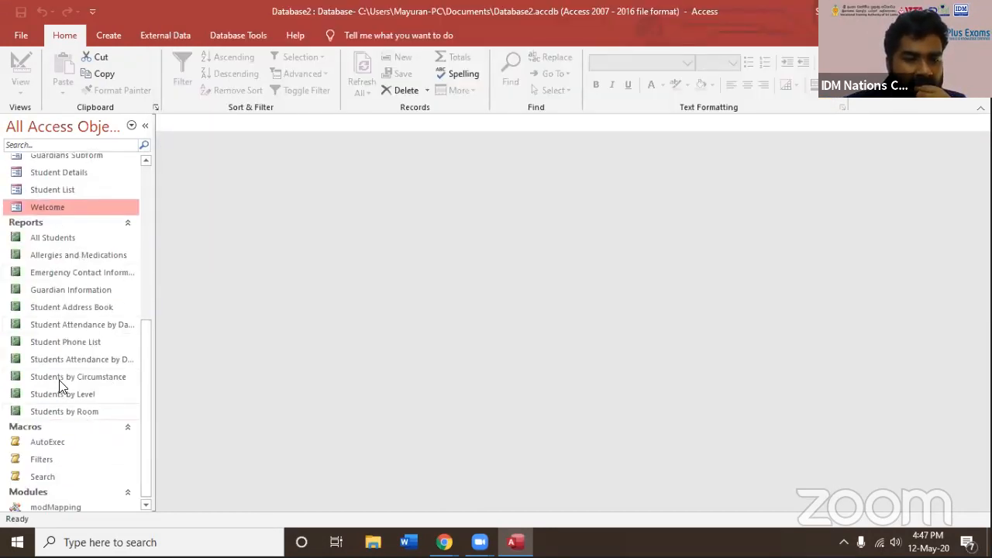
click(60, 243)
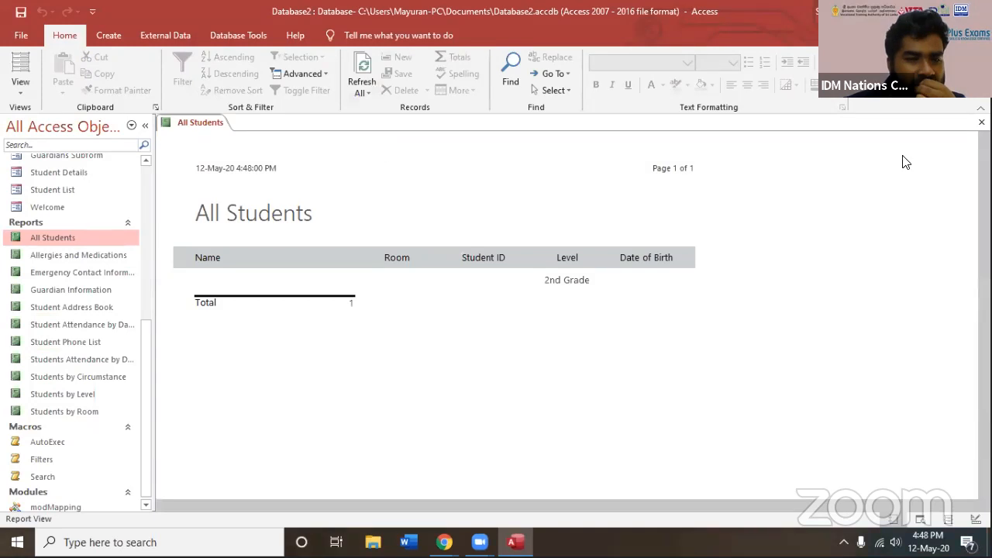
key(ctrl+F4)
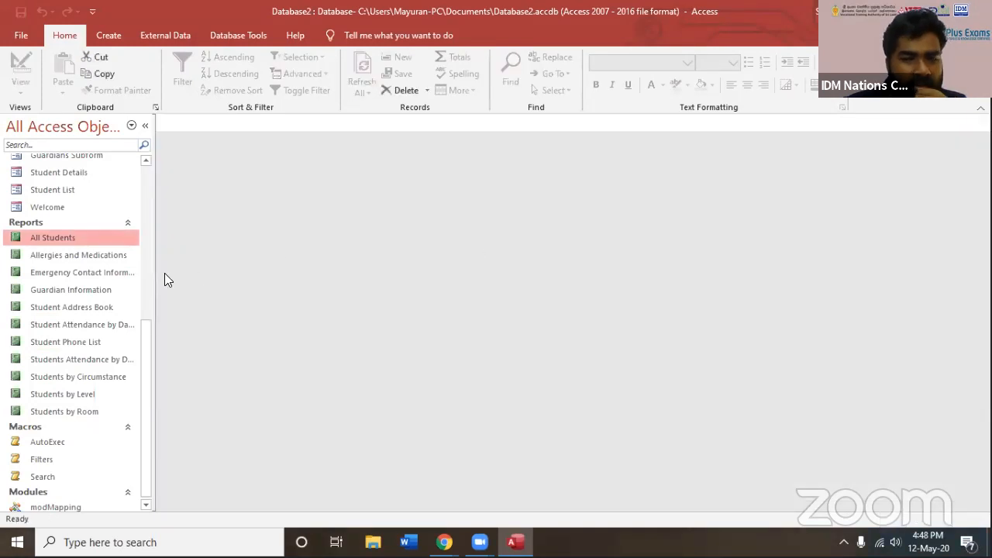
double_click(87, 293)
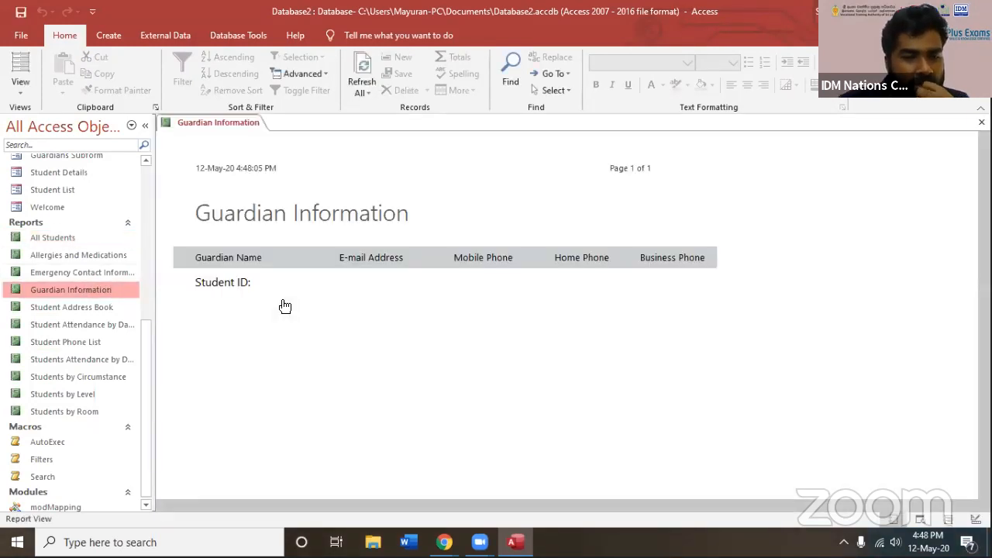
key(ctrl+F4)
Look through the database's tables, queries, forms, reports, macros and modules in the object list
scroll(35, 378, down, 1)
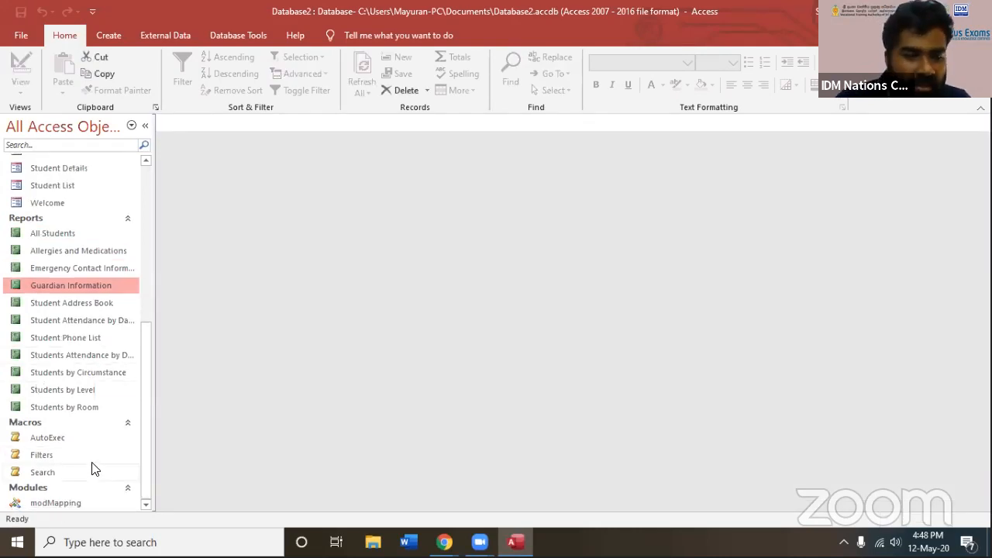
drag(143, 438, 149, 208)
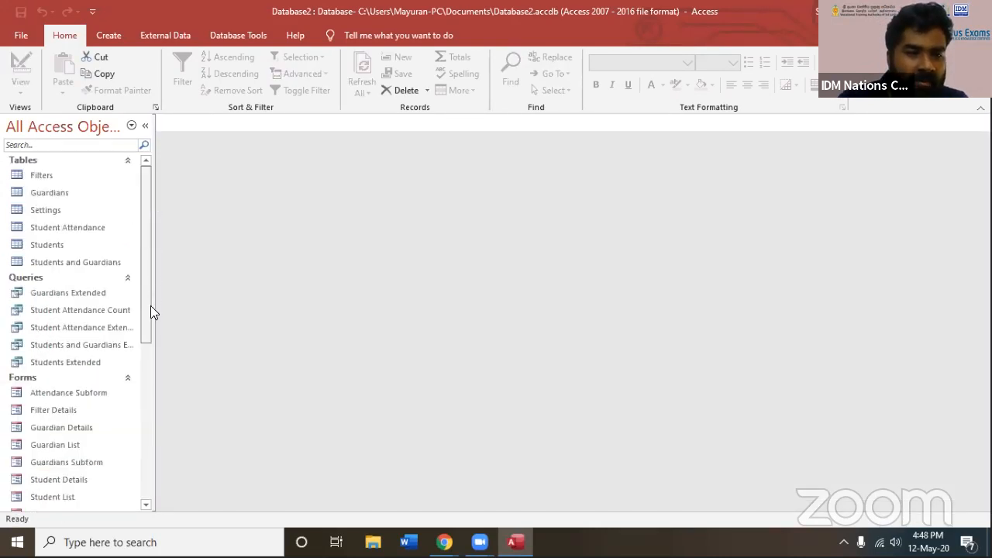
scroll(154, 417, down, 6)
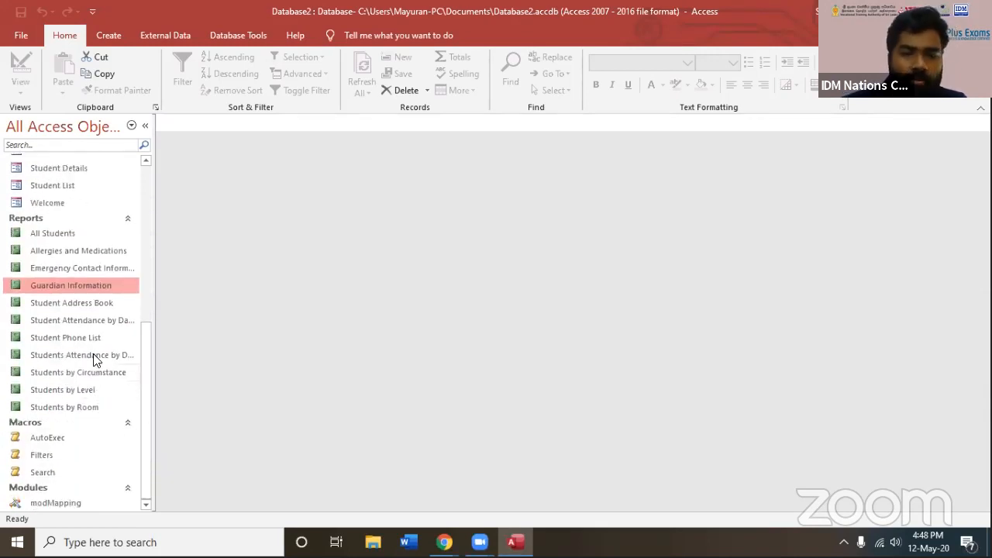
scroll(124, 362, up, 6)
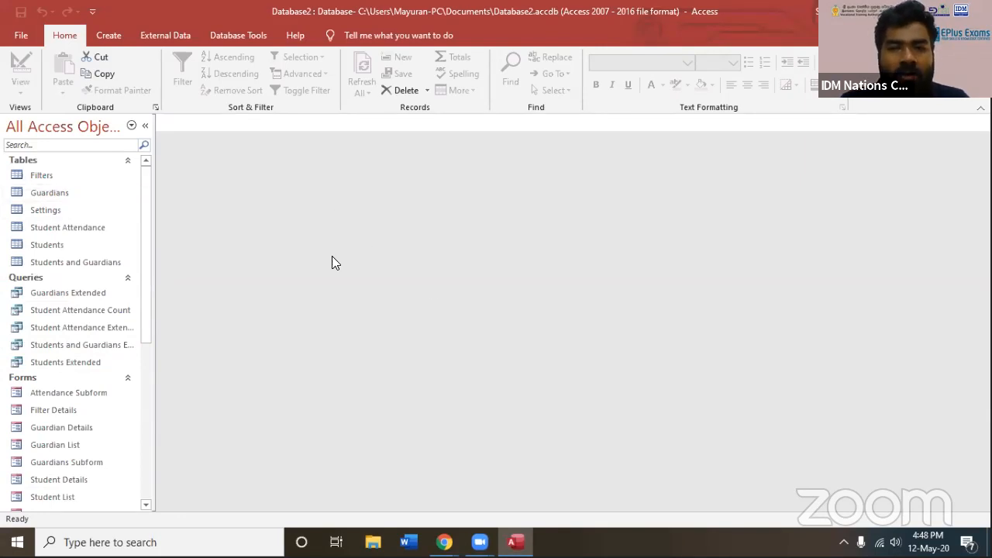
scroll(60, 308, down, 6)
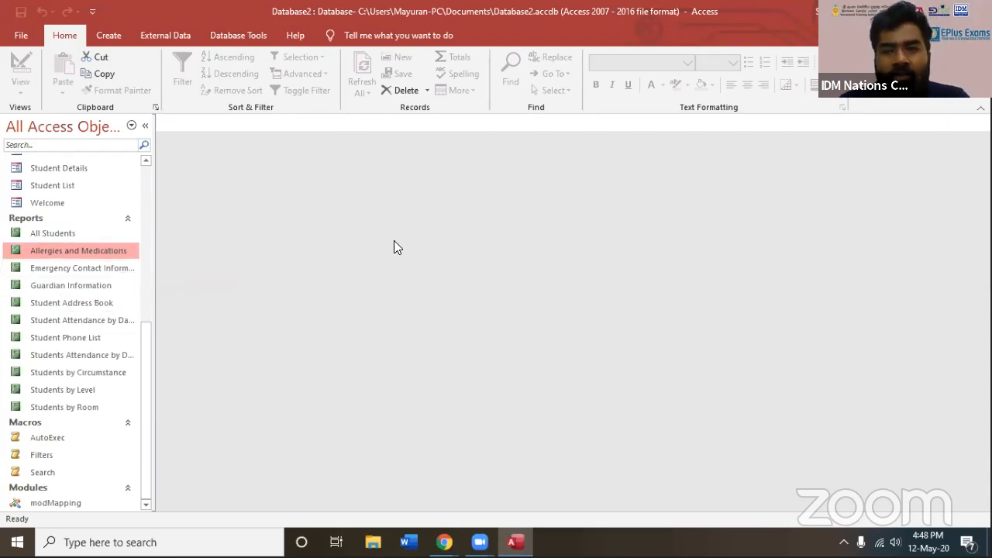
click(69, 285)
click(54, 303)
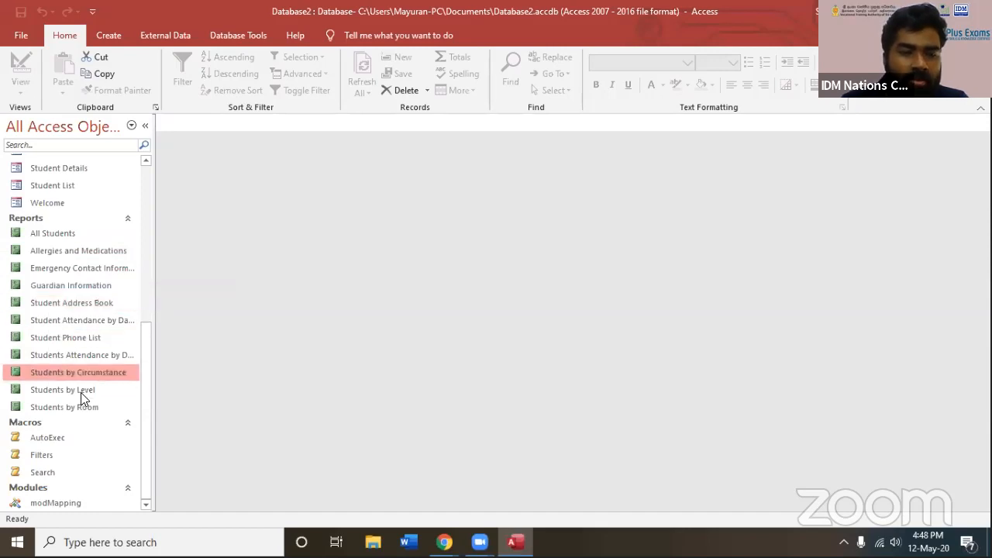
scroll(88, 204, up, 6)
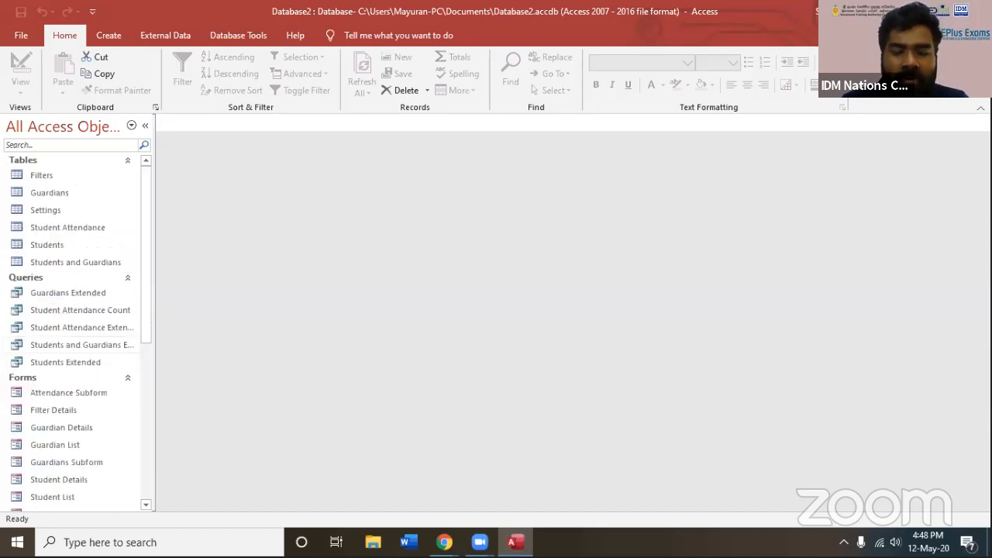
Browse the available database templates and create a new database from the Customer service template
click(21, 35)
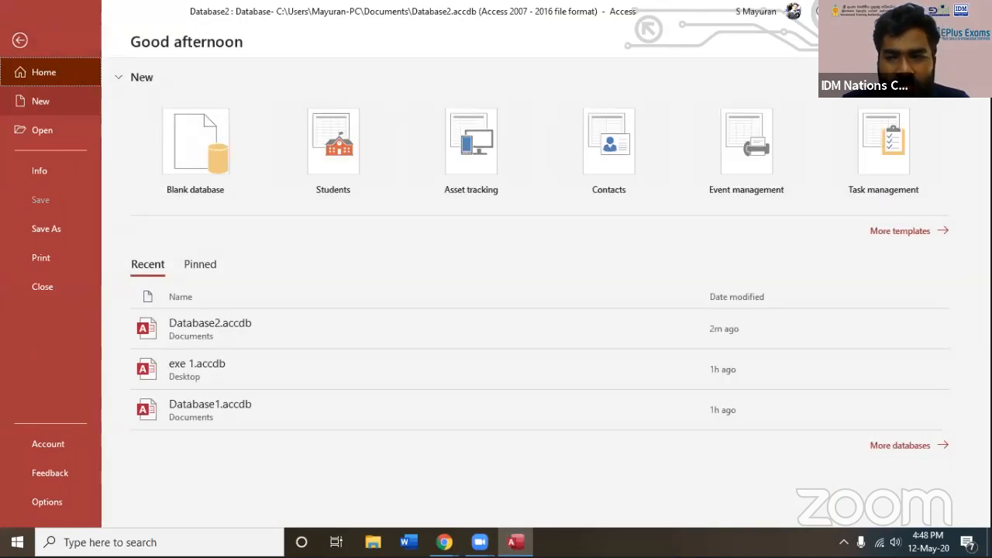
click(40, 101)
scroll(539, 303, down, 4)
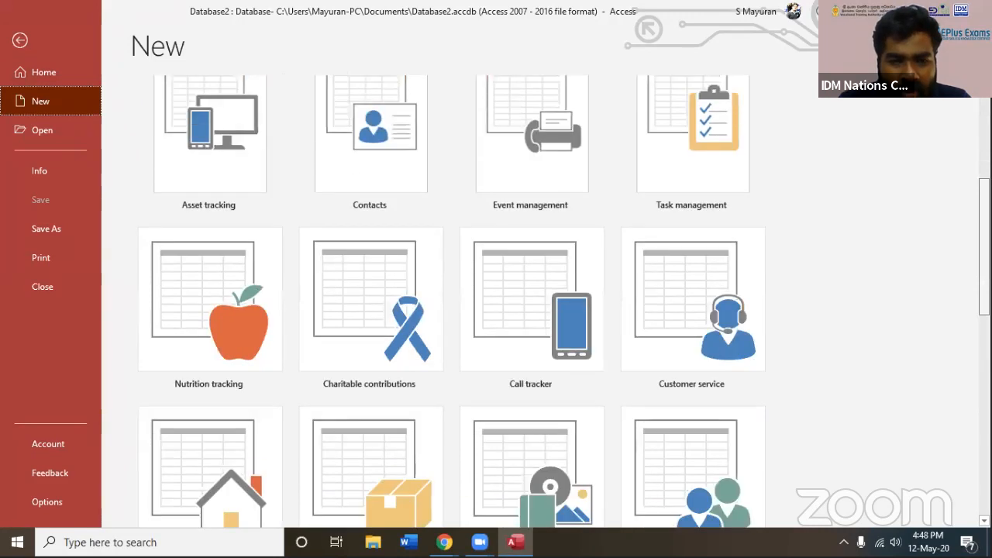
scroll(897, 275, down, 2)
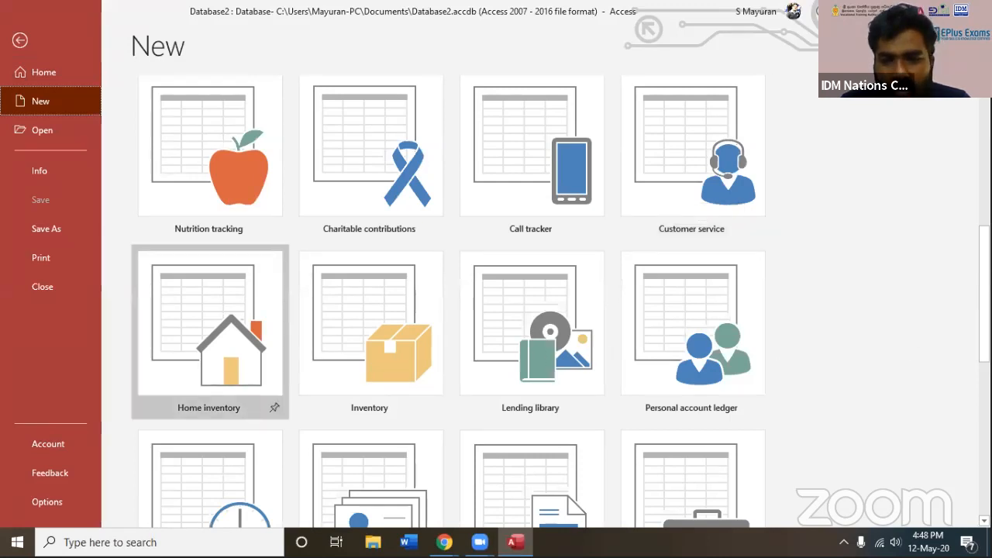
scroll(450, 303, down, 4)
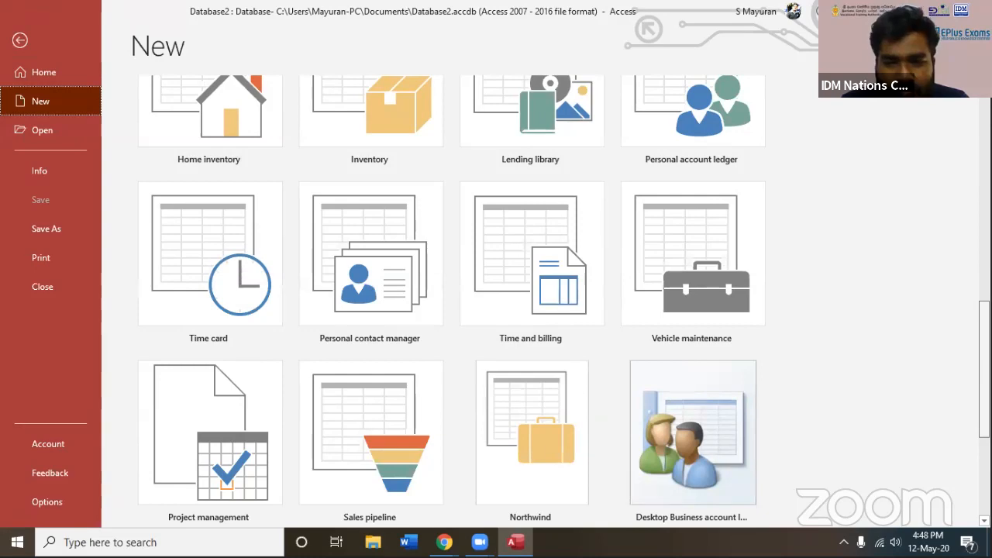
scroll(450, 302, down, 3)
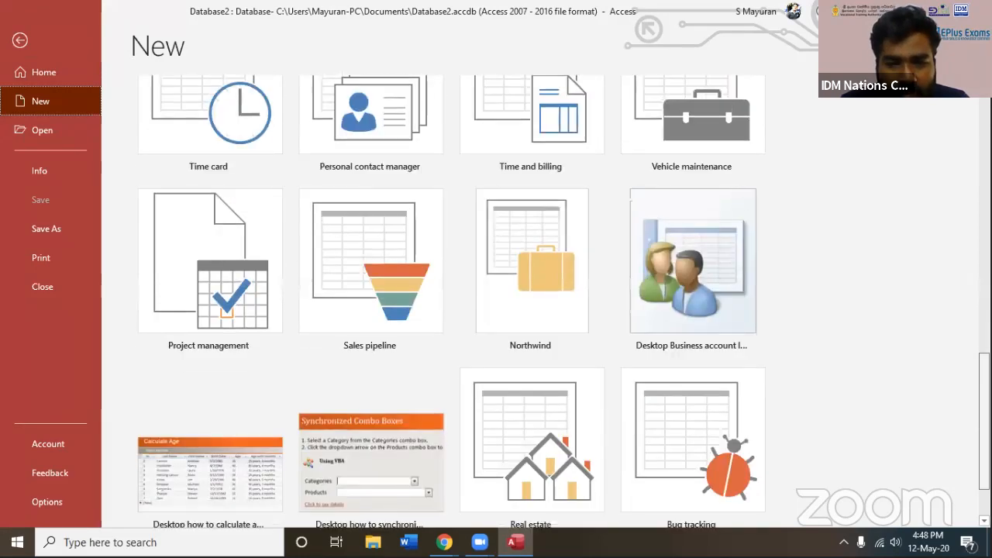
scroll(450, 302, down, 3)
scroll(636, 321, up, 9)
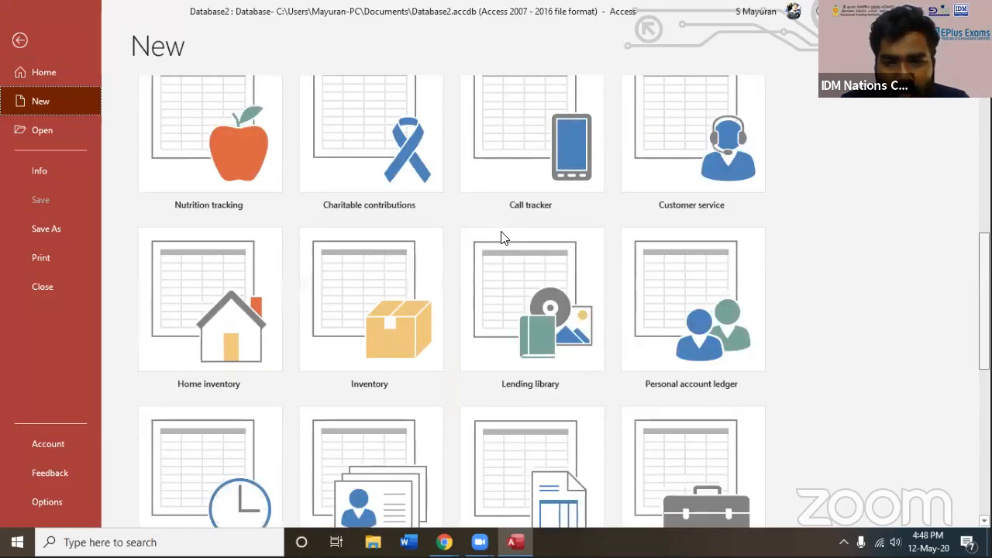
click(682, 176)
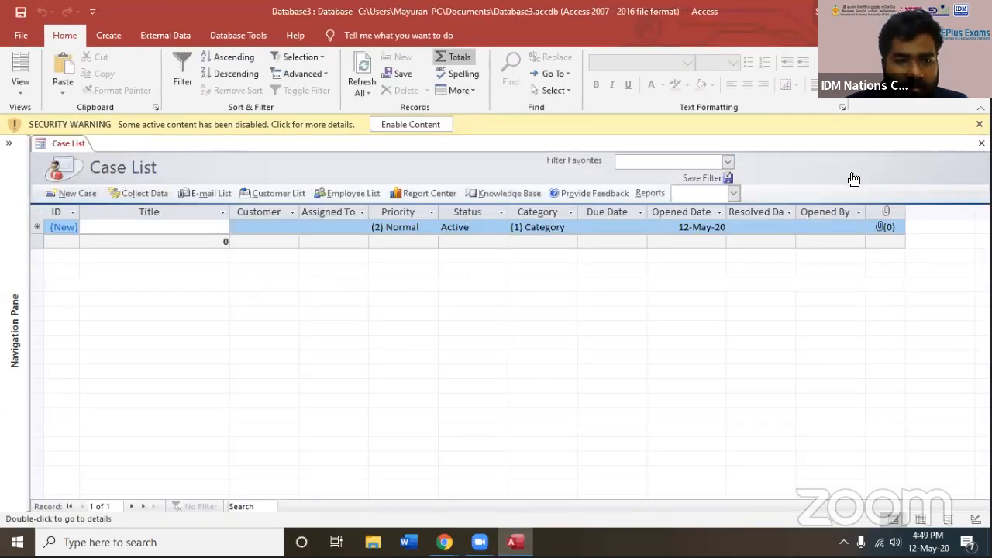
Enable the database's active content, close the Case List and expand the Customers and Employees object groups
click(411, 125)
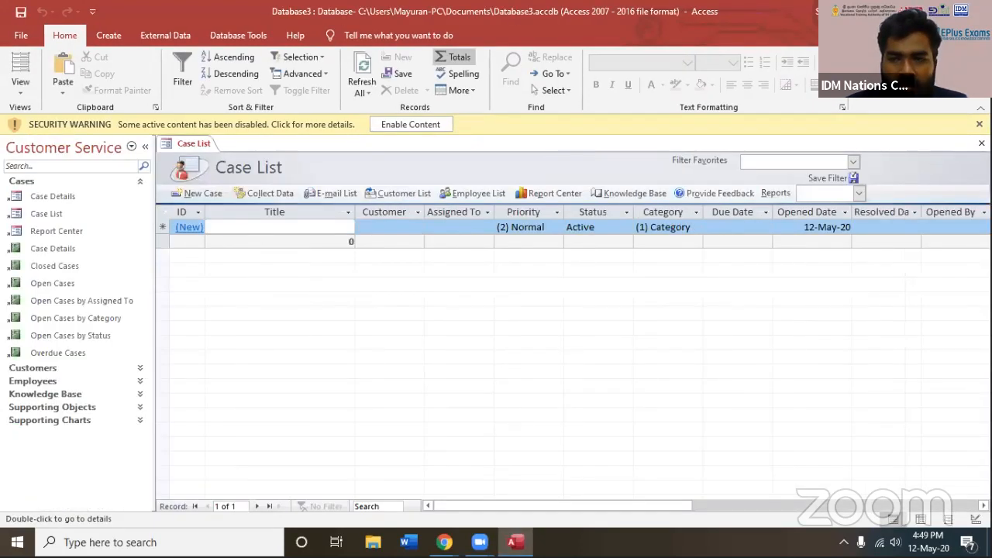
click(57, 211)
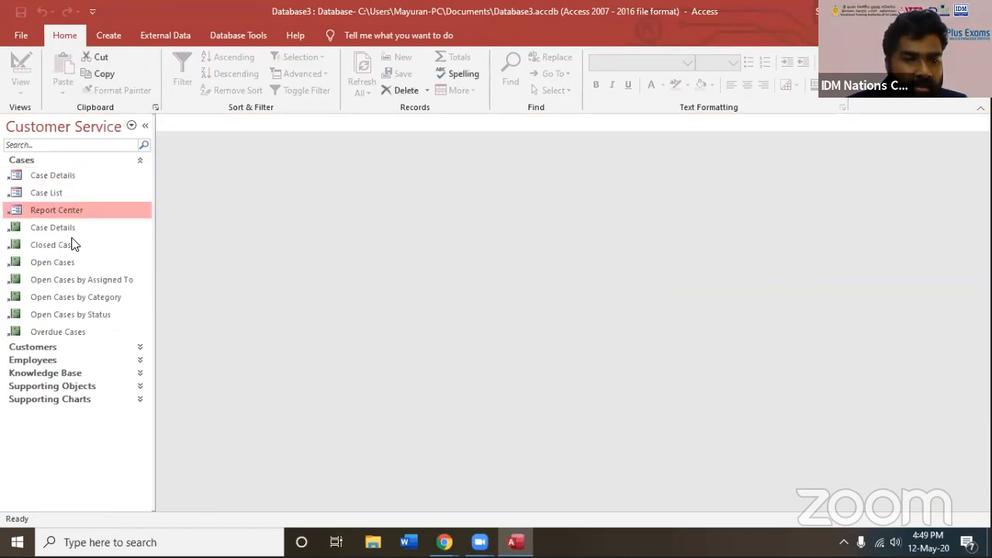
click(143, 346)
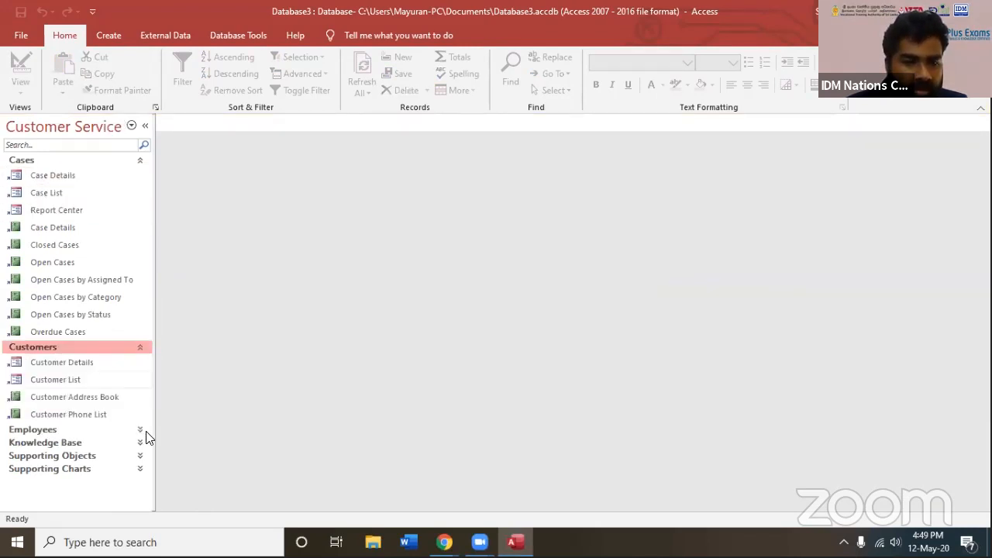
click(141, 430)
drag(146, 420, 168, 250)
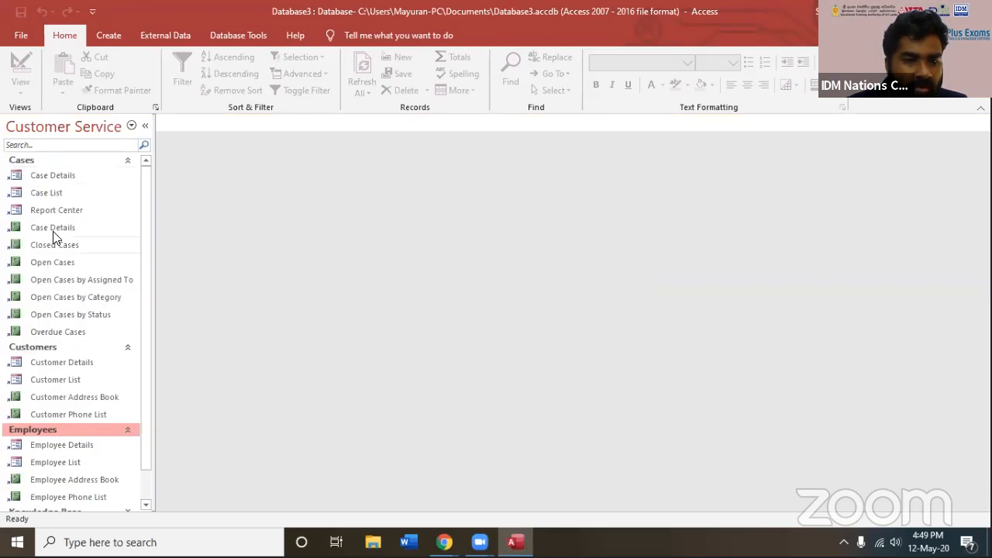
scroll(81, 457, down, 1)
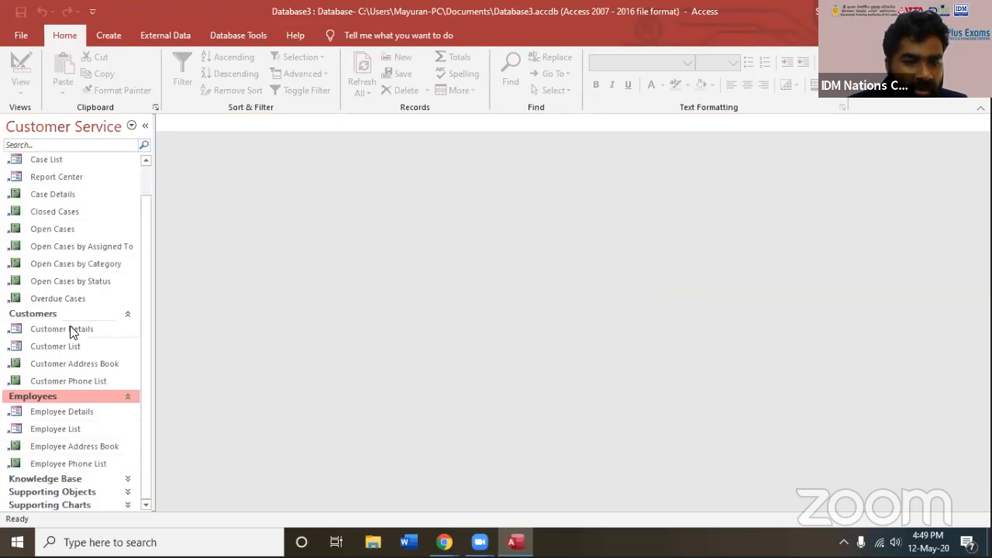
View the Customer List and Customer Details forms, including the opened cases and the Caller column's total options, closing each form
click(68, 329)
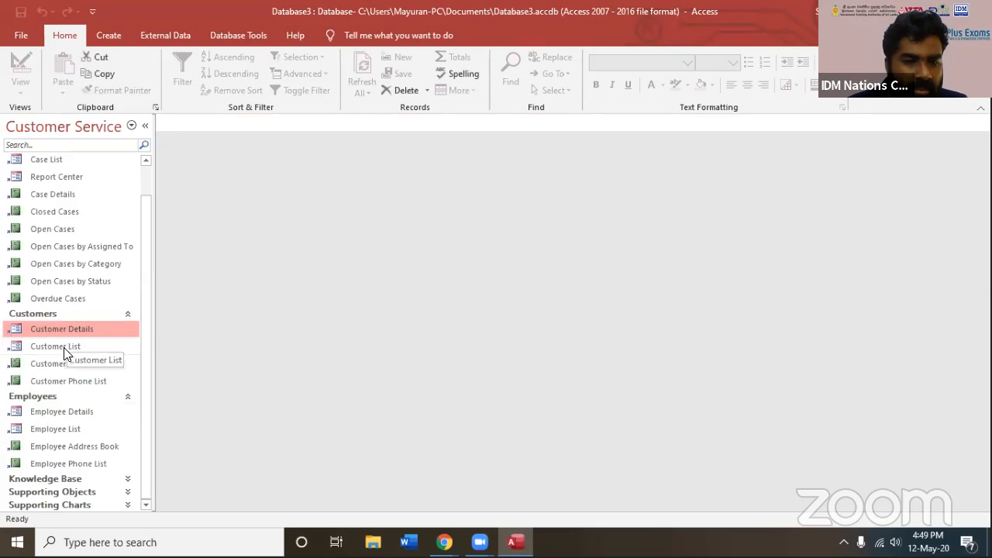
click(63, 347)
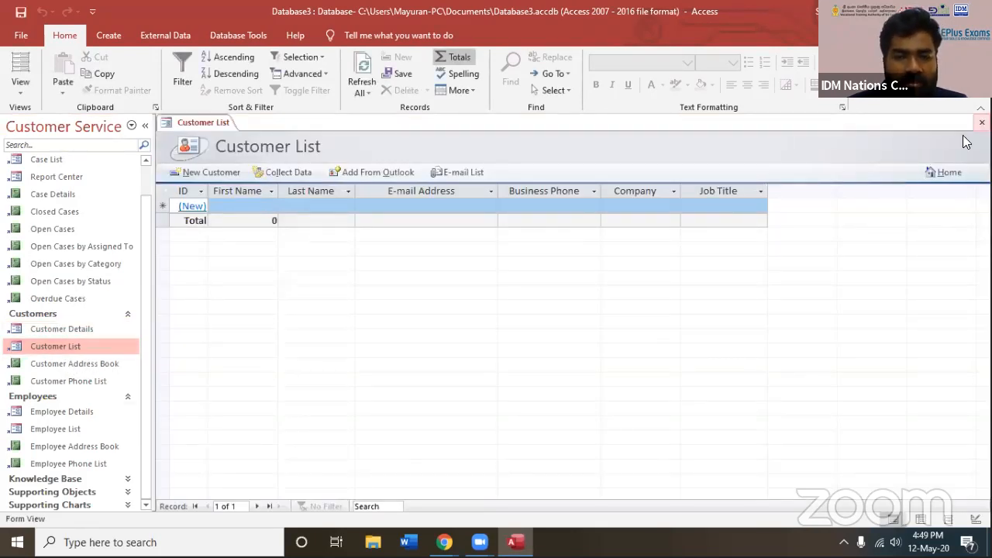
double_click(85, 329)
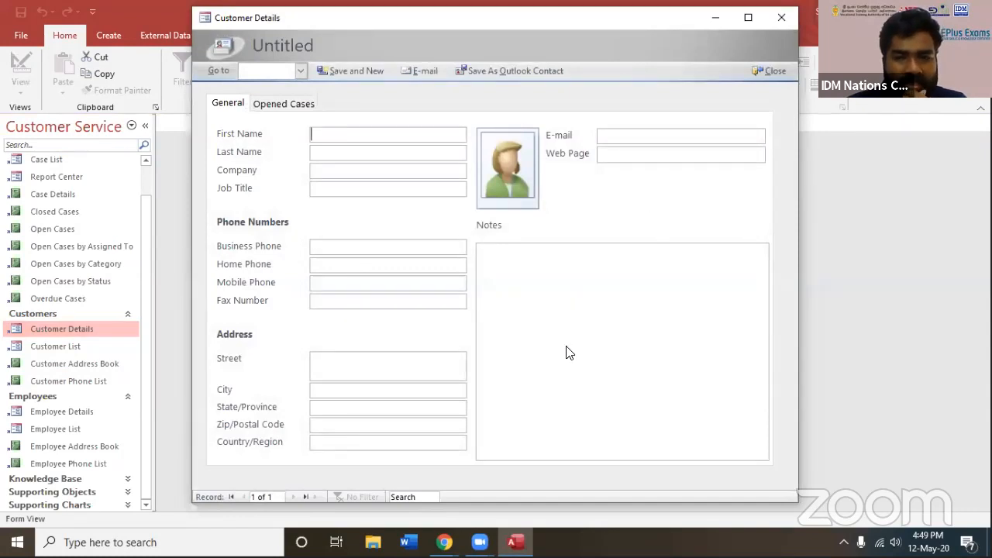
click(597, 363)
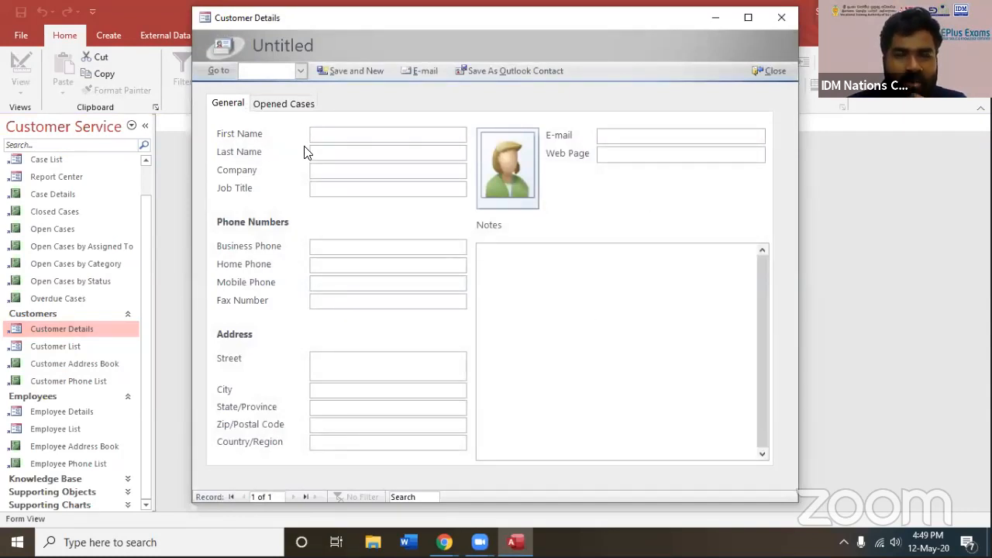
click(284, 103)
click(645, 139)
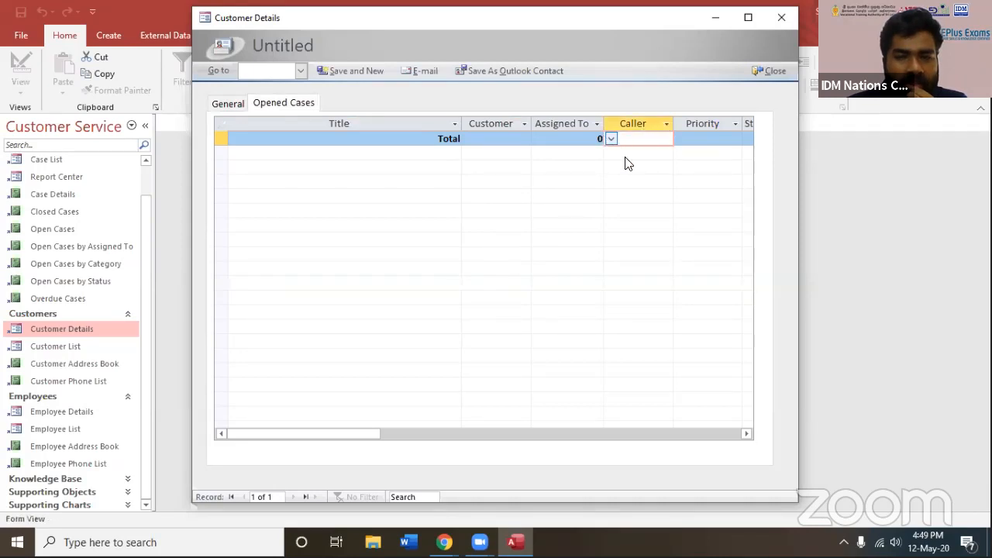
click(612, 139)
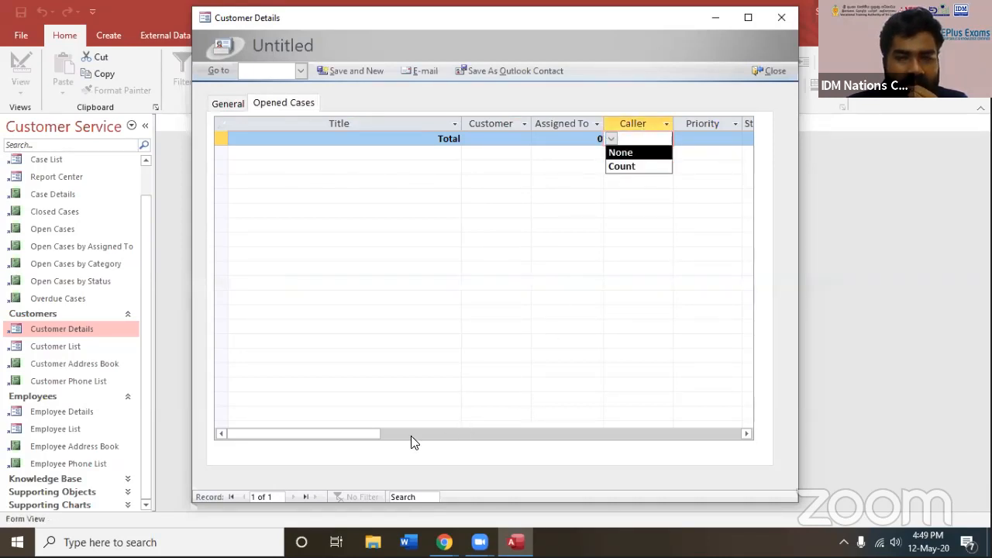
drag(370, 430, 316, 418)
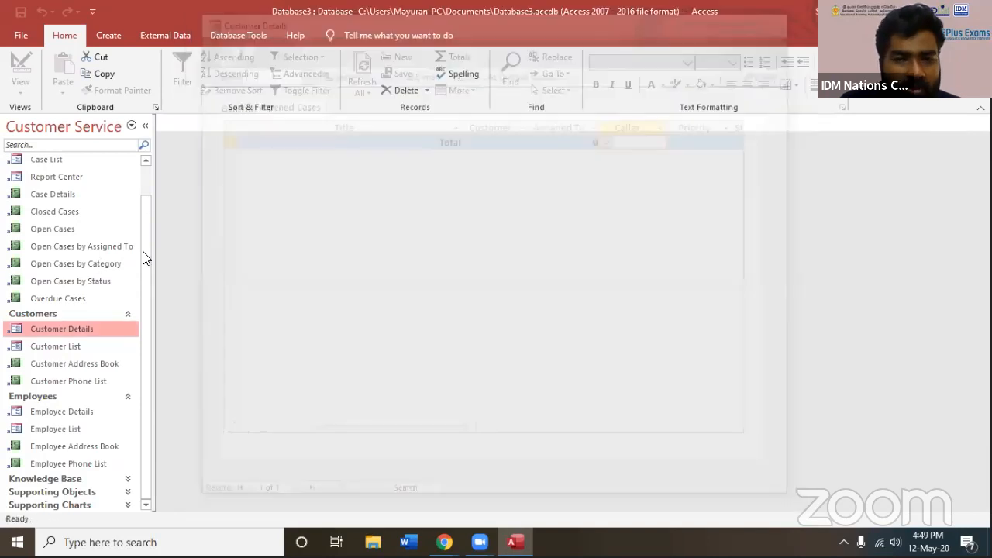
Look through the remaining object groups, collapsing Cases and expanding Knowledge Base and Supporting Objects
scroll(147, 148, up, 1)
scroll(147, 317, down, 1)
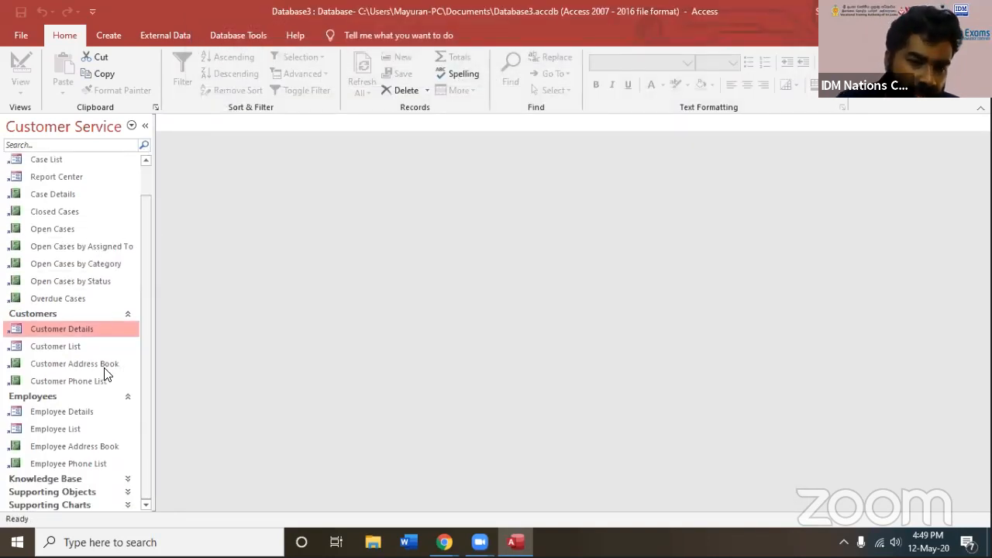
click(67, 428)
click(62, 364)
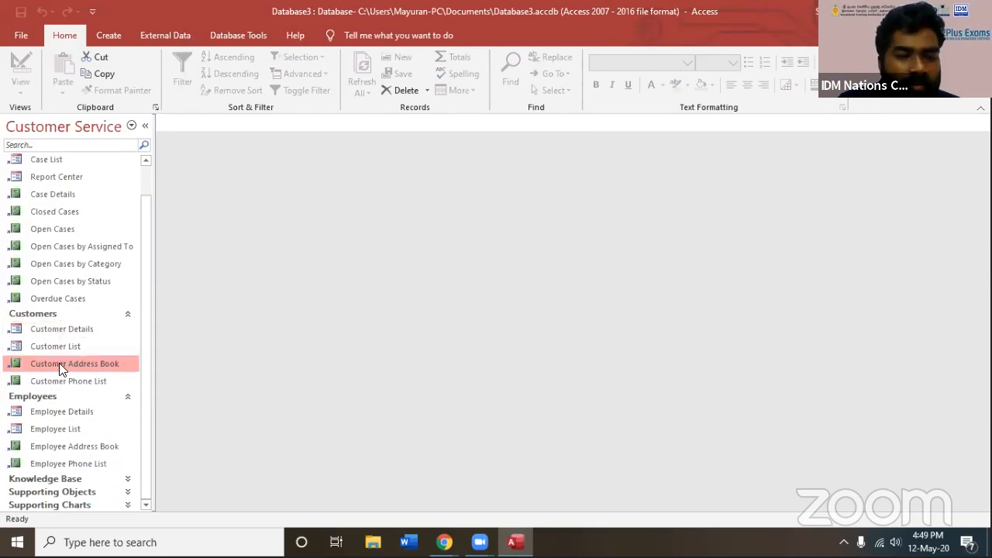
scroll(59, 341, up, 1)
click(127, 160)
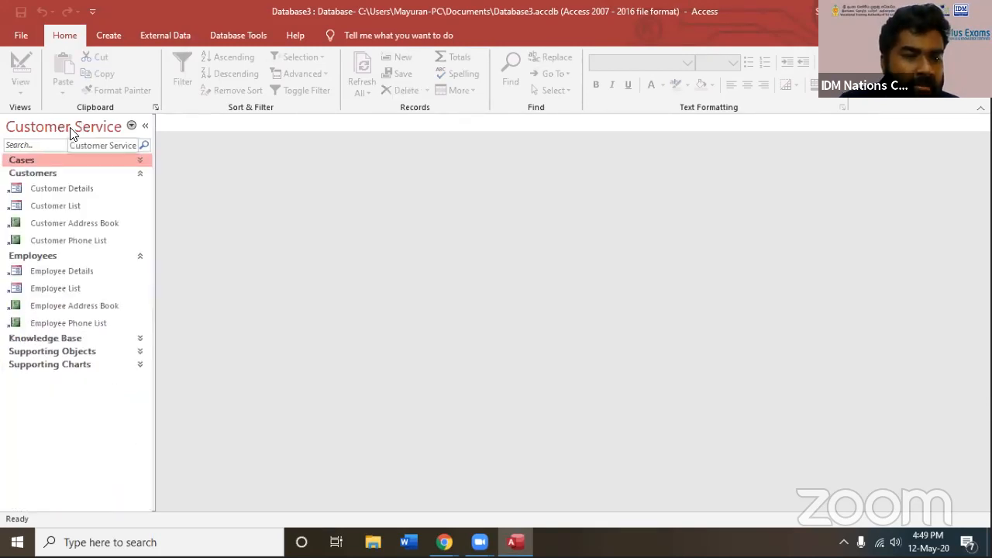
click(140, 338)
click(139, 387)
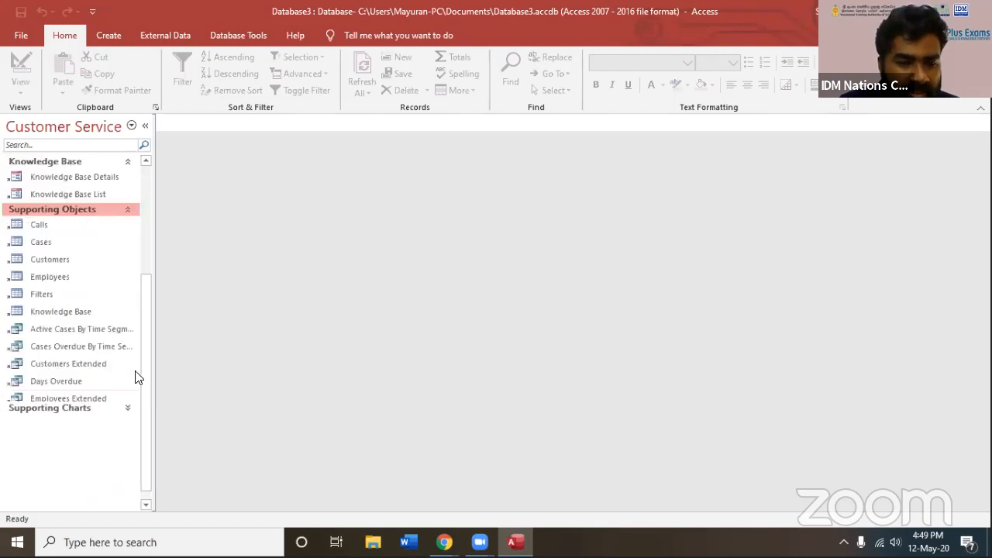
Create a new database named Database4.accdb from the Inventory template in the Business category and enable its active content
click(21, 37)
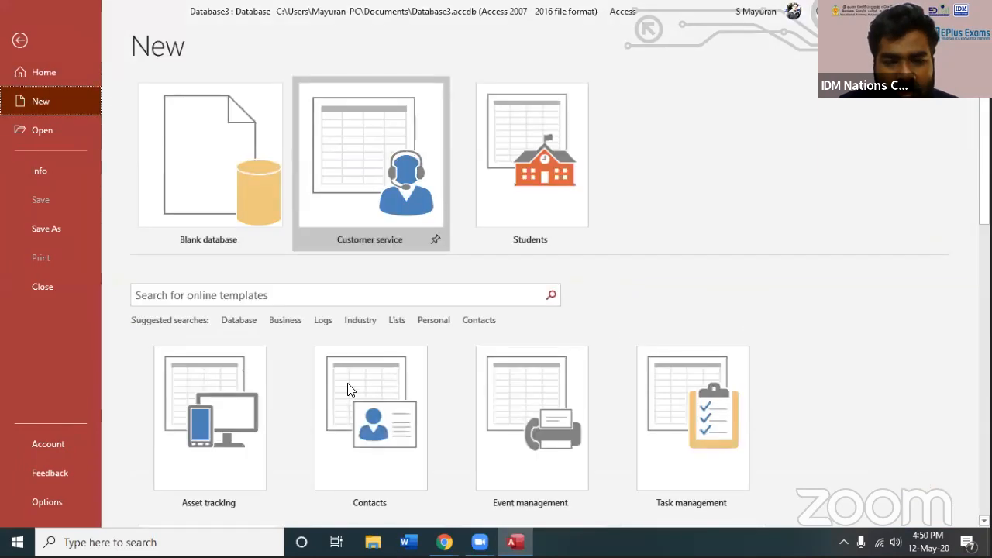
scroll(330, 410, down, 5)
scroll(303, 259, up, 5)
click(283, 320)
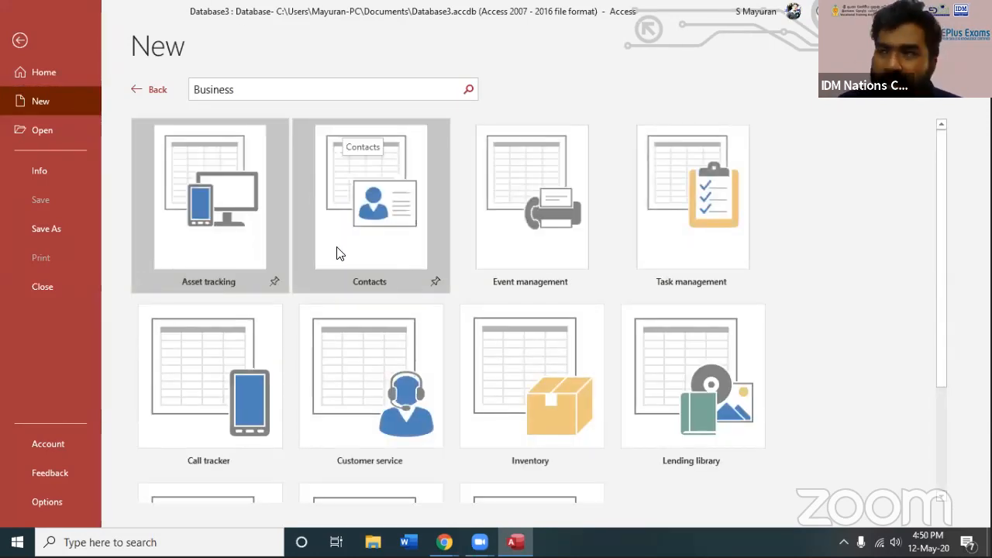
scroll(332, 273, down, 2)
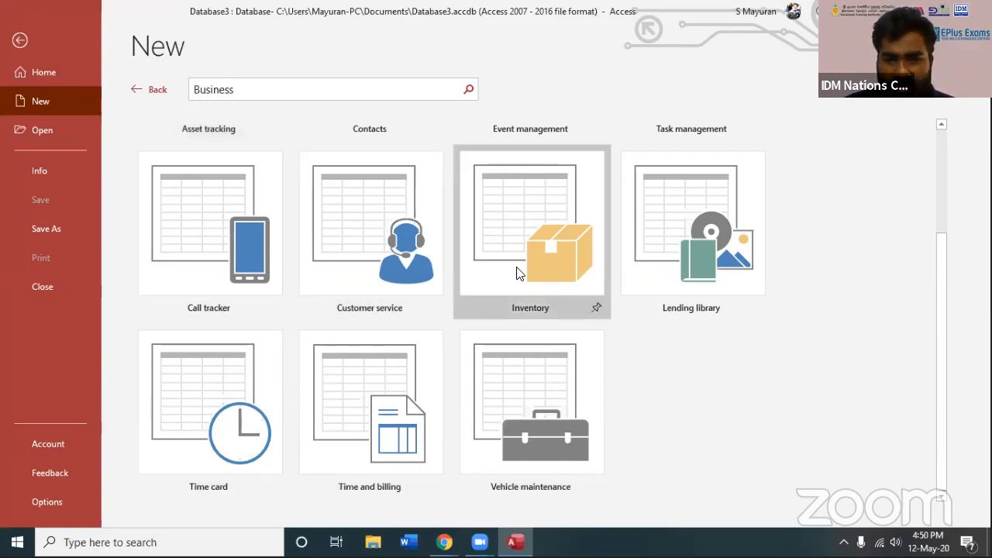
click(517, 247)
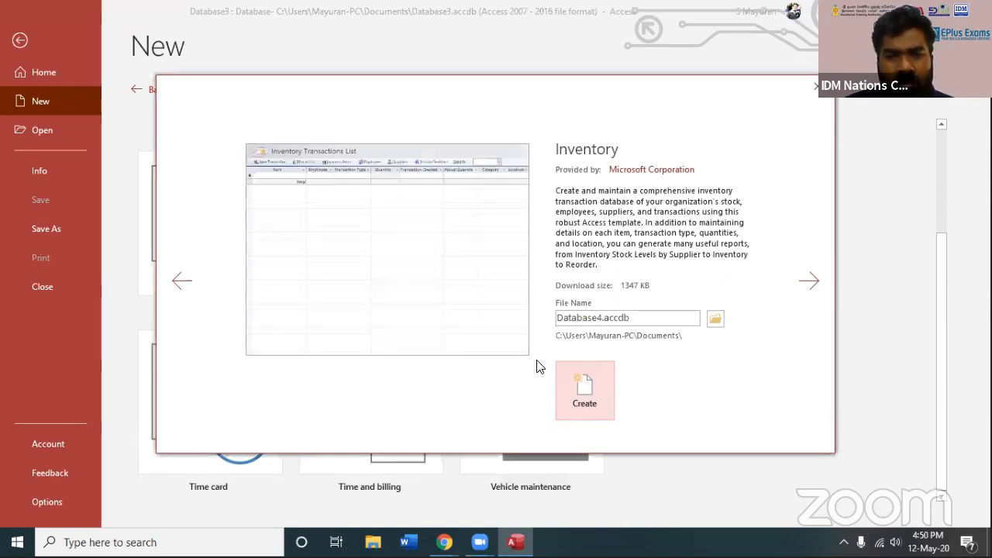
click(573, 385)
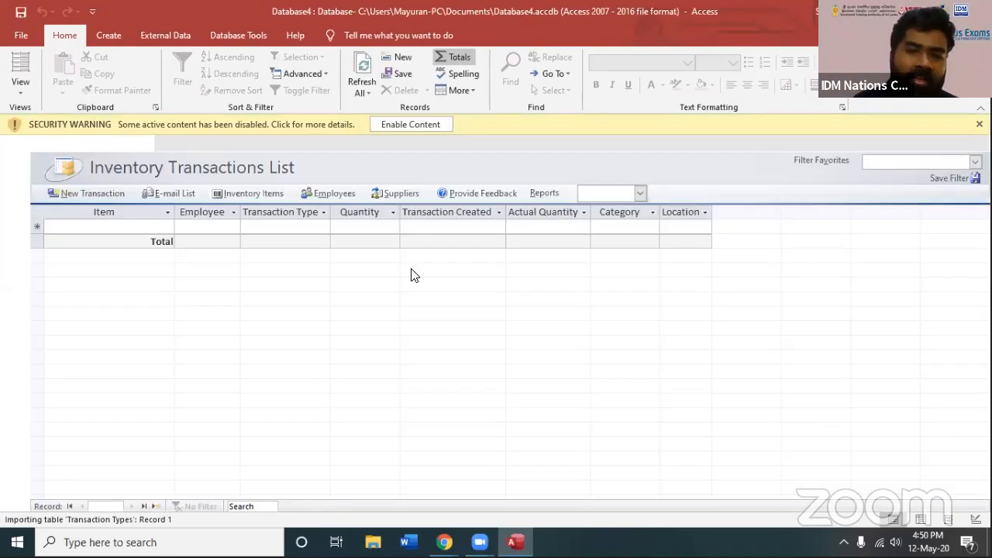
click(424, 126)
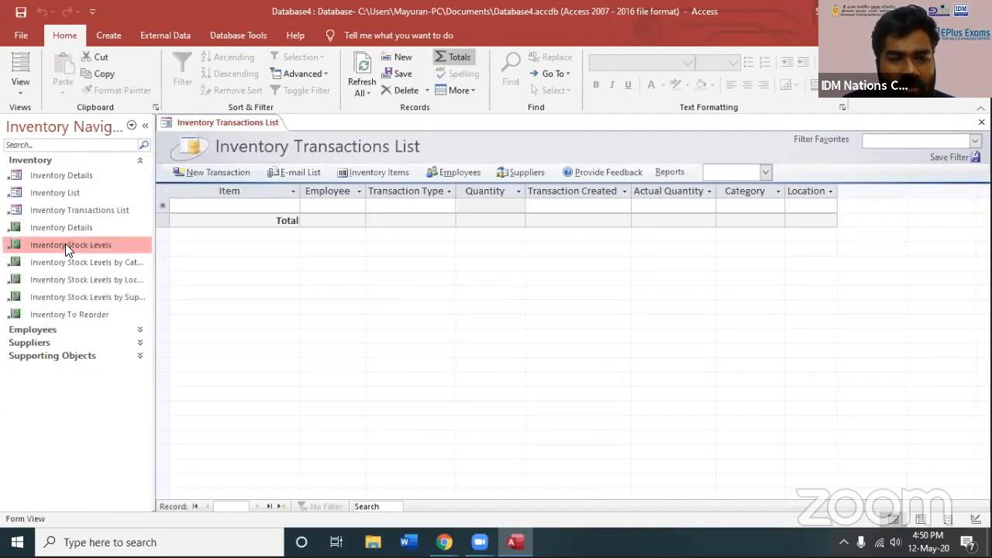
View the Inventory Stock Levels and Inventory Stock Levels by Category reports, widening the object list to show full names
double_click(65, 245)
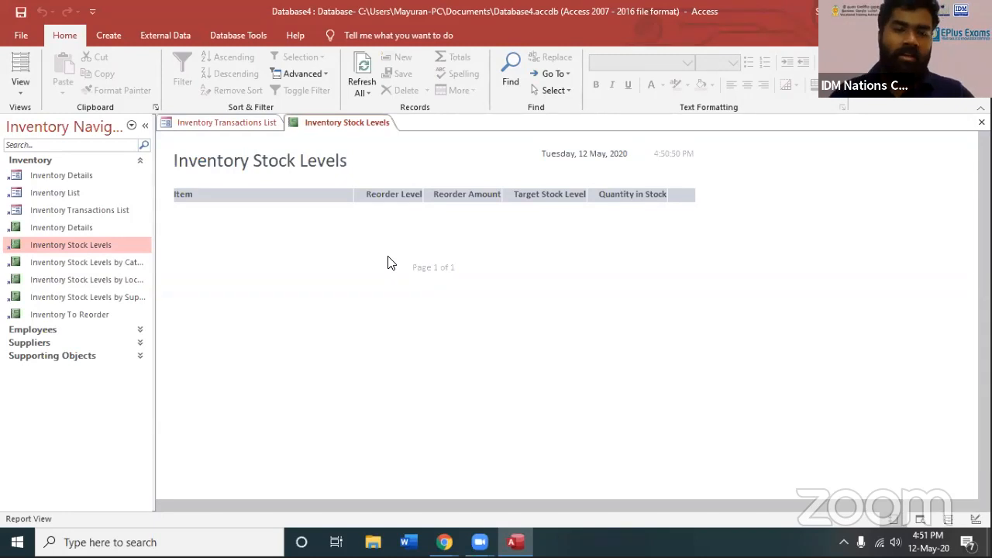
click(87, 312)
click(94, 297)
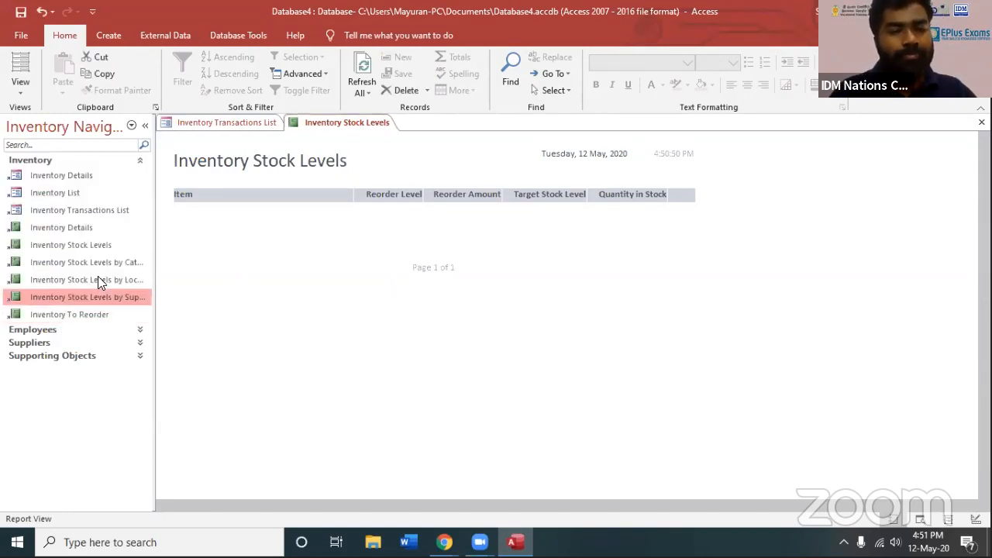
click(147, 262)
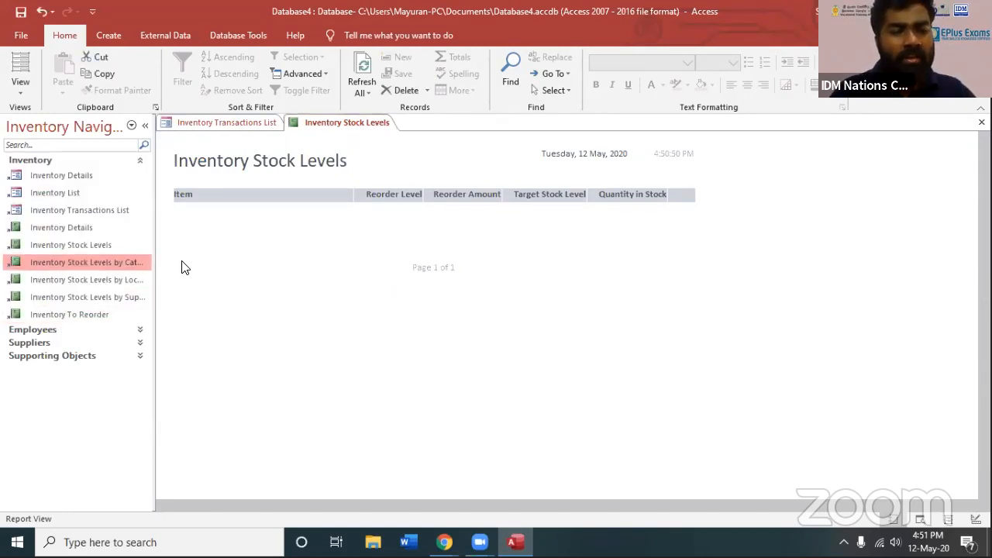
drag(155, 264, 204, 265)
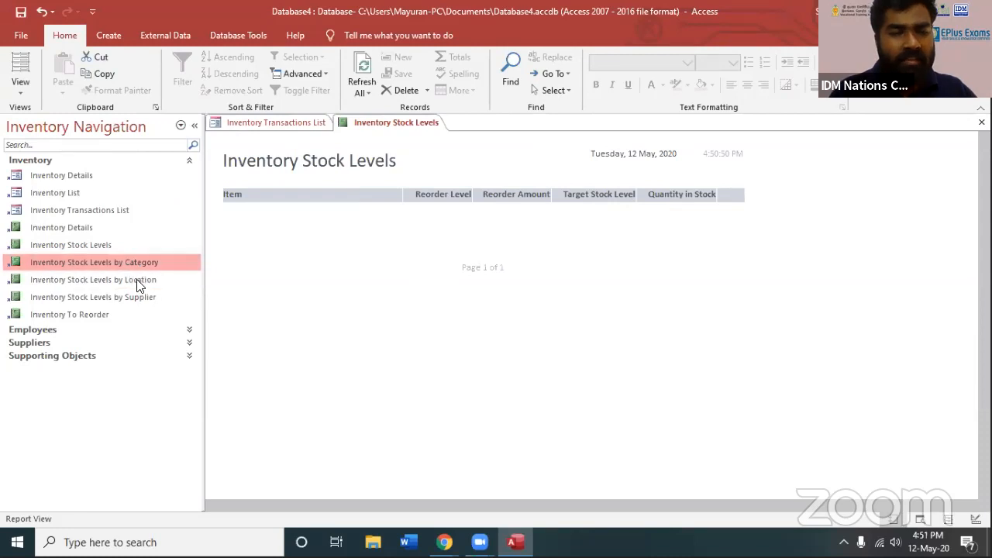
double_click(136, 264)
scroll(405, 441, down, 2)
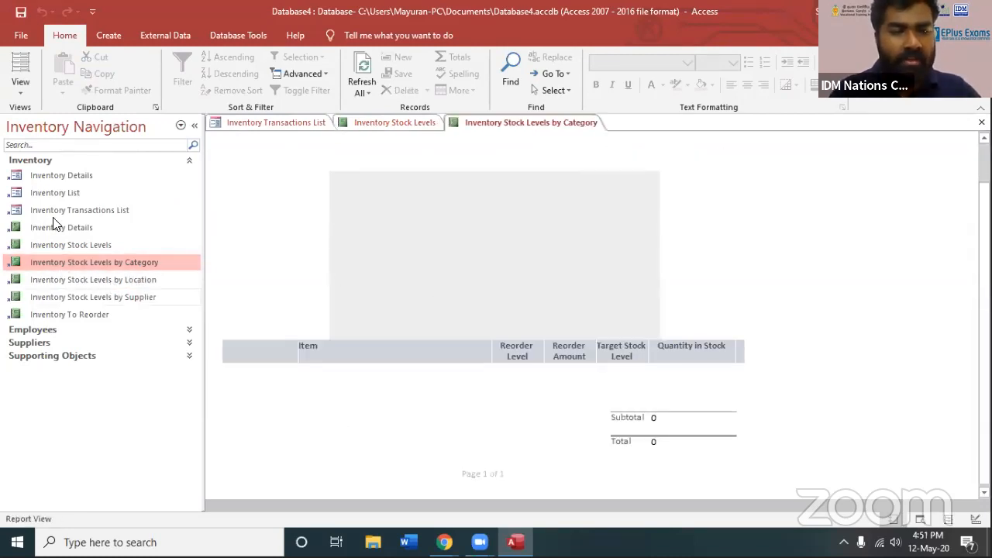
Expand the Employees and Suppliers object groups to look at their forms and reports
click(45, 330)
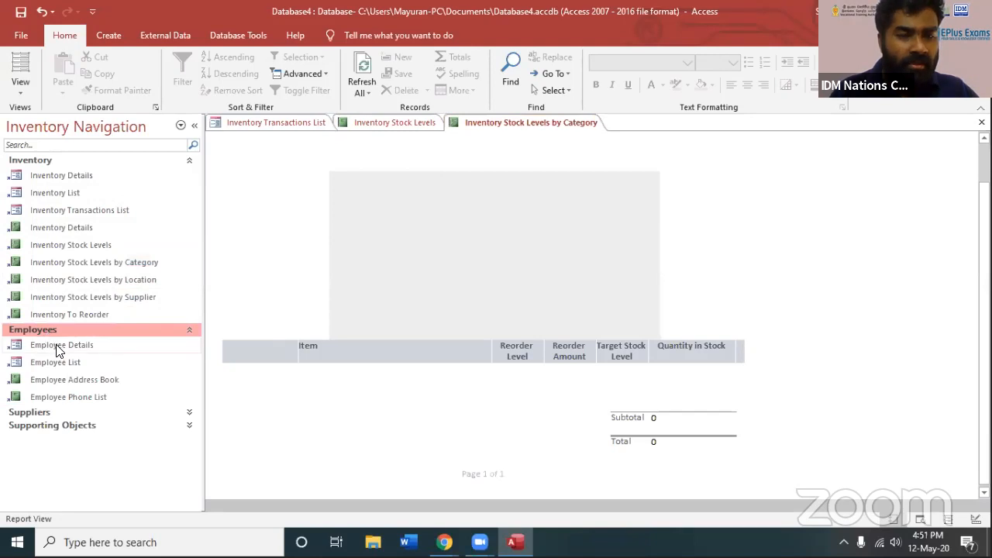
click(62, 412)
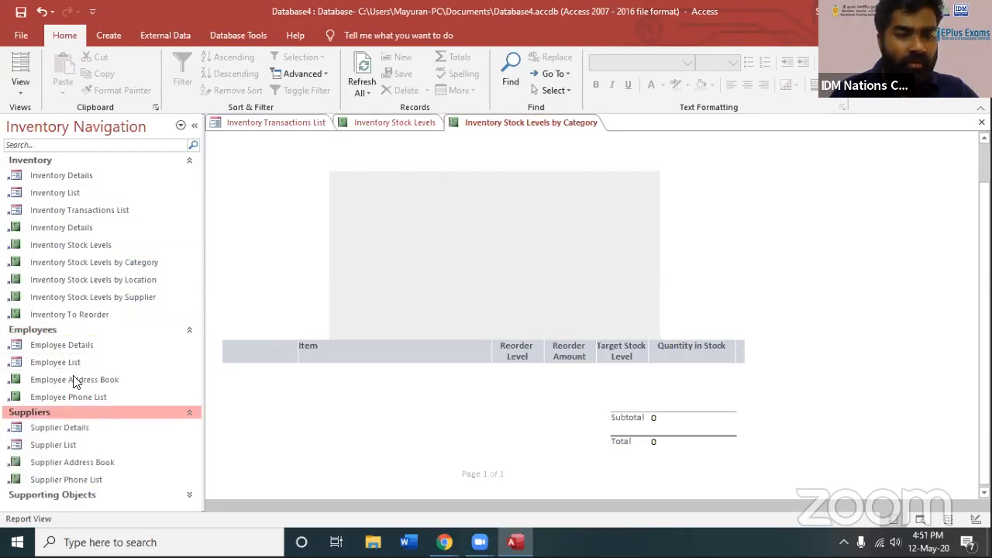
click(67, 427)
click(73, 445)
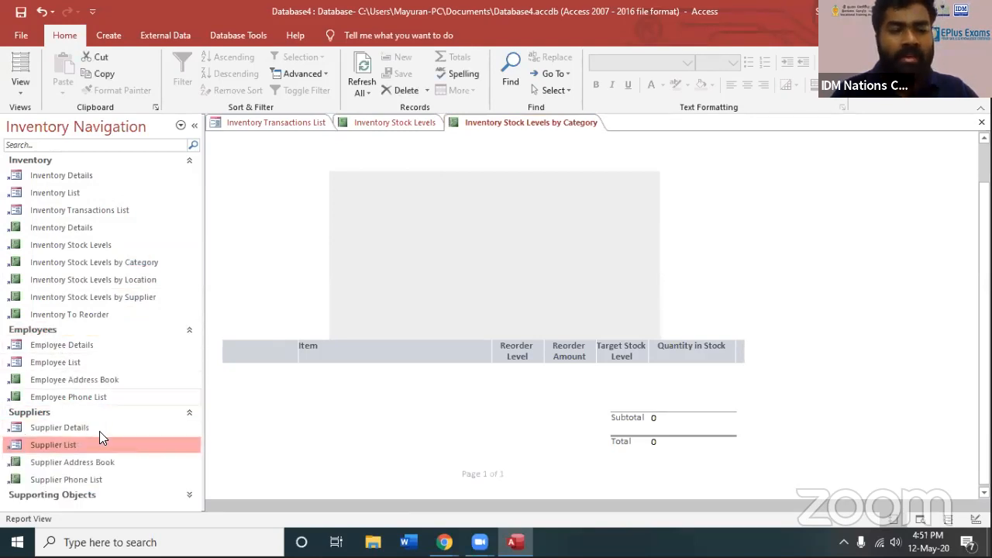
View the Inventory Details form and its Category options, closing all open forms and reports
click(62, 176)
double_click(62, 174)
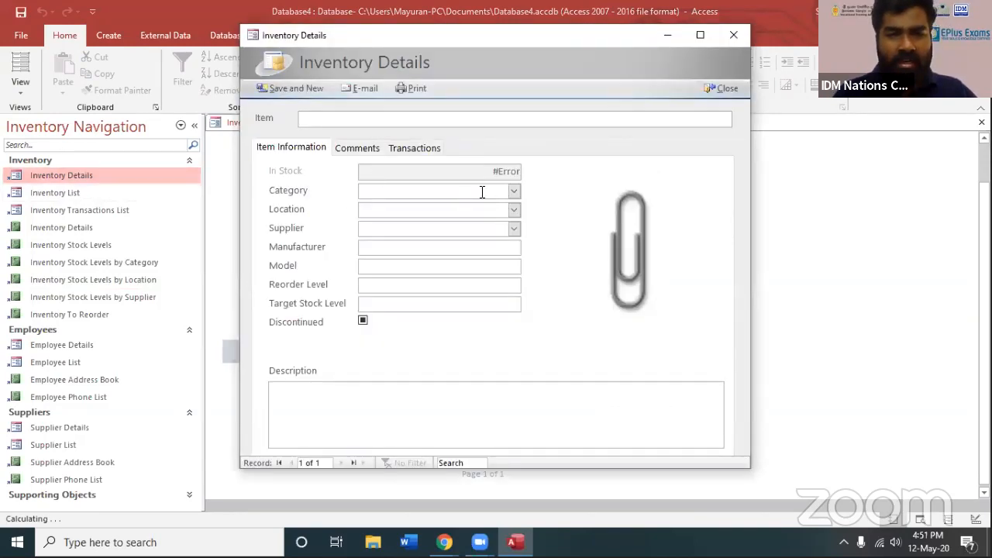
click(514, 192)
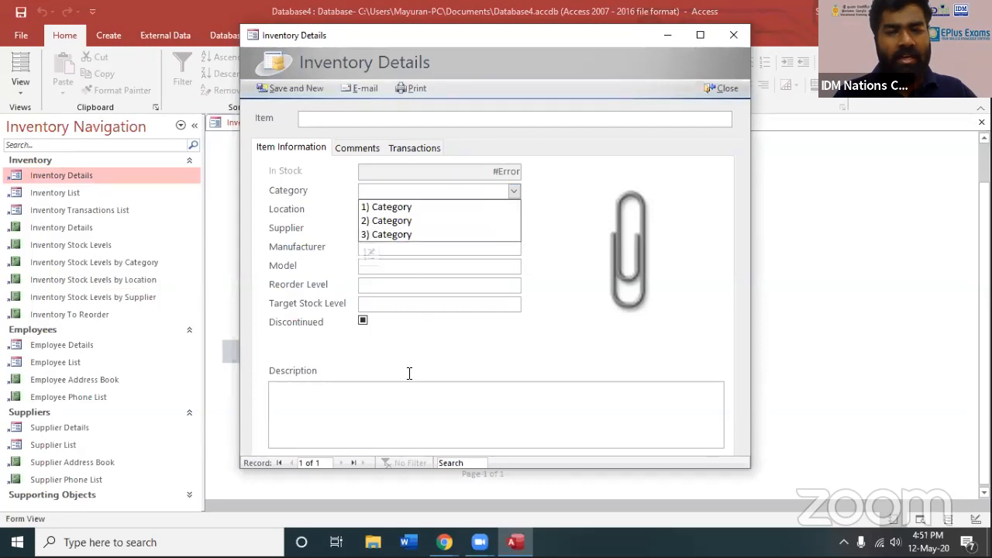
click(724, 102)
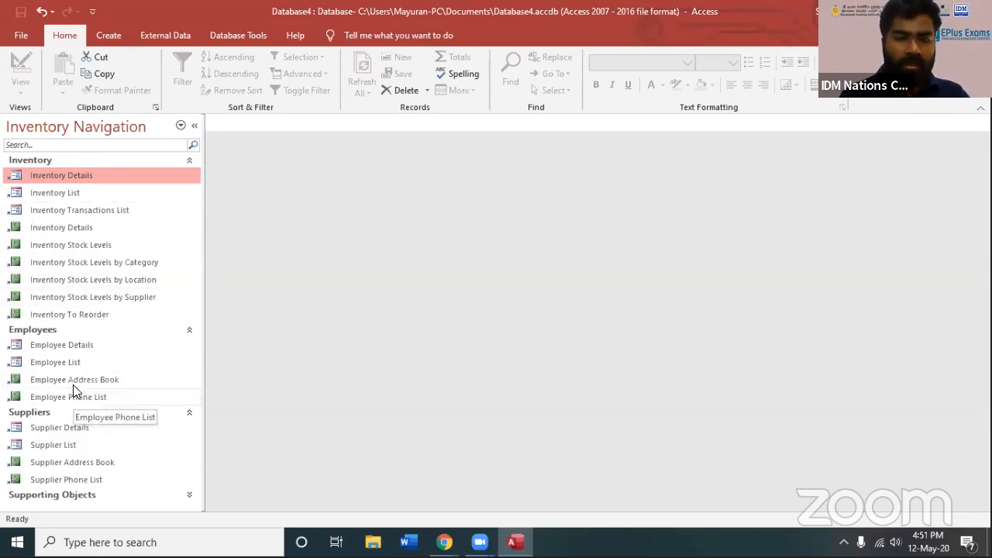
click(194, 126)
click(8, 126)
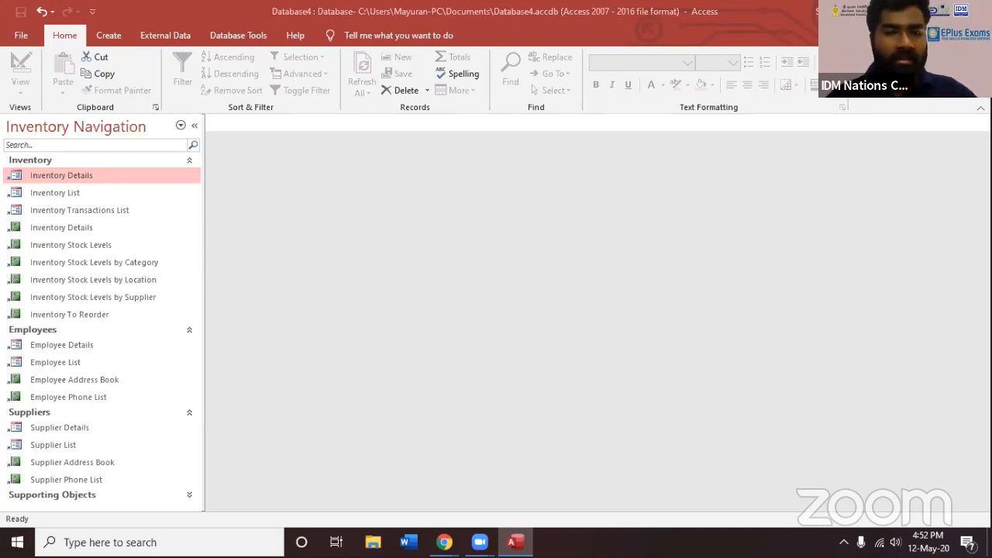
click(64, 247)
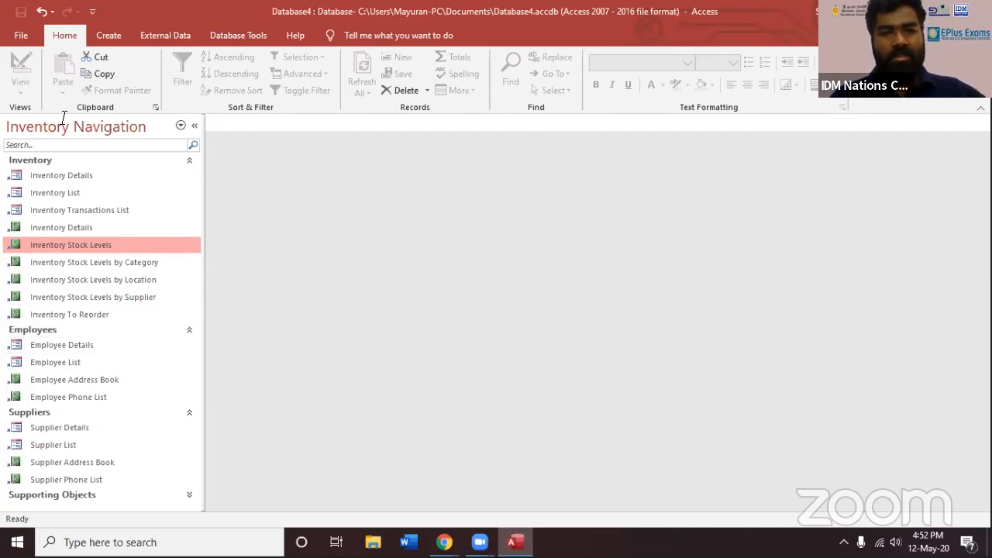
click(56, 192)
click(93, 262)
click(58, 362)
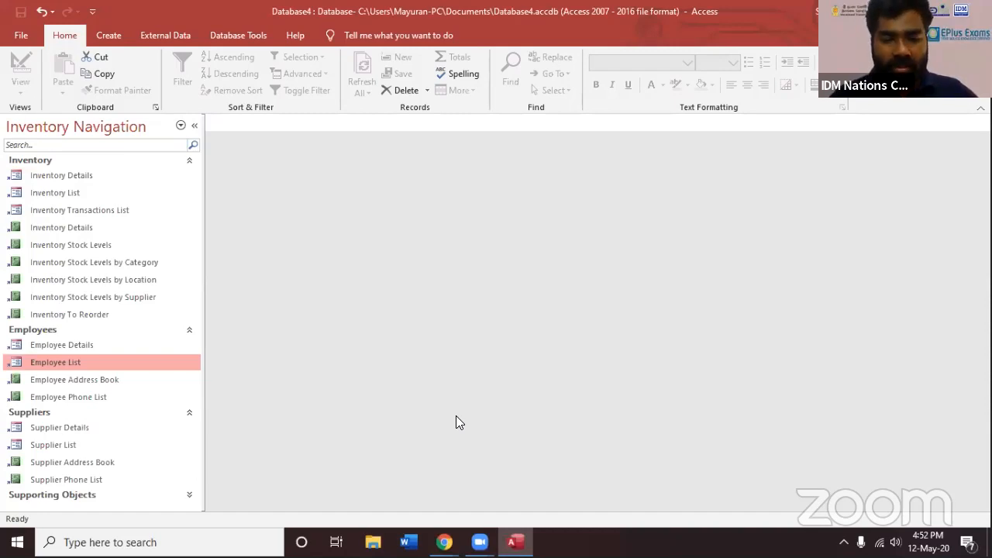
Minimize the database window to show the desktop
click(514, 542)
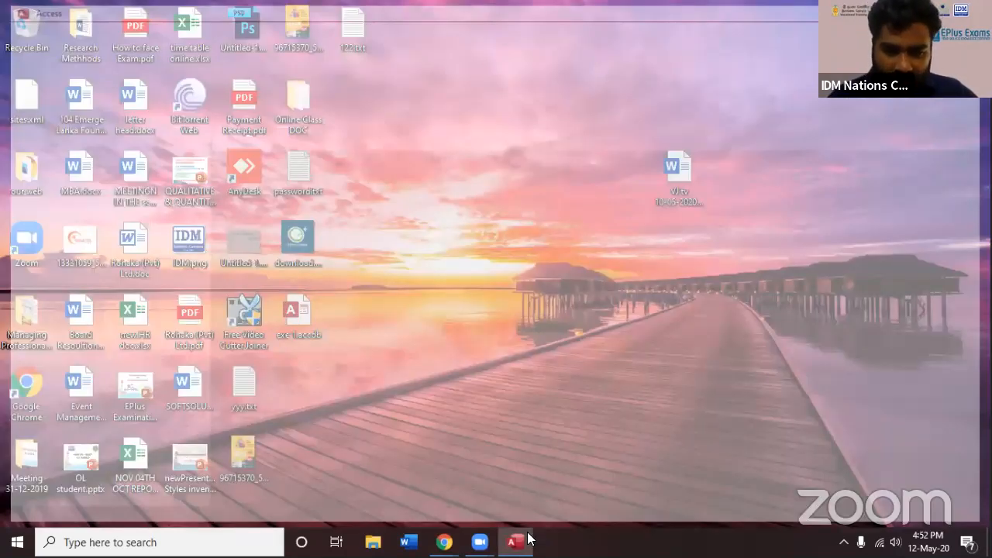